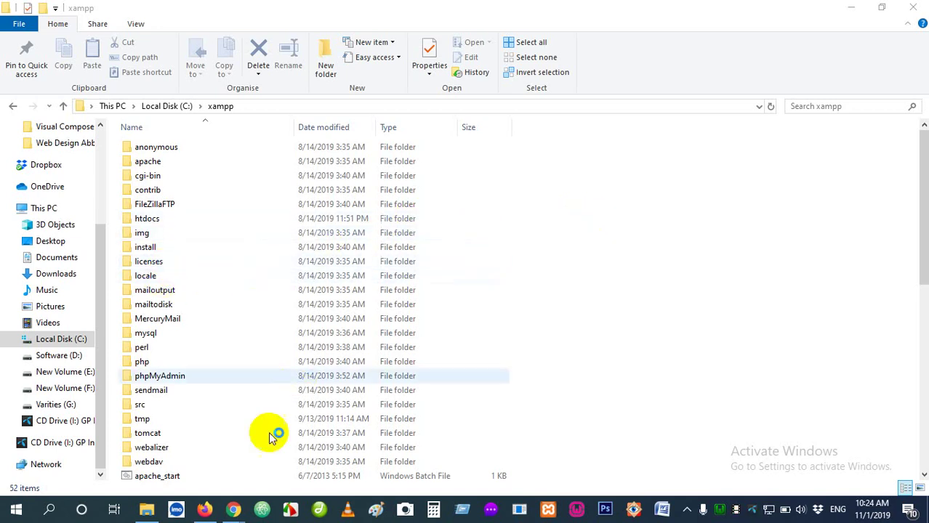
# Look inside the xampp htdocs project folder, then go back up to Local Disk (C:).
pyautogui.doubleClick(193, 218)
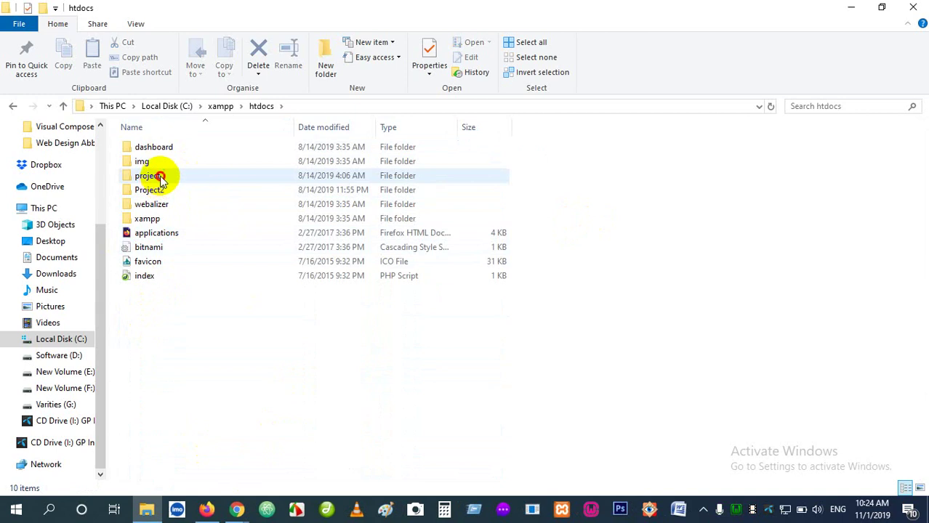
pyautogui.doubleClick(159, 177)
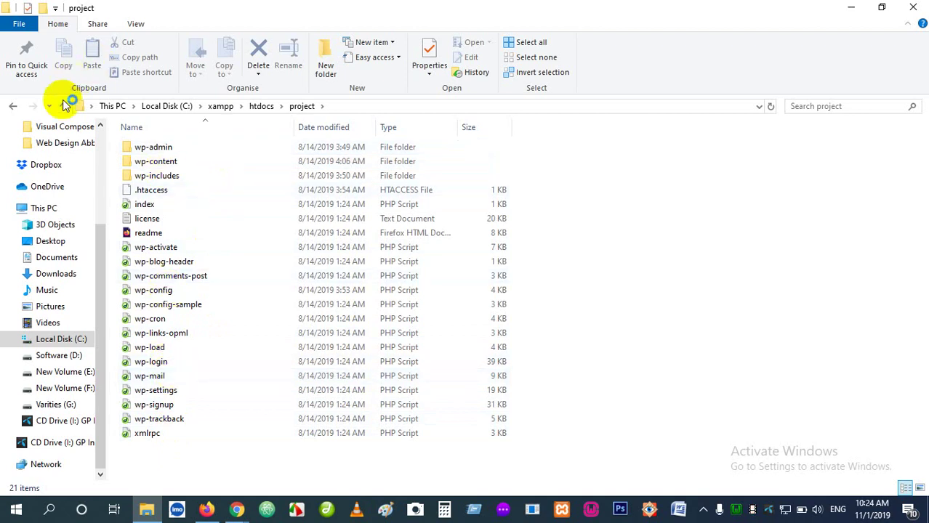
pyautogui.click(12, 106)
pyautogui.click(12, 107)
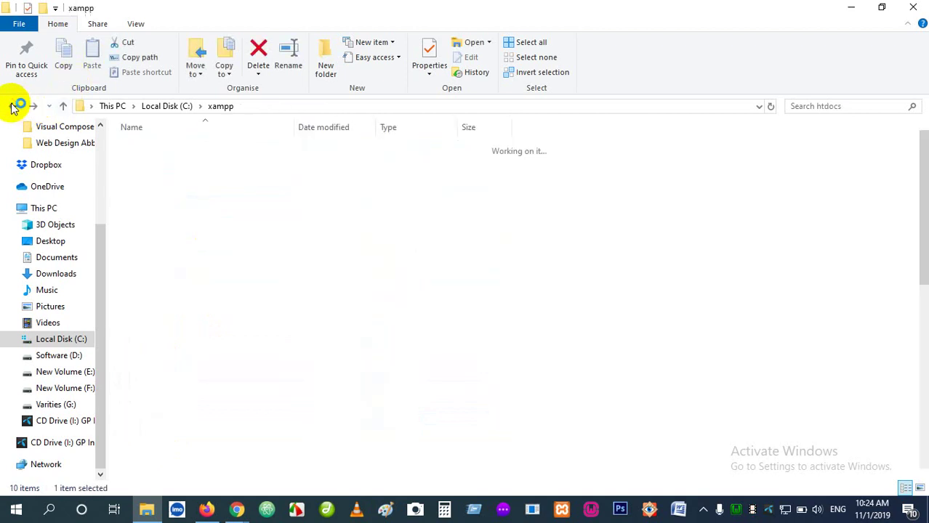
pyautogui.scroll(-2, 172, 377)
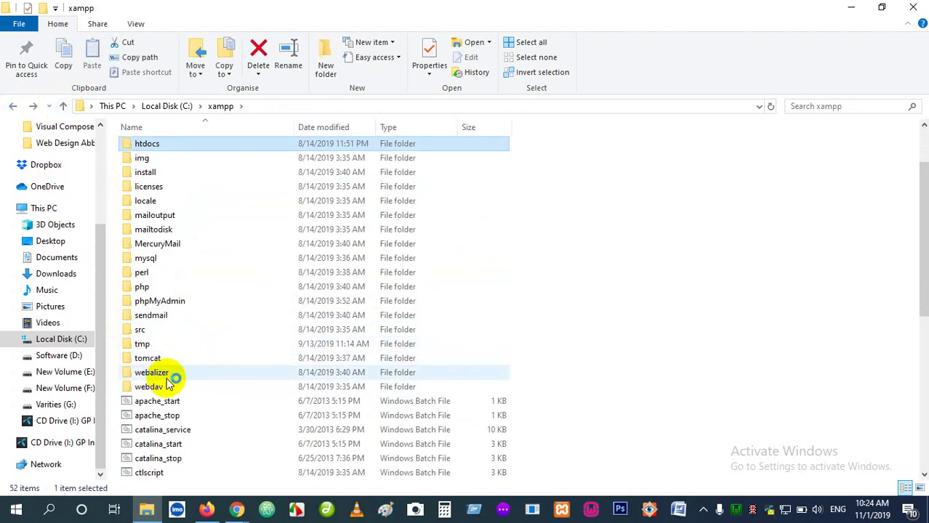
pyautogui.click(12, 106)
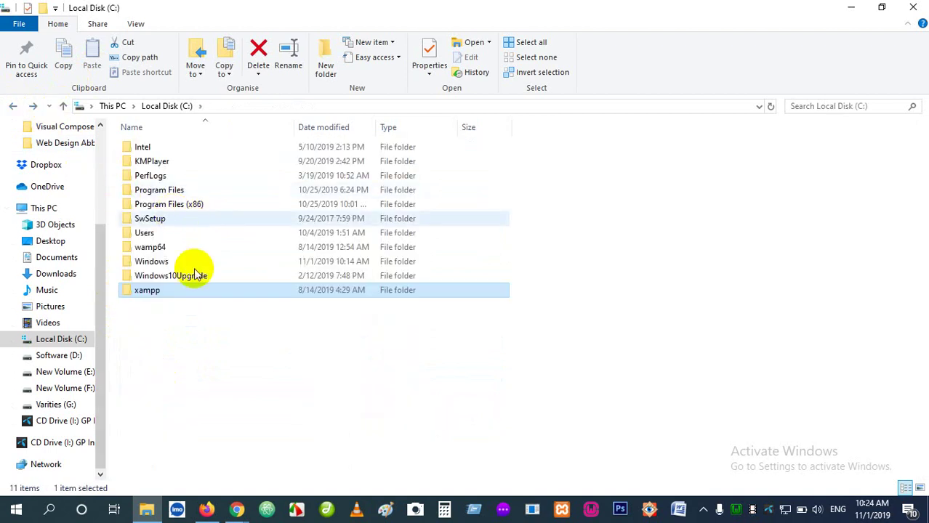
pyautogui.click(166, 248)
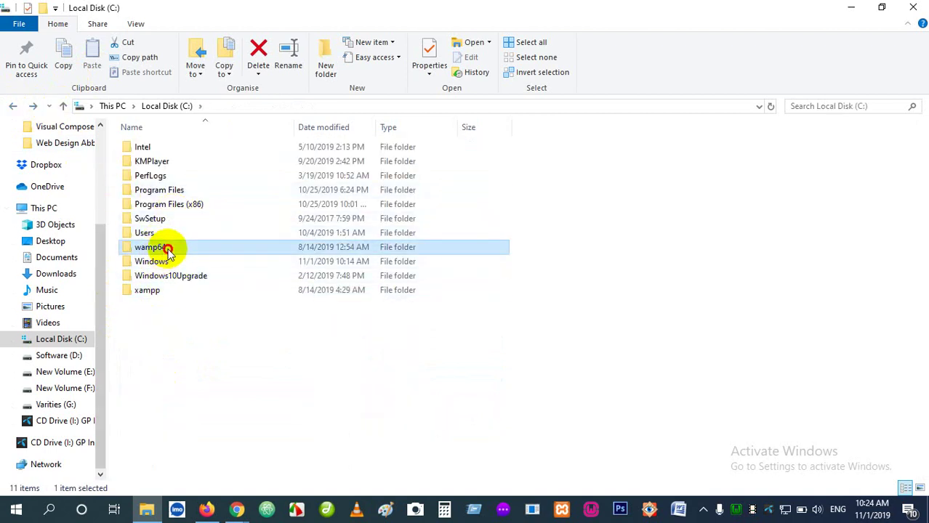
pyautogui.doubleClick(168, 248)
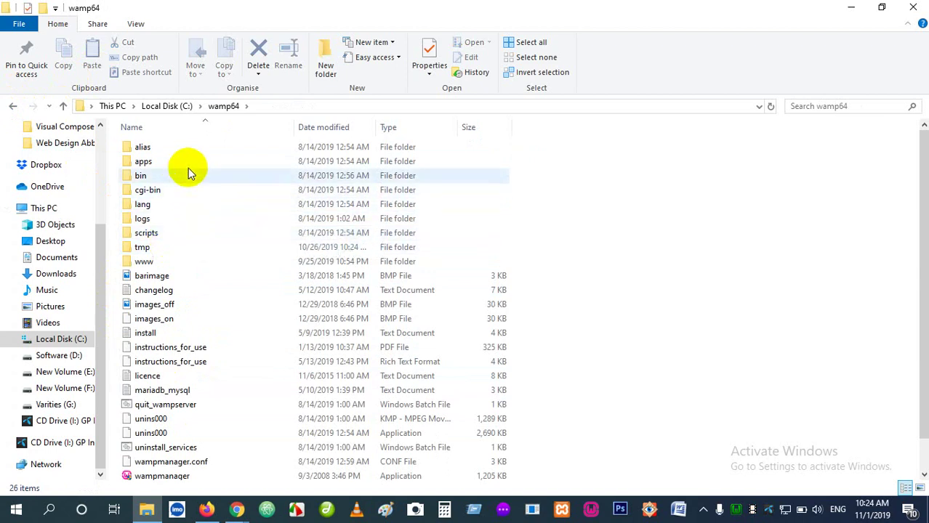
pyautogui.doubleClick(175, 258)
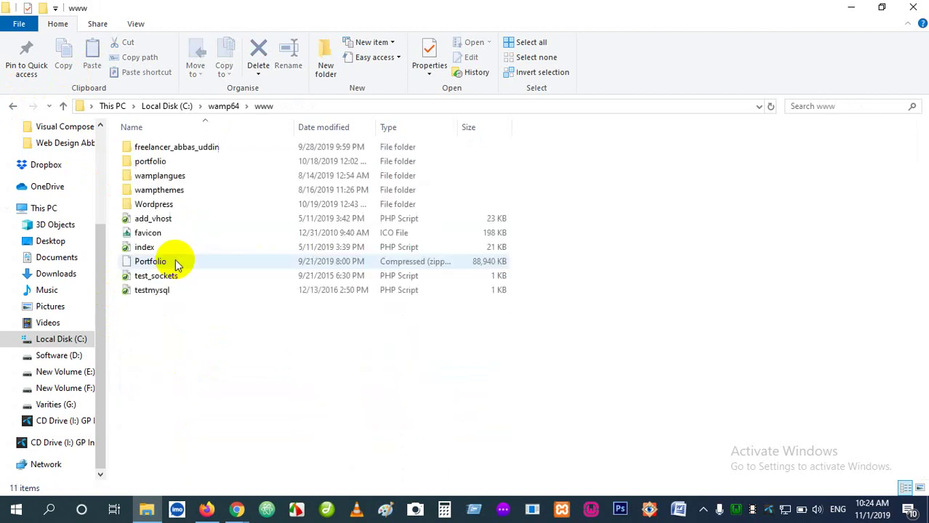
pyautogui.click(174, 206)
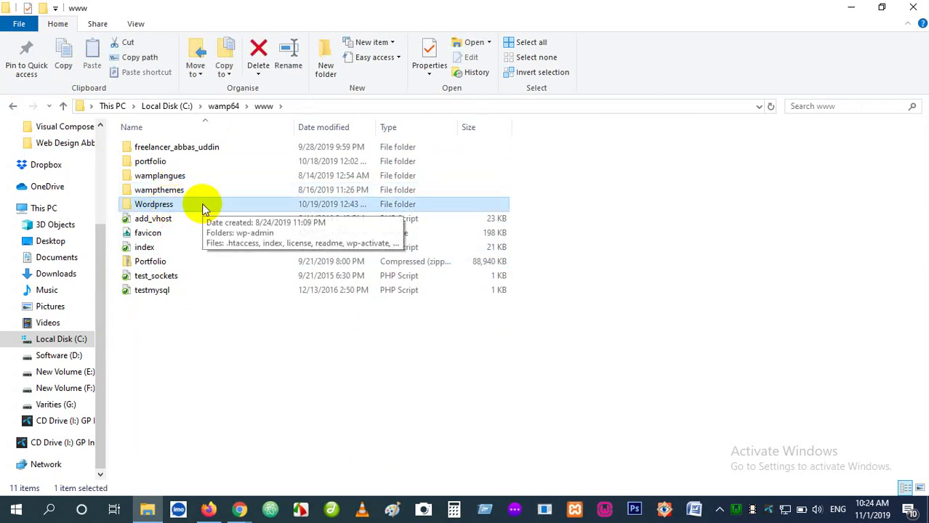
pyautogui.doubleClick(202, 207)
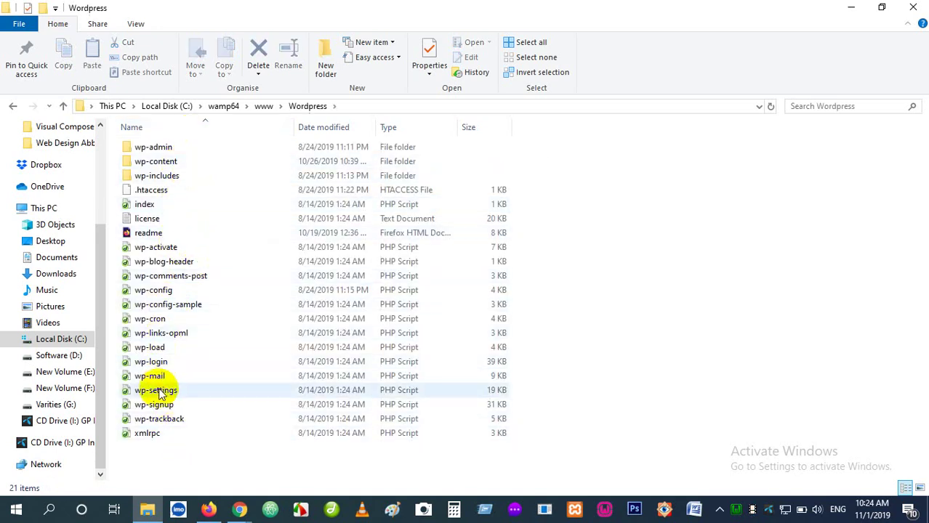
# Load the WampServer homepage at localhost in Firefox and scroll through its server configuration.
pyautogui.click(210, 513)
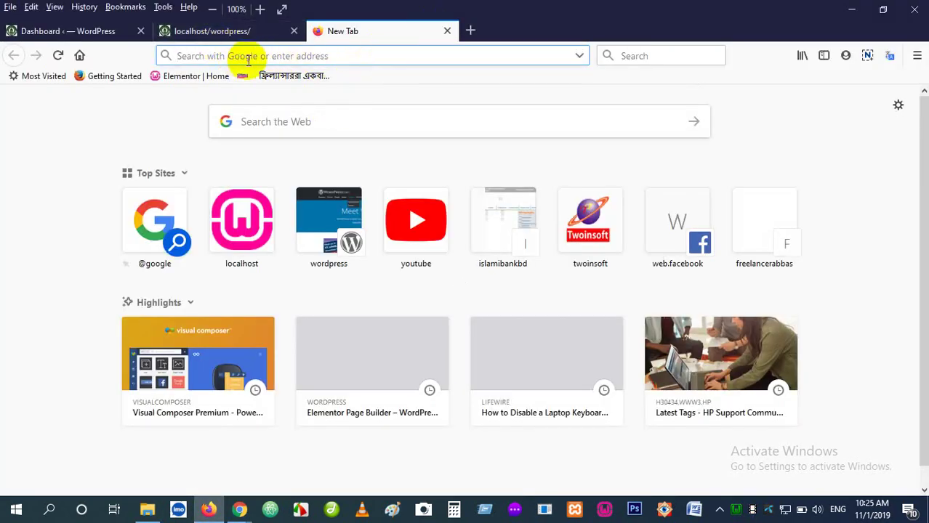
pyautogui.write('lo')
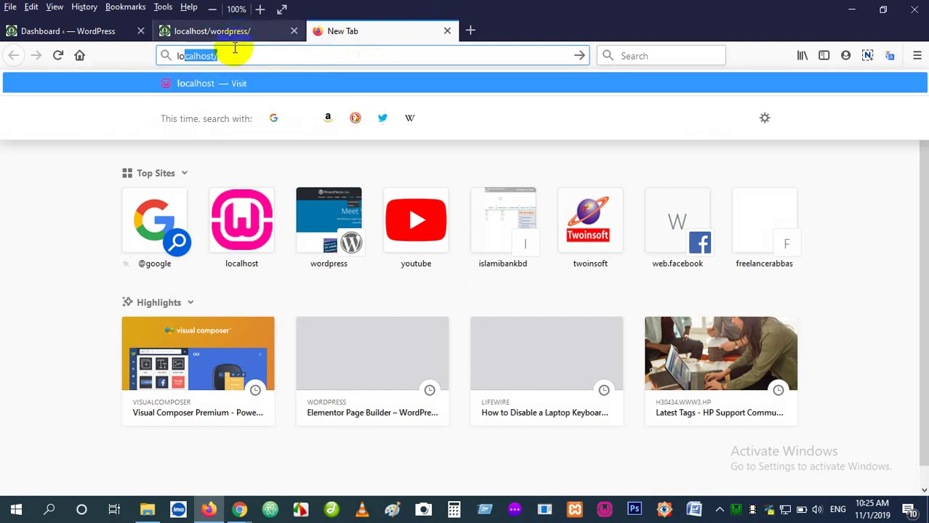
pyautogui.write('calhost')
pyautogui.press('Return')
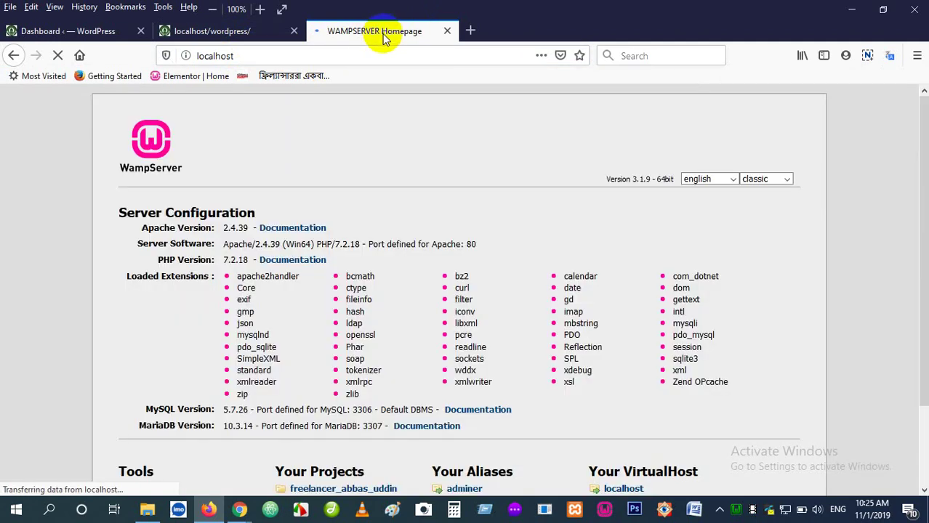
pyautogui.scroll(-3, 408, 286)
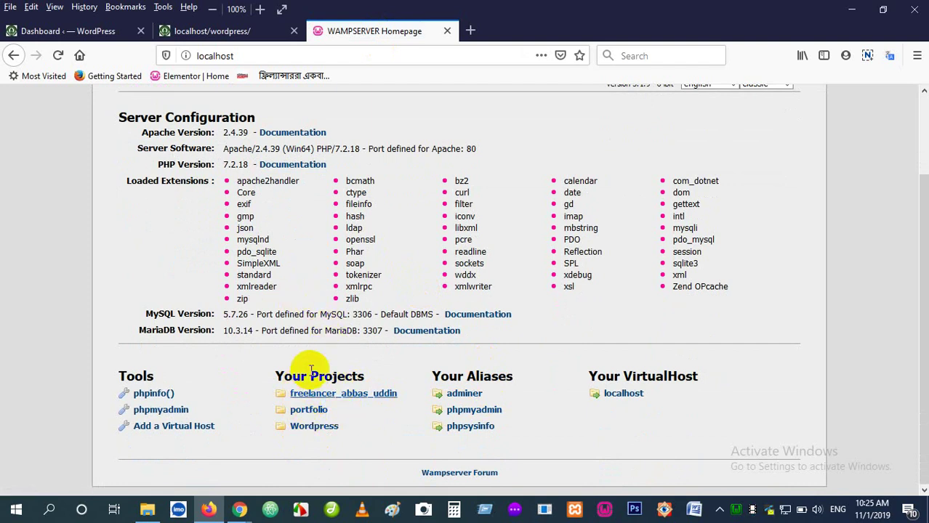
pyautogui.scroll(3, 311, 369)
# Go to localhost/phpmyadmin/ in the address bar.
pyautogui.click(303, 55)
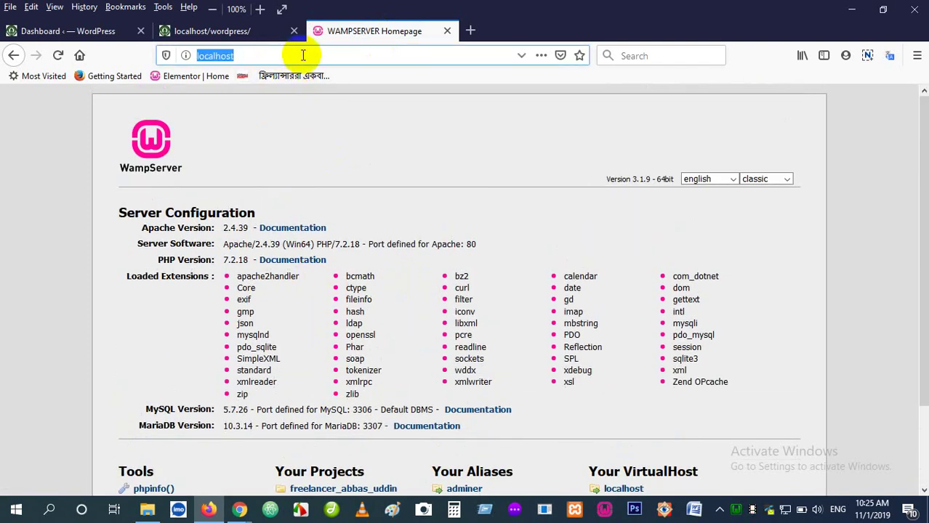
pyautogui.write('/')
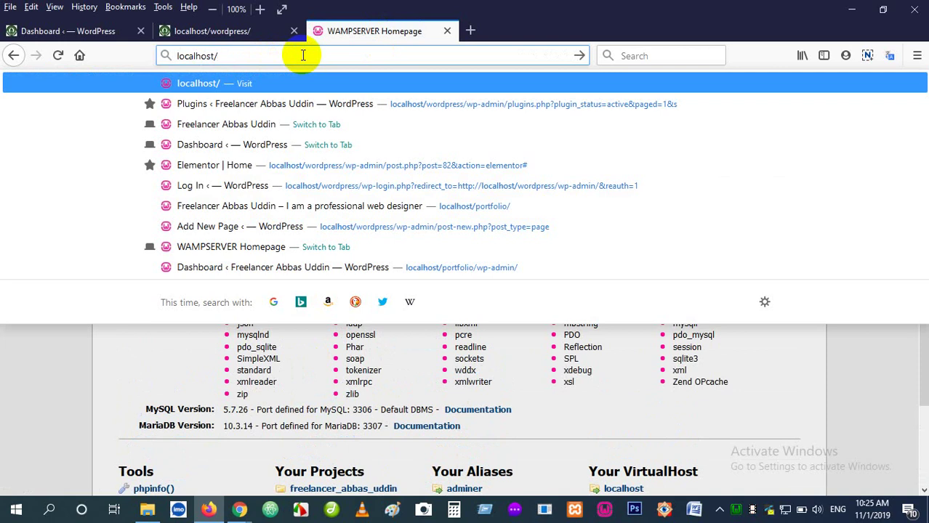
pyautogui.write('ph')
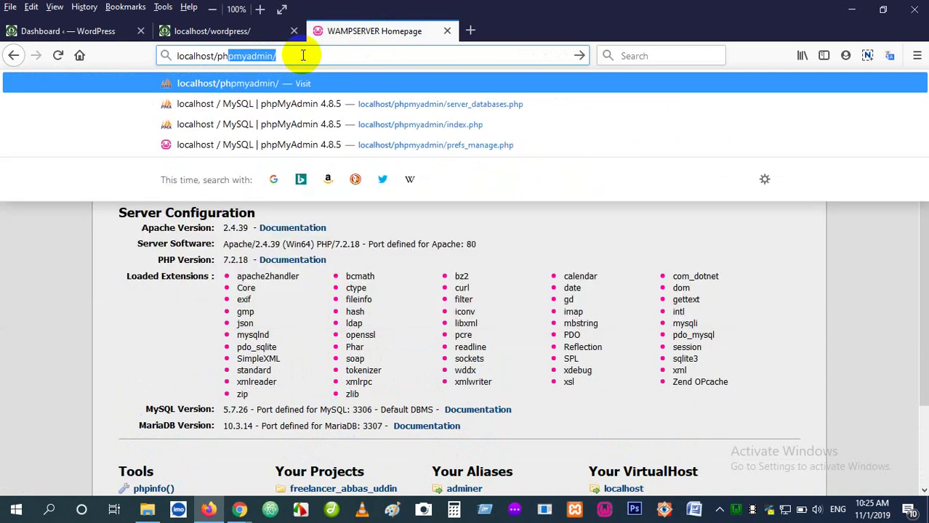
pyautogui.press('Return')
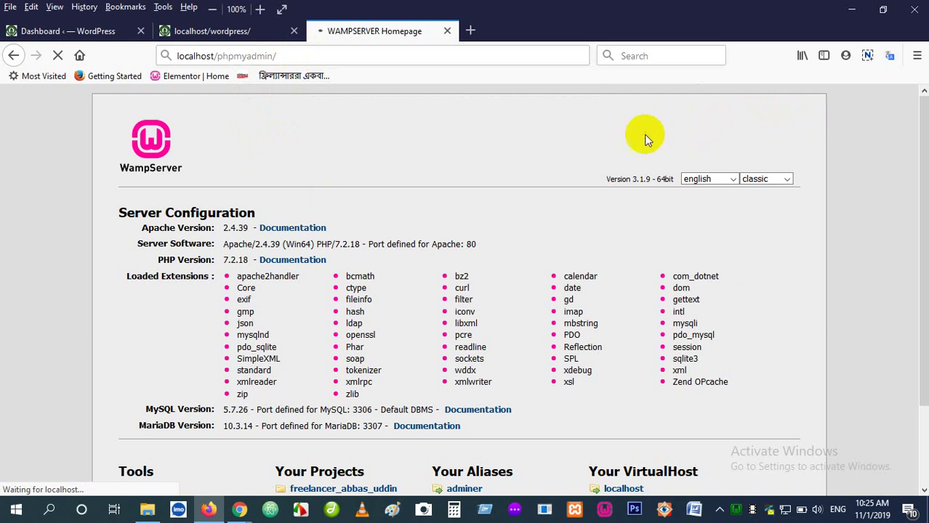
# Log in to phpMyAdmin with the filled-in credentials, then minimize Firefox.
pyautogui.click(196, 33)
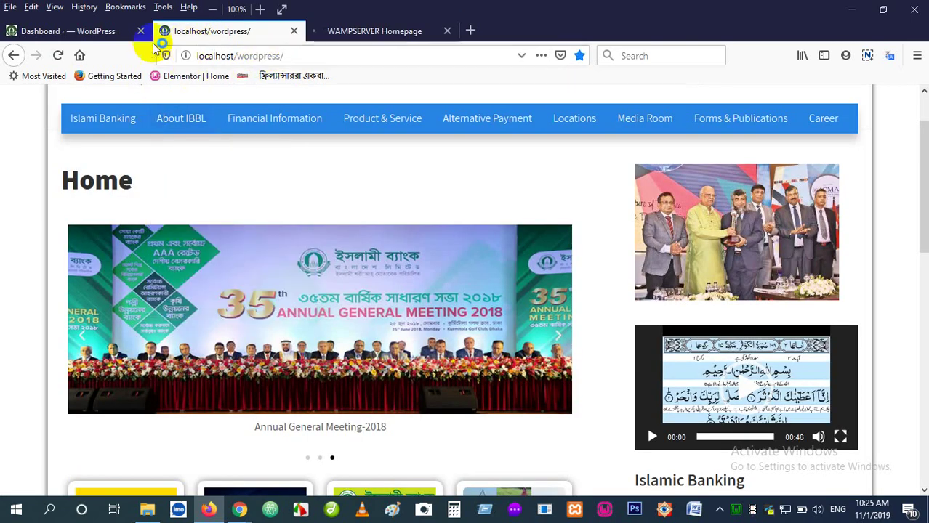
pyautogui.click(364, 33)
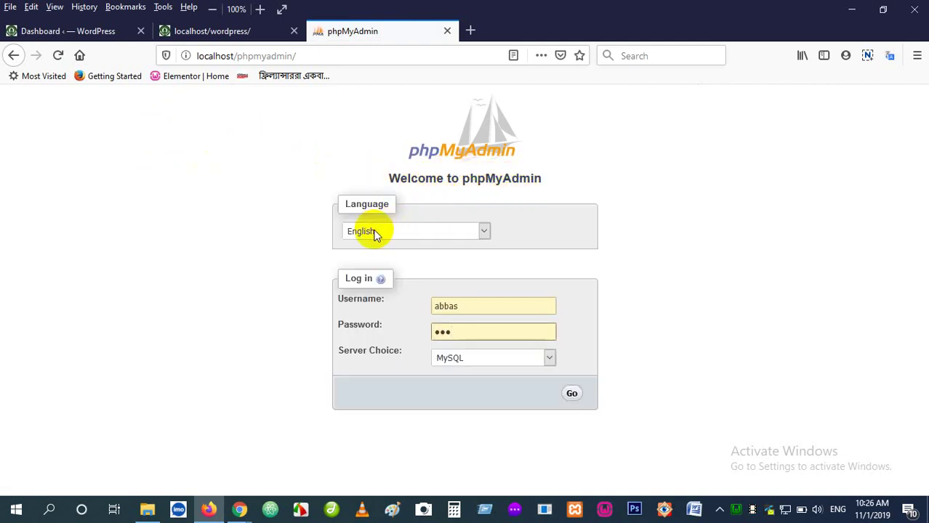
pyautogui.click(454, 306)
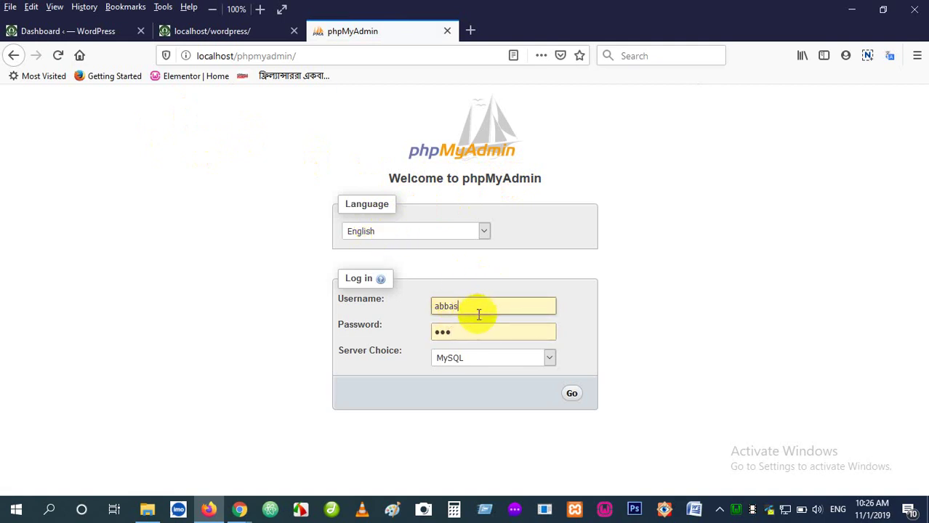
pyautogui.click(574, 395)
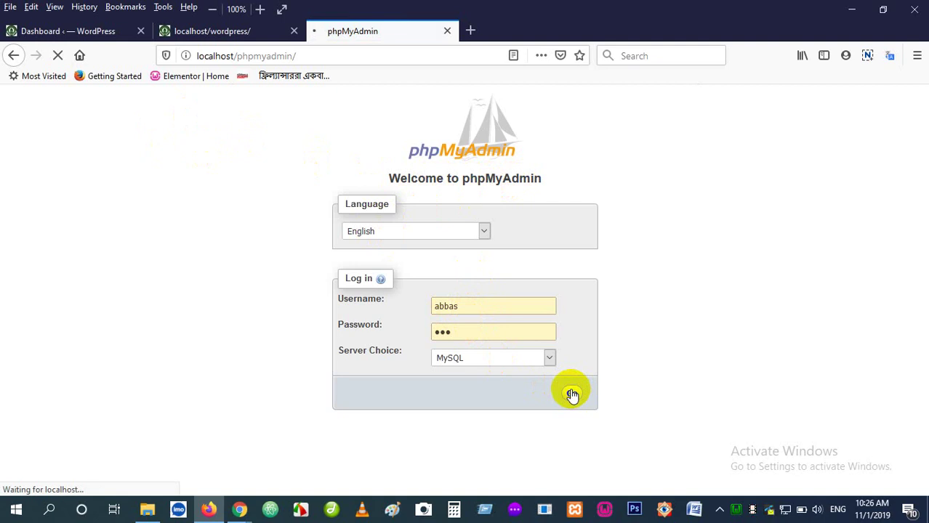
pyautogui.click(851, 10)
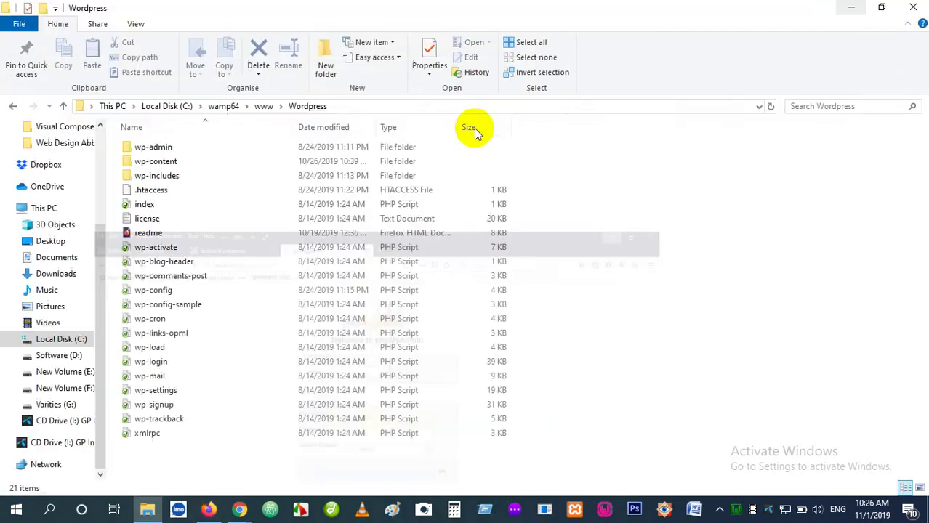
# Create a new folder named wwww in C:\wamp64\www, then open the Software (D:) drive.
pyautogui.click(12, 107)
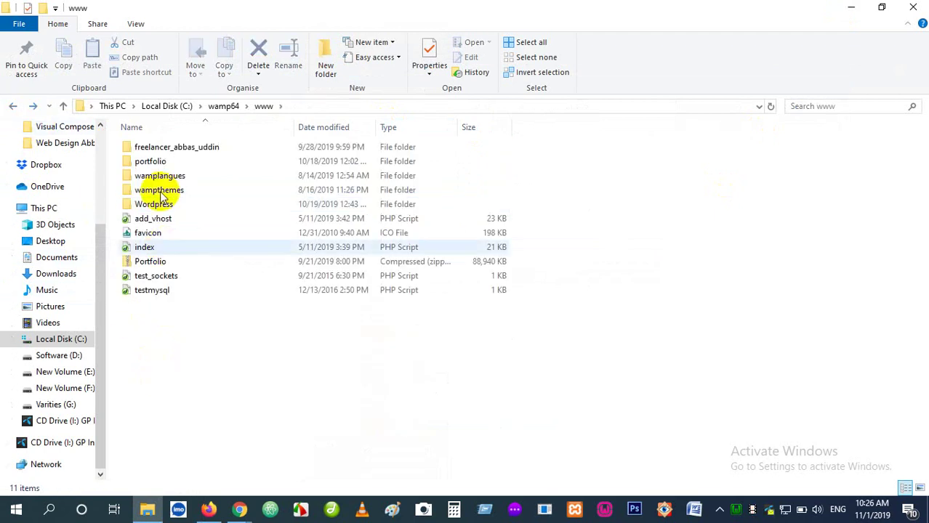
pyautogui.click(301, 400)
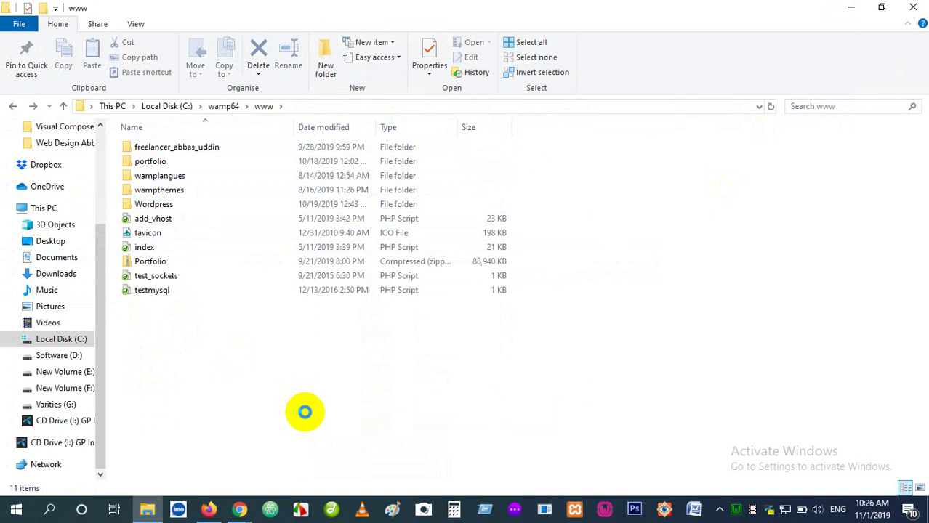
pyautogui.hotkey('shift', 'F10')
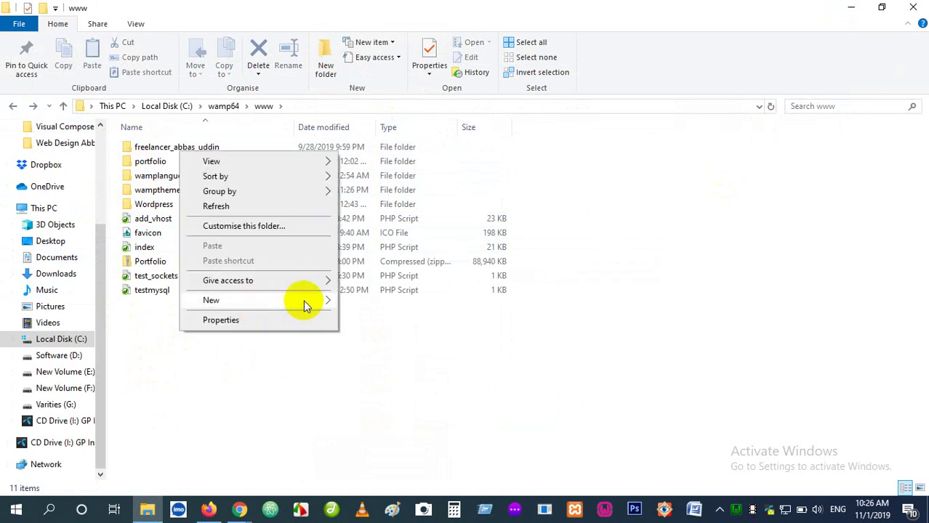
pyautogui.moveTo(233, 300)
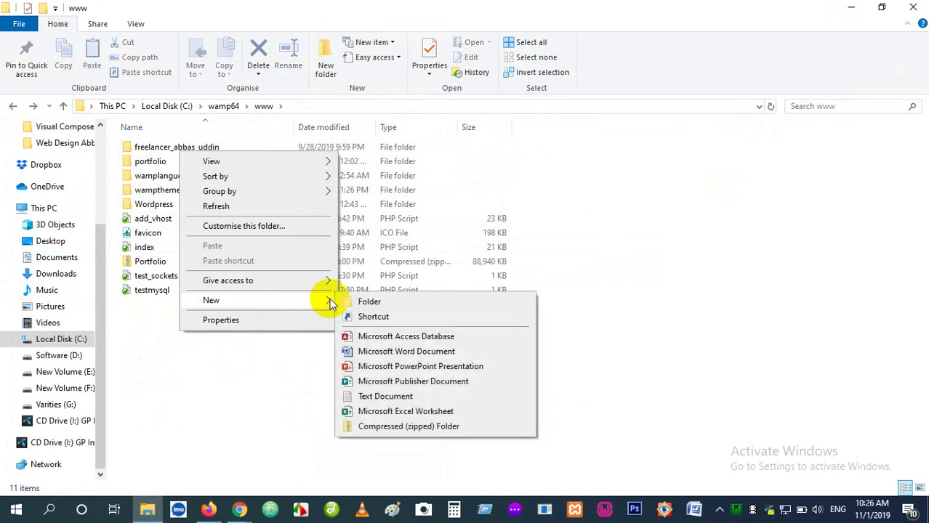
pyautogui.click(366, 300)
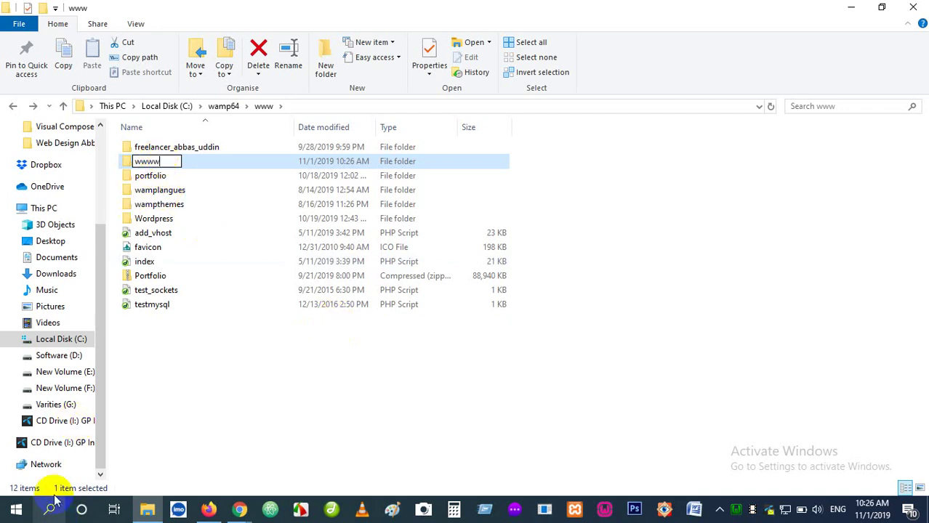
pyautogui.press('Return')
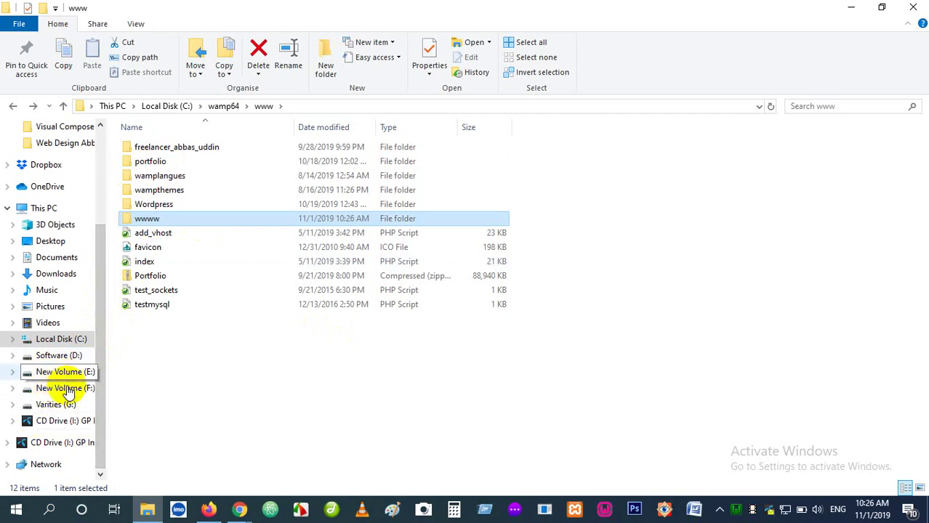
pyautogui.click(72, 357)
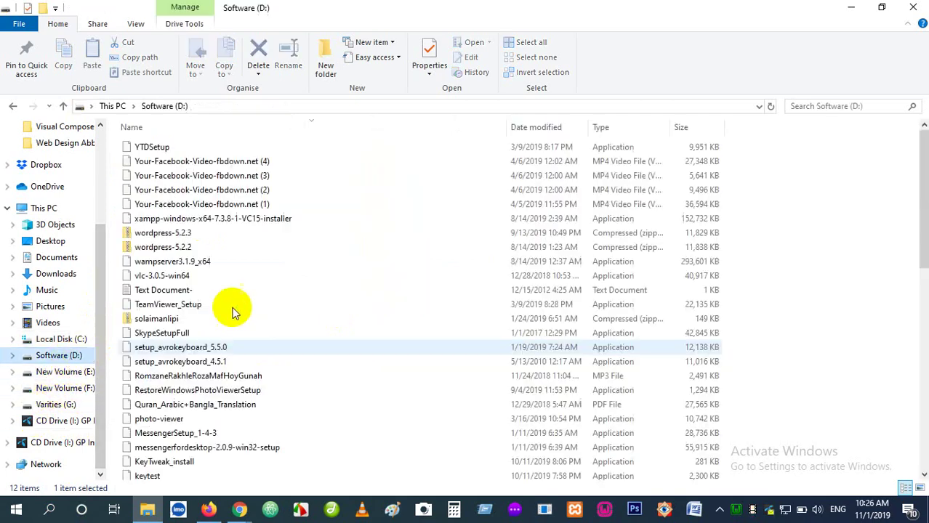
# Select all files in the wordpress folder inside wordpress-5.2.2 on D:.
pyautogui.click(365, 257)
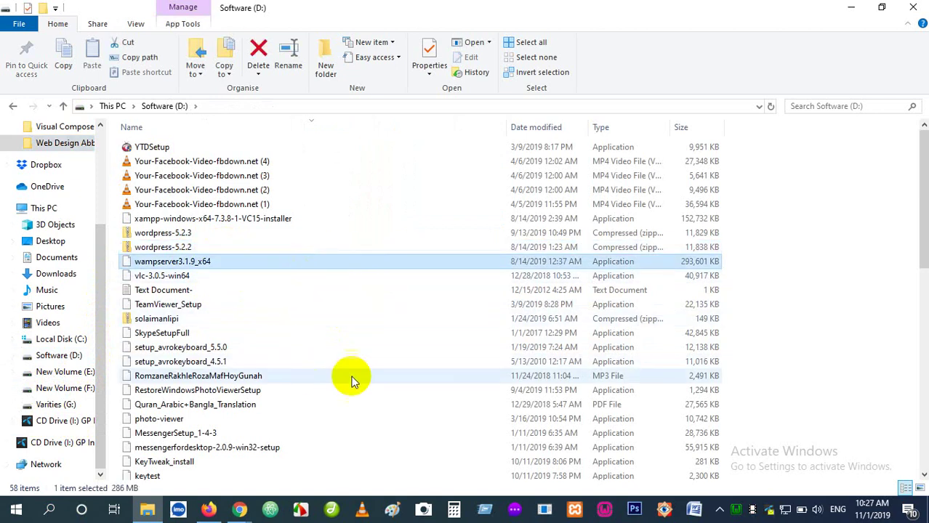
pyautogui.press('w')
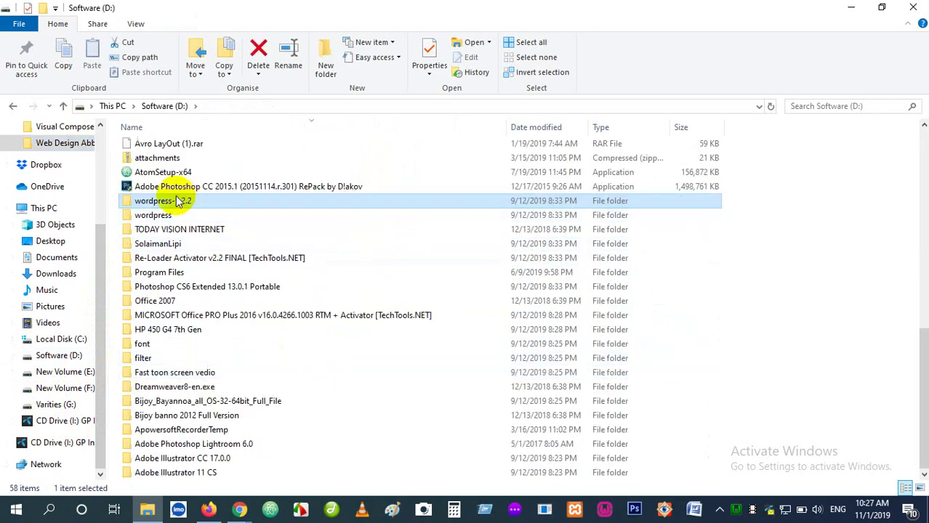
pyautogui.doubleClick(178, 201)
pyautogui.doubleClick(164, 149)
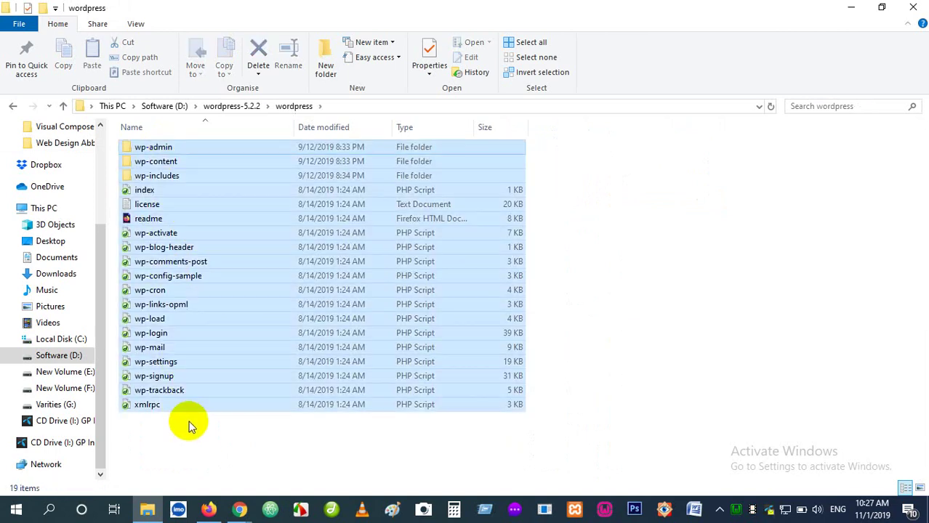
pyautogui.hotkey('ctrl', 'a')
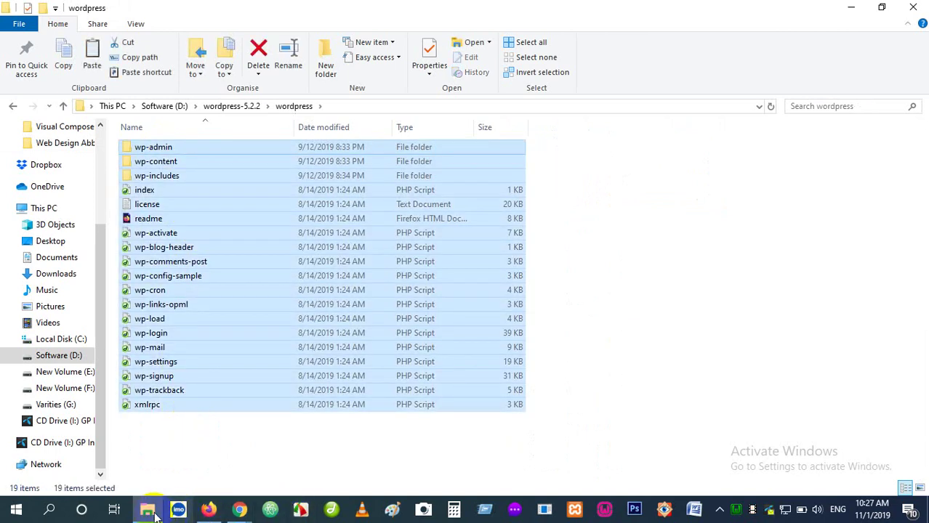
# Paste the WordPress files into C:\wamp64\www\wwww.
pyautogui.click(62, 338)
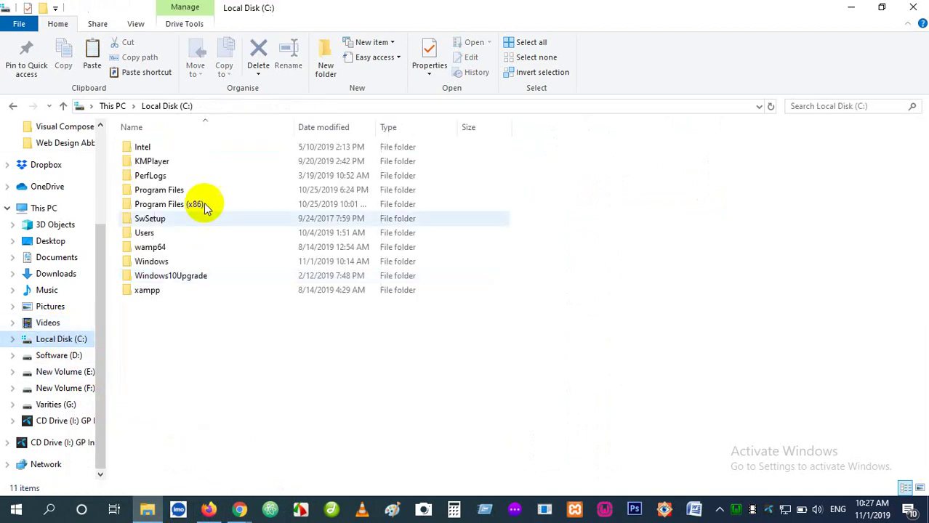
pyautogui.doubleClick(160, 247)
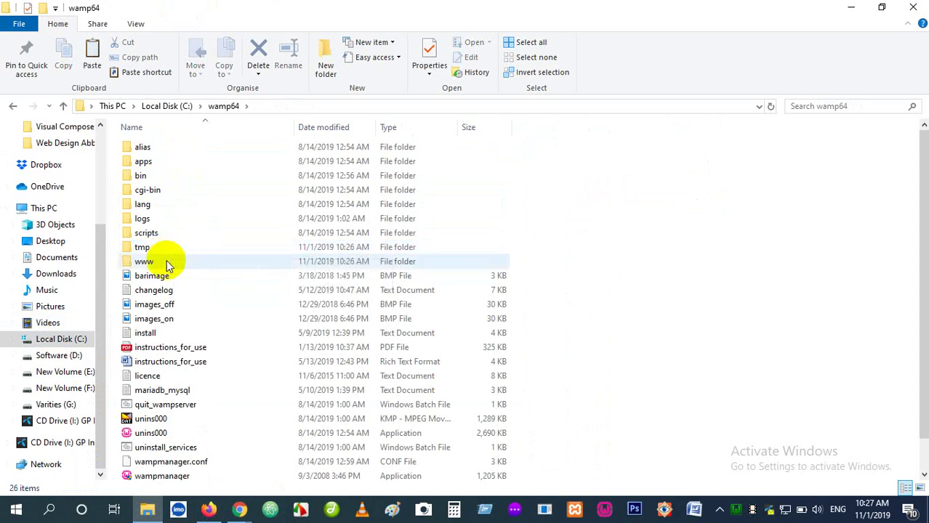
pyautogui.doubleClick(167, 260)
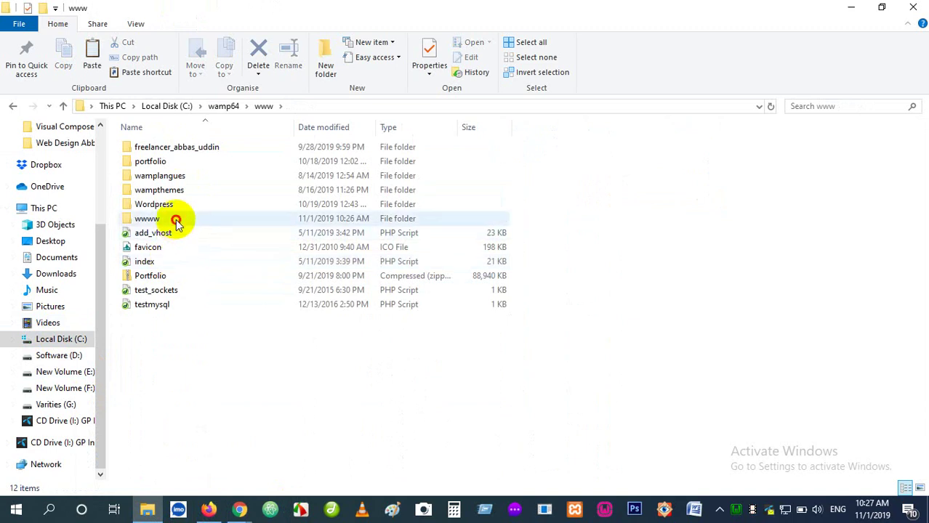
pyautogui.doubleClick(174, 220)
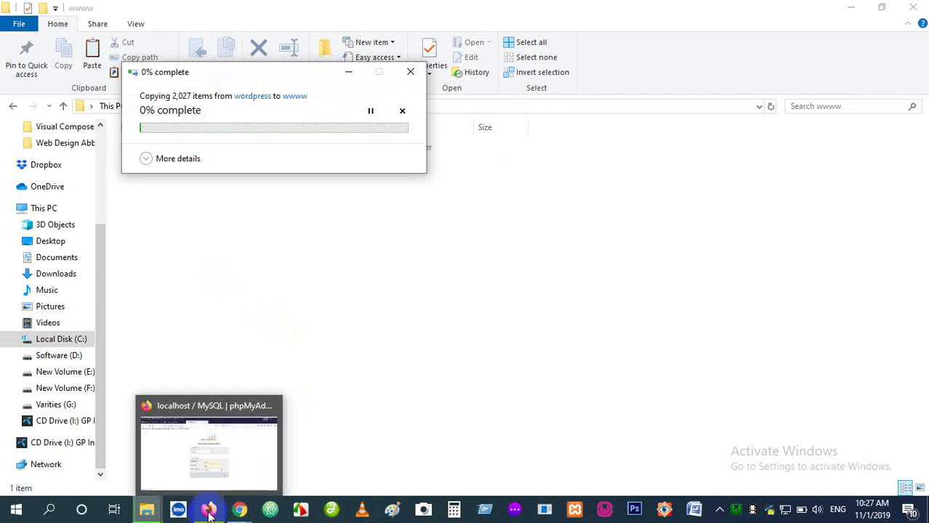
# Bring the logged-in phpMyAdmin window to the front while the copy continues.
pyautogui.click(209, 433)
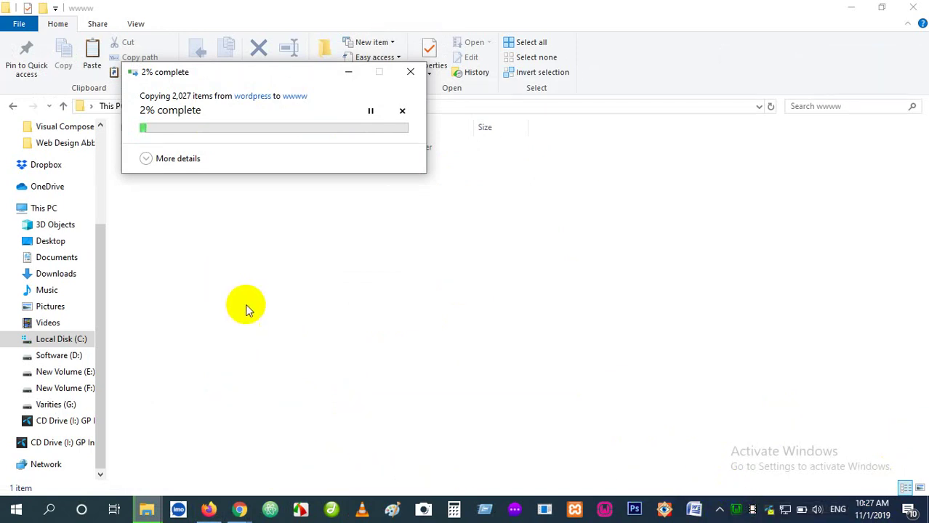
pyautogui.moveTo(239, 509)
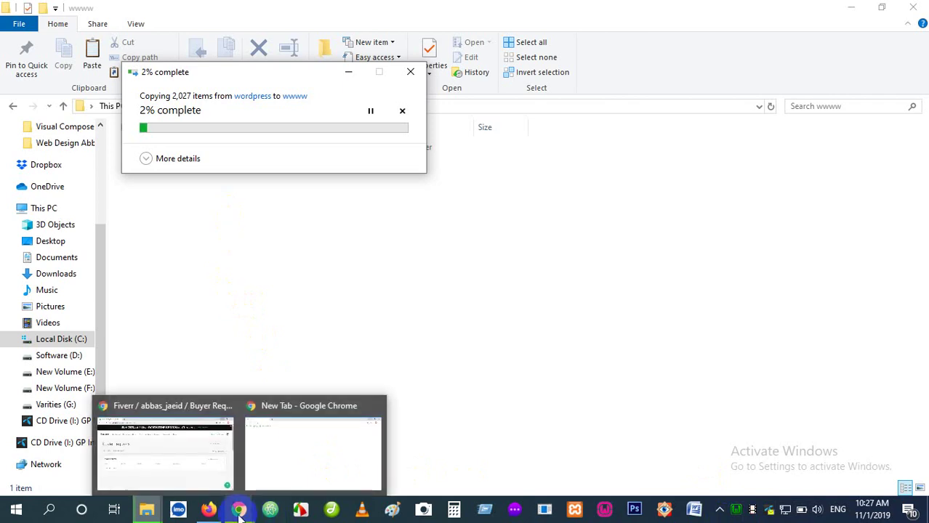
pyautogui.click(211, 505)
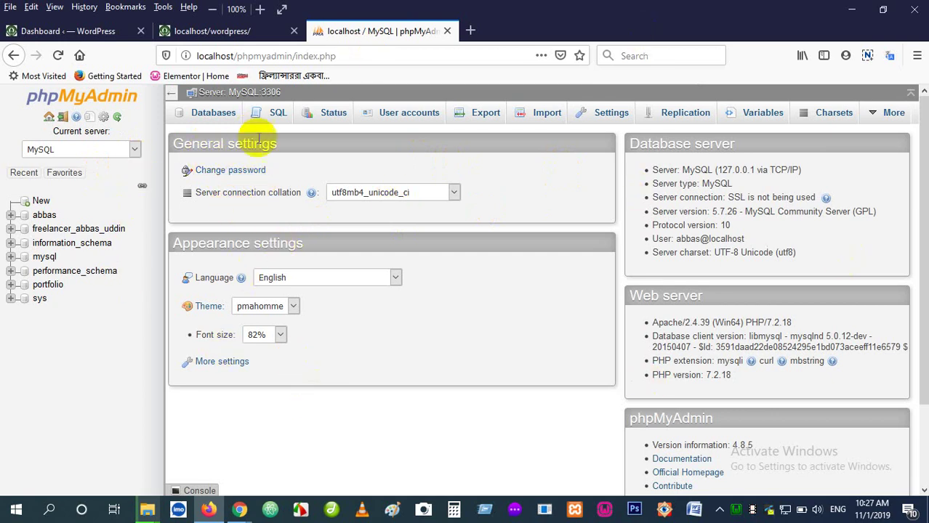
# Open phpMyAdmin's Databases page listing the 7 existing databases.
pyautogui.click(200, 119)
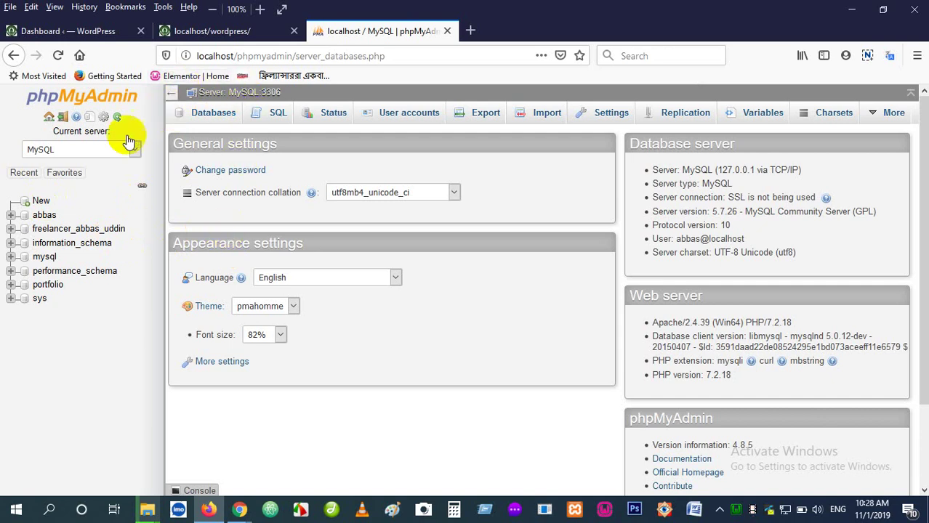
pyautogui.click(829, 113)
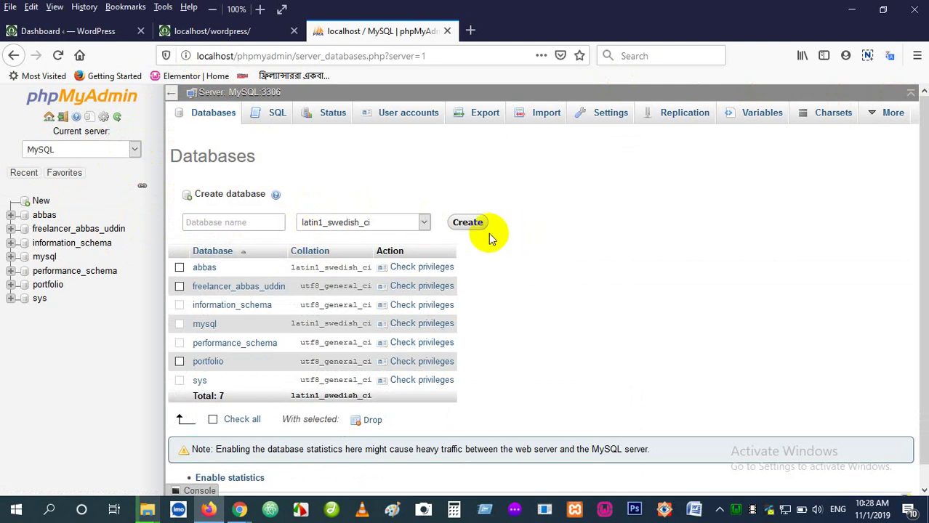
# Enter abbas123 as the new database name and browse the collation list.
pyautogui.click(251, 222)
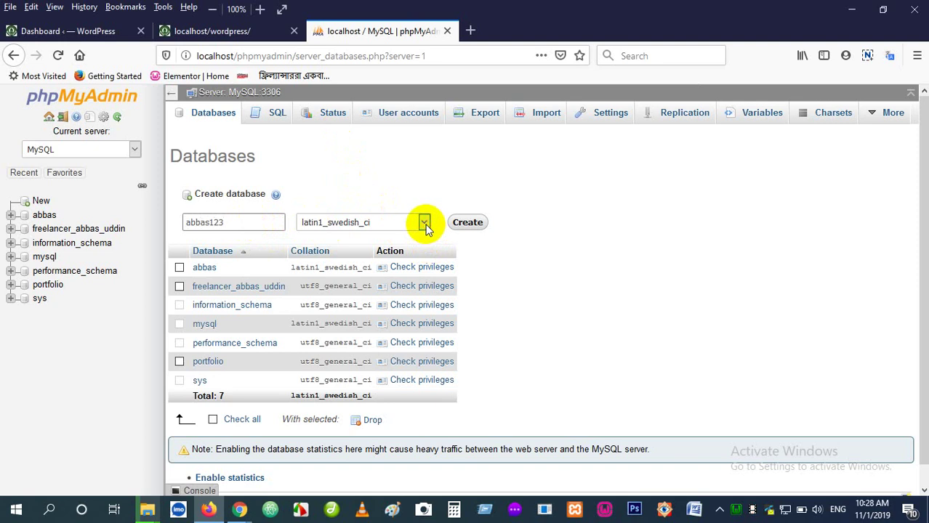
pyautogui.click(425, 226)
pyautogui.scroll(-3, 414, 319)
pyautogui.scroll(-8, 410, 331)
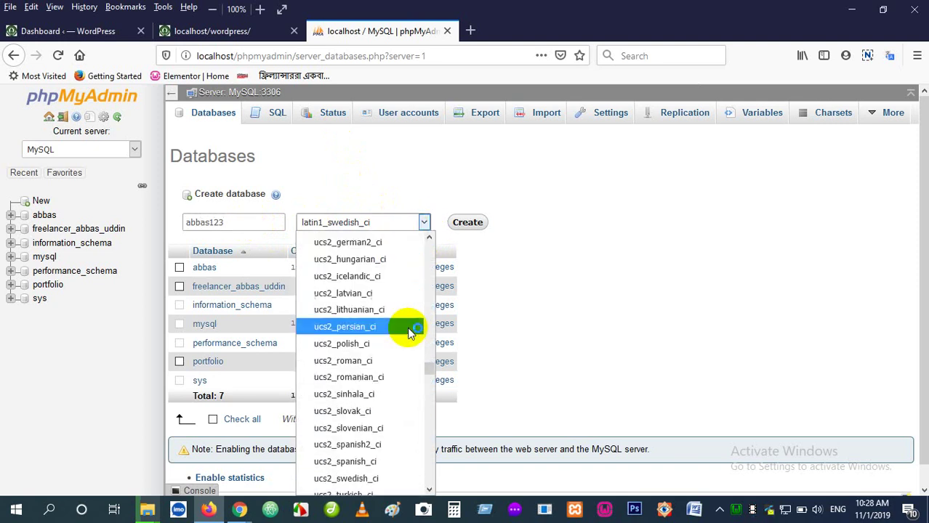
pyautogui.scroll(-8, 410, 331)
pyautogui.scroll(-8, 410, 331)
pyautogui.scroll(-8, 410, 330)
pyautogui.scroll(-8, 410, 332)
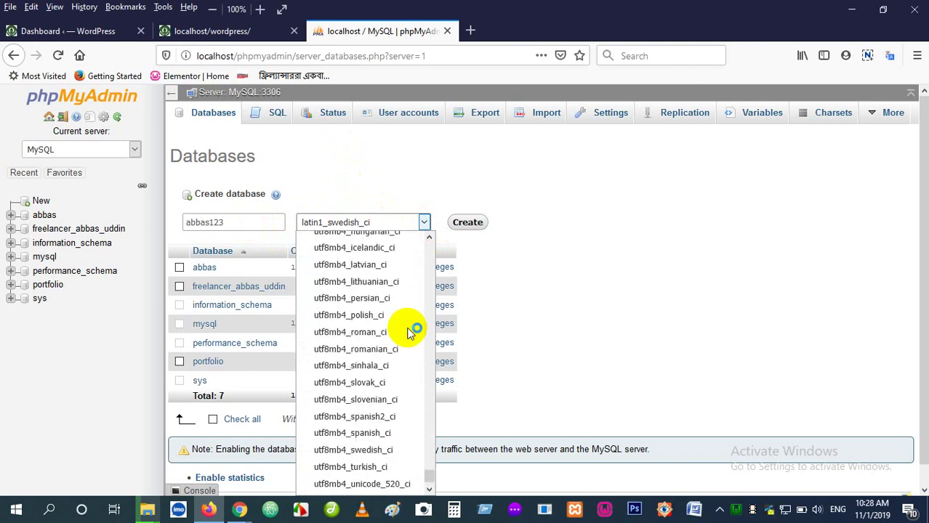
pyautogui.scroll(-1, 411, 332)
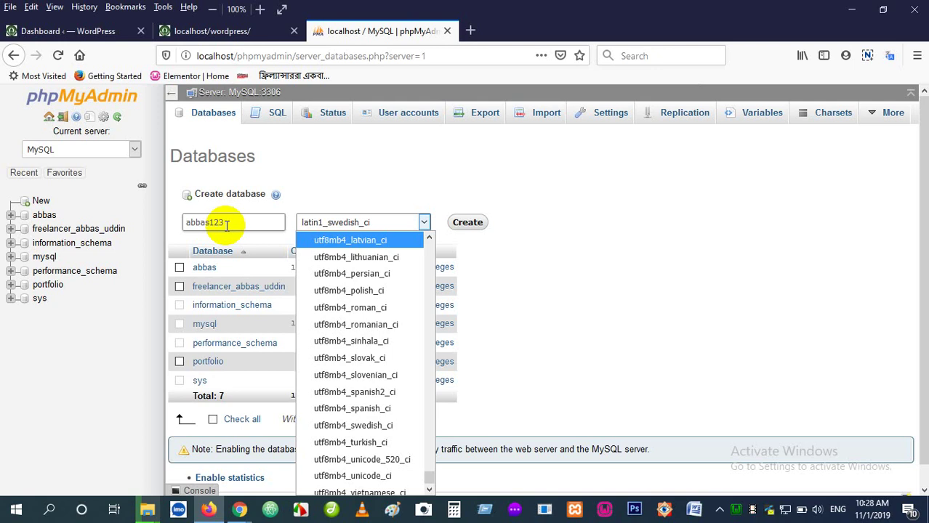
pyautogui.scroll(-1, 393, 405)
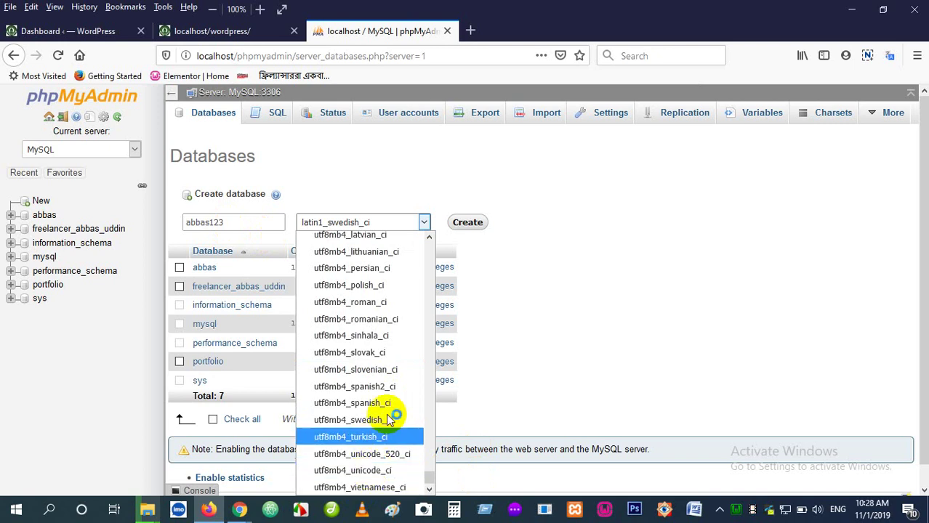
pyautogui.scroll(2, 392, 412)
pyautogui.scroll(1, 390, 412)
pyautogui.scroll(2, 390, 412)
pyautogui.scroll(1, 390, 413)
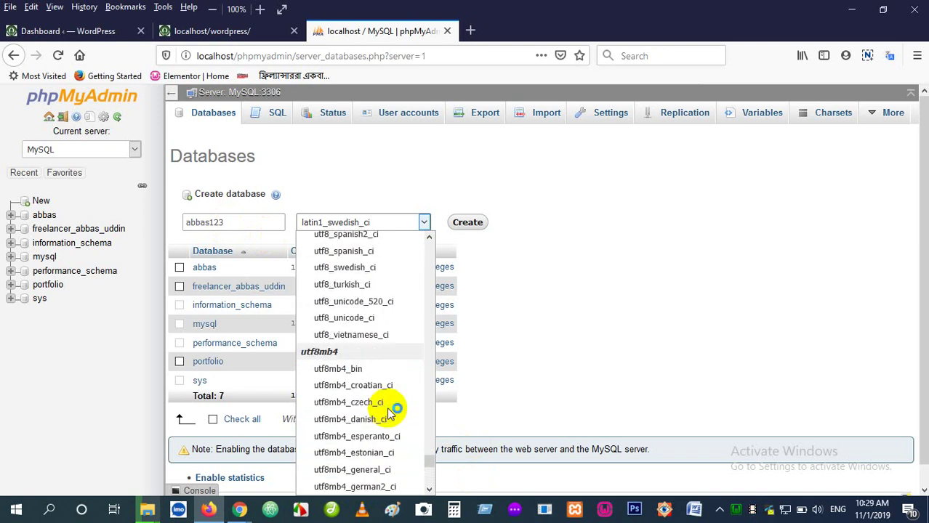
pyautogui.scroll(1, 391, 412)
pyautogui.scroll(1, 390, 412)
pyautogui.scroll(1, 390, 412)
pyautogui.scroll(2, 391, 412)
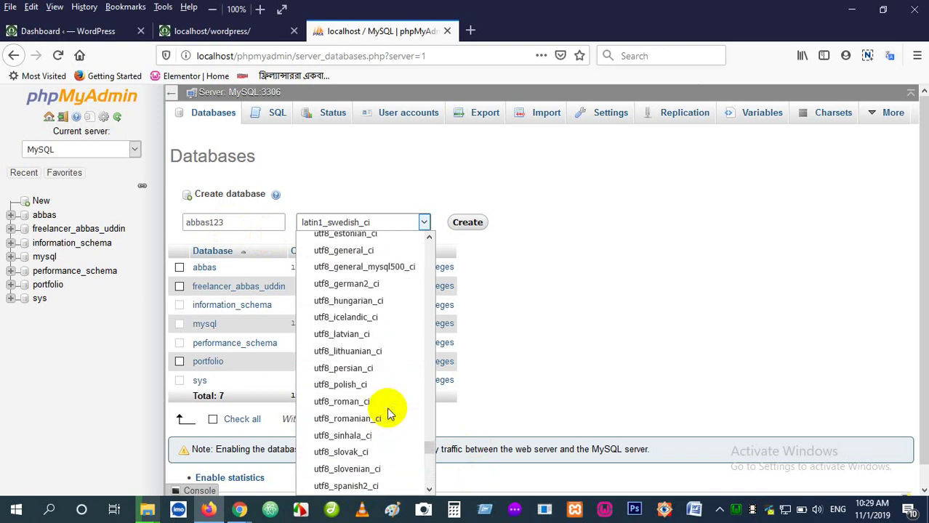
pyautogui.scroll(1, 390, 412)
pyautogui.scroll(1, 390, 412)
pyautogui.scroll(2, 390, 412)
pyautogui.scroll(2, 385, 413)
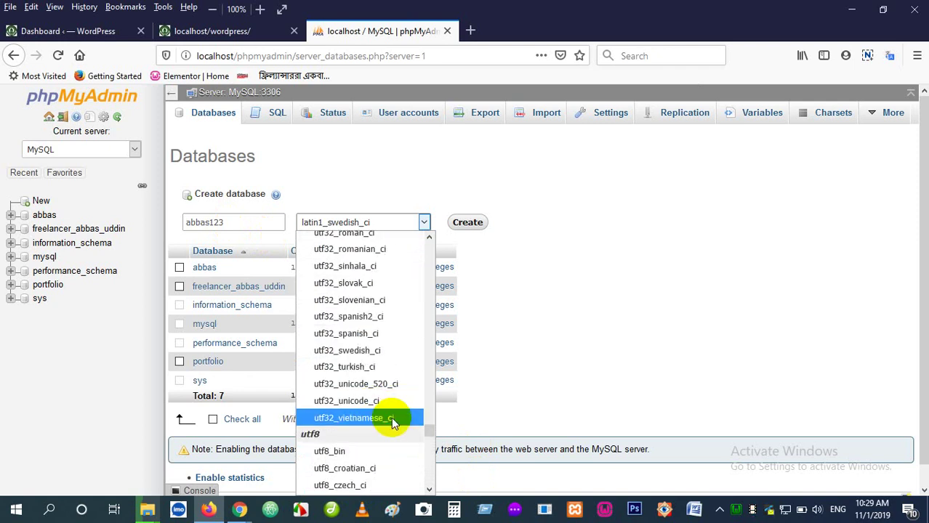
pyautogui.scroll(2, 393, 411)
pyautogui.scroll(1, 393, 405)
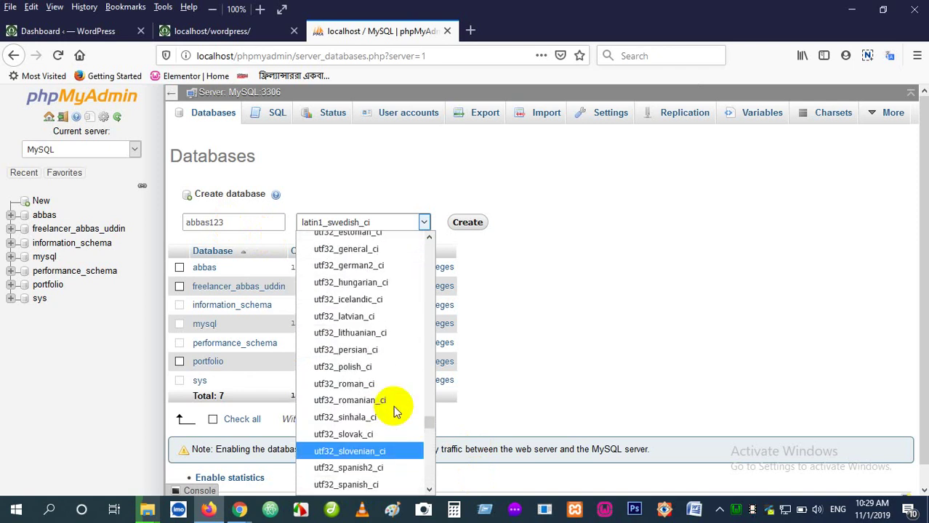
pyautogui.scroll(1, 393, 406)
pyautogui.click(496, 312)
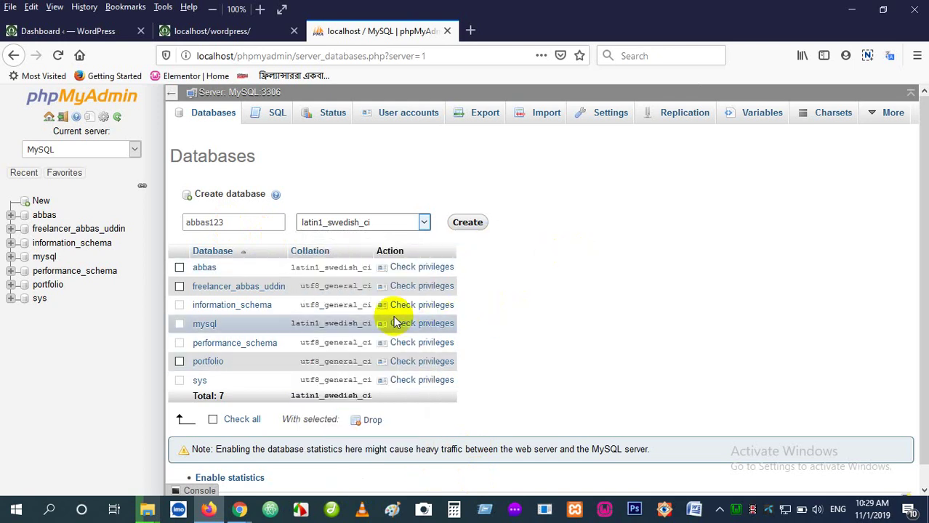
# Choose ascii_general_ci collation and create the abbas123 database.
pyautogui.click(365, 224)
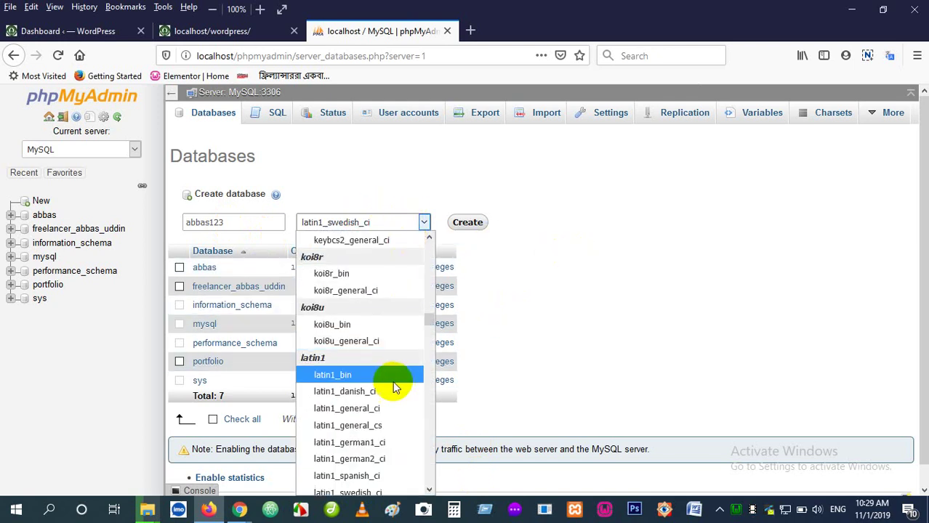
pyautogui.scroll(-3, 392, 385)
pyautogui.scroll(-2, 393, 385)
pyautogui.scroll(-6, 392, 385)
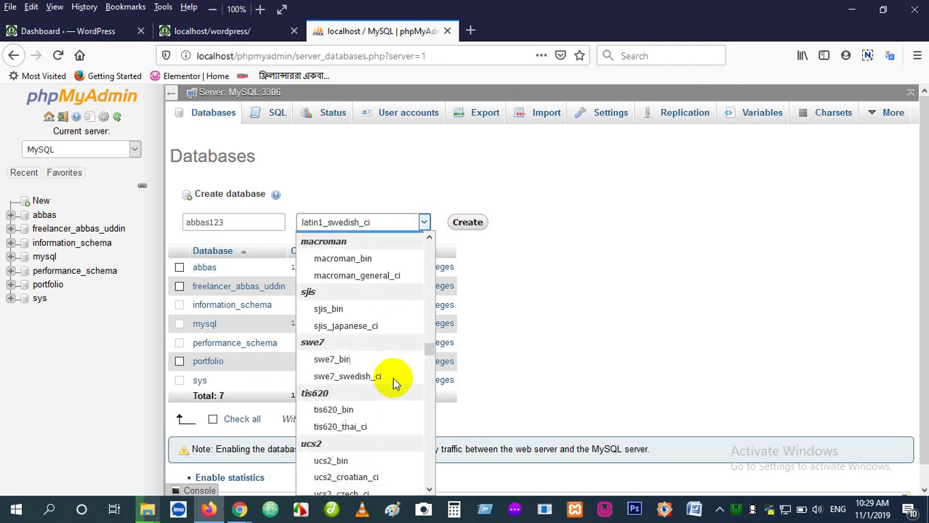
pyautogui.scroll(-4, 392, 385)
pyautogui.scroll(-5, 393, 383)
pyautogui.scroll(-5, 393, 383)
pyautogui.scroll(-5, 393, 383)
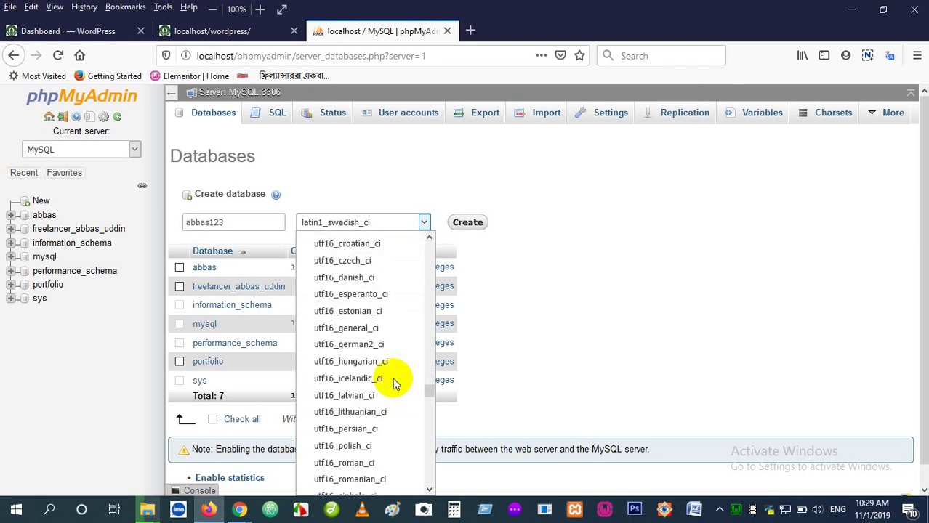
pyautogui.scroll(-5, 393, 383)
pyautogui.scroll(-5, 393, 383)
pyautogui.scroll(-5, 393, 383)
pyautogui.scroll(-5, 394, 383)
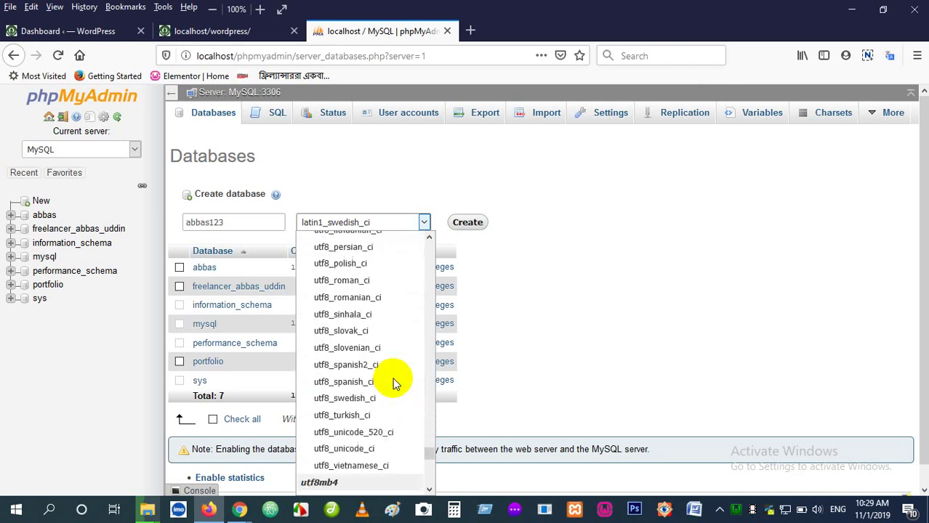
pyautogui.scroll(-5, 394, 383)
pyautogui.scroll(2, 393, 382)
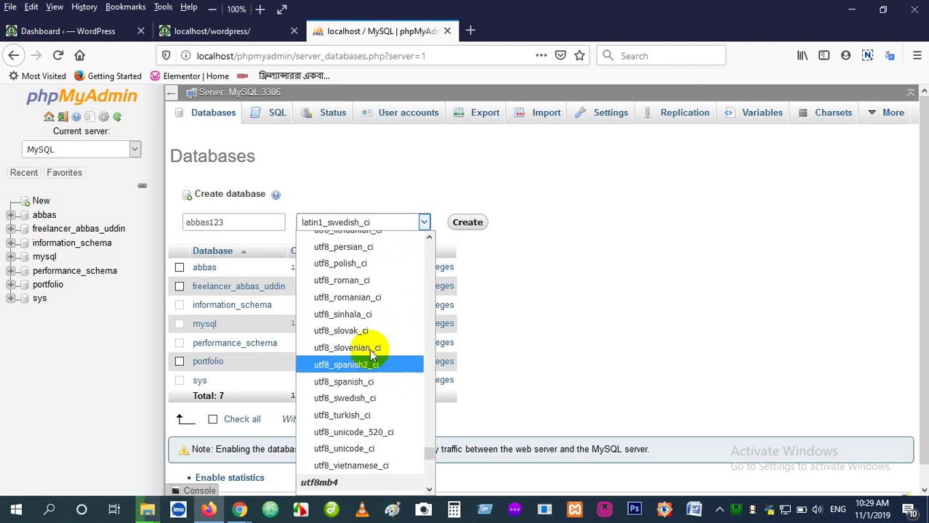
pyautogui.scroll(1, 390, 317)
pyautogui.scroll(1, 390, 318)
pyautogui.scroll(1, 390, 317)
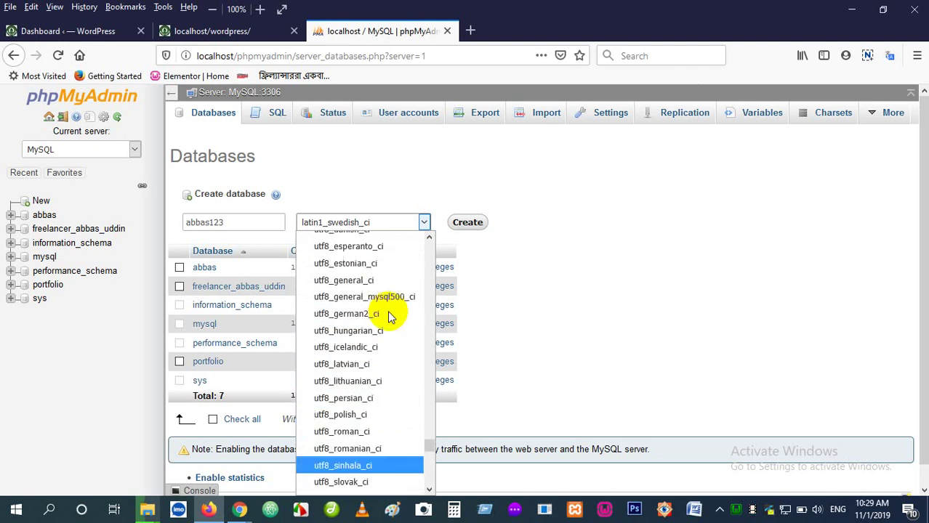
pyautogui.scroll(1, 390, 318)
pyautogui.scroll(1, 390, 317)
pyautogui.scroll(-3, 390, 318)
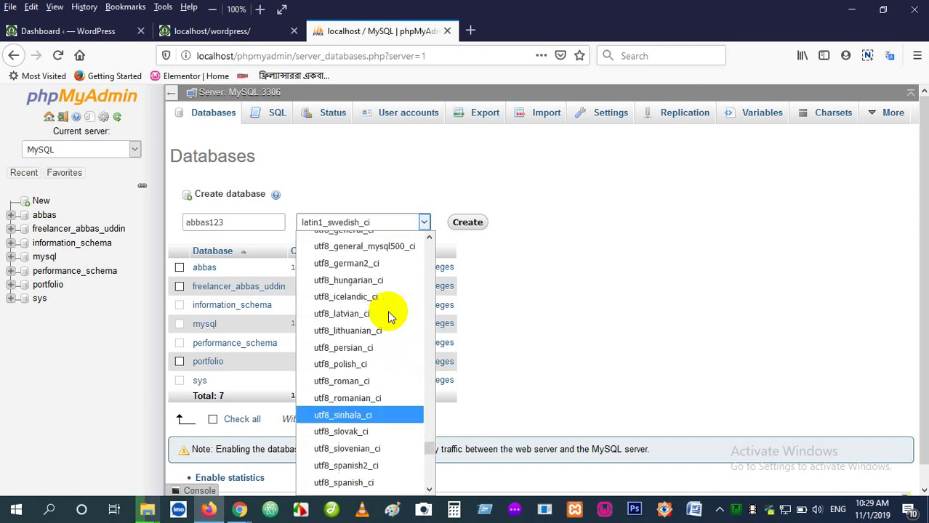
pyautogui.scroll(-5, 390, 317)
pyautogui.scroll(-5, 390, 317)
pyautogui.scroll(15, 390, 320)
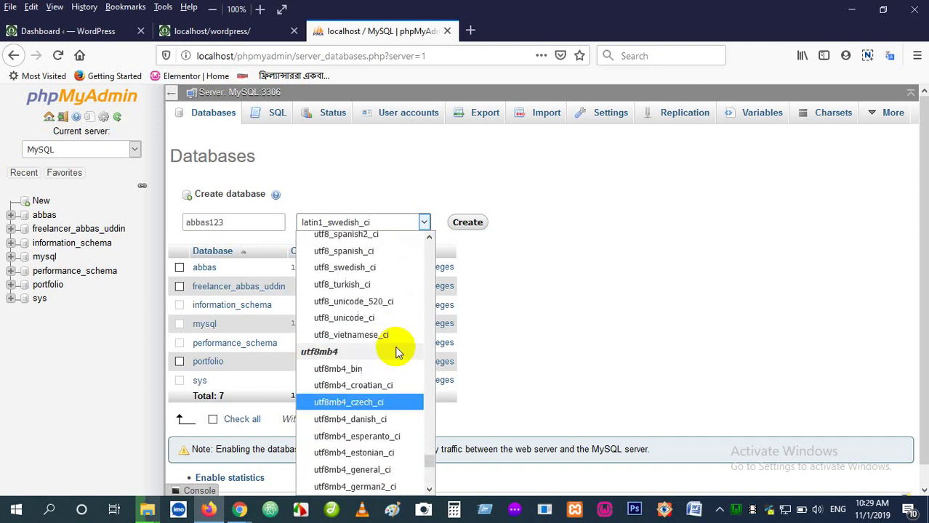
pyautogui.scroll(-2, 394, 349)
pyautogui.moveTo(426, 441)
pyautogui.mouseDown()
pyautogui.moveTo(471, 318)
pyautogui.moveTo(470, 222)
pyautogui.mouseUp()
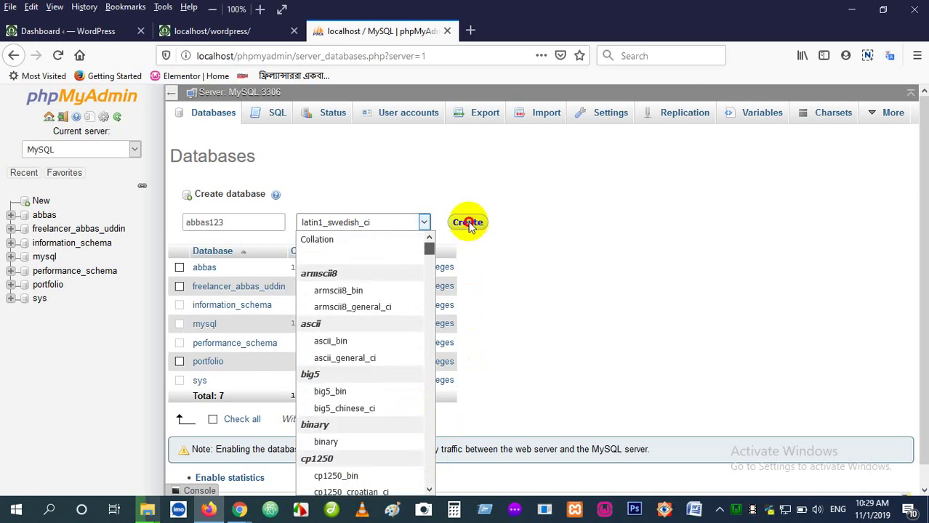
pyautogui.click(382, 358)
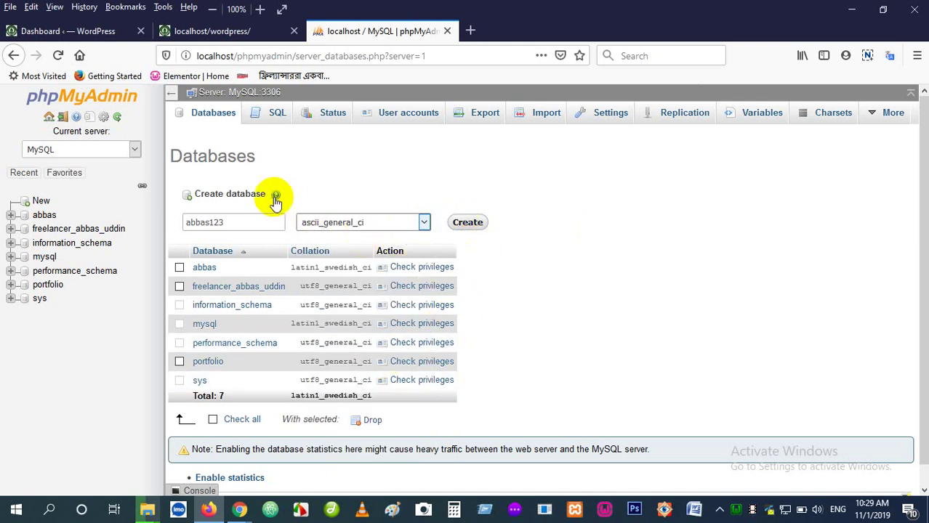
pyautogui.click(471, 226)
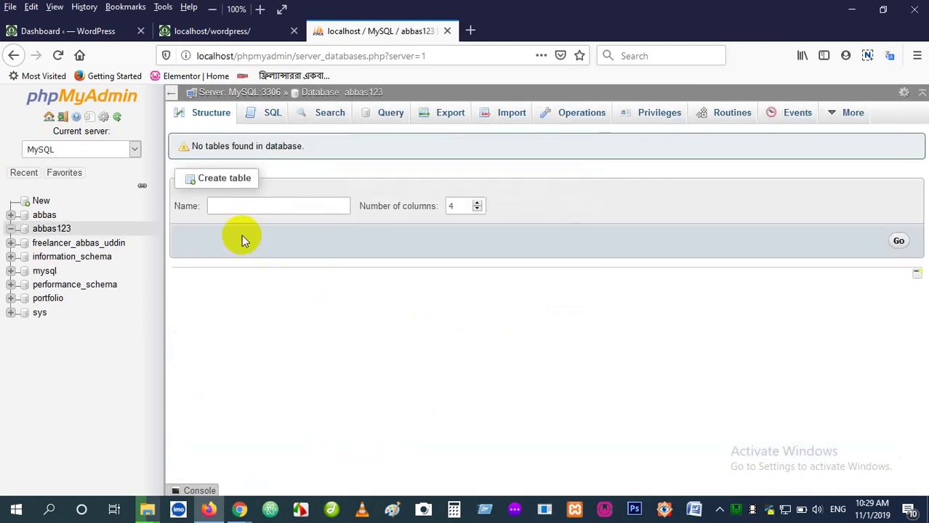
# Open the empty abbas123 database, then return to the WordPress dashboard tab.
pyautogui.click(40, 230)
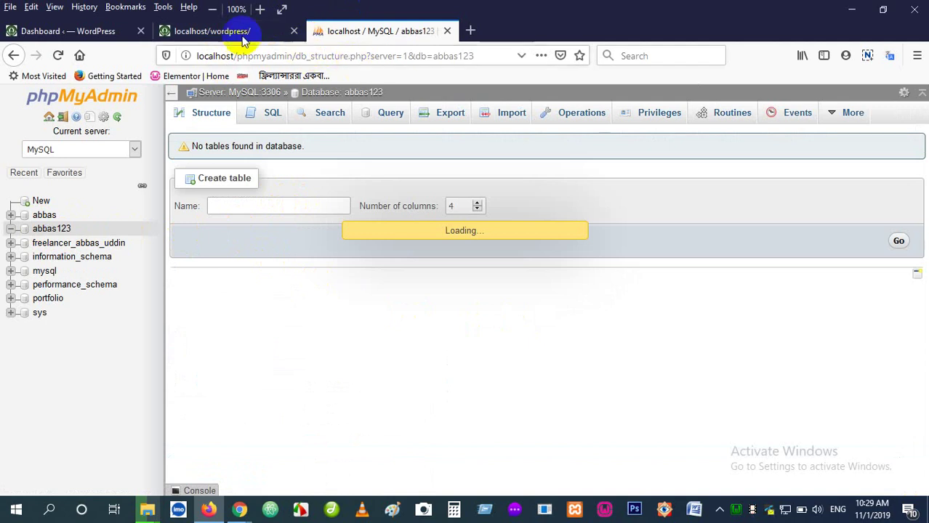
pyautogui.click(101, 32)
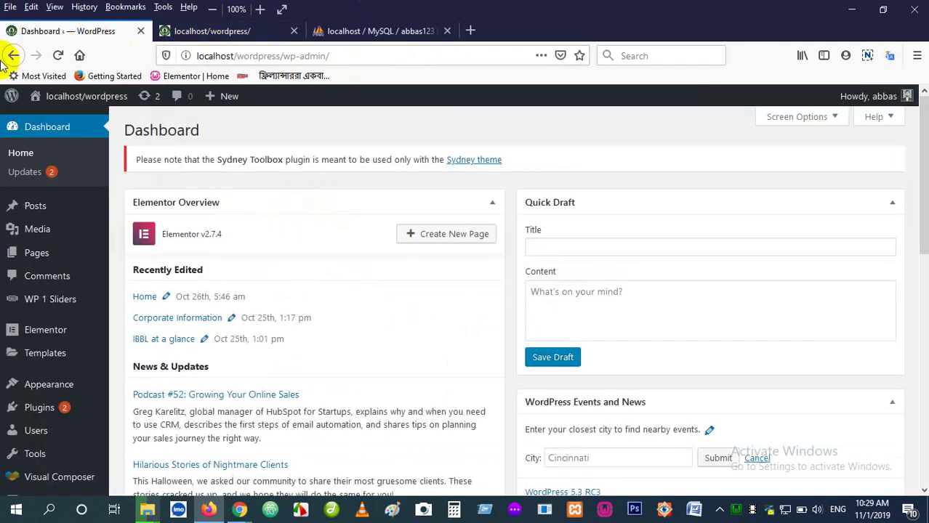
# Reload the tab and re-enter the username on the WordPress login form.
pyautogui.click(13, 55)
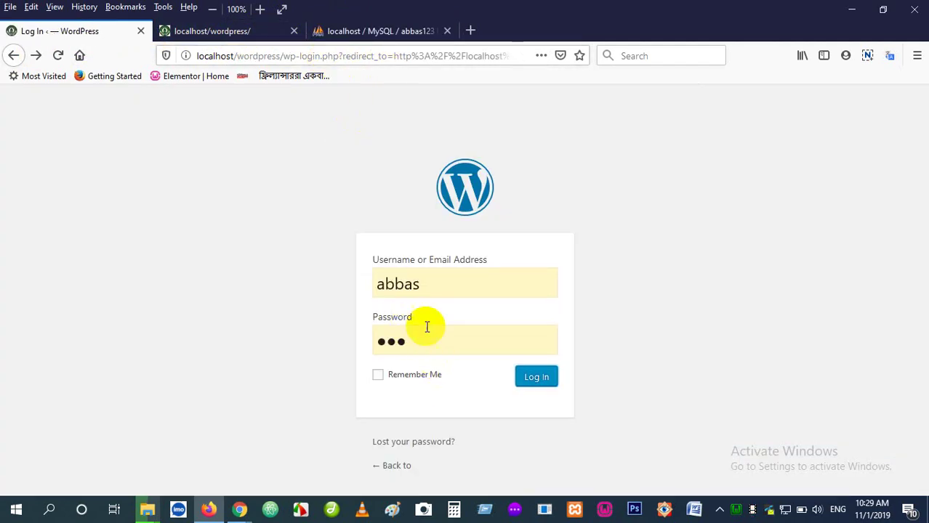
pyautogui.doubleClick(421, 282)
pyautogui.press('Escape')
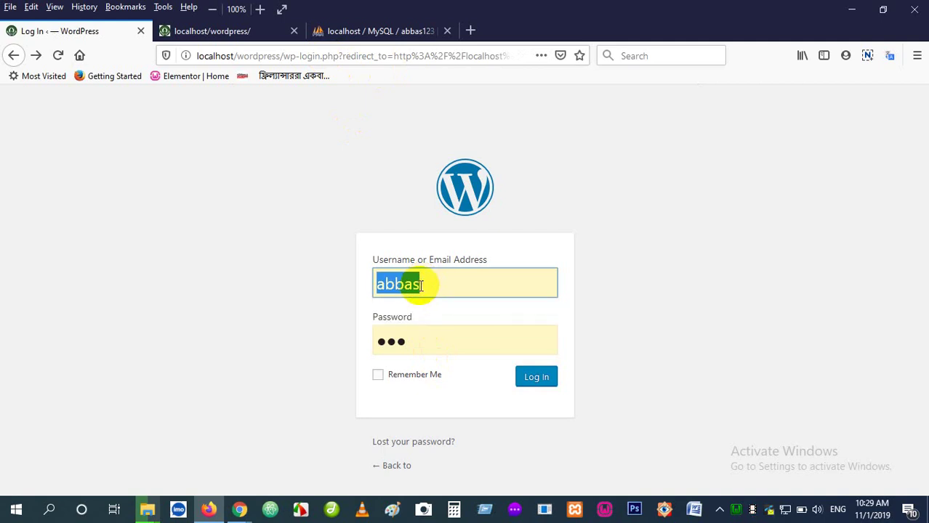
pyautogui.write('a')
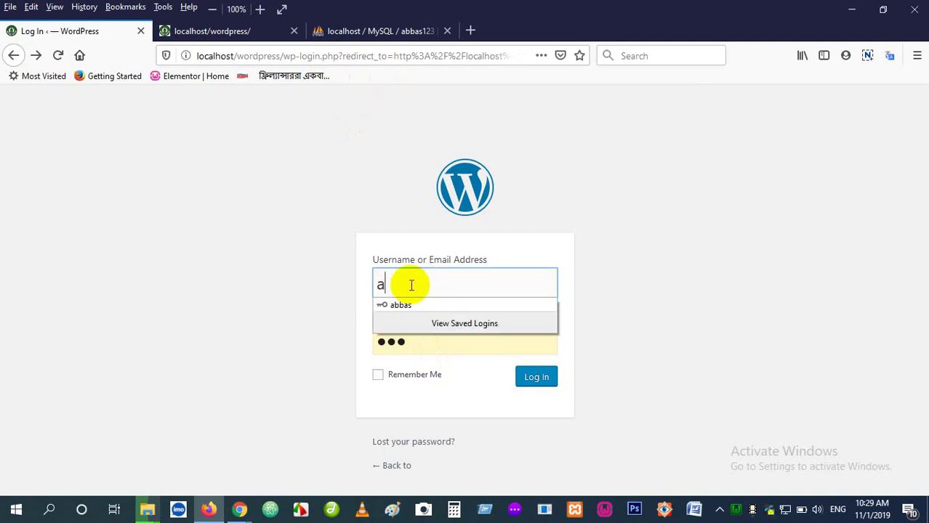
pyautogui.press('Escape')
pyautogui.doubleClick(519, 270)
pyautogui.click(671, 250)
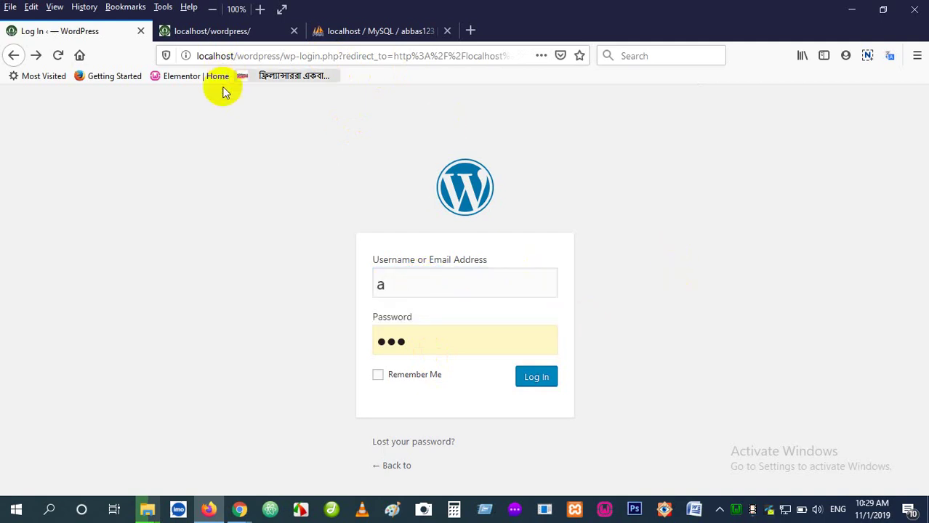
# Change the address to localhost/wordpress/wp-admin/ and load it.
pyautogui.click(283, 56)
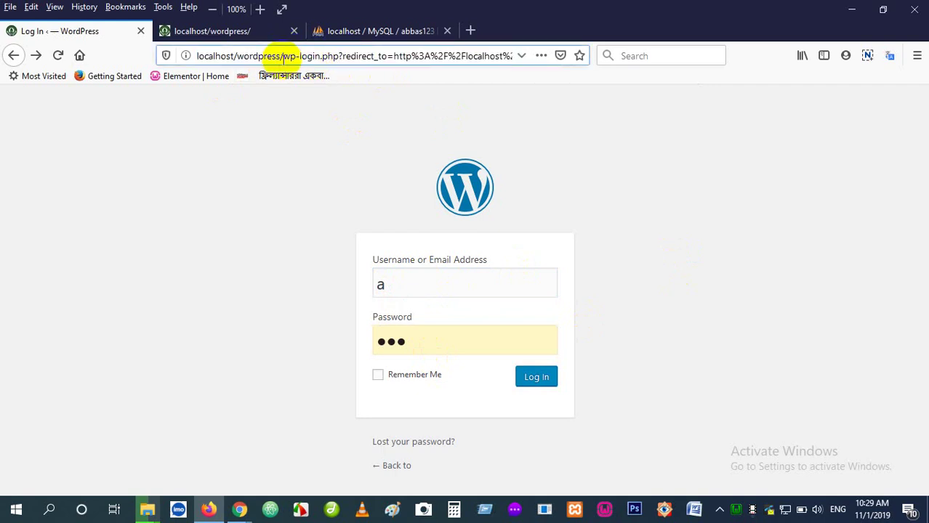
pyautogui.moveTo(283, 56); pyautogui.dragTo(731, 52)
pyautogui.press('BackSpace')
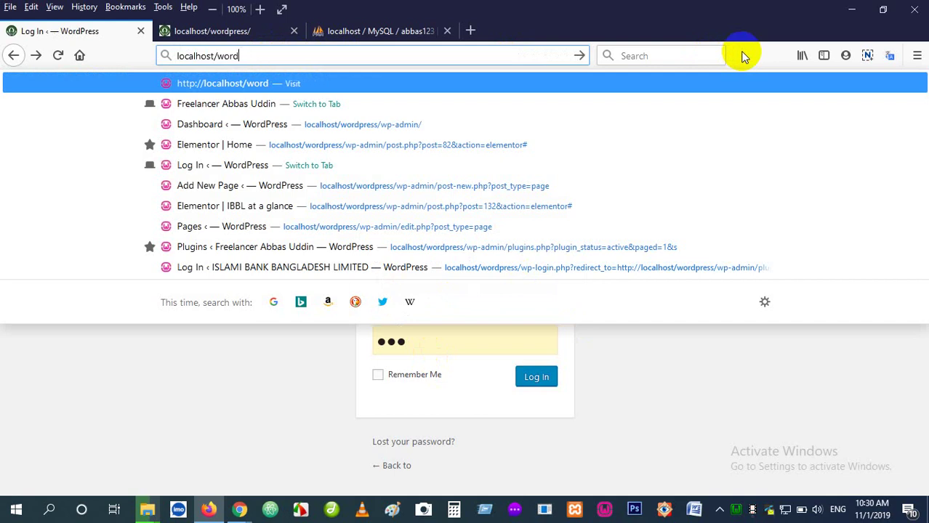
pyautogui.press('BackSpace')
pyautogui.press('BackSpace')
pyautogui.write('ww')
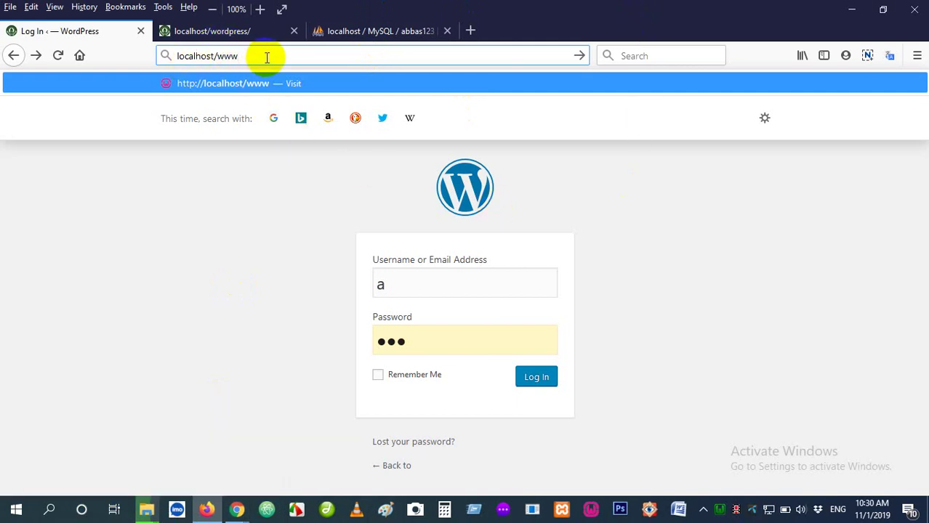
pyautogui.press('BackSpace')
pyautogui.press('BackSpace')
pyautogui.press('BackSpace')
pyautogui.write('w')
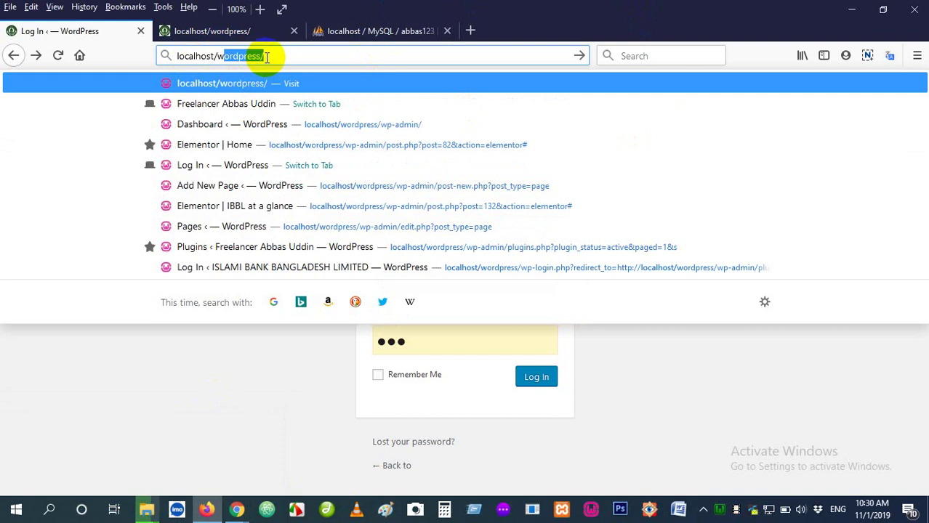
pyautogui.press('Right')
pyautogui.write('w')
pyautogui.press('Return')
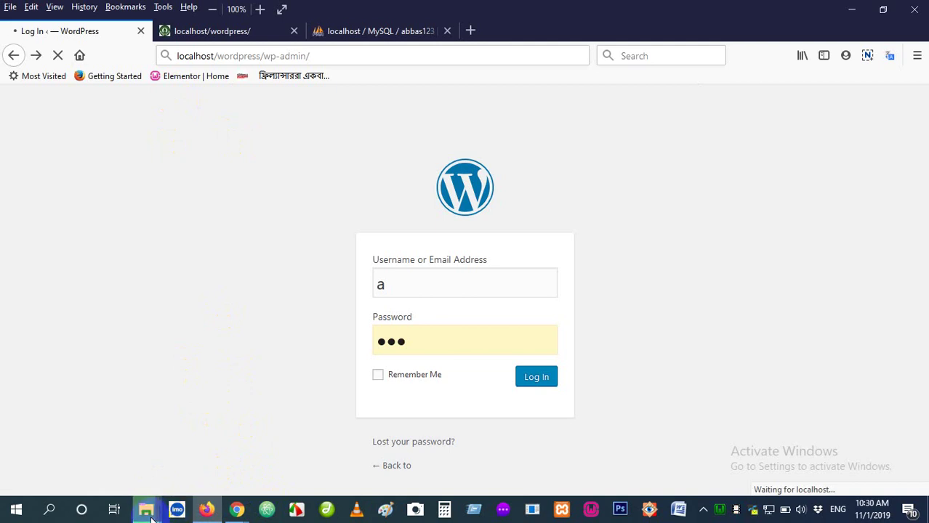
# Check the file copy progress window, then return to Firefox.
pyautogui.moveTo(146, 510)
pyautogui.click(218, 418)
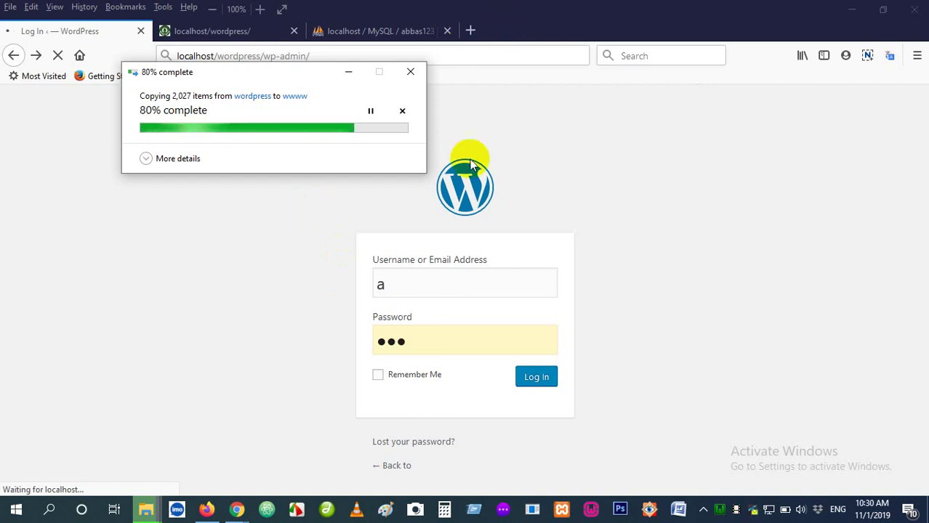
pyautogui.click(424, 286)
pyautogui.click(424, 286)
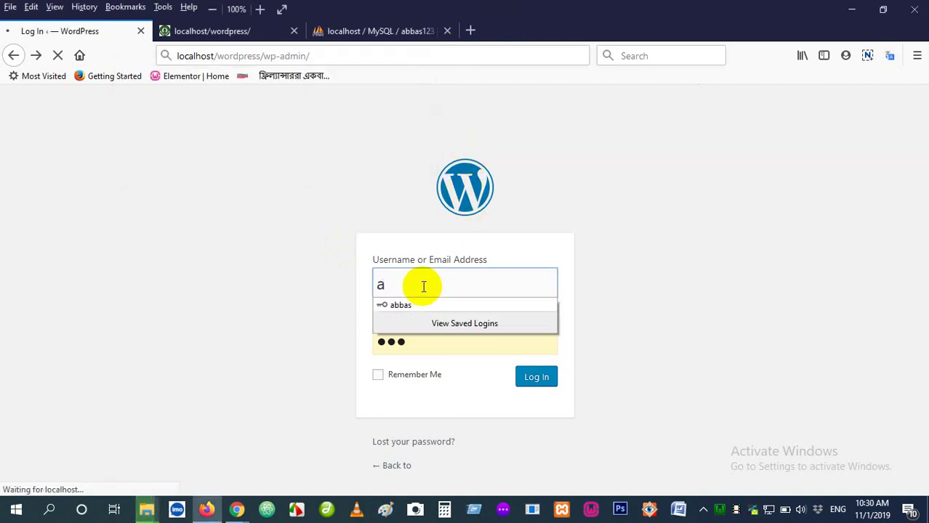
pyautogui.write('bbas')
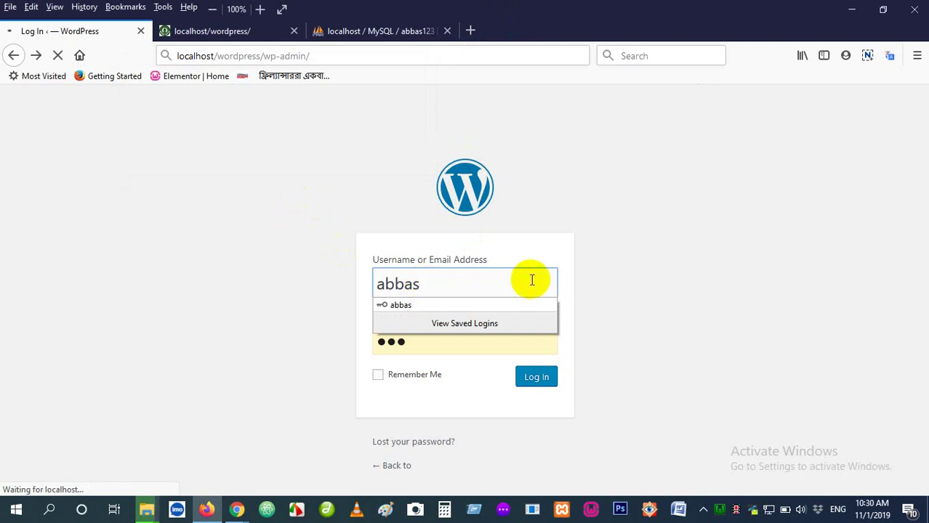
# Change the browser address to localhost/wwww to show its directory listing.
pyautogui.click(363, 55)
pyautogui.click(364, 55)
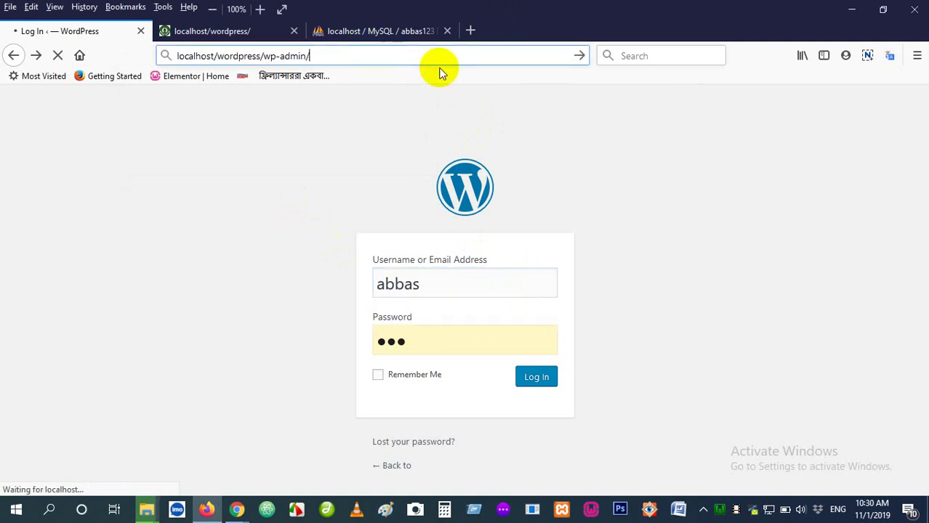
pyautogui.press('BackSpace')
pyautogui.press('BackSpace')
pyautogui.press('BackSpace')
pyautogui.press('BackSpace')
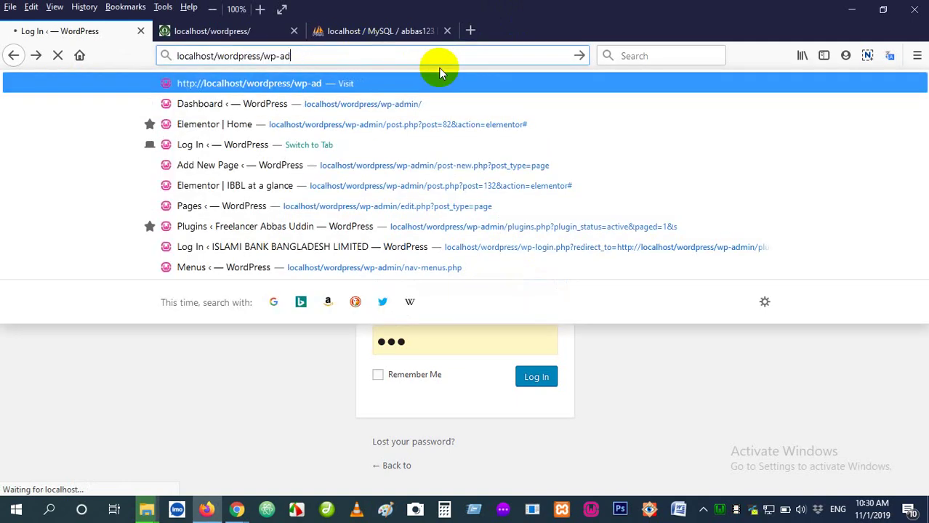
pyautogui.press('BackSpace')
pyautogui.press('BackSpace')
pyautogui.press('BackSpace')
pyautogui.press('BackSpace')
pyautogui.press('BackSpace')
pyautogui.press('BackSpace')
pyautogui.press('BackSpace')
pyautogui.press('BackSpace')
pyautogui.press('BackSpace')
pyautogui.press('BackSpace')
pyautogui.press('BackSpace')
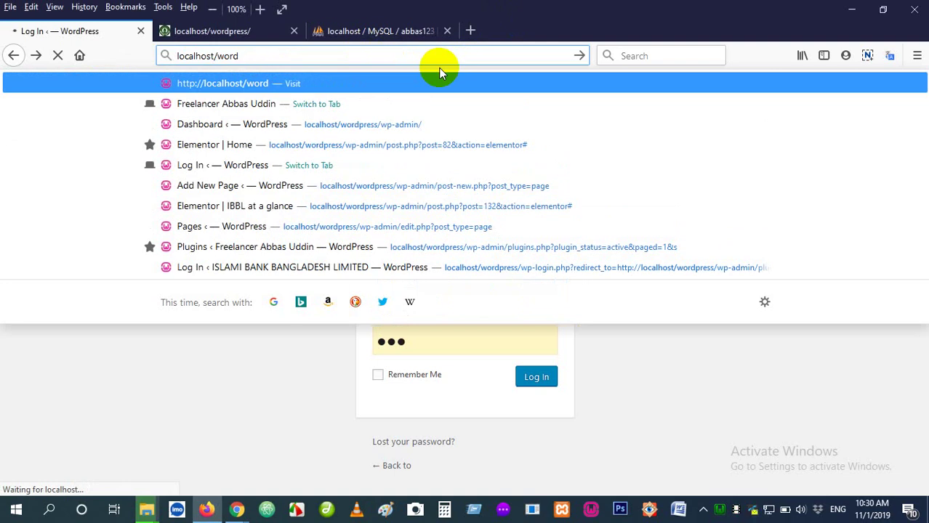
pyautogui.press('BackSpace')
pyautogui.press('BackSpace')
pyautogui.press('BackSpace')
pyautogui.press('BackSpace')
pyautogui.write('ww')
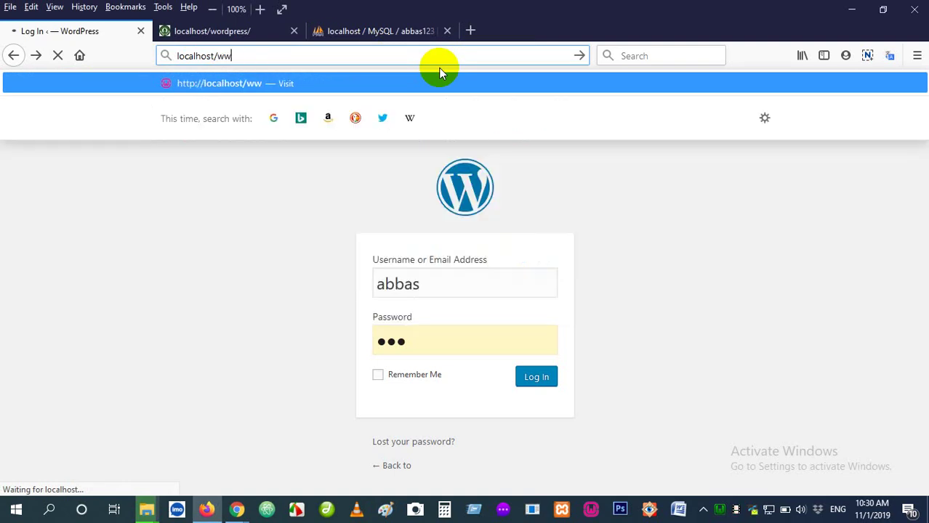
pyautogui.write('ww')
pyautogui.press('Return')
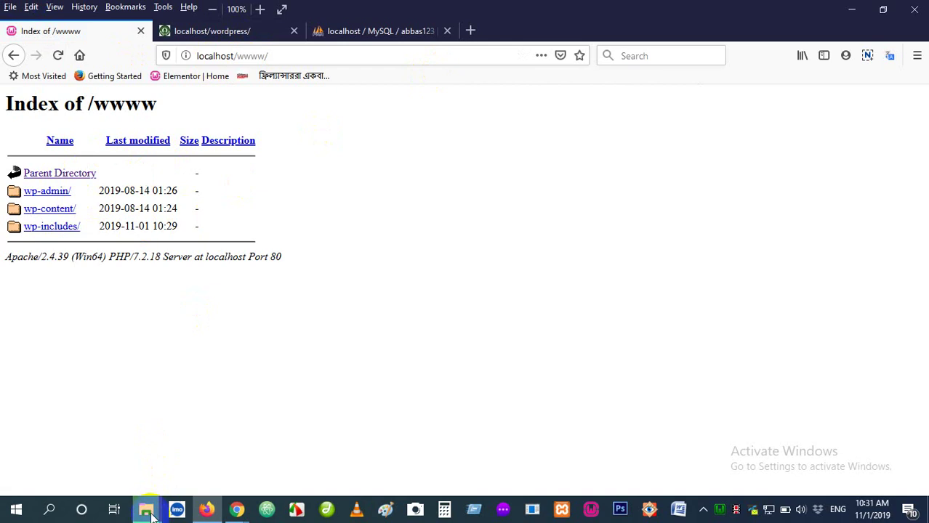
# Minimize the copy window, reload localhost/wwww without the trailing slash, then minimize Firefox.
pyautogui.moveTo(146, 511)
pyautogui.click(200, 405)
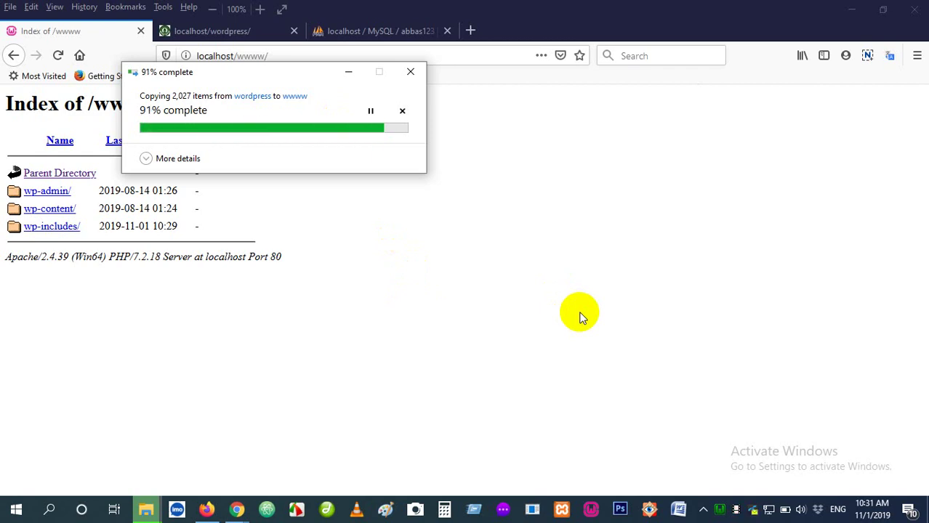
pyautogui.click(346, 78)
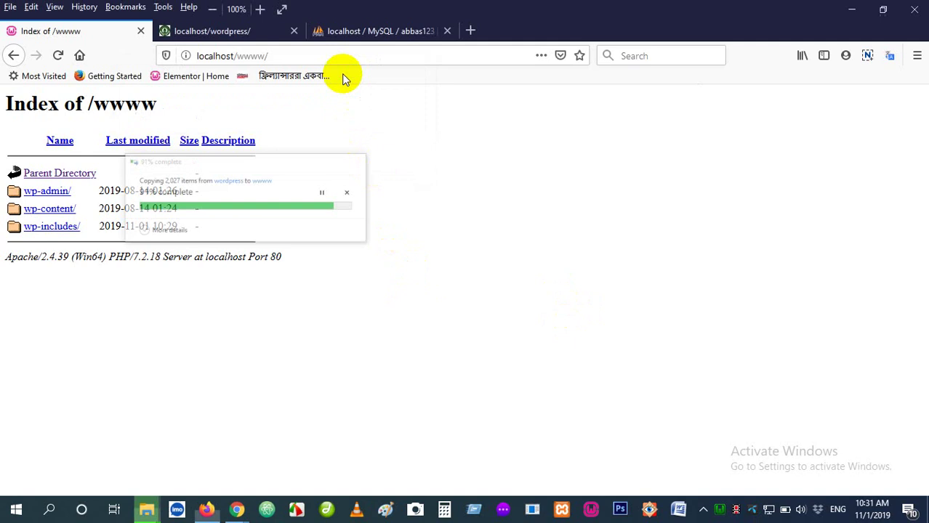
pyautogui.click(309, 58)
pyautogui.click(309, 59)
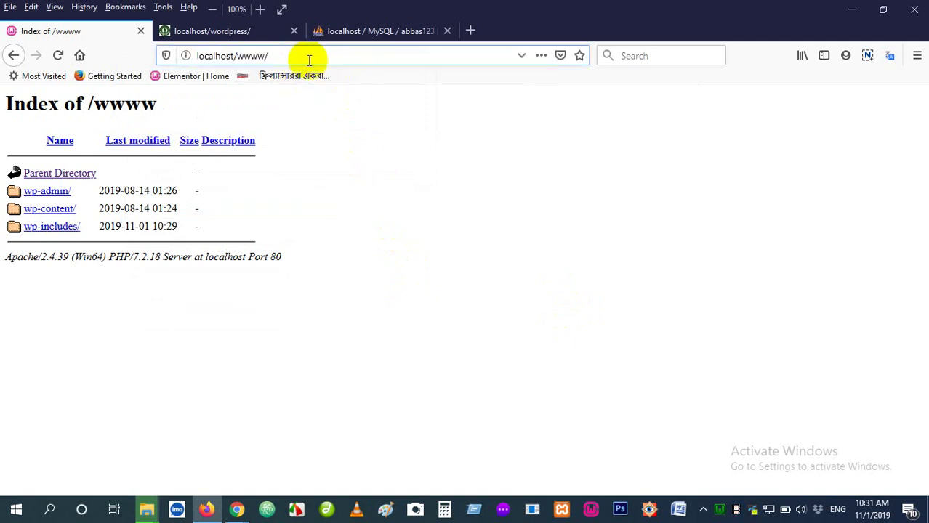
pyautogui.press('BackSpace')
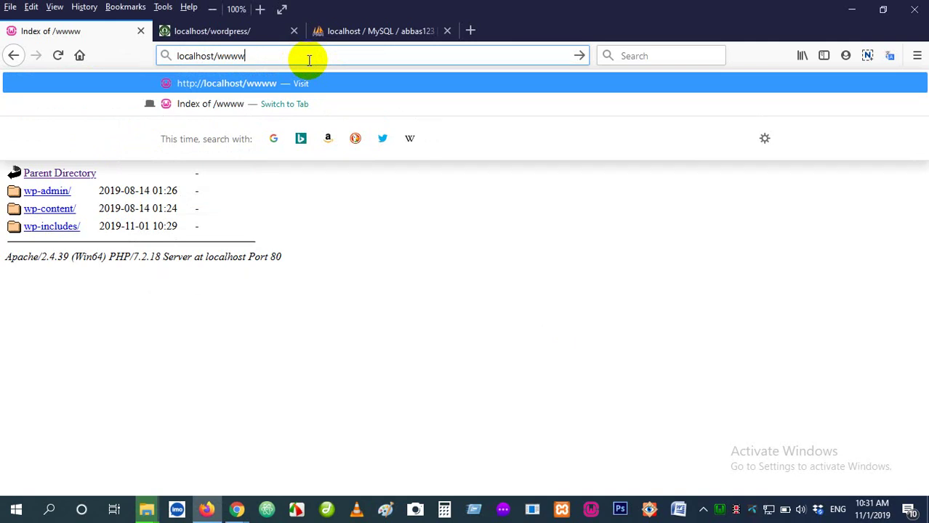
pyautogui.press('Return')
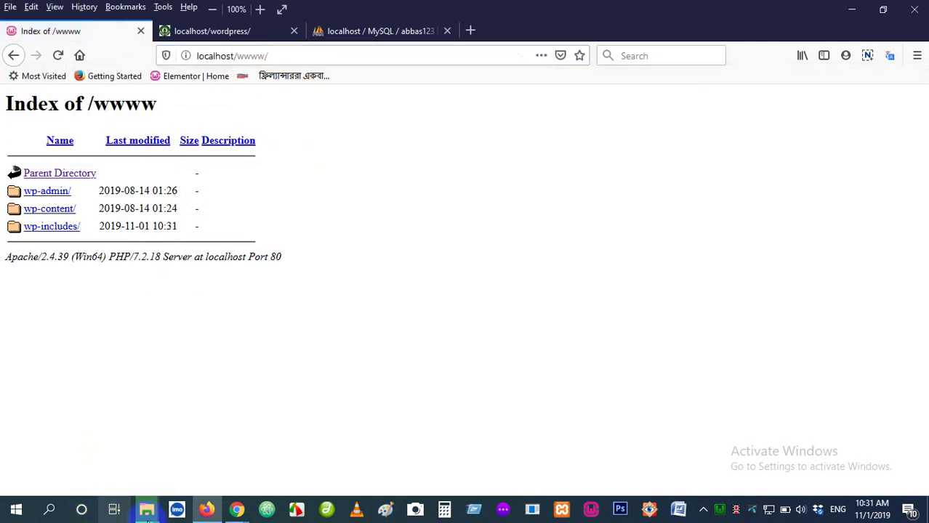
pyautogui.moveTo(146, 509)
pyautogui.click(216, 412)
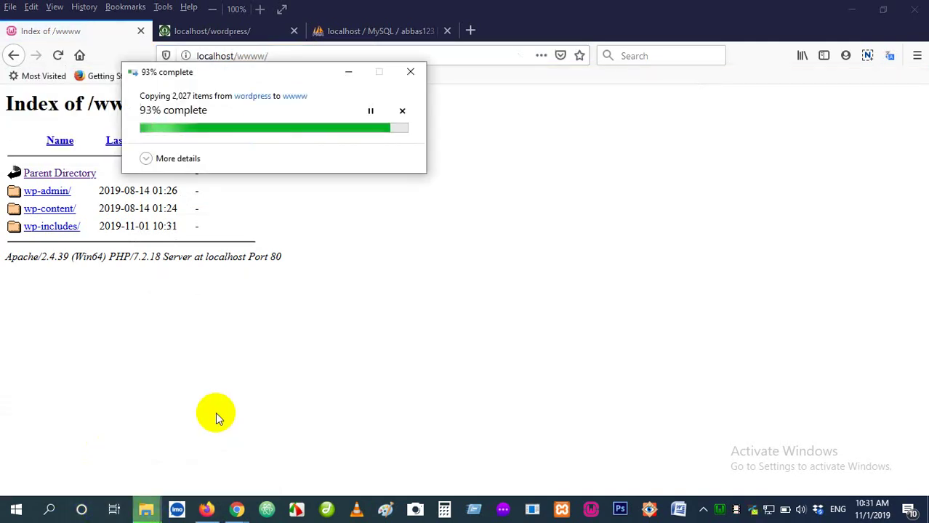
pyautogui.click(864, 8)
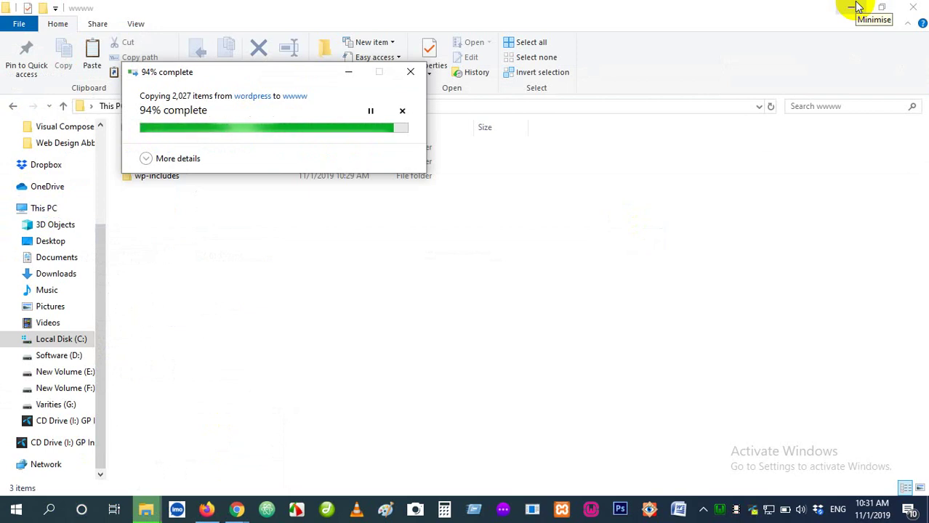
# Minimize File Explorer, refresh the desktop repeatedly until the copy finishes, then return to Firefox.
pyautogui.click(850, 7)
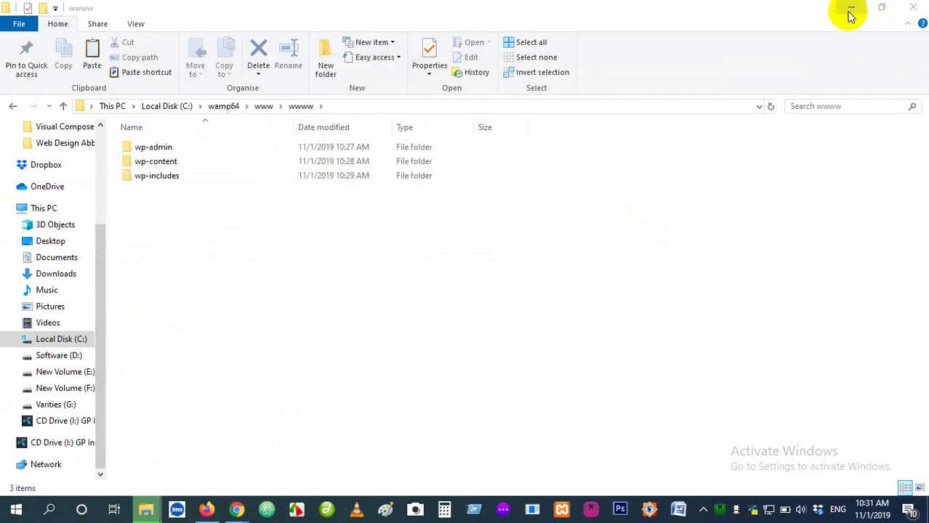
pyautogui.click(662, 123)
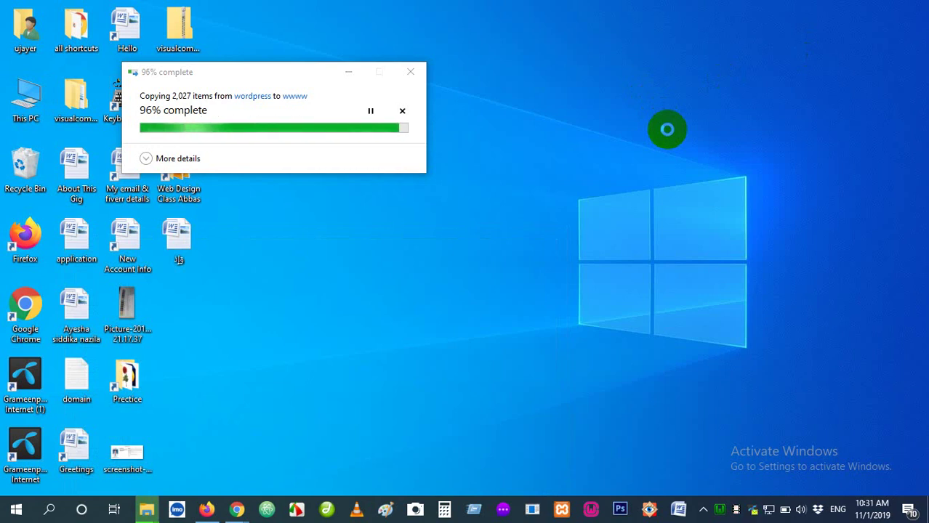
pyautogui.rightClick(669, 135)
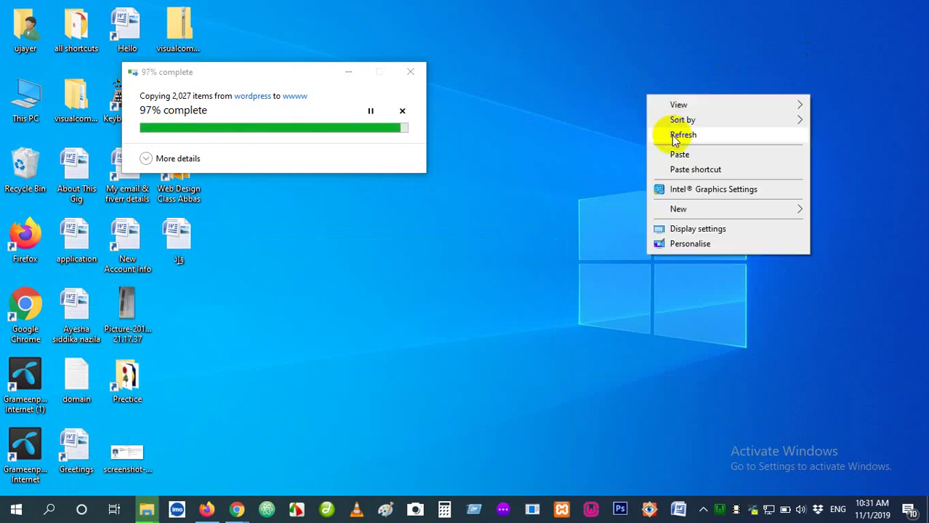
pyautogui.click(670, 133)
pyautogui.rightClick(671, 136)
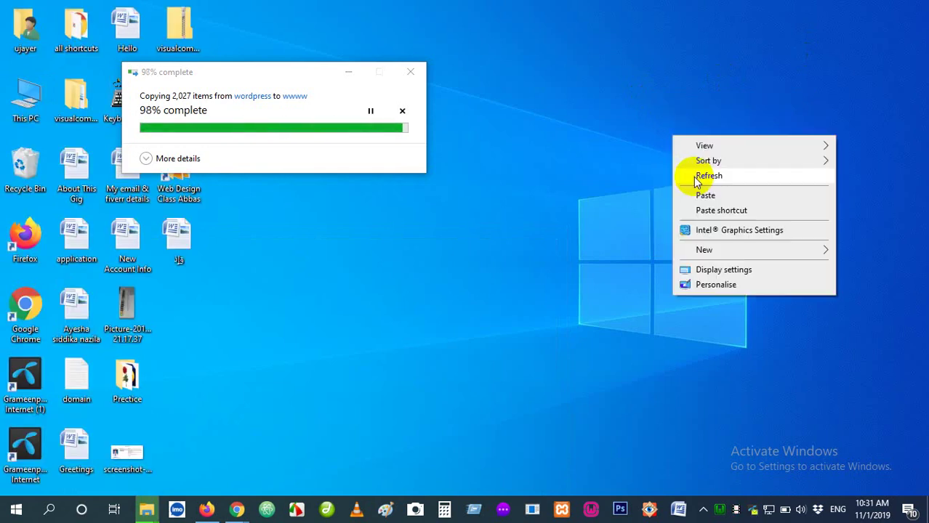
pyautogui.click(692, 176)
pyautogui.rightClick(691, 169)
pyautogui.click(718, 210)
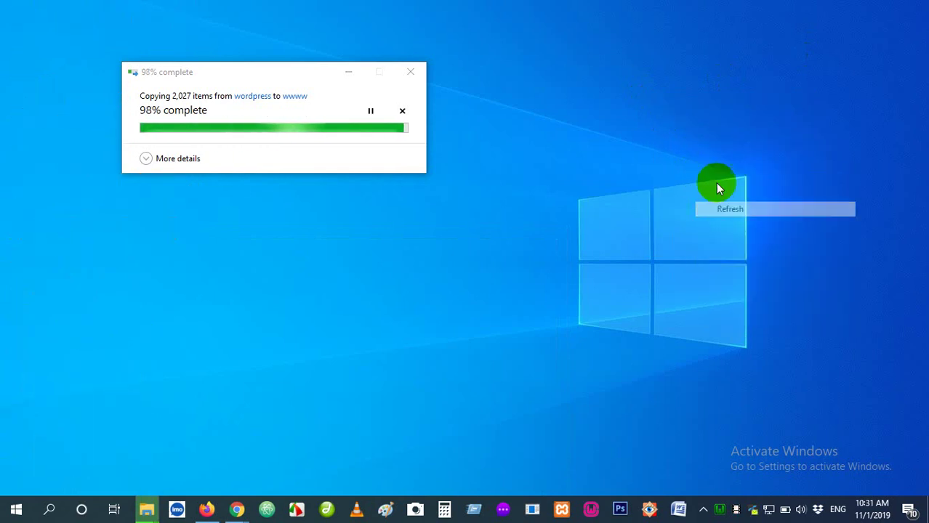
pyautogui.rightClick(713, 174)
pyautogui.click(726, 210)
pyautogui.rightClick(723, 173)
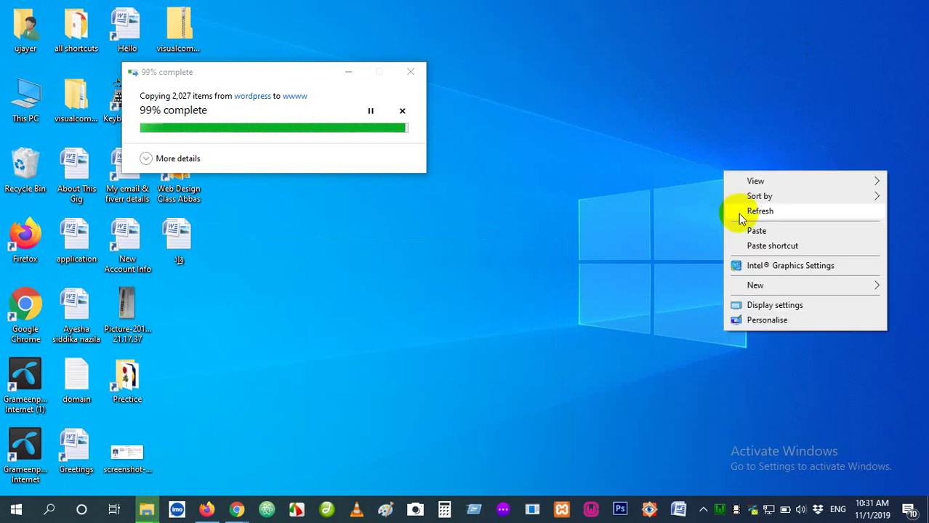
pyautogui.click(738, 209)
pyautogui.rightClick(736, 194)
pyautogui.click(753, 236)
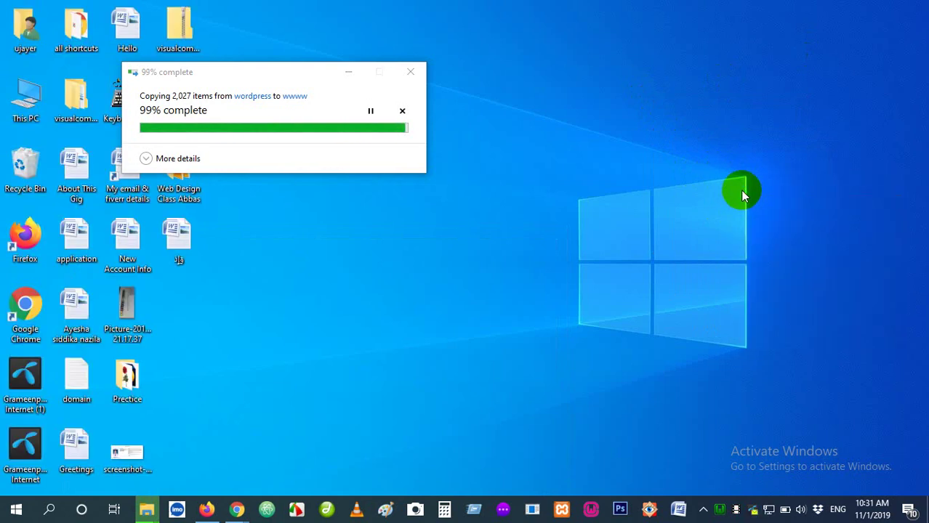
pyautogui.rightClick(740, 190)
pyautogui.click(753, 226)
pyautogui.rightClick(736, 169)
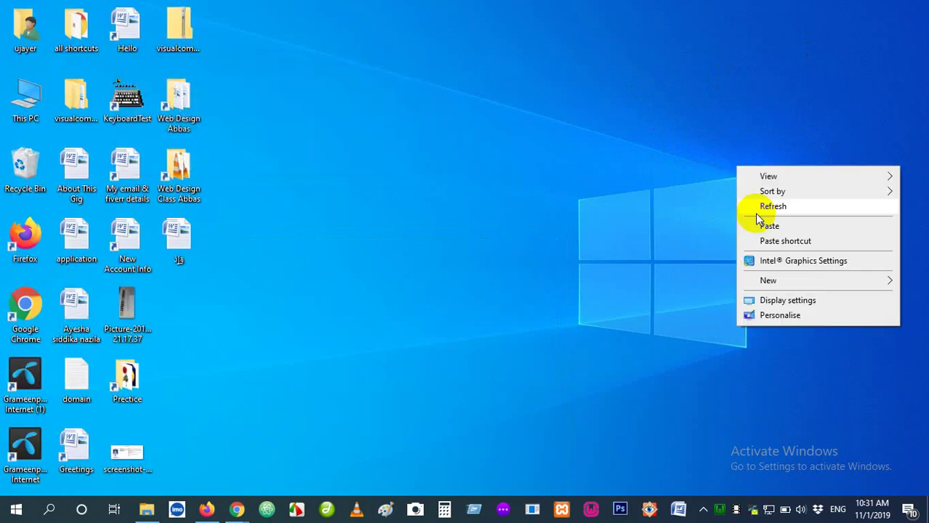
pyautogui.click(755, 206)
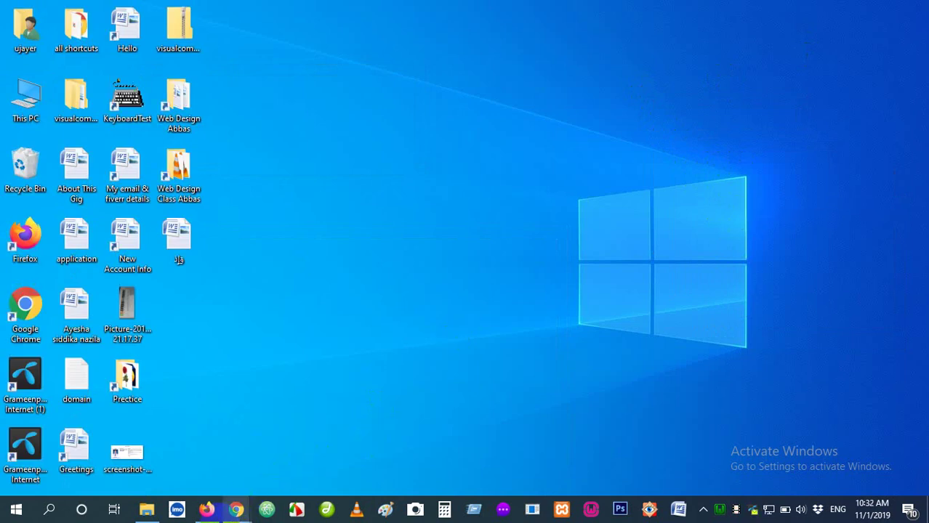
pyautogui.click(208, 510)
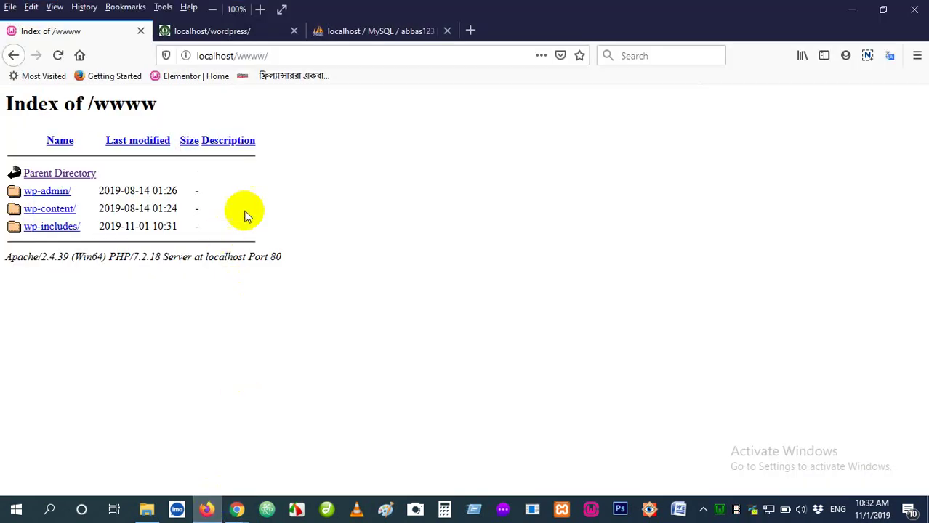
# Reload localhost/wwww/, view the abbas database in phpMyAdmin, and return to the setup tab.
pyautogui.click(313, 50)
pyautogui.click(313, 53)
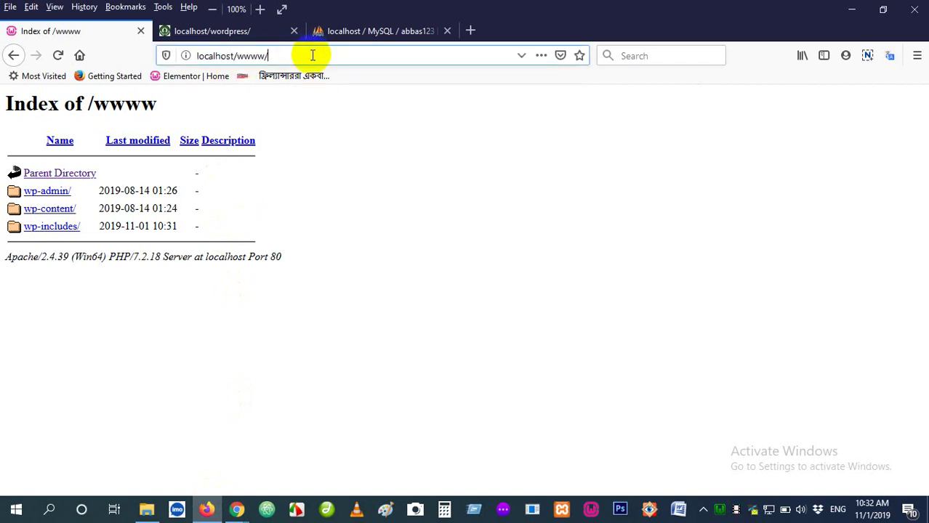
pyautogui.press('Return')
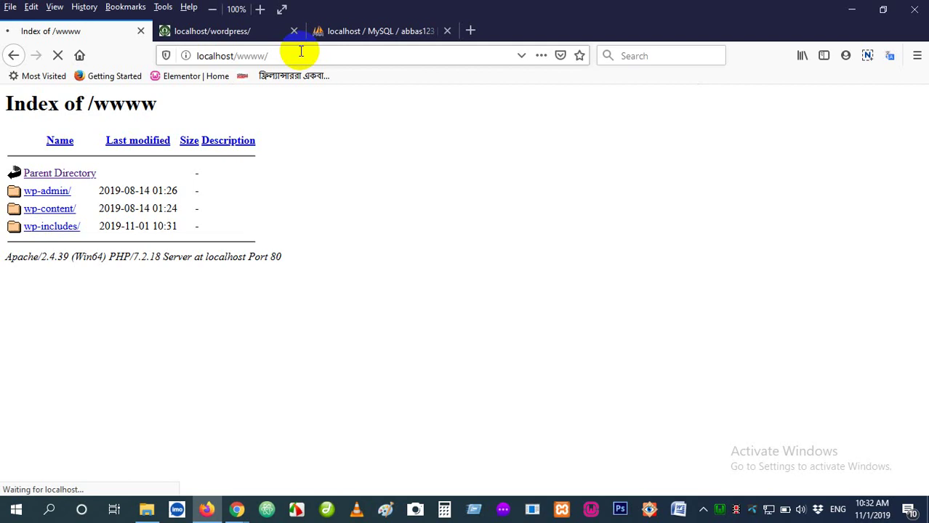
pyautogui.click(398, 33)
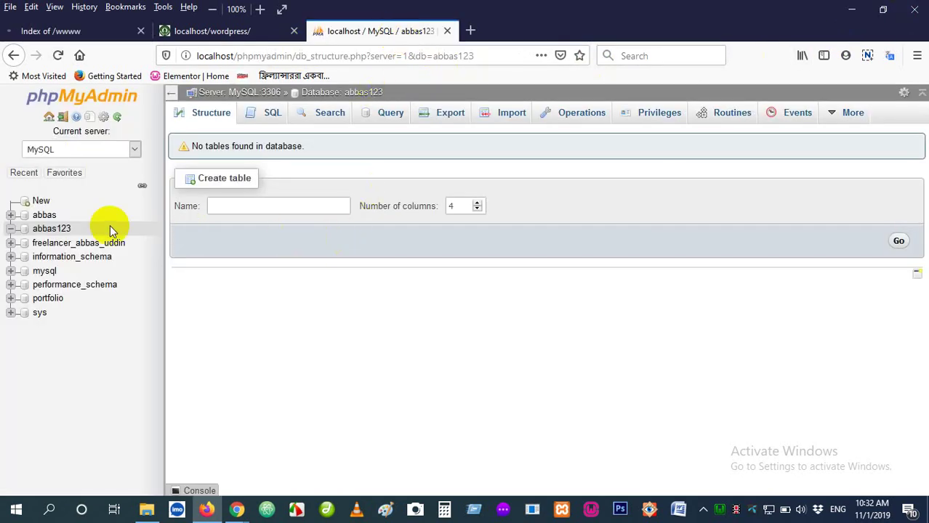
pyautogui.click(42, 216)
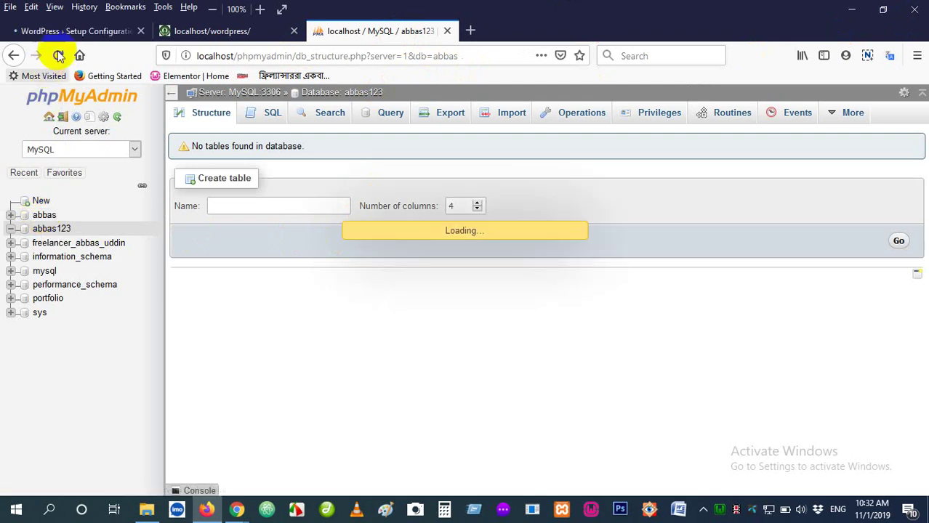
pyautogui.click(75, 32)
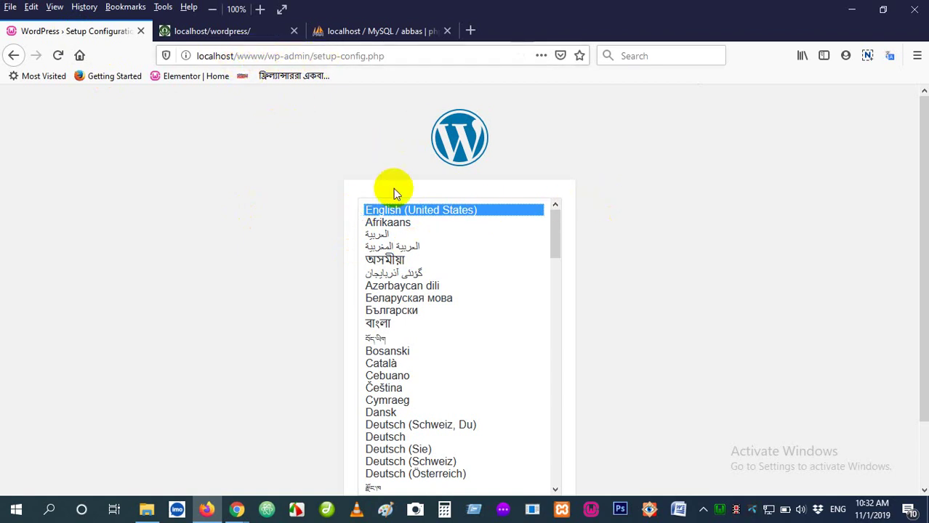
# Continue setup in English and start the database connection form.
pyautogui.scroll(-2, 606, 193)
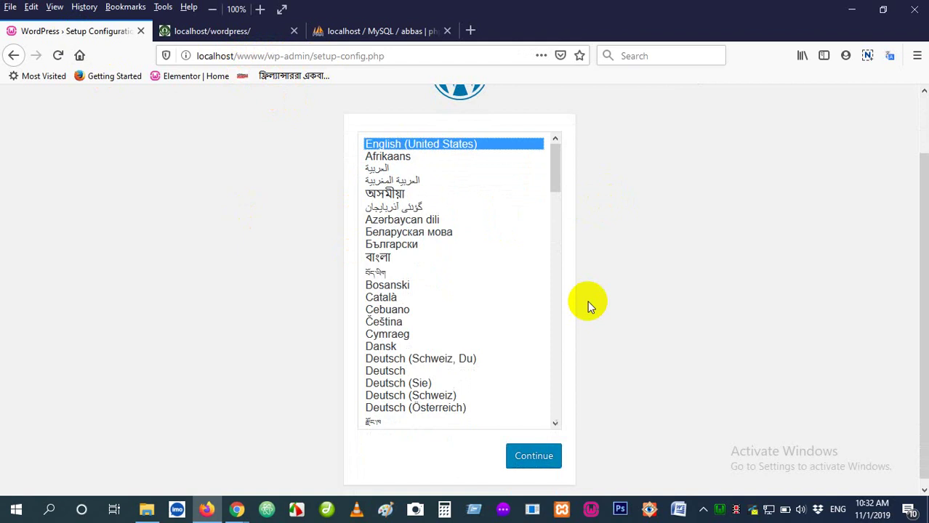
pyautogui.click(534, 455)
pyautogui.scroll(-1, 387, 292)
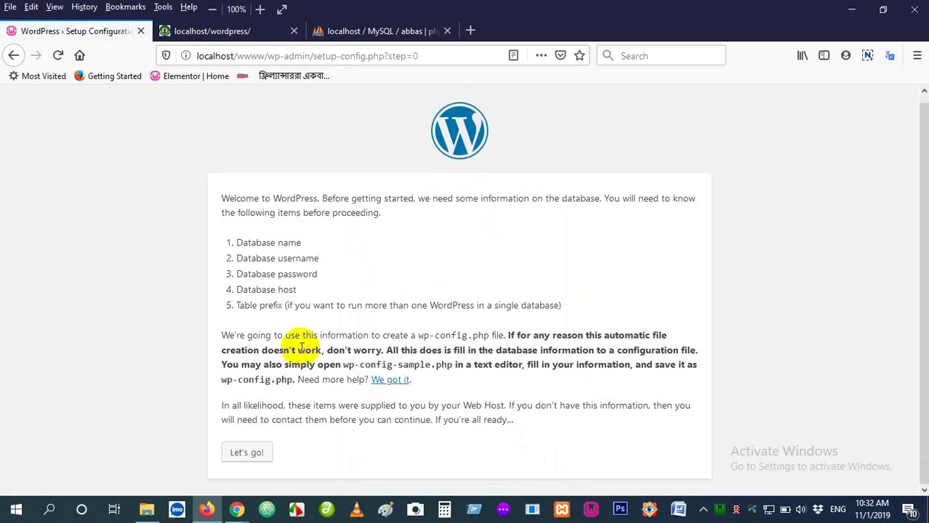
pyautogui.click(247, 454)
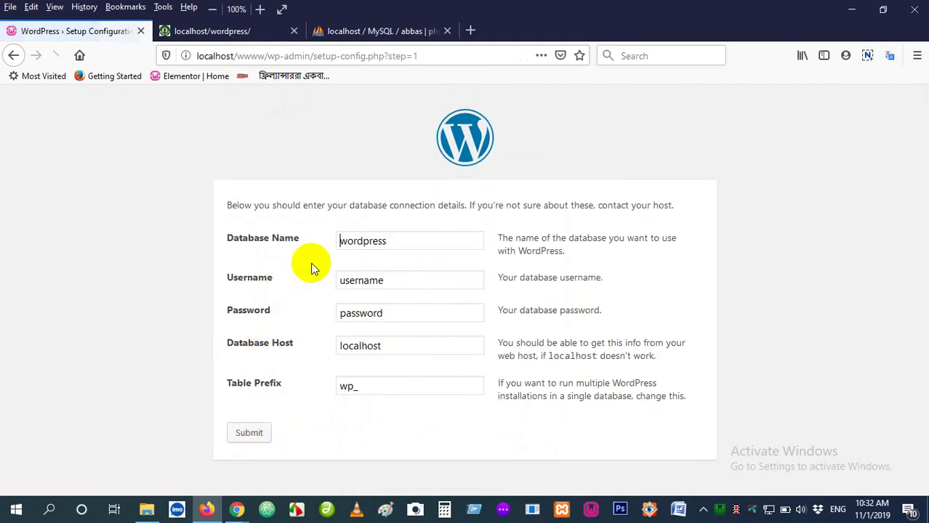
# Fill in the database name, username and password, keeping localhost and wp_, and submit.
pyautogui.doubleClick(366, 240)
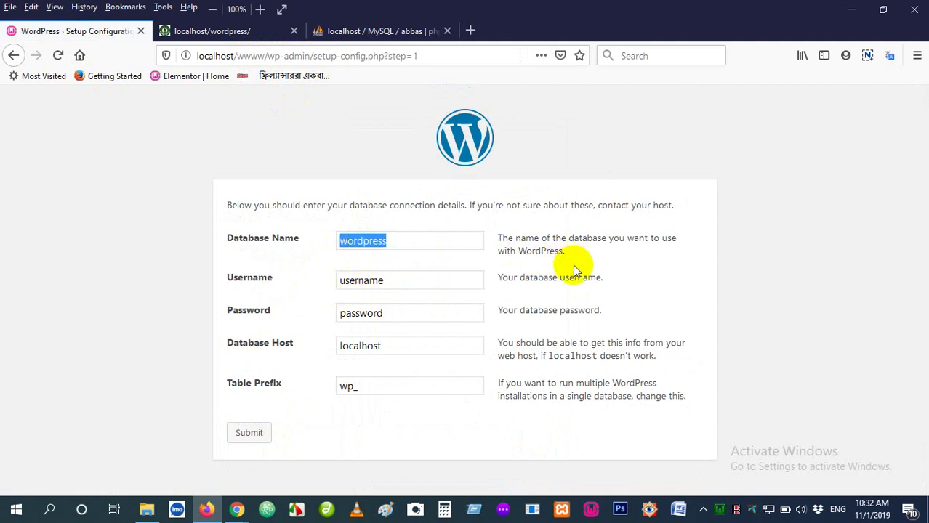
pyautogui.write('abbas123')
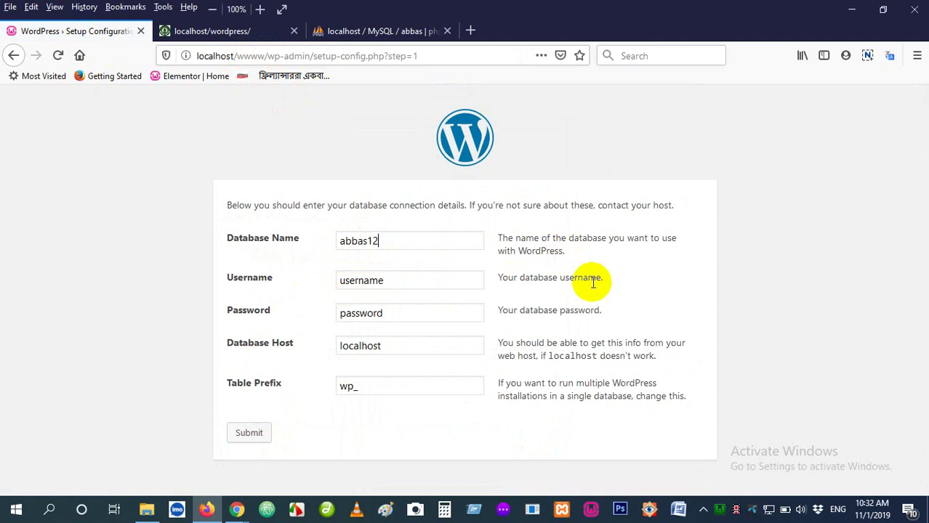
pyautogui.doubleClick(359, 279)
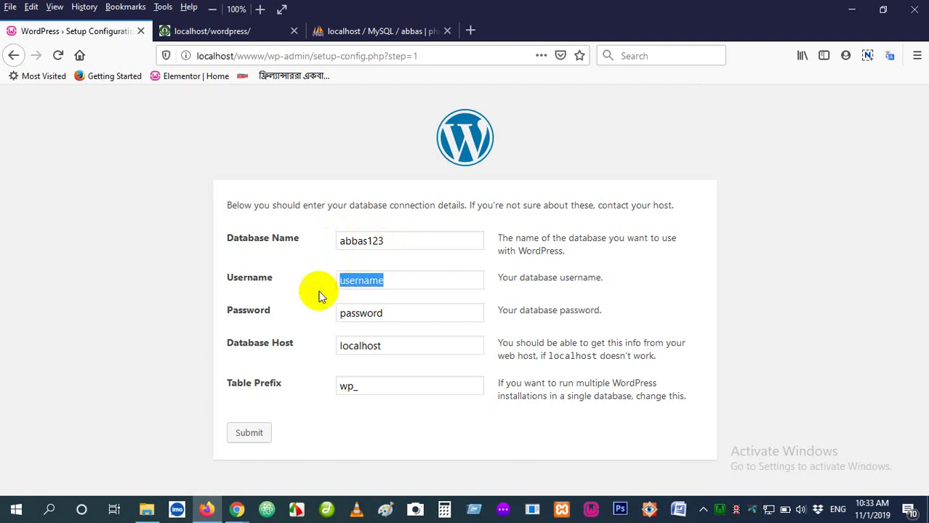
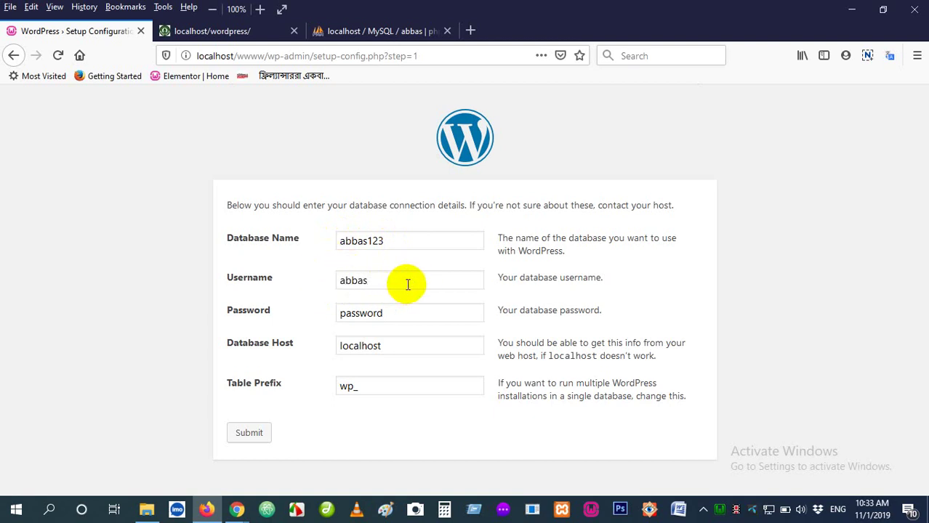
pyautogui.click(364, 308)
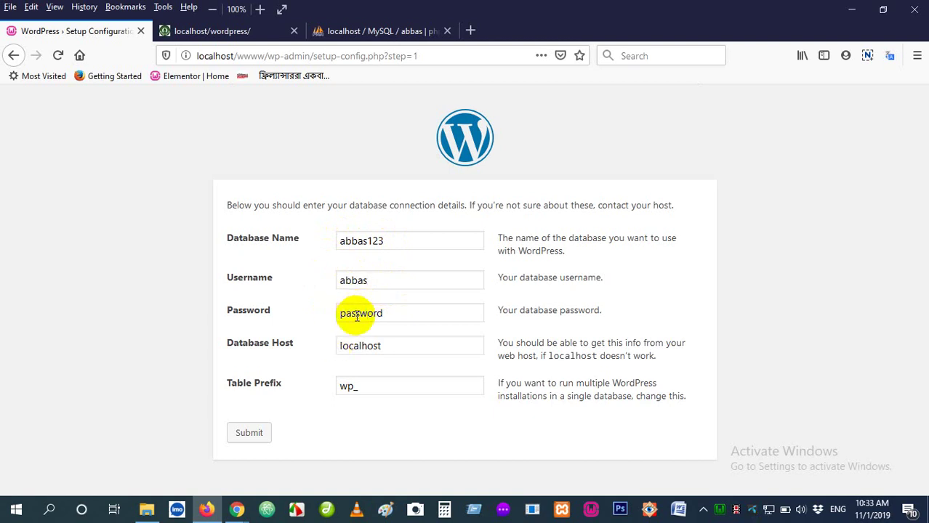
pyautogui.doubleClick(360, 312)
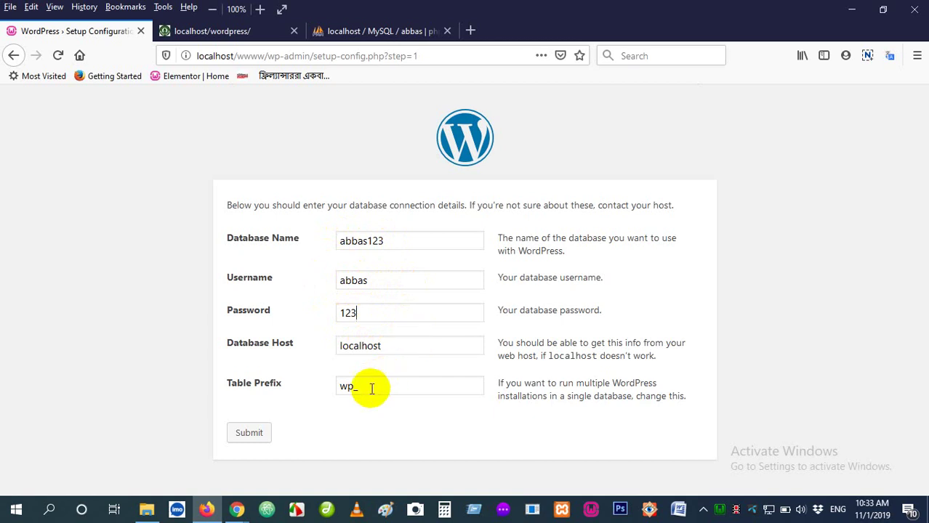
pyautogui.click(248, 436)
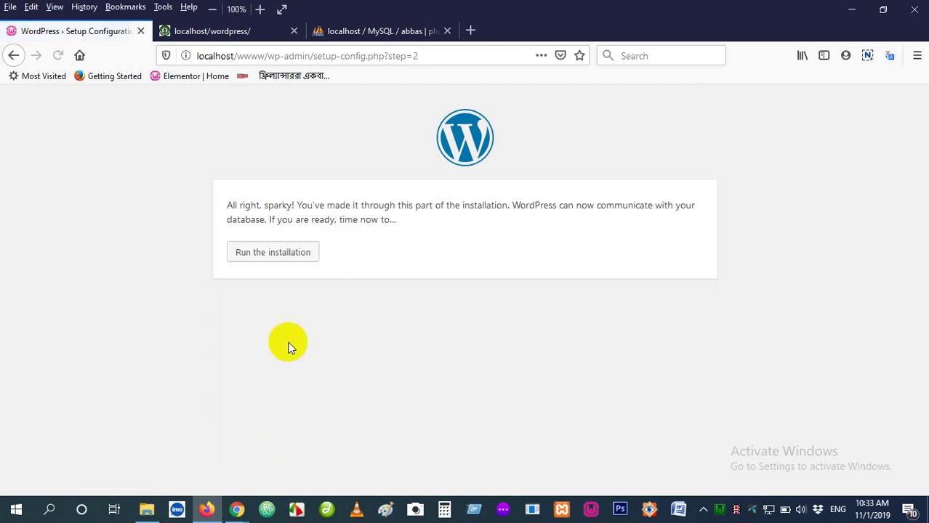
# Run the installation and enter the site title 'islami bank bangladesh ltd'.
pyautogui.click(286, 255)
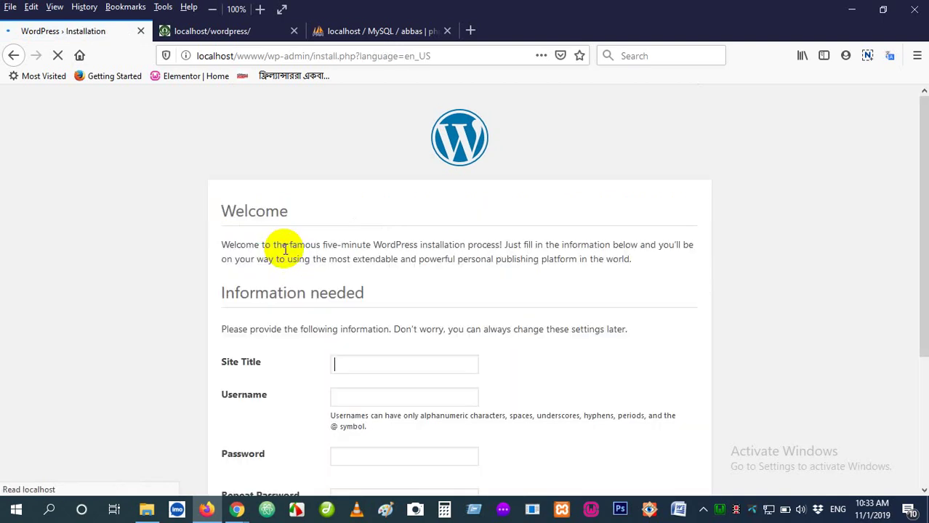
pyautogui.scroll(-2, 434, 344)
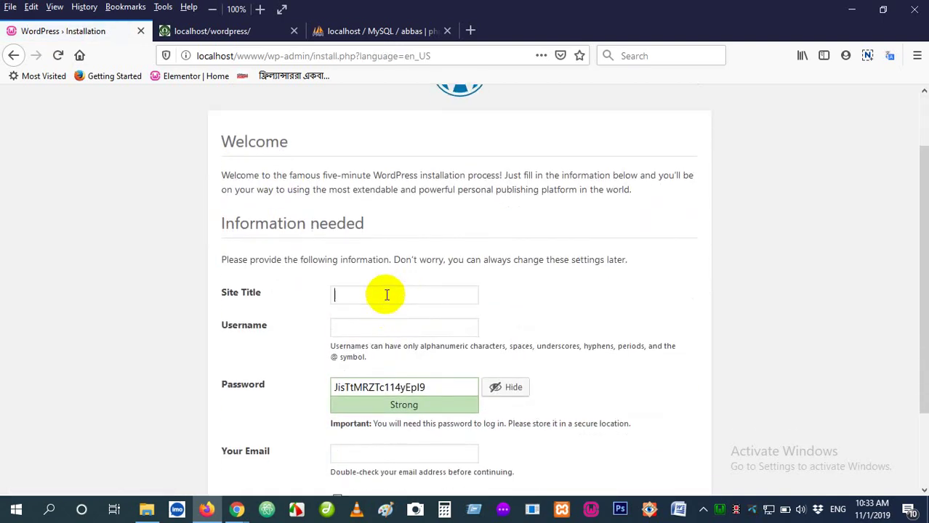
pyautogui.click(385, 294)
pyautogui.write('i')
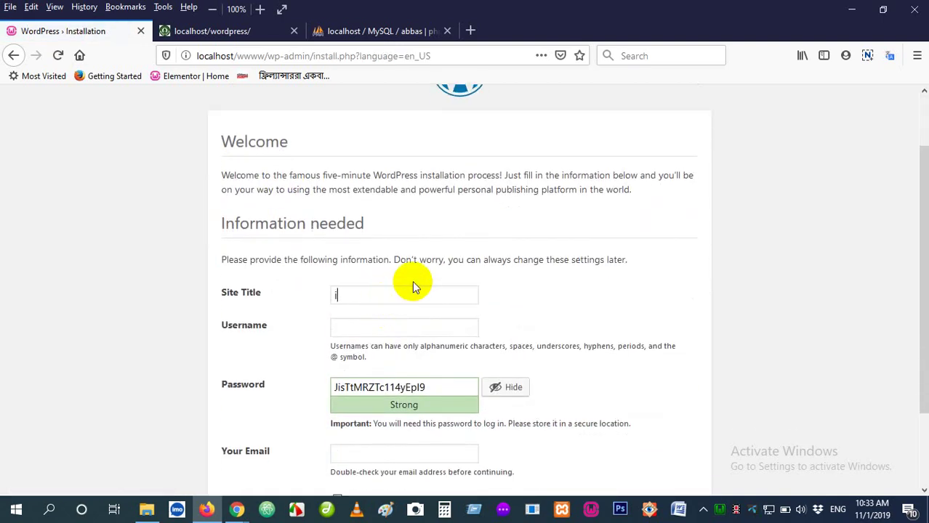
pyautogui.press('BackSpace')
pyautogui.write('i')
pyautogui.write('slami')
pyautogui.write(' ba')
pyautogui.write('nk')
pyautogui.write('It')
pyautogui.write('desh ltd')
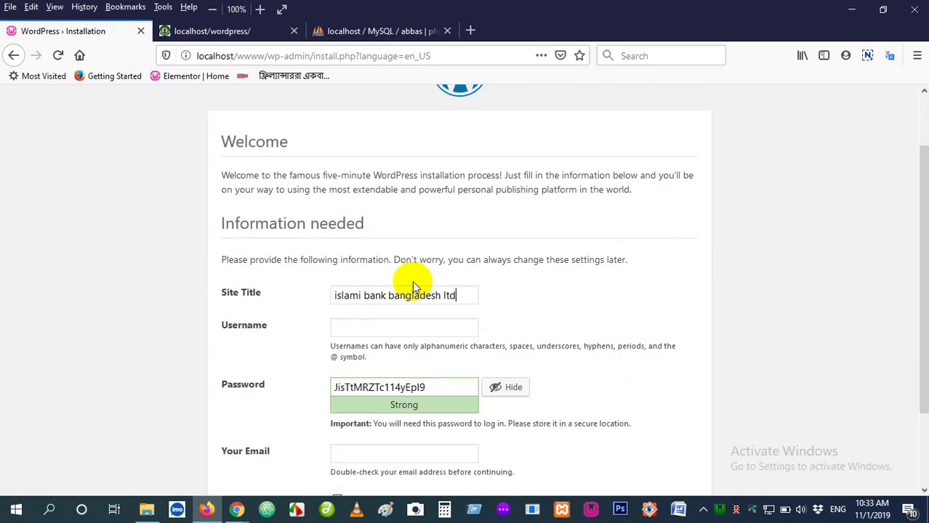
pyautogui.press('Tab')
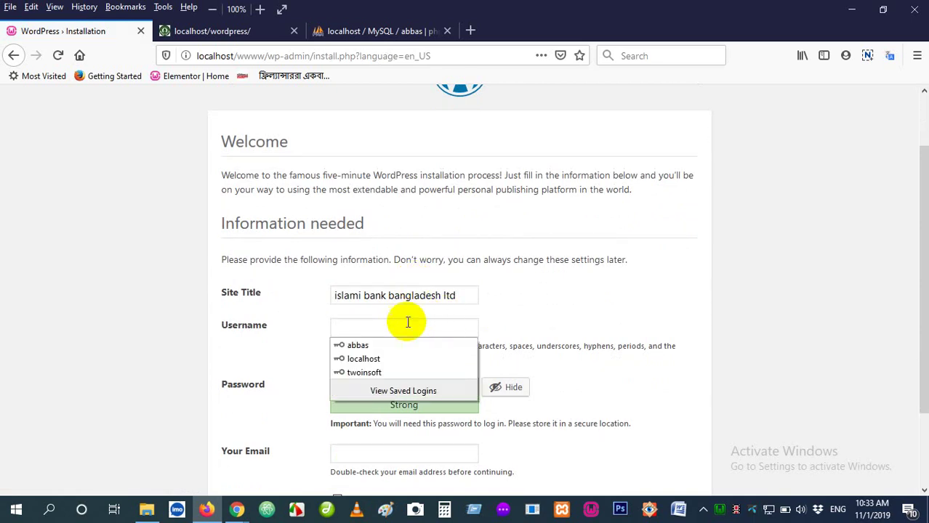
# Fill the admin credentials, confirm the weak password, add the e-mail, discourage search engines, and install.
pyautogui.click(357, 345)
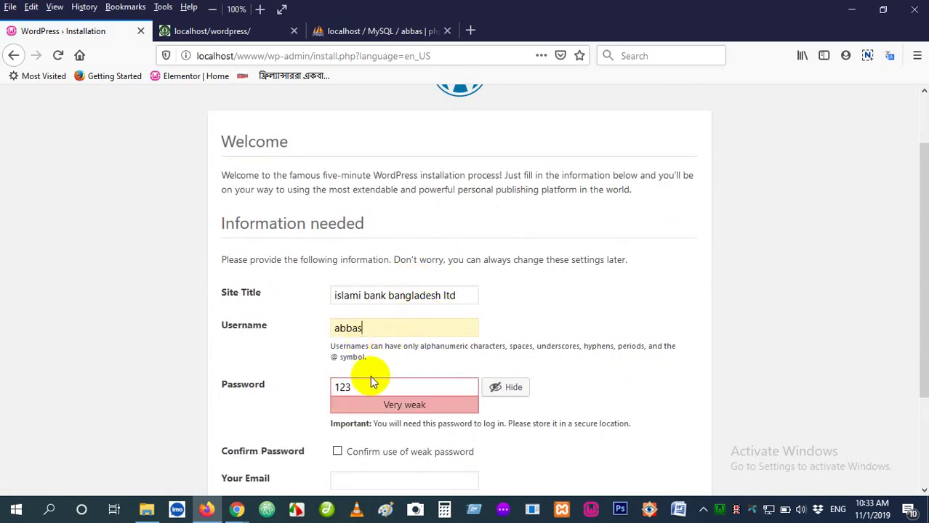
pyautogui.scroll(-3, 638, 383)
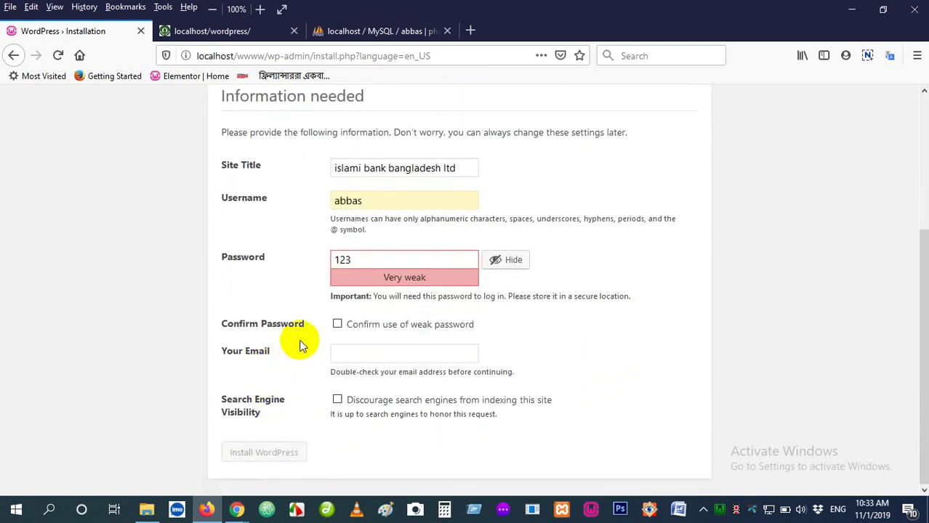
pyautogui.click(337, 324)
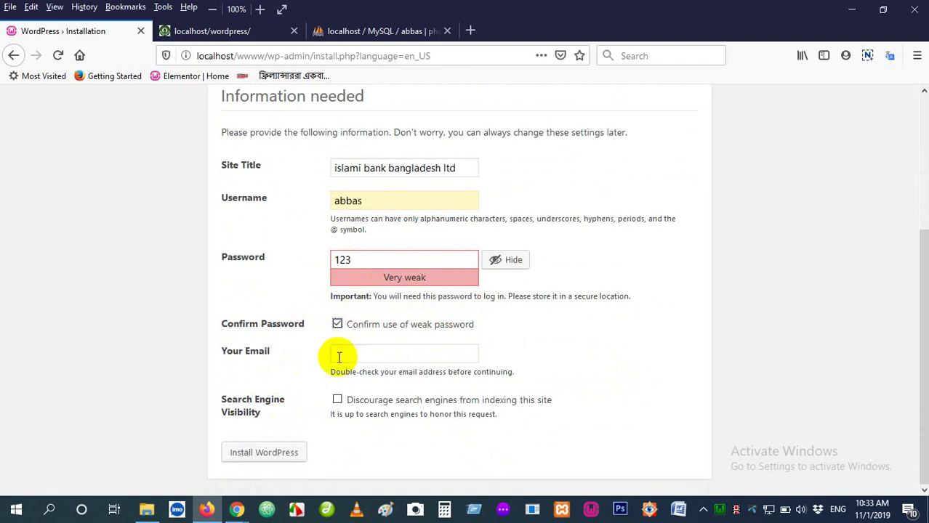
pyautogui.click(338, 354)
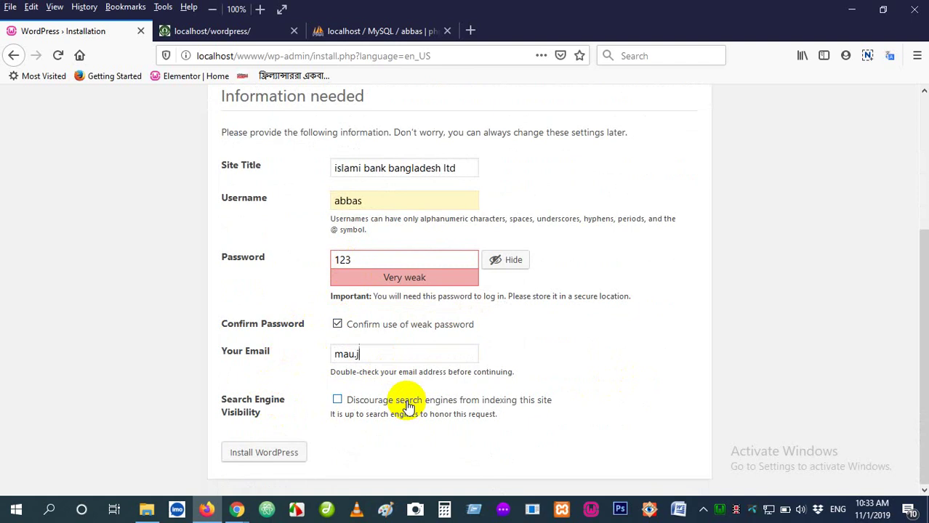
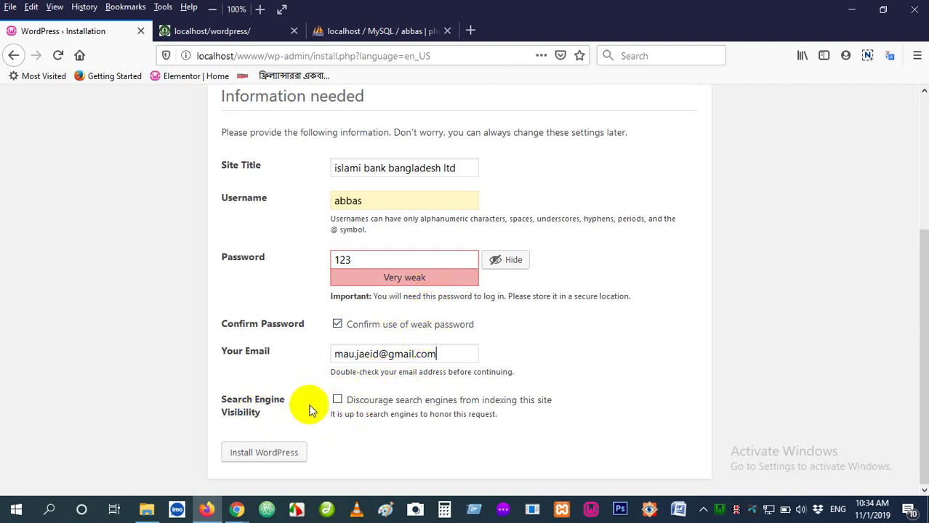
pyautogui.click(337, 400)
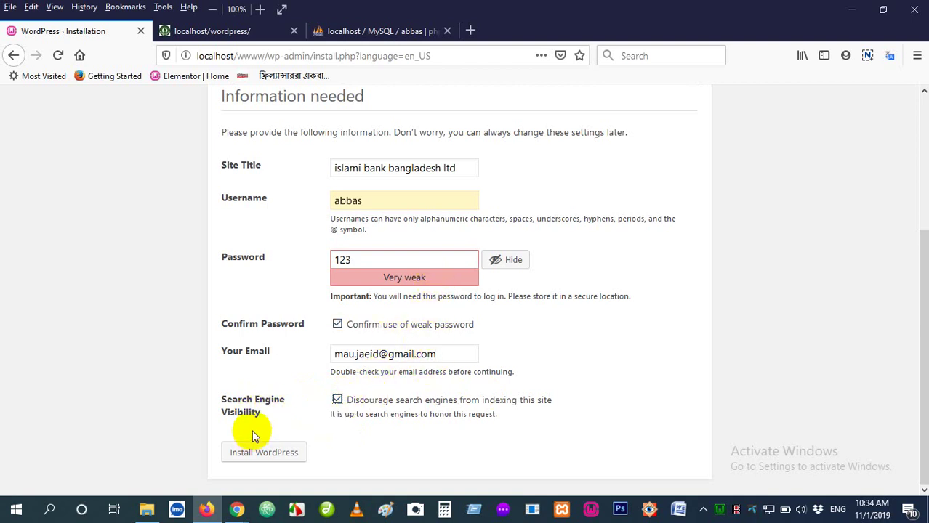
pyautogui.click(260, 454)
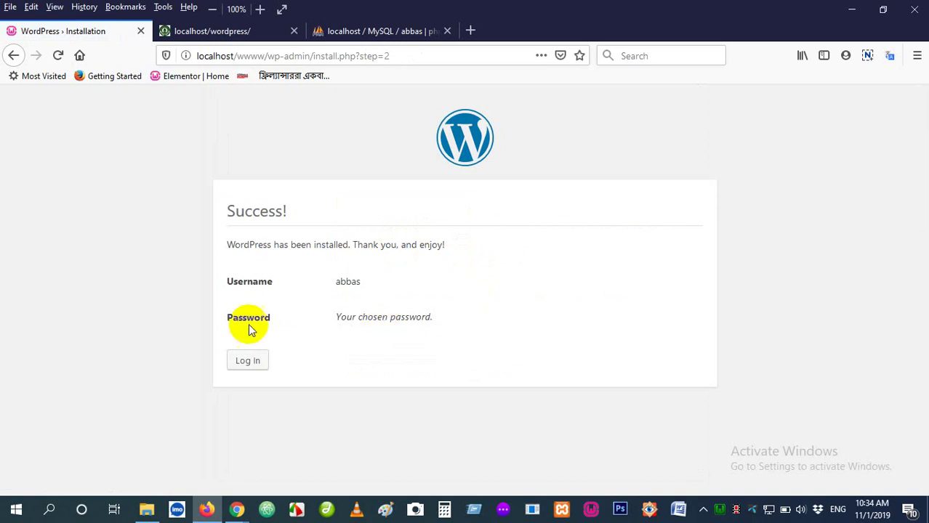
# Log in to the new site's admin with the saved credentials.
pyautogui.click(246, 363)
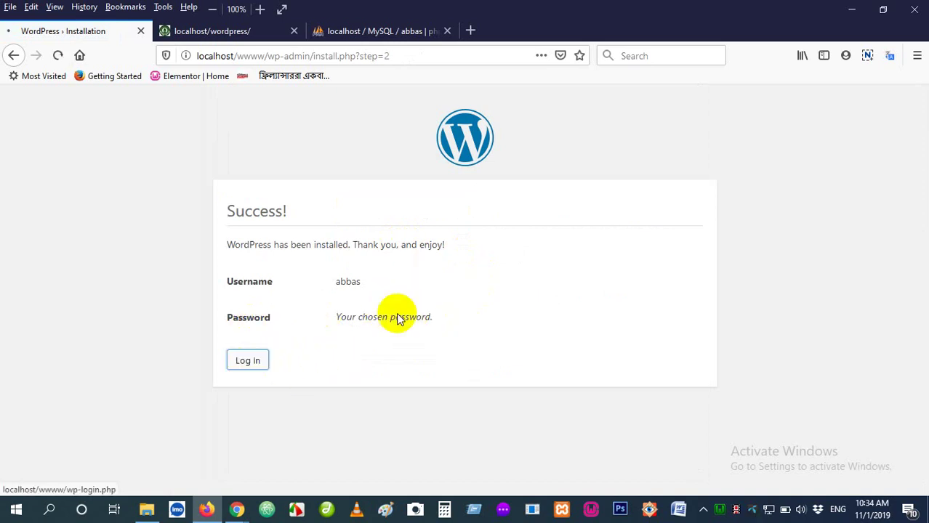
pyautogui.click(463, 283)
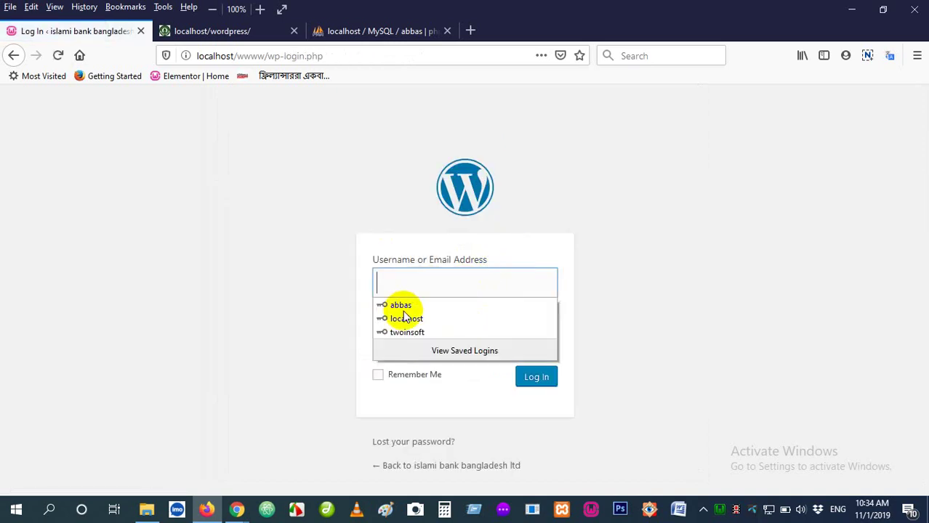
pyautogui.click(401, 304)
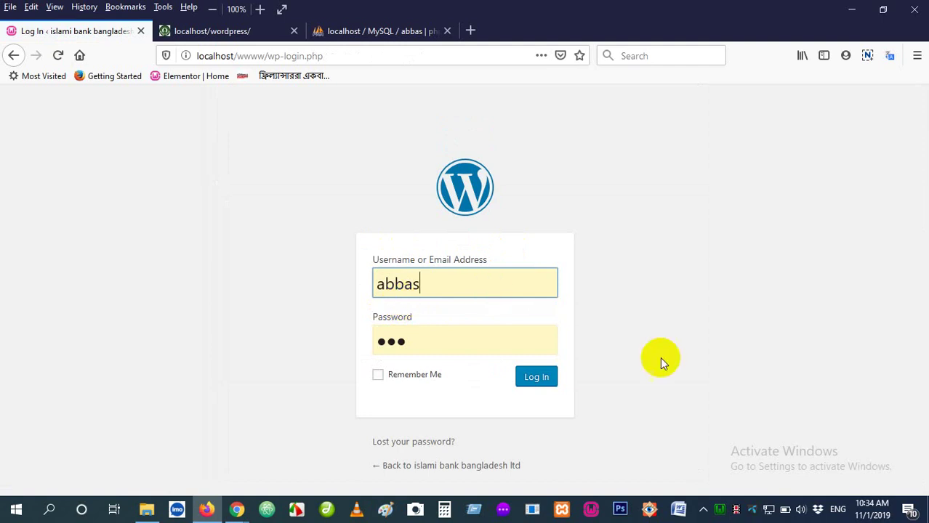
pyautogui.click(538, 377)
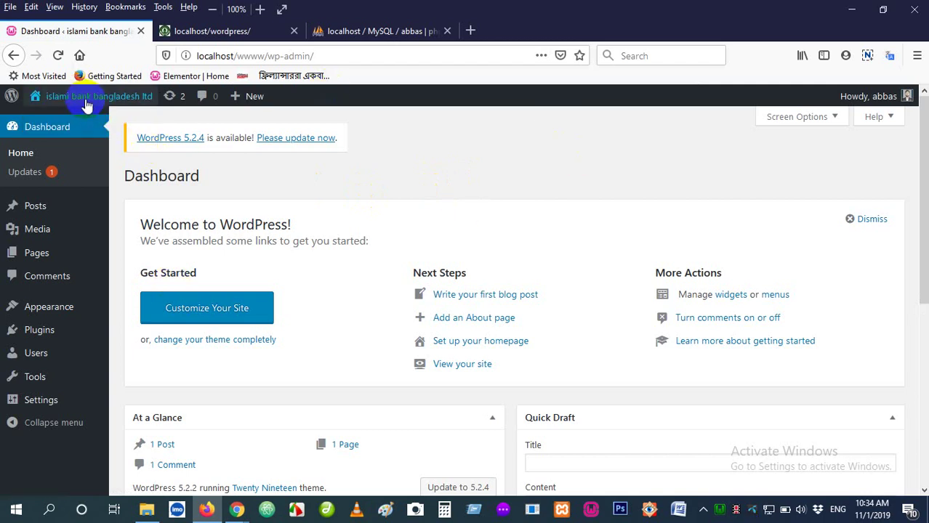
pyautogui.moveTo(98, 96)
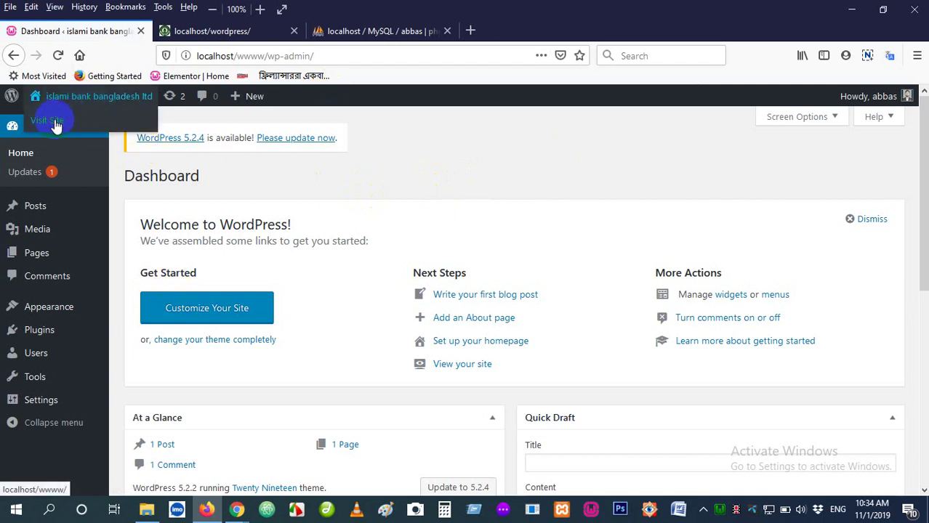
# Open the live site in a new tab, browse its front page, and return to the Dashboard.
pyautogui.rightClick(56, 125)
pyautogui.click(86, 131)
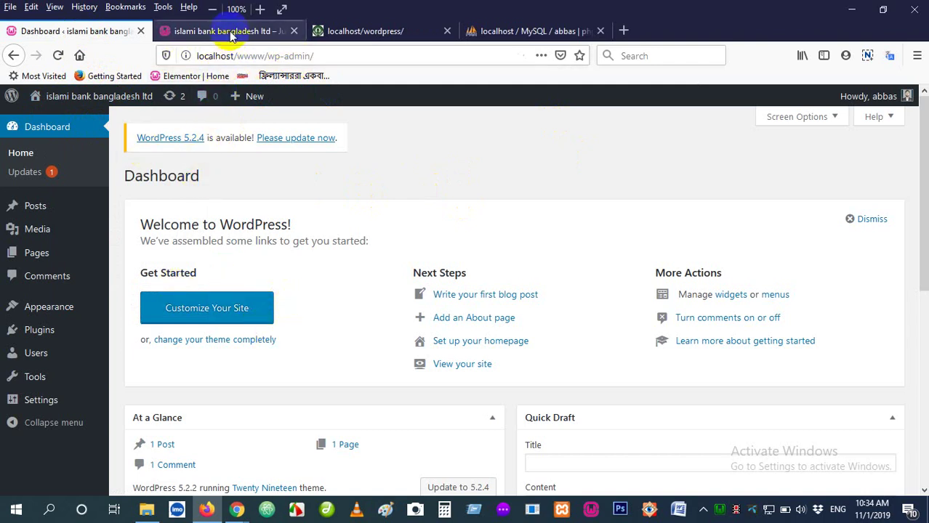
pyautogui.click(225, 31)
pyautogui.scroll(-3, 601, 290)
pyautogui.scroll(-4, 604, 293)
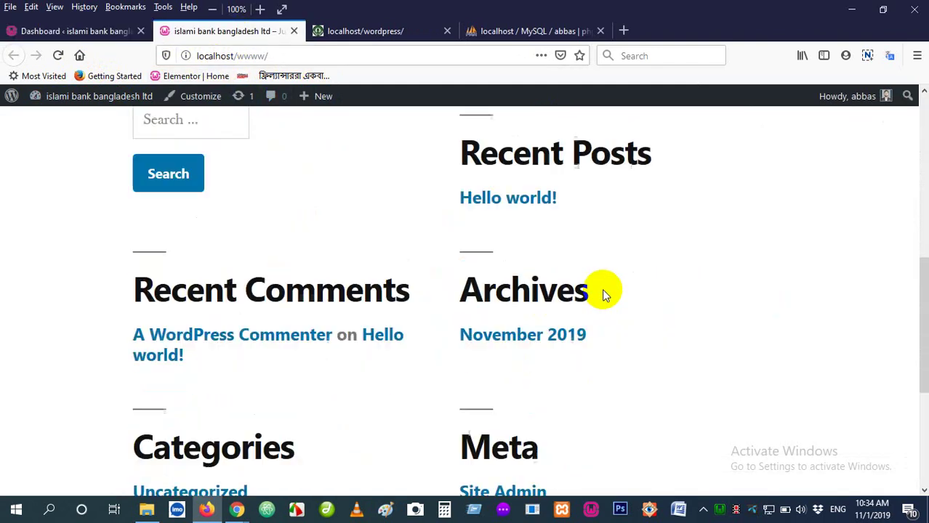
pyautogui.scroll(-3, 603, 292)
pyautogui.scroll(2, 601, 288)
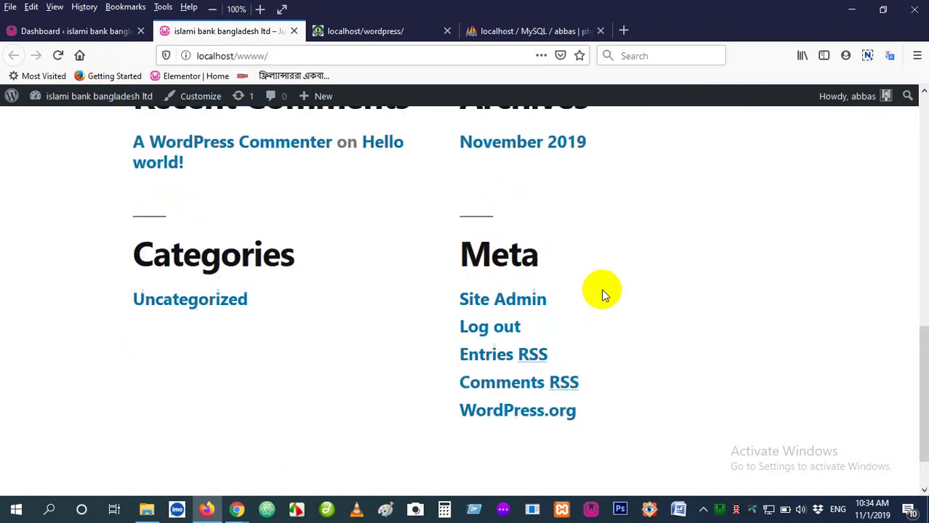
pyautogui.scroll(5, 601, 288)
pyautogui.scroll(5, 601, 289)
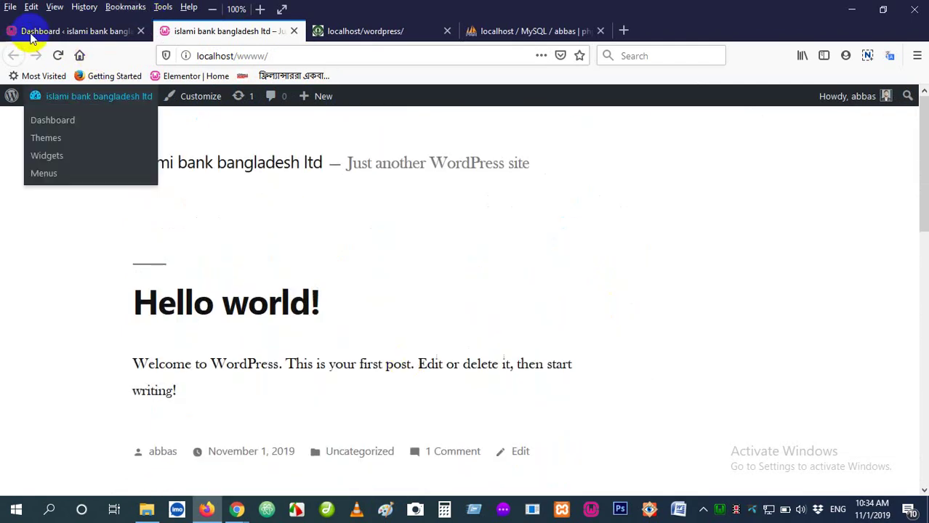
pyautogui.click(65, 30)
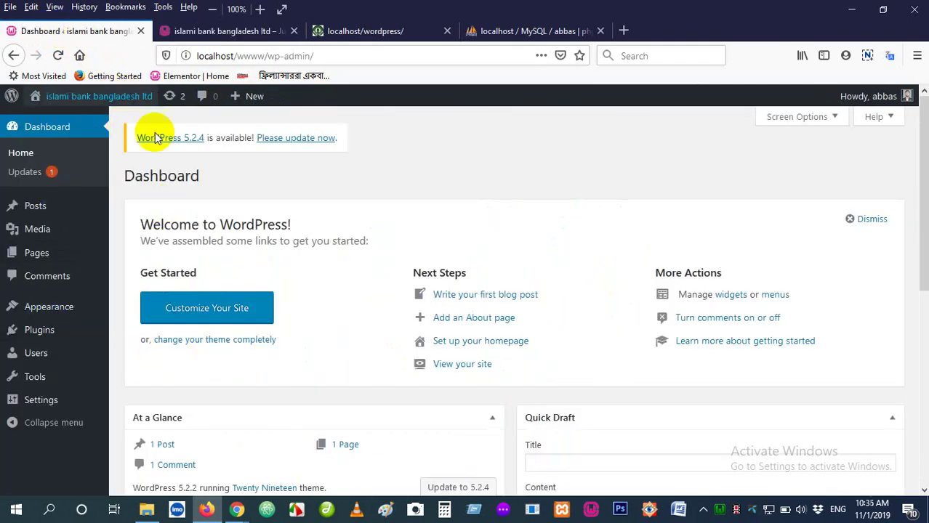
# Close the new site's Dashboard and front-page tabs.
pyautogui.click(140, 30)
pyautogui.click(138, 32)
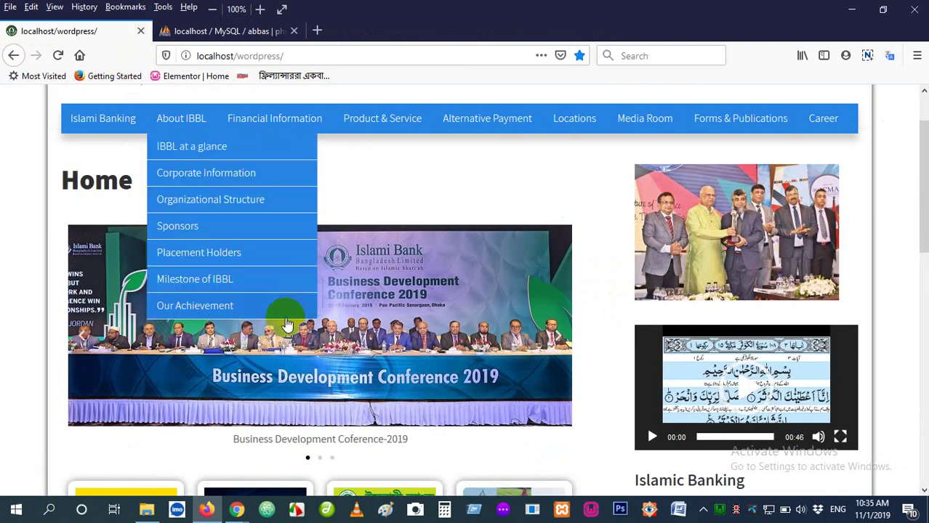
pyautogui.scroll(2, 465, 193)
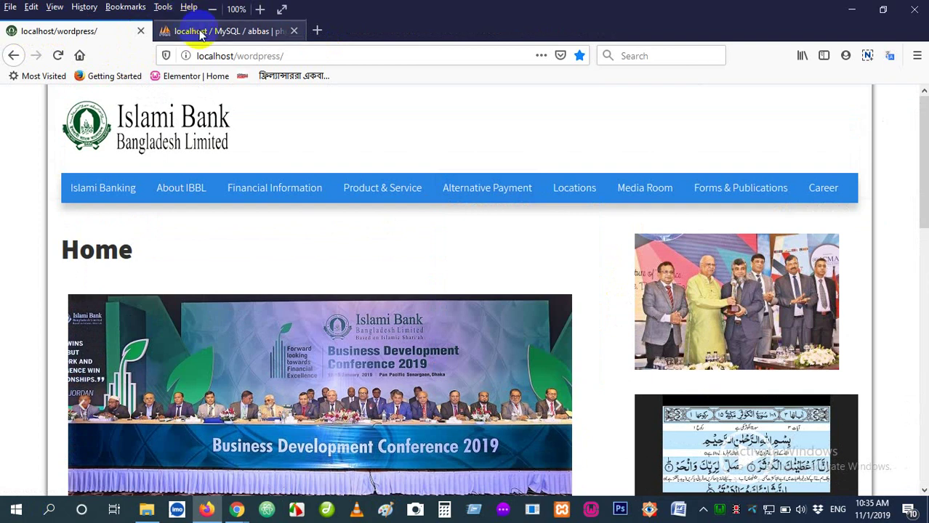
# Load localhost/wordpress/wp-admin/ in the phpMyAdmin tab.
pyautogui.click(200, 31)
pyautogui.click(349, 55)
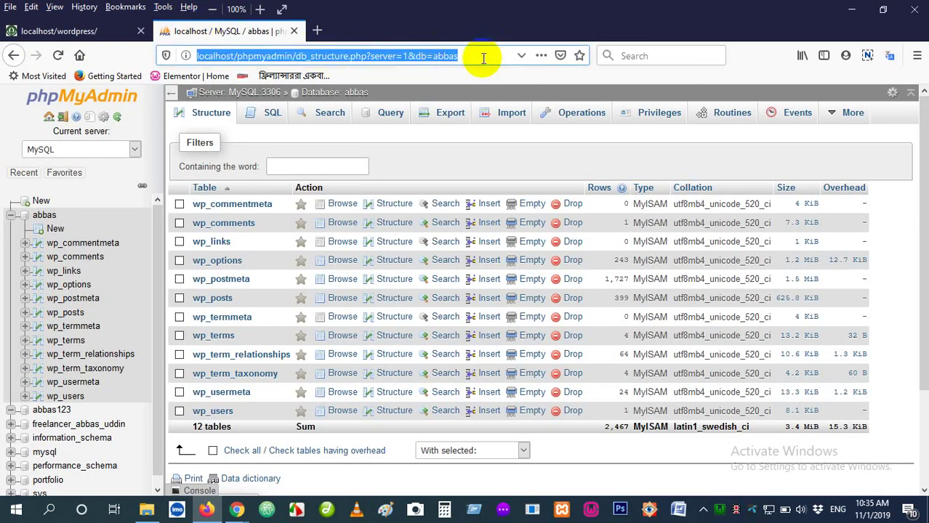
pyautogui.moveTo(486, 57)
pyautogui.mouseDown()
pyautogui.moveTo(292, 73)
pyautogui.moveTo(238, 63)
pyautogui.mouseUp()
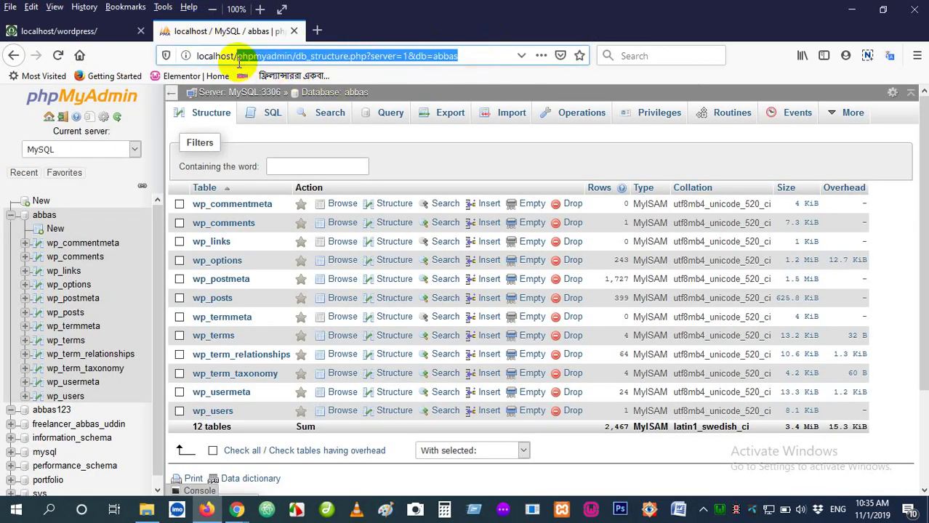
pyautogui.write('wordpress/')
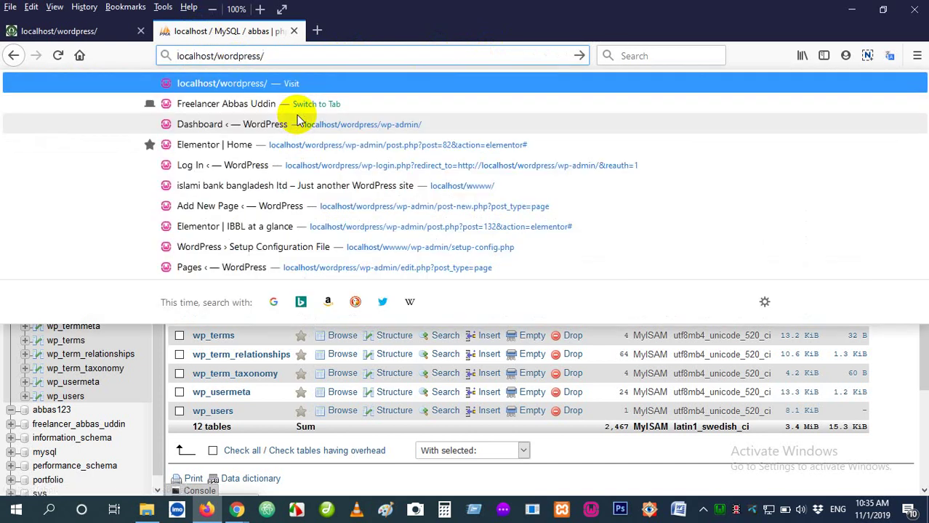
pyautogui.write('w')
pyautogui.press('Return')
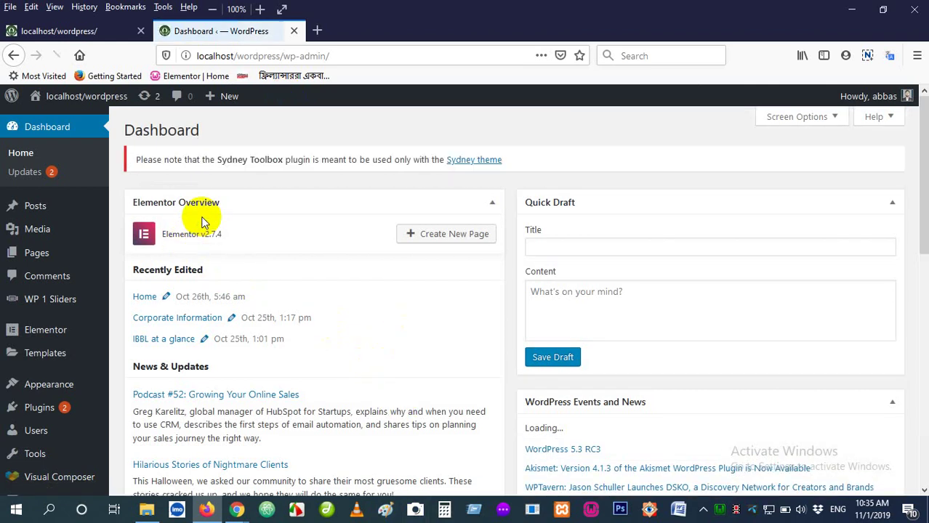
# Open Appearance > Themes on the localhost/wordpress admin.
pyautogui.scroll(-3, 207, 222)
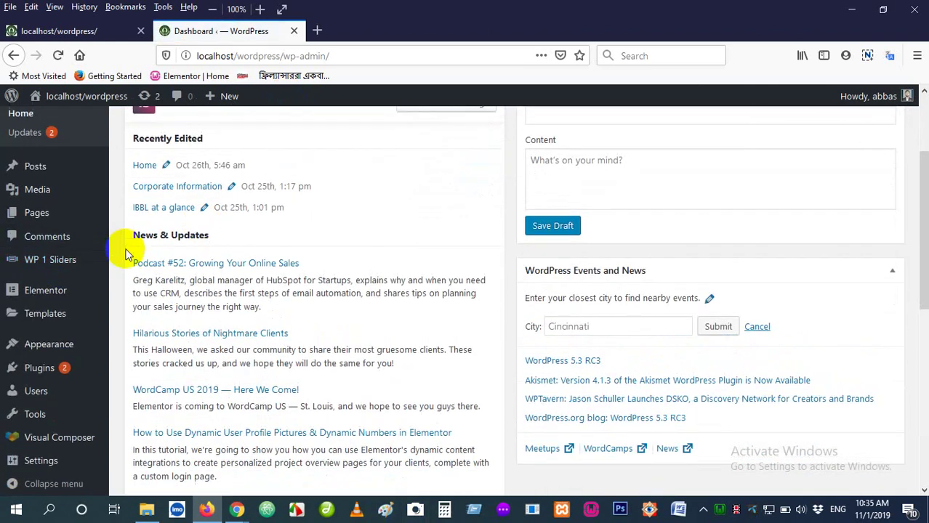
pyautogui.scroll(4, 133, 233)
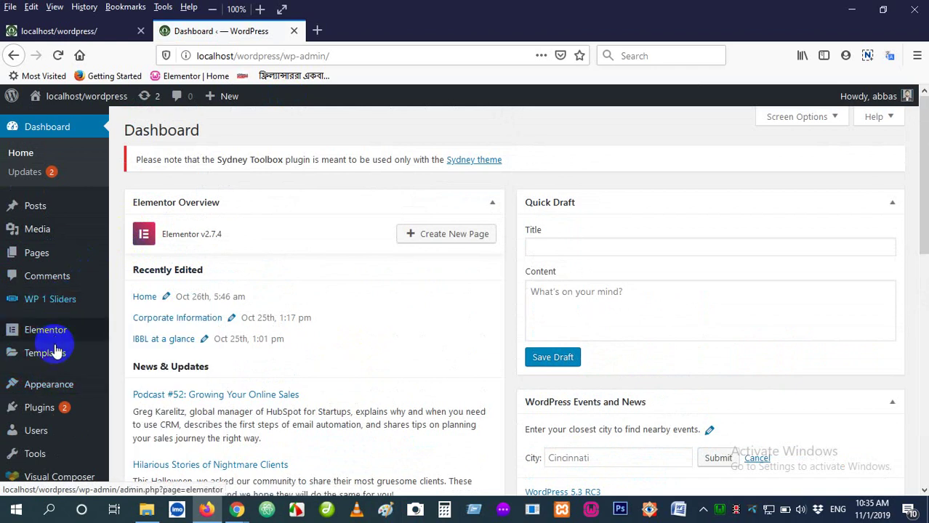
pyautogui.moveTo(47, 384)
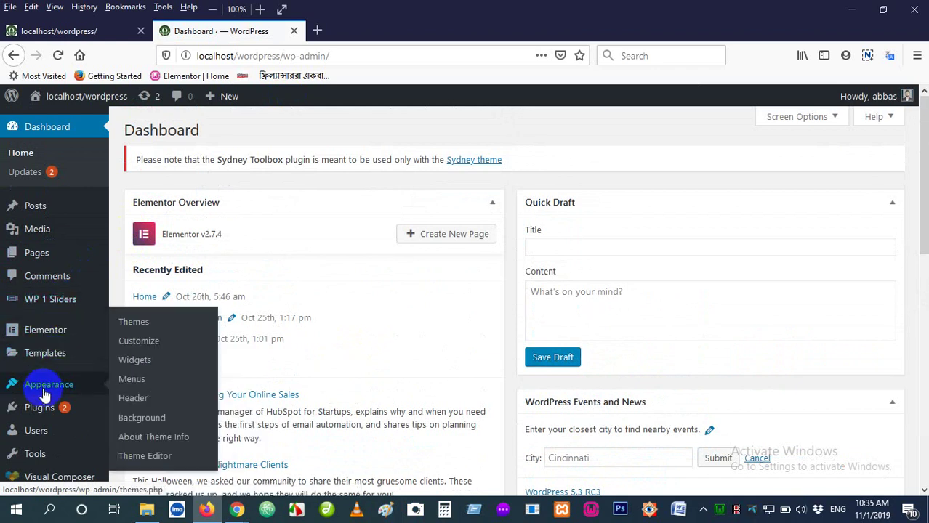
pyautogui.scroll(-2, 44, 389)
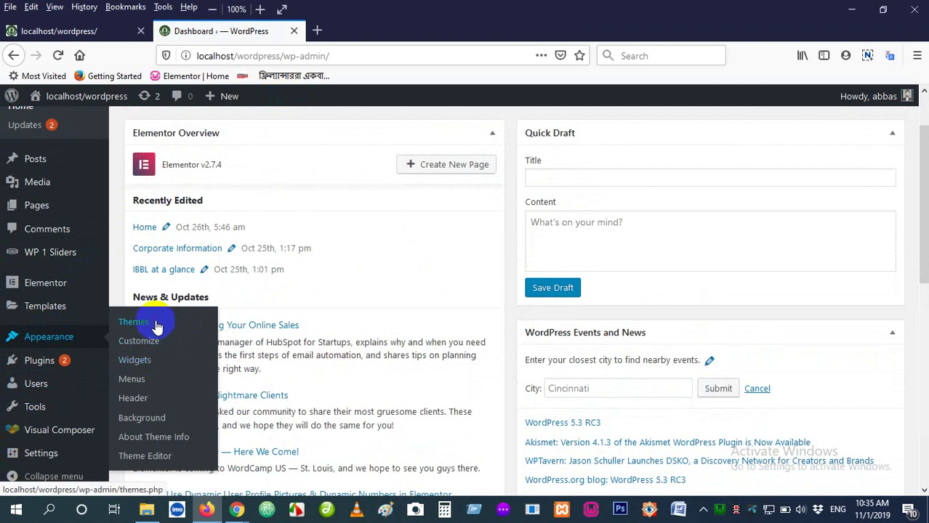
pyautogui.click(157, 327)
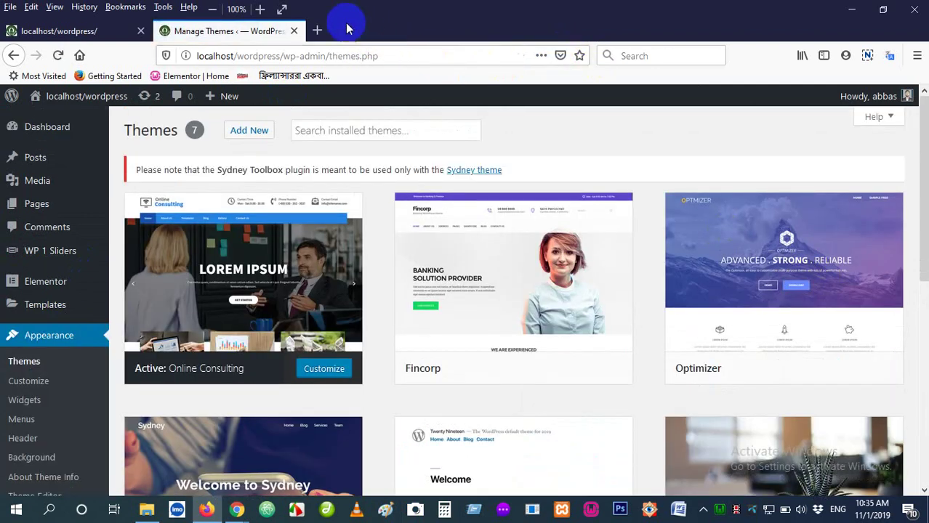
# Load wordpress.org in a new browser tab beside the Themes page.
pyautogui.click(317, 31)
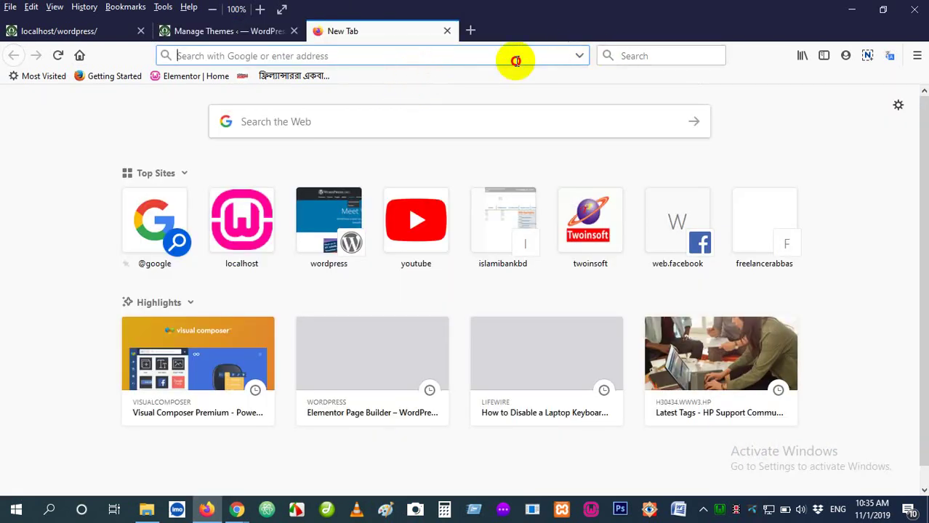
pyautogui.write('w')
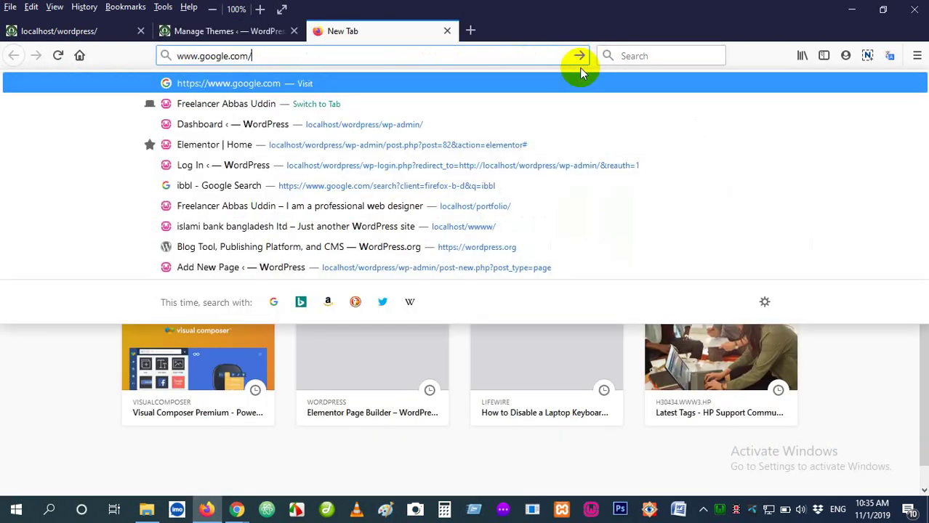
pyautogui.press('BackSpace')
pyautogui.press('BackSpace')
pyautogui.press('BackSpace')
pyautogui.press('BackSpace')
pyautogui.press('BackSpace')
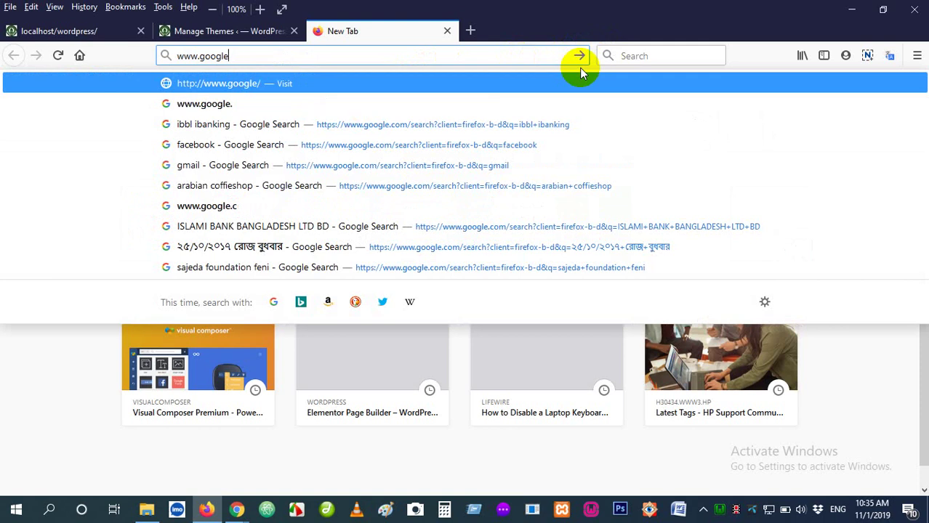
pyautogui.press('BackSpace')
pyautogui.press('BackSpace')
pyautogui.press('BackSpace')
pyautogui.write('wordpress.org/')
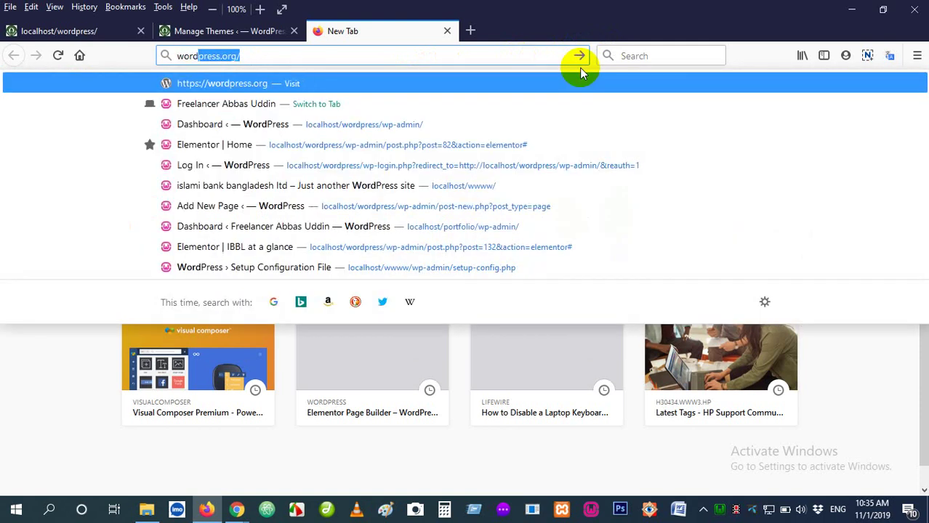
pyautogui.press('Return')
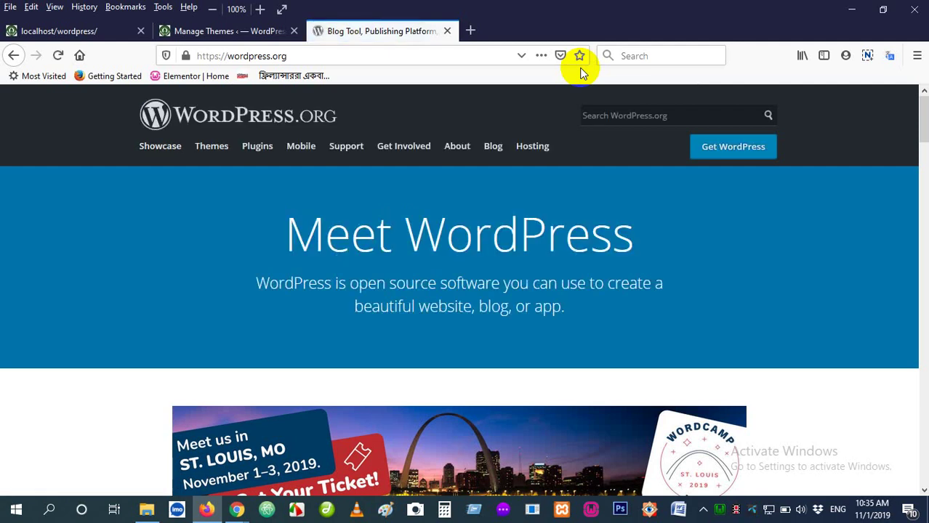
# Open the WordPress.org theme directory and its theme search box.
pyautogui.click(214, 148)
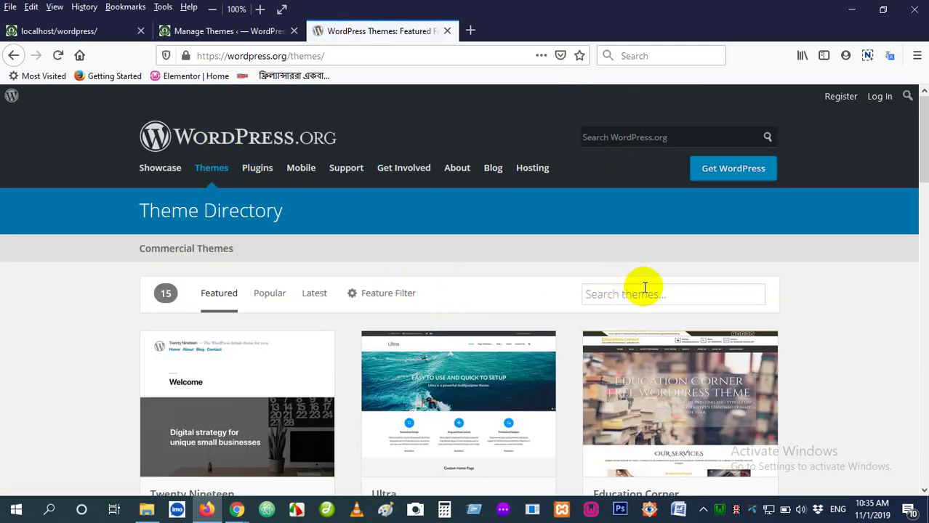
pyautogui.click(644, 293)
pyautogui.scroll(-2, 508, 327)
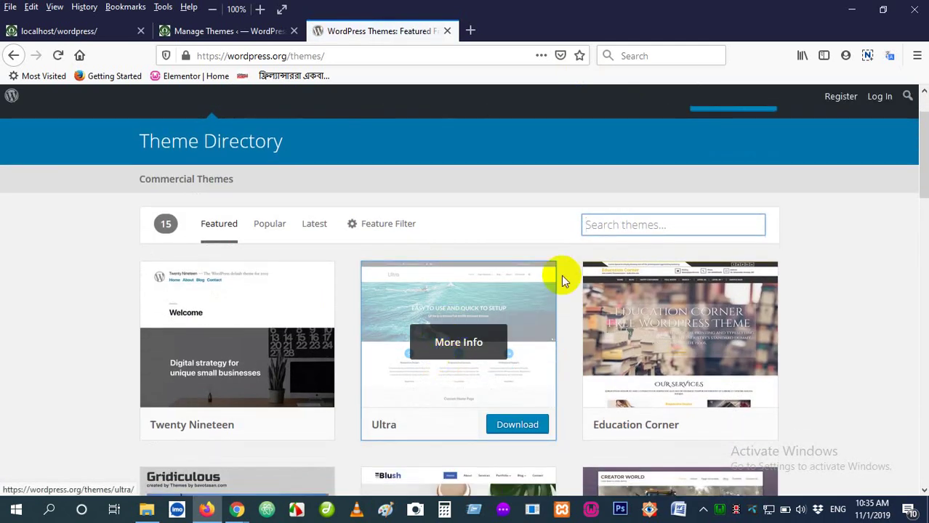
pyautogui.scroll(-2, 518, 305)
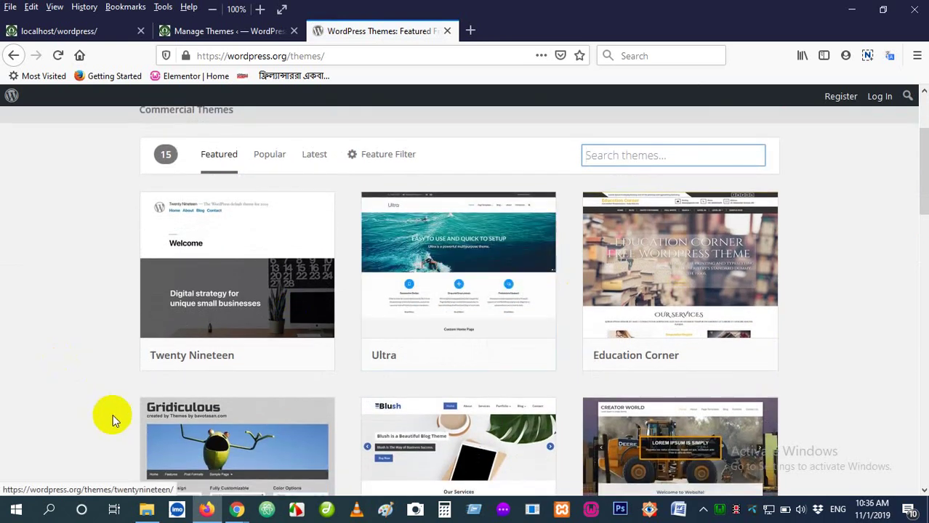
pyautogui.scroll(-4, 509, 393)
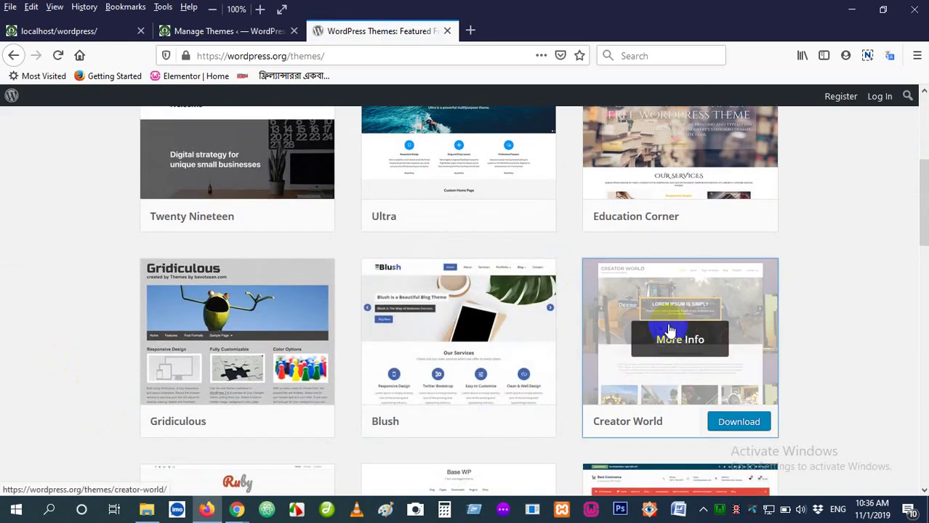
pyautogui.scroll(4, 509, 269)
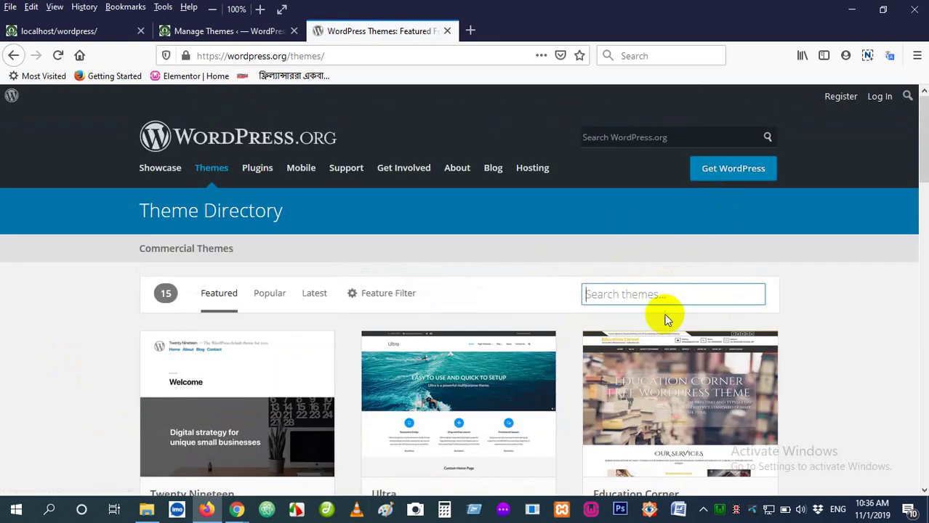
# Search for 'financial', browse the 34 matching themes, then return to the local site.
pyautogui.write('f')
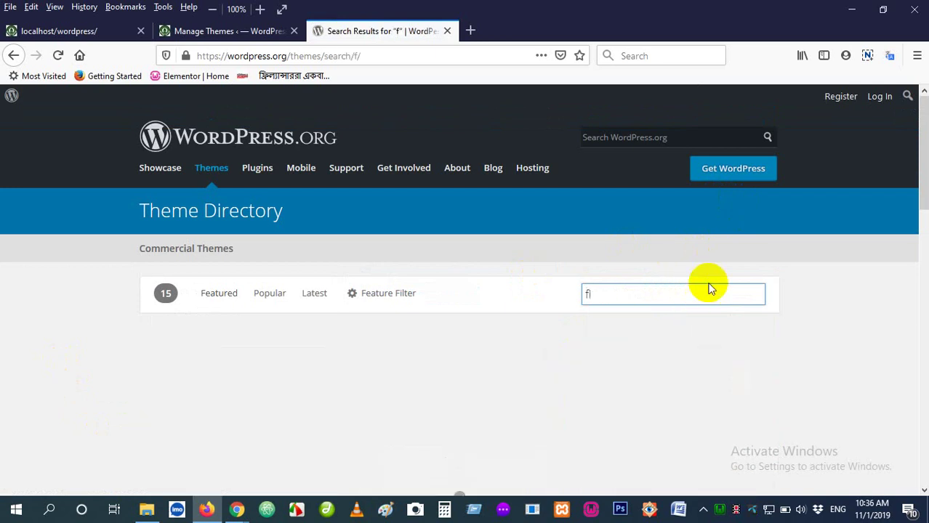
pyautogui.write('inan')
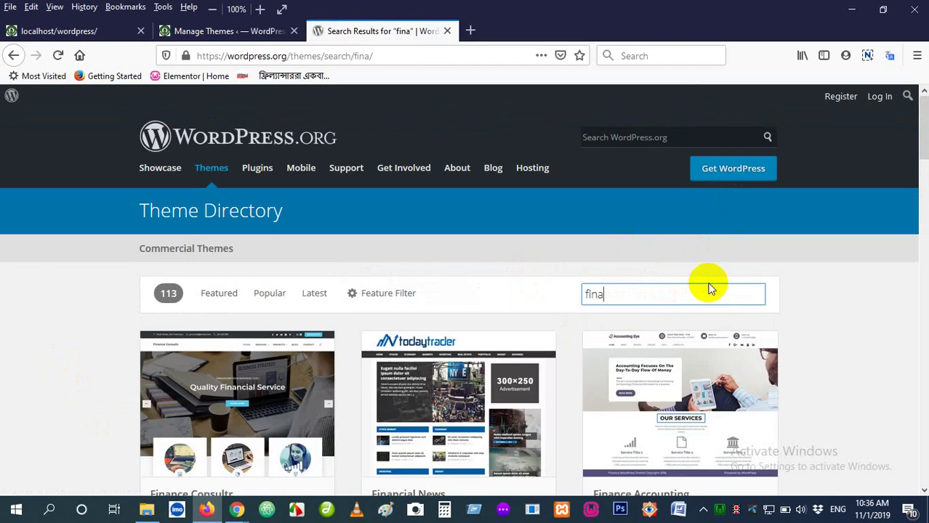
pyautogui.write('ci')
pyautogui.write('al')
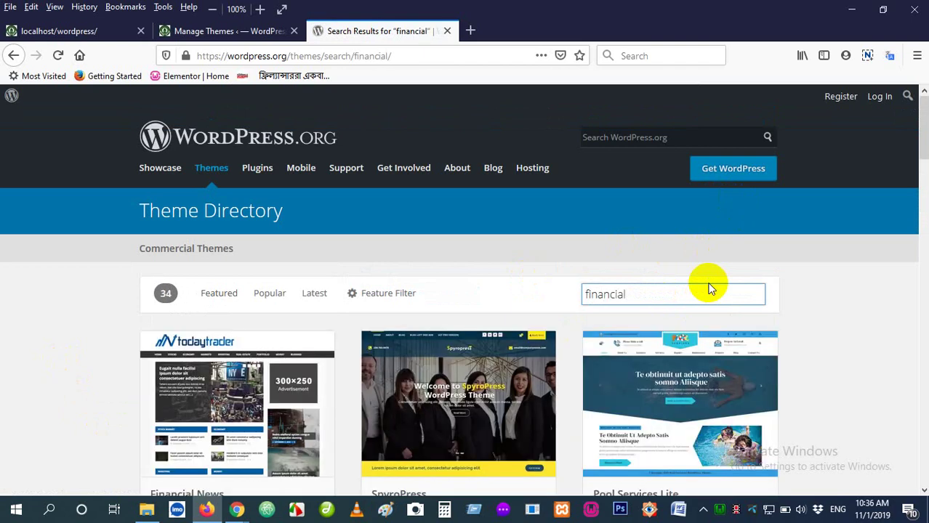
pyautogui.scroll(-1, 481, 325)
pyautogui.scroll(-1, 480, 324)
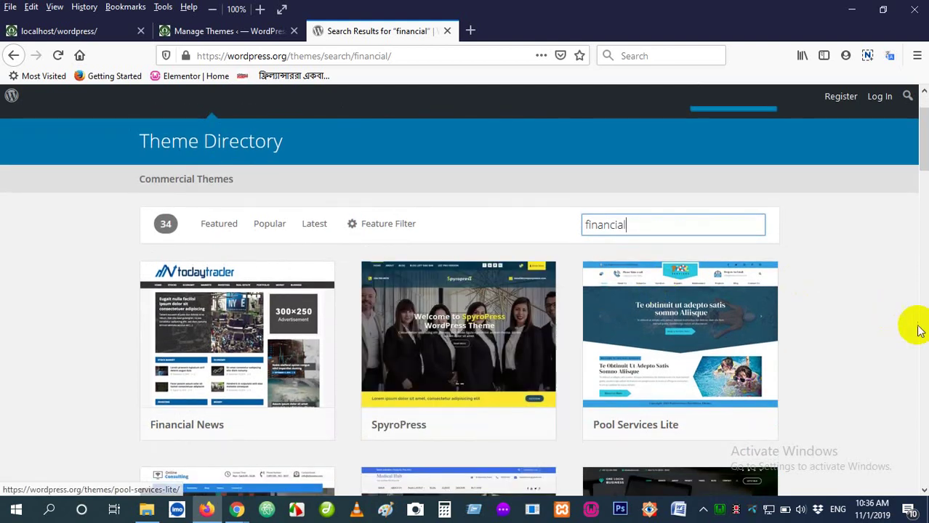
pyautogui.scroll(-1, 905, 320)
pyautogui.scroll(-2, 569, 313)
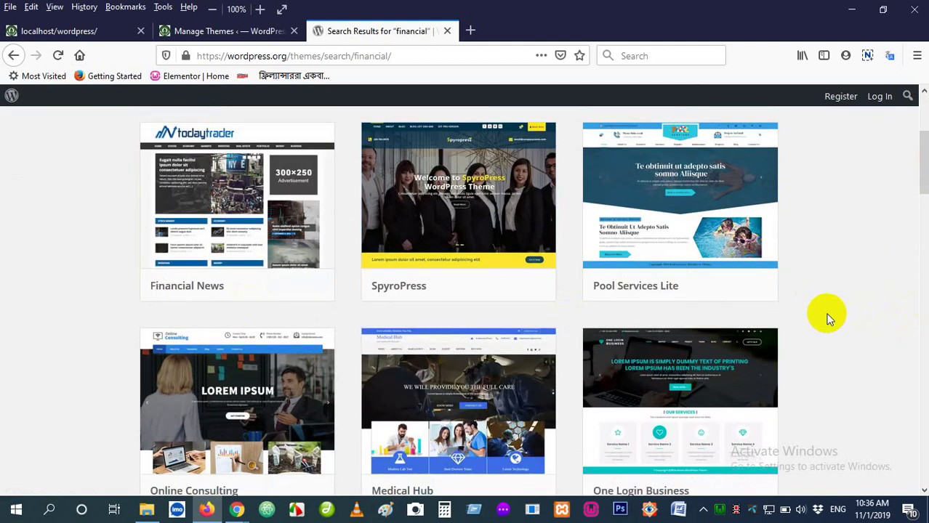
pyautogui.scroll(-3, 297, 312)
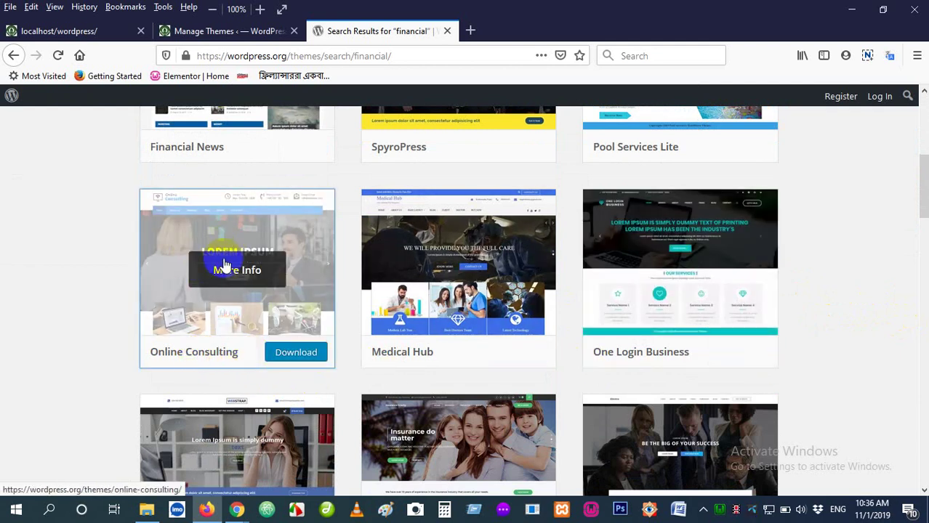
pyautogui.click(62, 33)
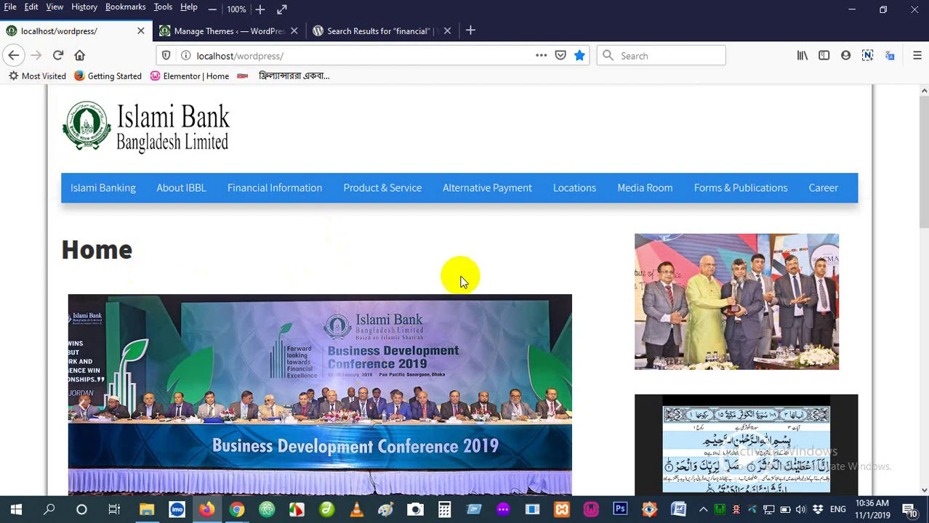
# Scroll through the local Islami Bank homepage, then return to the 'financial' theme results.
pyautogui.scroll(-3, 577, 232)
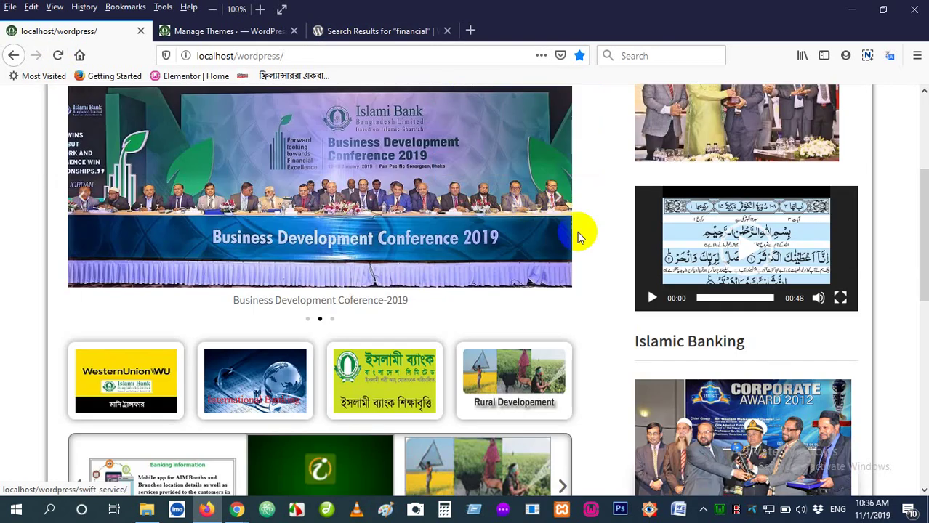
pyautogui.scroll(3, 741, 284)
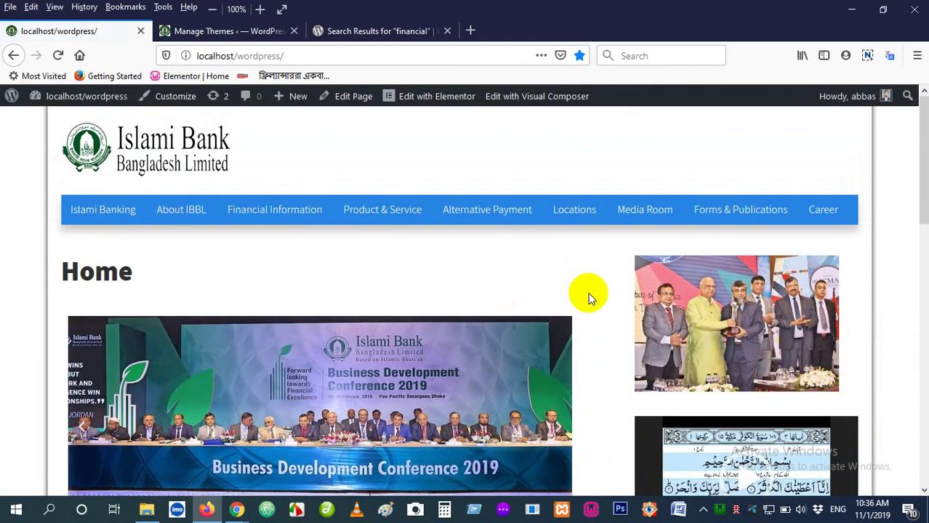
pyautogui.scroll(-2, 589, 298)
pyautogui.scroll(-1, 590, 298)
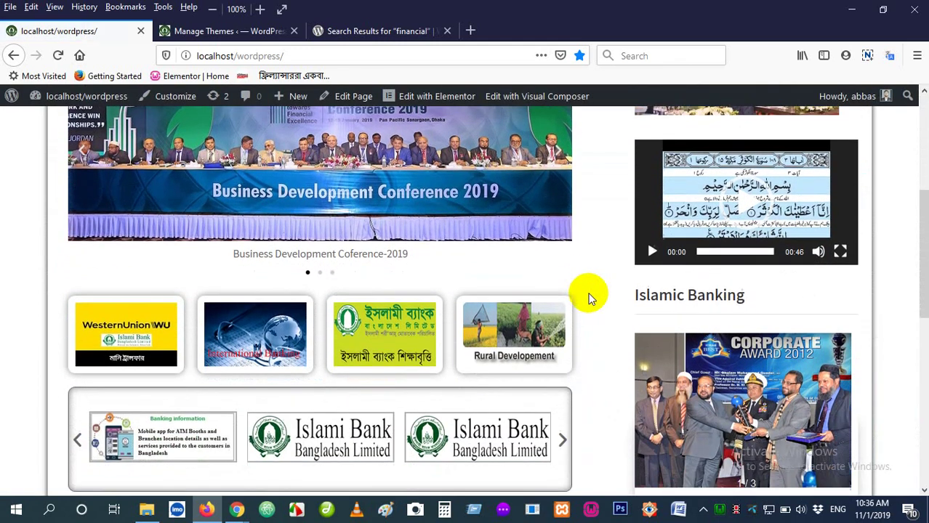
pyautogui.scroll(-2, 589, 298)
pyautogui.scroll(-2, 589, 298)
pyautogui.scroll(-2, 589, 298)
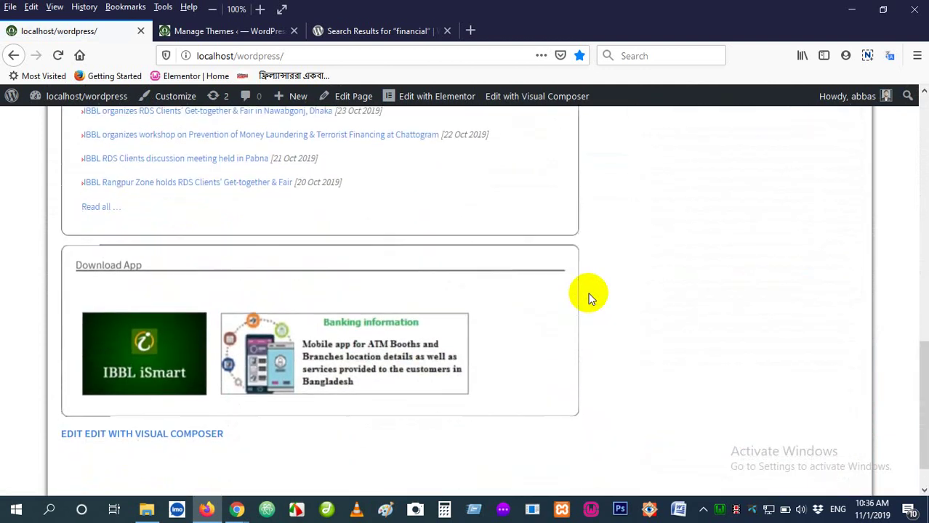
pyautogui.scroll(3, 589, 298)
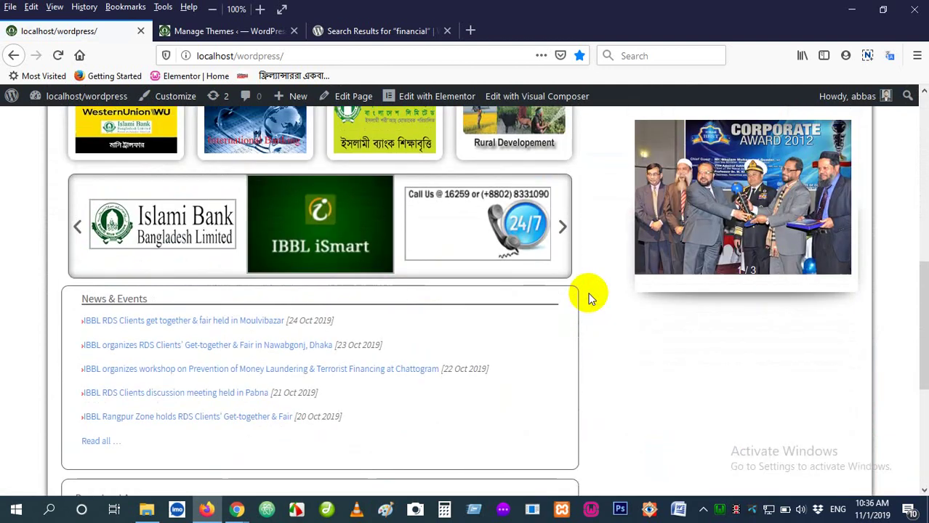
pyautogui.scroll(3, 590, 298)
pyautogui.scroll(1, 589, 298)
pyautogui.scroll(2, 590, 298)
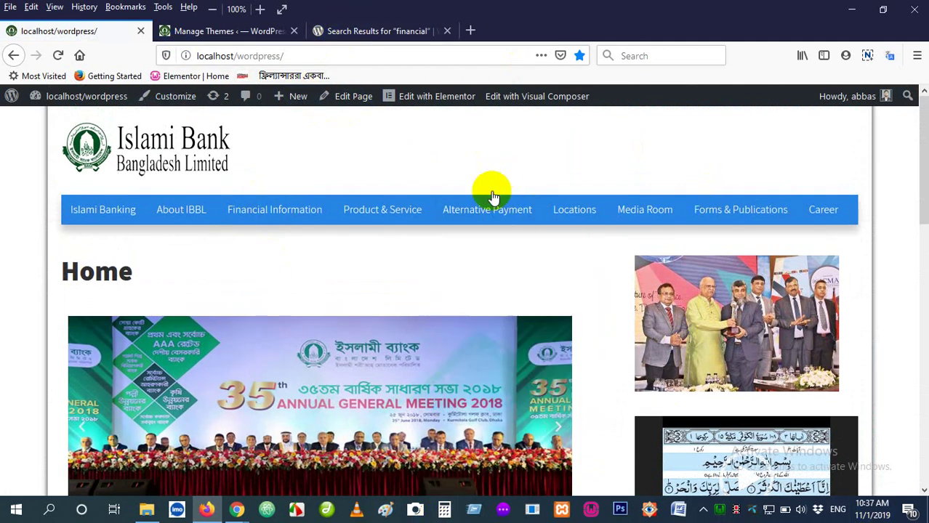
pyautogui.scroll(-5, 372, 212)
pyautogui.scroll(-3, 564, 201)
pyautogui.scroll(1, 550, 225)
pyautogui.scroll(5, 549, 226)
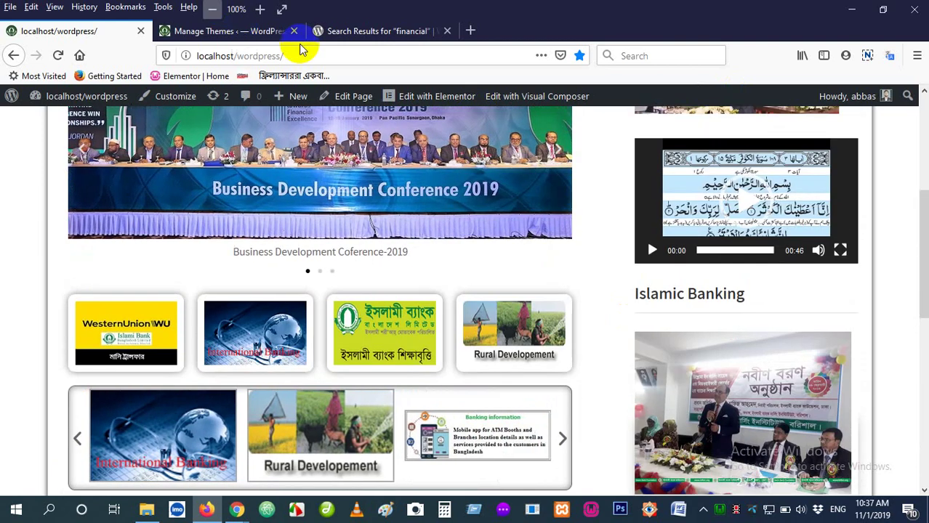
pyautogui.click(349, 30)
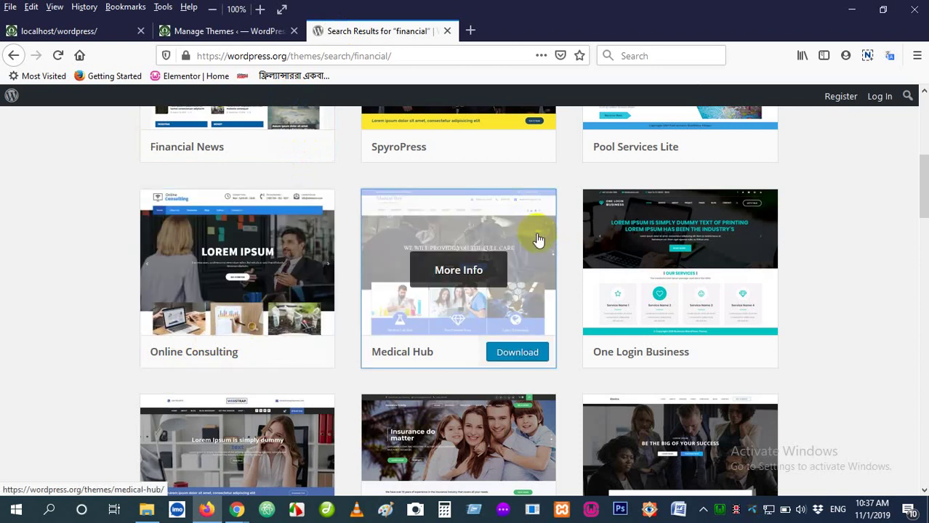
pyautogui.moveTo(679, 261)
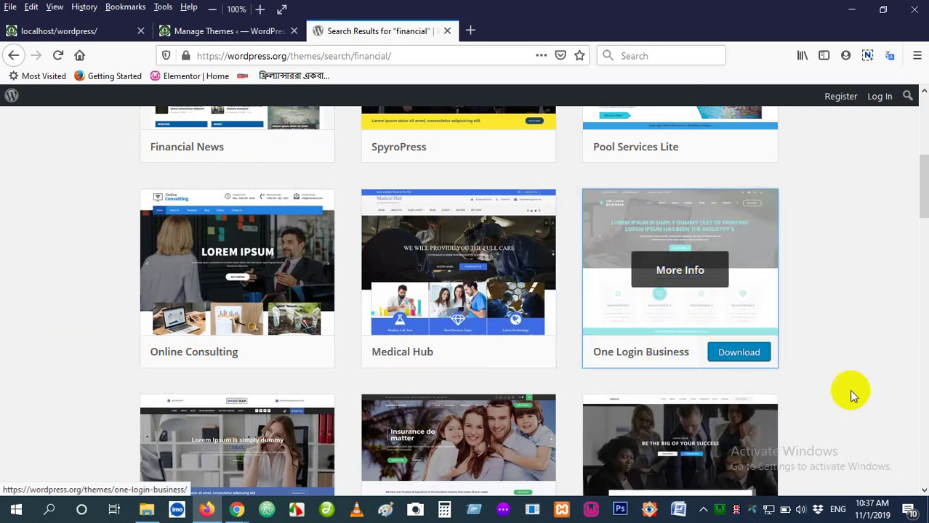
# Save one-login-business.0.1.6.zip (1.3 MB) to disk and return to the local Themes page.
pyautogui.click(737, 355)
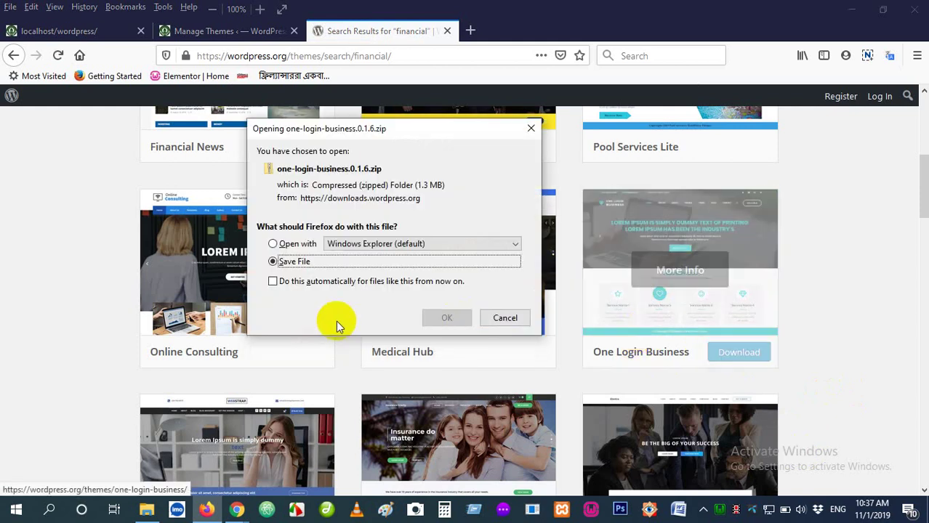
pyautogui.click(428, 318)
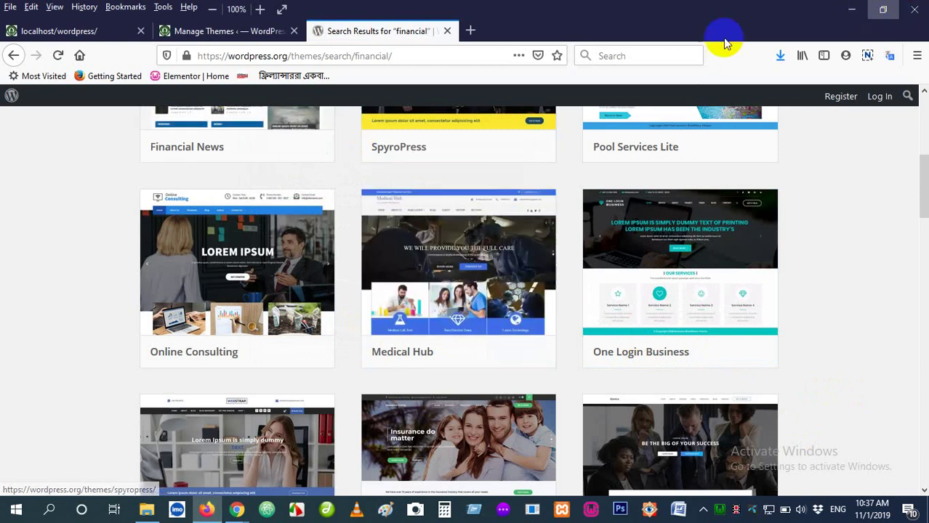
pyautogui.click(782, 57)
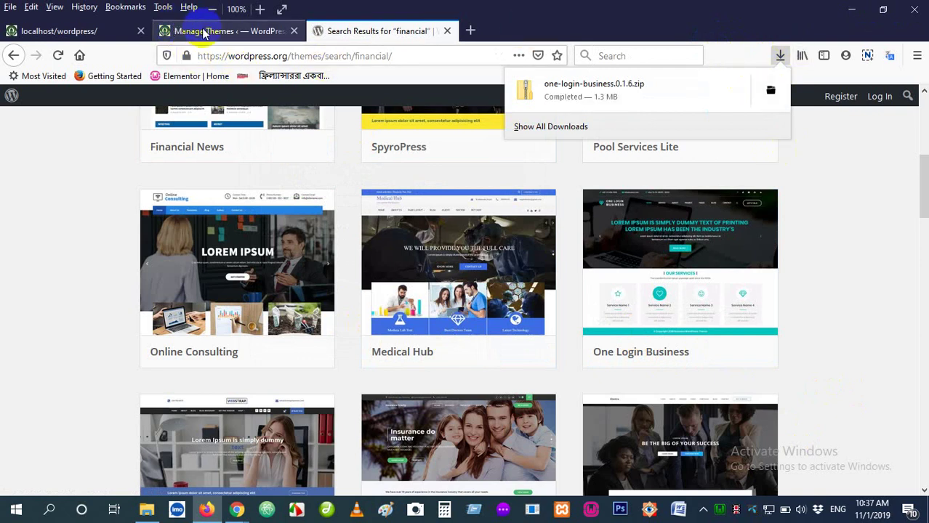
pyautogui.moveTo(649, 367)
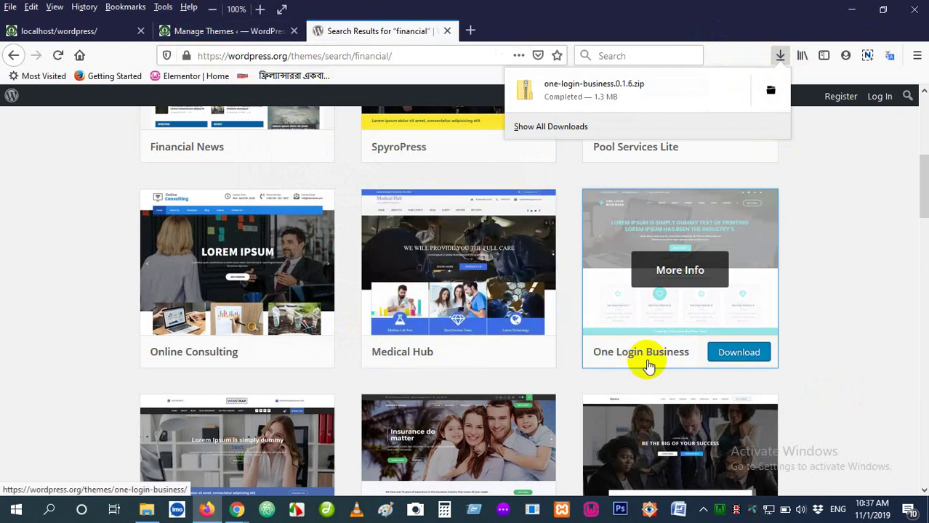
pyautogui.click(211, 31)
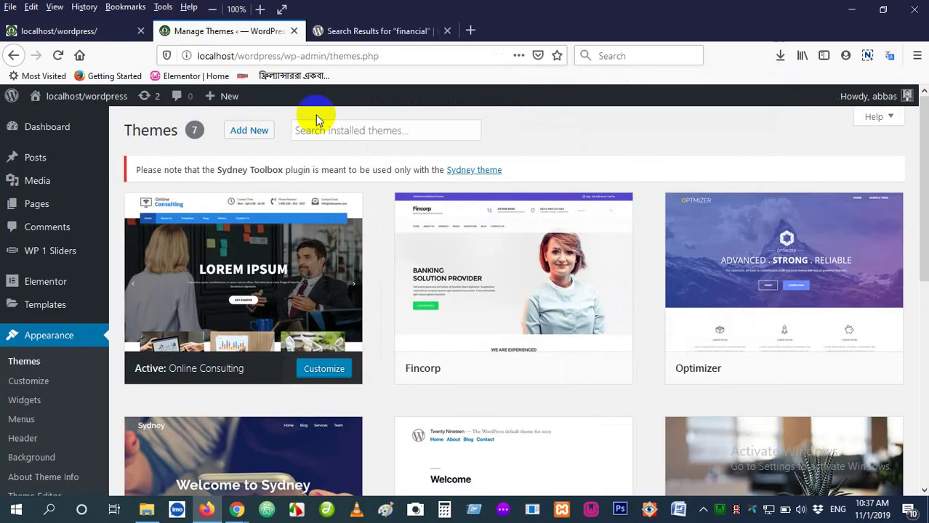
pyautogui.moveTo(513, 288)
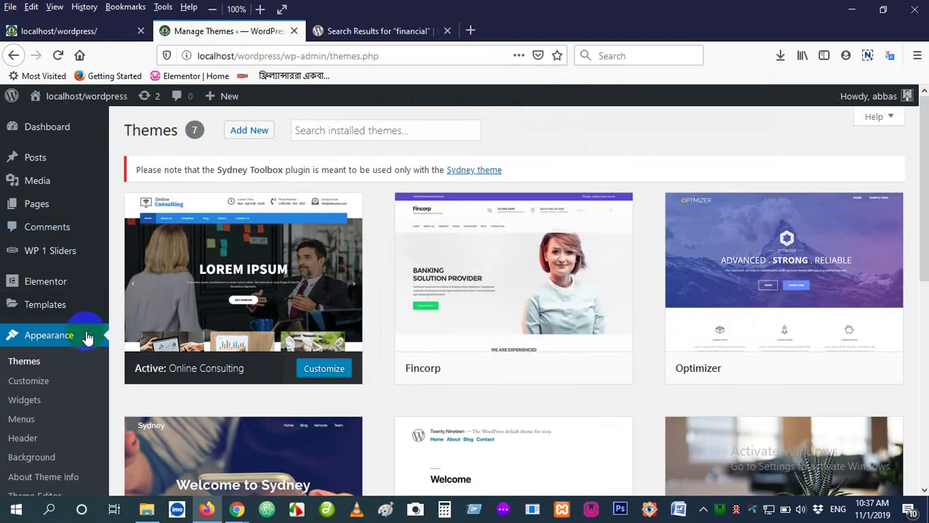
pyautogui.moveTo(243, 277)
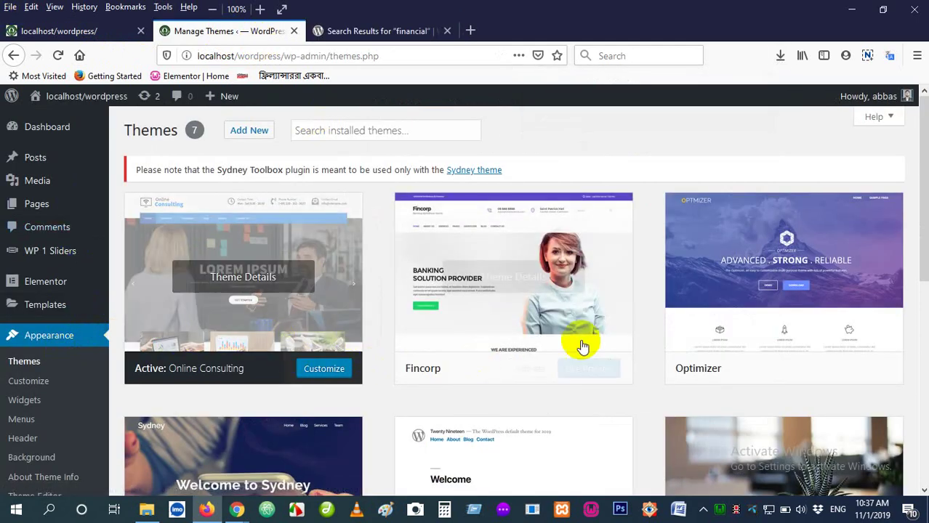
pyautogui.scroll(-3, 582, 344)
pyautogui.scroll(3, 580, 367)
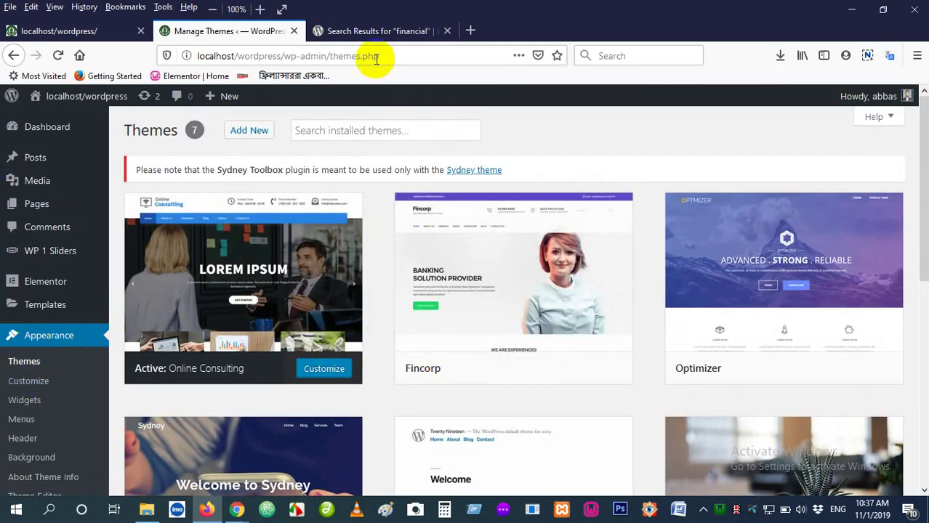
pyautogui.click(389, 32)
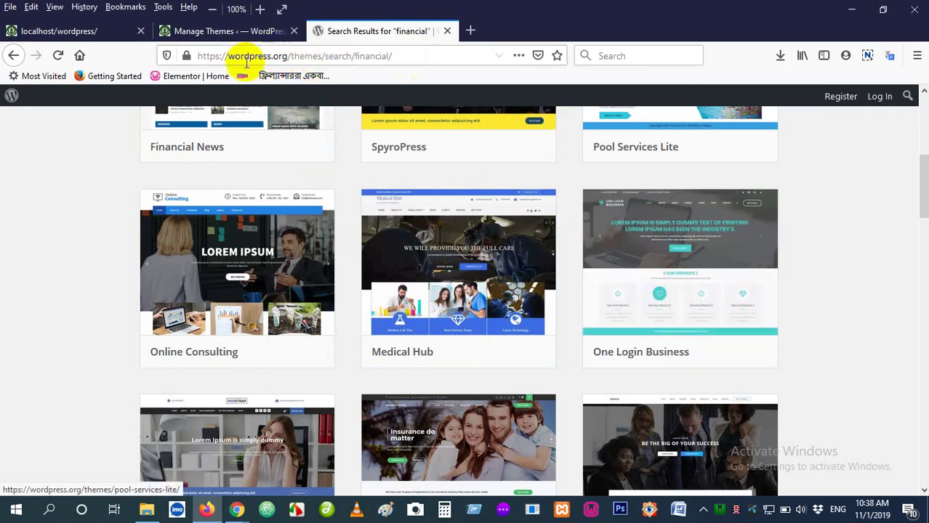
pyautogui.click(229, 31)
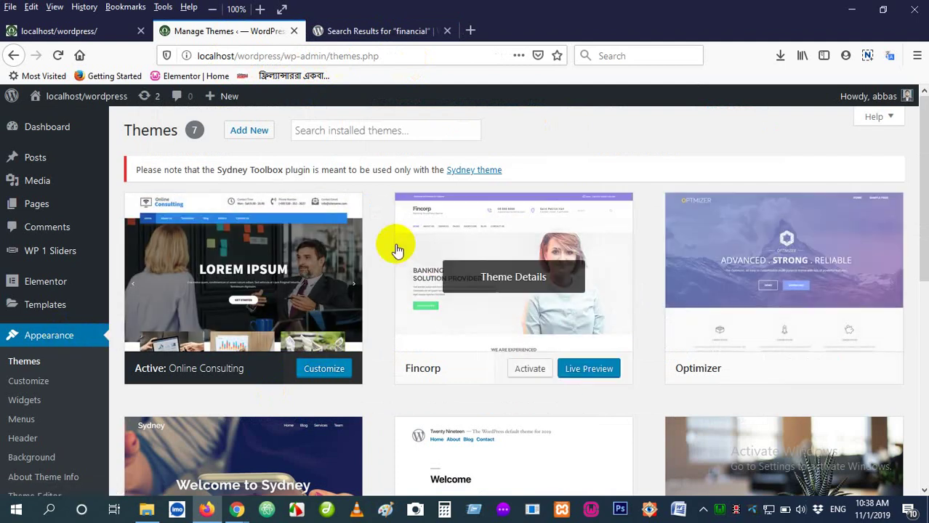
pyautogui.scroll(-1, 642, 342)
pyautogui.scroll(-4, 642, 345)
pyautogui.scroll(-1, 640, 347)
pyautogui.scroll(6, 643, 341)
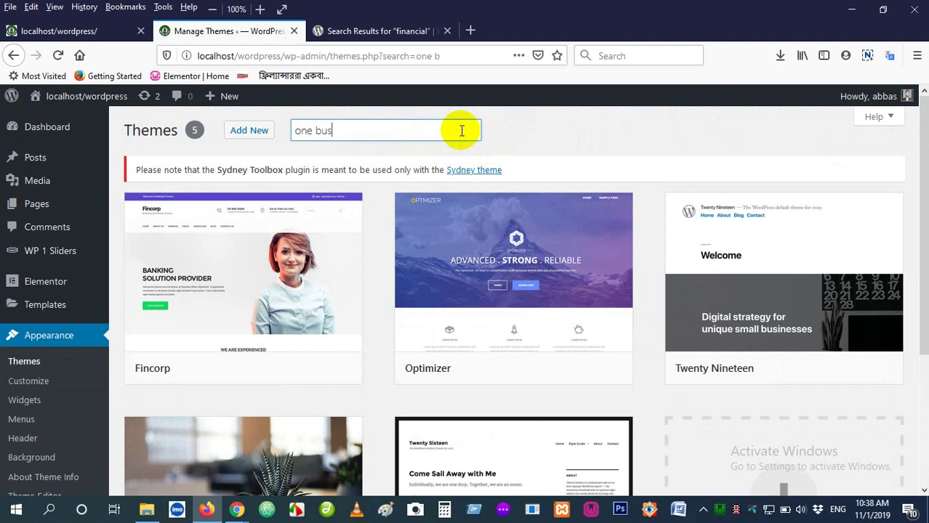
pyautogui.click(376, 34)
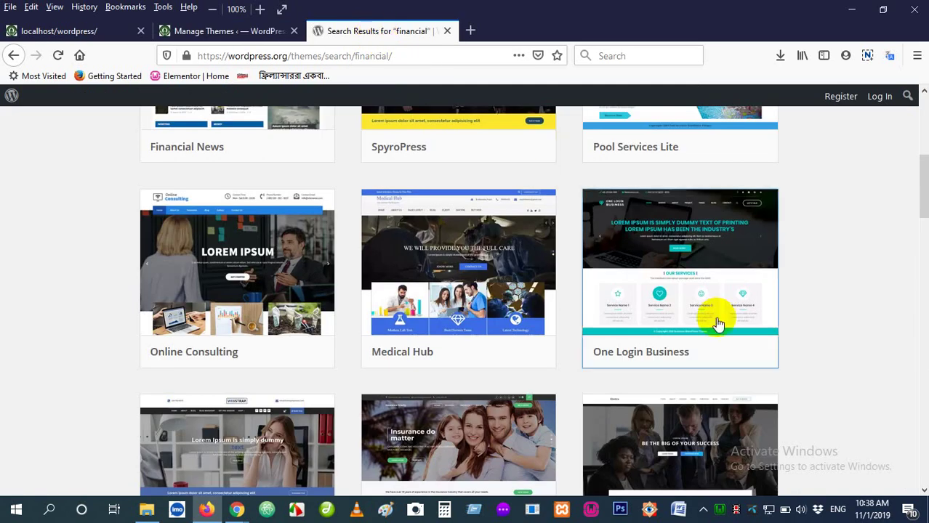
pyautogui.click(244, 31)
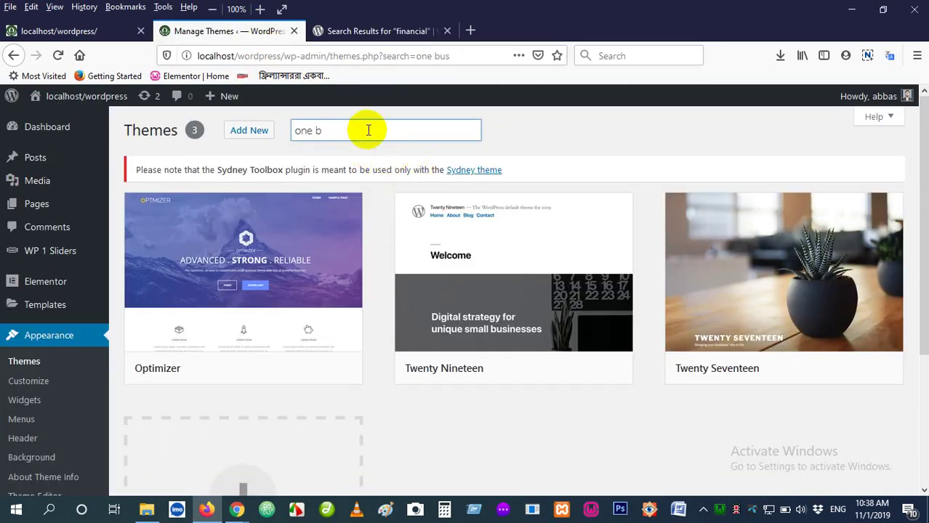
pyautogui.write('lo')
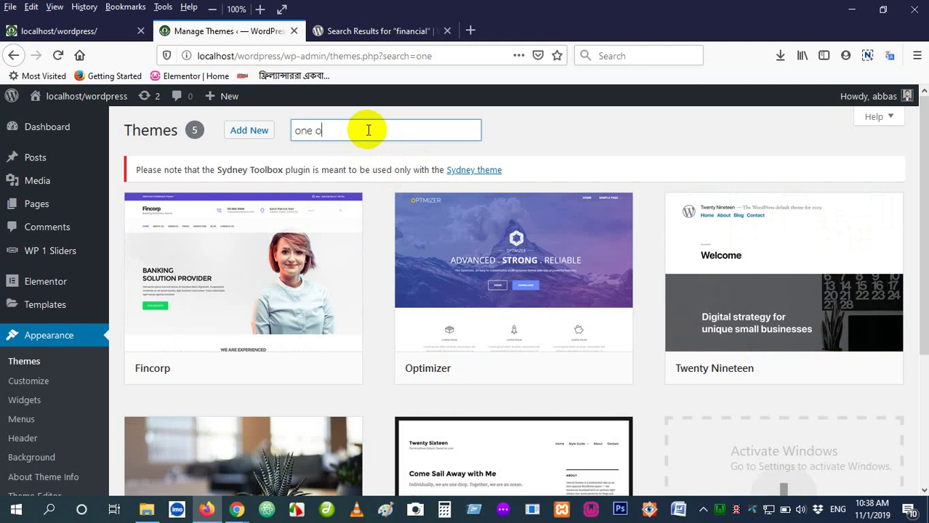
pyautogui.write('g')
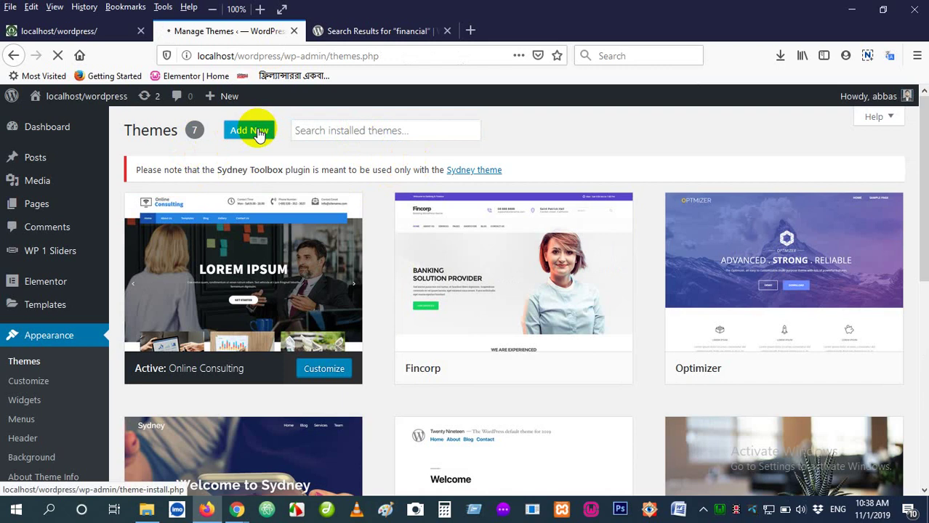
# On the Add Themes page, search the theme directory for 'one login business'.
pyautogui.click(258, 134)
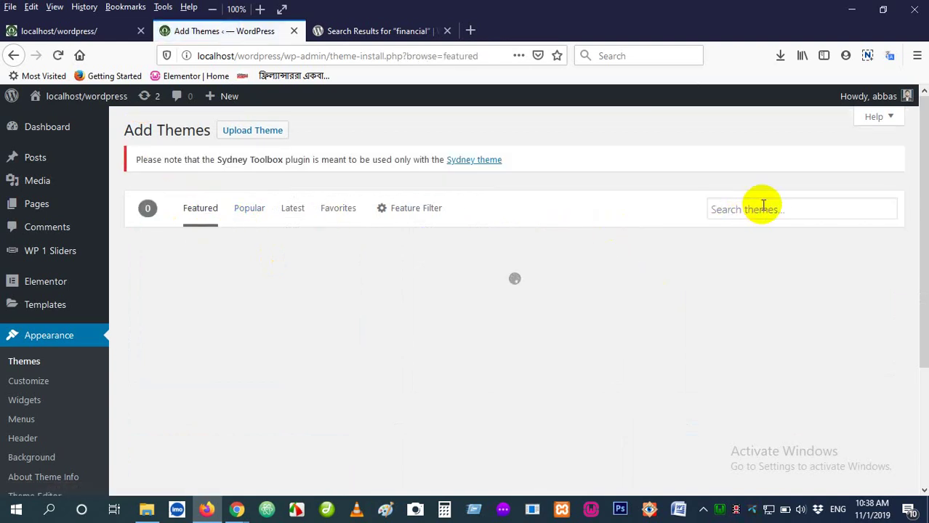
pyautogui.click(763, 209)
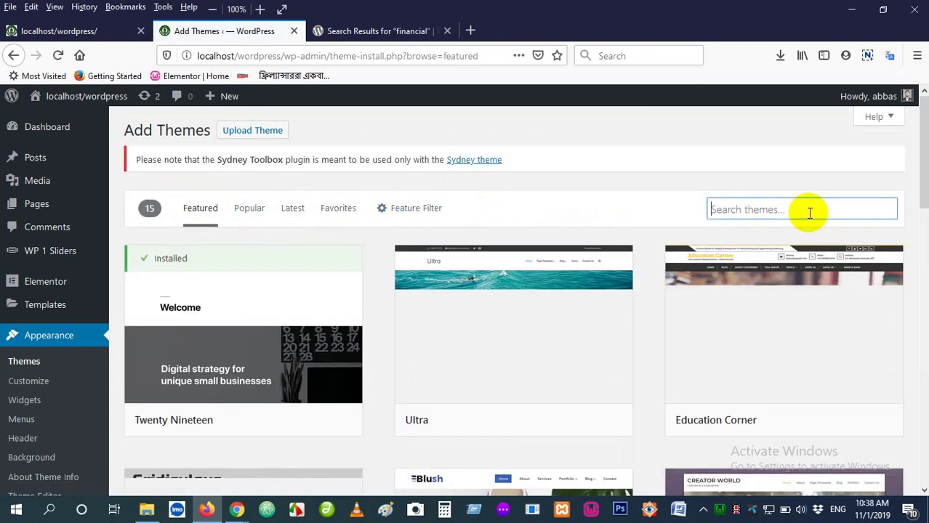
pyautogui.write('o')
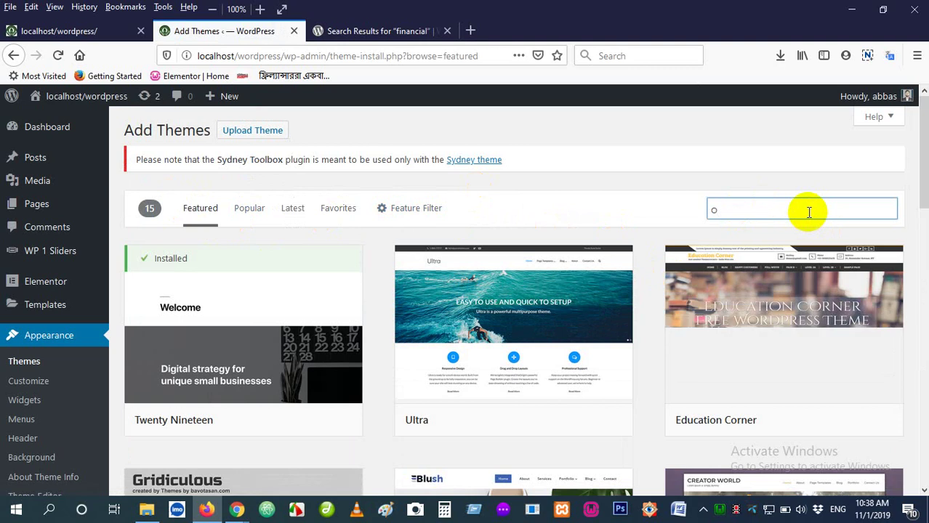
pyautogui.write('e log')
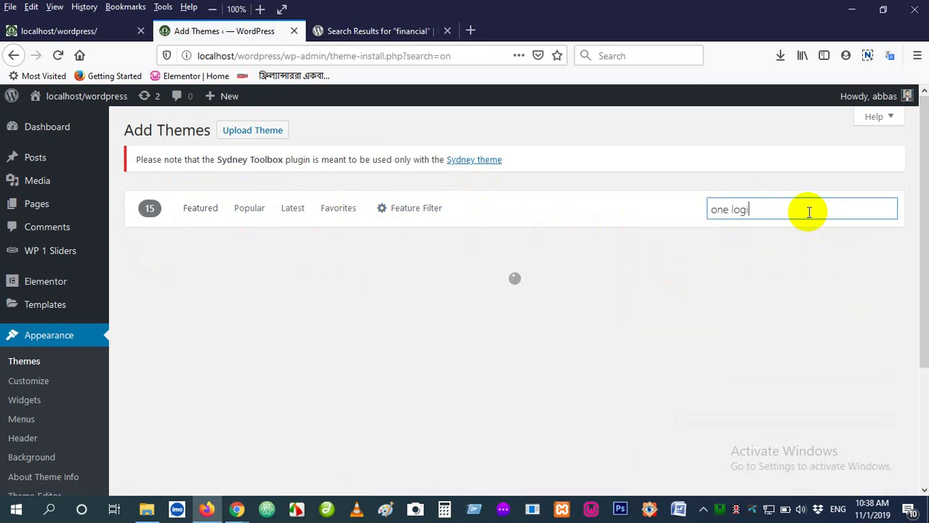
pyautogui.write('i')
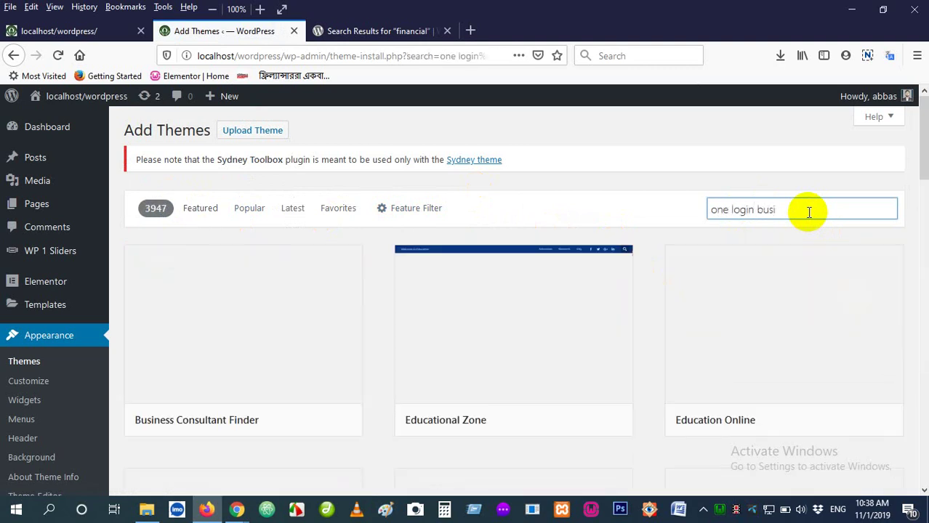
pyautogui.write('ness')
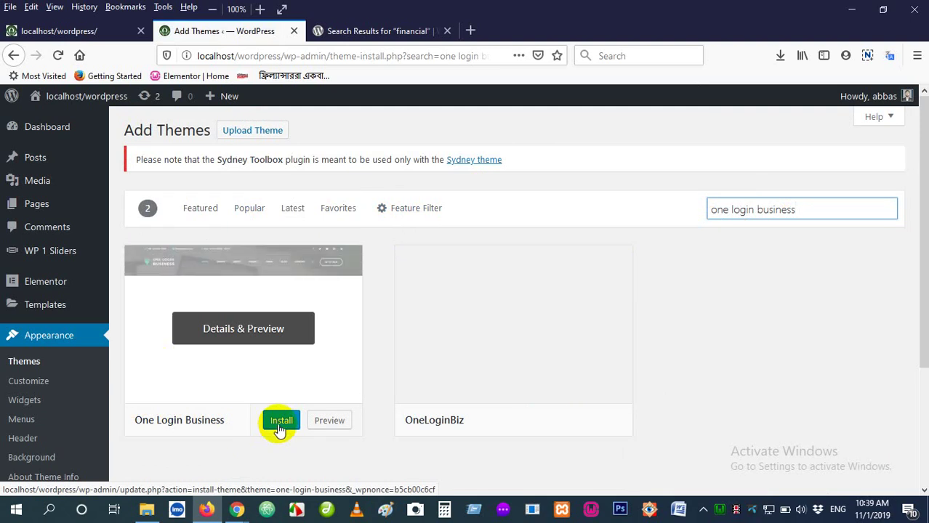
# Upload one-login-business.0.1.6.zip from Downloads and install One Login Business.
pyautogui.click(265, 130)
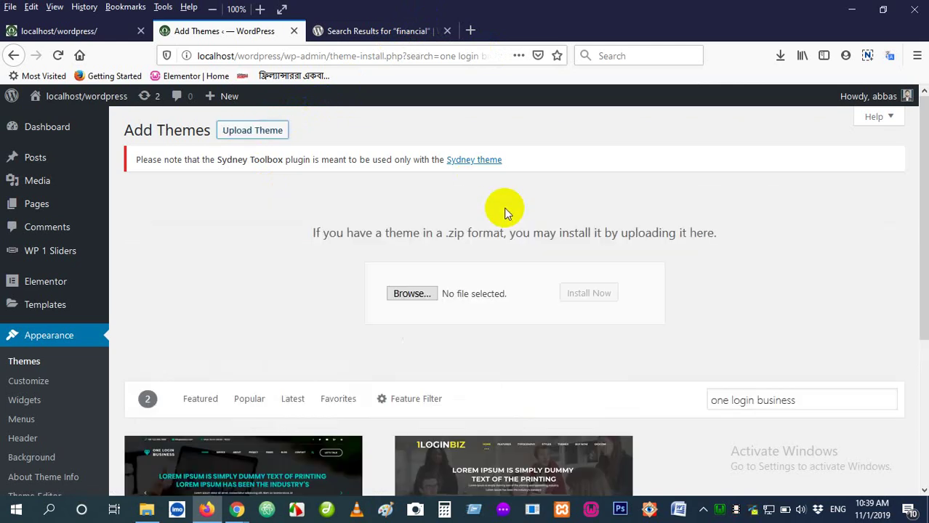
pyautogui.click(407, 300)
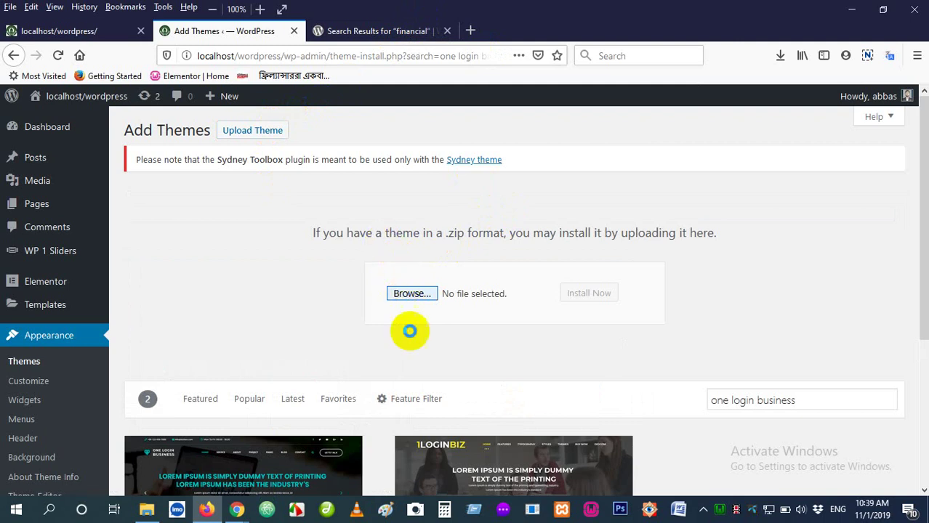
pyautogui.click(409, 297)
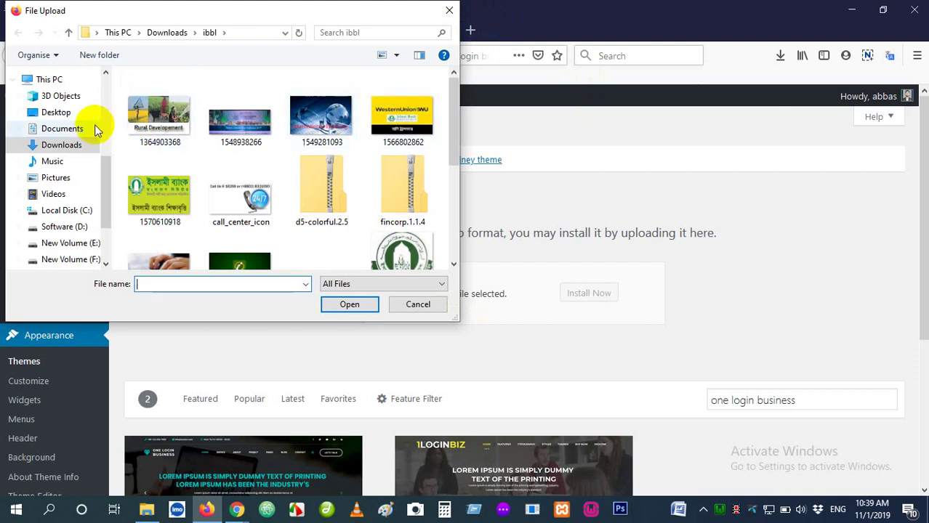
pyautogui.click(61, 145)
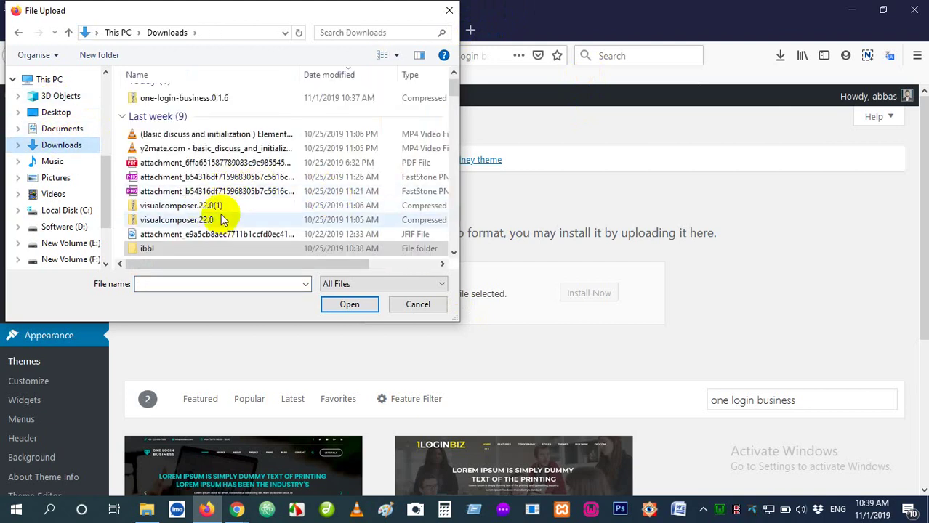
pyautogui.click(214, 97)
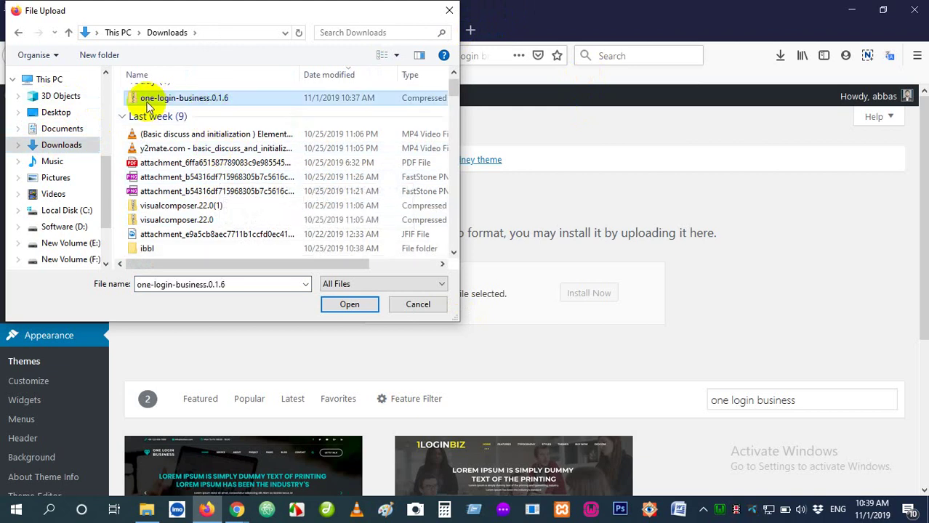
pyautogui.click(350, 304)
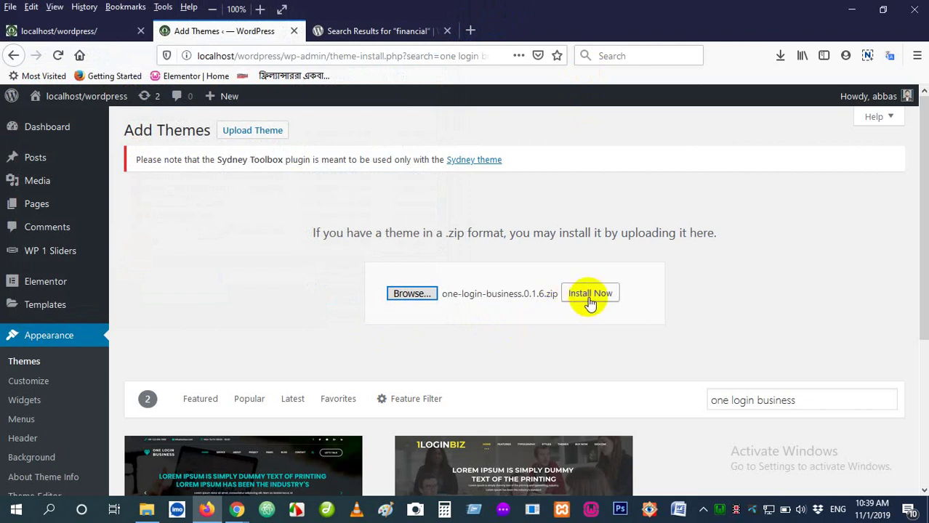
pyautogui.click(589, 302)
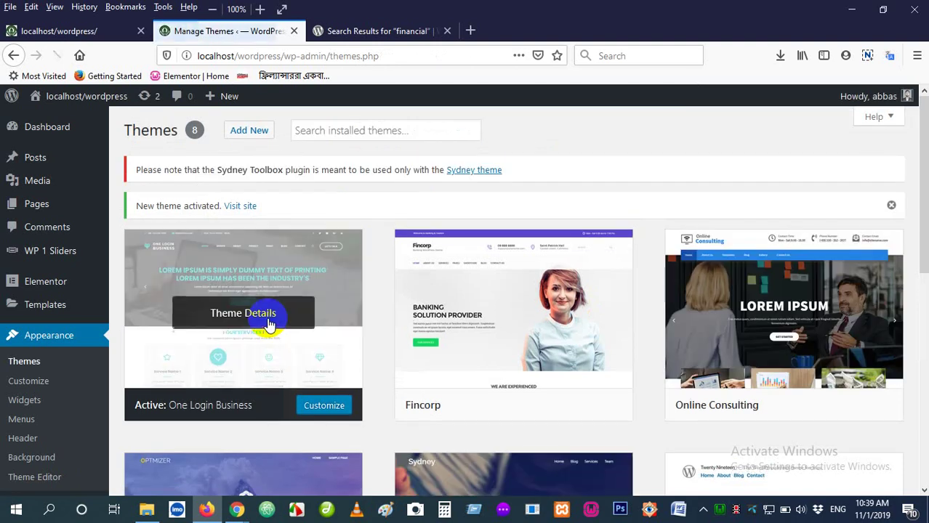
pyautogui.click(87, 31)
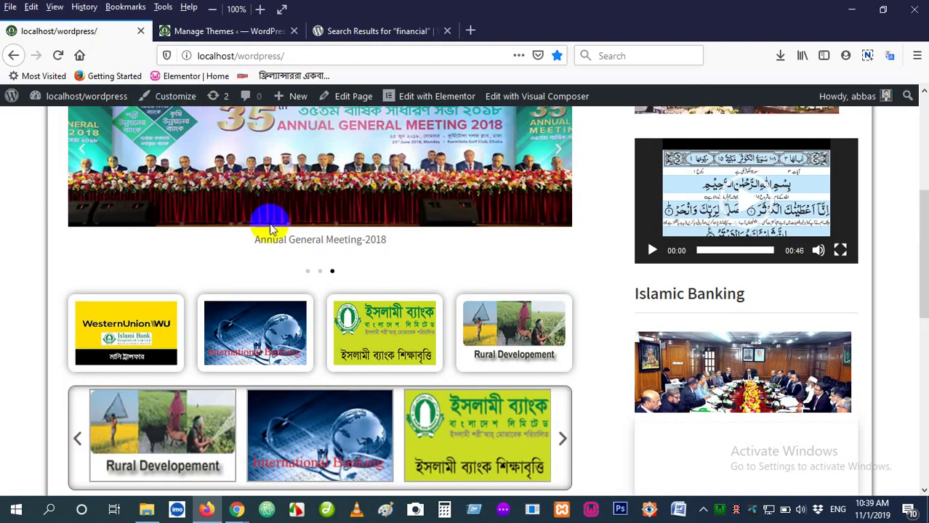
pyautogui.scroll(4, 487, 447)
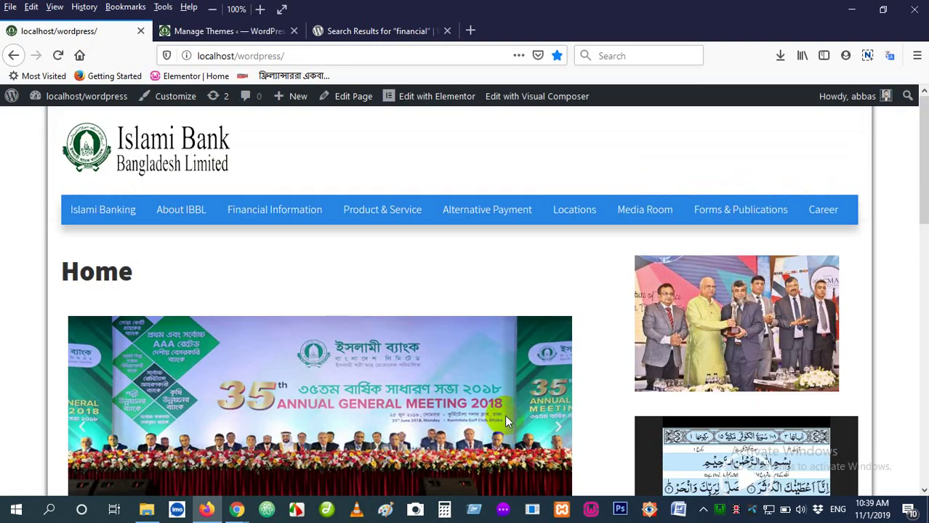
pyautogui.press('F5')
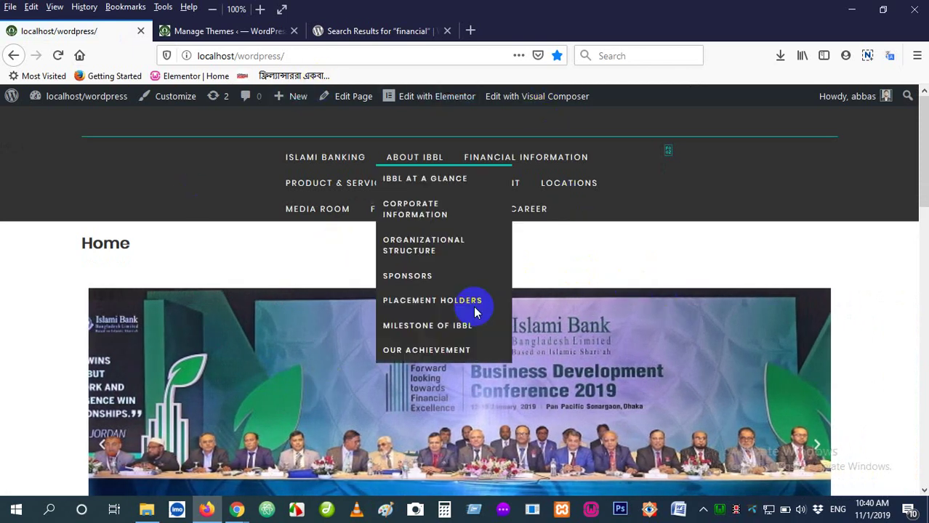
pyautogui.scroll(-3, 523, 297)
pyautogui.scroll(-2, 524, 296)
pyautogui.scroll(-3, 525, 296)
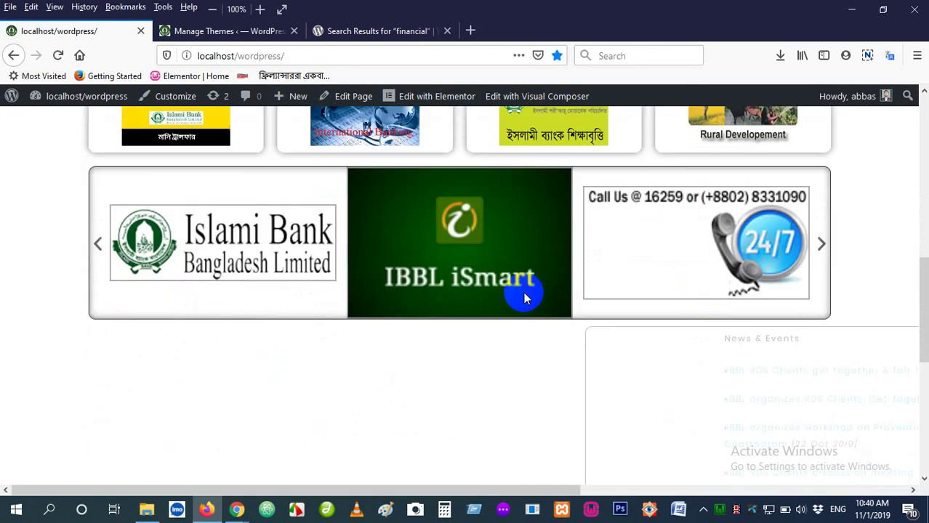
pyautogui.scroll(-2, 525, 296)
pyautogui.scroll(-2, 524, 297)
pyautogui.scroll(5, 524, 297)
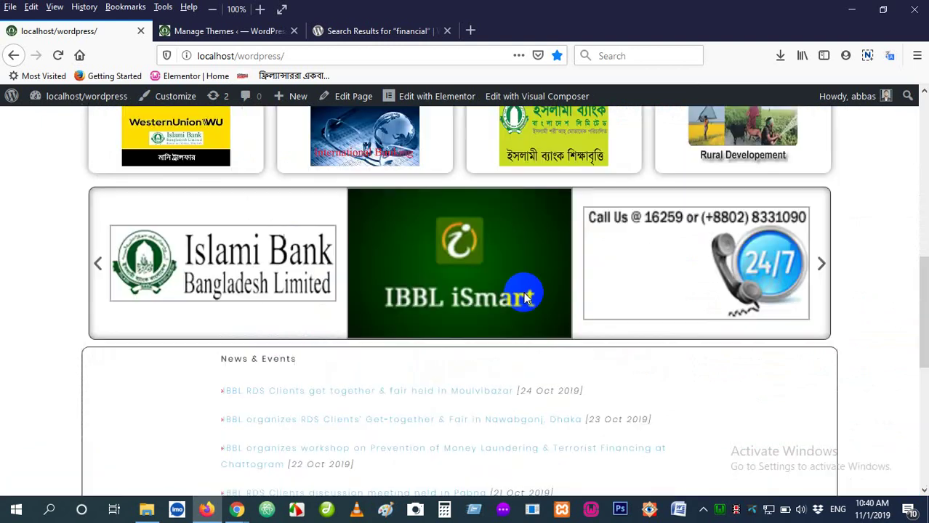
pyautogui.scroll(4, 524, 297)
pyautogui.scroll(3, 525, 297)
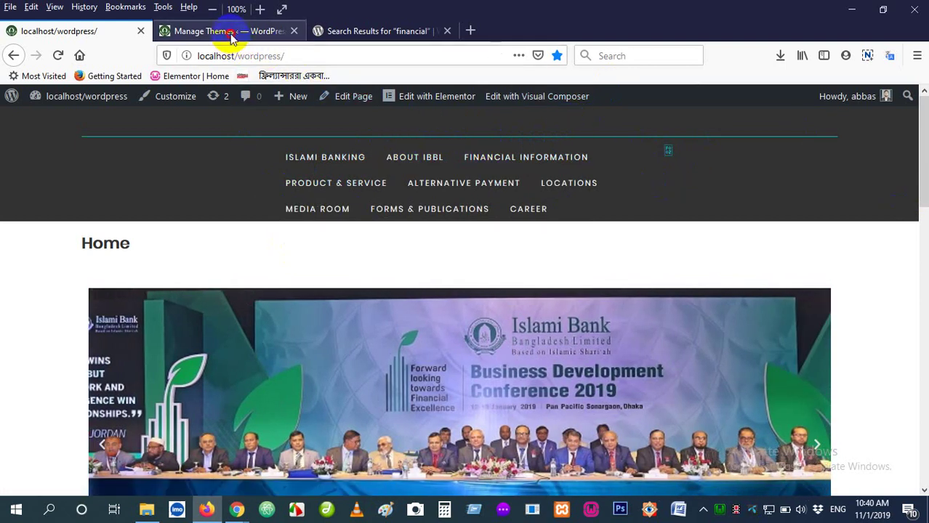
pyautogui.click(231, 33)
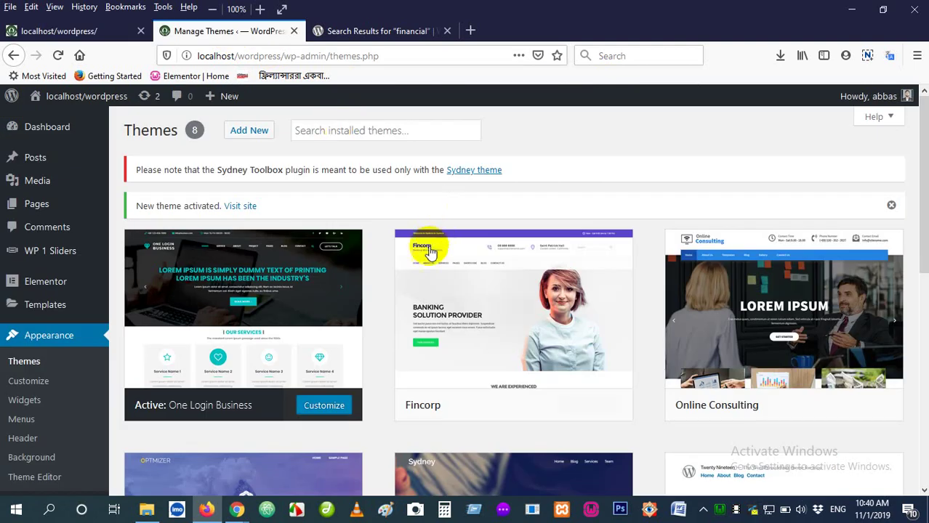
# Reach the Add Themes upload form, cancel the file chooser, and minimize Firefox.
pyautogui.click(248, 133)
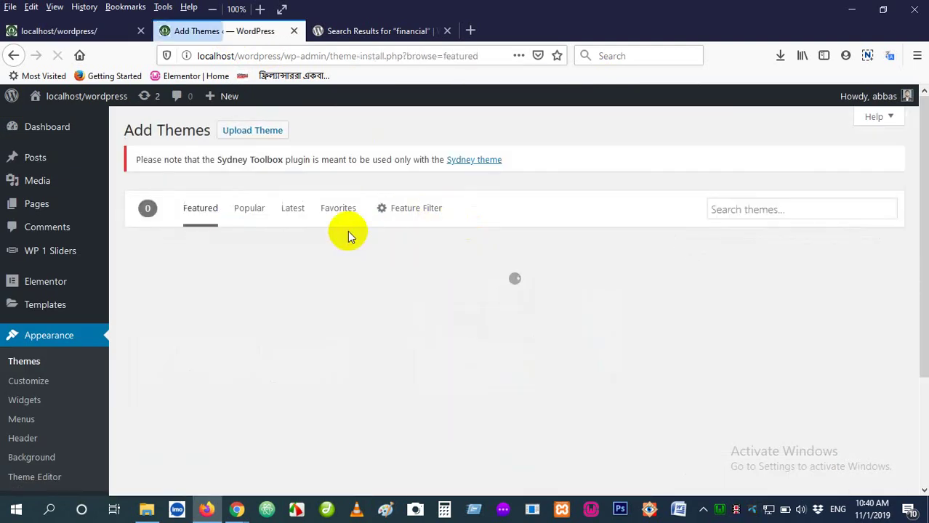
pyautogui.click(258, 130)
pyautogui.click(412, 294)
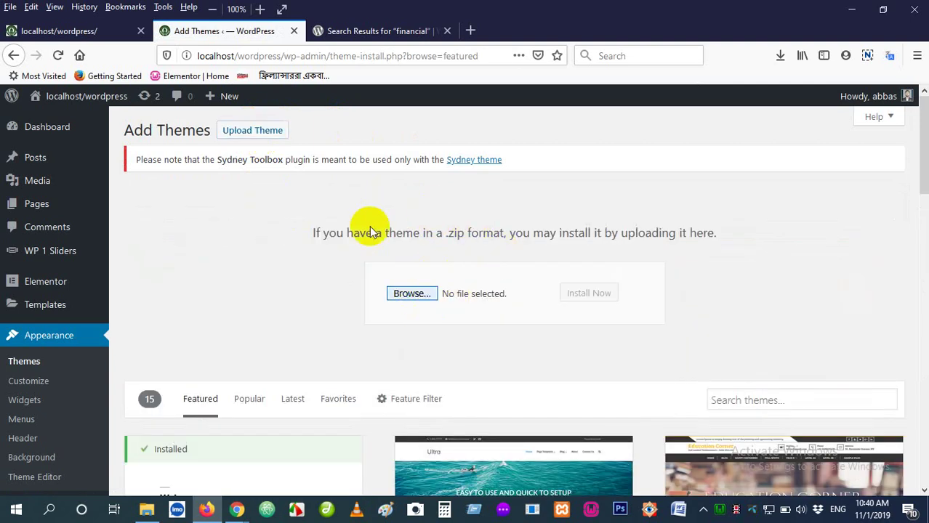
pyautogui.click(178, 116)
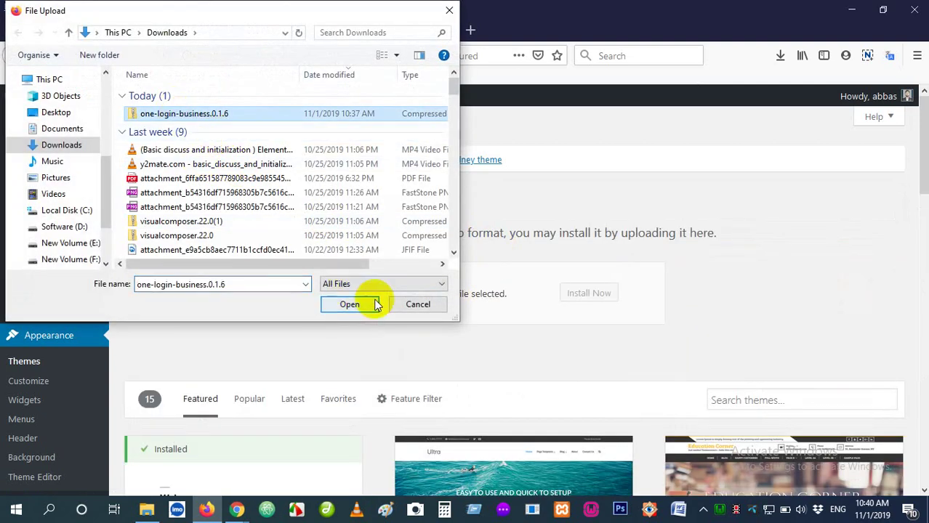
pyautogui.click(419, 304)
pyautogui.click(851, 11)
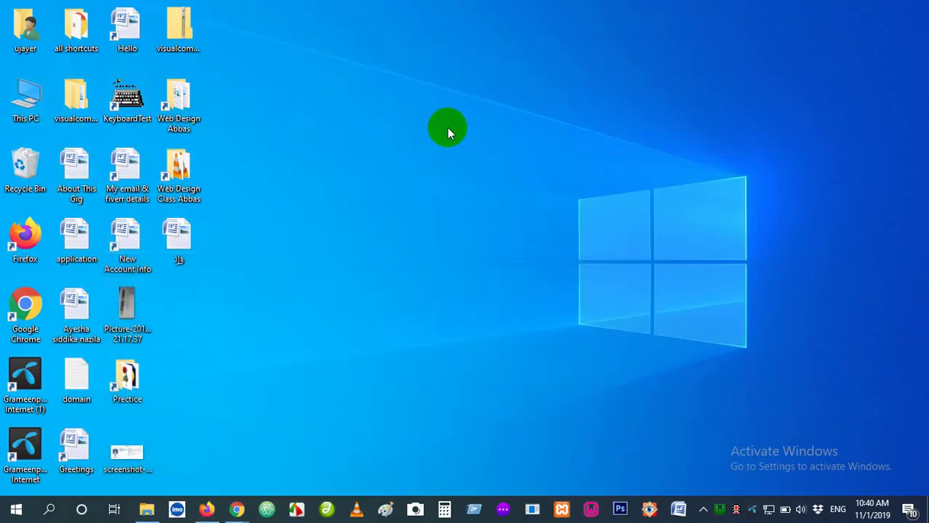
# Copy the one-login-business folder out of Downloads\one-login-business.0.1.6.zip.
pyautogui.press('super+e')
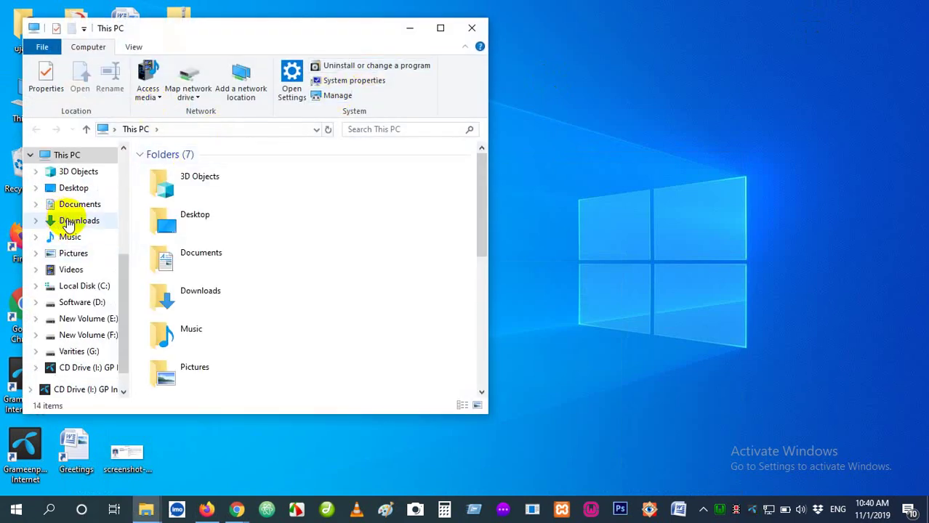
pyautogui.click(73, 221)
pyautogui.doubleClick(223, 189)
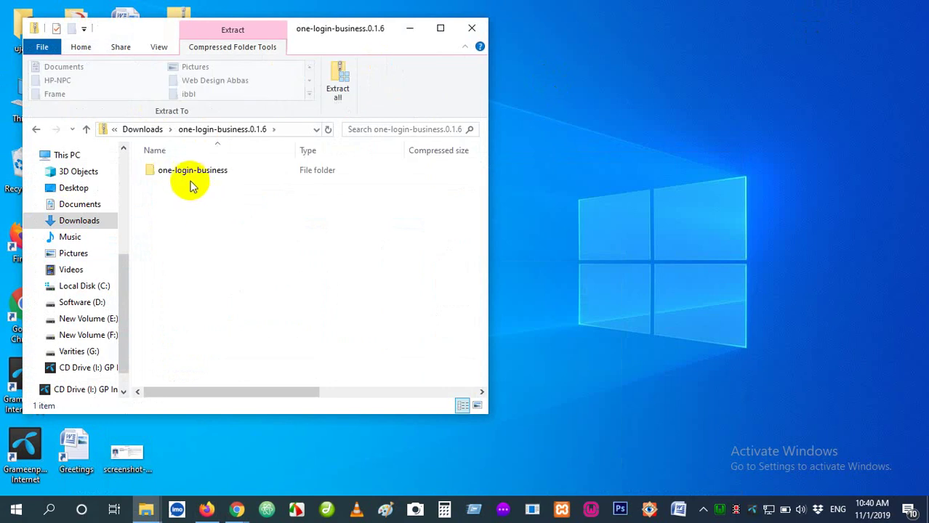
pyautogui.click(188, 170)
pyautogui.rightClick(188, 170)
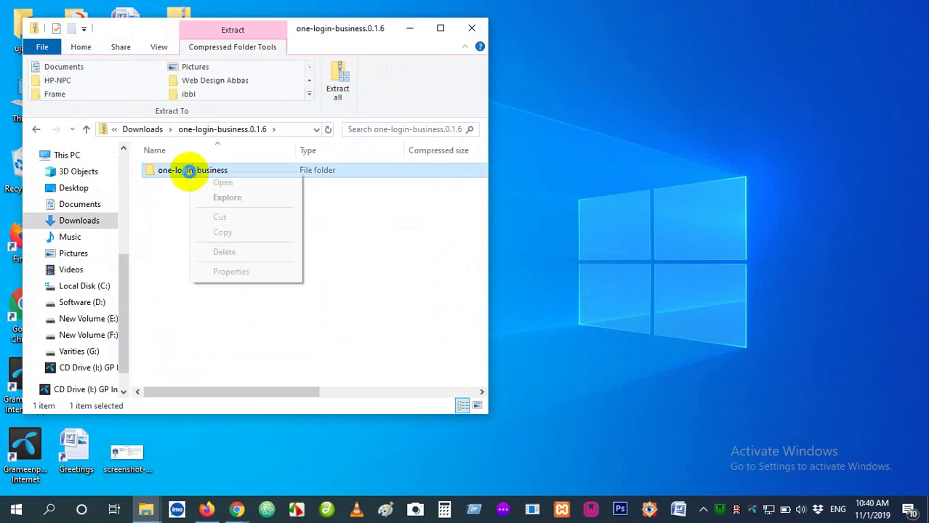
pyautogui.click(223, 234)
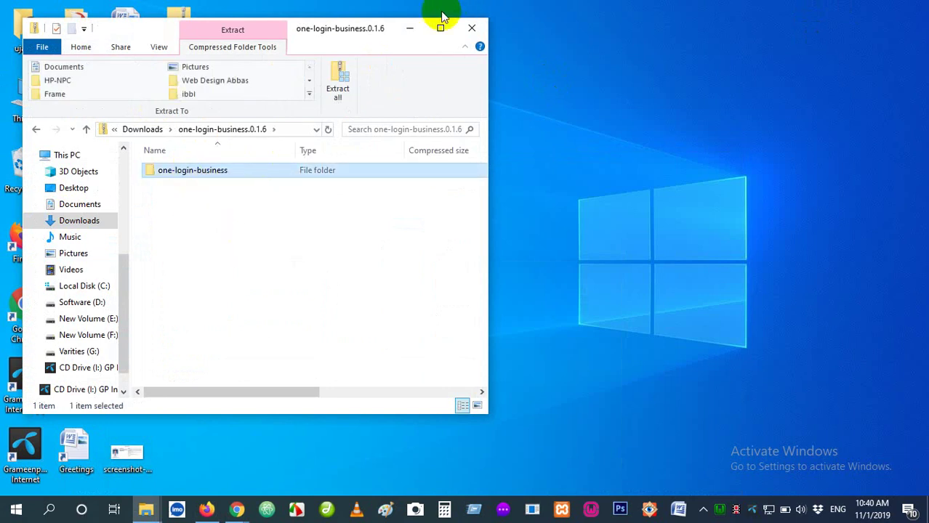
pyautogui.click(410, 30)
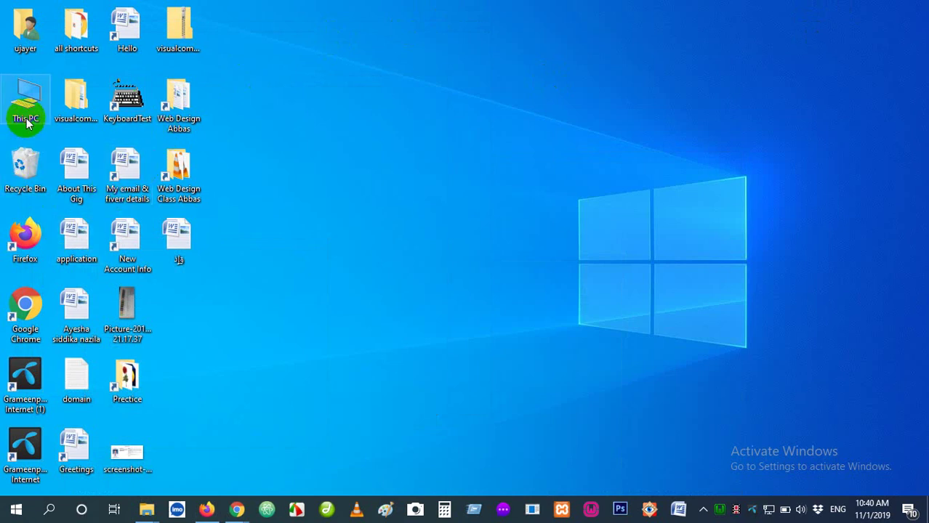
# Open C:\wamp64\www\Wordpress\wp-content\themes in a maximized File Explorer window.
pyautogui.press('super+e')
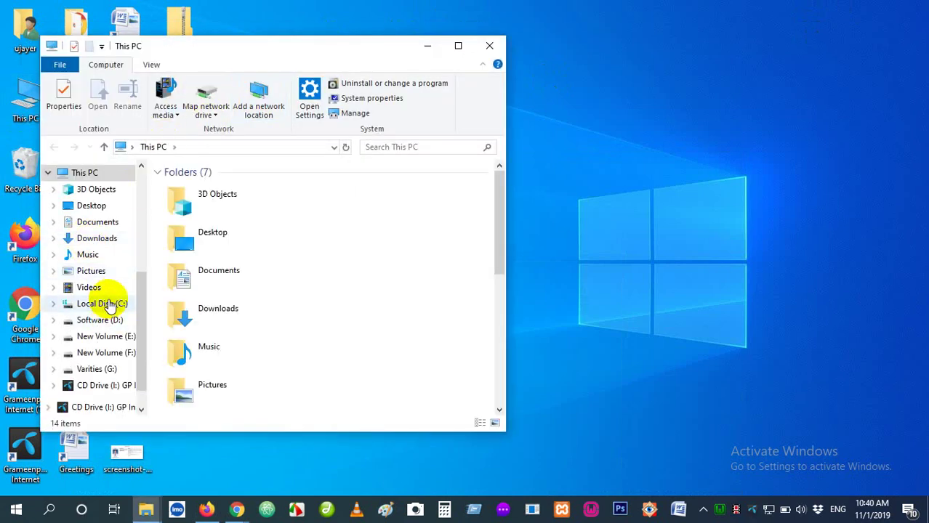
pyautogui.click(103, 303)
pyautogui.click(459, 46)
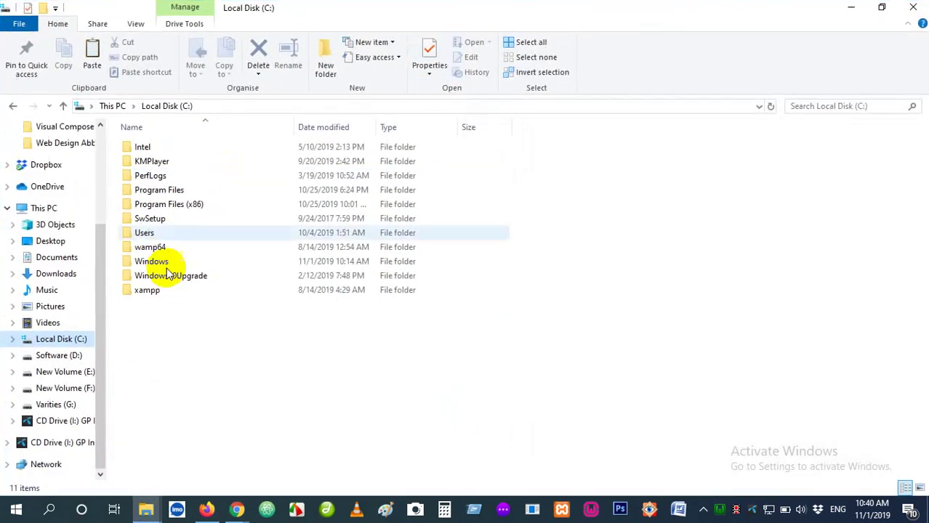
pyautogui.doubleClick(155, 245)
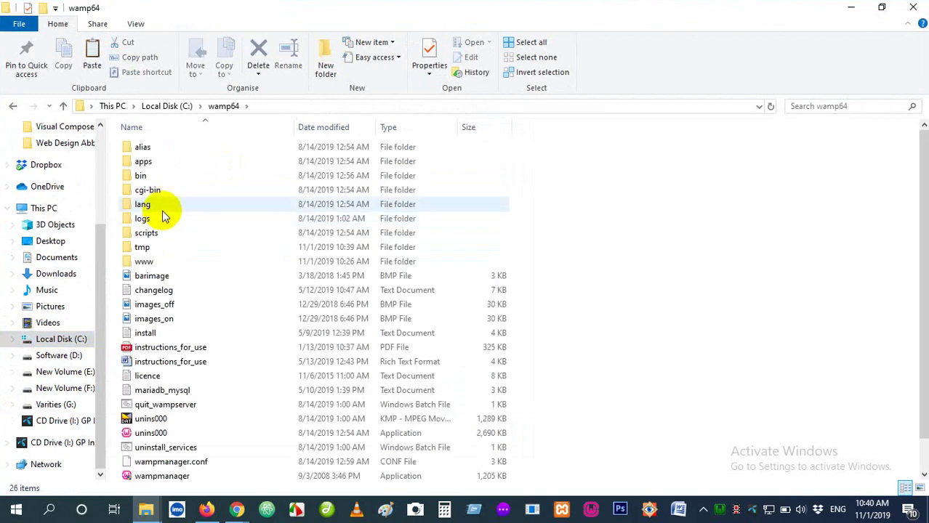
pyautogui.doubleClick(160, 263)
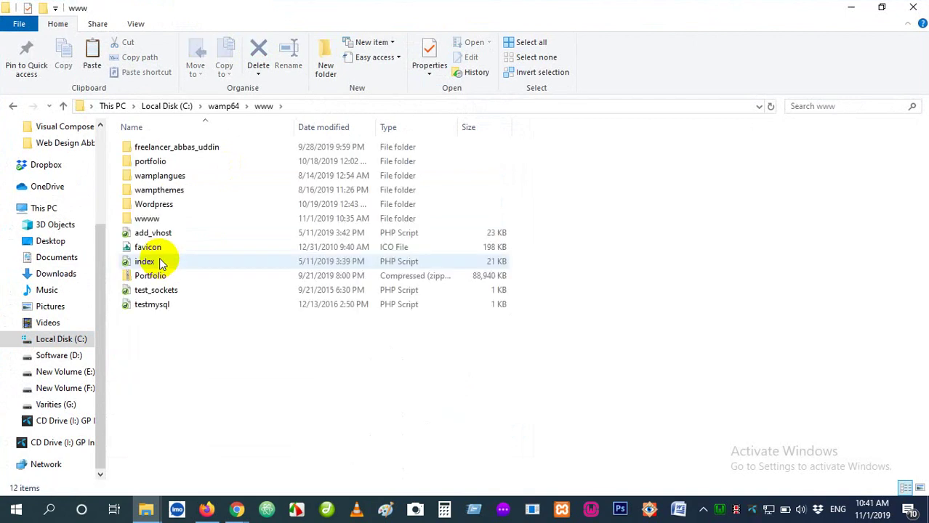
pyautogui.doubleClick(167, 207)
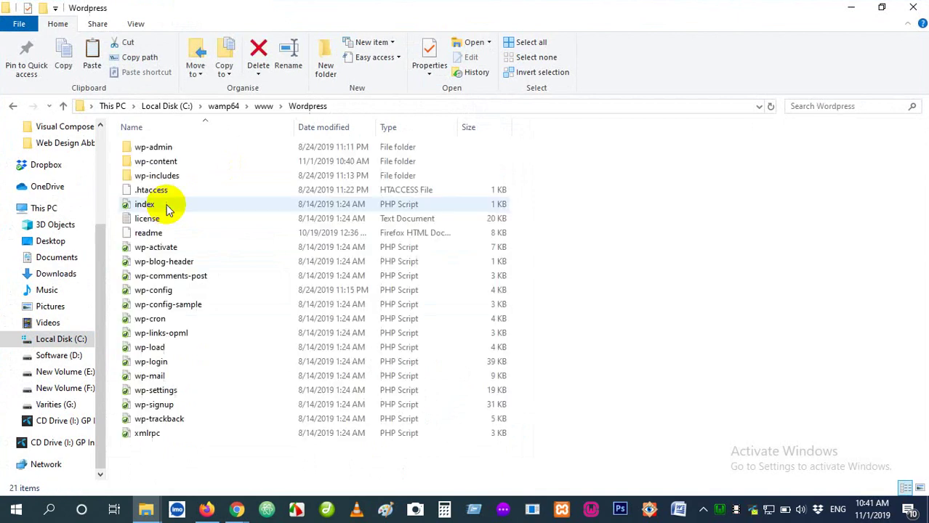
pyautogui.doubleClick(176, 160)
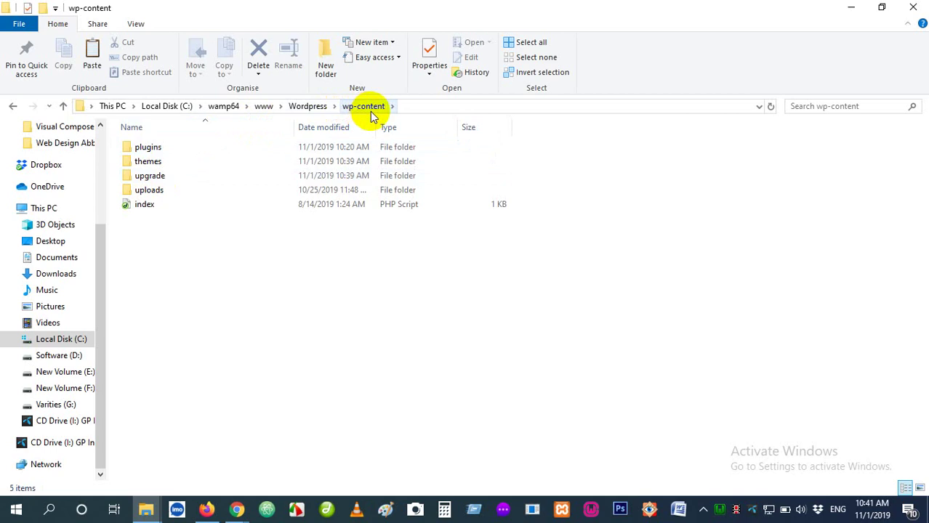
pyautogui.doubleClick(147, 162)
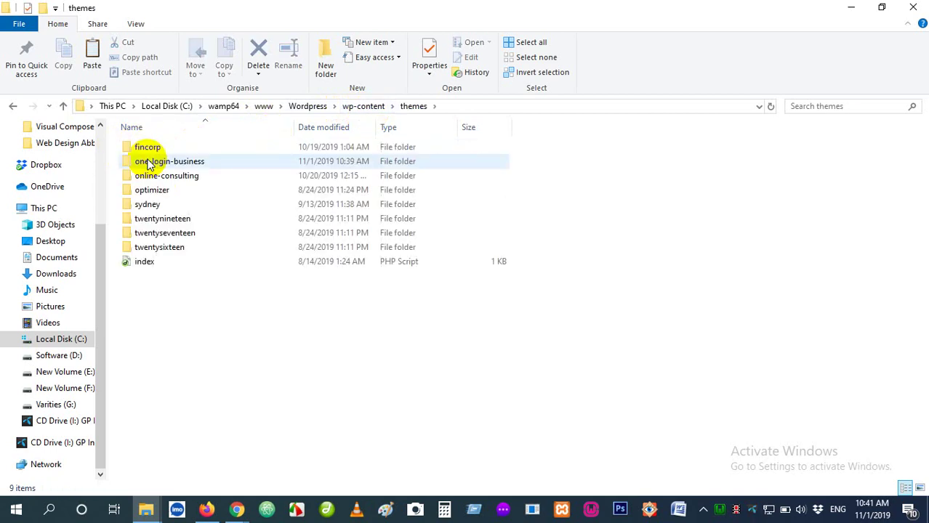
# Paste the one-login-business folder there, replacing 62 existing files, and return to Firefox.
pyautogui.rightClick(193, 337)
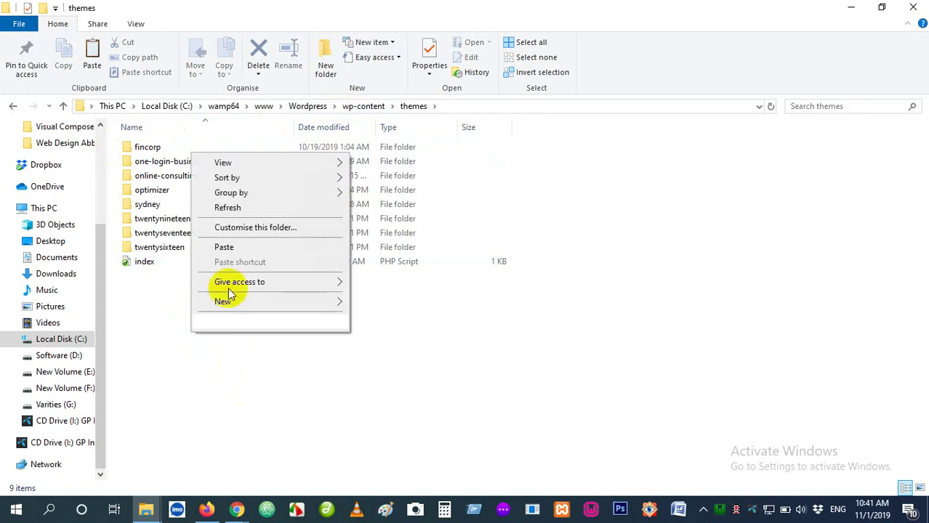
pyautogui.click(254, 248)
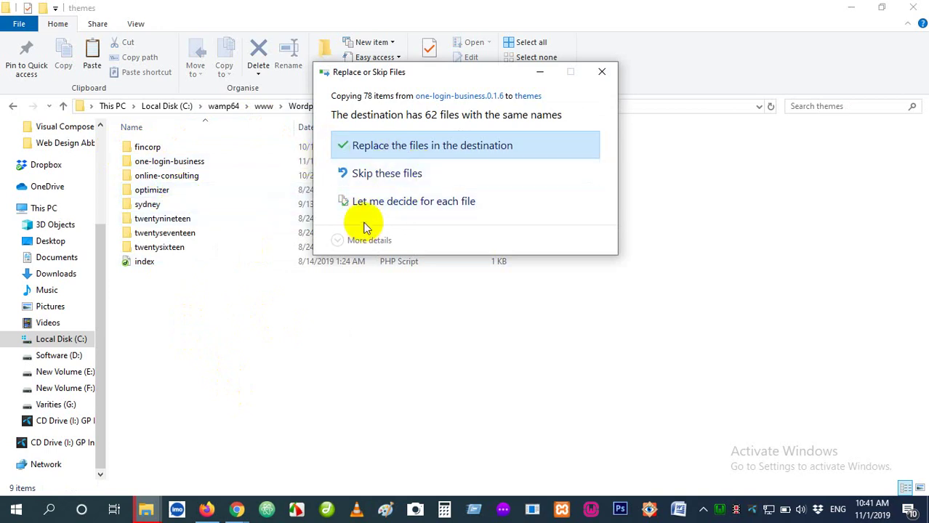
pyautogui.click(365, 177)
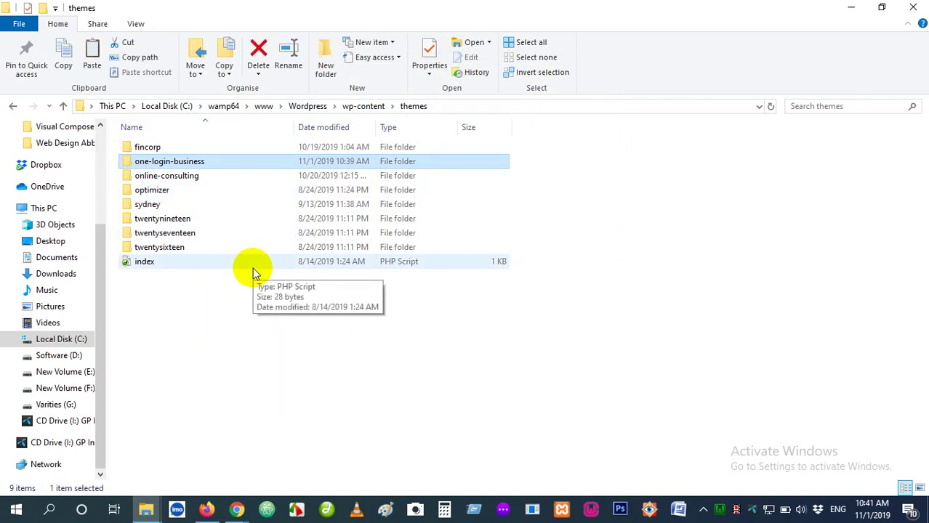
pyautogui.moveTo(209, 175)
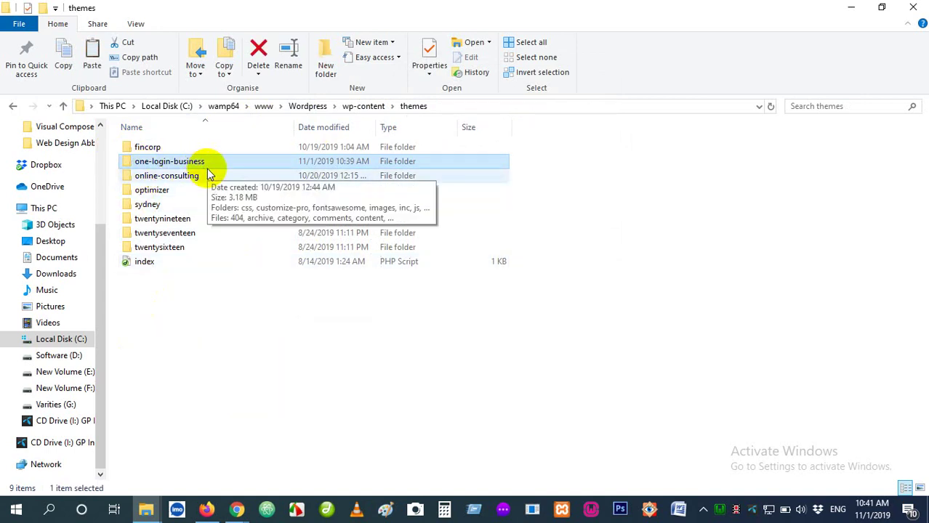
pyautogui.click(161, 393)
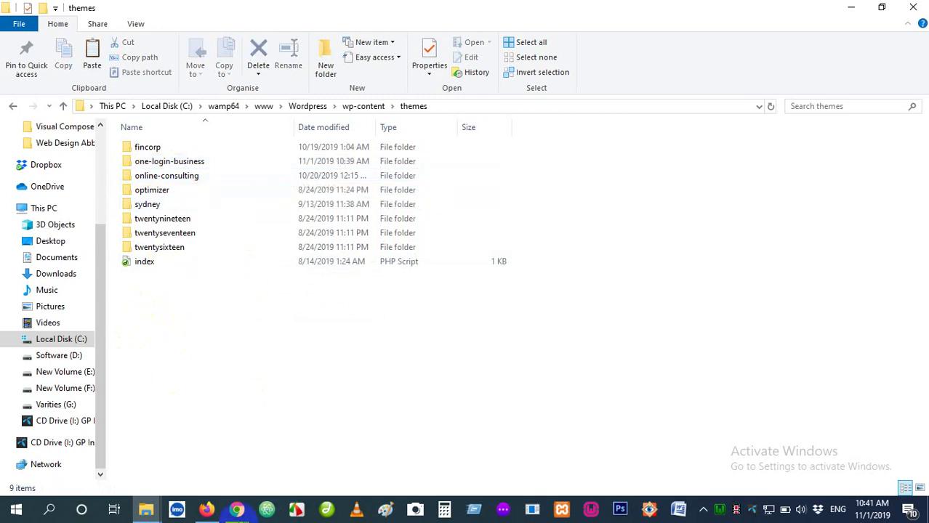
pyautogui.click(203, 510)
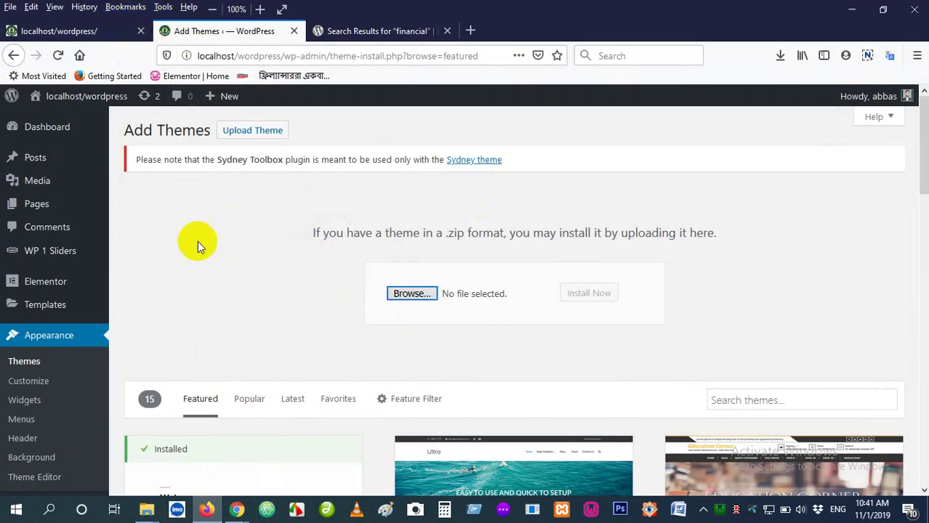
# Cancel the file chooser and scroll through the 15 Featured themes.
pyautogui.click(414, 296)
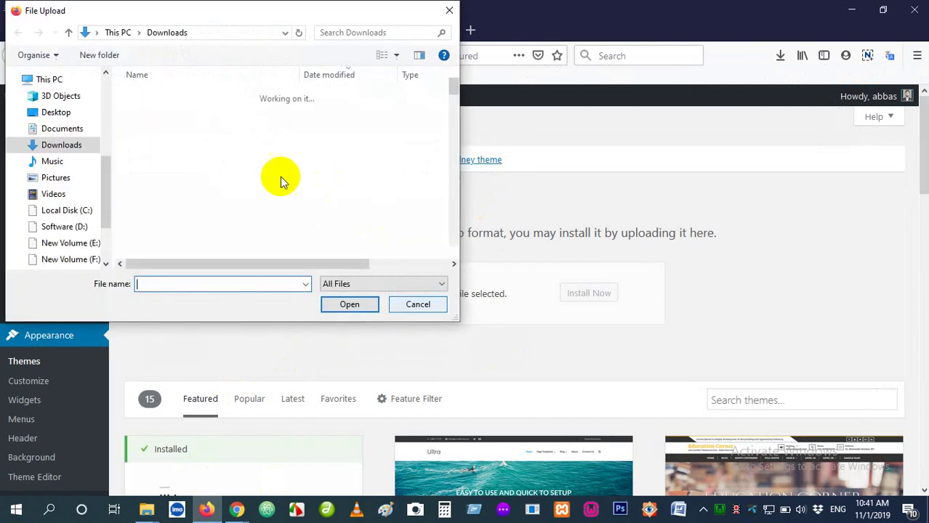
pyautogui.click(416, 305)
pyautogui.scroll(-4, 338, 276)
pyautogui.scroll(-1, 202, 377)
pyautogui.scroll(-1, 303, 374)
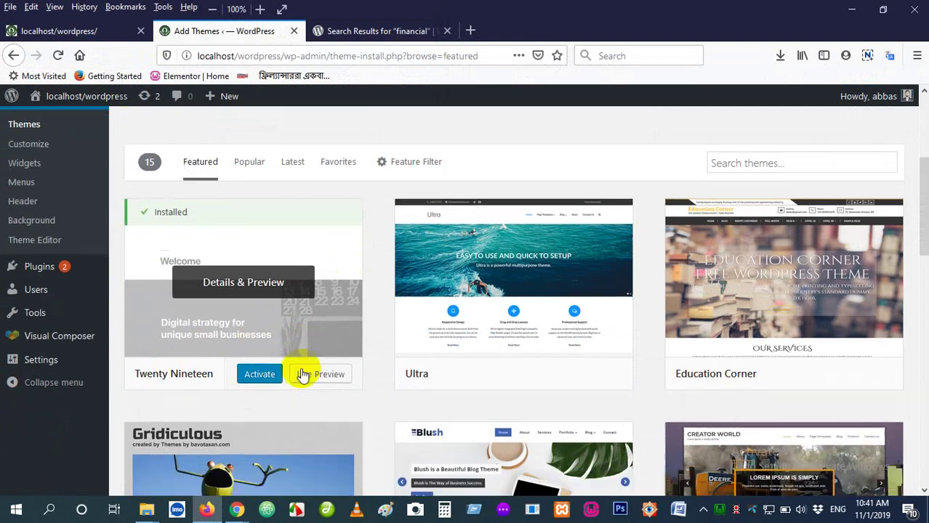
pyautogui.scroll(-3, 690, 321)
pyautogui.scroll(-3, 265, 338)
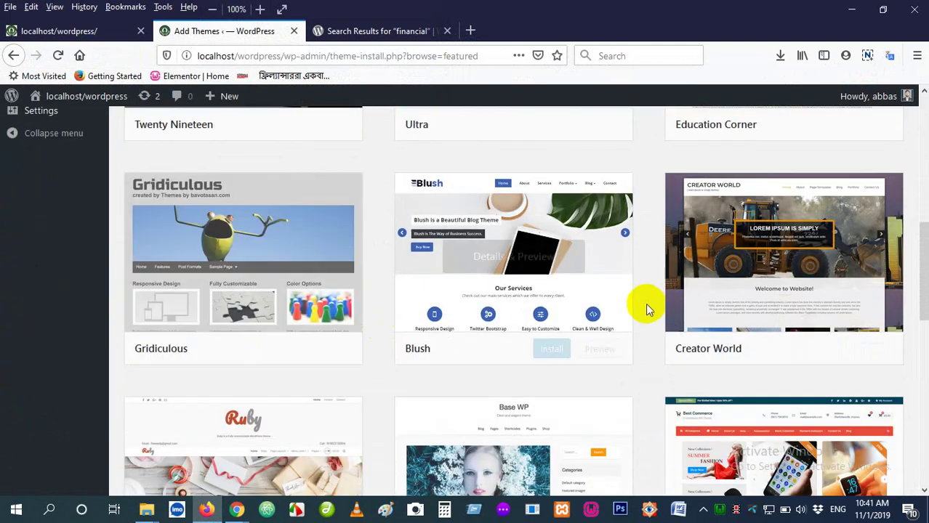
pyautogui.scroll(-3, 646, 306)
pyautogui.scroll(-3, 387, 370)
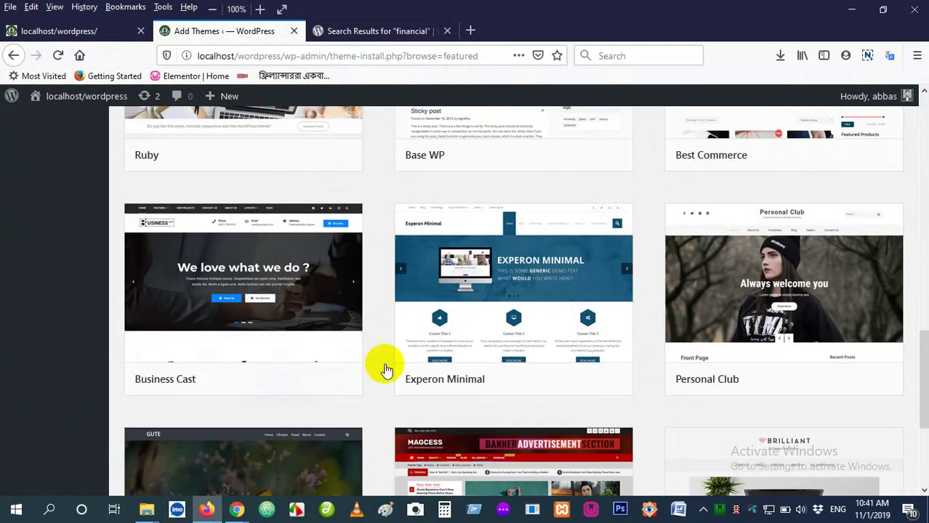
pyautogui.scroll(-4, 690, 315)
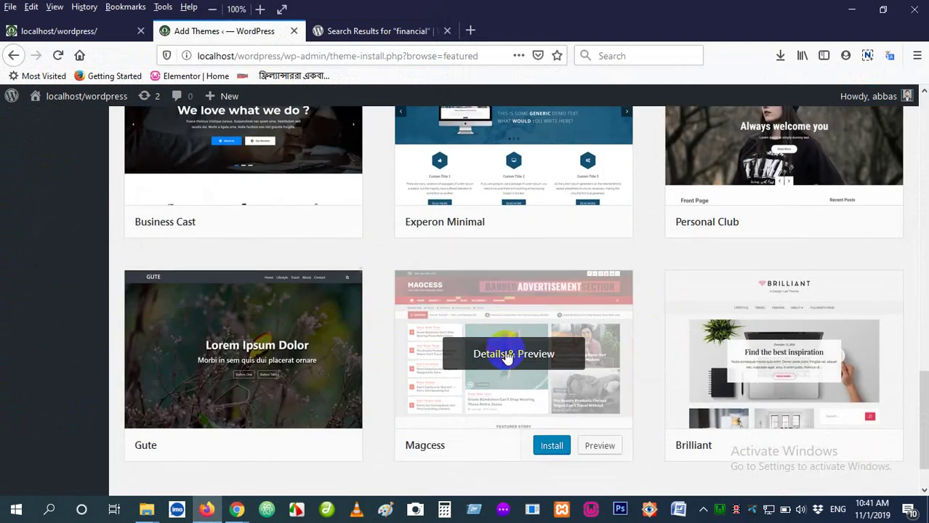
pyautogui.scroll(-2, 516, 356)
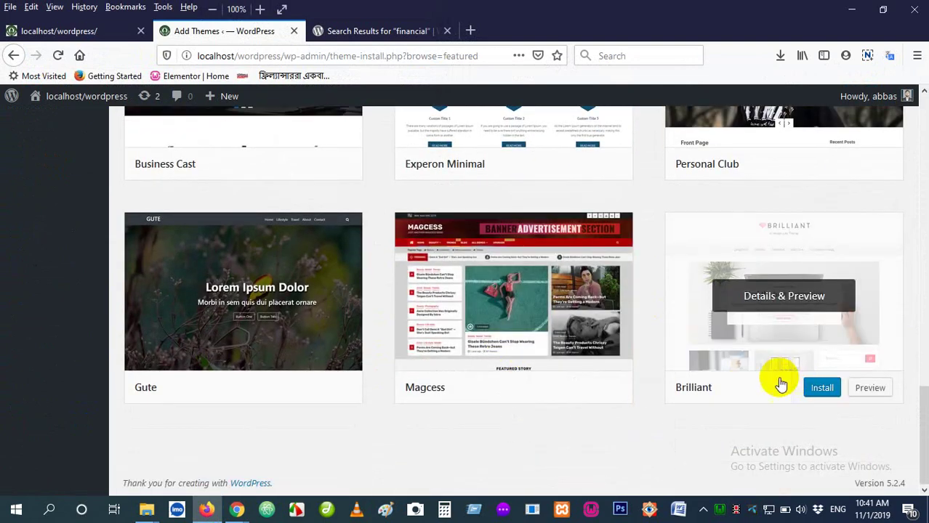
pyautogui.scroll(5, 316, 407)
pyautogui.scroll(5, 316, 400)
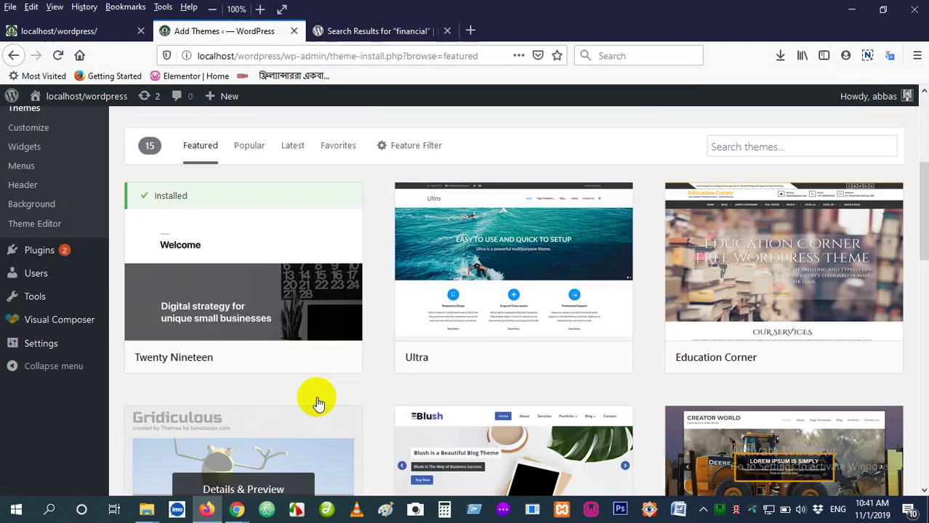
pyautogui.scroll(5, 316, 396)
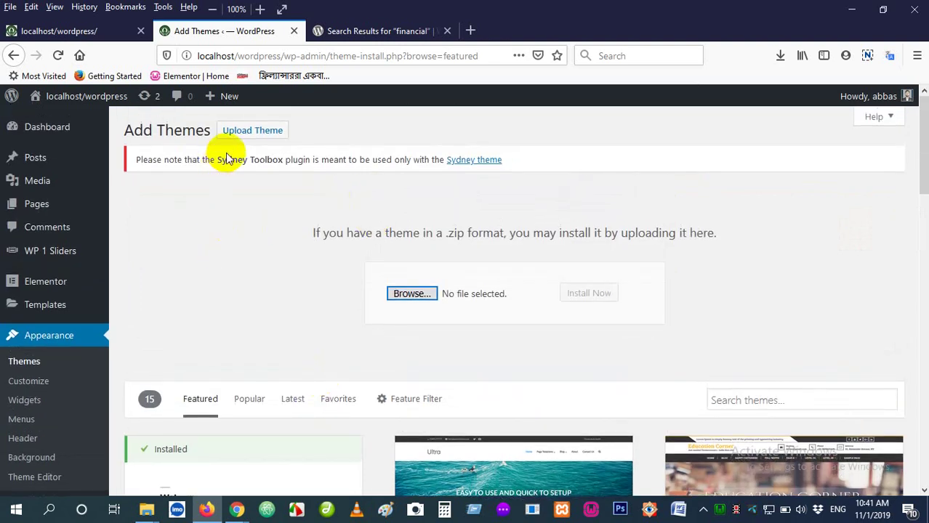
# Collapse the upload box, browse the grid again, and reopen the theme zip upload form.
pyautogui.click(249, 133)
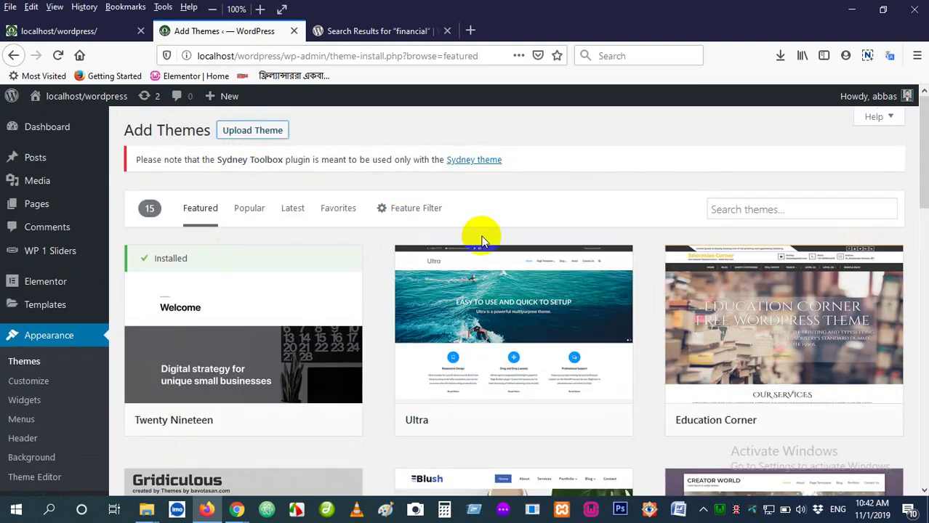
pyautogui.scroll(-3, 303, 321)
pyautogui.scroll(-2, 559, 319)
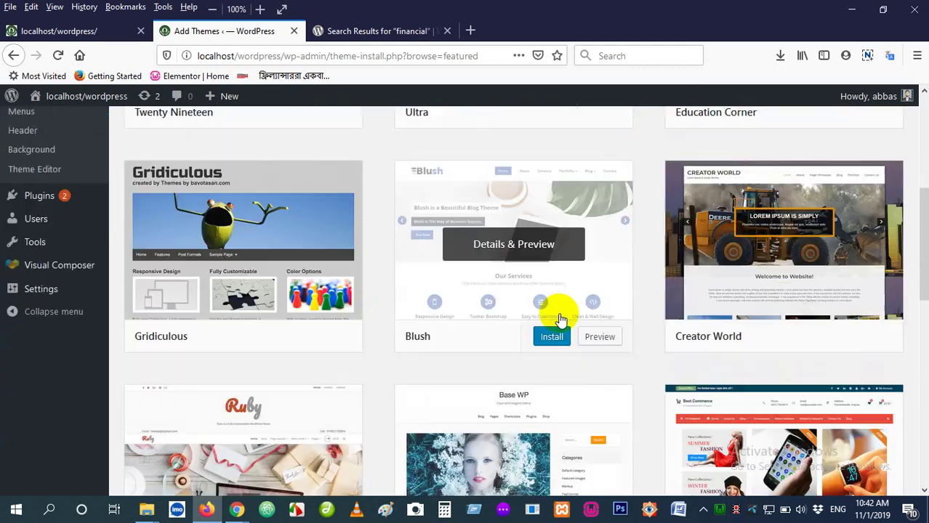
pyautogui.scroll(-2, 559, 319)
pyautogui.scroll(-2, 559, 319)
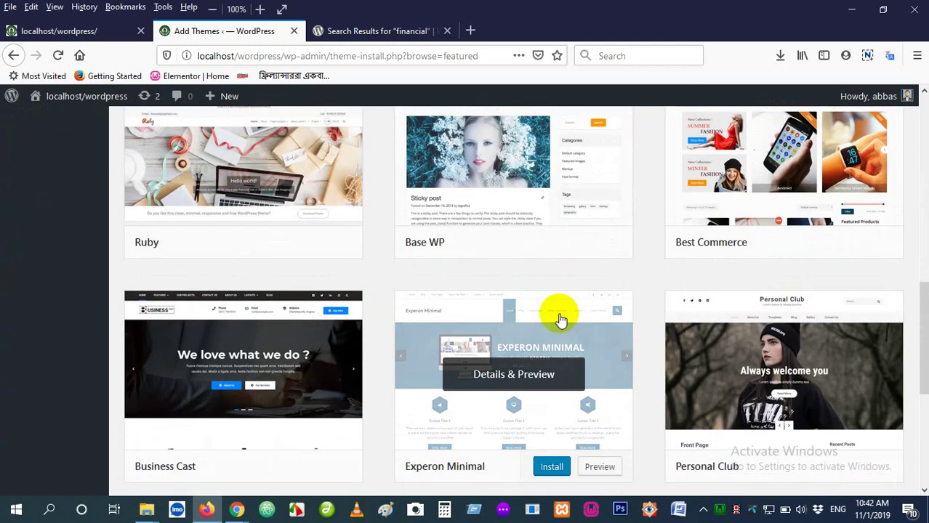
pyautogui.scroll(-4, 559, 320)
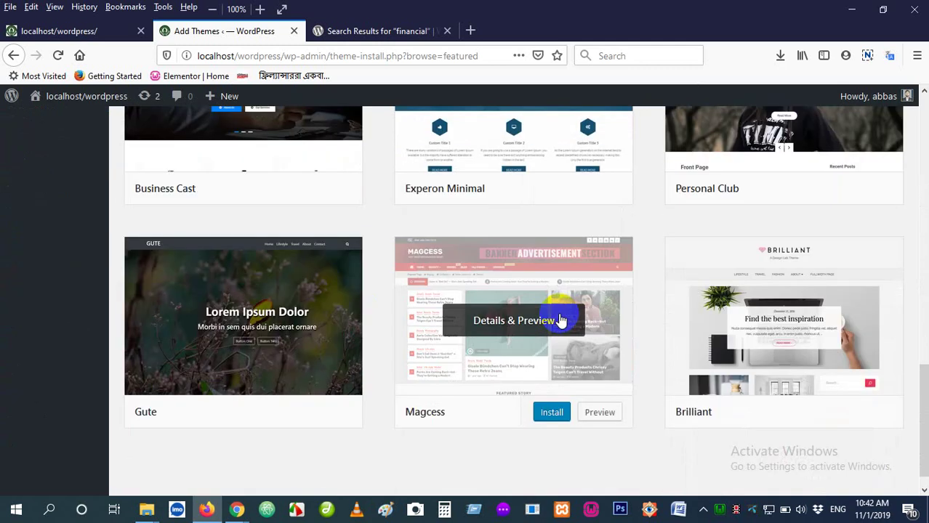
pyautogui.scroll(10, 559, 296)
pyautogui.scroll(4, 407, 218)
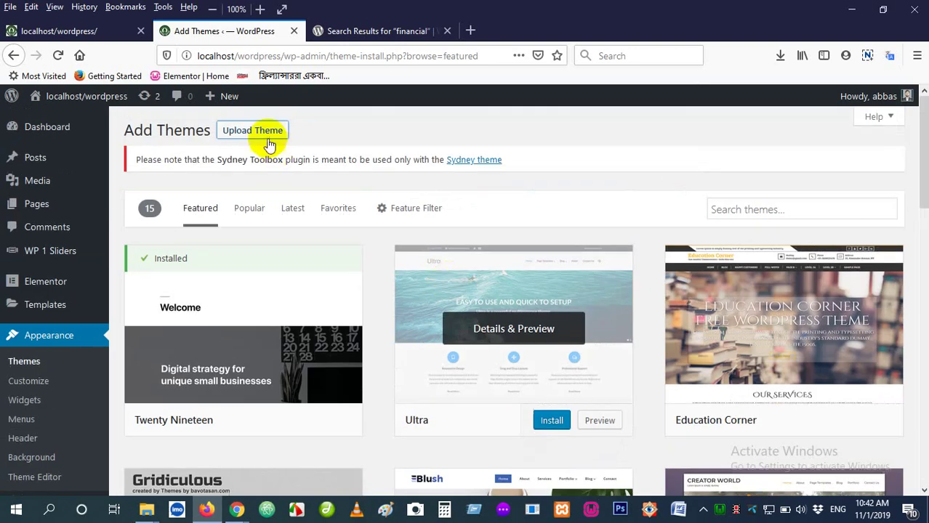
pyautogui.click(274, 138)
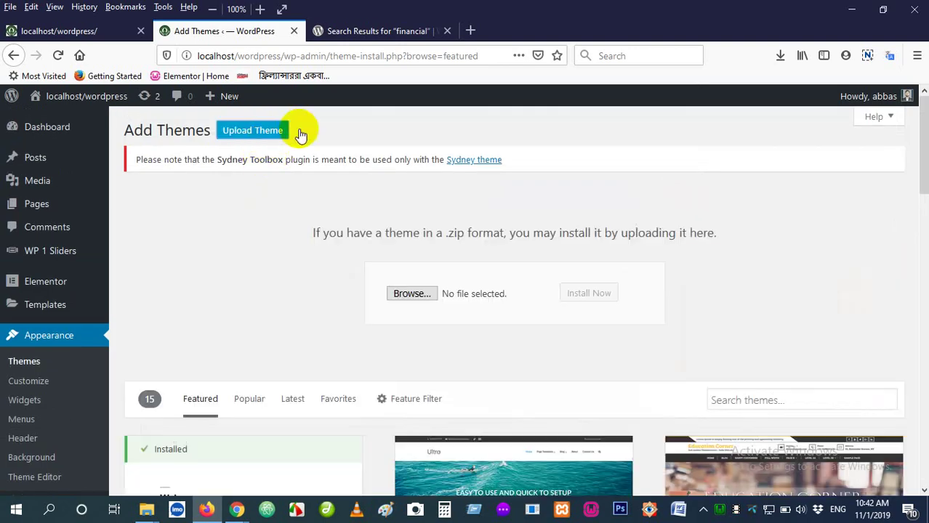
# Install online-consulting.1.0.zip from Downloads, then go to Appearance > Themes after the failure notice.
pyautogui.click(411, 295)
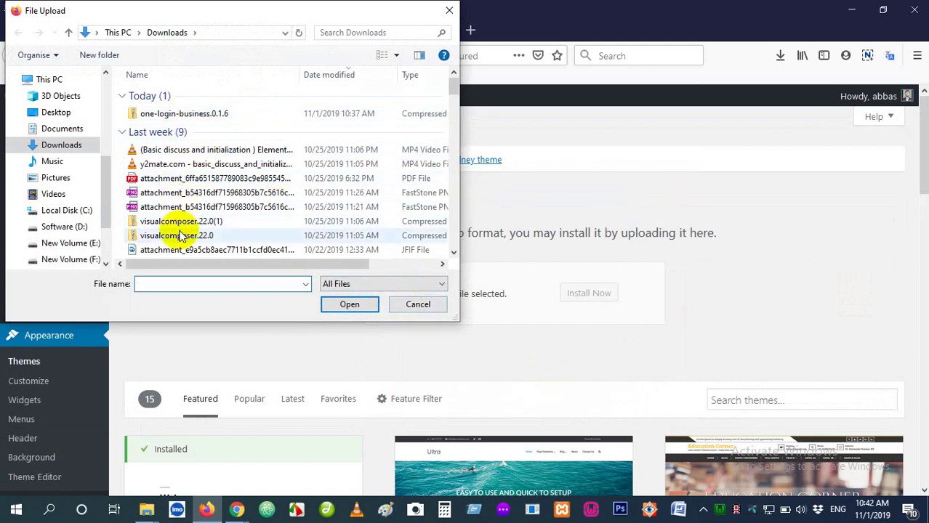
pyautogui.click(218, 152)
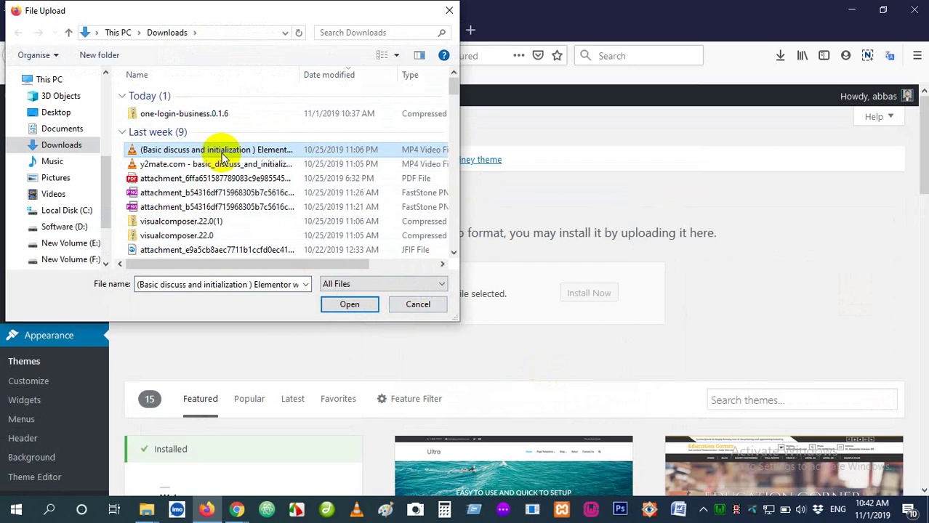
pyautogui.press('o')
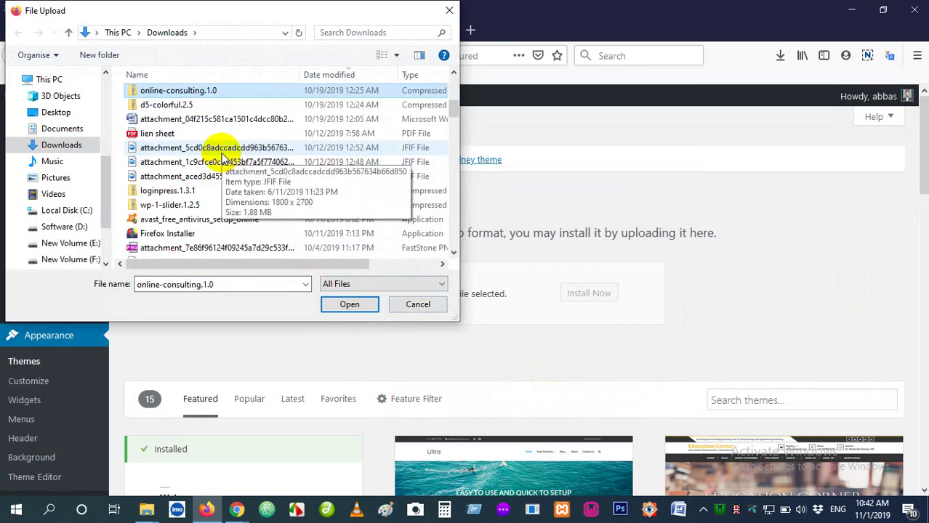
pyautogui.click(350, 305)
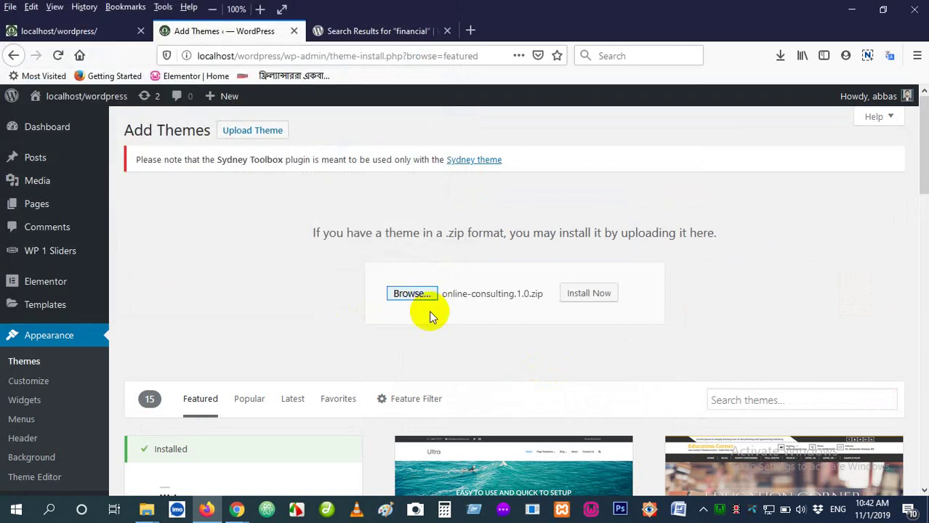
pyautogui.click(604, 302)
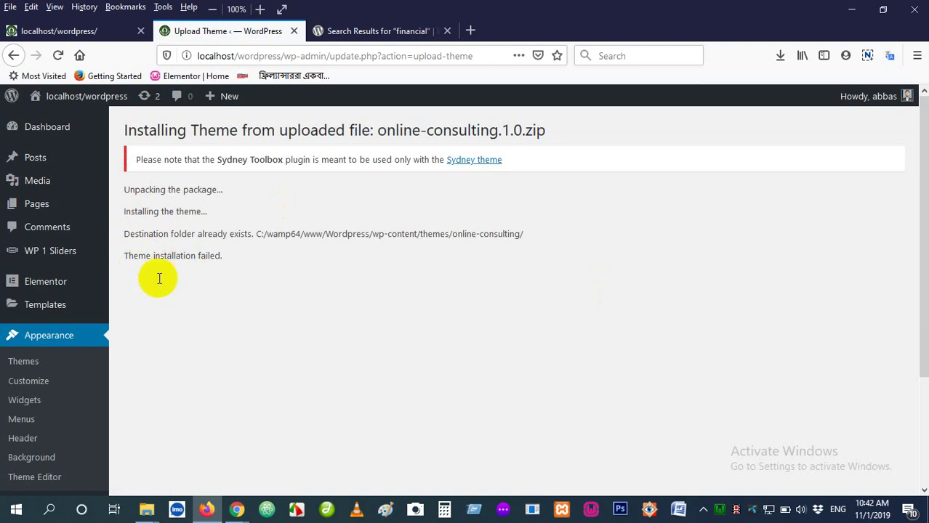
pyautogui.click(58, 339)
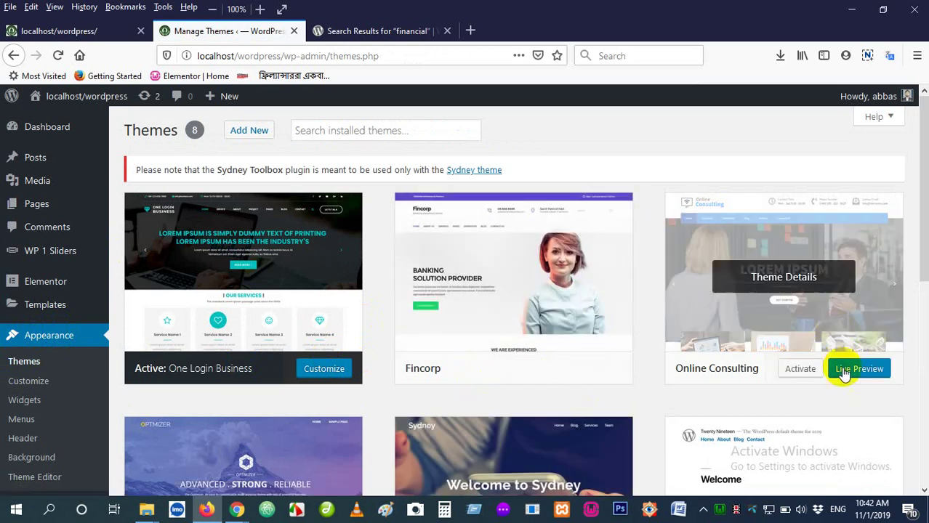
pyautogui.moveTo(783, 320)
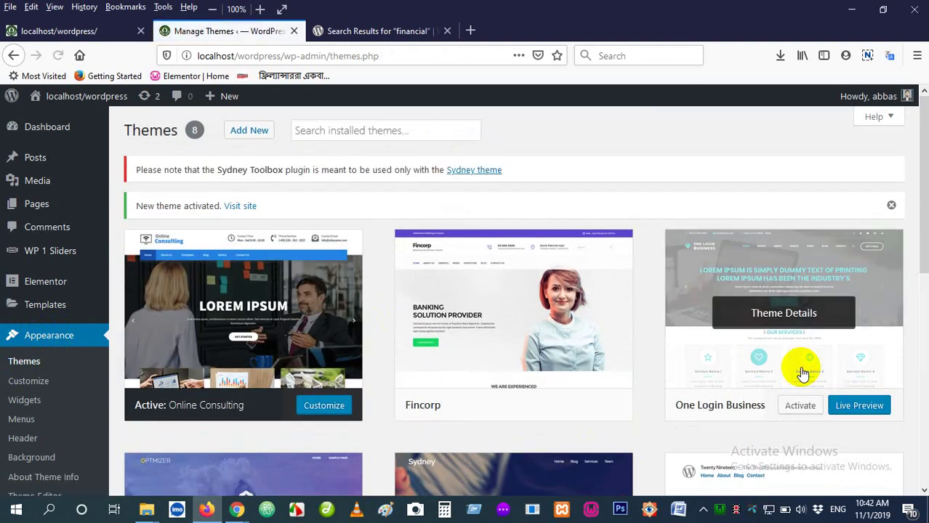
# Reload the localhost/wordpress homepage and scroll through it in the new Online Consulting theme.
pyautogui.click(129, 30)
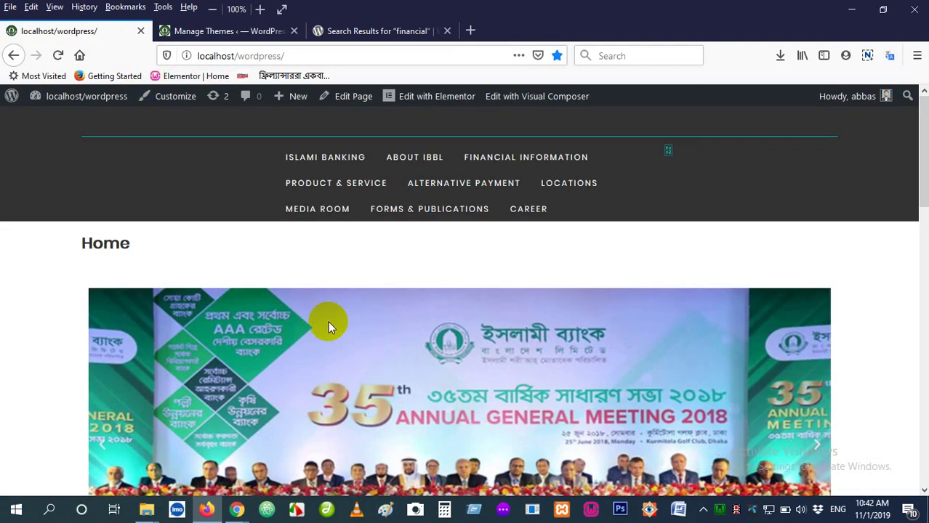
pyautogui.press('F5')
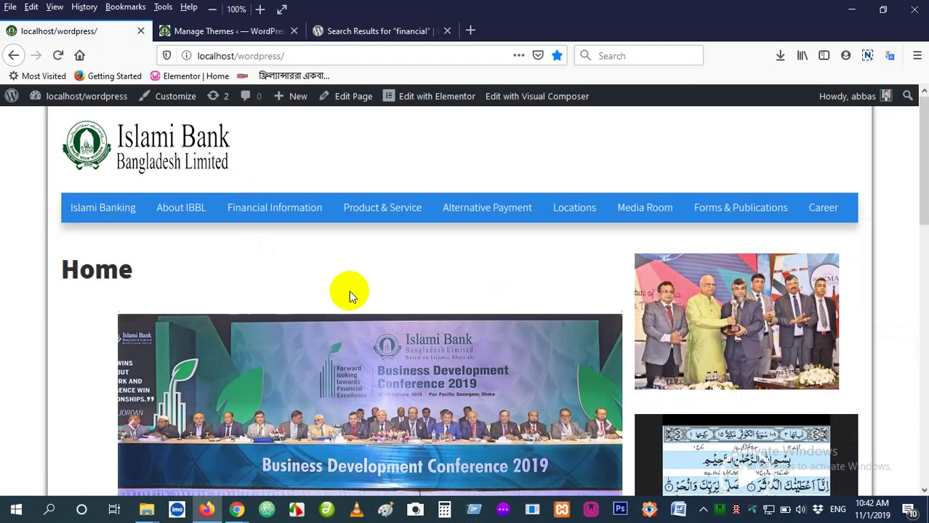
pyautogui.scroll(-3, 348, 292)
pyautogui.scroll(-3, 351, 296)
pyautogui.scroll(-3, 350, 297)
pyautogui.scroll(-3, 350, 294)
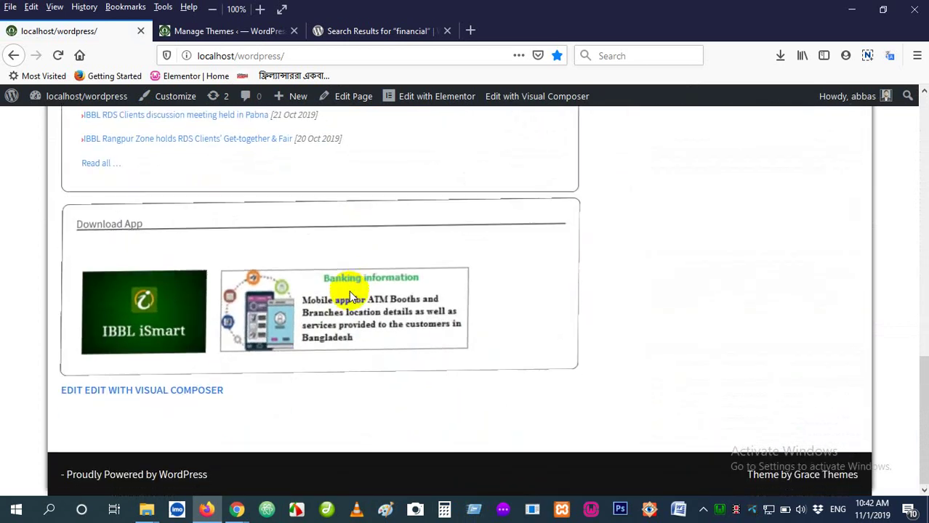
pyautogui.scroll(5, 349, 291)
pyautogui.scroll(3, 349, 291)
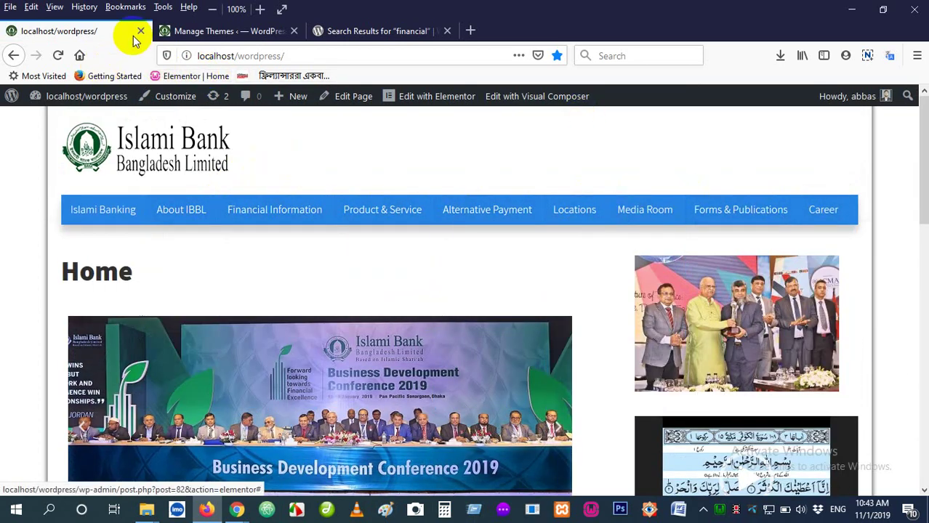
# Return to the Manage Themes page and open Appearance > Customize.
pyautogui.click(250, 42)
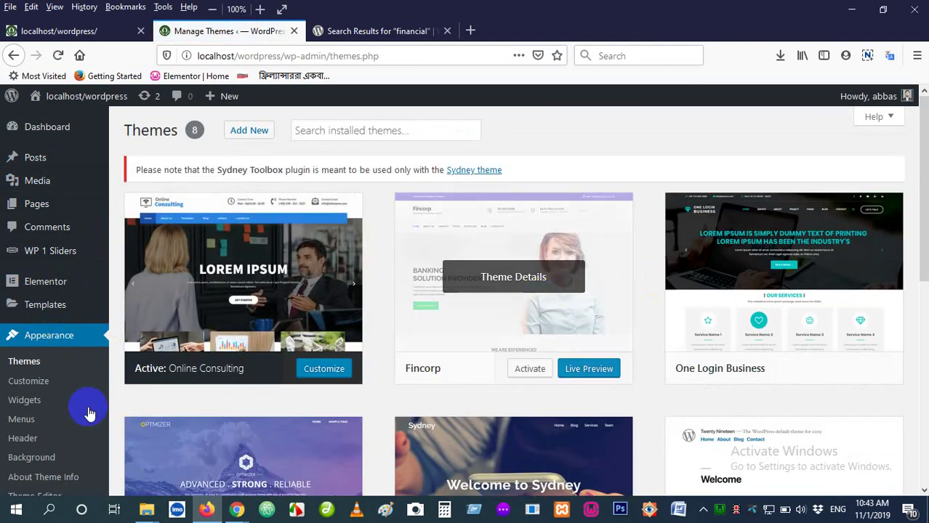
pyautogui.scroll(-3, 155, 318)
pyautogui.scroll(-1, 149, 321)
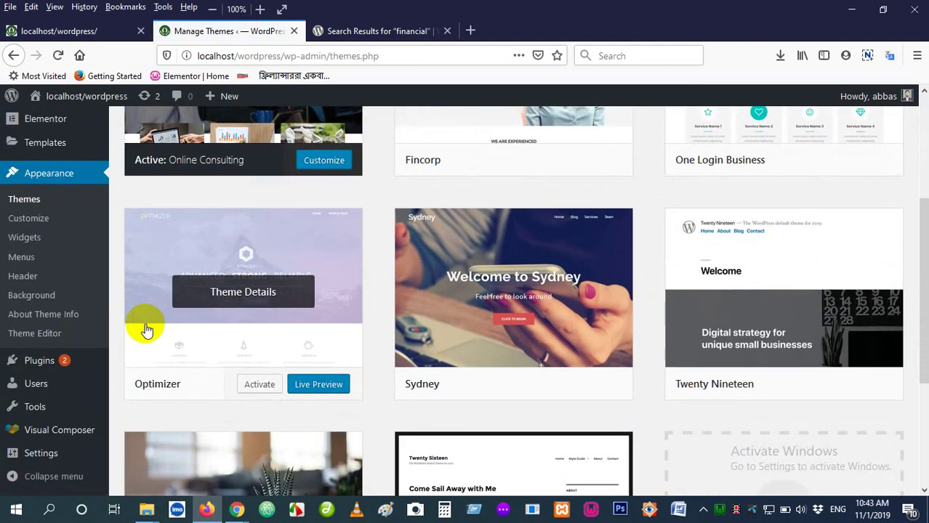
pyautogui.scroll(3, 116, 312)
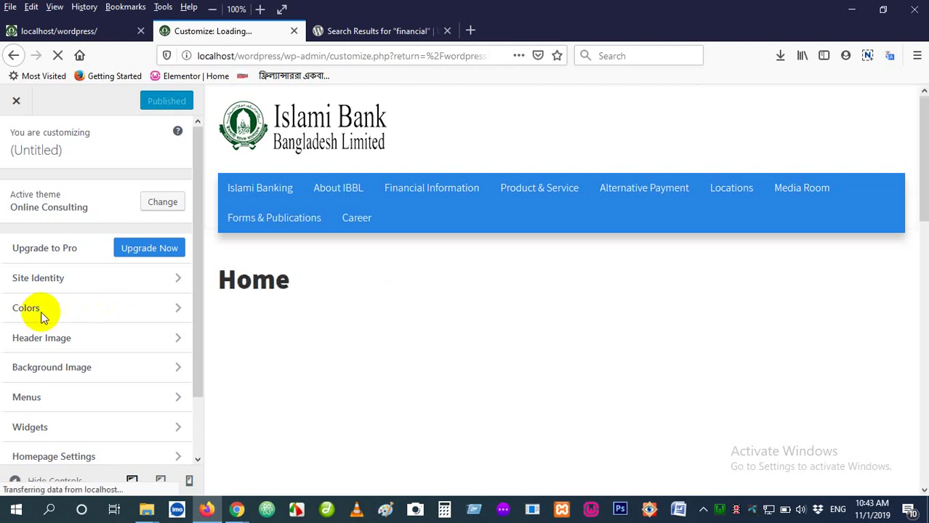
# Open Site Identity, showing the Islami Bank logo with empty Site Title and Tagline.
pyautogui.scroll(-2, 109, 239)
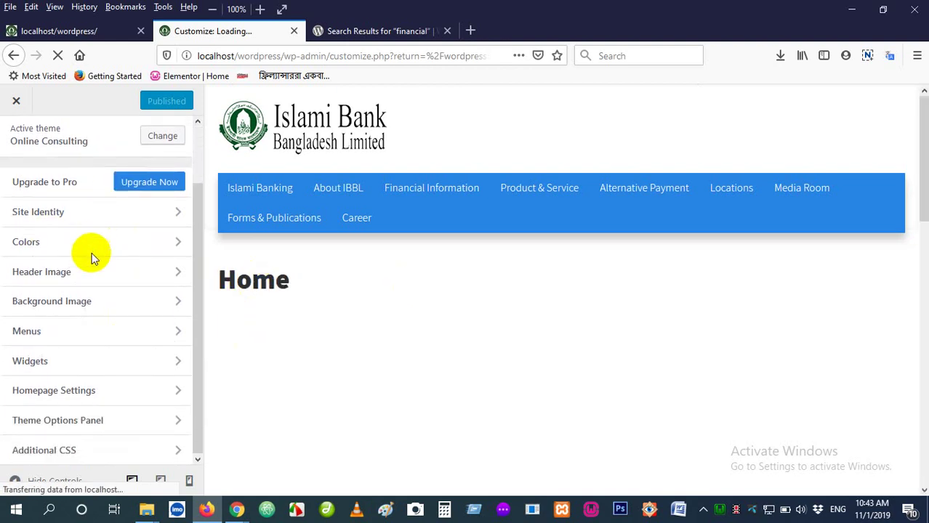
pyautogui.scroll(2, 56, 276)
pyautogui.scroll(-2, 56, 341)
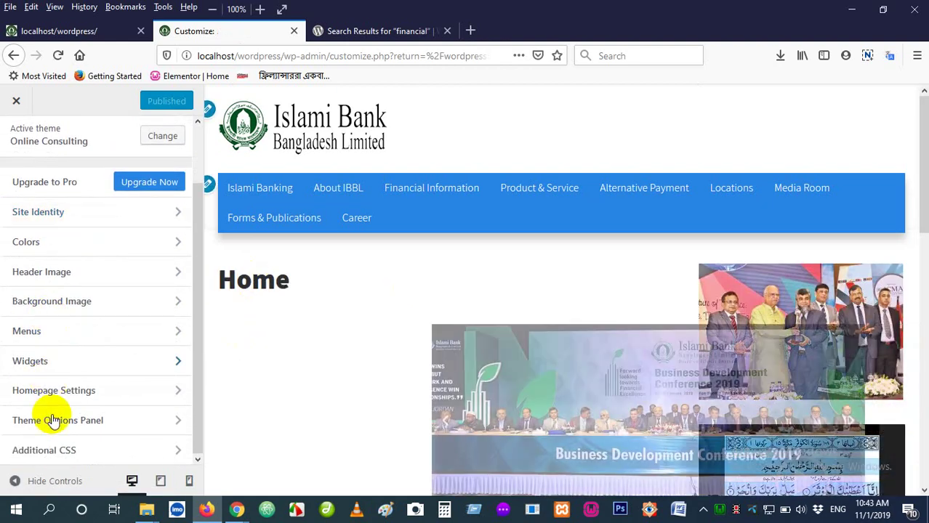
pyautogui.click(50, 214)
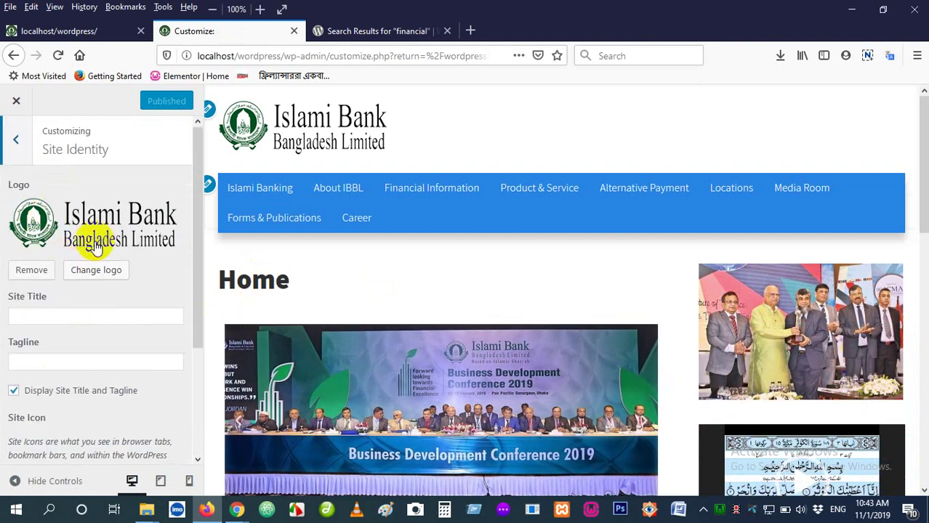
pyautogui.scroll(-1, 102, 226)
pyautogui.scroll(1, 127, 210)
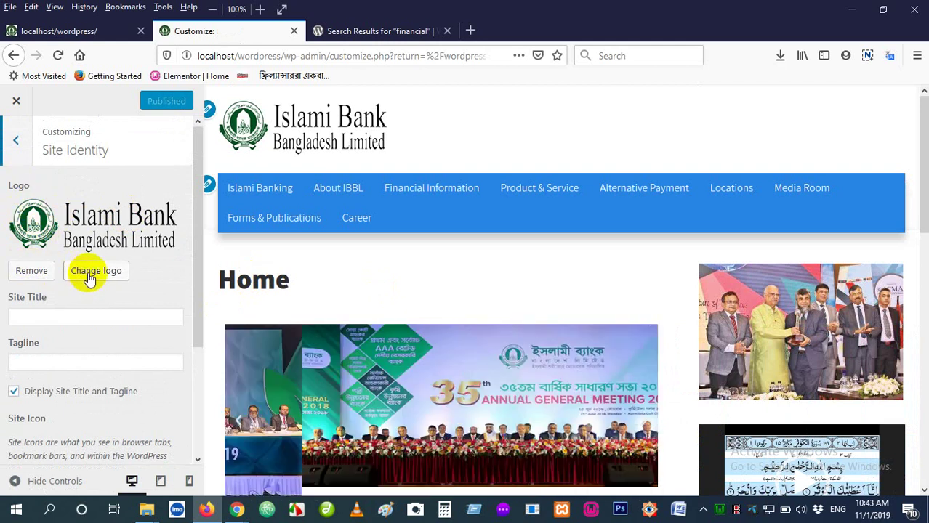
pyautogui.scroll(-2, 76, 275)
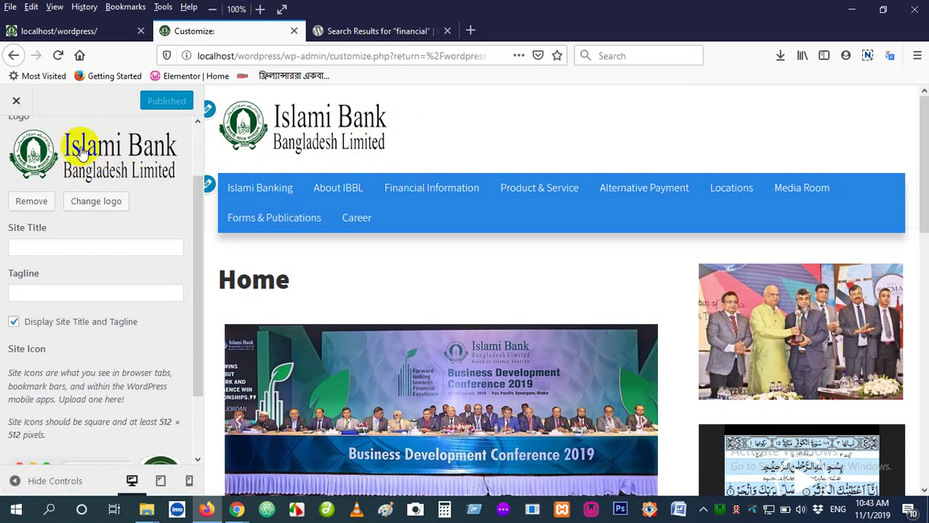
pyautogui.click(46, 245)
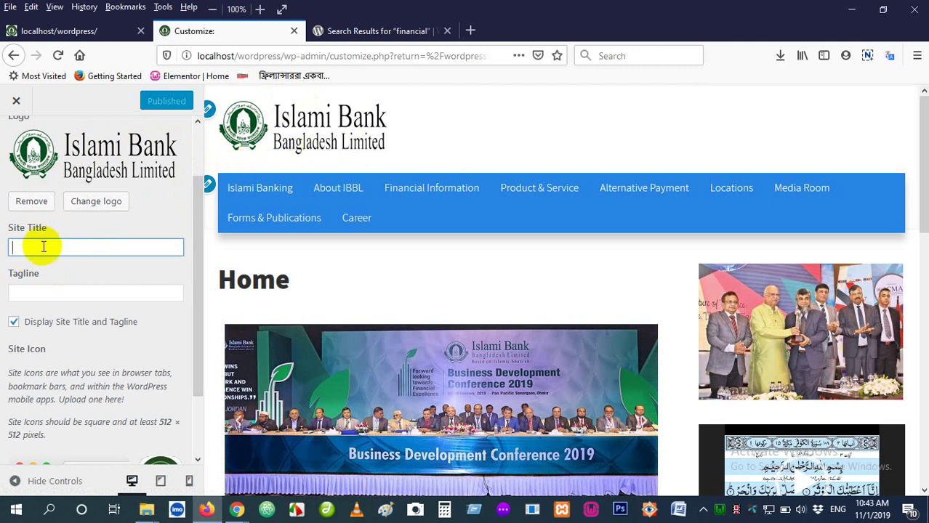
# Enter 'Islami Bank Bangladesh Limited' as the site title.
pyautogui.write('ij')
pyautogui.press('BackSpace')
pyautogui.press('BackSpace')
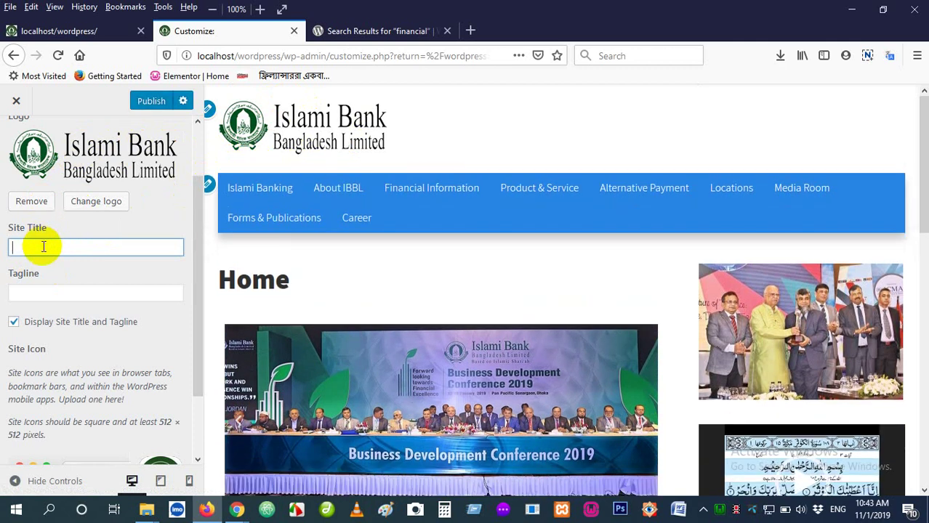
pyautogui.write('Islami Bank')
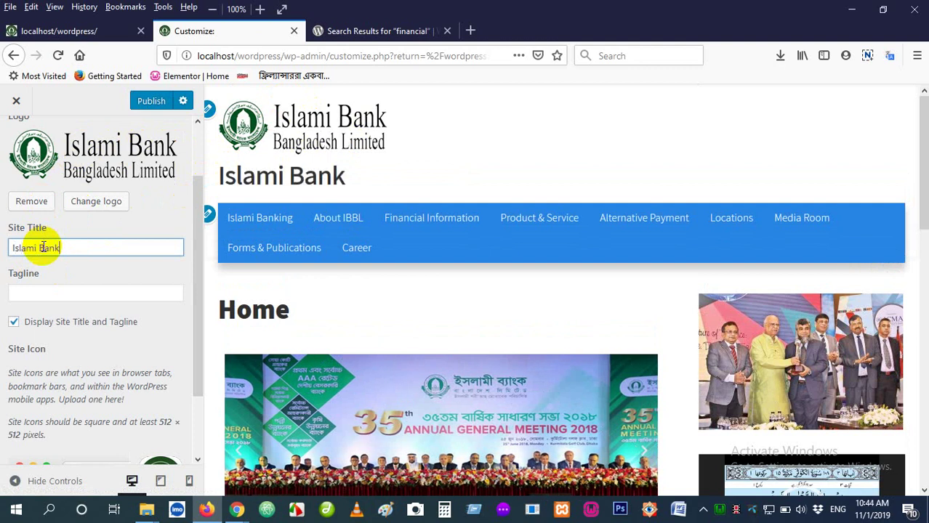
pyautogui.write('mng')
pyautogui.press('BackSpace')
pyautogui.press('BackSpace')
pyautogui.press('BackSpace')
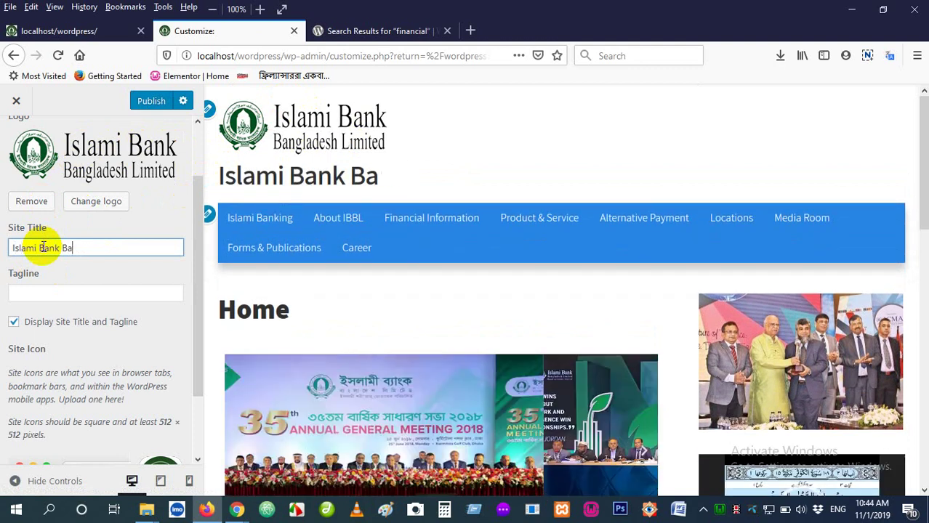
pyautogui.write('ladesh Lit')
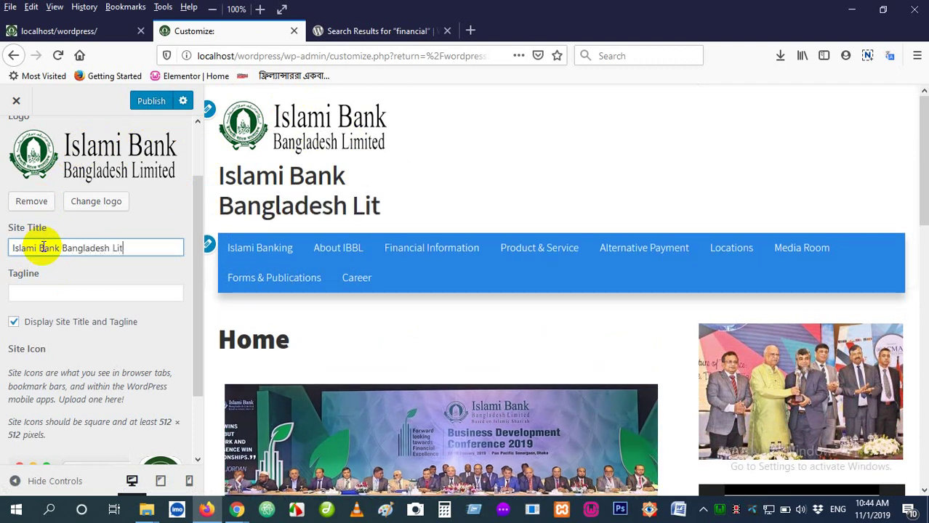
pyautogui.write('mite')
pyautogui.write('d')
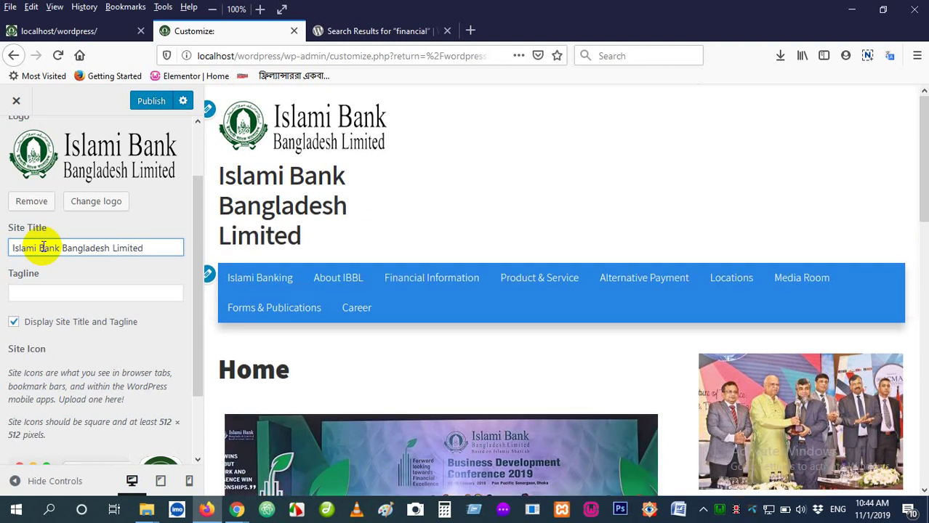
# Set the tagline to 'Based of Islamic Shari'ah', publish, and view the live site.
pyautogui.click(44, 292)
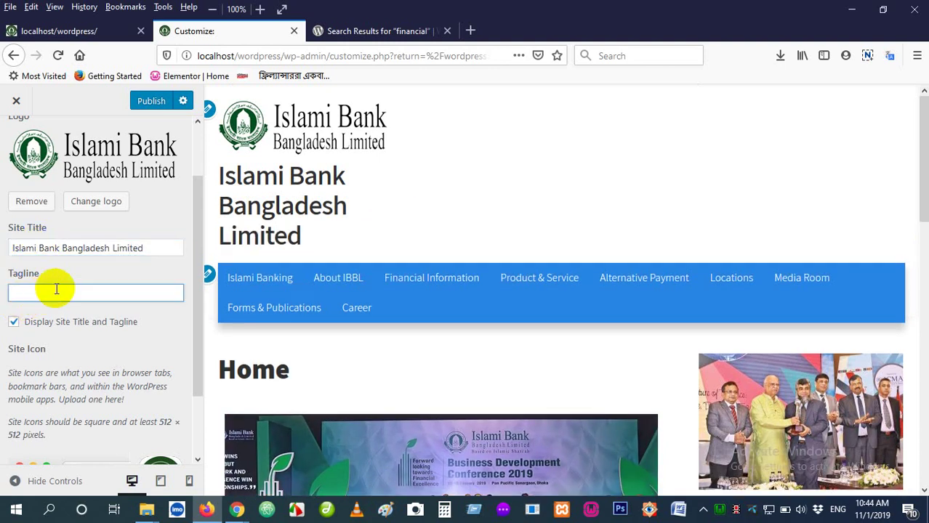
pyautogui.write('bAs')
pyautogui.press('BackSpace')
pyautogui.press('BackSpace')
pyautogui.press('BackSpace')
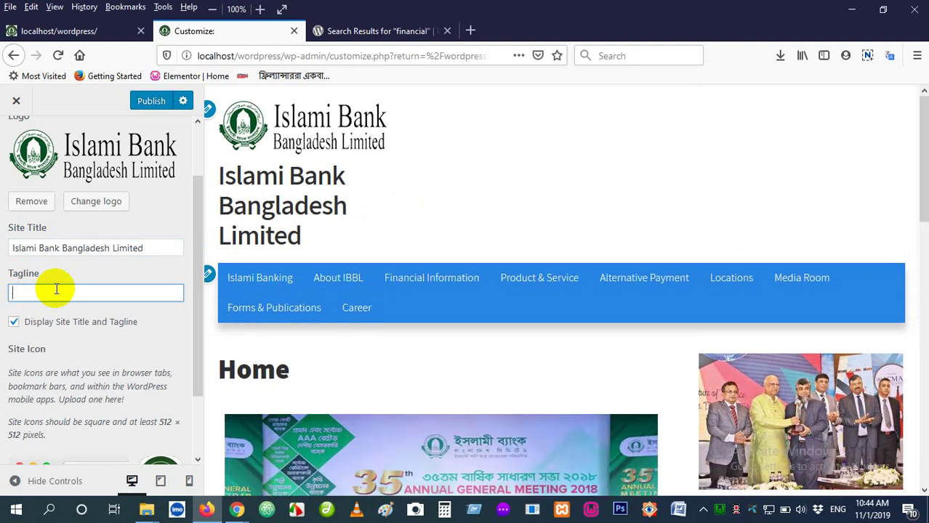
pyautogui.write('Based of Isla')
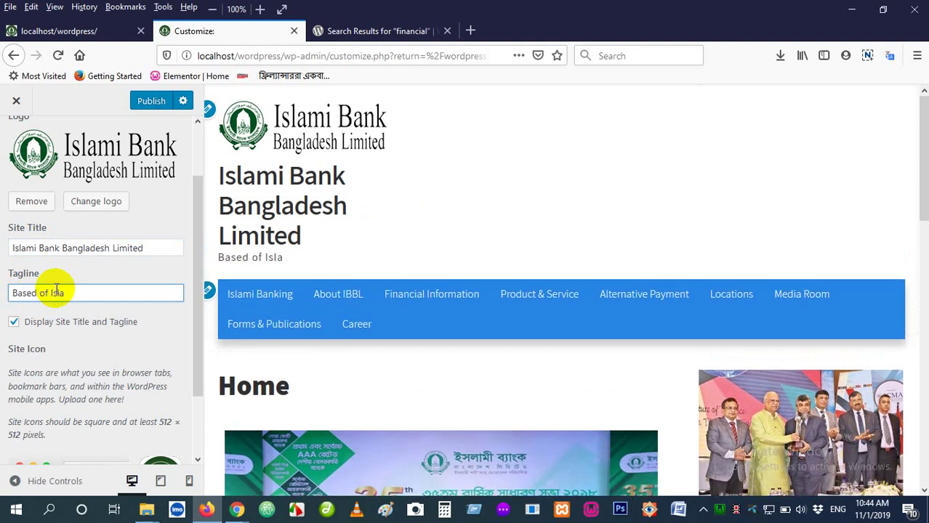
pyautogui.write("mic Shari'a")
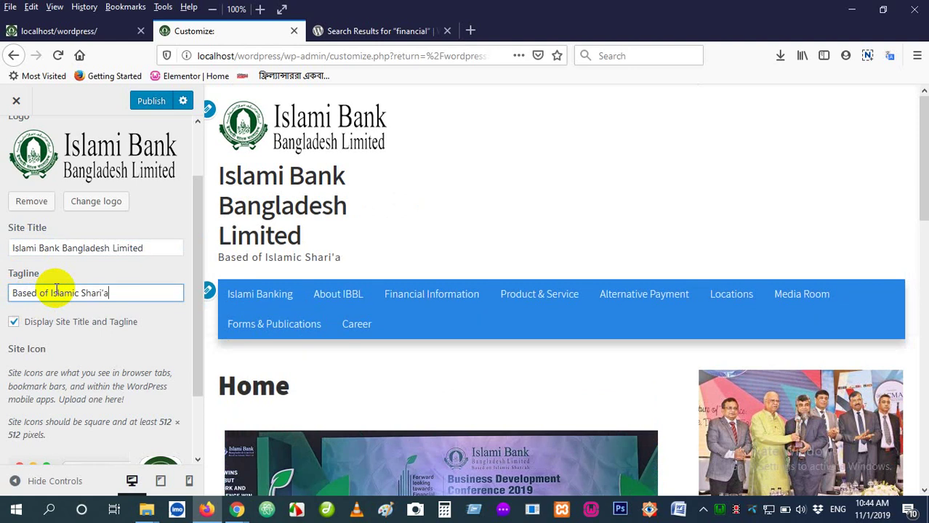
pyautogui.write('s')
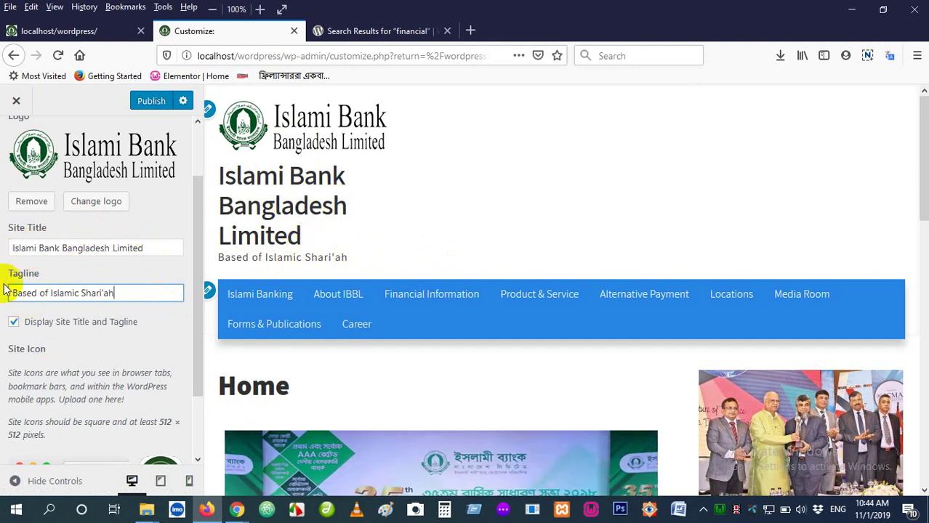
pyautogui.scroll(-2, 93, 332)
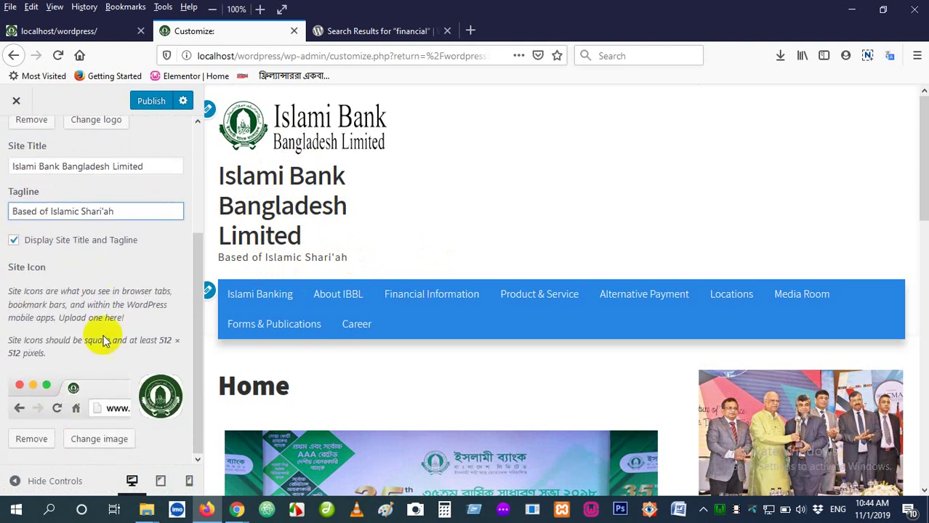
pyautogui.click(152, 101)
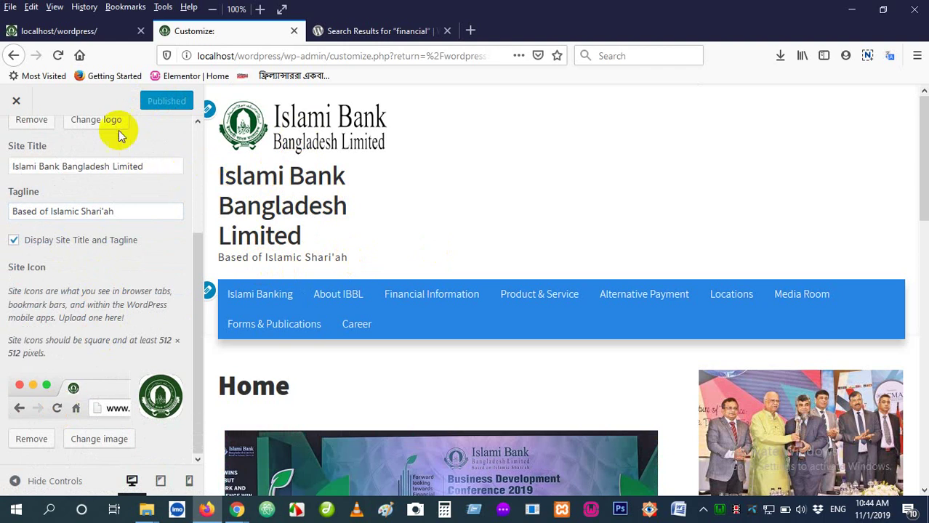
pyautogui.click(58, 30)
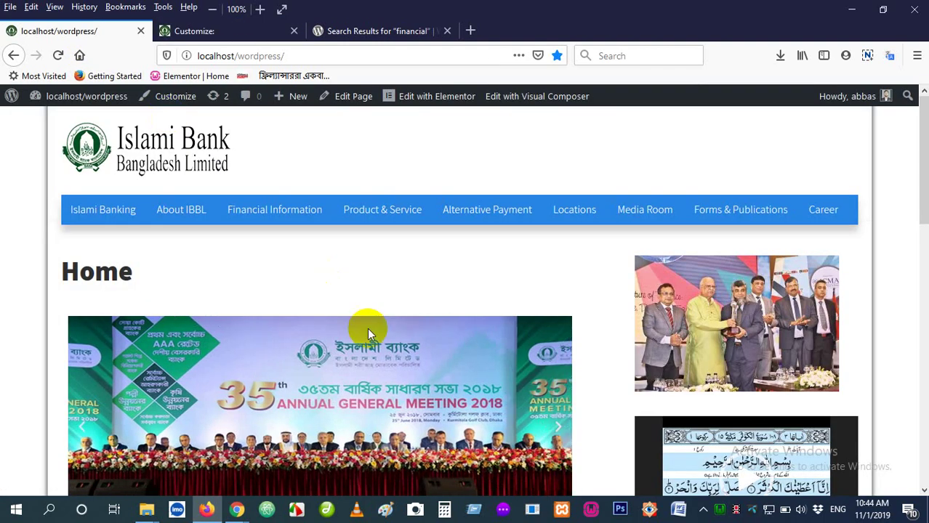
# After checking the live site, remove the site logo in the Customizer and publish.
pyautogui.press('F5')
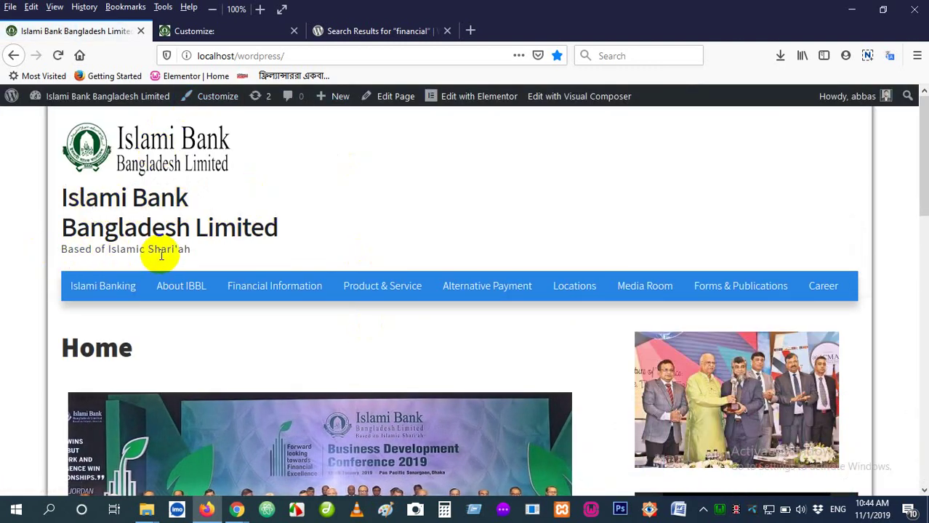
pyautogui.click(203, 30)
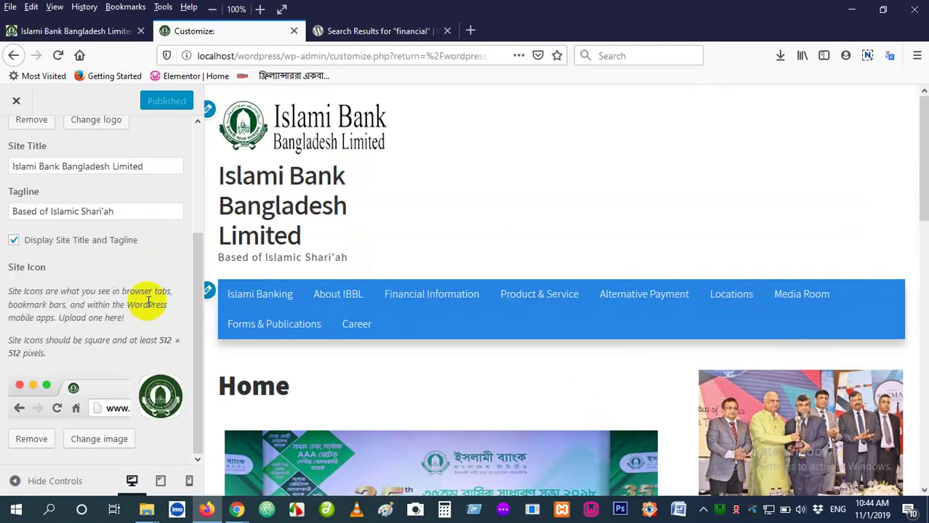
pyautogui.tripleClick(83, 168)
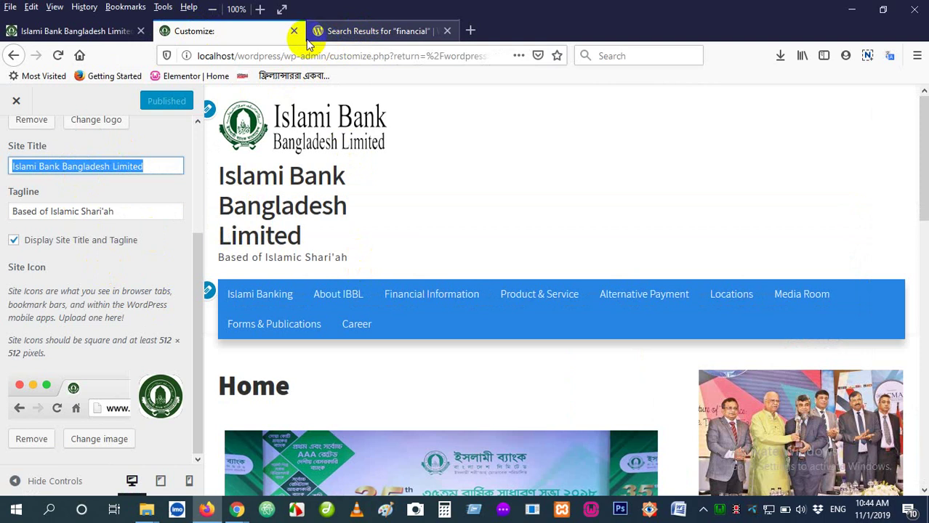
pyautogui.scroll(4, 90, 155)
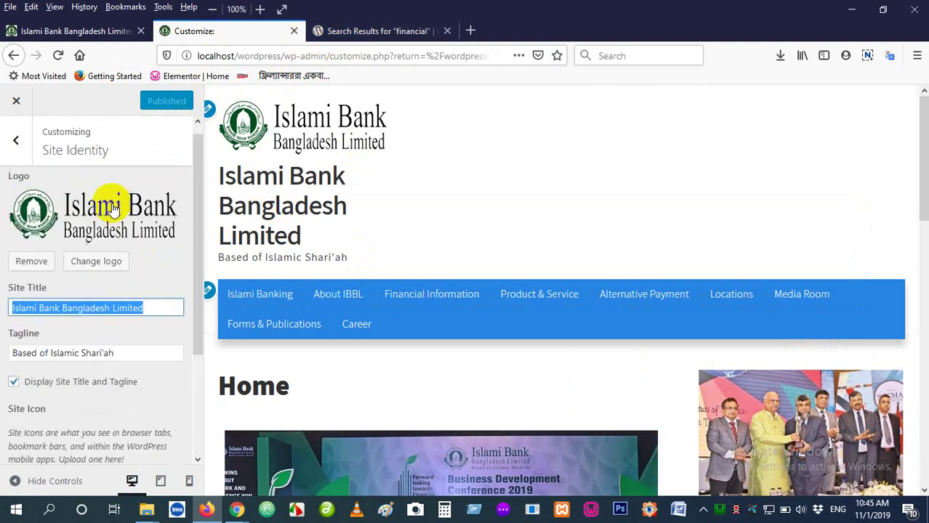
pyautogui.click(32, 270)
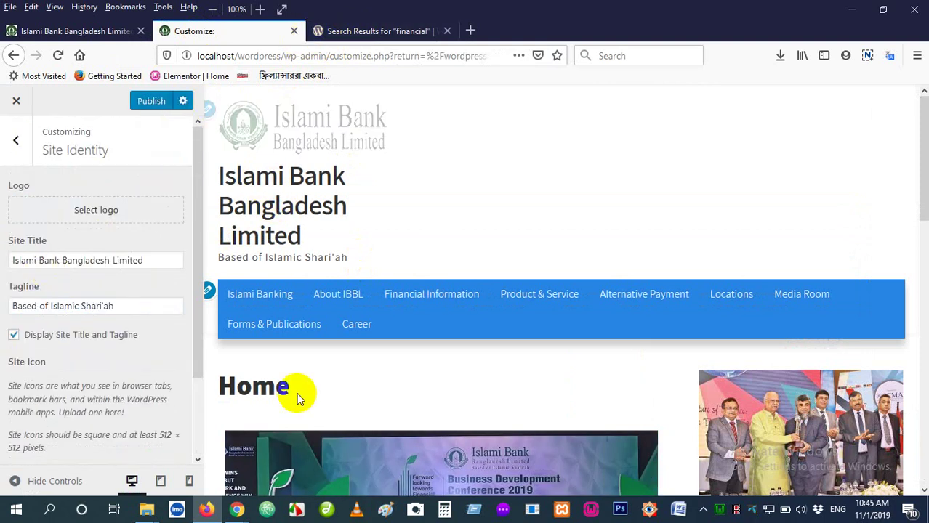
pyautogui.click(150, 102)
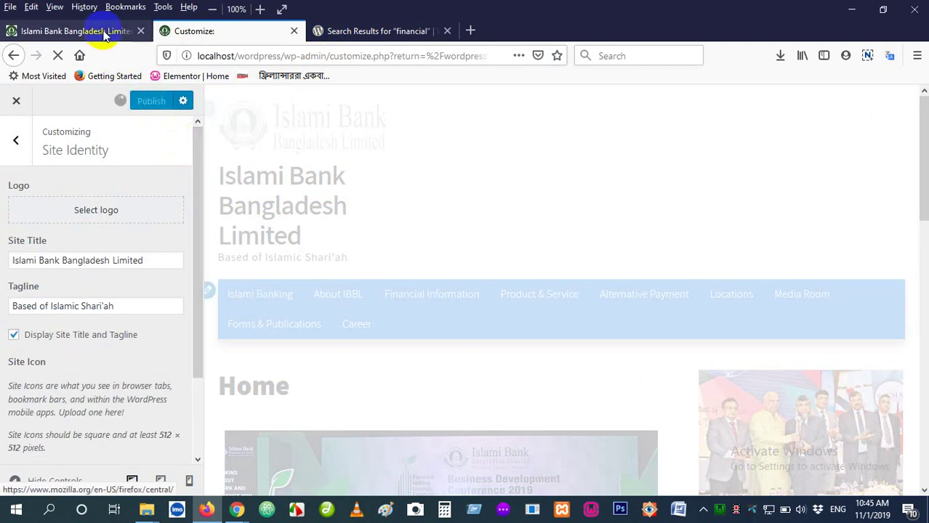
# Reload the live site to confirm the logo-free header, then return to the Customizer.
pyautogui.click(103, 33)
pyautogui.press('F5')
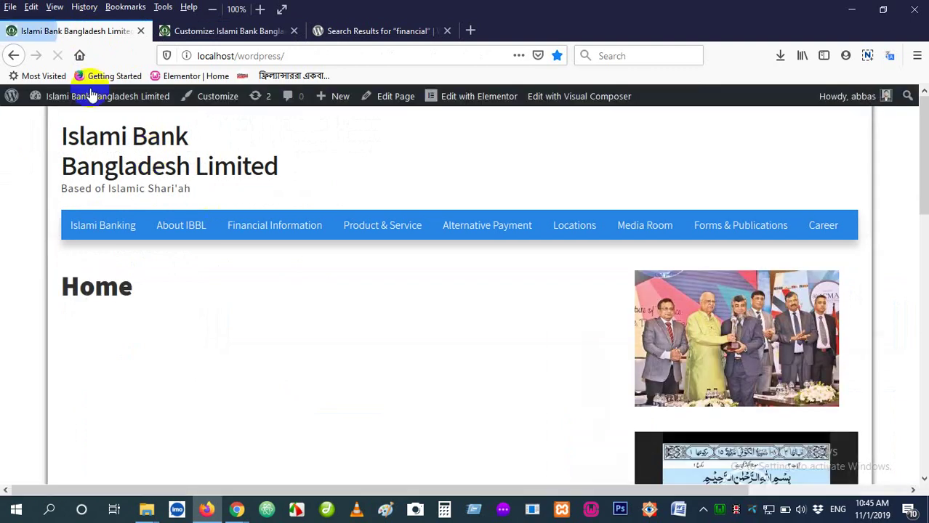
pyautogui.click(221, 31)
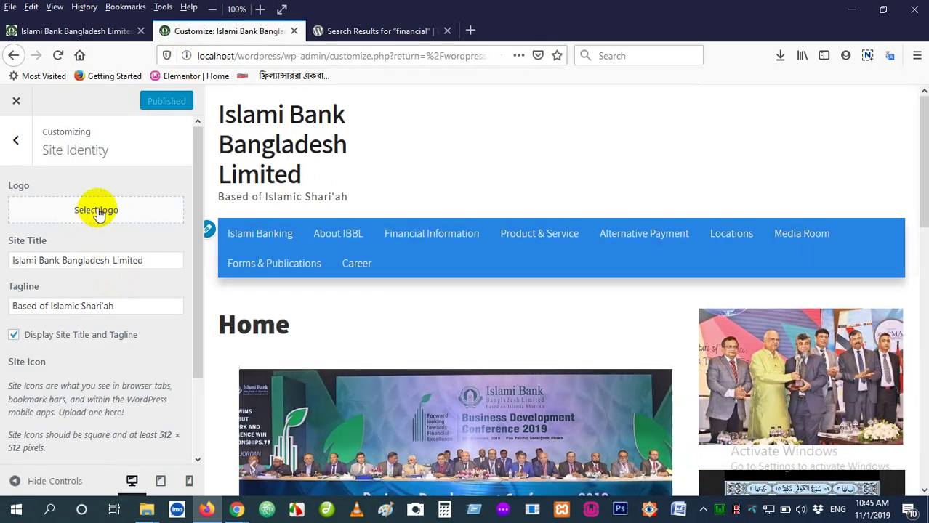
# Pick the IBBL_LOGO image from the Media Library as the logo, crop it, and publish.
pyautogui.click(93, 209)
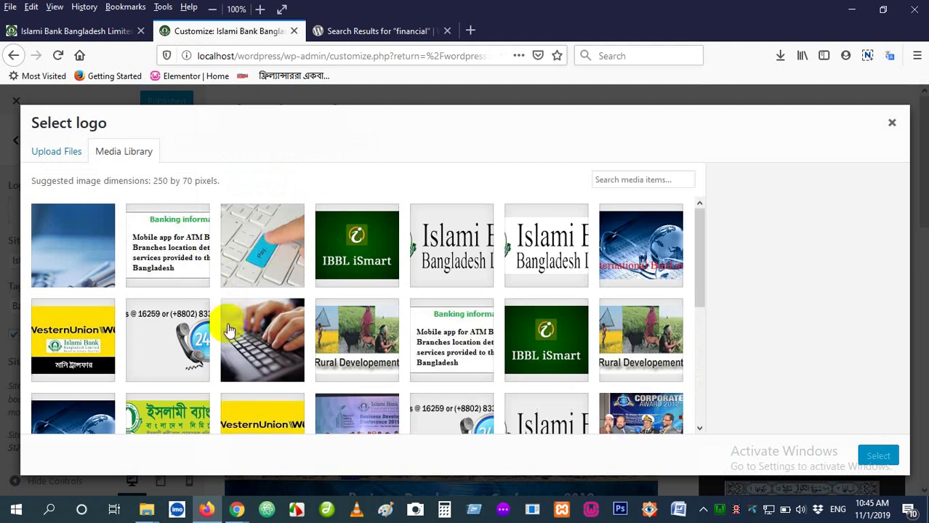
pyautogui.scroll(-2, 233, 327)
pyautogui.scroll(-3, 390, 386)
pyautogui.scroll(5, 407, 327)
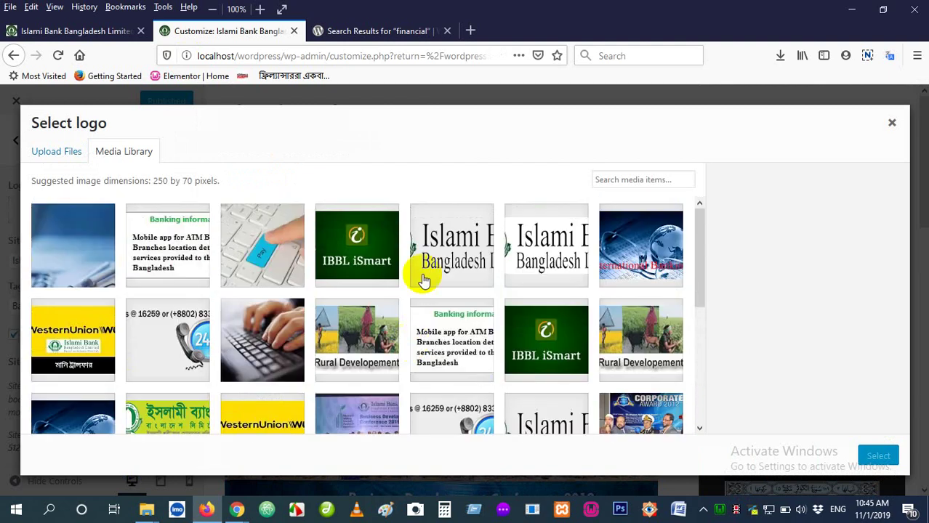
pyautogui.click(451, 239)
pyautogui.click(874, 454)
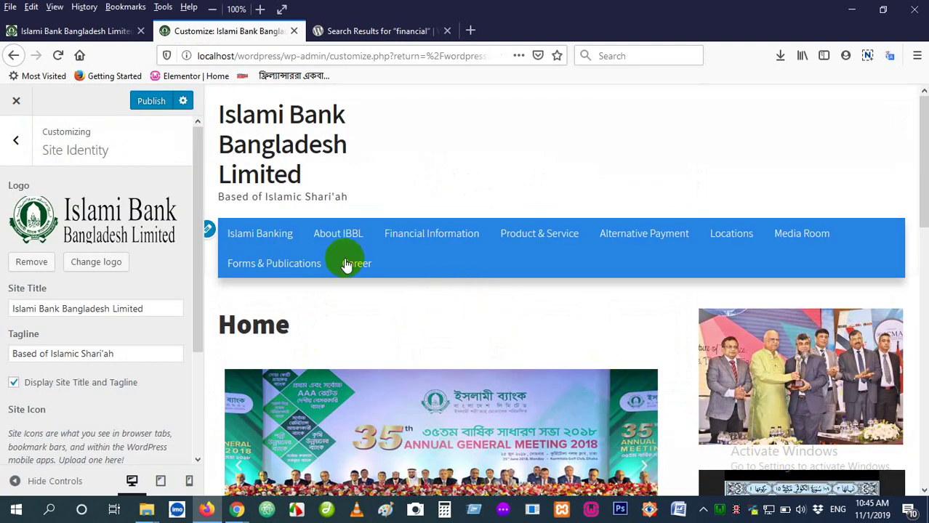
pyautogui.click(347, 264)
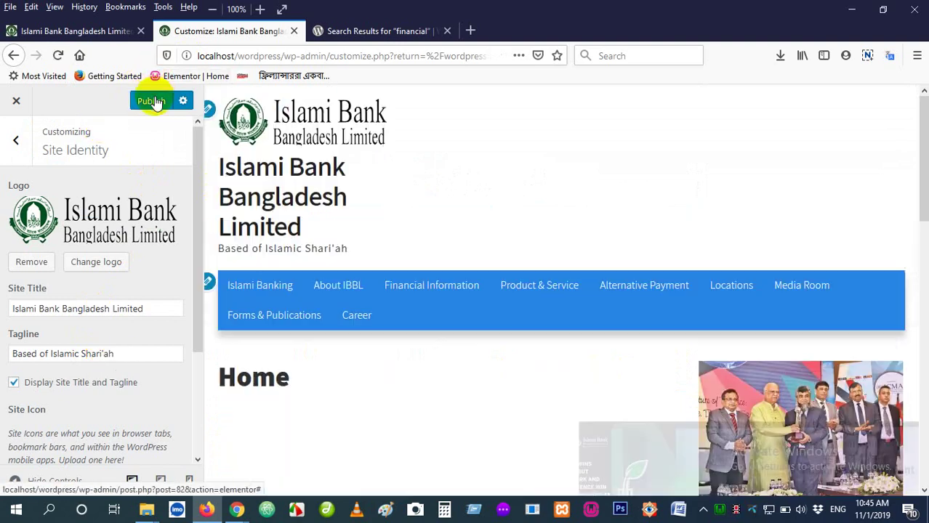
pyautogui.click(154, 101)
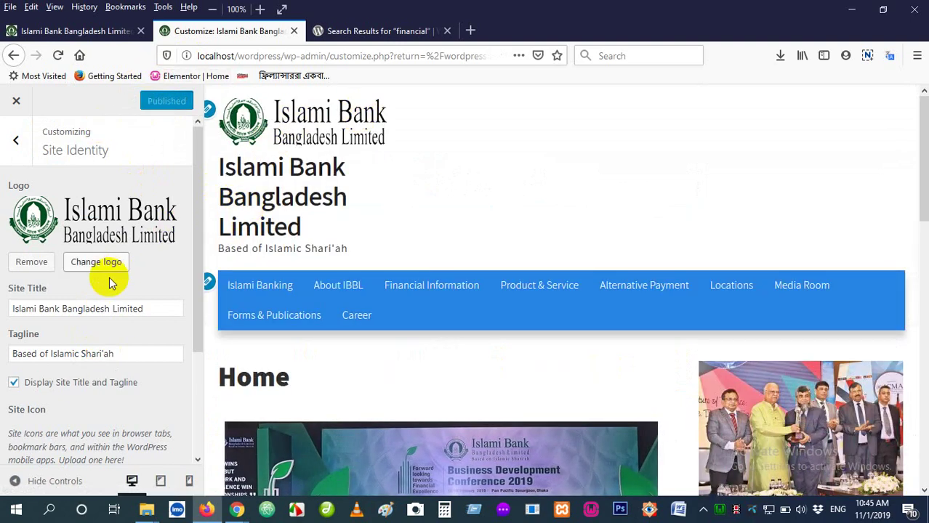
# After reloading the live site, delete both the Site Title and Tagline text in the Customizer.
pyautogui.click(109, 28)
pyautogui.moveTo(432, 285)
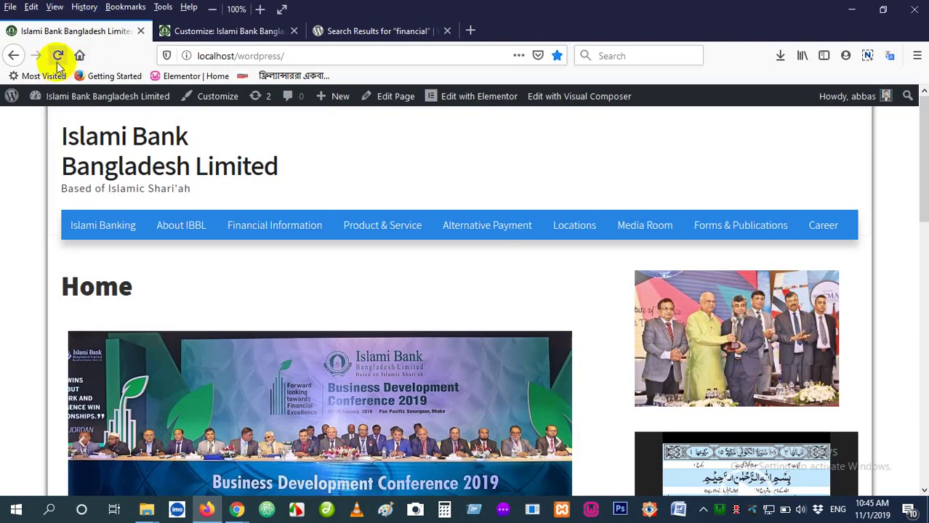
pyautogui.click(58, 56)
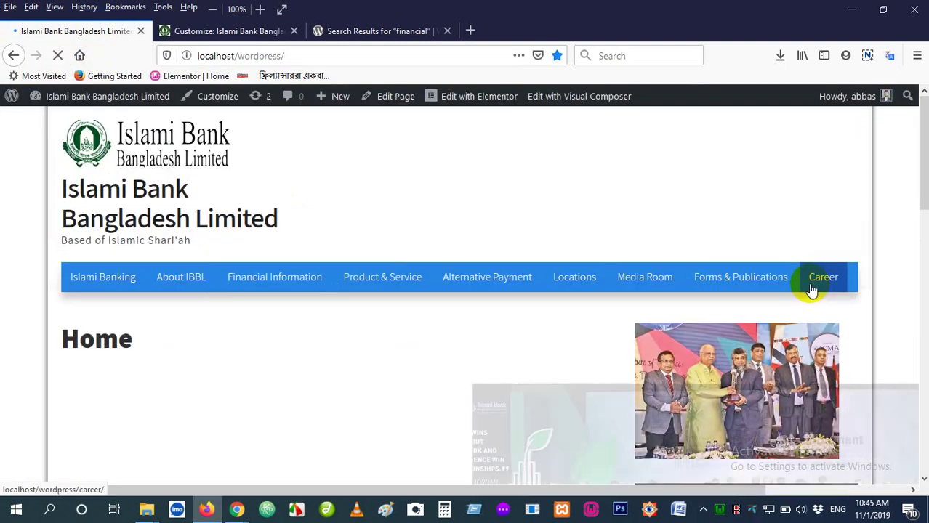
pyautogui.click(211, 30)
pyautogui.tripleClick(90, 310)
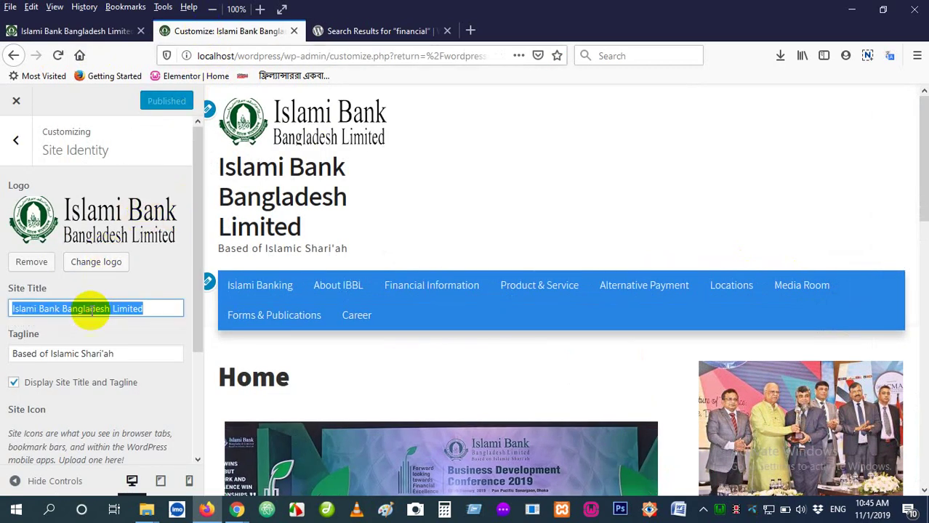
pyautogui.press('BackSpace')
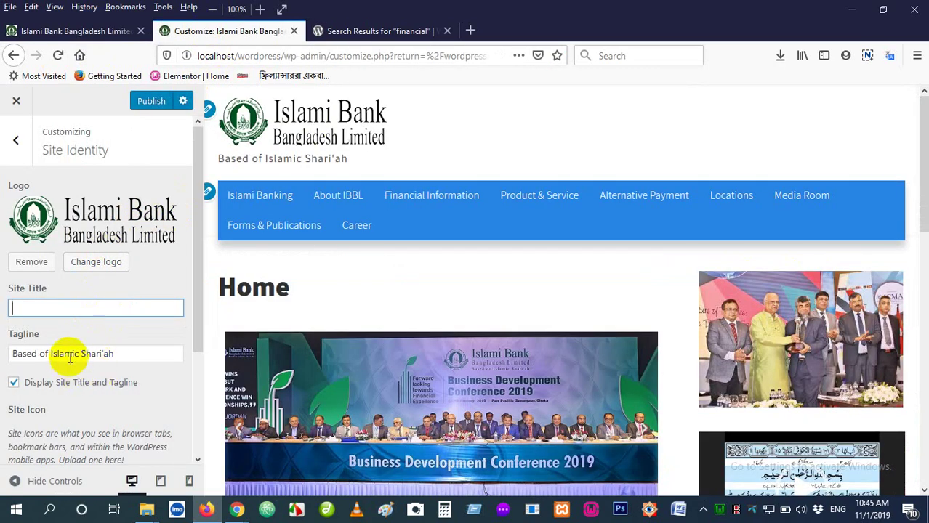
pyautogui.press('BackSpace')
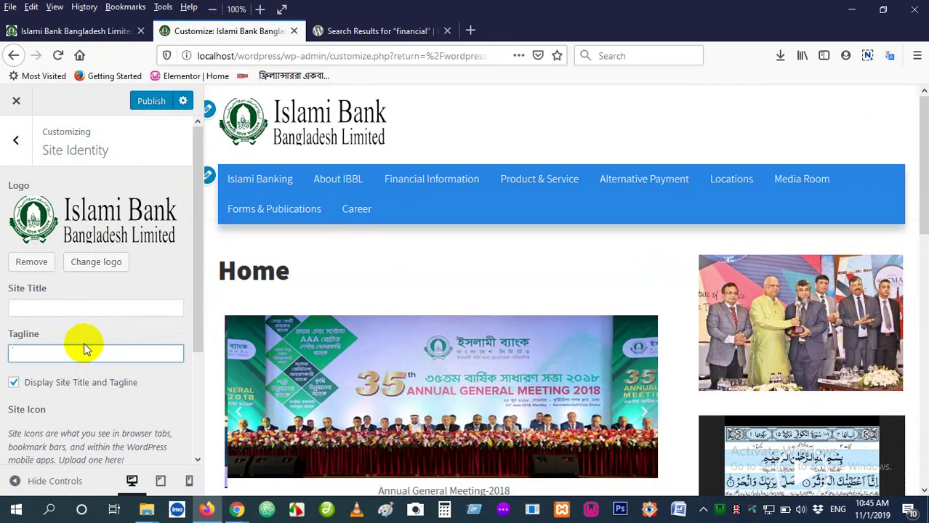
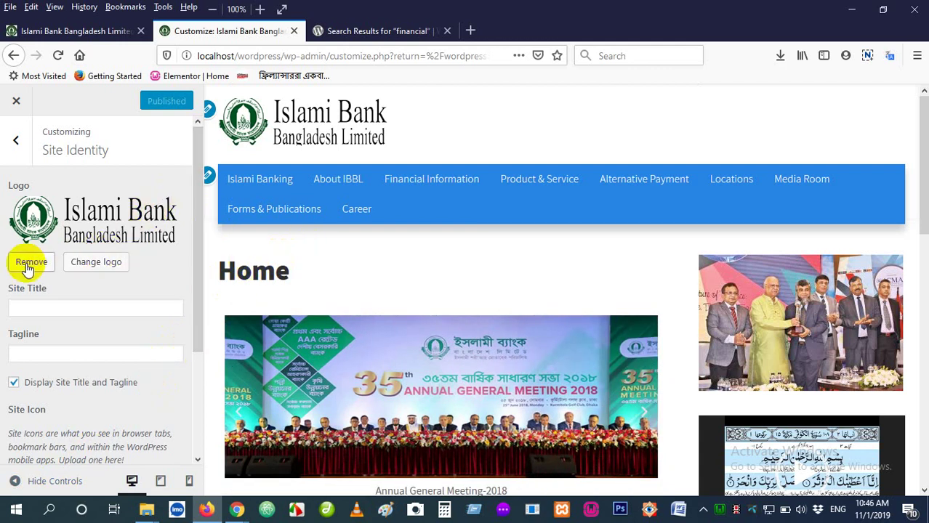
# Under Colors, set the Header Text Color to the red swatch #dd3333 and publish it.
pyautogui.scroll(-3, 265, 297)
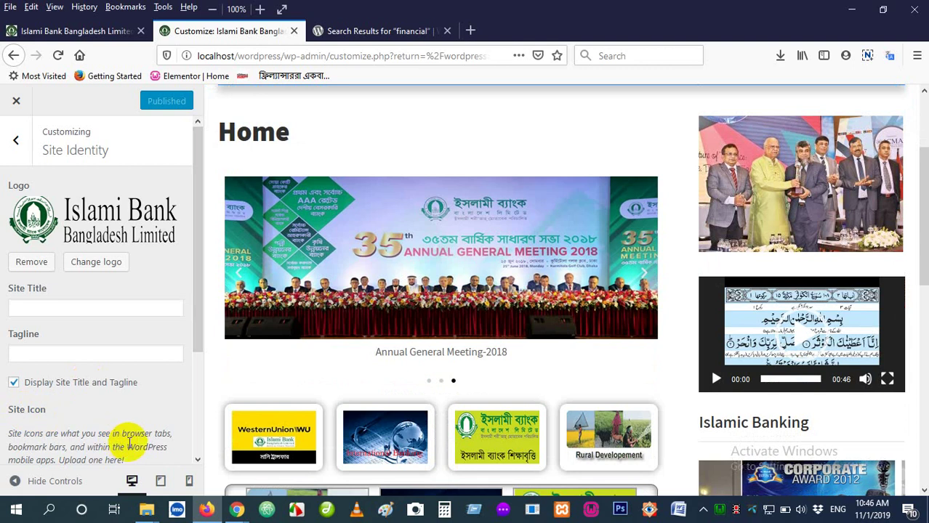
pyautogui.scroll(-3, 108, 412)
pyautogui.scroll(3, 107, 412)
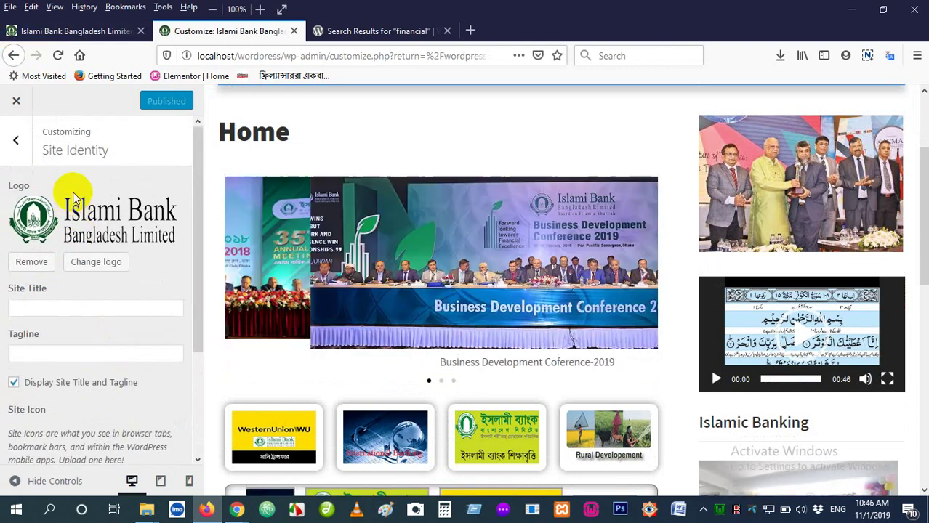
pyautogui.scroll(-3, 75, 215)
pyautogui.scroll(5, 73, 216)
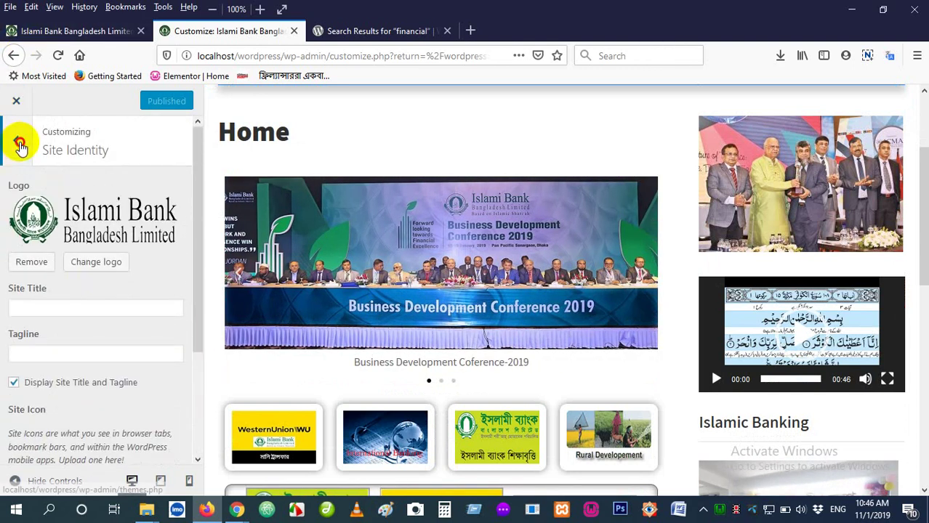
pyautogui.click(18, 141)
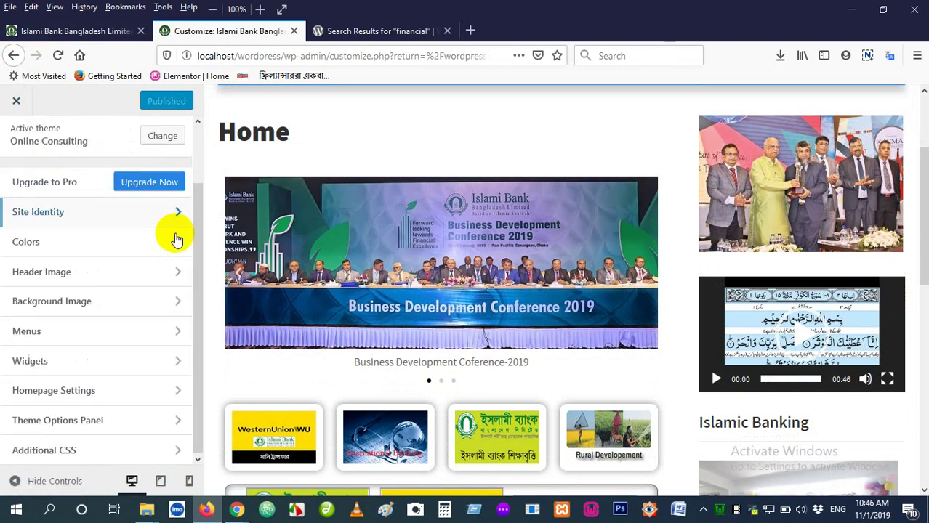
pyautogui.click(71, 250)
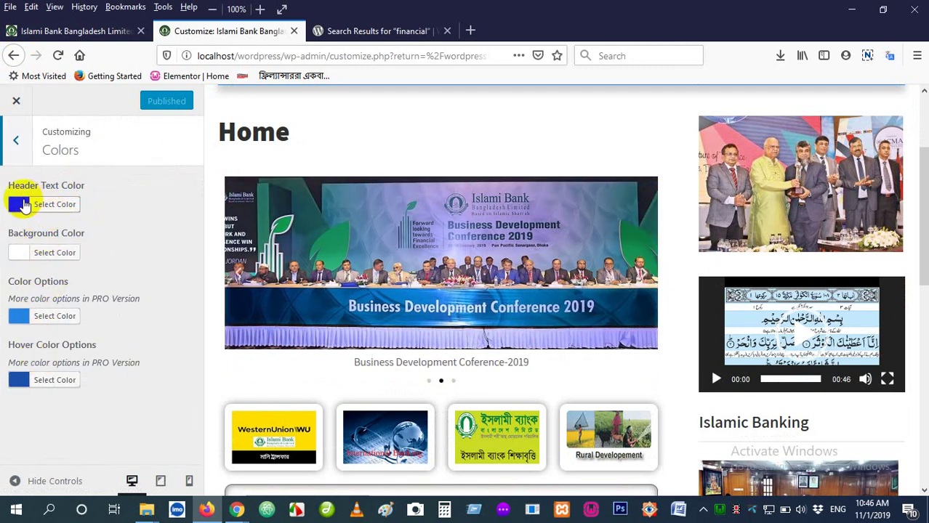
pyautogui.scroll(3, 415, 172)
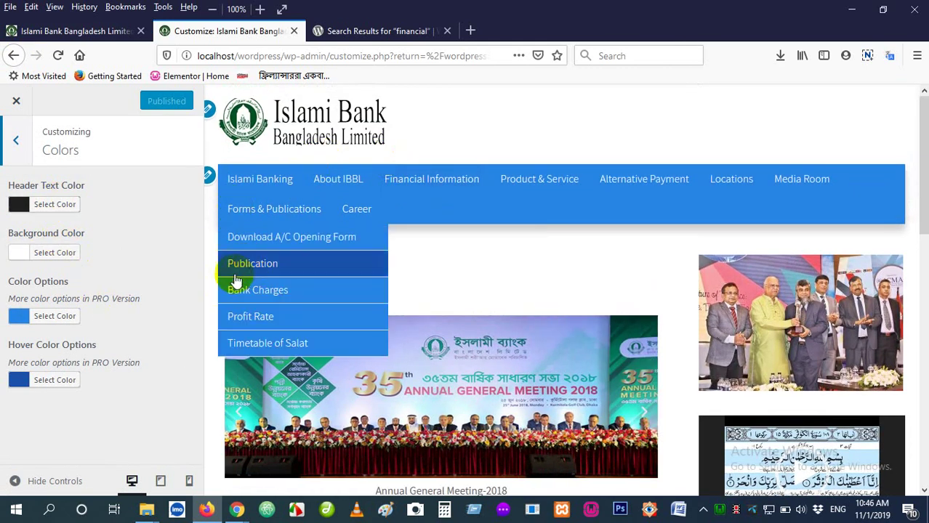
pyautogui.click(53, 206)
pyautogui.click(53, 362)
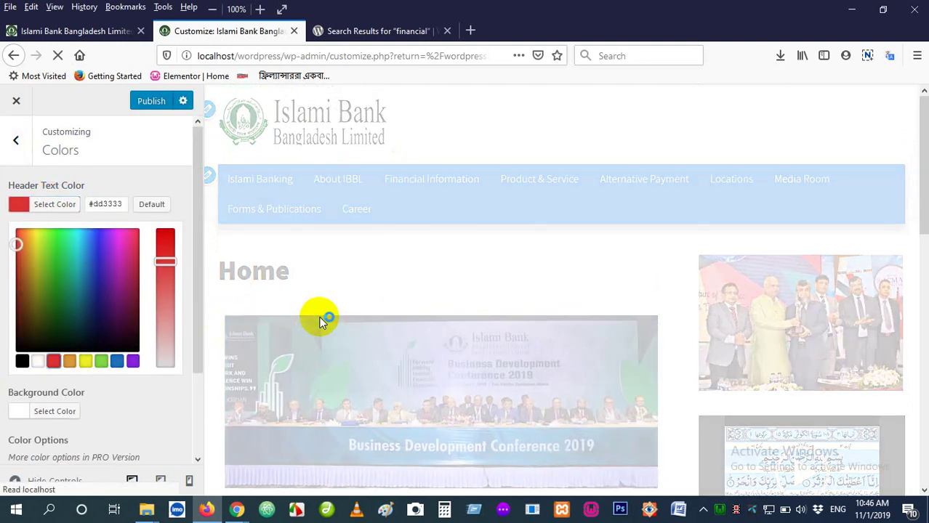
pyautogui.click(152, 102)
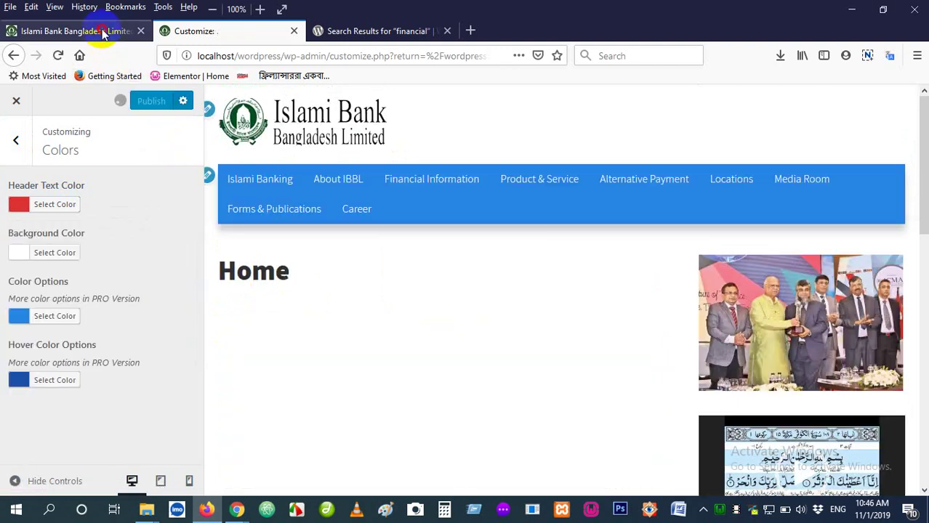
# Check the red header text on the live homepage by scrolling through it.
pyautogui.click(103, 33)
pyautogui.moveTo(280, 200)
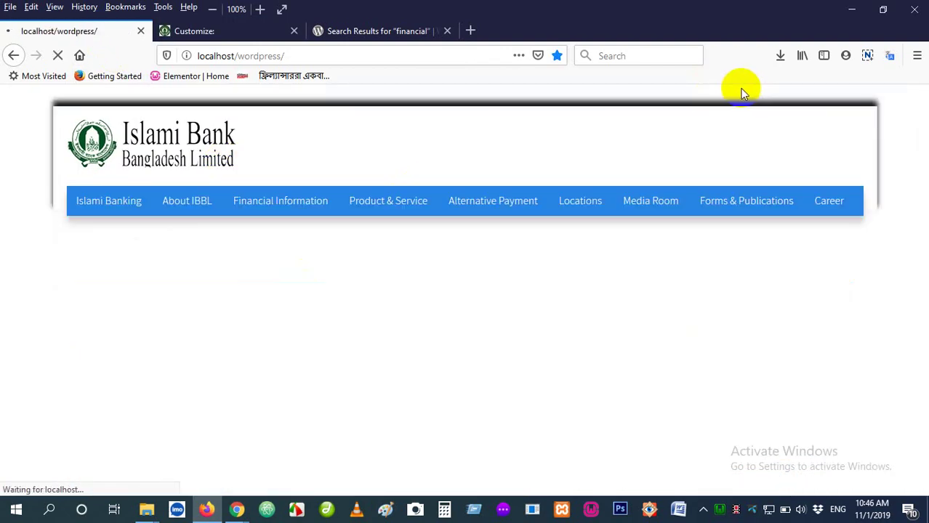
pyautogui.scroll(-5, 567, 291)
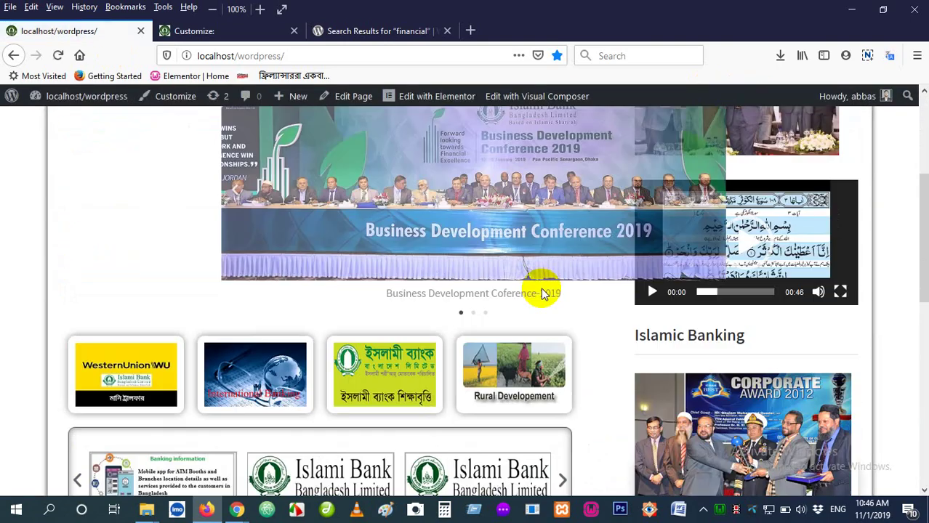
pyautogui.scroll(-3, 542, 285)
pyautogui.scroll(-3, 538, 288)
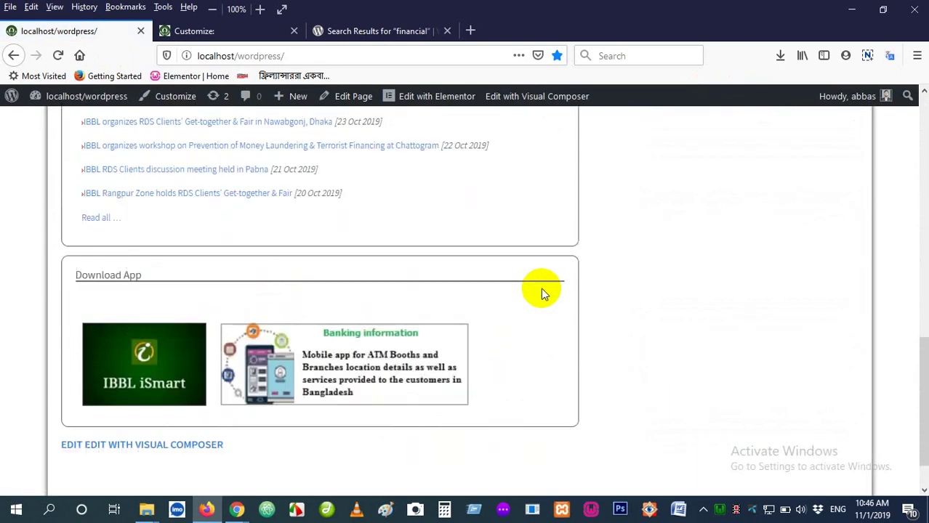
pyautogui.scroll(5, 542, 289)
pyautogui.scroll(1, 546, 291)
pyautogui.scroll(4, 407, 254)
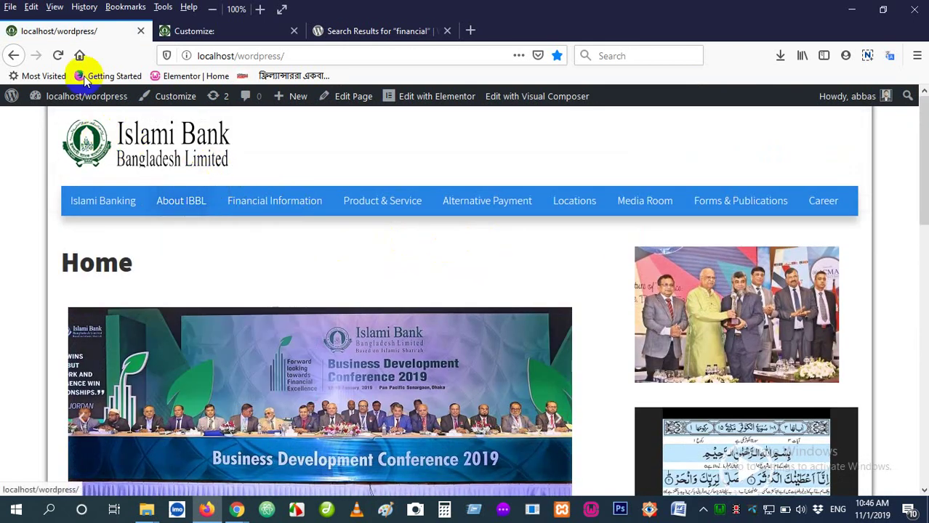
# Back in the Customizer, set the Header Text Color to black #000000 and publish.
pyautogui.click(197, 34)
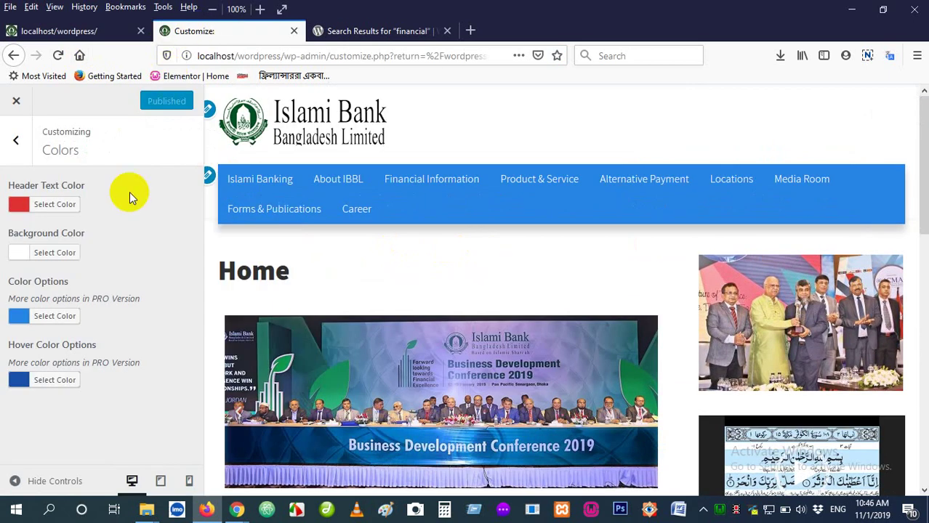
pyautogui.click(54, 204)
pyautogui.click(22, 359)
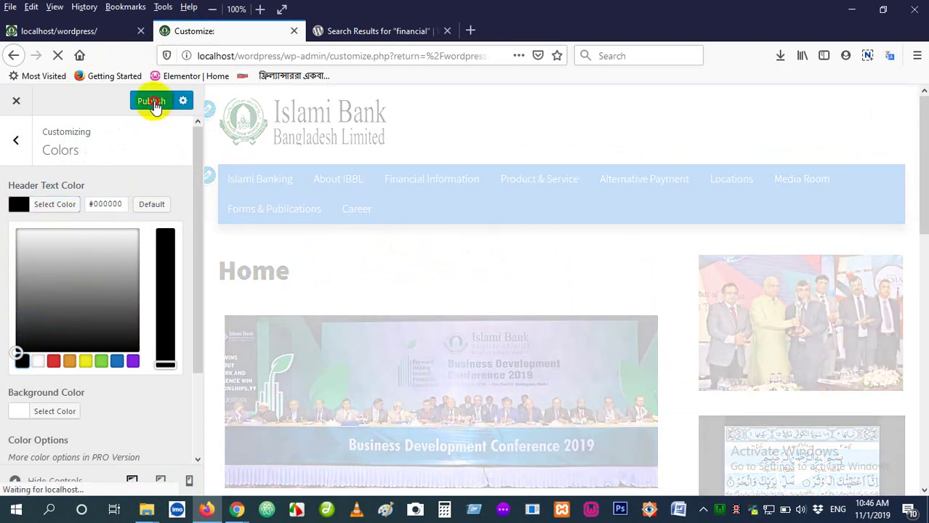
pyautogui.click(152, 102)
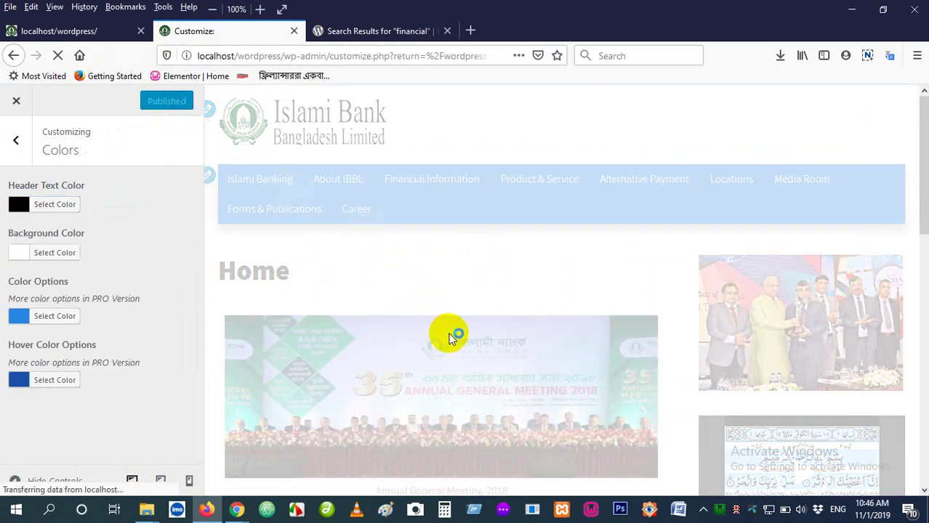
# Return to the main list of Customizer sections.
pyautogui.scroll(-4, 449, 336)
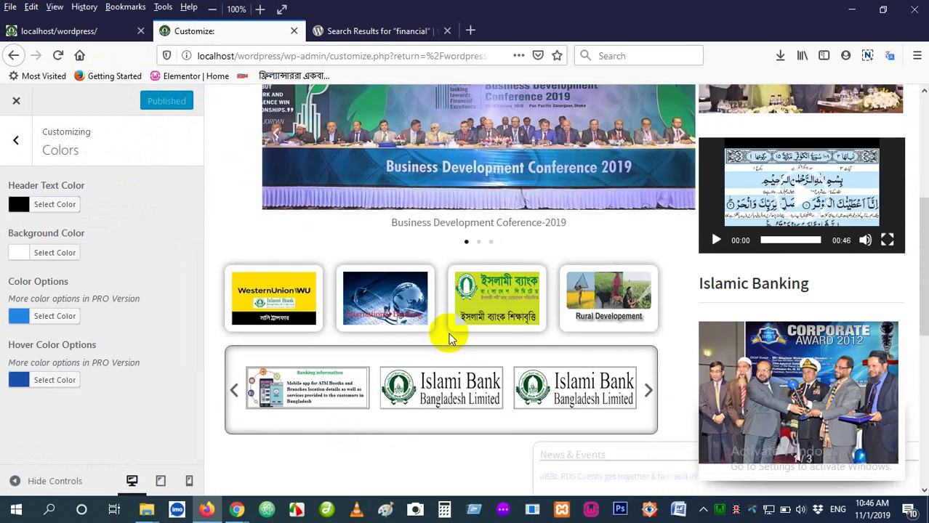
pyautogui.scroll(3, 448, 338)
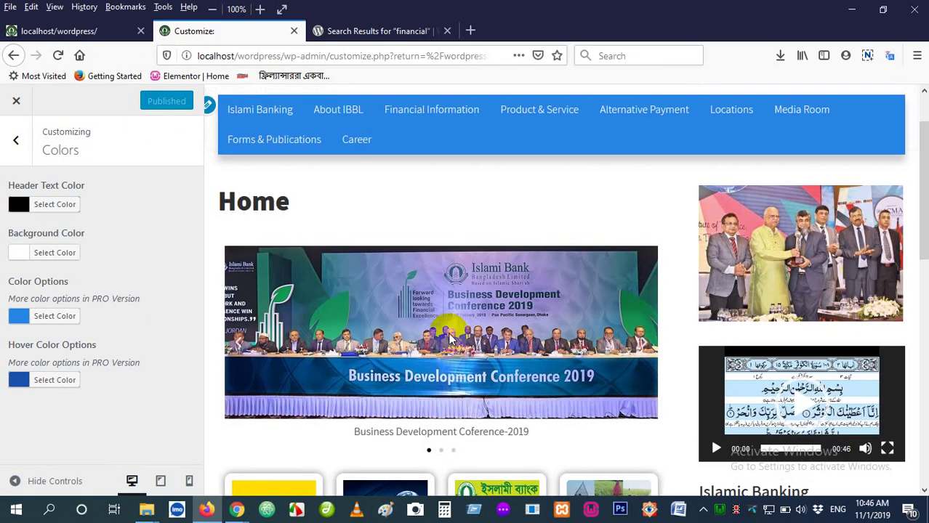
pyautogui.scroll(-1, 449, 338)
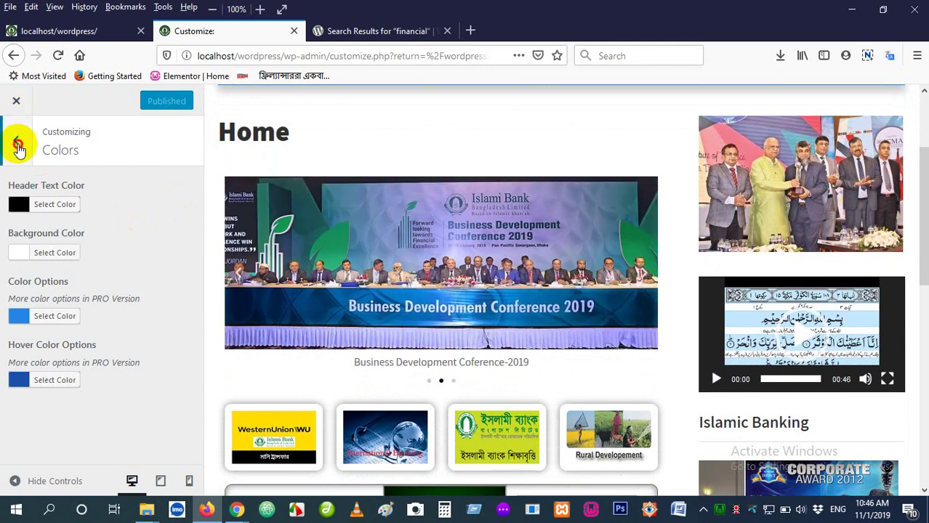
pyautogui.click(16, 139)
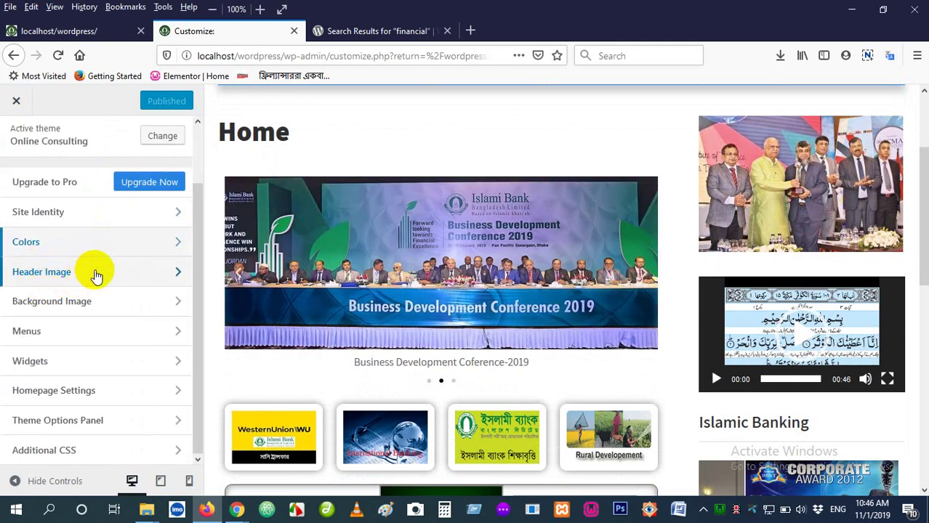
# Choose the dark blue media library image as the header image and proceed to cropping.
pyautogui.click(96, 273)
pyautogui.scroll(3, 384, 218)
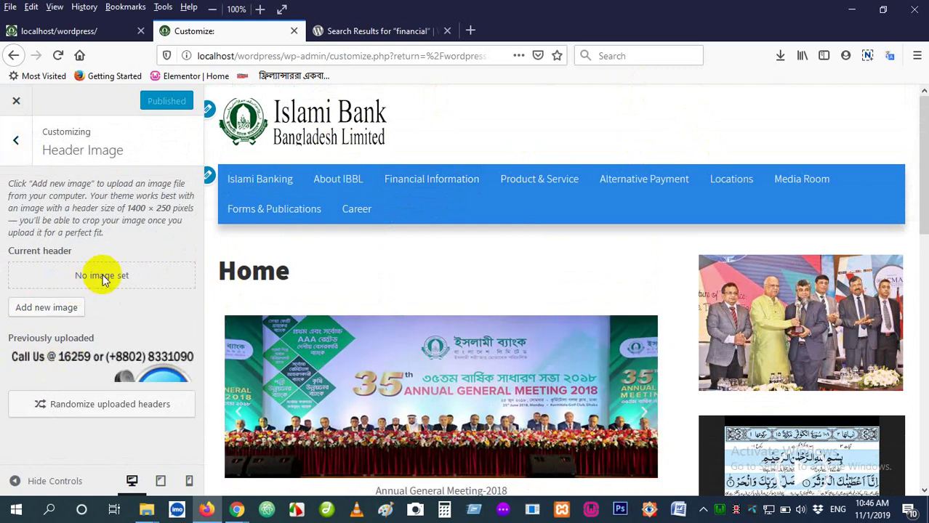
pyautogui.click(38, 309)
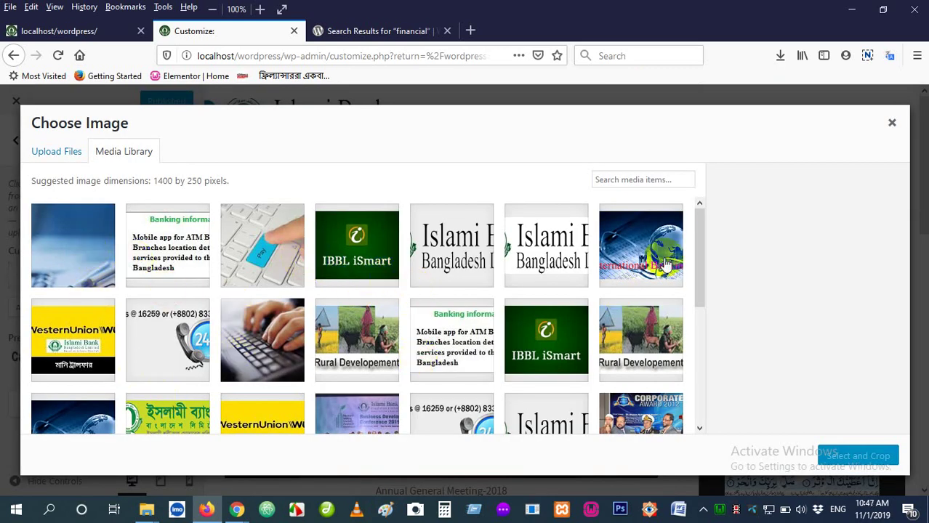
pyautogui.scroll(-5, 637, 311)
pyautogui.scroll(2, 306, 302)
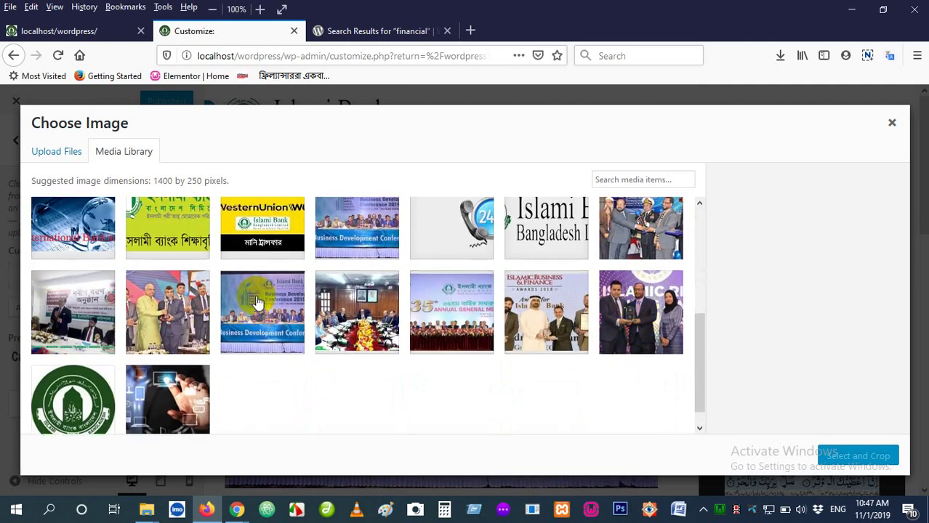
pyautogui.scroll(2, 196, 294)
pyautogui.scroll(1, 109, 282)
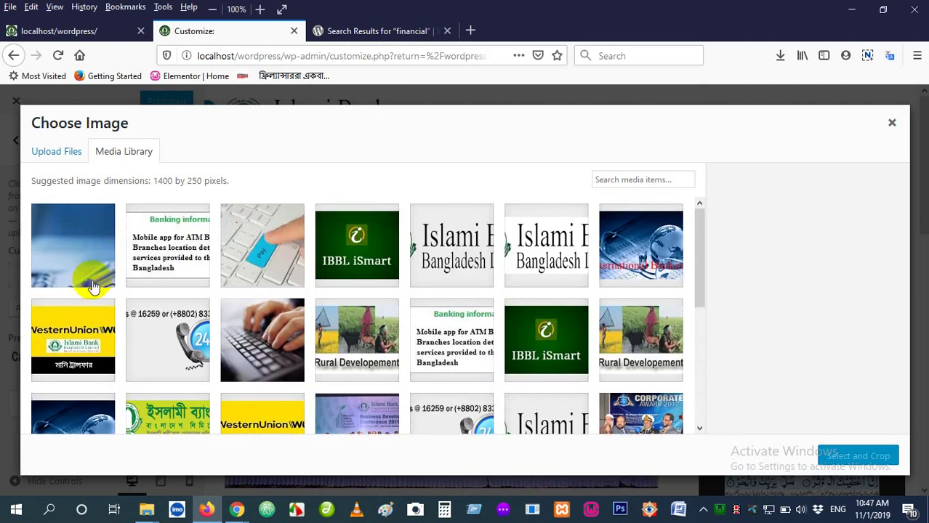
pyautogui.click(72, 245)
pyautogui.click(853, 458)
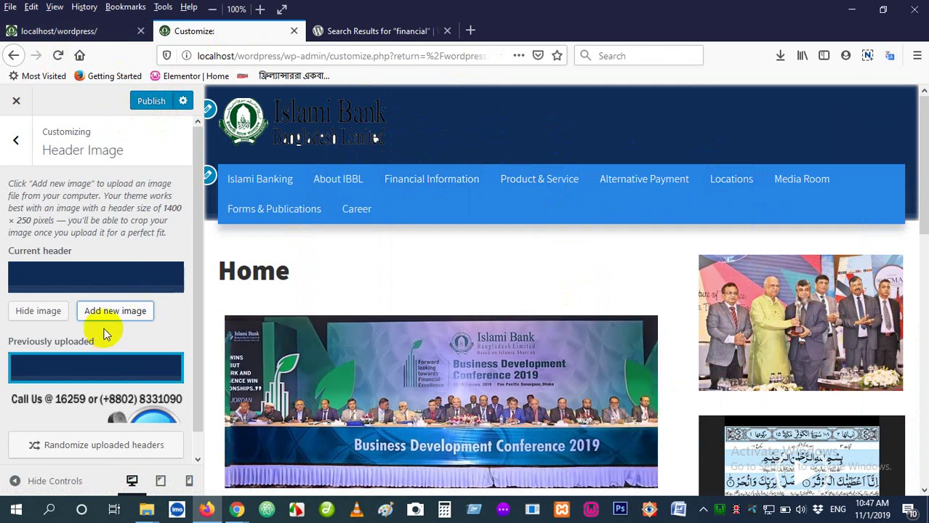
# Hide the header image so none is set, then return to the Customizer sections list.
pyautogui.click(46, 312)
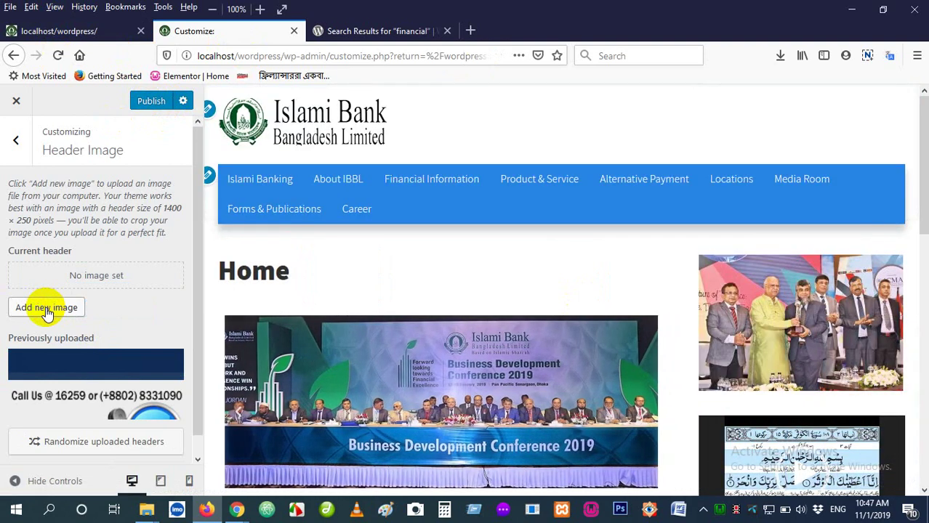
pyautogui.scroll(-1, 58, 298)
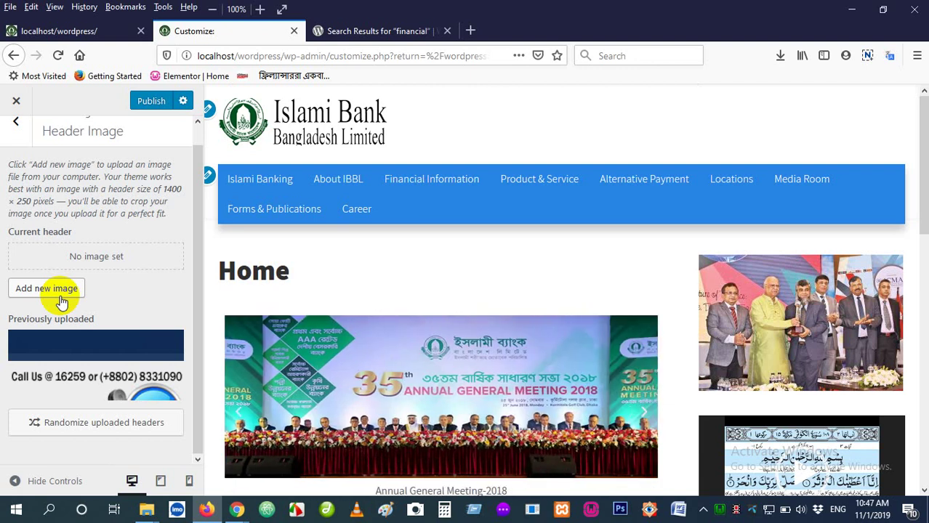
pyautogui.click(13, 55)
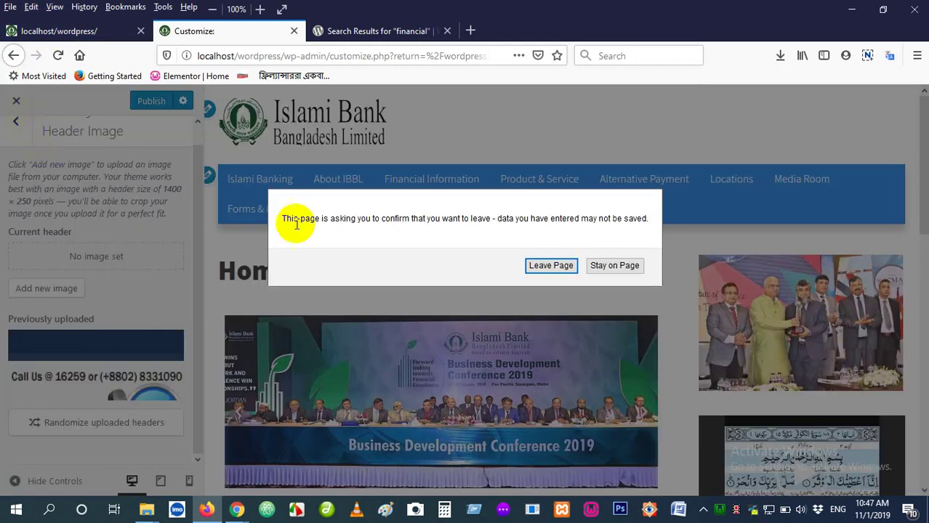
pyautogui.click(581, 266)
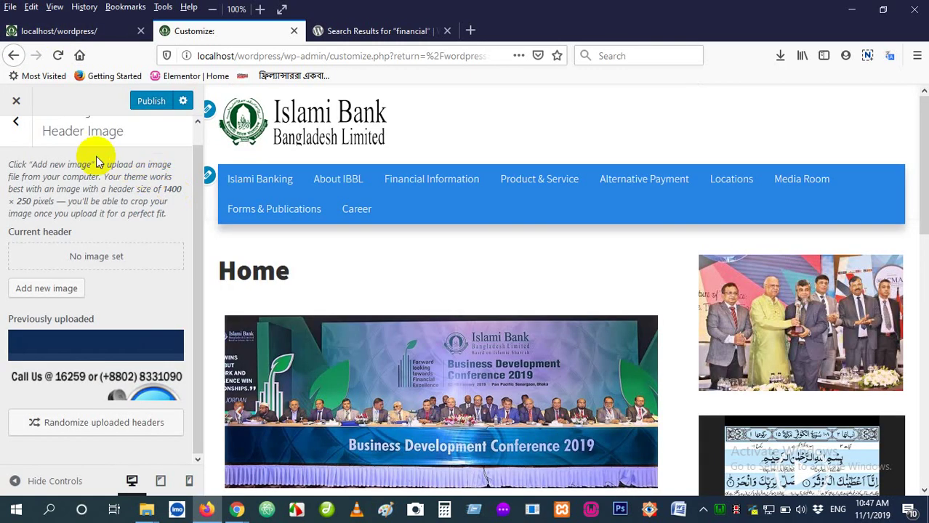
pyautogui.click(15, 121)
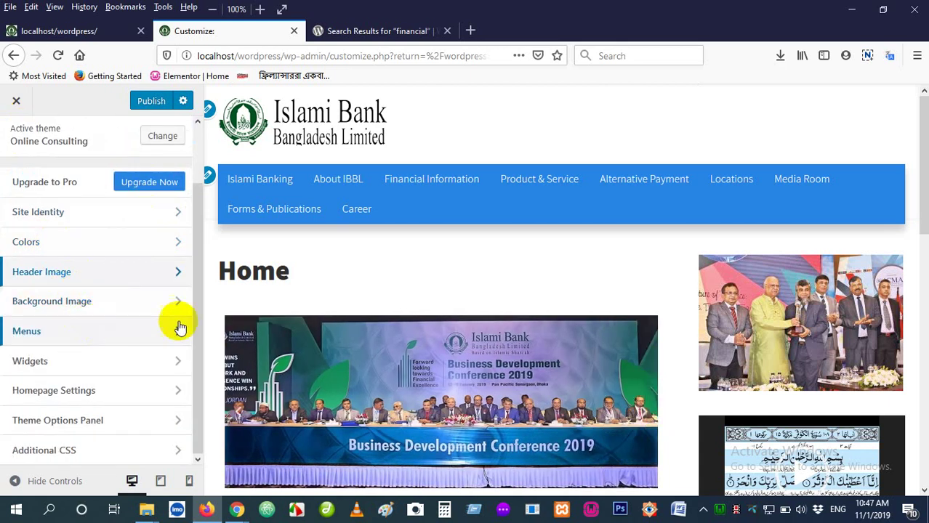
# Close the Customizer for the Themes page, confirming leaving without saving changes.
pyautogui.click(130, 339)
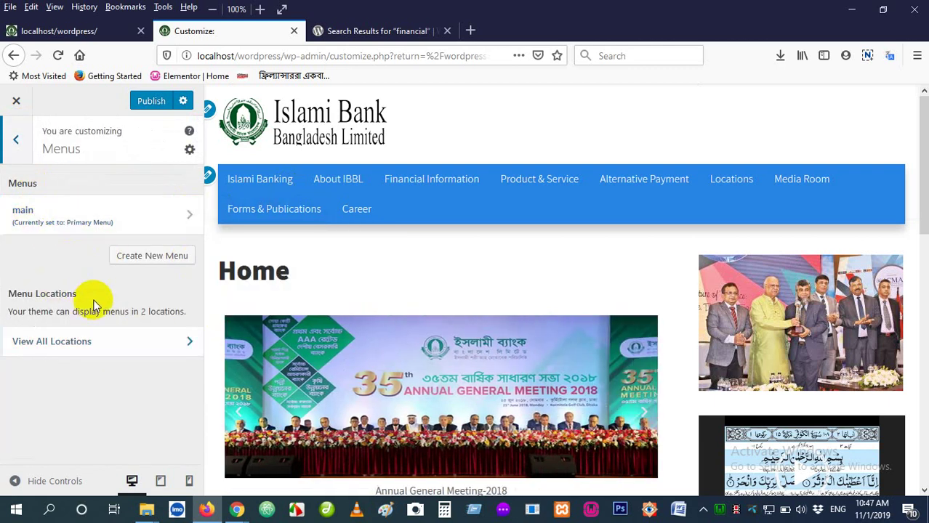
pyautogui.click(14, 146)
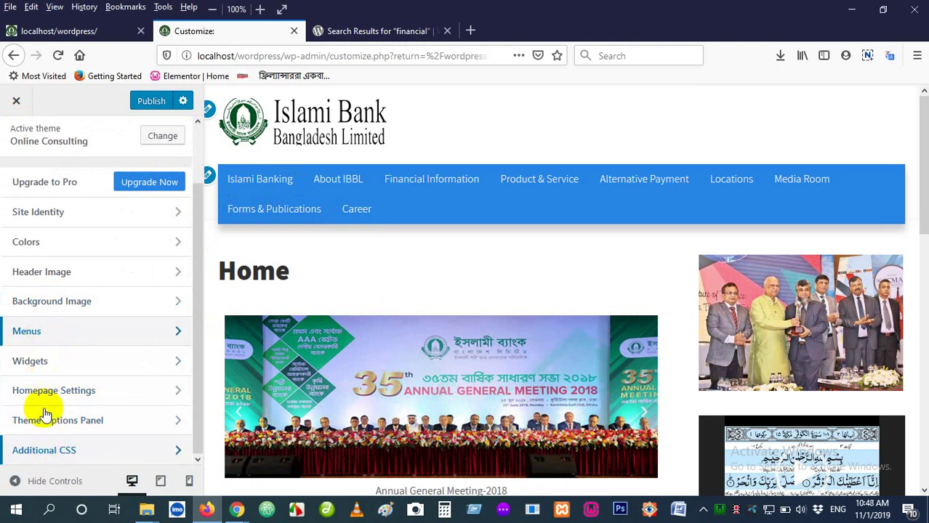
pyautogui.scroll(2, 104, 250)
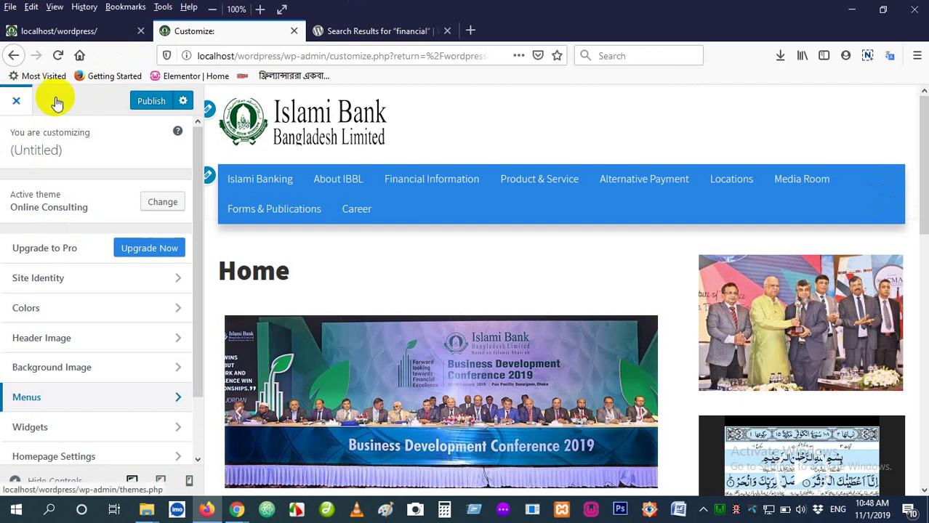
pyautogui.click(17, 102)
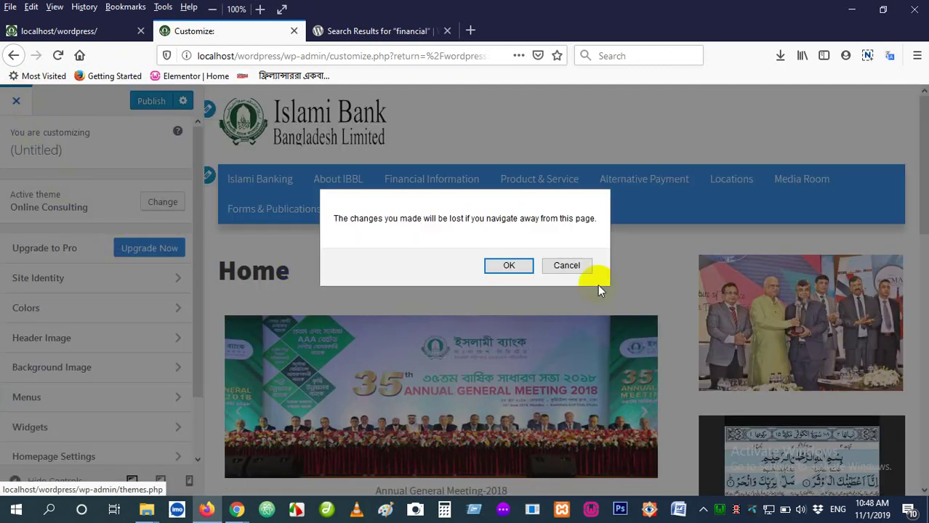
pyautogui.click(495, 265)
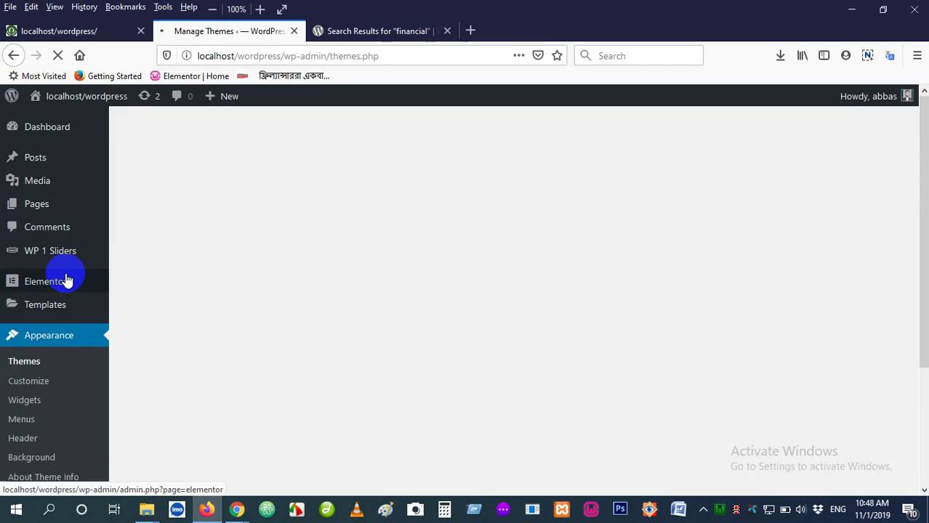
# Switch to the WordPress.org theme search results for 'financial'.
pyautogui.scroll(-1, 369, 294)
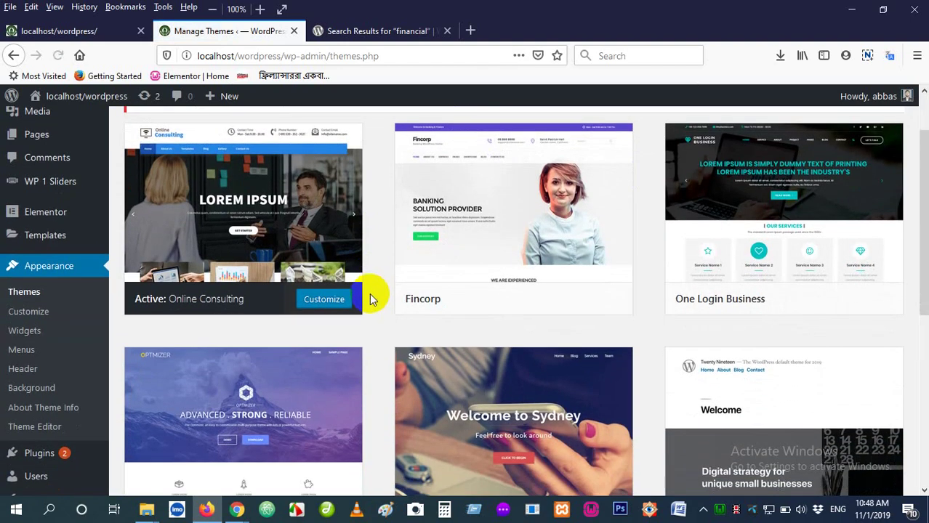
pyautogui.scroll(-2, 291, 218)
pyautogui.moveTo(45, 211)
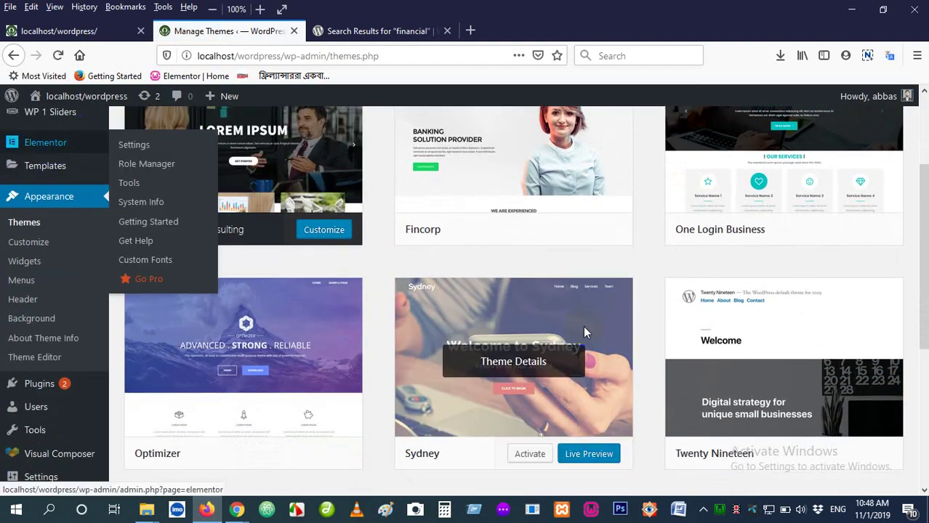
pyautogui.scroll(3, 582, 326)
pyautogui.click(404, 32)
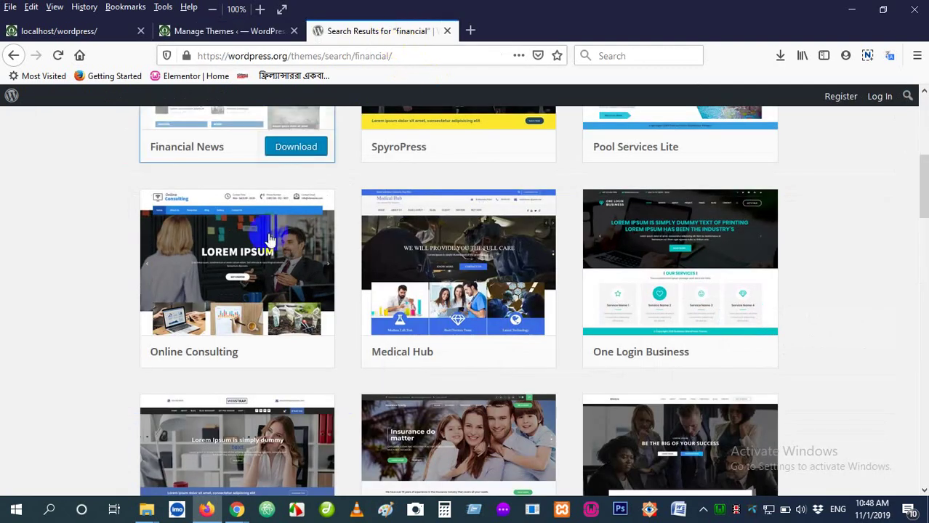
# Search the WordPress.org plugin directory, then erase the misspelled search term.
pyautogui.scroll(5, 316, 275)
pyautogui.click(259, 178)
pyautogui.write('elemintor')
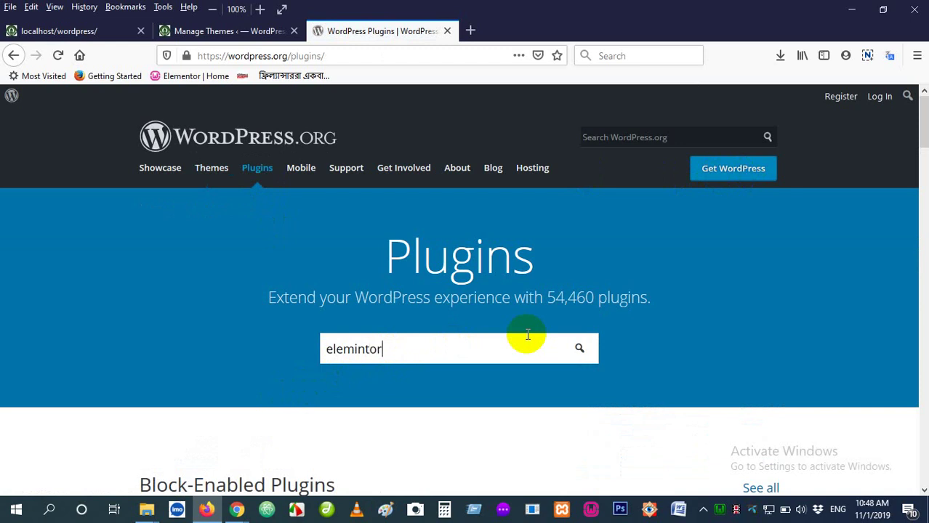
pyautogui.press('Return')
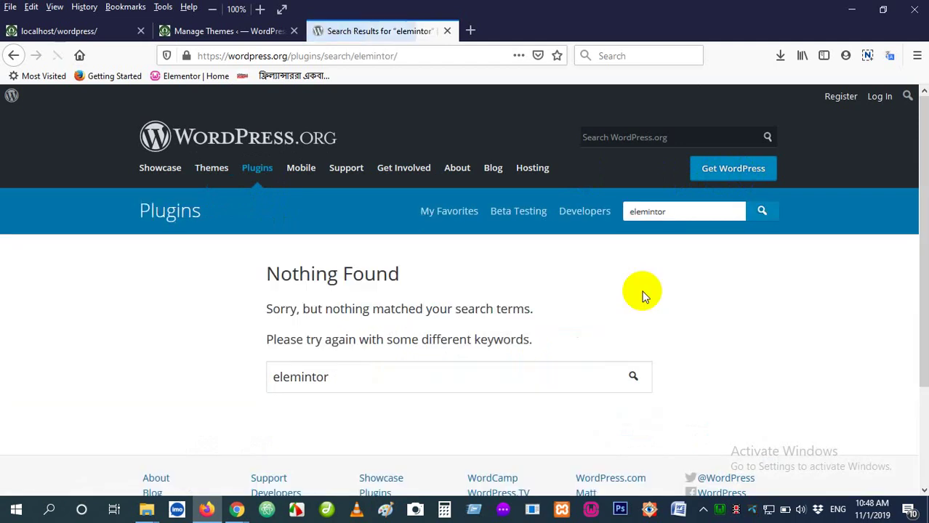
pyautogui.scroll(-3, 643, 294)
pyautogui.scroll(2, 567, 298)
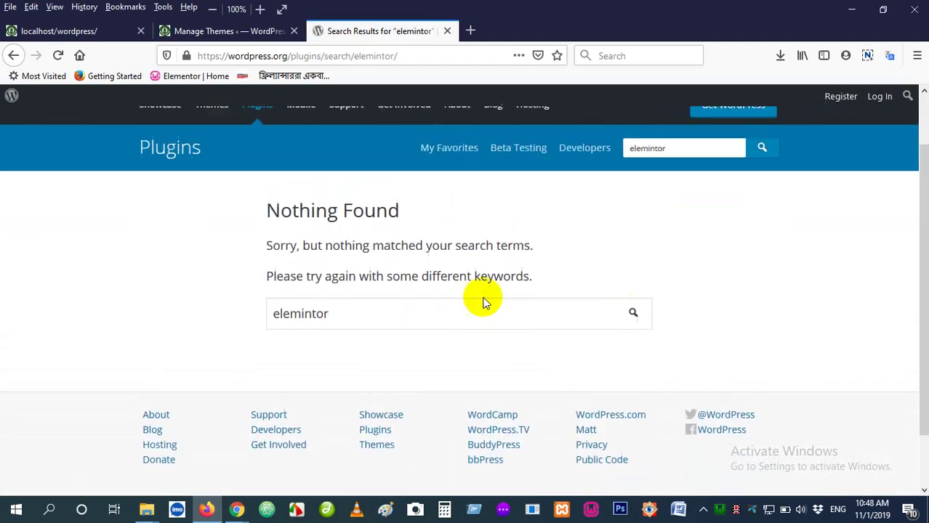
pyautogui.click(300, 320)
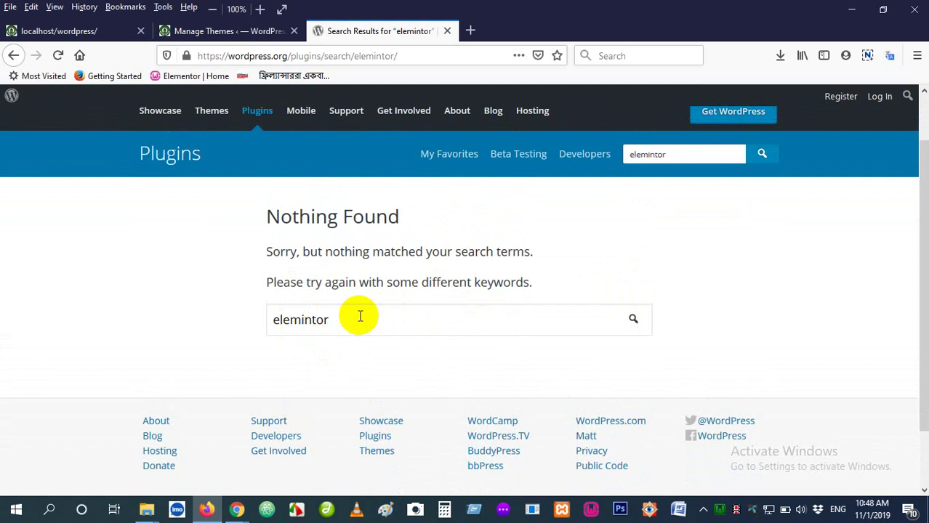
pyautogui.press('BackSpace')
pyautogui.press('BackSpace')
pyautogui.press('BackSpace')
pyautogui.press('BackSpace')
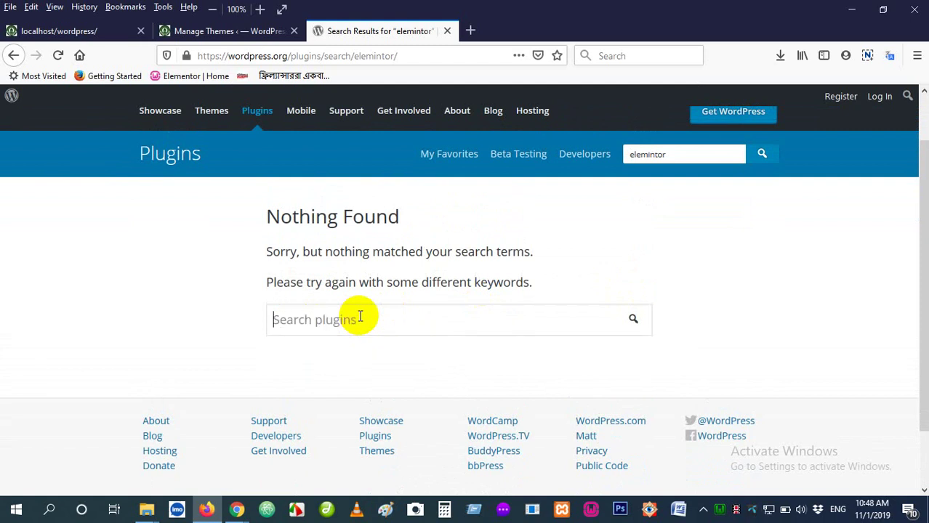
# Search 'elementor', open the Elementor Page Builder plugin page, then return to the local site.
pyautogui.click(73, 31)
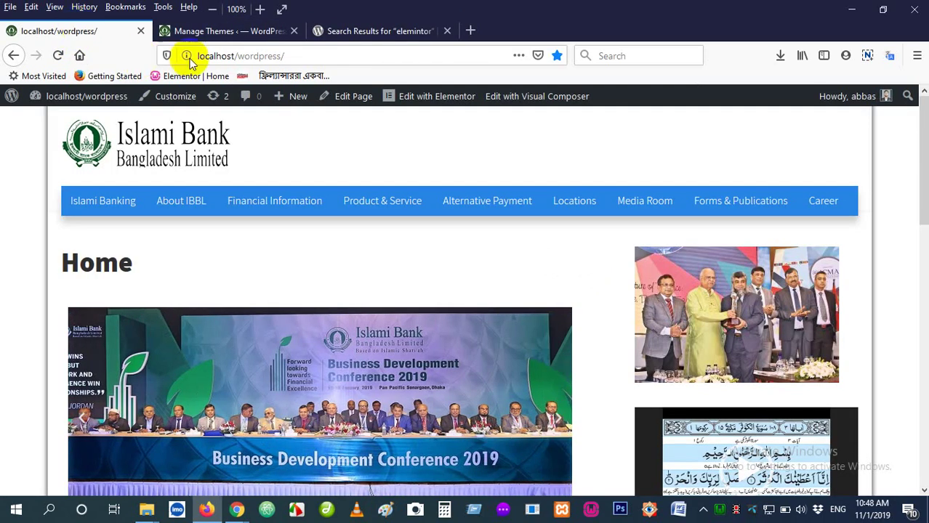
pyautogui.click(211, 30)
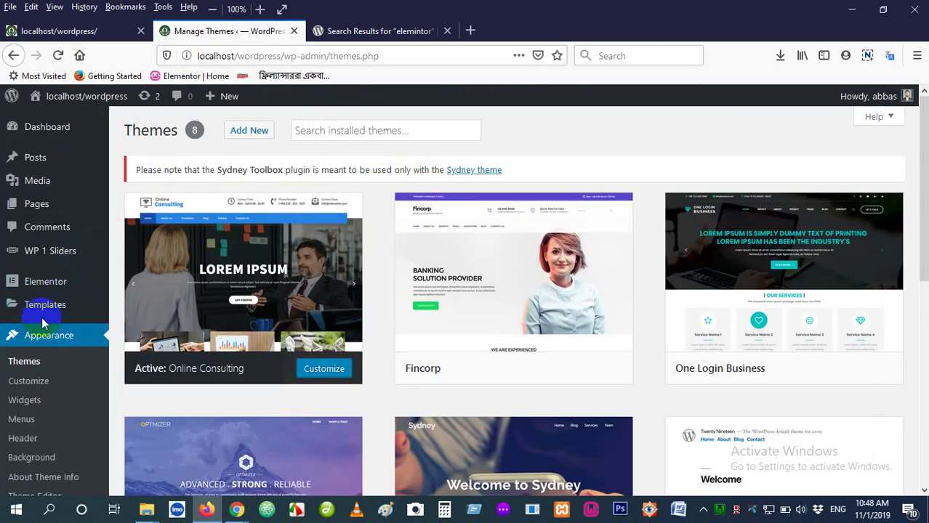
pyautogui.click(376, 31)
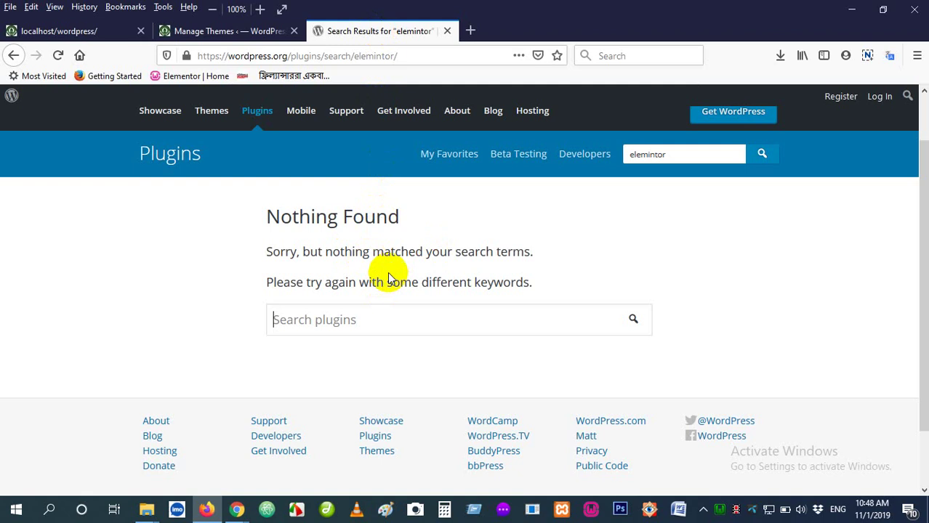
pyautogui.write('ele')
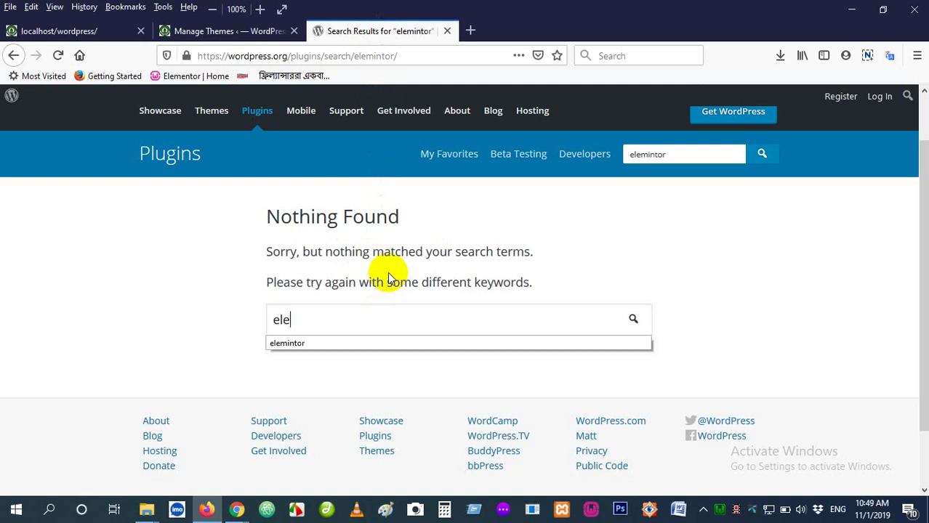
pyautogui.write('me')
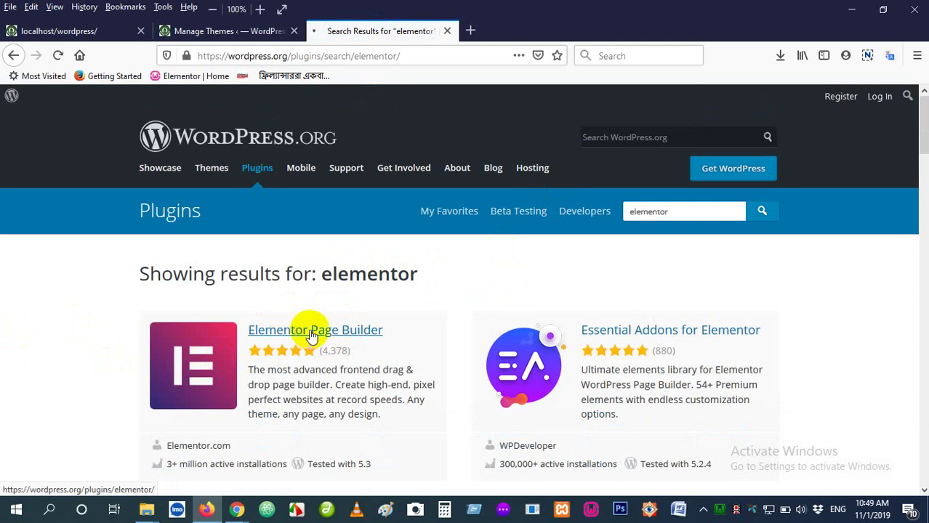
pyautogui.click(309, 331)
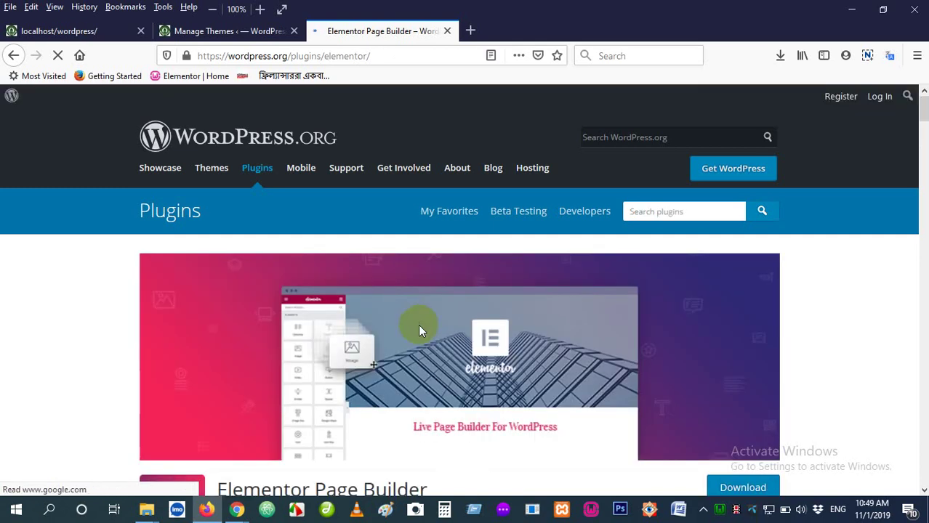
pyautogui.scroll(-2, 673, 356)
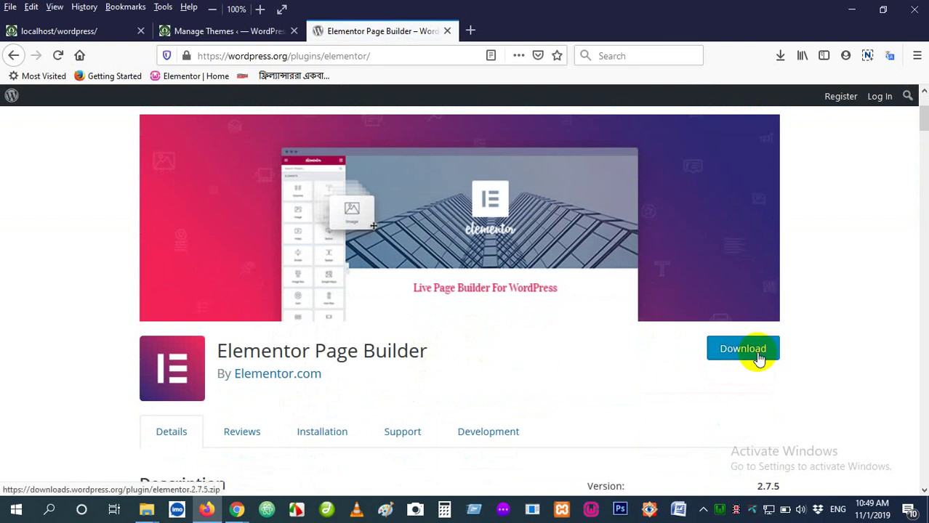
pyautogui.click(87, 30)
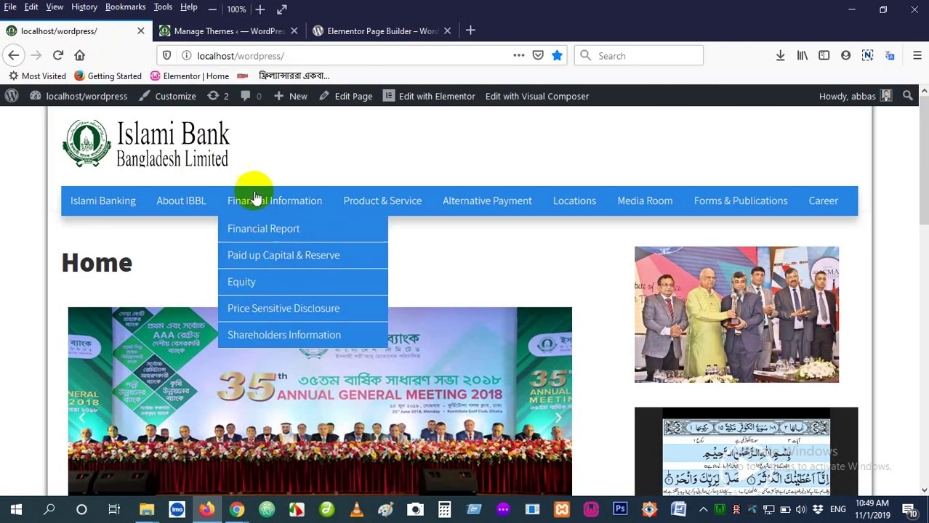
# From the Manage Themes page, open Plugins in the admin sidebar to list installed plugins.
pyautogui.click(206, 30)
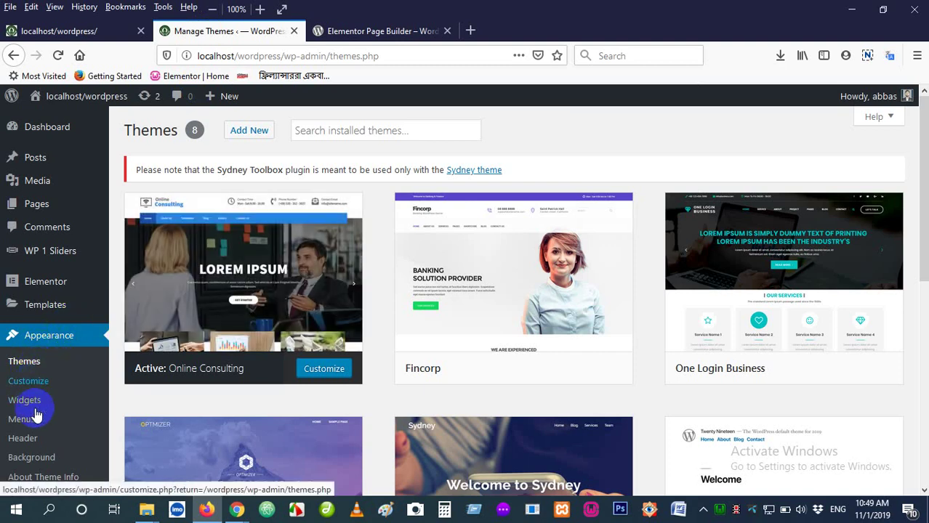
pyautogui.scroll(-2, 59, 388)
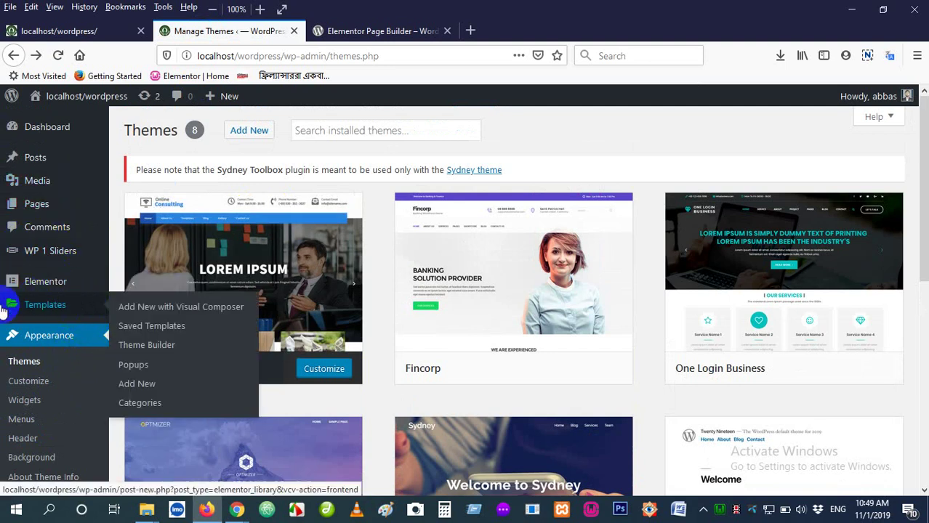
pyautogui.scroll(-2, 197, 312)
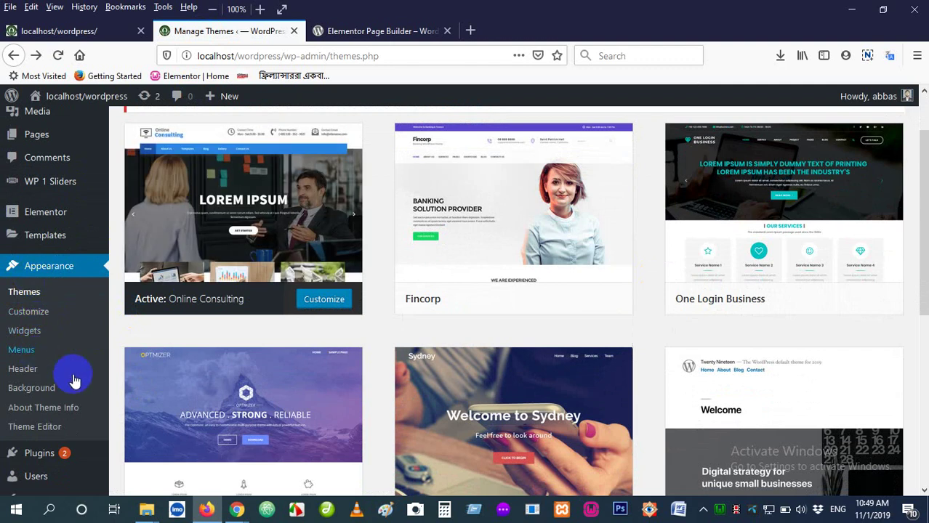
pyautogui.scroll(-2, 83, 415)
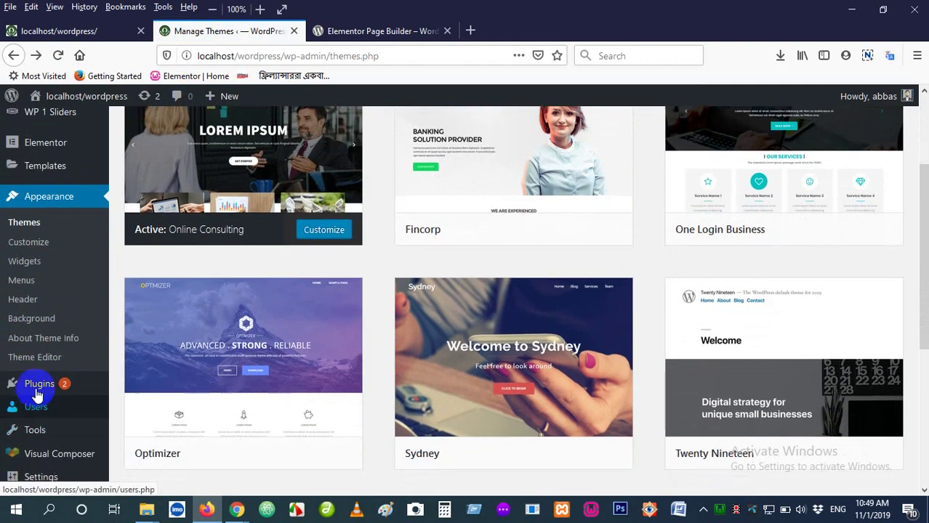
pyautogui.click(135, 410)
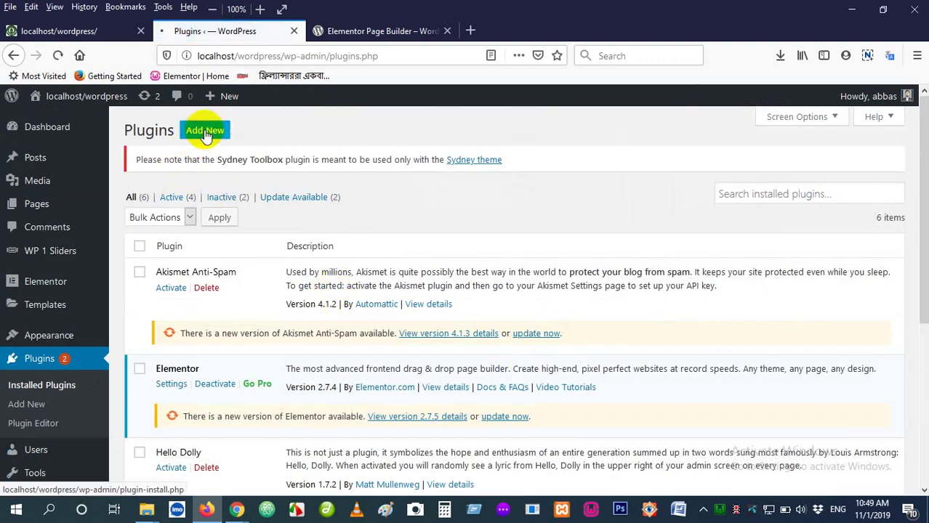
# Under Add New plugins, search the directory for 'elementor'.
pyautogui.click(203, 131)
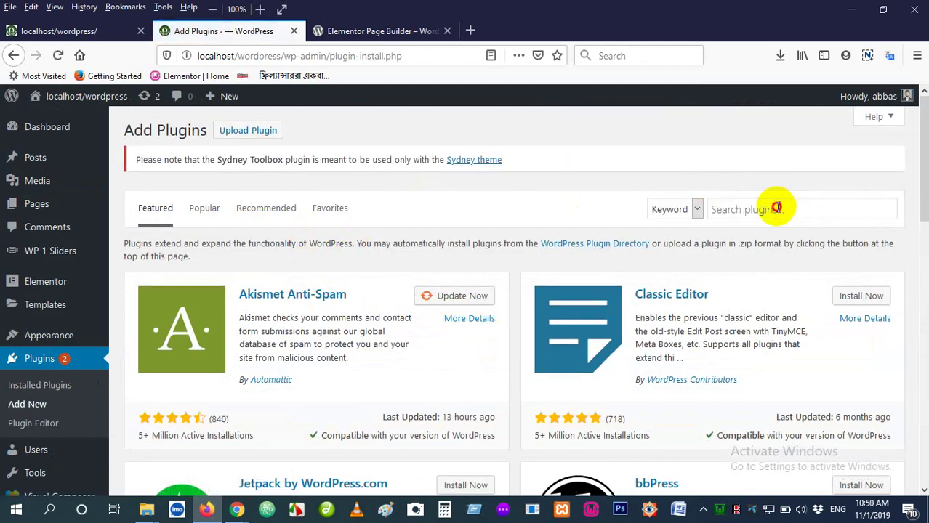
pyautogui.click(776, 208)
pyautogui.write('ee')
pyautogui.press('BackSpace')
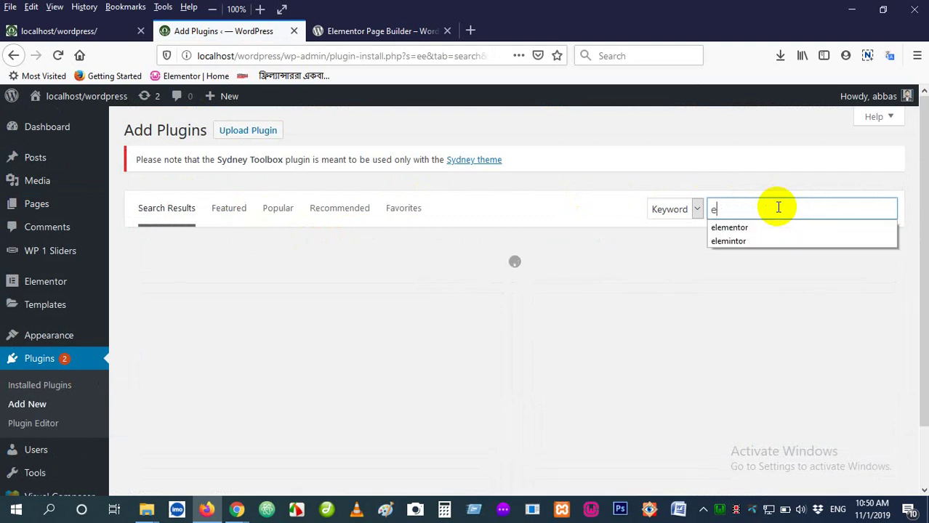
pyautogui.press('Return')
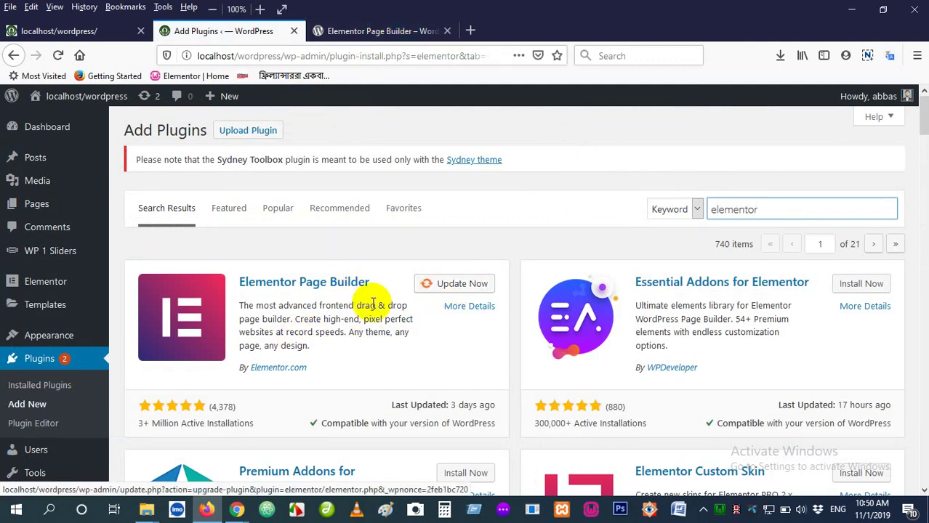
# Bring up the Upload Plugin panel, cancel the file chooser leaving no file, and minimize the browser.
pyautogui.click(248, 130)
pyautogui.click(405, 294)
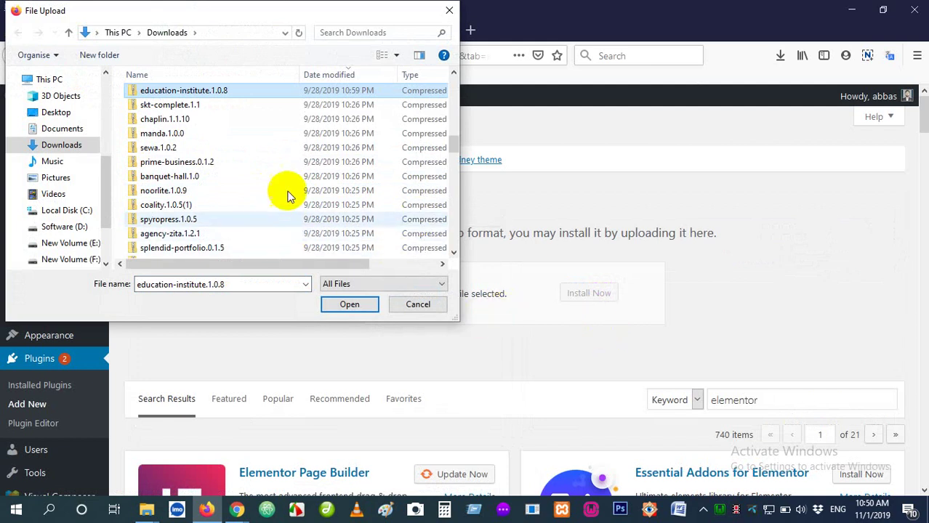
pyautogui.scroll(-5, 286, 192)
pyautogui.scroll(5, 282, 195)
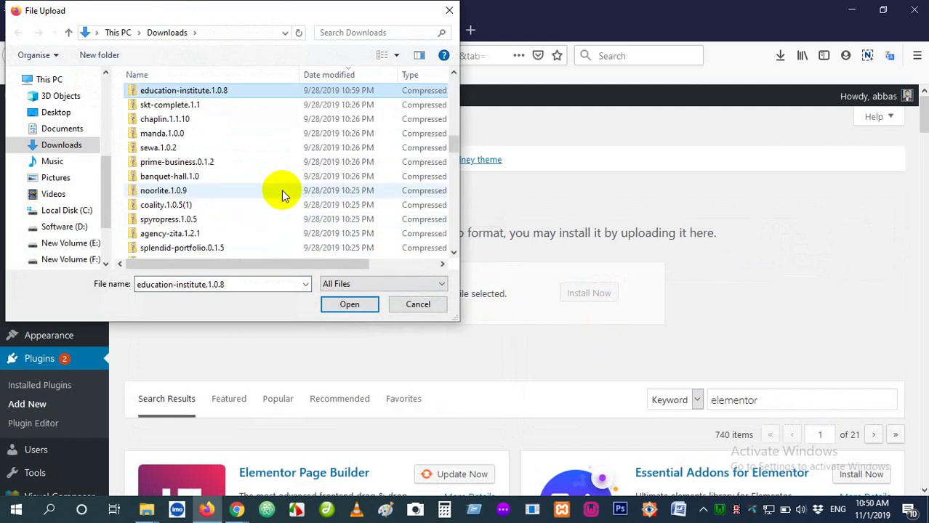
pyautogui.click(419, 305)
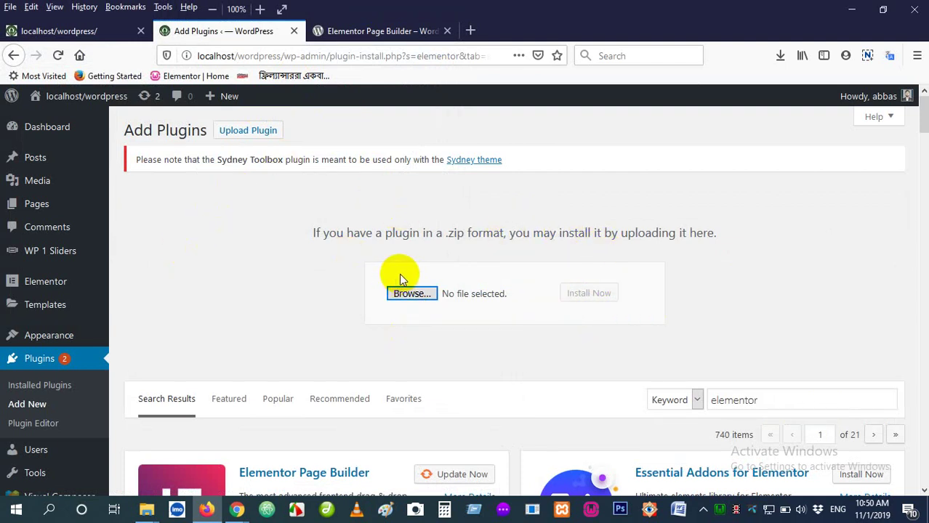
pyautogui.click(851, 9)
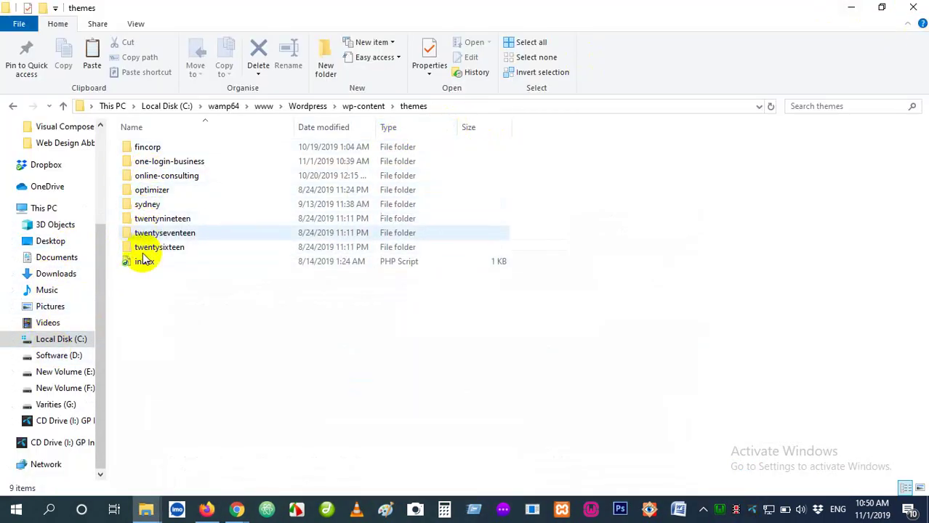
# Navigate File Explorer into wp-content\plugins, then minimize it to reveal the desktop.
pyautogui.click(15, 106)
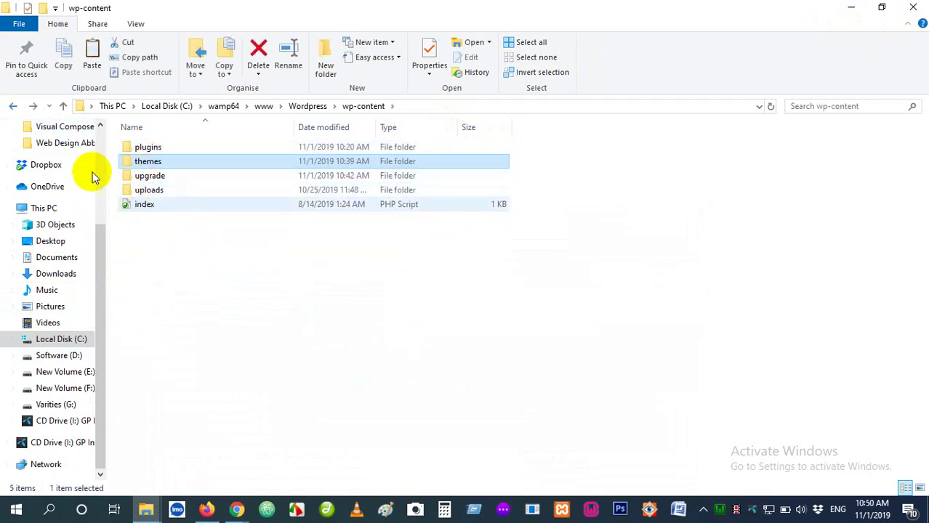
pyautogui.click(12, 106)
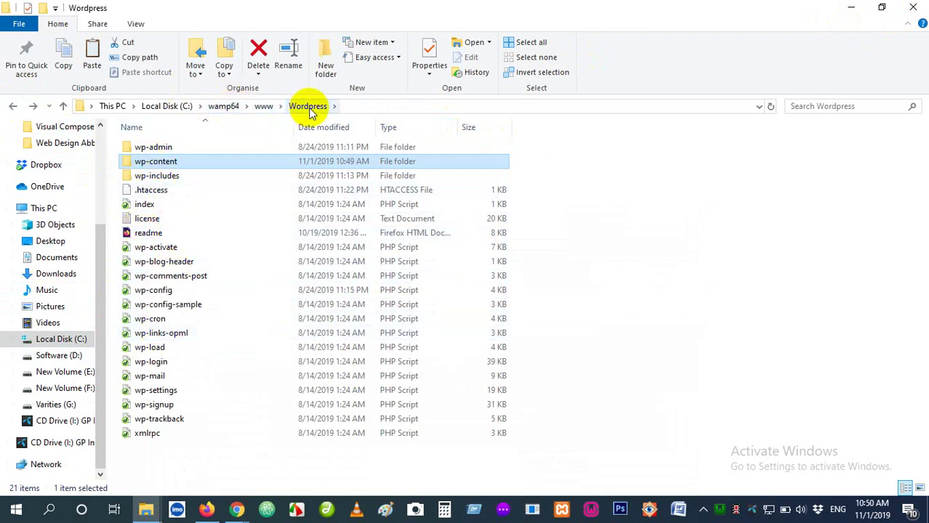
pyautogui.doubleClick(159, 163)
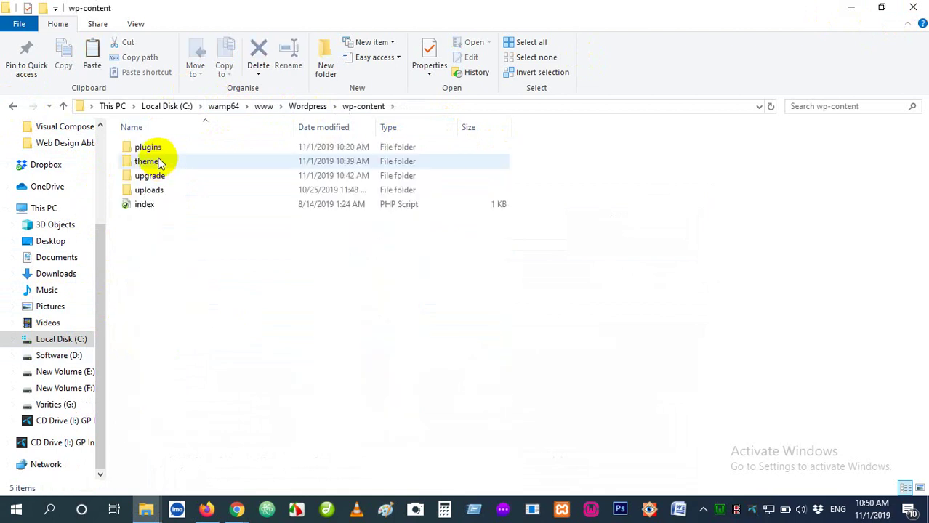
pyautogui.doubleClick(157, 148)
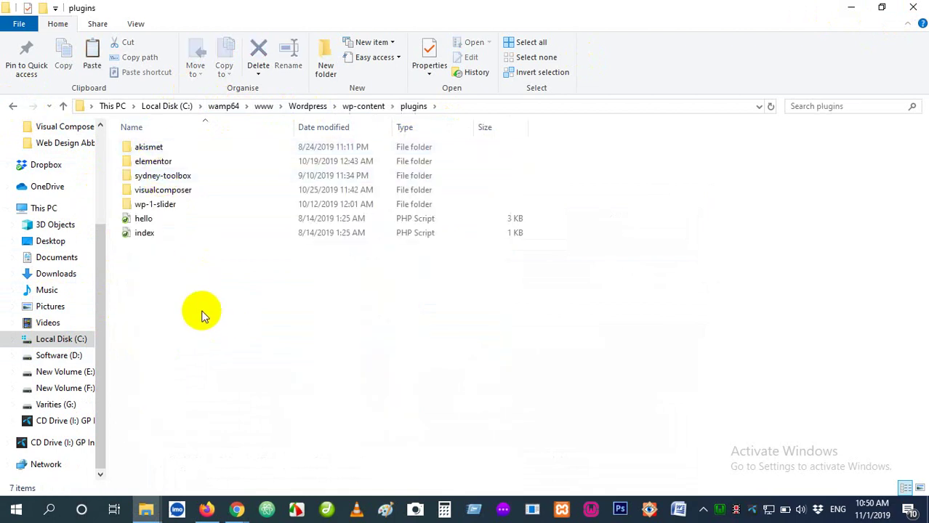
pyautogui.rightClick(202, 315)
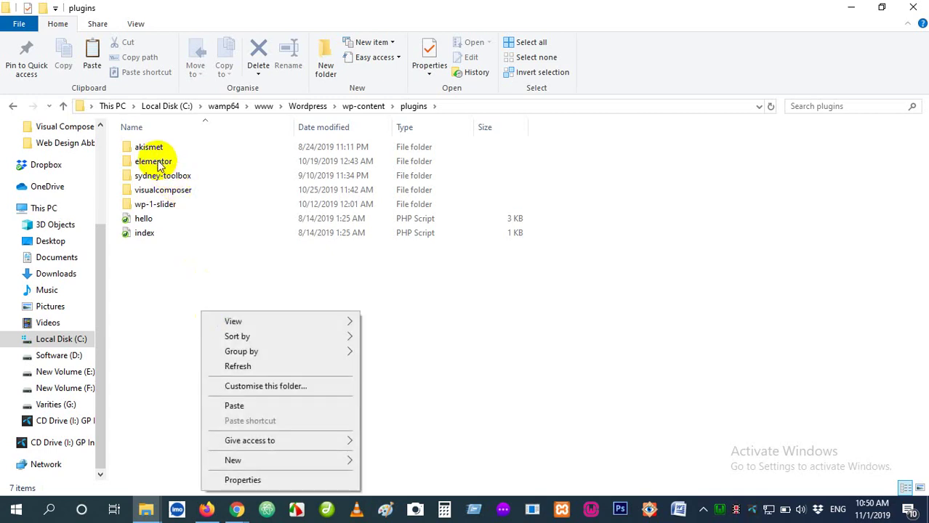
pyautogui.click(149, 356)
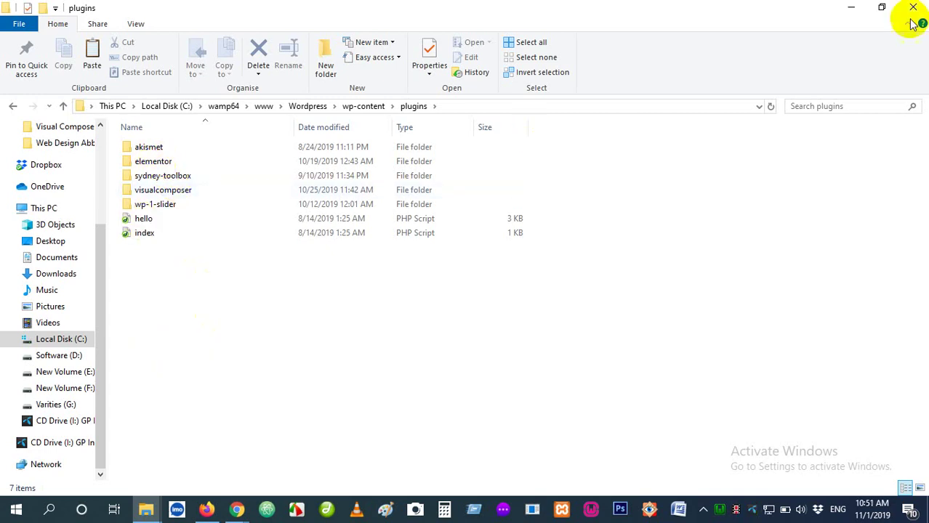
pyautogui.click(851, 9)
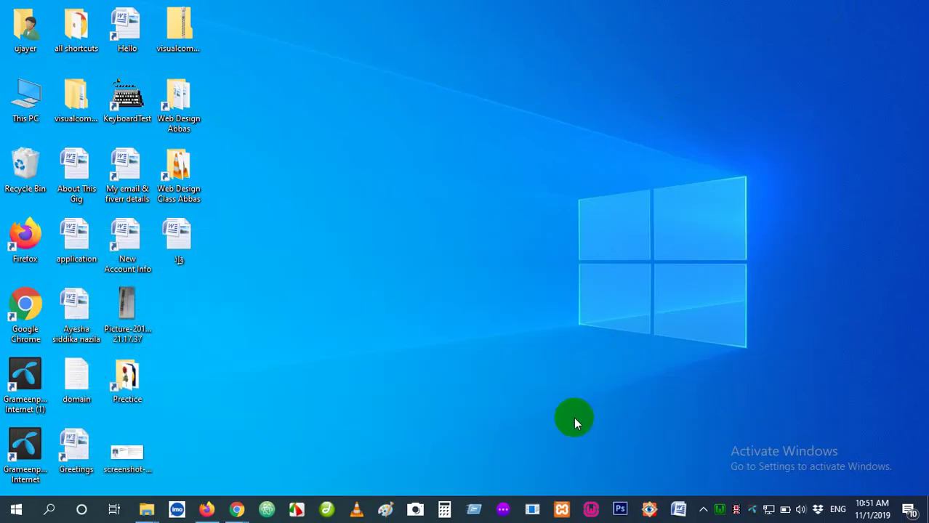
# Restore Firefox and scroll the Installed Plugins list to confirm Elementor 2.7.4 is active.
pyautogui.click(207, 509)
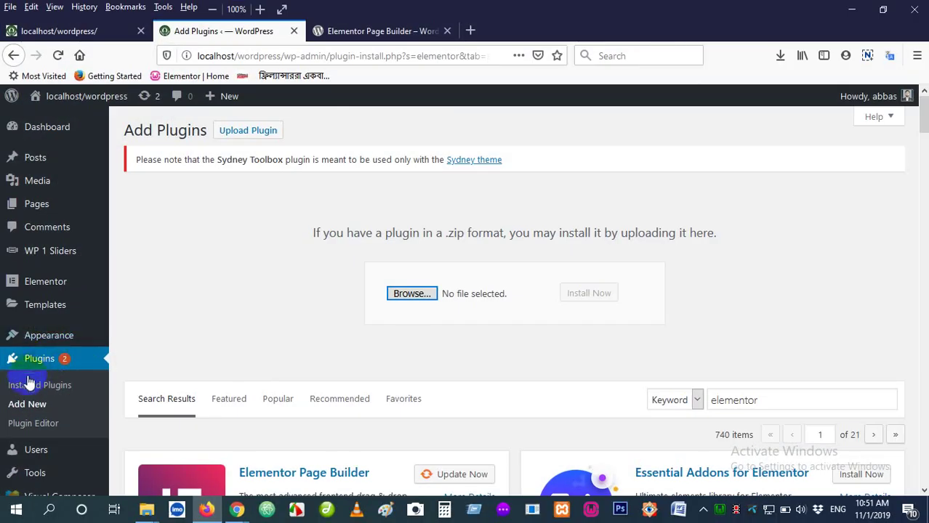
pyautogui.scroll(-2, 327, 349)
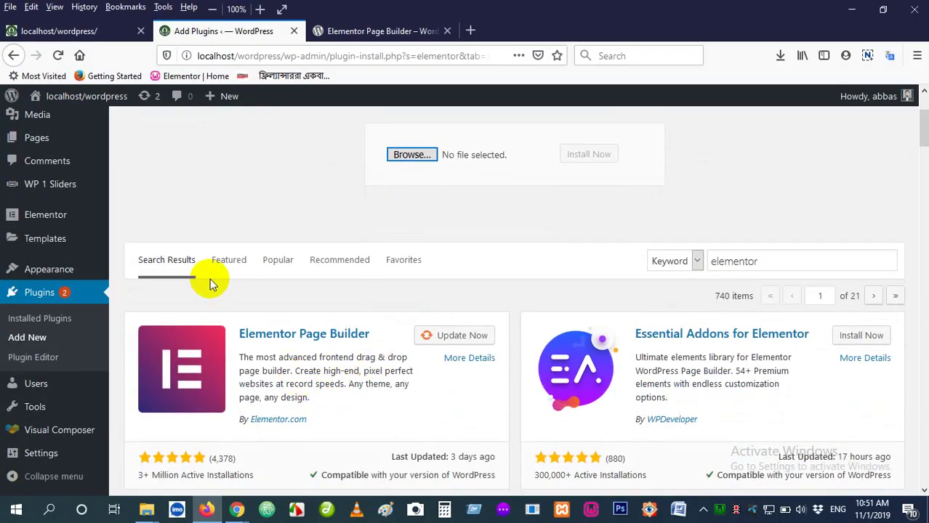
pyautogui.scroll(2, 145, 313)
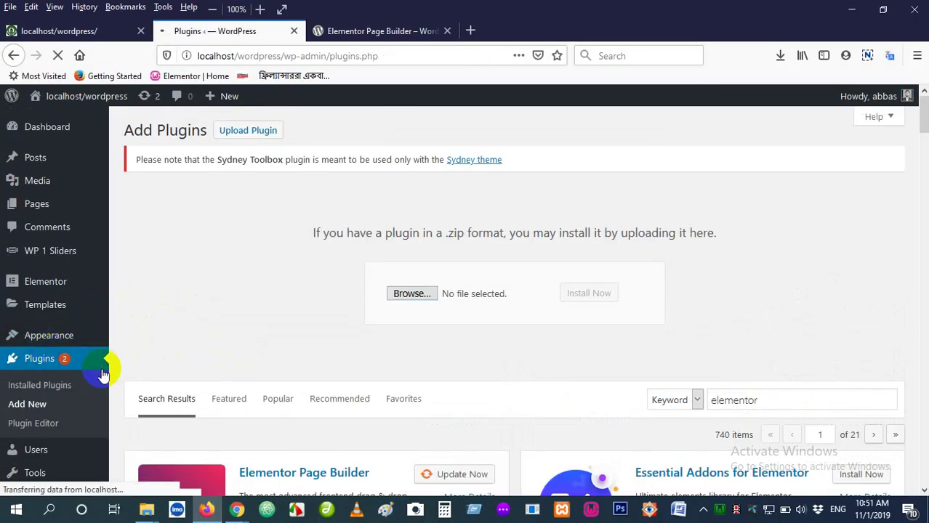
pyautogui.scroll(-2, 172, 231)
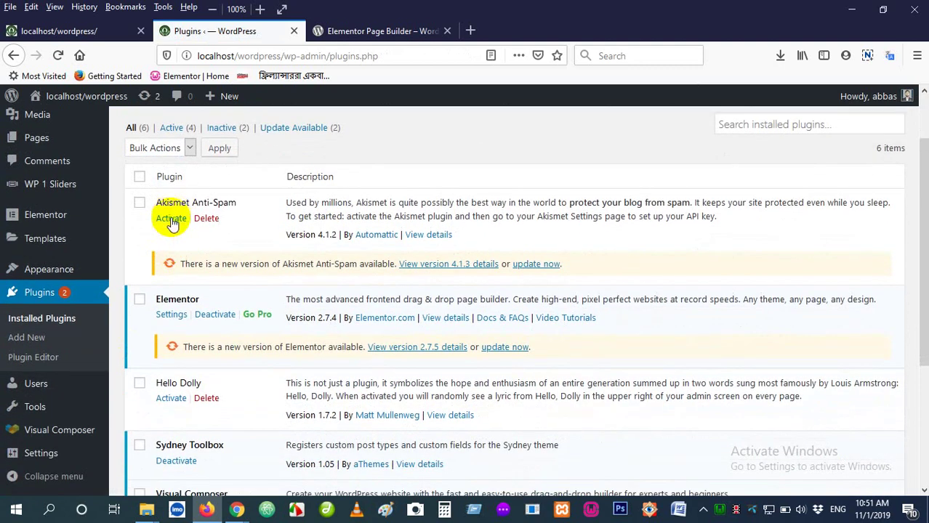
pyautogui.scroll(-2, 255, 283)
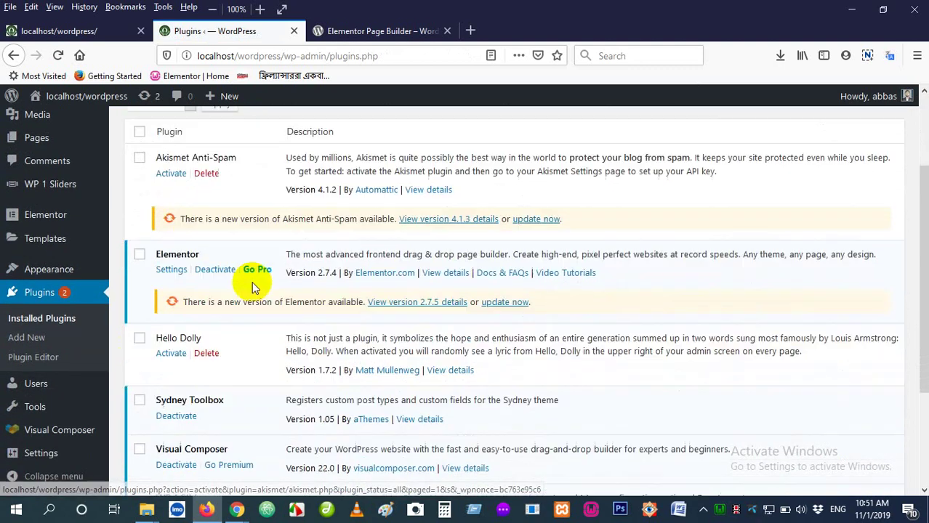
pyautogui.scroll(-2, 160, 290)
pyautogui.scroll(-2, 182, 280)
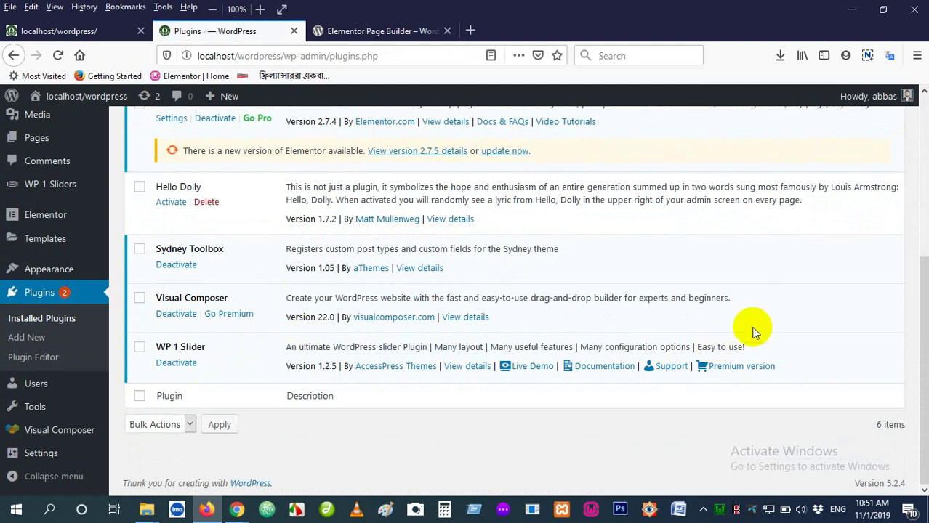
pyautogui.scroll(5, 405, 332)
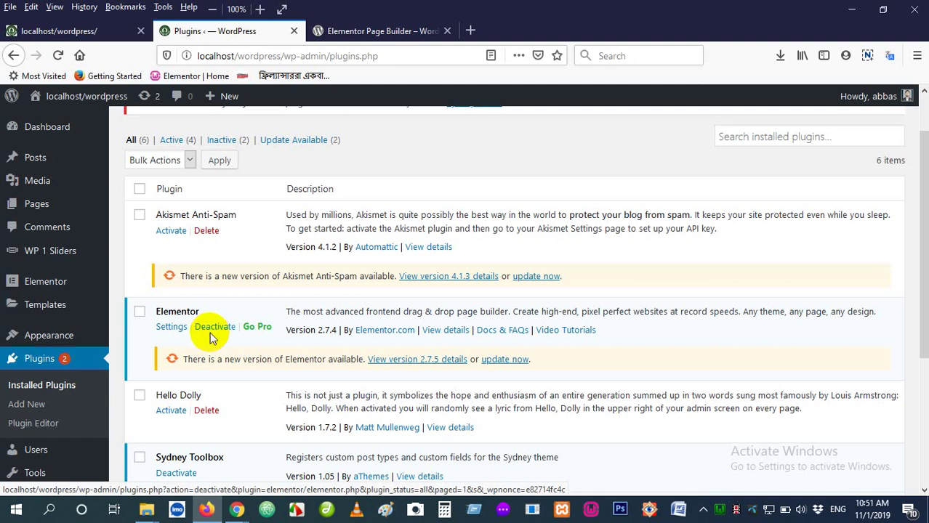
pyautogui.moveTo(50, 251)
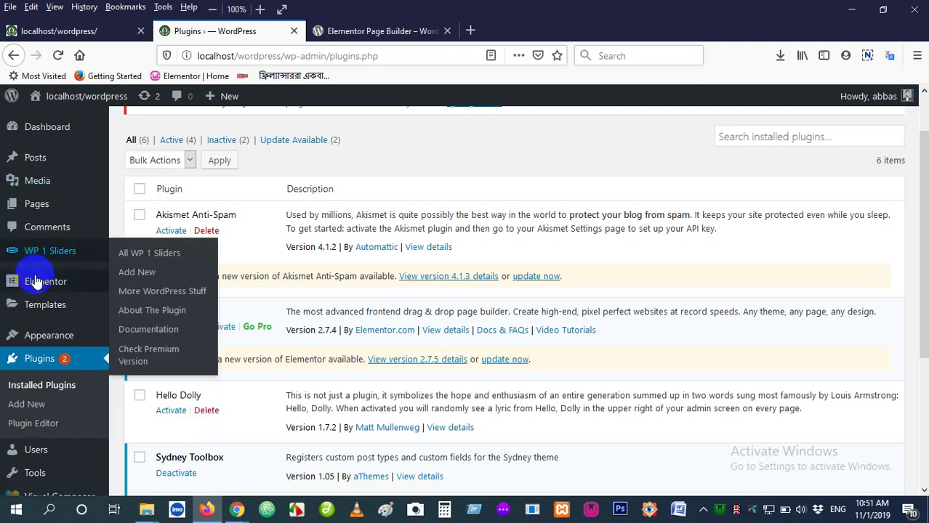
# Review Elementor's Settings page across its General, Style and Advanced tabs.
pyautogui.click(36, 283)
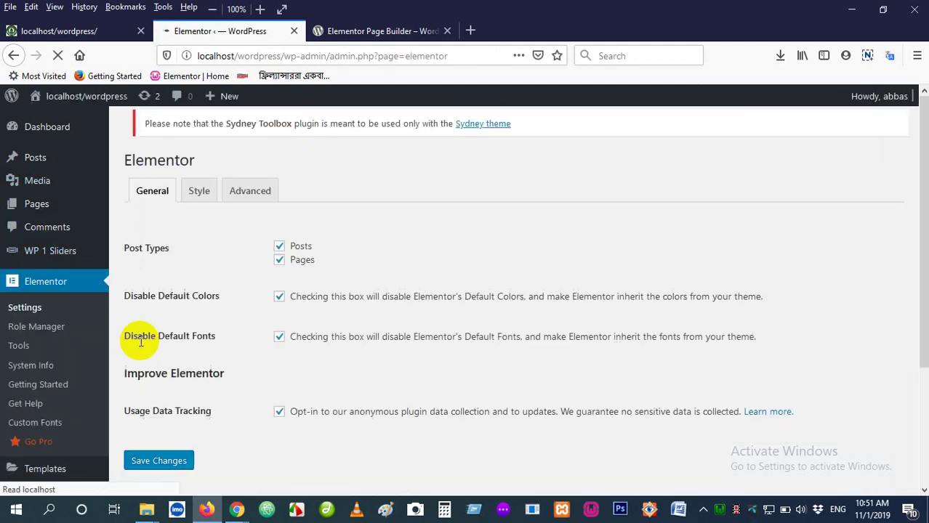
pyautogui.scroll(-3, 338, 250)
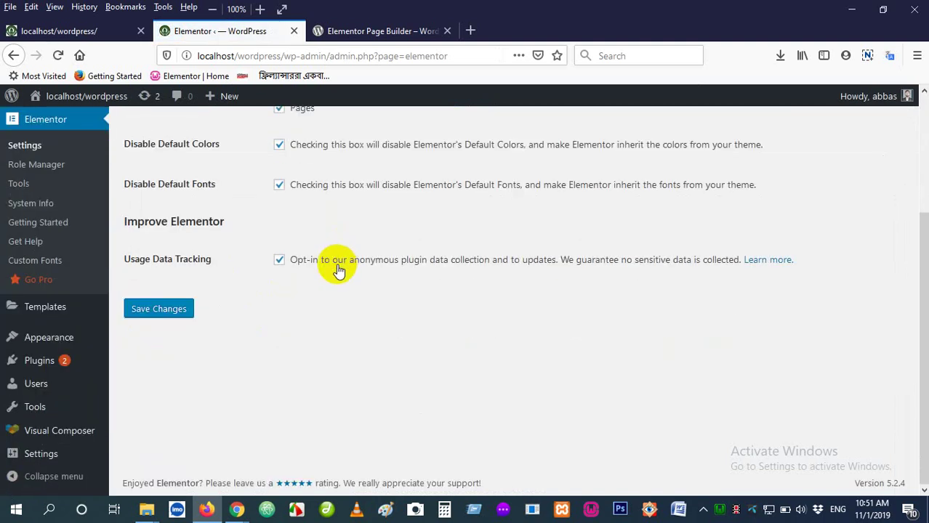
pyautogui.scroll(3, 338, 263)
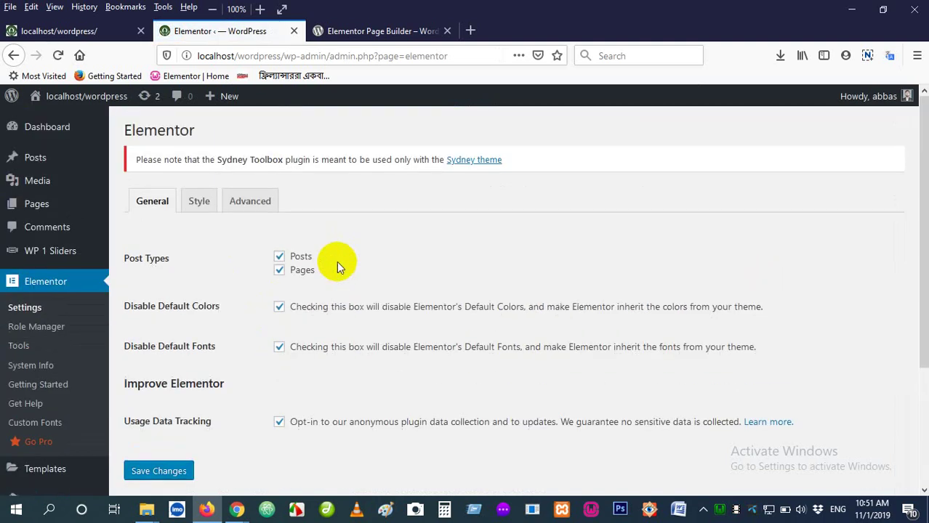
pyautogui.click(196, 203)
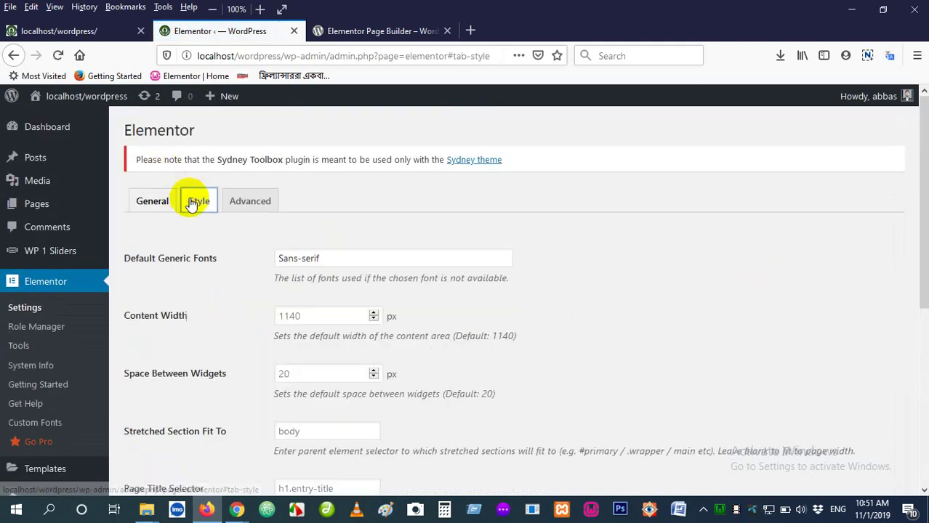
pyautogui.click(263, 208)
pyautogui.click(163, 207)
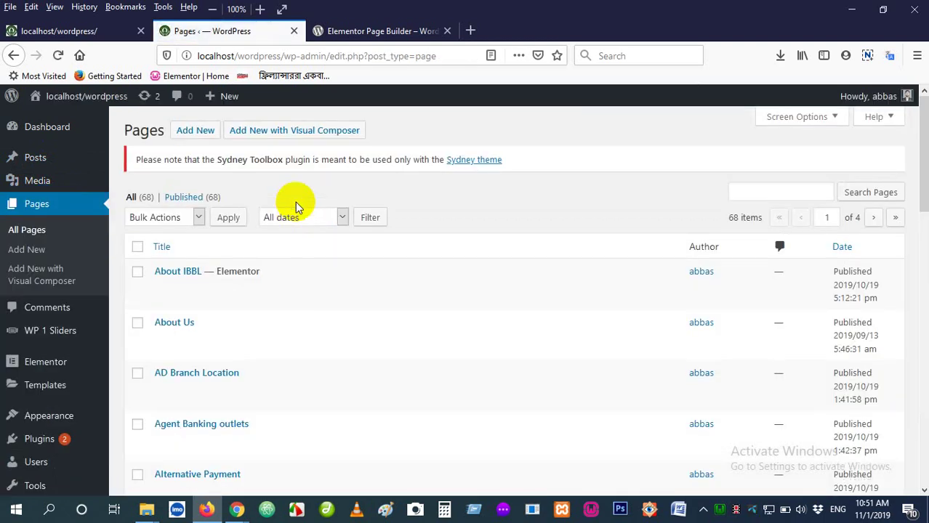
# Find Audit Committee in the All Pages list and open it in the Elementor editor.
pyautogui.scroll(-5, 298, 305)
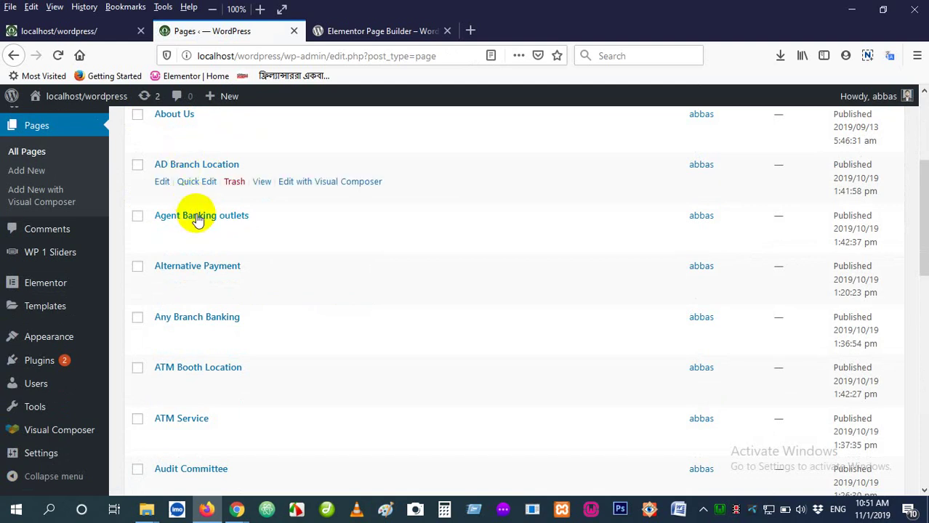
pyautogui.scroll(-4, 197, 218)
pyautogui.scroll(-3, 192, 265)
pyautogui.scroll(-6, 193, 266)
pyautogui.scroll(-3, 201, 257)
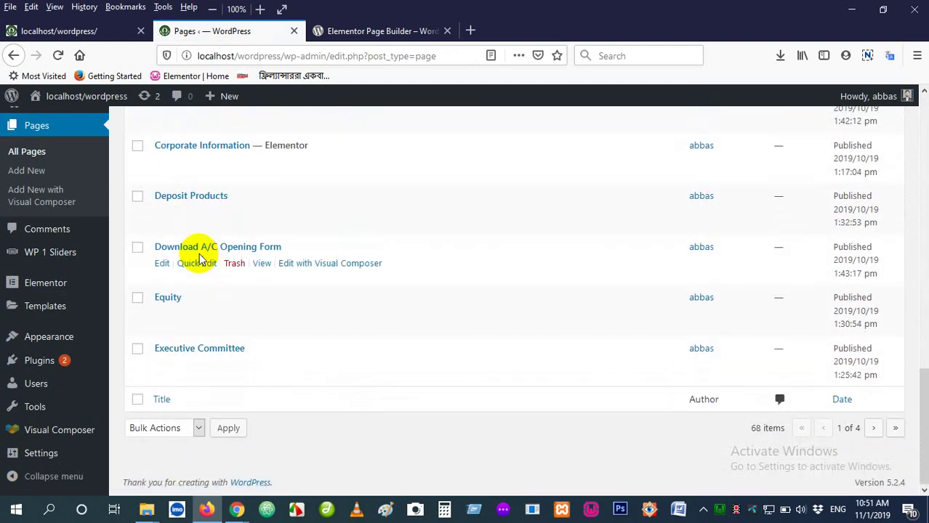
pyautogui.scroll(8, 234, 315)
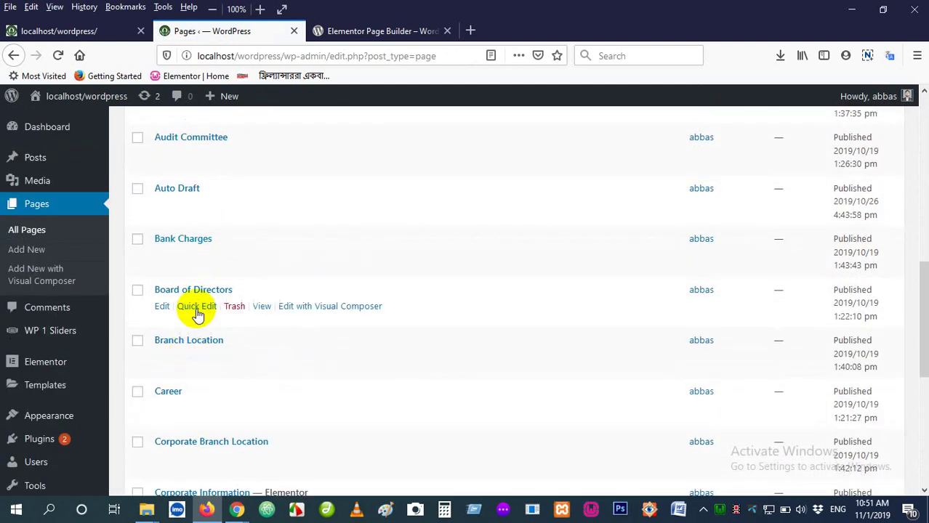
pyautogui.scroll(5, 196, 308)
pyautogui.scroll(3, 204, 291)
pyautogui.scroll(5, 203, 251)
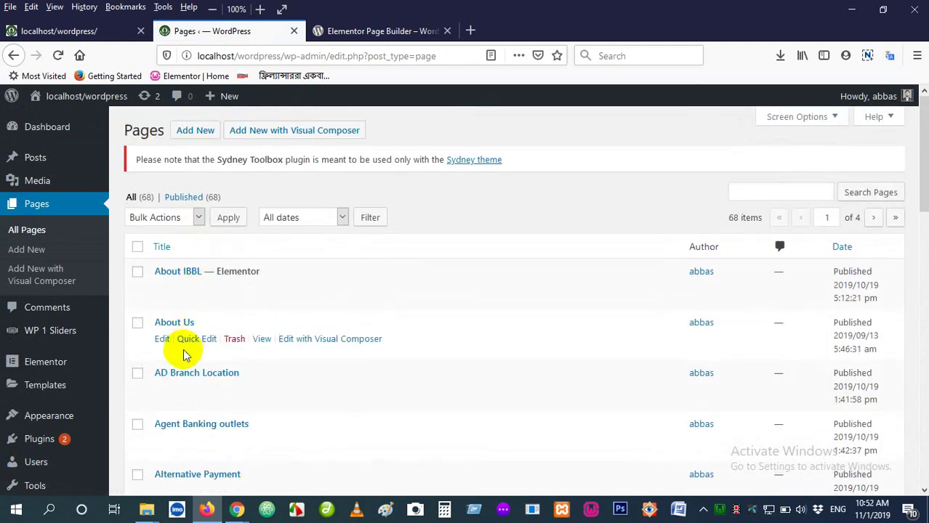
pyautogui.scroll(-10, 185, 364)
pyautogui.scroll(4, 375, 342)
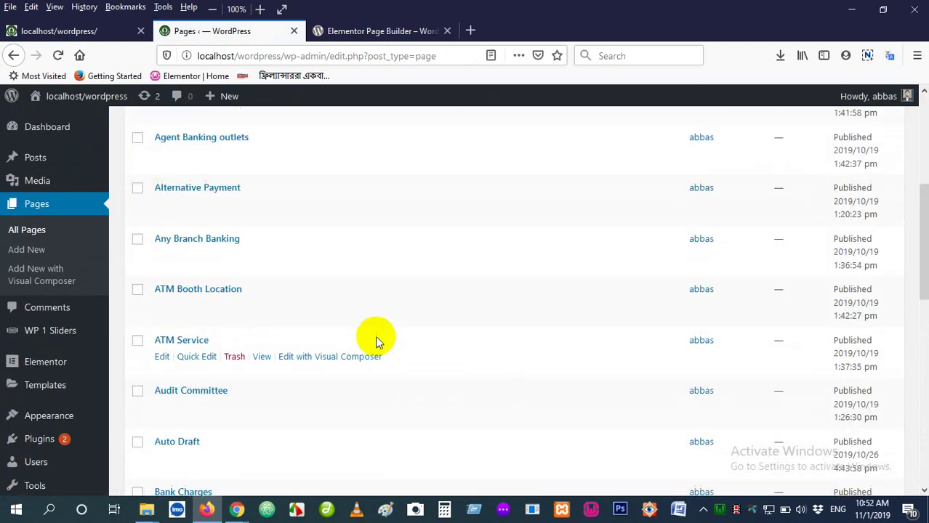
pyautogui.scroll(-3, 375, 342)
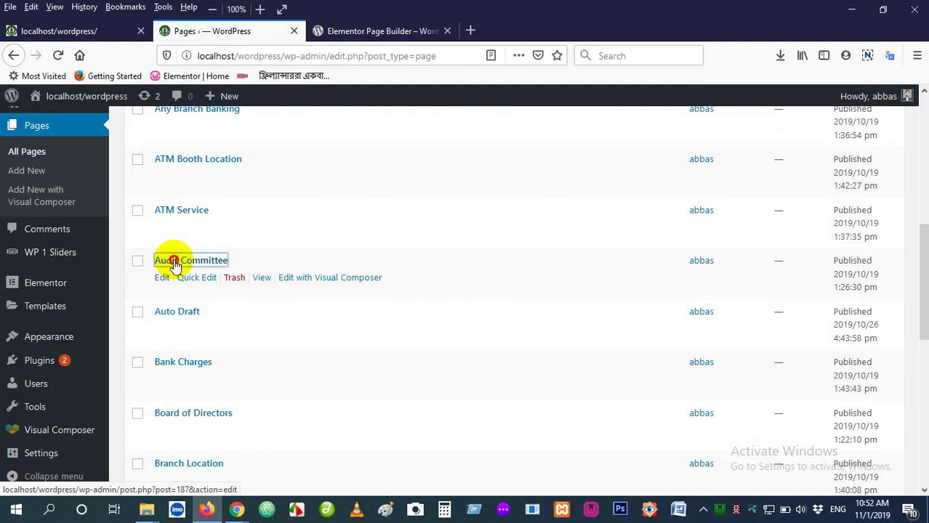
pyautogui.click(175, 263)
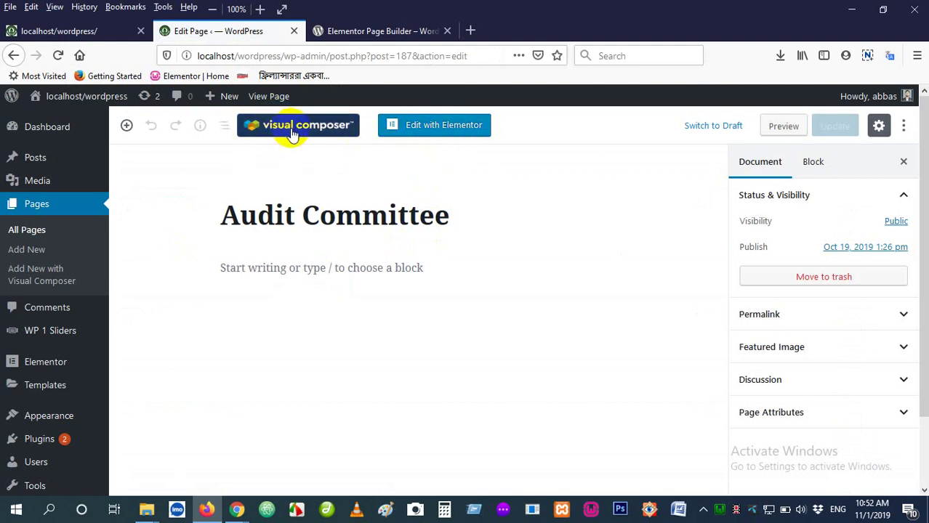
pyautogui.click(444, 132)
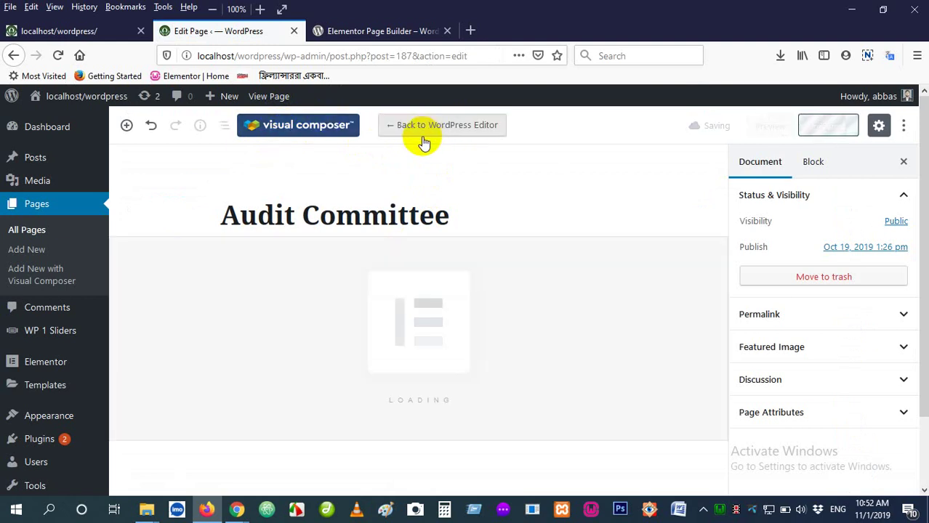
# In a new tab, search the web for 'ibbl' and open the Islami Bank Bangladesh website.
pyautogui.click(471, 30)
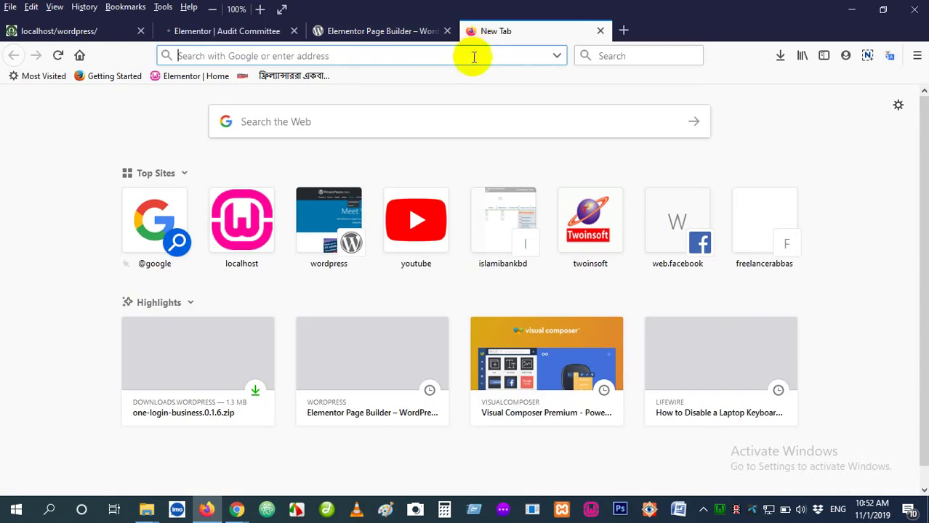
pyautogui.write('ibb')
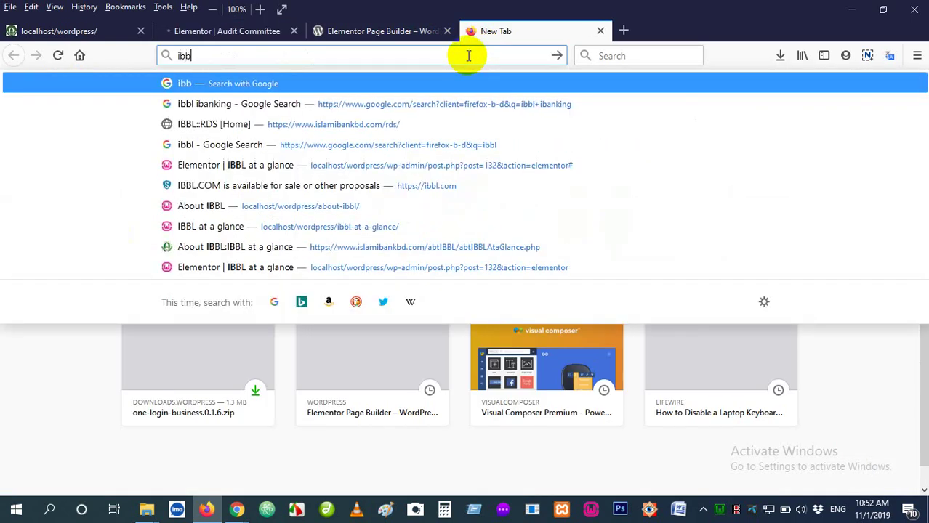
pyautogui.write('l')
pyautogui.press('Return')
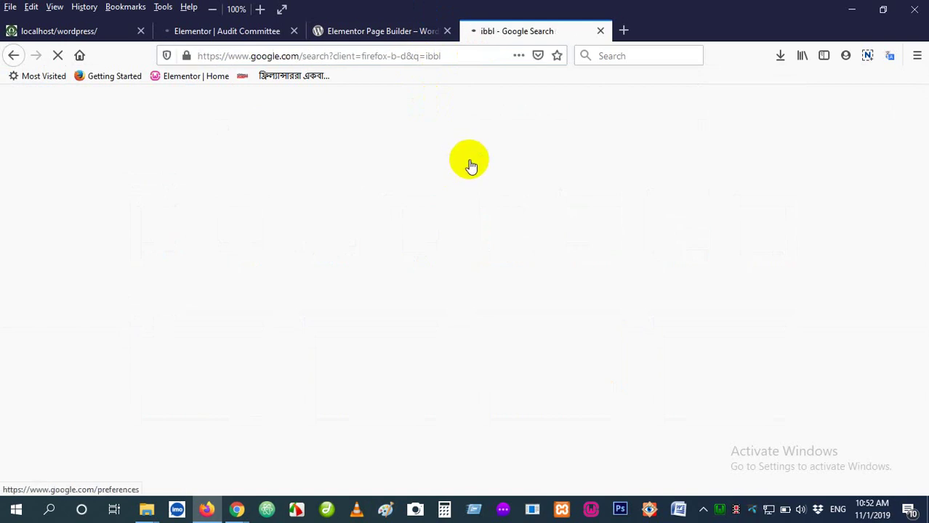
pyautogui.scroll(-1, 274, 266)
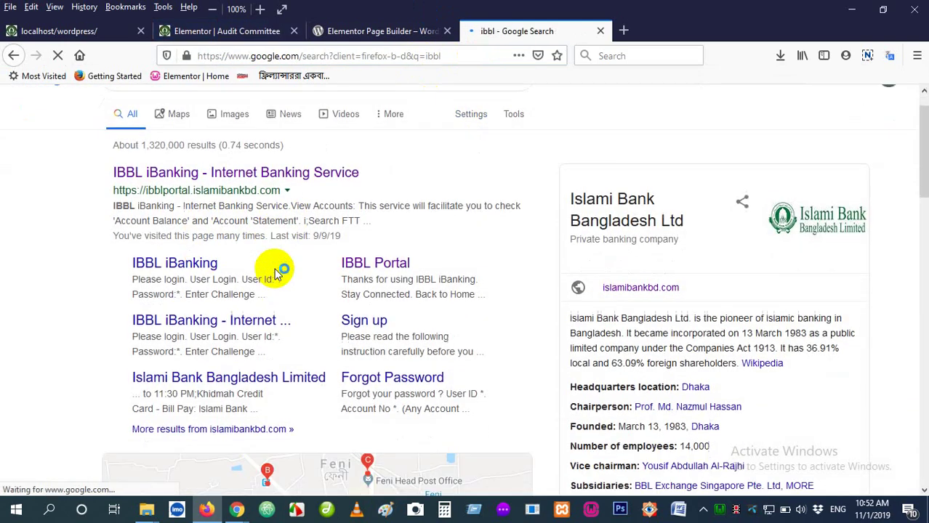
pyautogui.scroll(-4, 277, 275)
pyautogui.scroll(-2, 274, 269)
pyautogui.scroll(-2, 269, 269)
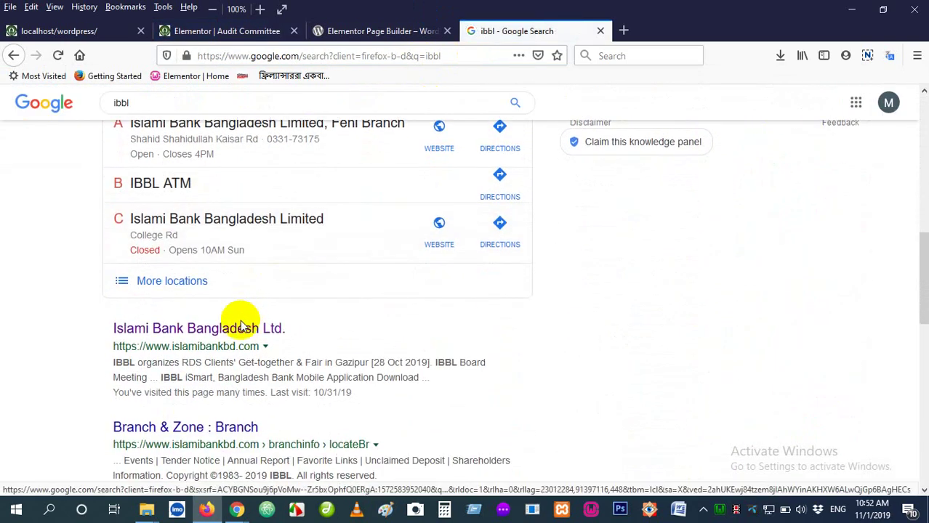
pyautogui.click(242, 329)
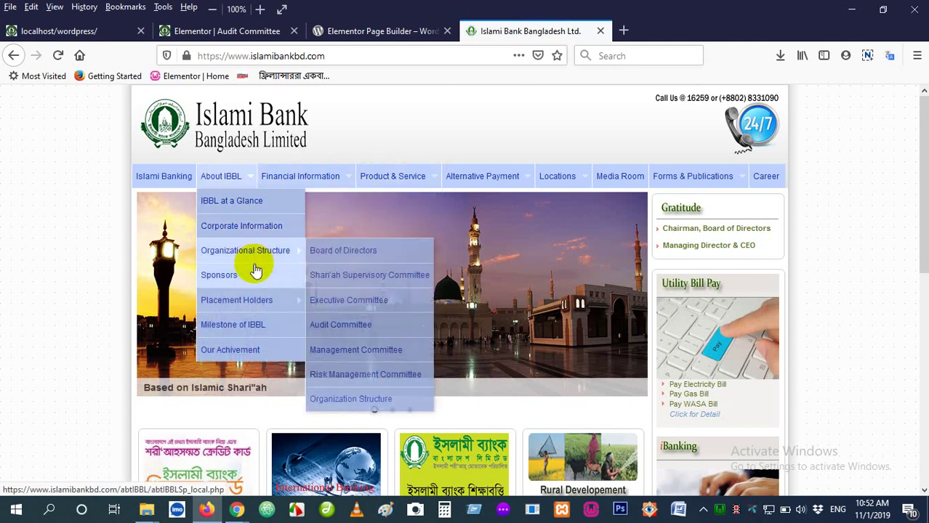
pyautogui.moveTo(245, 250)
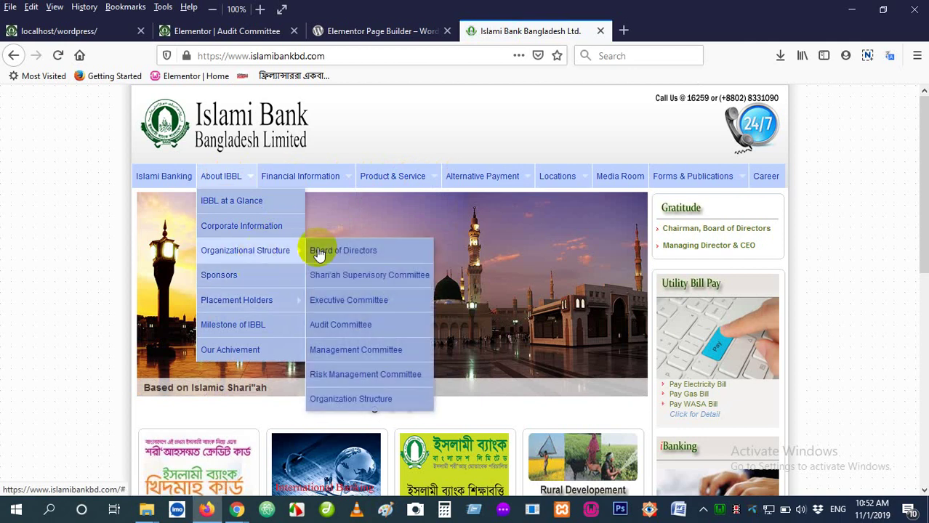
# Review the member cards on the bank's Audit Committee page, then return to the Elementor tab.
pyautogui.click(338, 325)
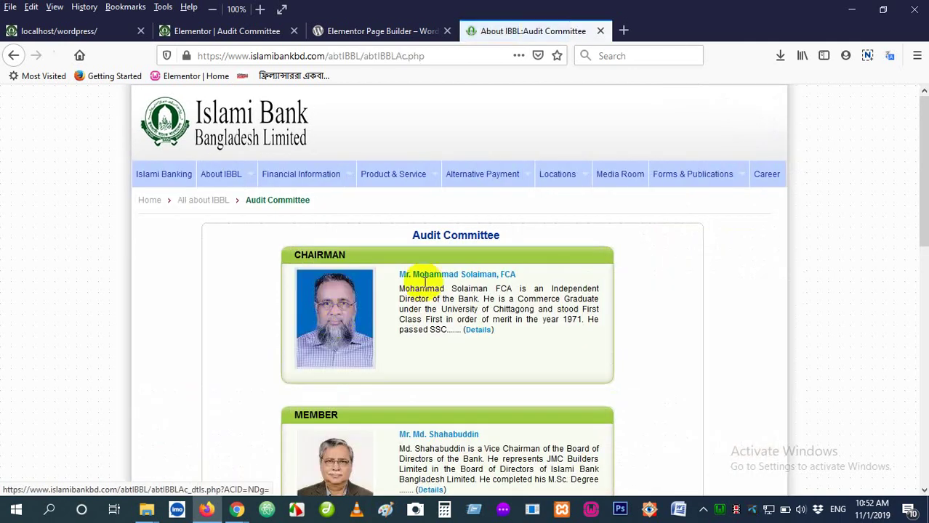
pyautogui.scroll(-4, 481, 272)
pyautogui.scroll(-3, 482, 272)
pyautogui.scroll(-3, 482, 271)
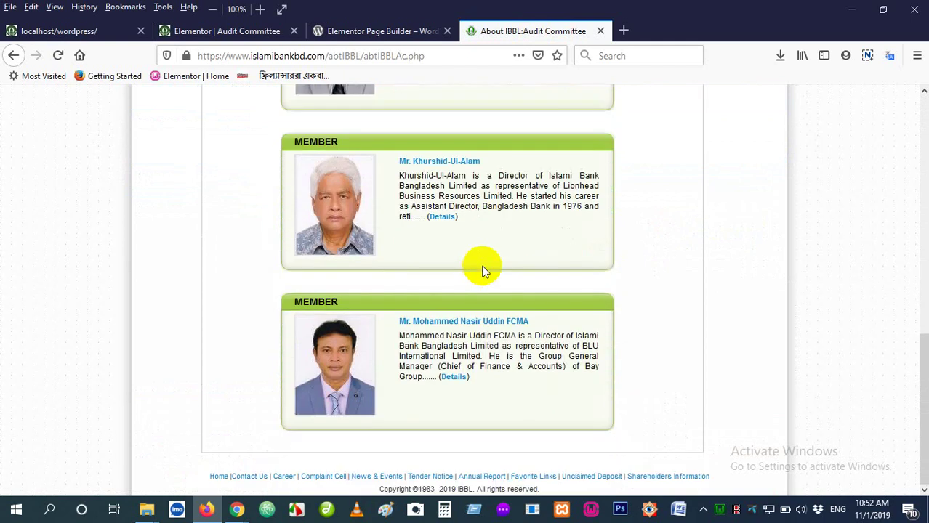
pyautogui.scroll(9, 483, 271)
pyautogui.scroll(6, 414, 272)
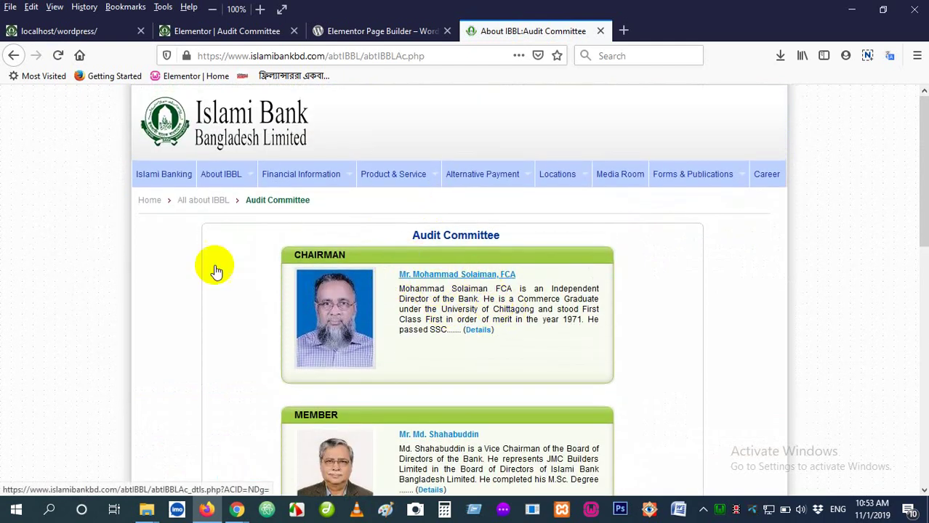
pyautogui.scroll(-5, 649, 279)
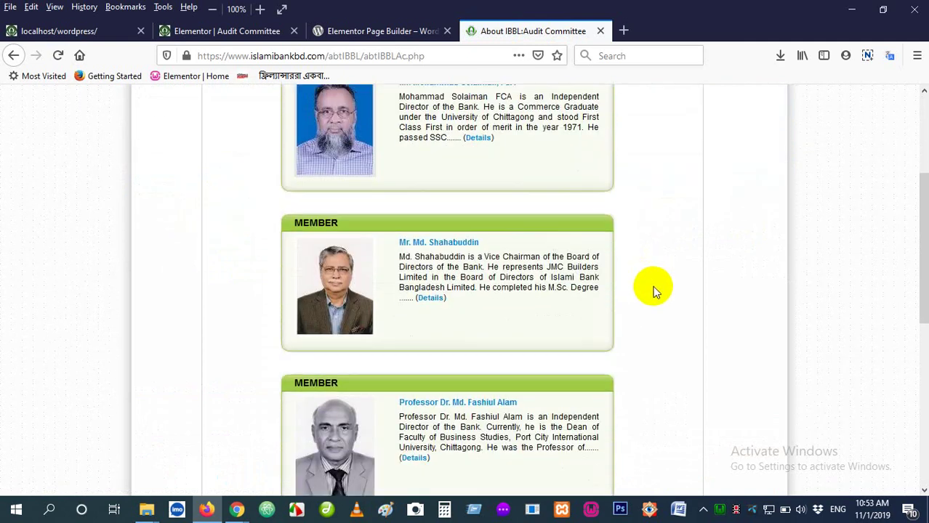
pyautogui.scroll(-4, 651, 294)
pyautogui.scroll(-6, 647, 327)
pyautogui.scroll(6, 611, 365)
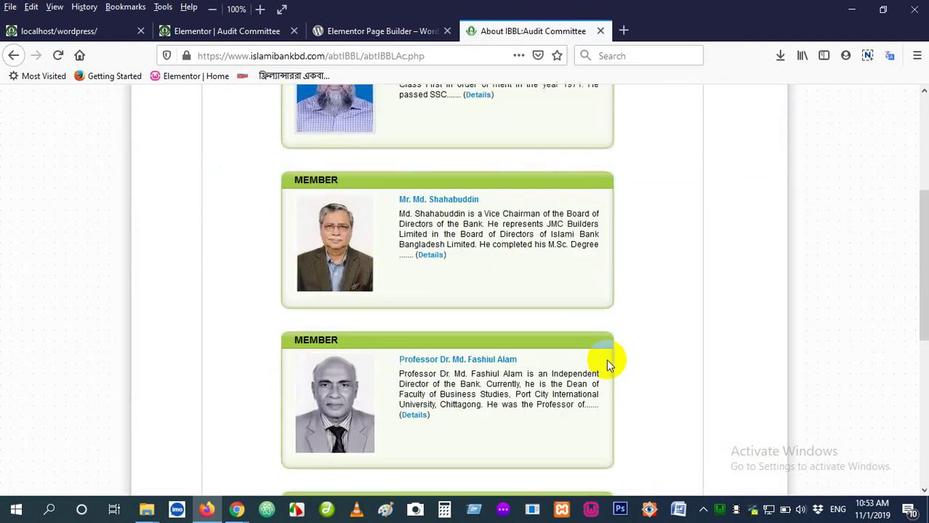
pyautogui.scroll(2, 603, 364)
pyautogui.scroll(4, 607, 364)
pyautogui.scroll(1, 608, 361)
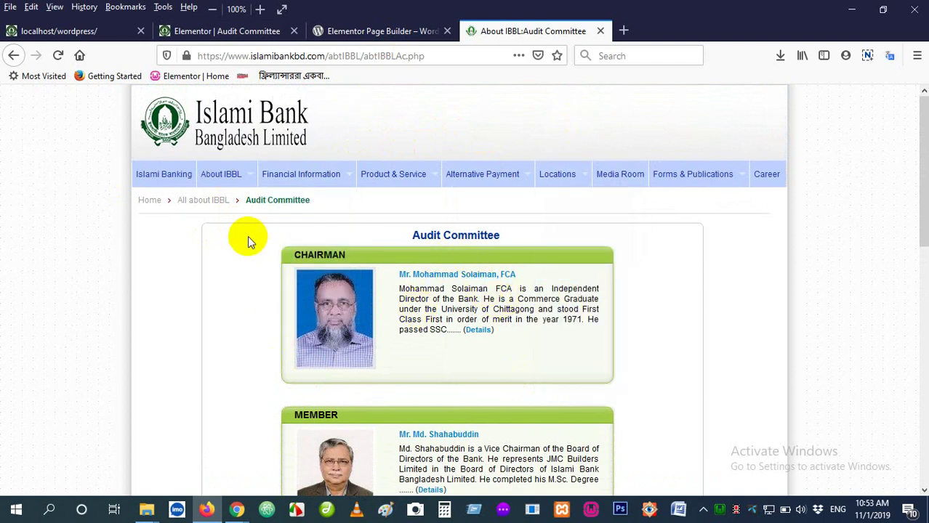
pyautogui.scroll(-2, 247, 235)
pyautogui.scroll(2, 301, 237)
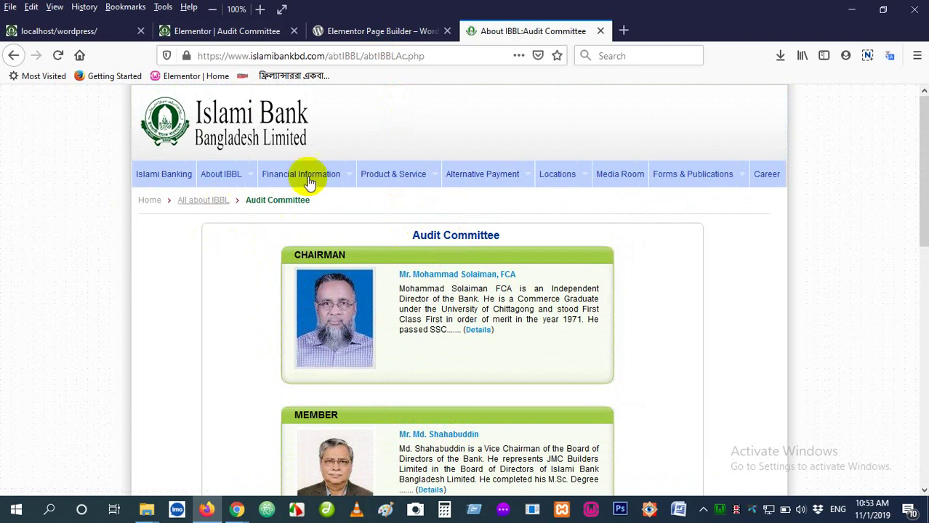
pyautogui.scroll(-2, 414, 225)
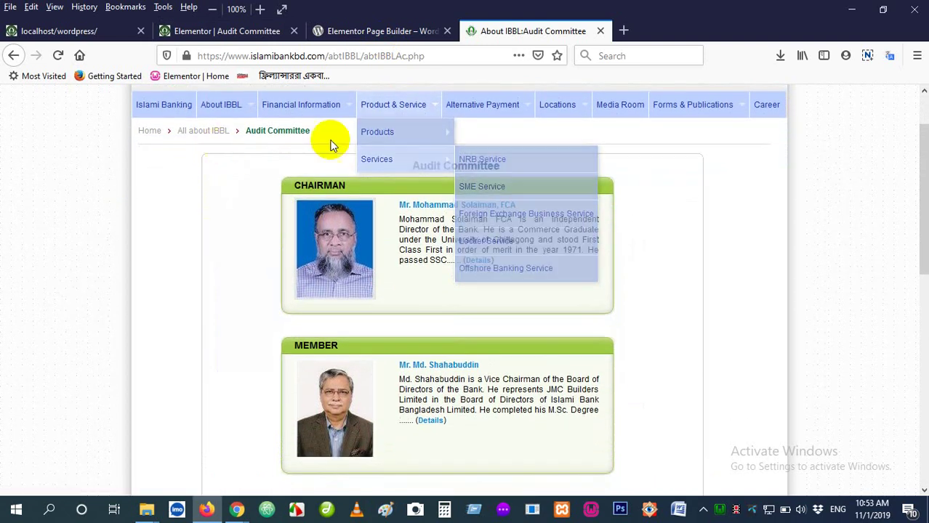
pyautogui.scroll(-8, 714, 295)
pyautogui.scroll(-7, 712, 306)
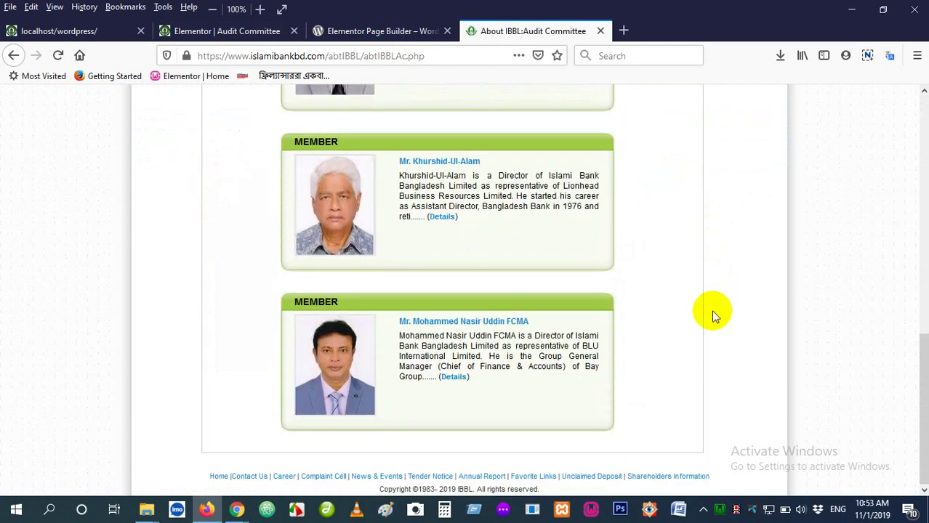
pyautogui.scroll(6, 233, 160)
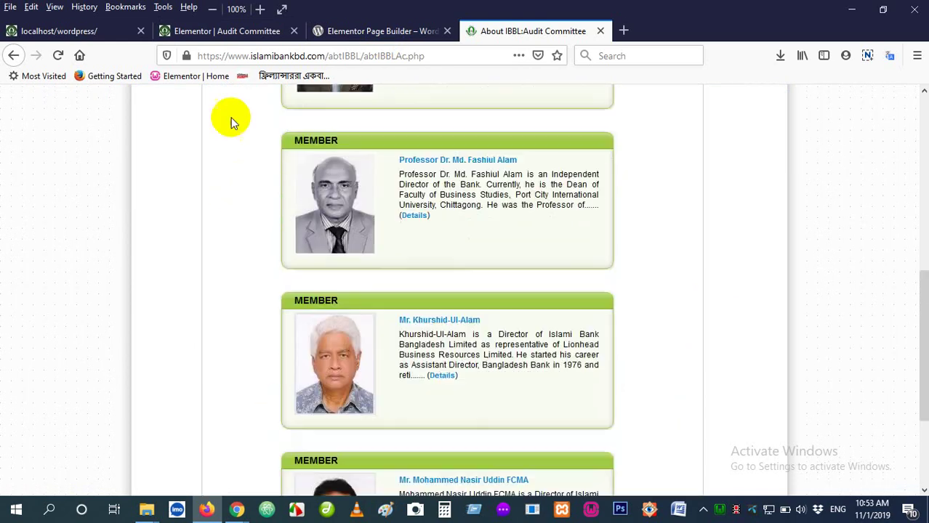
pyautogui.click(203, 33)
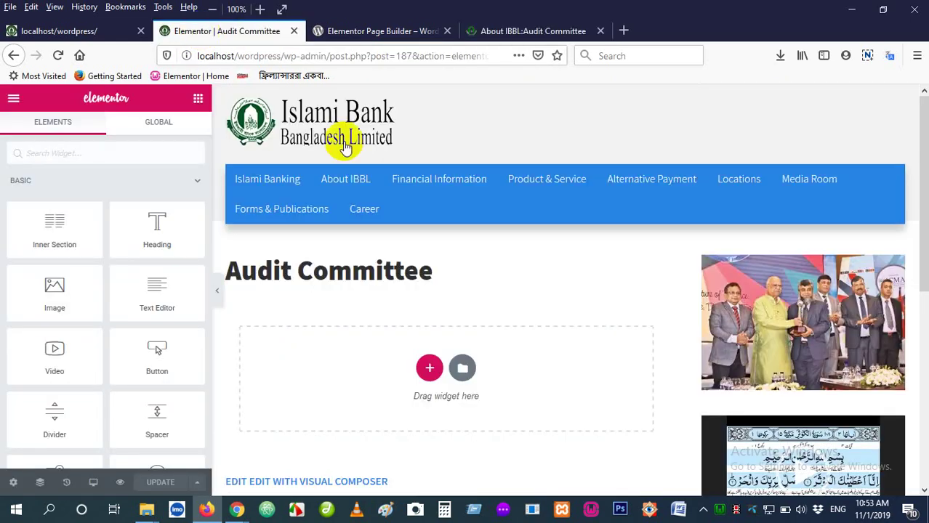
# Add a single-column section below the title, glancing at the bank's reference page.
pyautogui.click(430, 370)
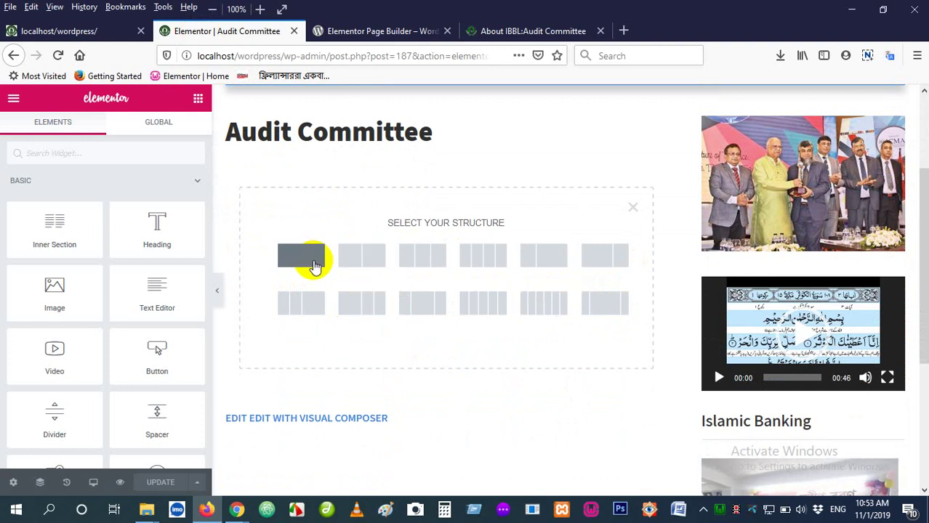
pyautogui.click(314, 266)
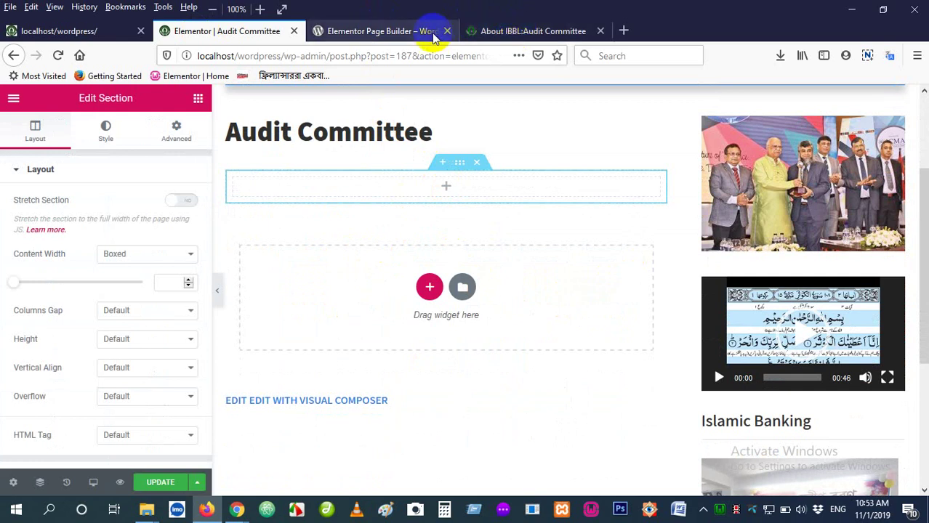
pyautogui.click(509, 32)
pyautogui.scroll(10, 514, 284)
pyautogui.scroll(1, 509, 291)
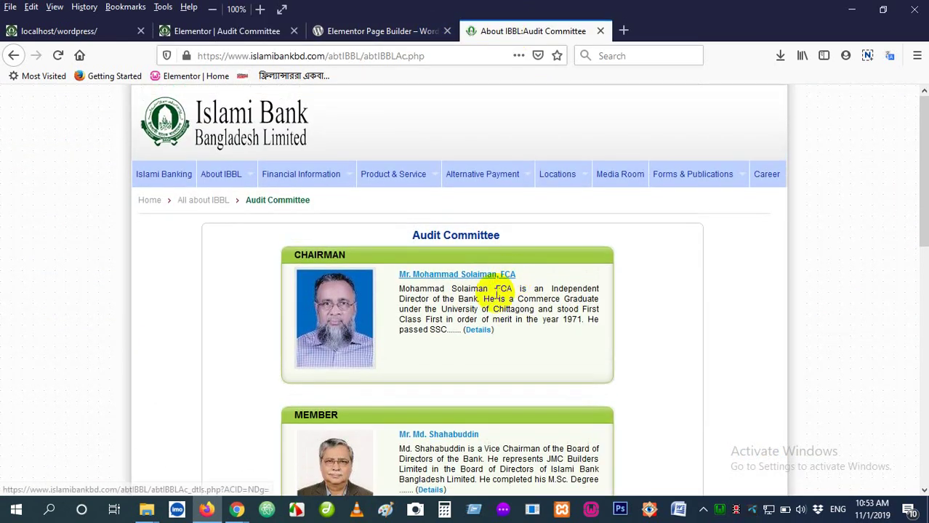
pyautogui.scroll(-2, 496, 294)
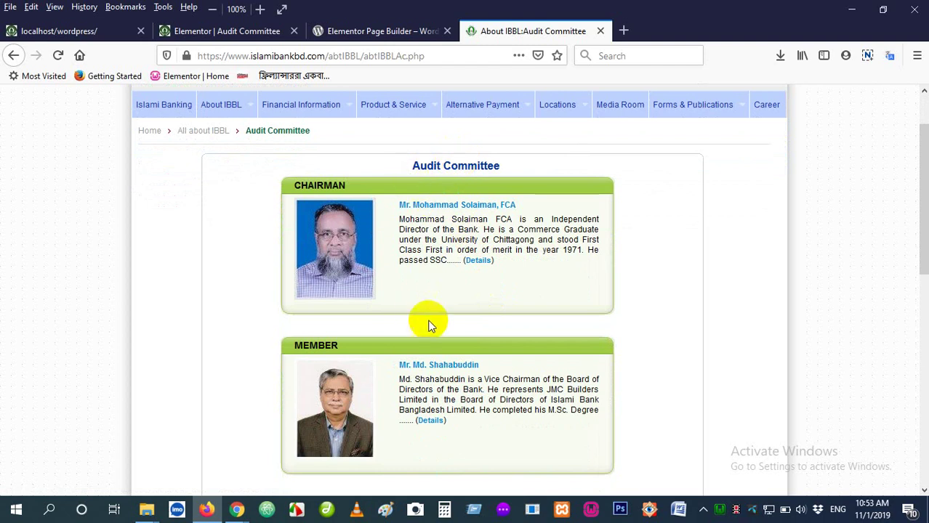
pyautogui.click(218, 30)
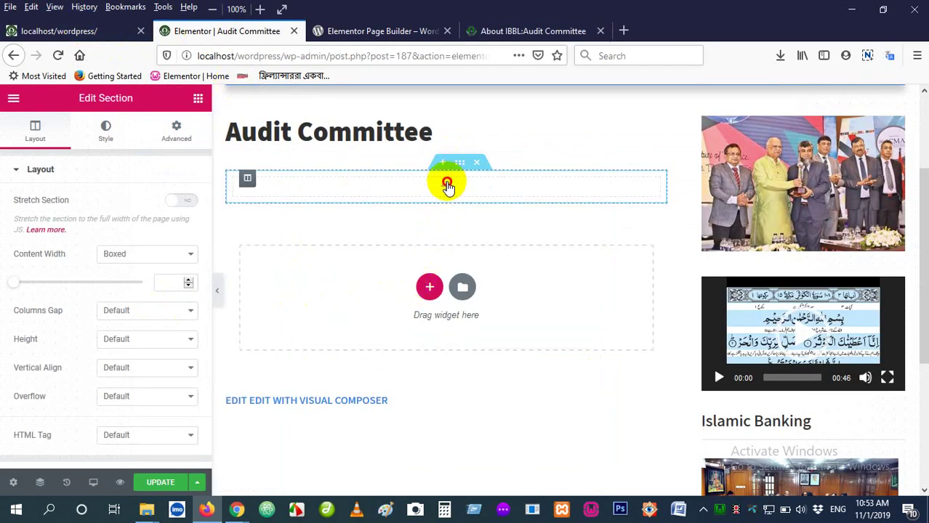
# Place a Heading widget in the empty section and select its placeholder text.
pyautogui.click(447, 186)
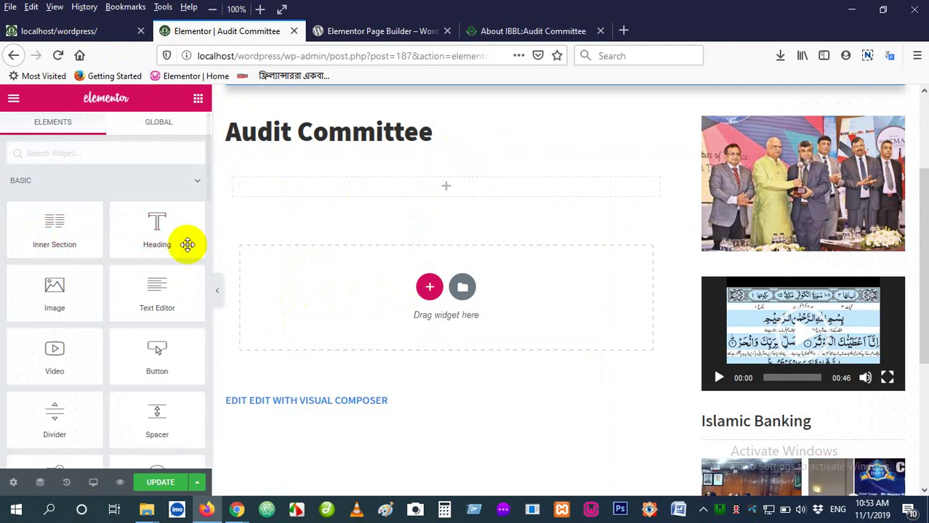
pyautogui.moveTo(159, 231); pyautogui.dragTo(455, 187)
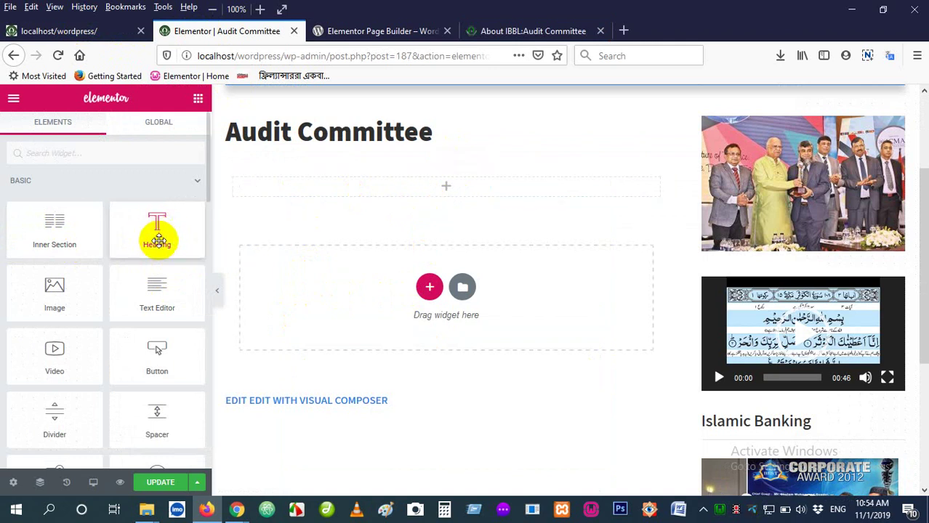
pyautogui.moveTo(159, 239); pyautogui.dragTo(440, 193)
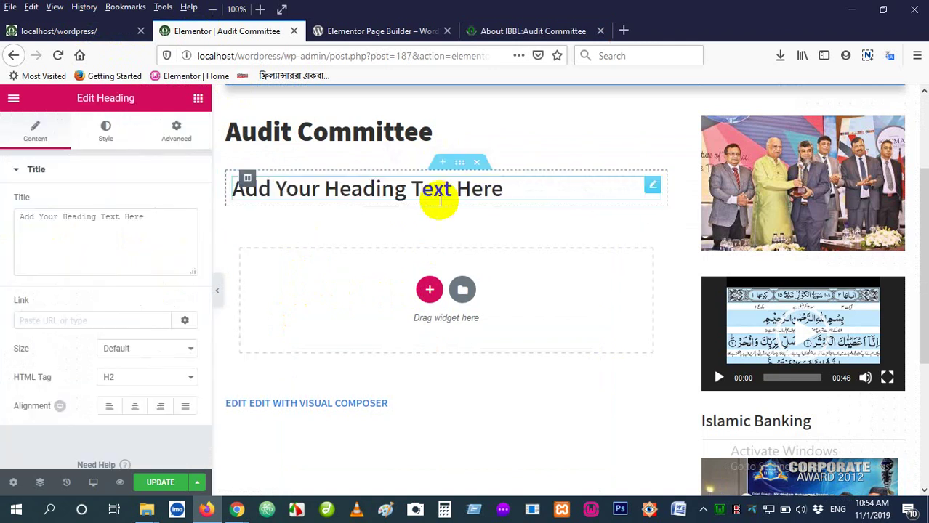
pyautogui.tripleClick(396, 189)
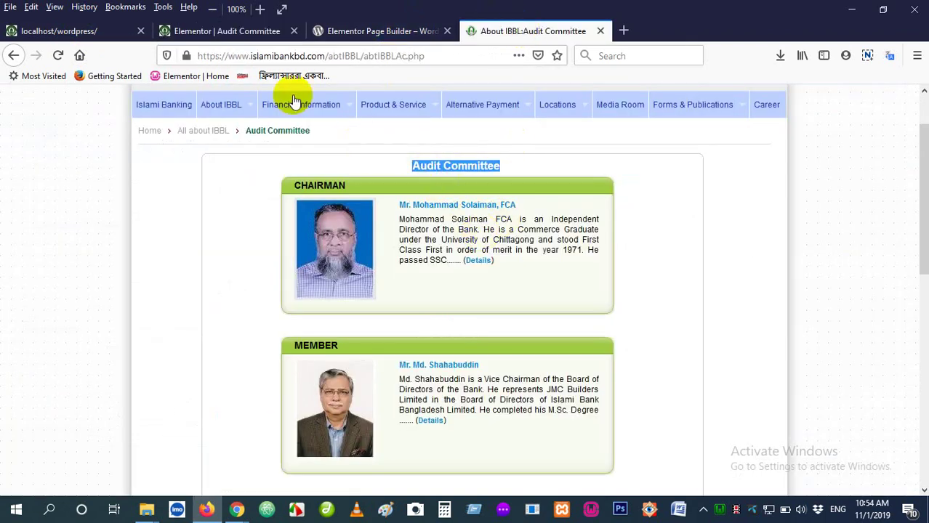
# Paste 'Audit Committee' over the placeholder heading text and remove the stray empty lines.
pyautogui.click(280, 32)
pyautogui.tripleClick(404, 186)
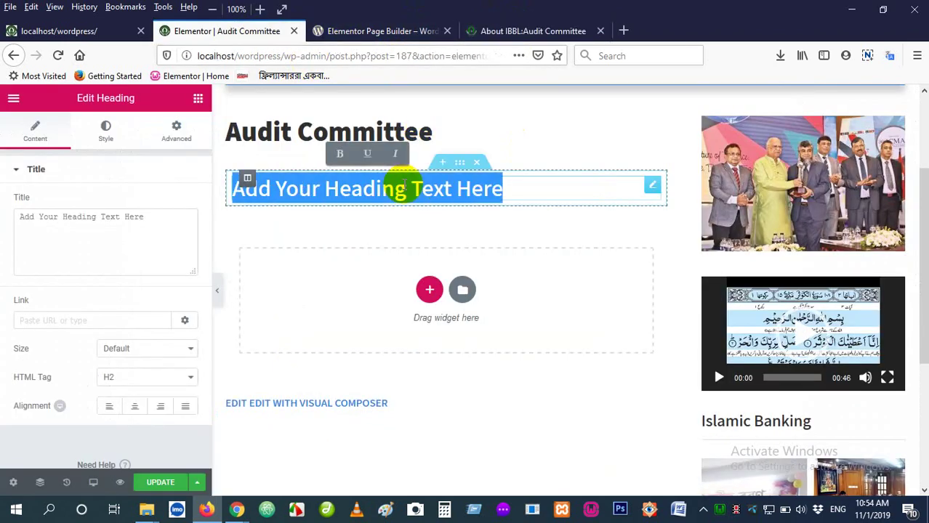
pyautogui.write('Audit Committee')
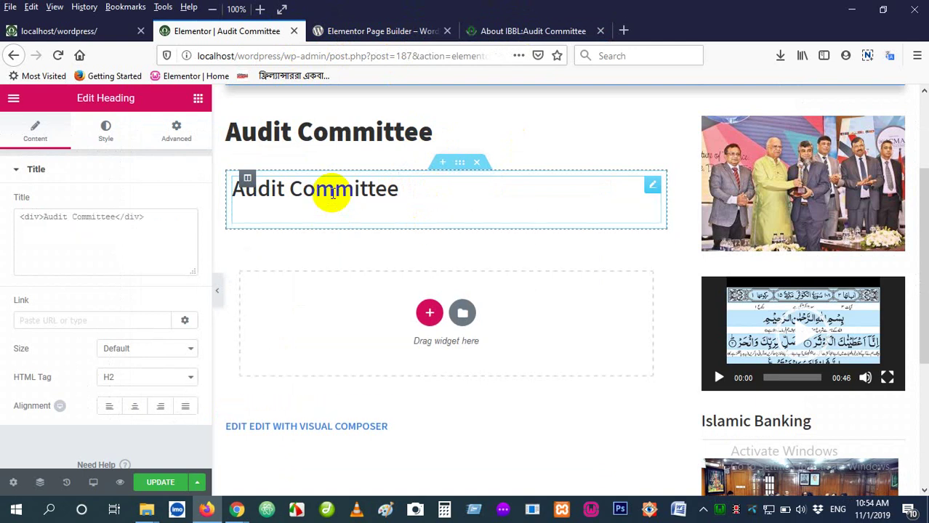
pyautogui.click(405, 190)
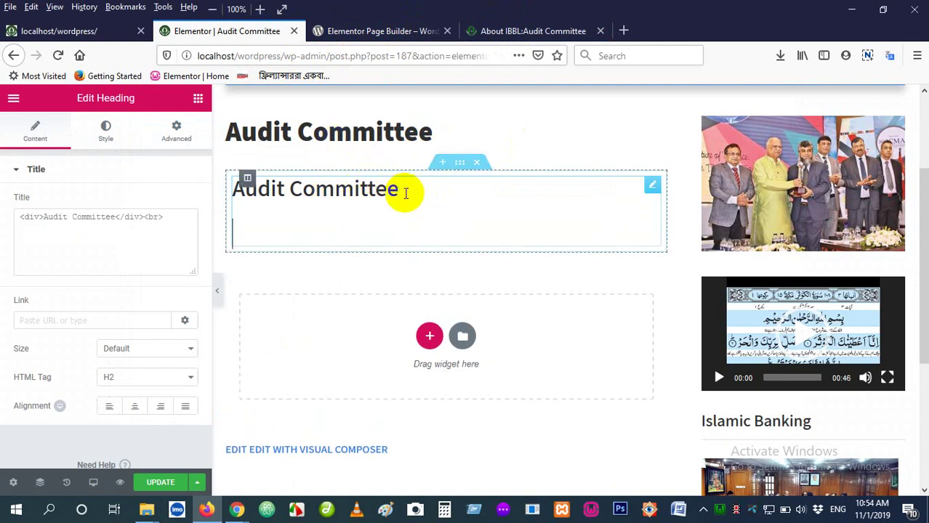
pyautogui.press('Return')
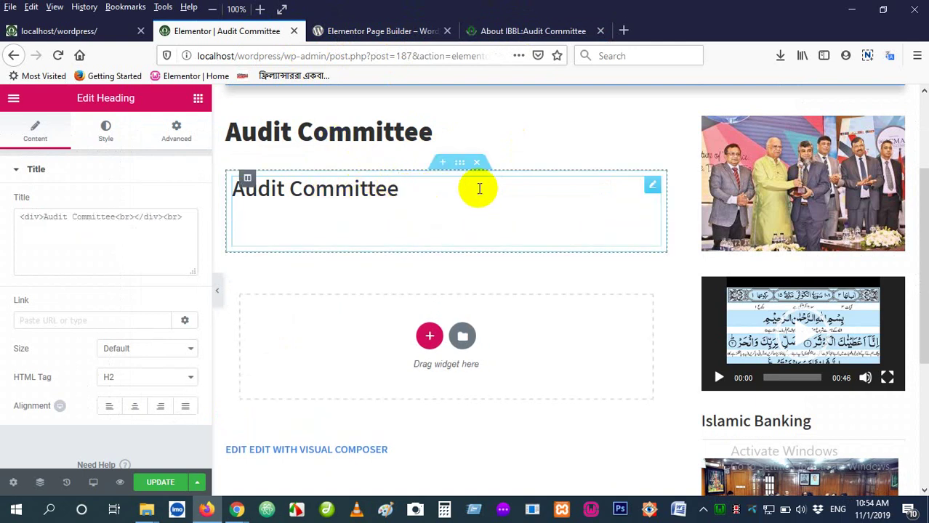
pyautogui.press('Return')
pyautogui.press('Return')
pyautogui.press('Return')
pyautogui.press('Return')
pyautogui.press('Return')
pyautogui.press('Return')
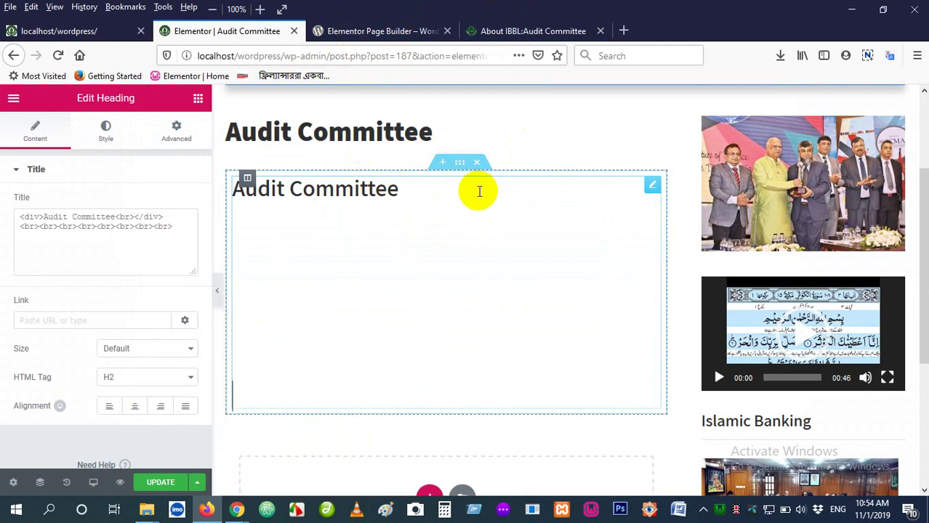
pyautogui.press('BackSpace')
pyautogui.press('BackSpace')
pyautogui.press('BackSpace')
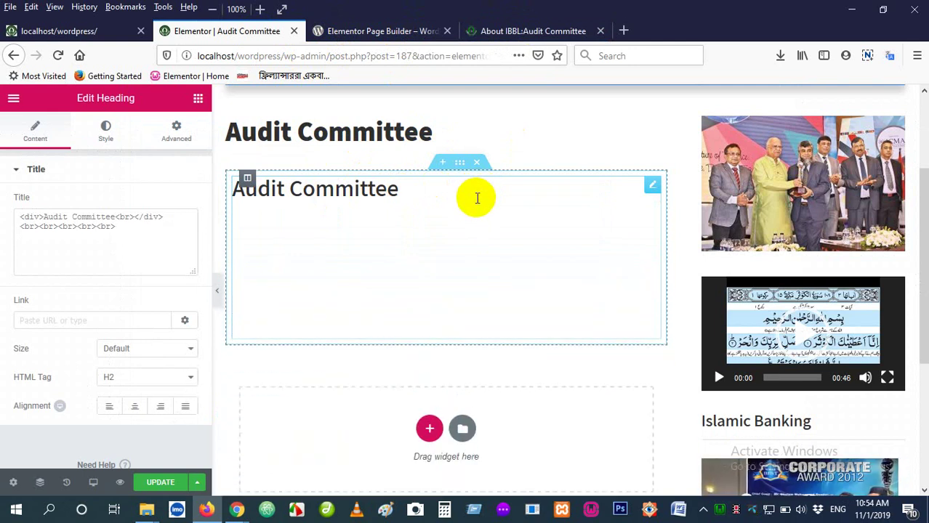
pyautogui.press('BackSpace')
pyautogui.press('BackSpace')
pyautogui.press('BackSpace')
pyautogui.press('BackSpace')
pyautogui.press('BackSpace')
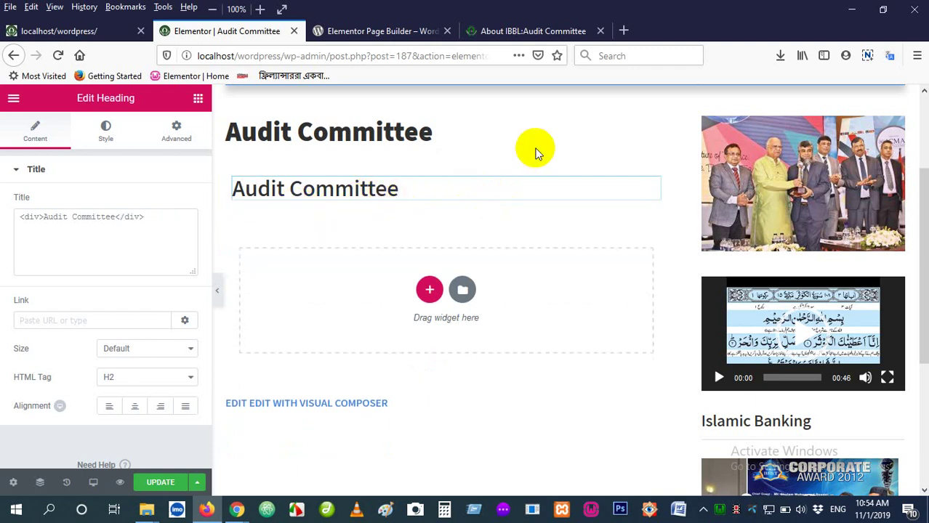
pyautogui.moveTo(447, 190)
pyautogui.tripleClick(364, 190)
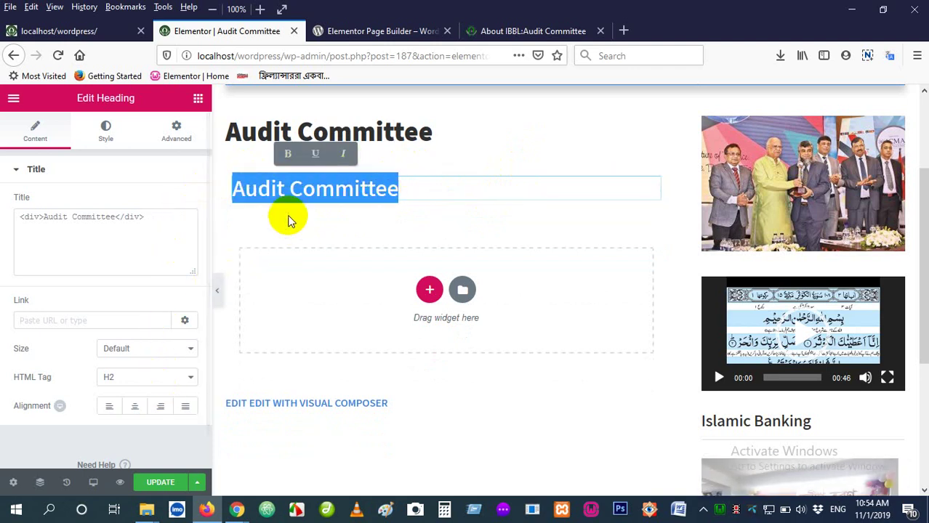
# Compare against the bank's reference page and the Elementor plugin page, then return to the editor.
pyautogui.click(521, 31)
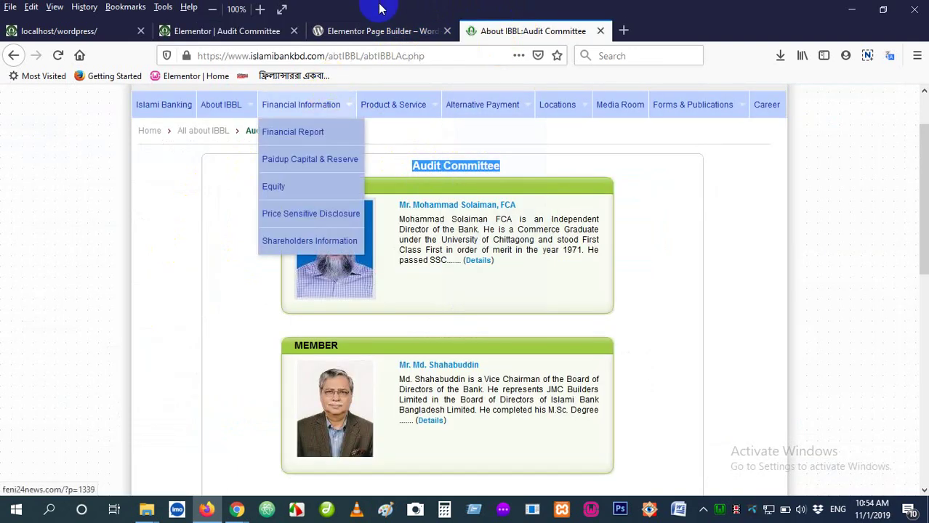
pyautogui.click(346, 32)
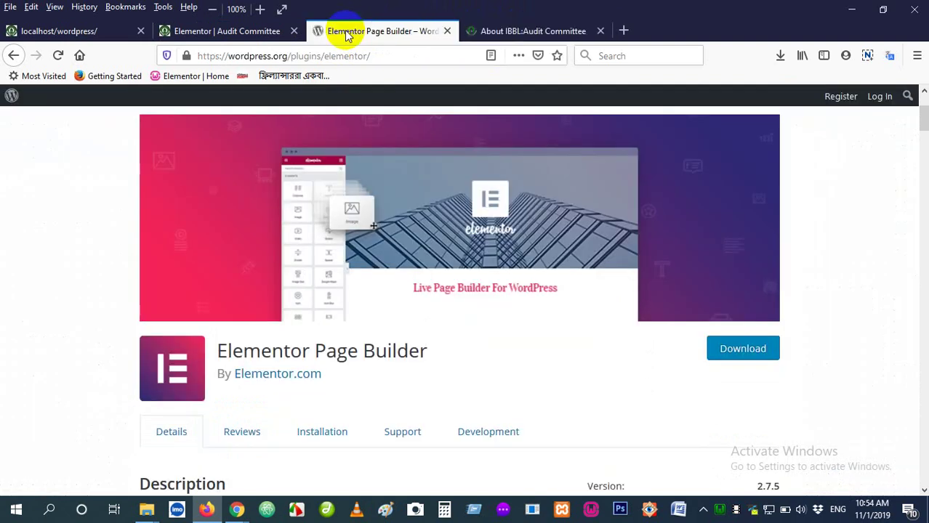
pyautogui.click(247, 32)
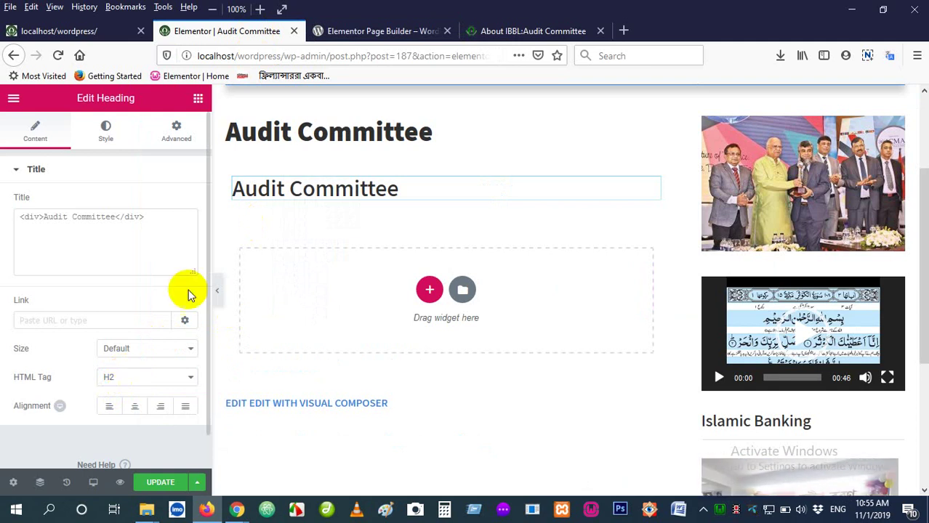
# Make the Audit Committee heading an H4 and centre-align it.
pyautogui.click(152, 379)
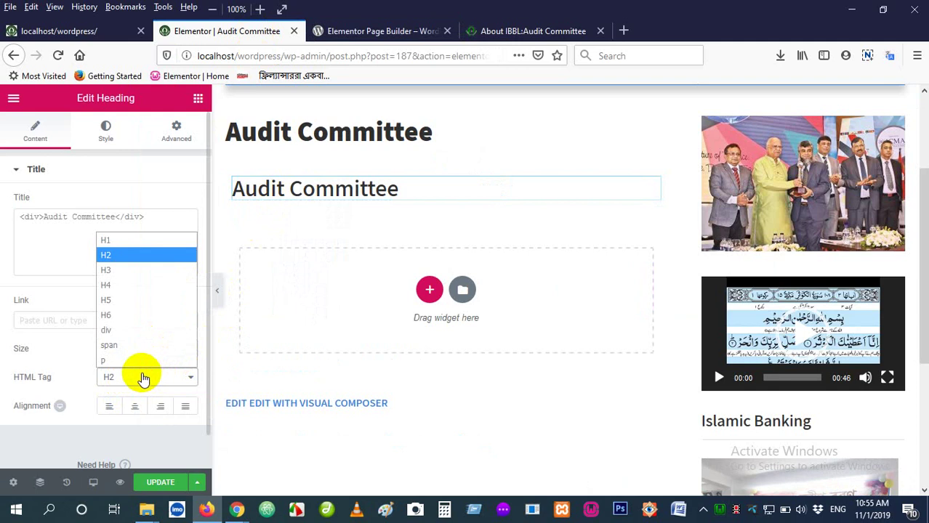
pyautogui.click(127, 285)
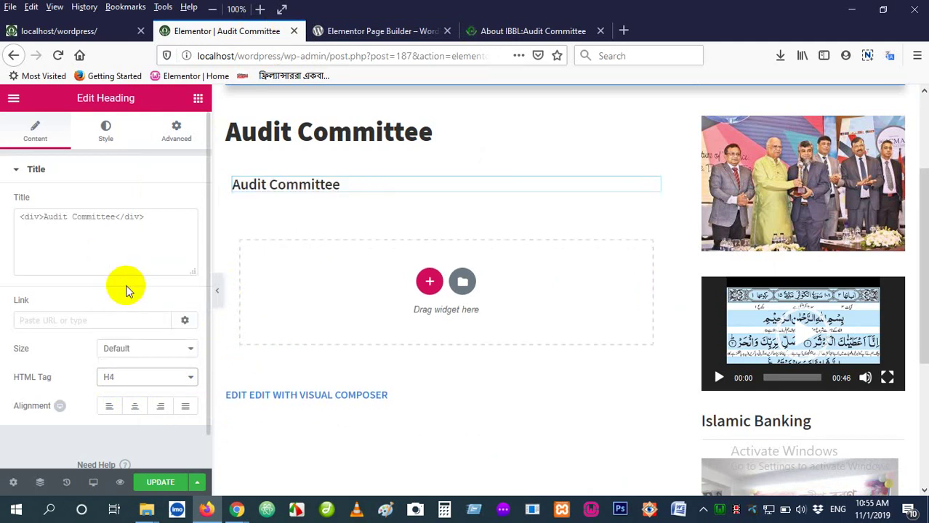
pyautogui.click(275, 184)
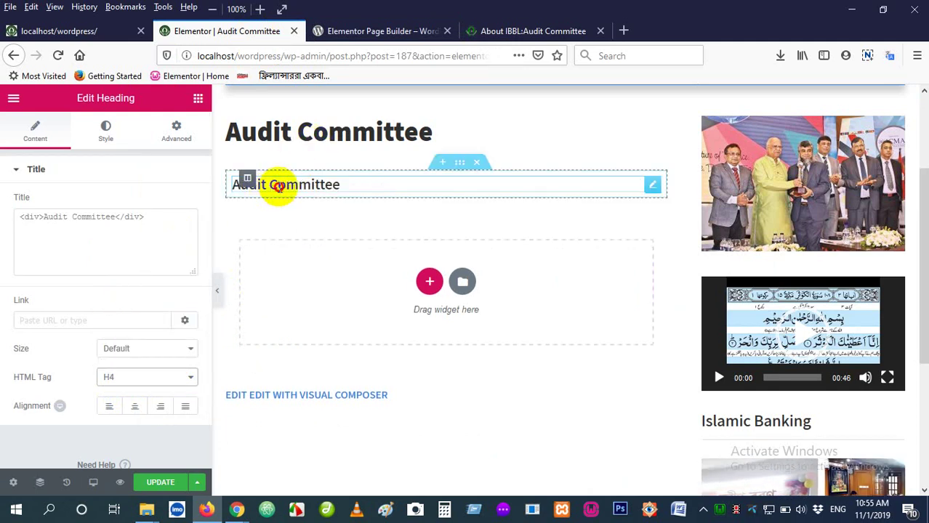
pyautogui.press('Return')
pyautogui.click(133, 411)
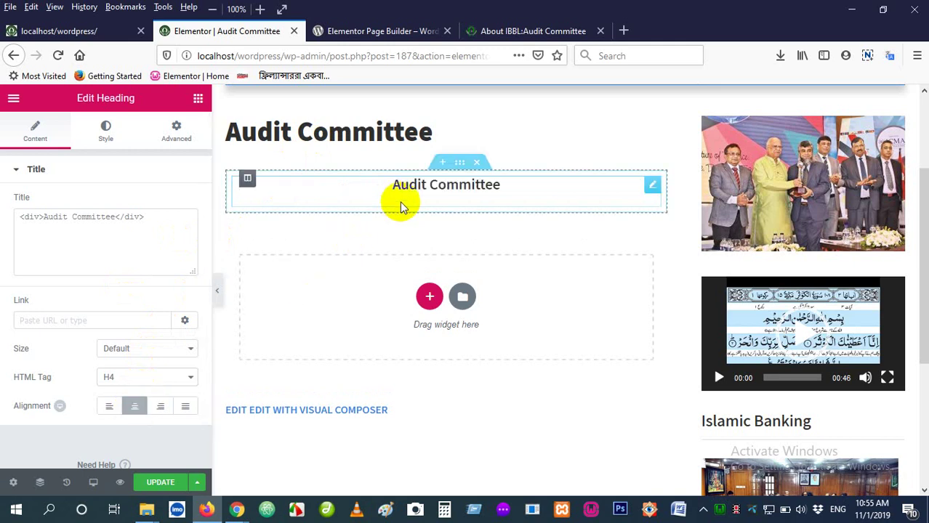
# Check the heading against the IBBL reference page, then return to the Elementor widget list.
pyautogui.click(513, 31)
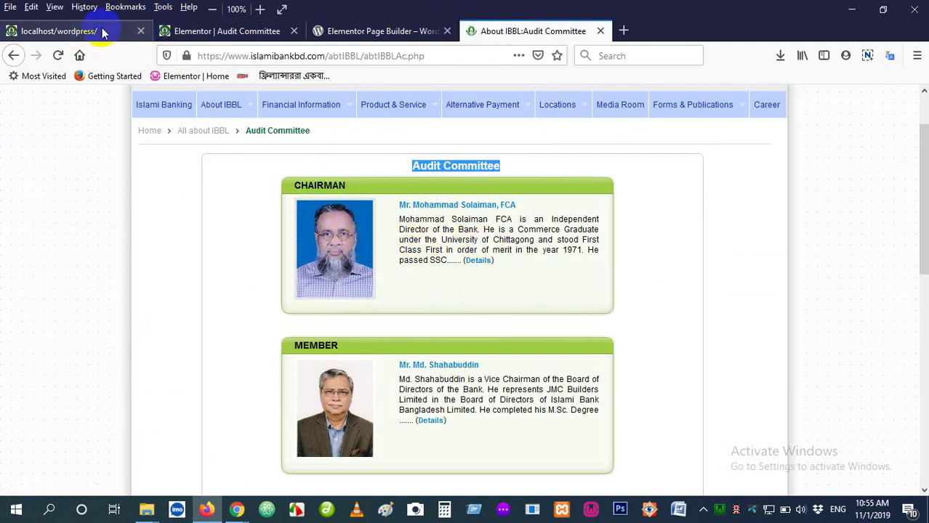
pyautogui.click(196, 31)
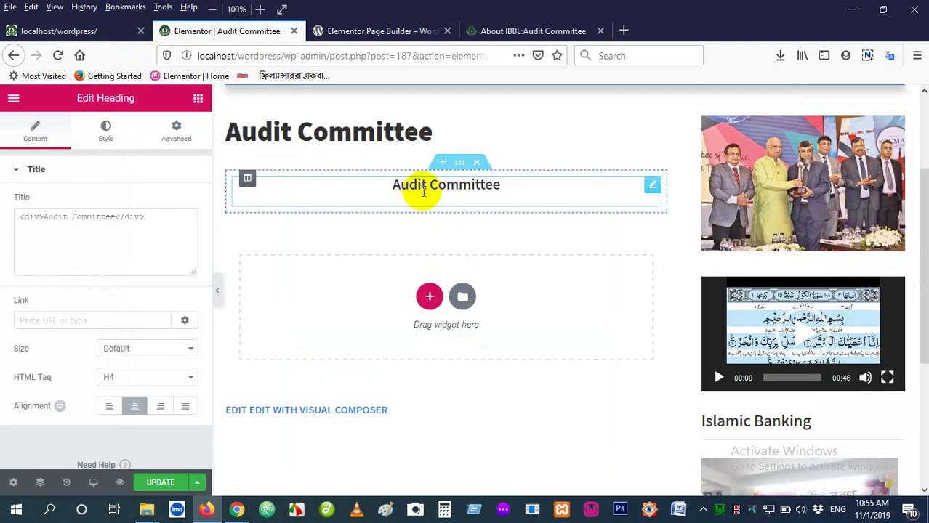
pyautogui.click(106, 131)
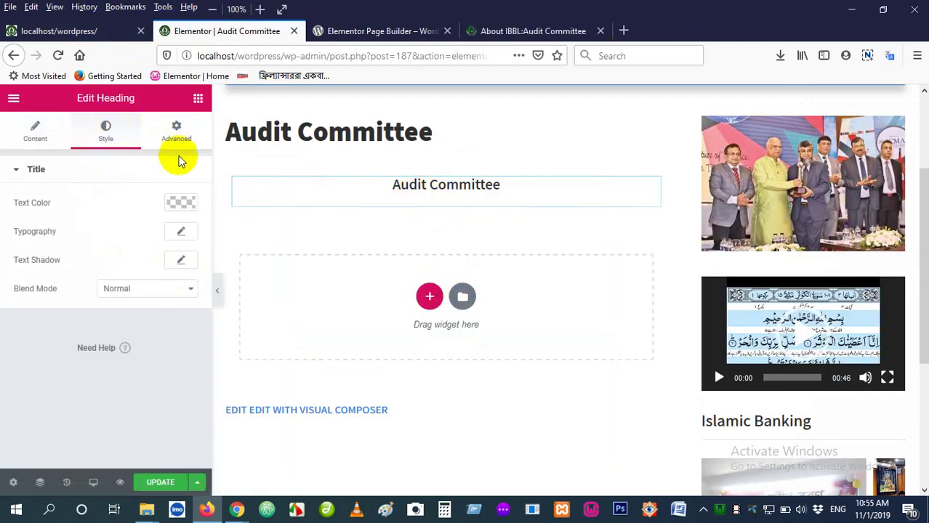
pyautogui.click(198, 99)
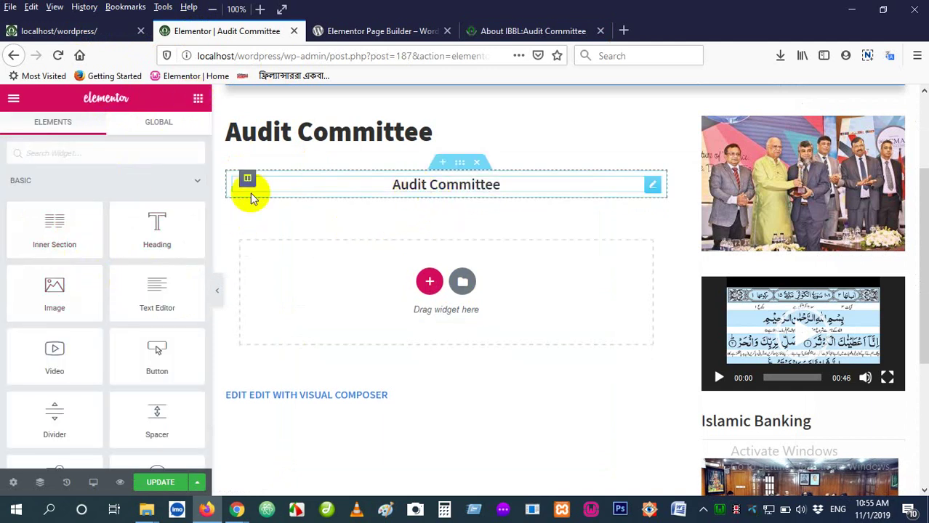
# Add a two-column inner section under the heading, narrow the left column to about 29%, and place an Image widget there.
pyautogui.moveTo(50, 228); pyautogui.dragTo(467, 209)
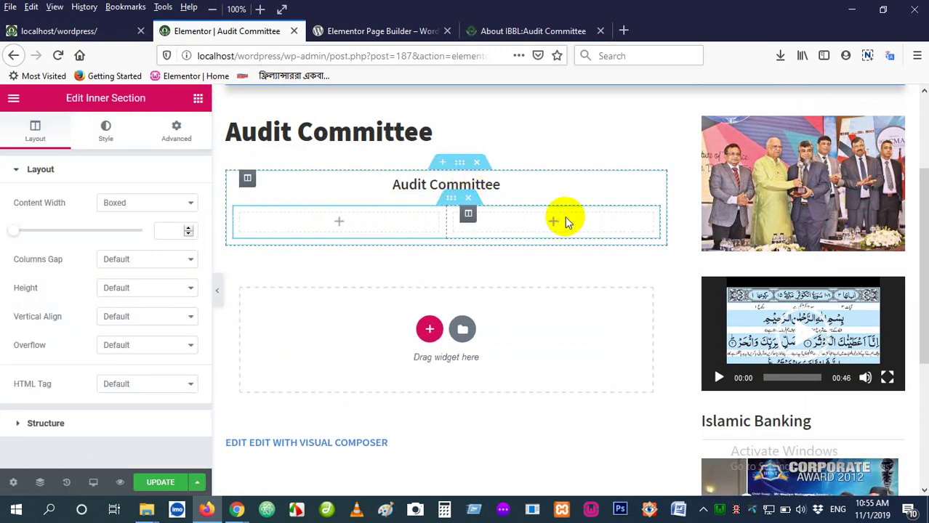
pyautogui.moveTo(446, 222); pyautogui.dragTo(351, 225)
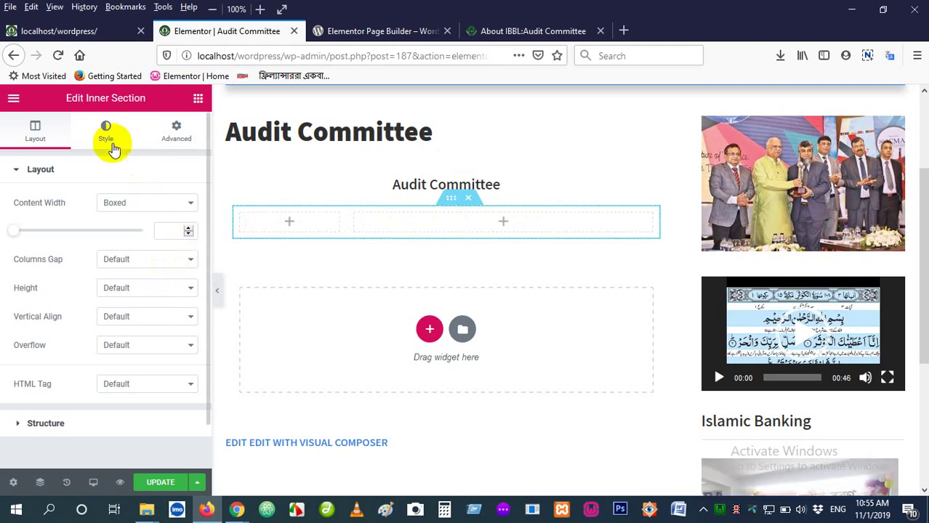
pyautogui.click(300, 226)
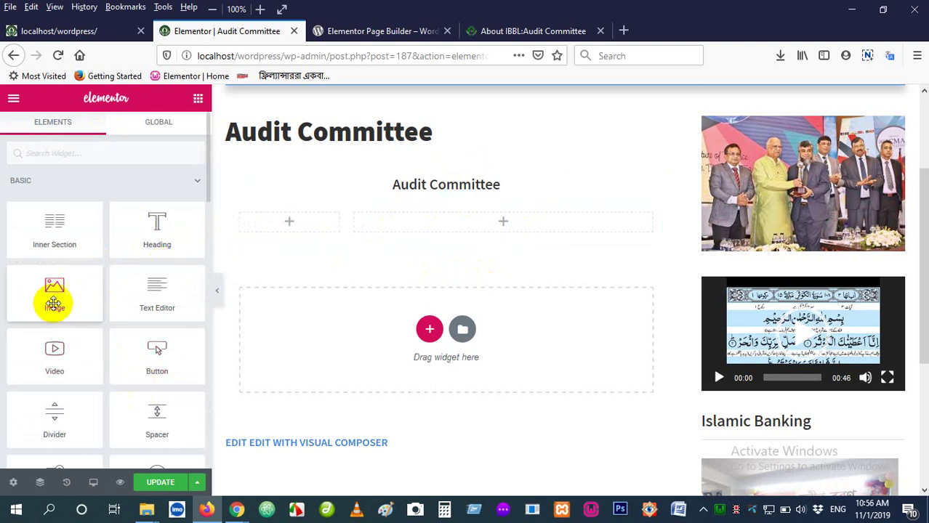
pyautogui.moveTo(51, 298); pyautogui.dragTo(301, 231)
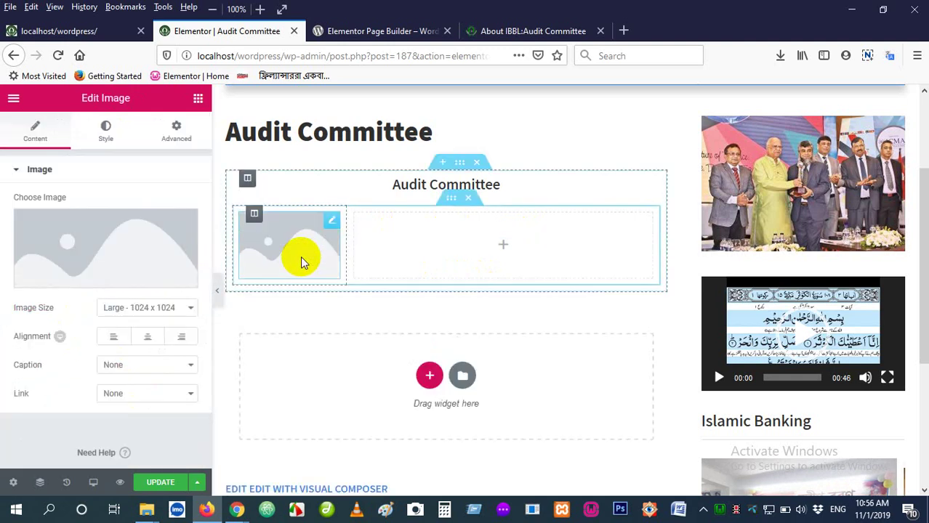
# Open the media library and start uploading a new file from the computer.
pyautogui.click(99, 287)
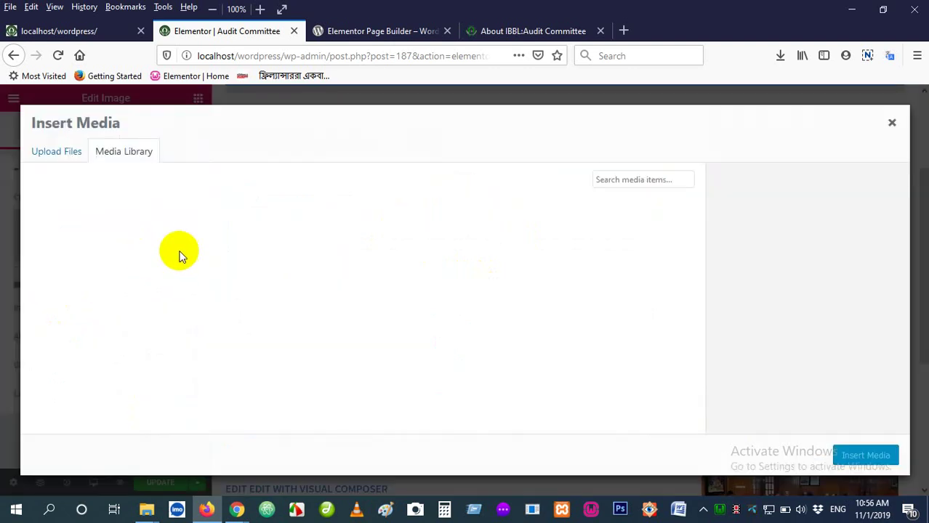
pyautogui.scroll(-2, 480, 316)
pyautogui.scroll(-5, 476, 319)
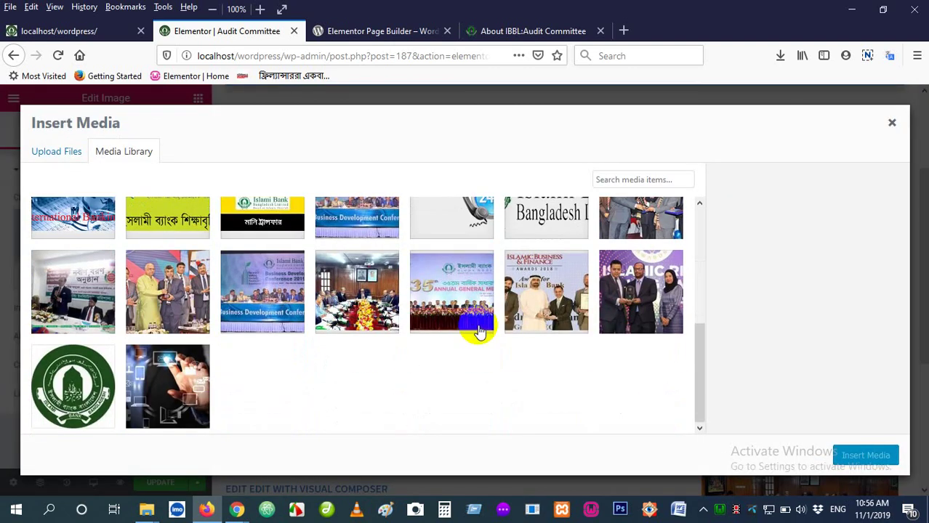
pyautogui.scroll(1, 449, 337)
pyautogui.click(64, 151)
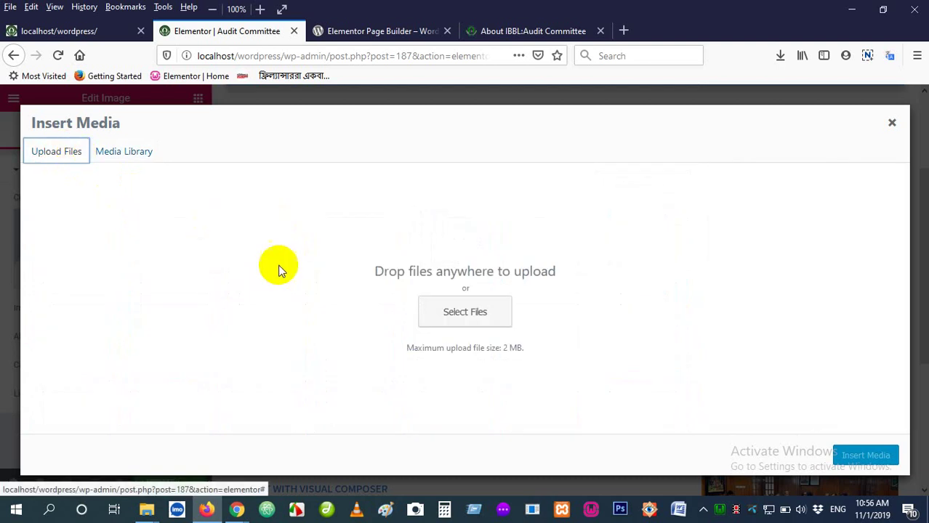
pyautogui.click(468, 320)
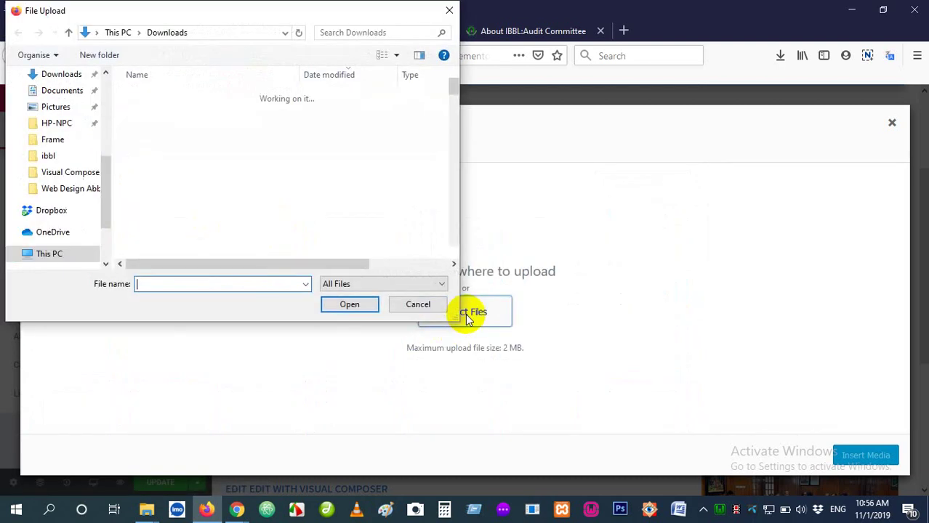
# Browse to the Prectice folder on drive New Volume (E:).
pyautogui.scroll(-3, 186, 165)
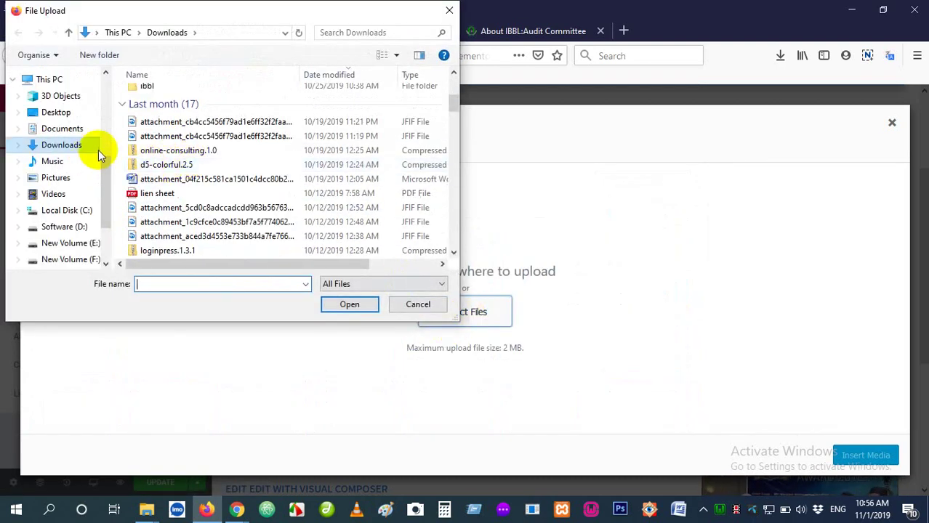
pyautogui.moveTo(105, 166)
pyautogui.mouseDown()
pyautogui.moveTo(123, 85)
pyautogui.moveTo(118, 125)
pyautogui.moveTo(124, 99)
pyautogui.mouseUp()
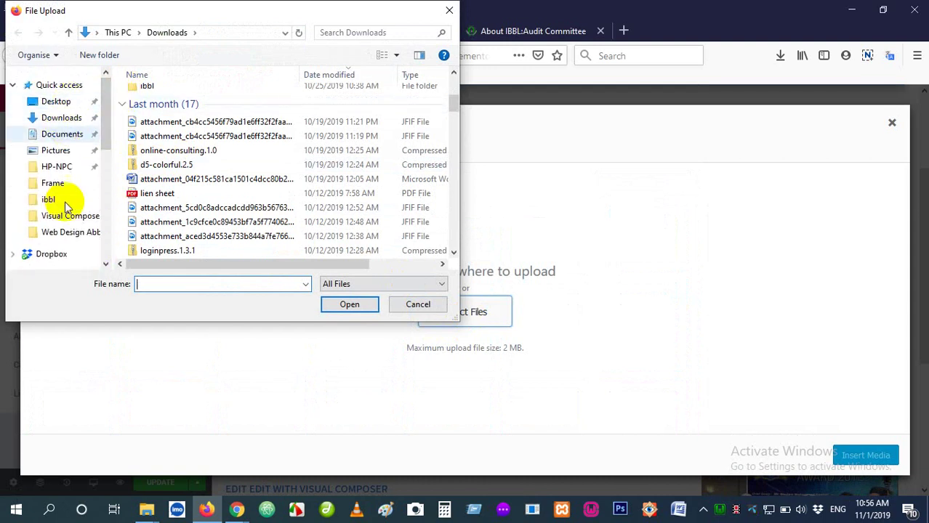
pyautogui.scroll(-3, 65, 204)
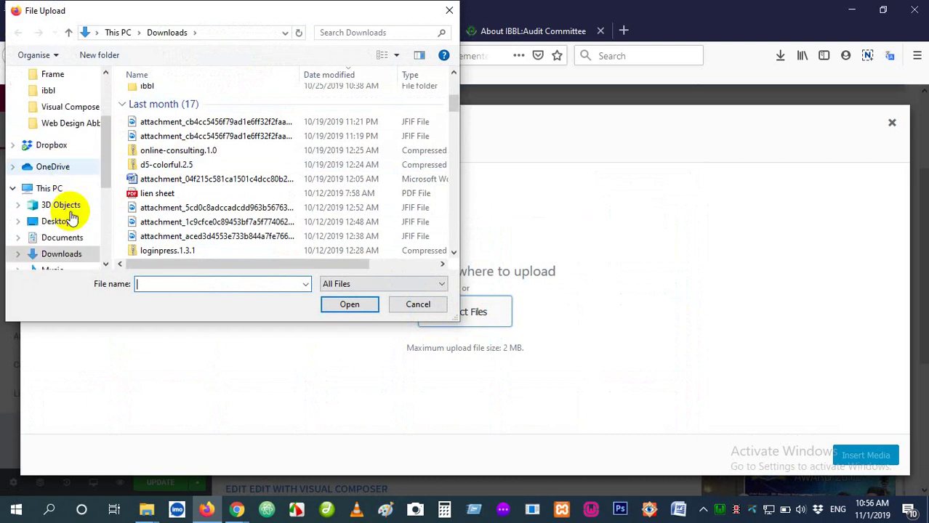
pyautogui.scroll(-1, 69, 211)
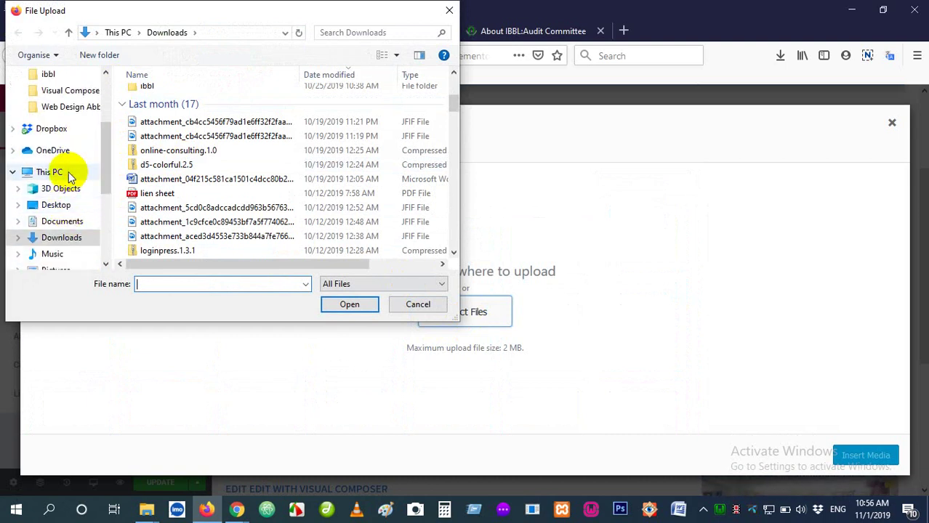
pyautogui.click(69, 172)
pyautogui.scroll(-3, 215, 202)
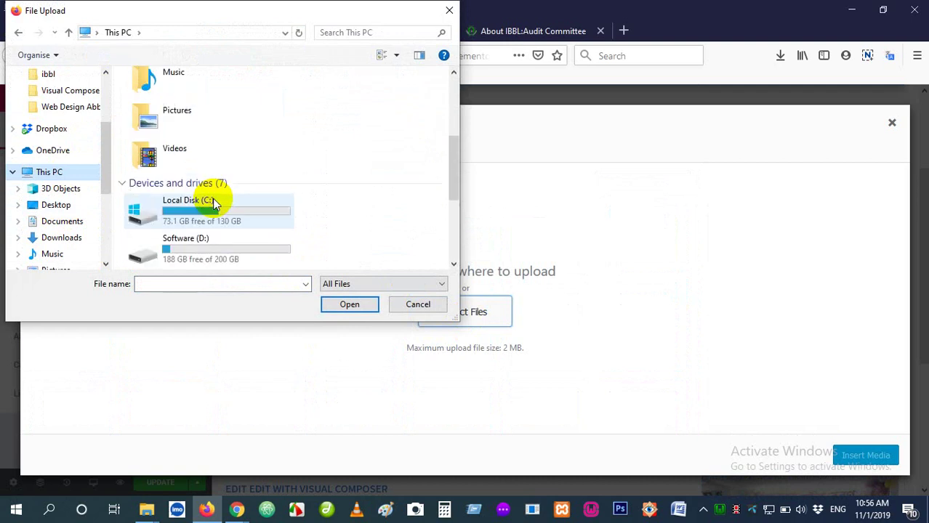
pyautogui.scroll(-5, 213, 202)
pyautogui.scroll(2, 228, 142)
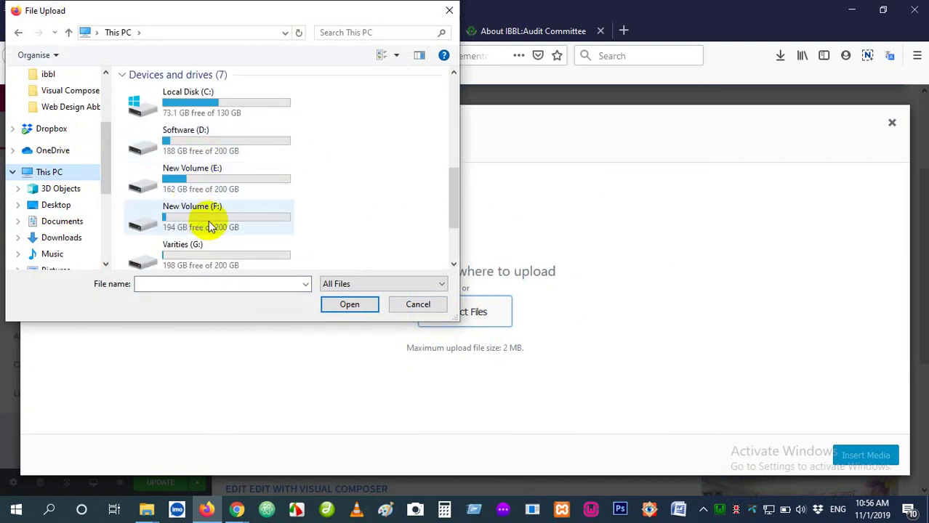
pyautogui.doubleClick(215, 176)
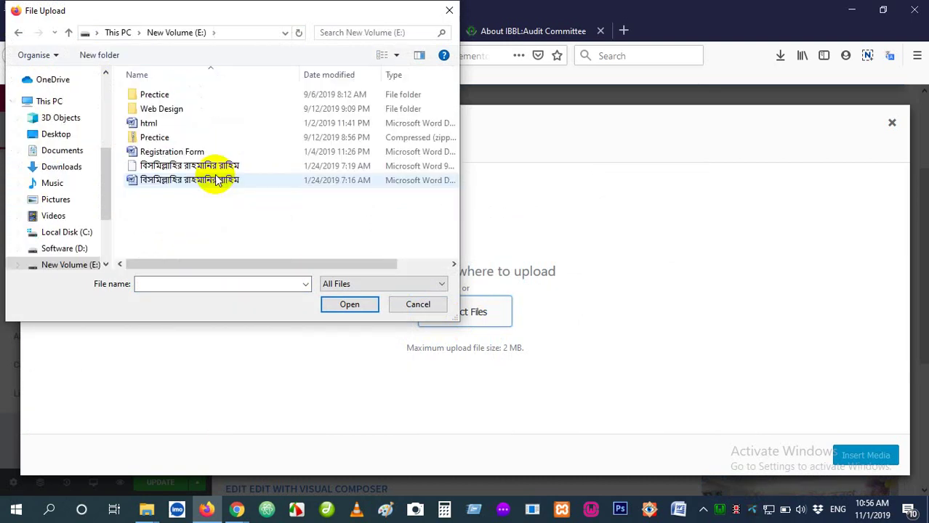
pyautogui.click(188, 97)
pyautogui.doubleClick(188, 97)
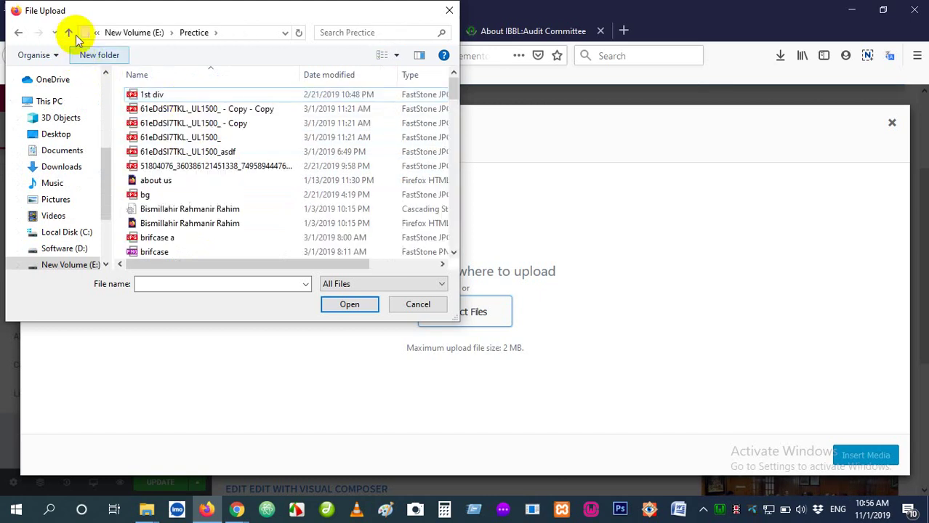
# Show the files as large icons and upload the q.jpg photo.
pyautogui.click(400, 55)
pyautogui.click(436, 39)
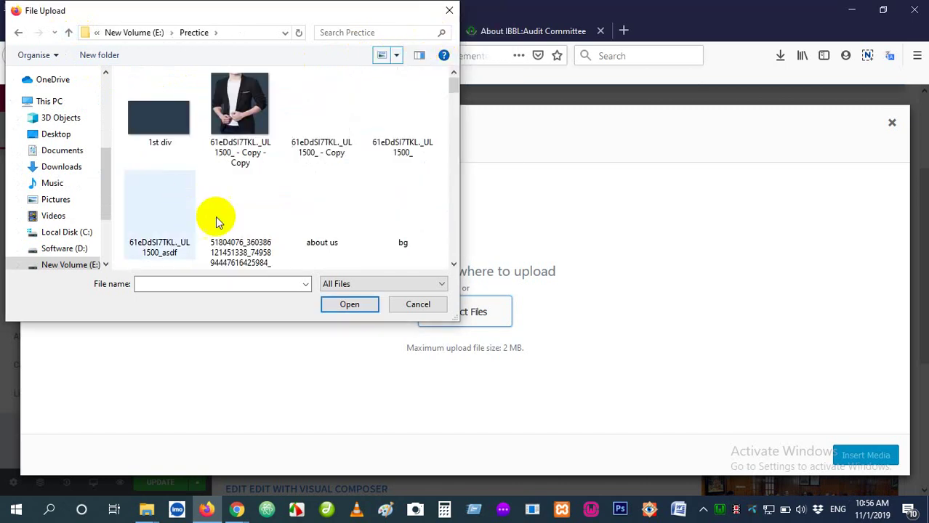
pyautogui.scroll(-3, 239, 204)
pyautogui.scroll(-2, 255, 209)
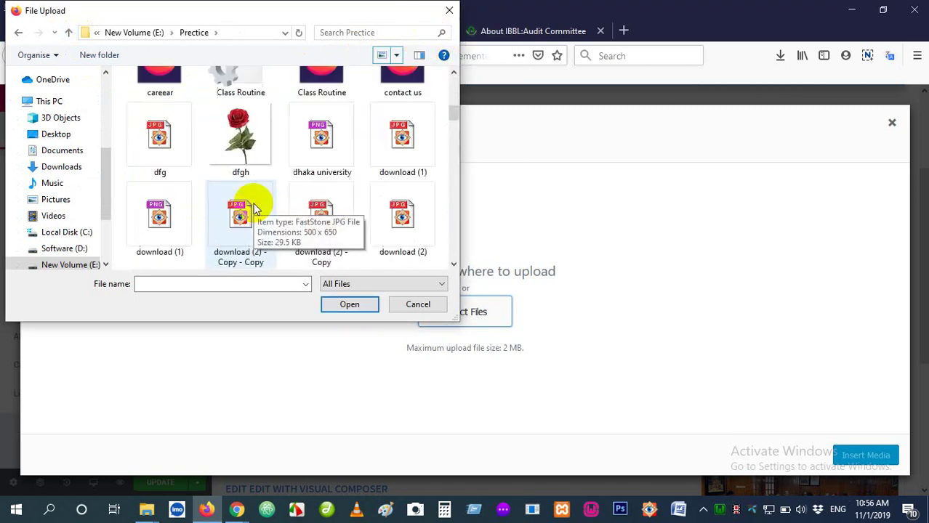
pyautogui.scroll(-3, 252, 209)
pyautogui.scroll(-3, 253, 209)
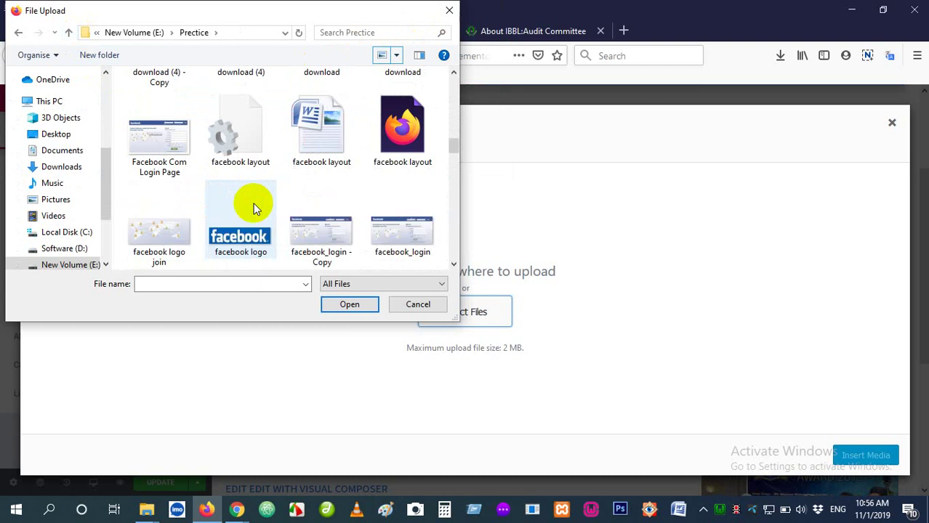
pyautogui.scroll(-3, 253, 205)
pyautogui.scroll(-3, 253, 206)
pyautogui.scroll(-2, 253, 206)
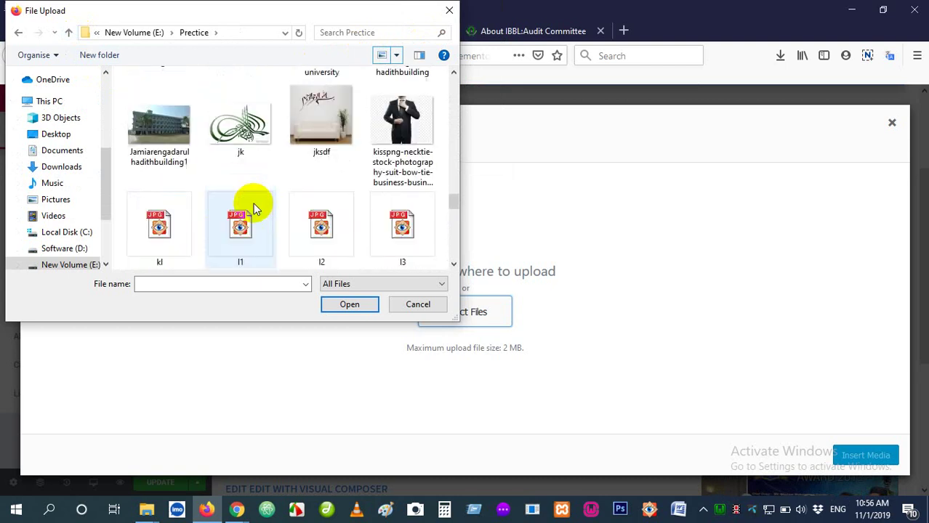
pyautogui.scroll(-3, 253, 209)
pyautogui.scroll(-3, 253, 208)
pyautogui.scroll(-3, 252, 209)
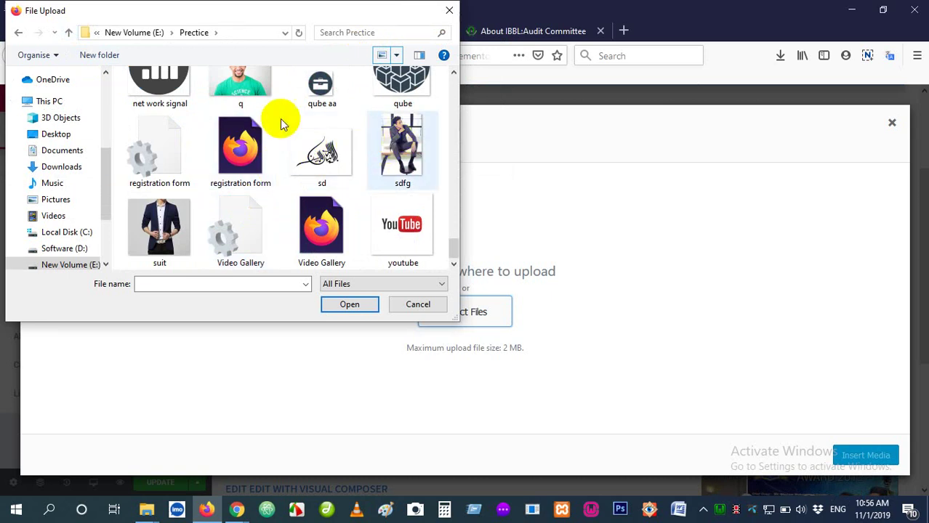
pyautogui.click(243, 84)
pyautogui.click(352, 304)
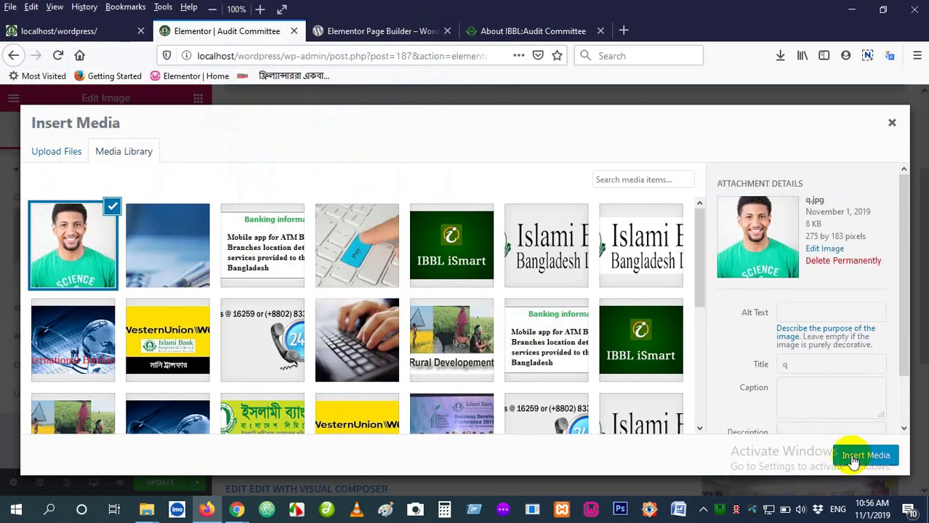
# Insert q.jpg into the Image widget and add a text block to the right column.
pyautogui.click(865, 456)
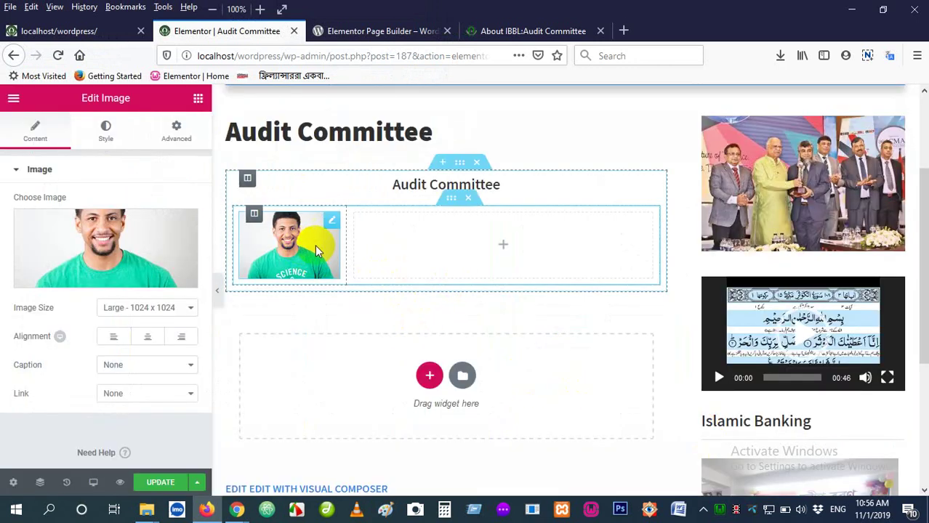
pyautogui.click(506, 250)
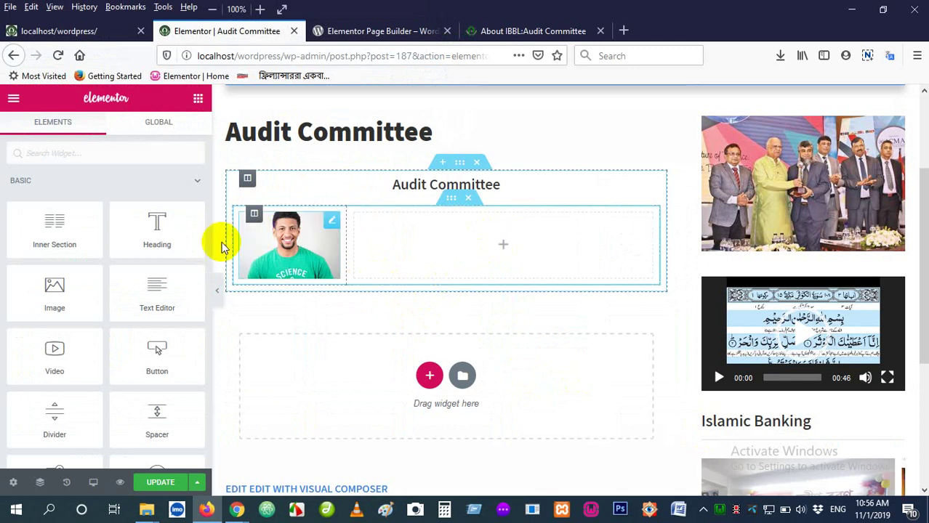
pyautogui.moveTo(159, 298); pyautogui.dragTo(503, 239)
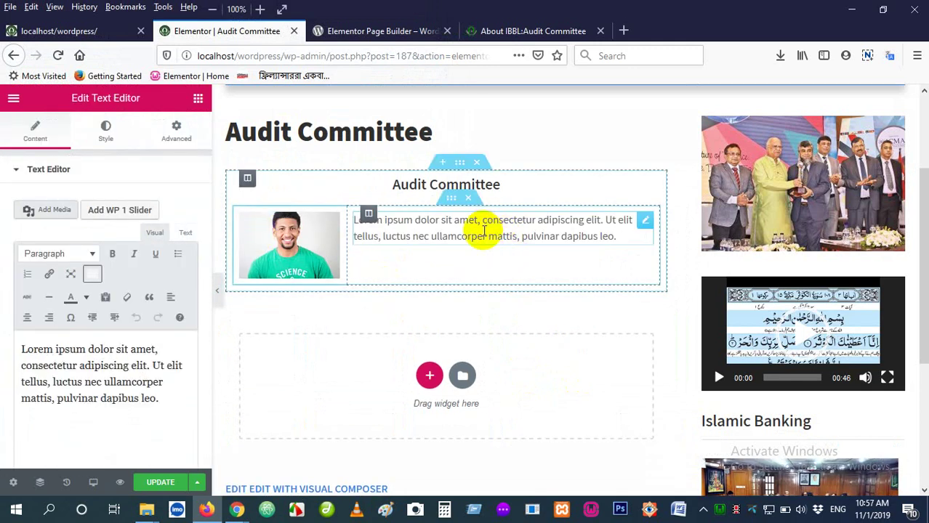
# Replace the placeholder paragraph with the chairman's name and bio copied from the IBBL page, and update the page.
pyautogui.click(504, 32)
pyautogui.moveTo(482, 104)
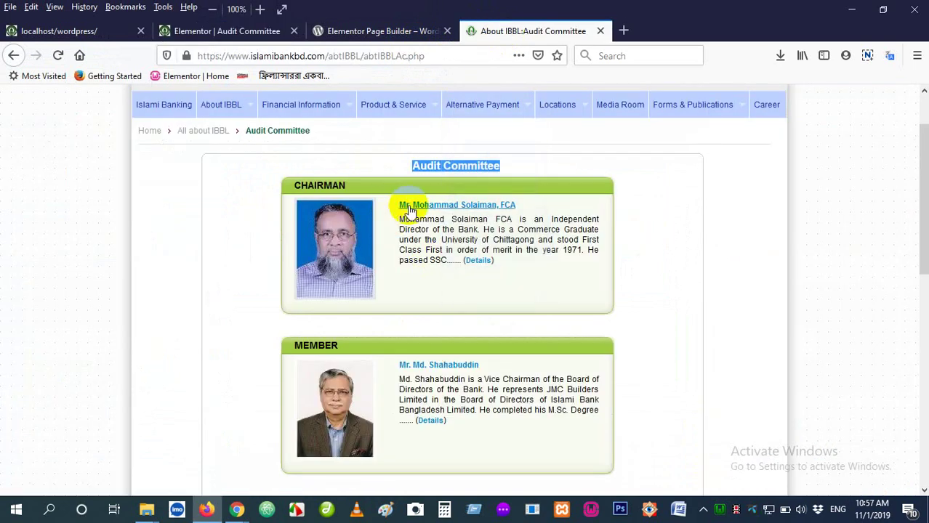
pyautogui.moveTo(397, 208); pyautogui.dragTo(509, 267)
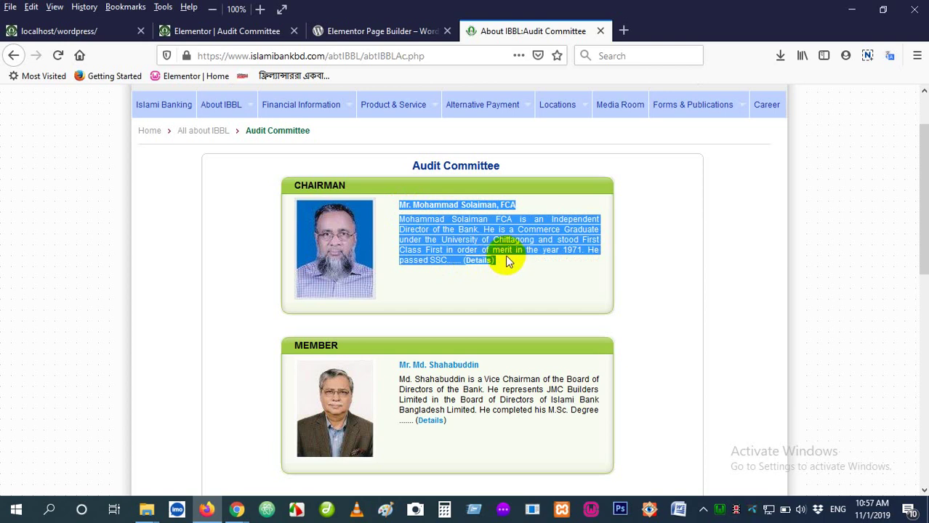
pyautogui.click(226, 31)
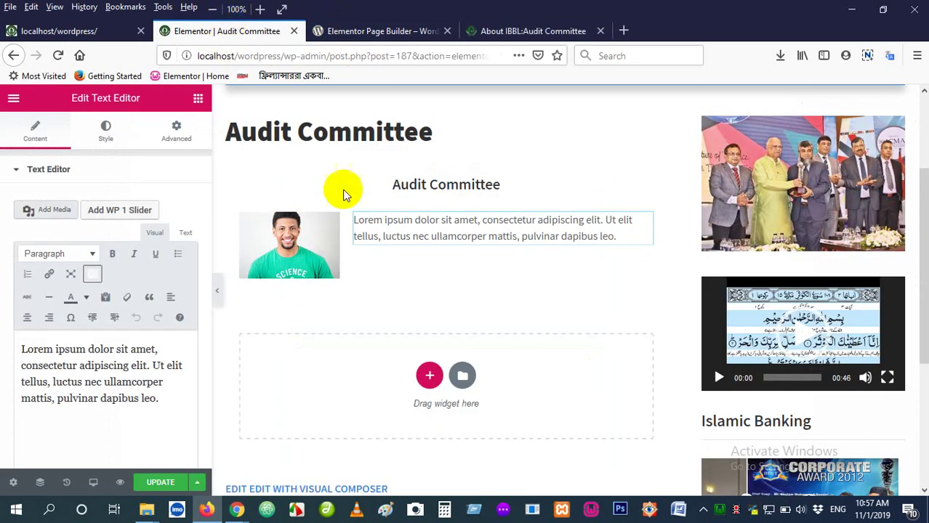
pyautogui.tripleClick(452, 234)
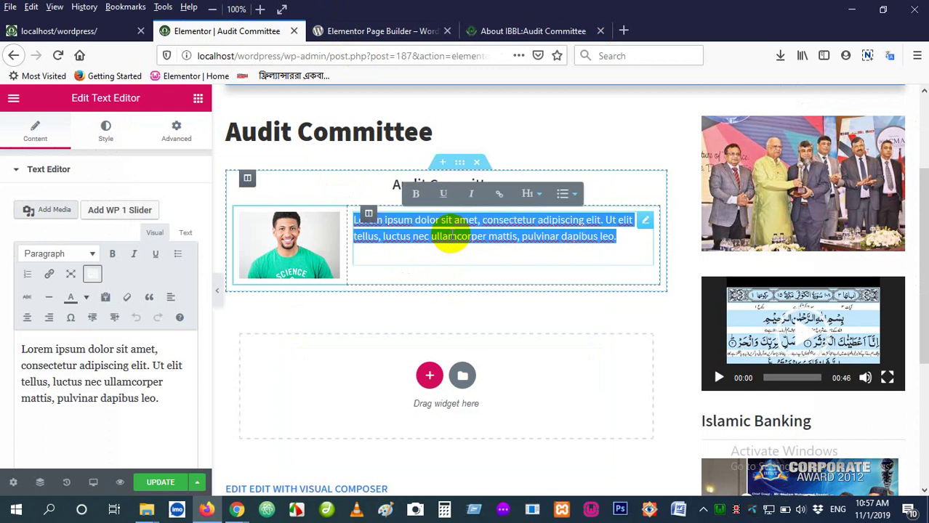
pyautogui.hotkey('ctrl', 'v')
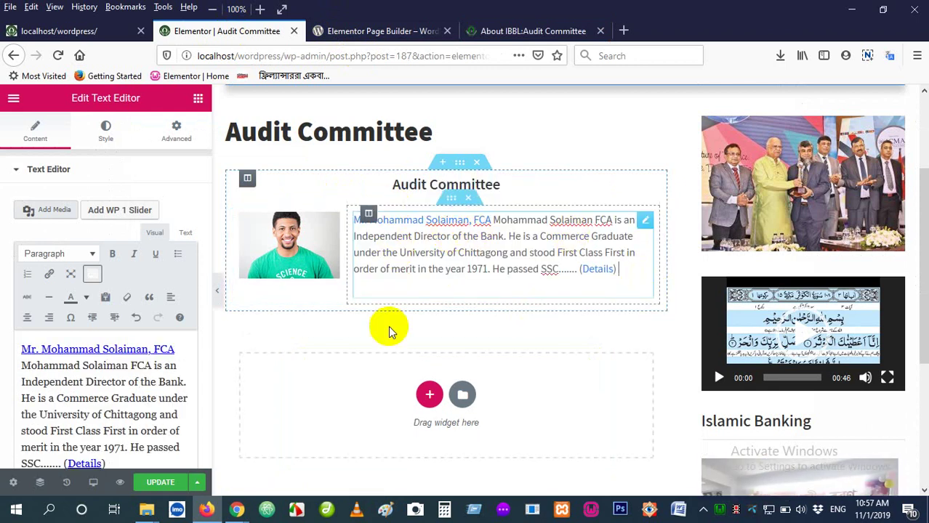
pyautogui.click(472, 219)
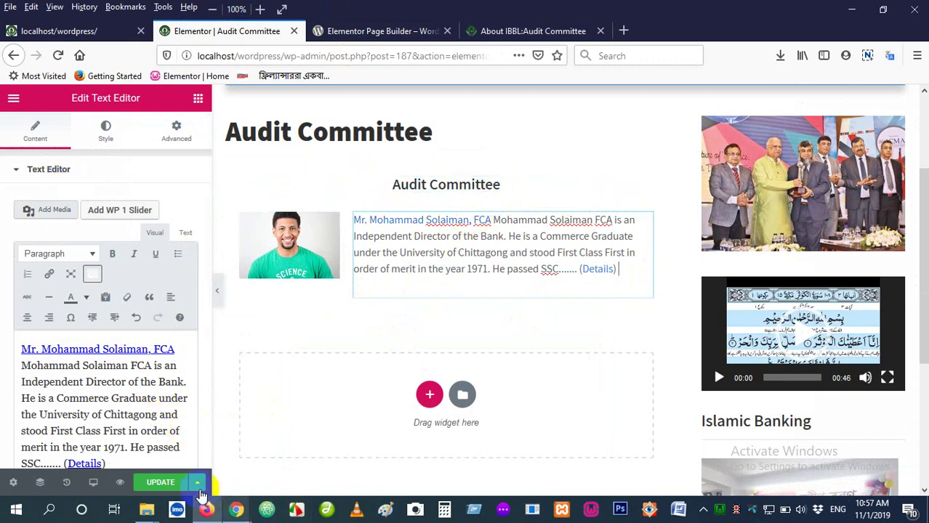
pyautogui.click(174, 482)
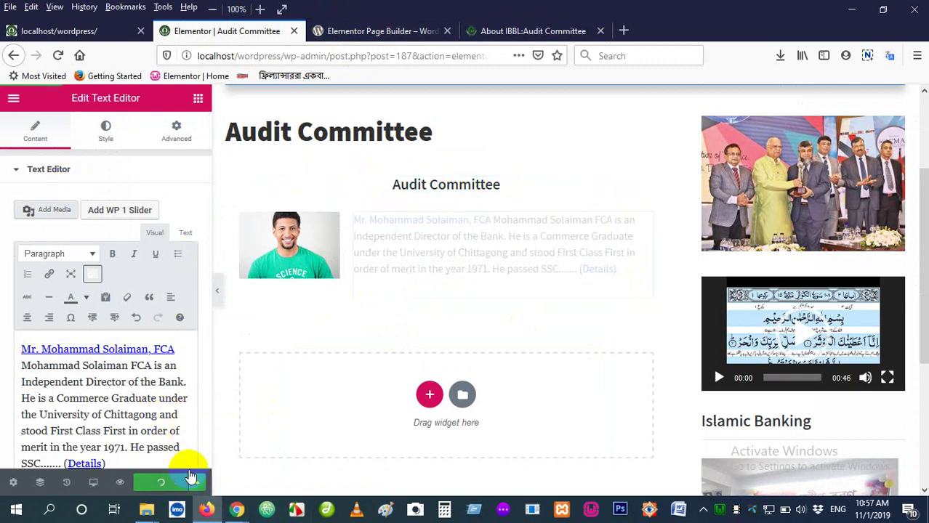
pyautogui.click(66, 31)
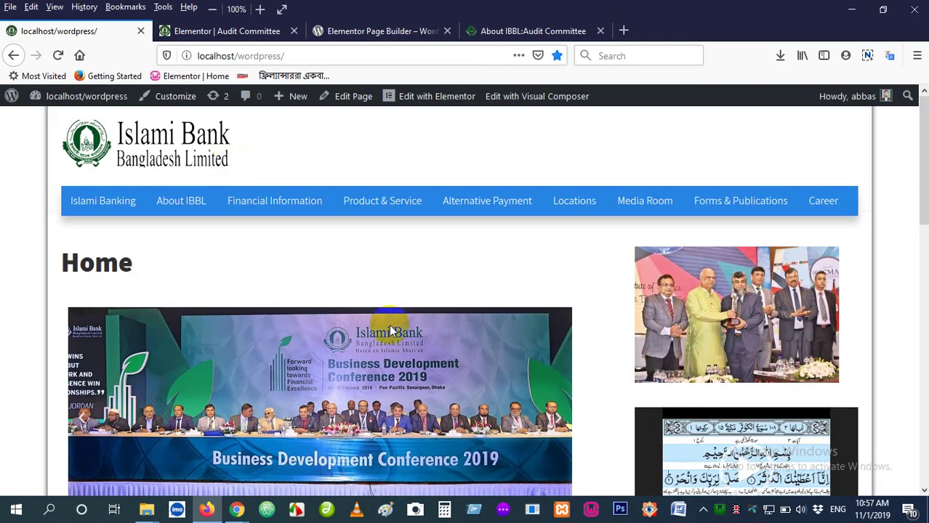
# Reload the site, view the live Audit Committee page's heading, photo and bio, and return to Elementor.
pyautogui.press('F5')
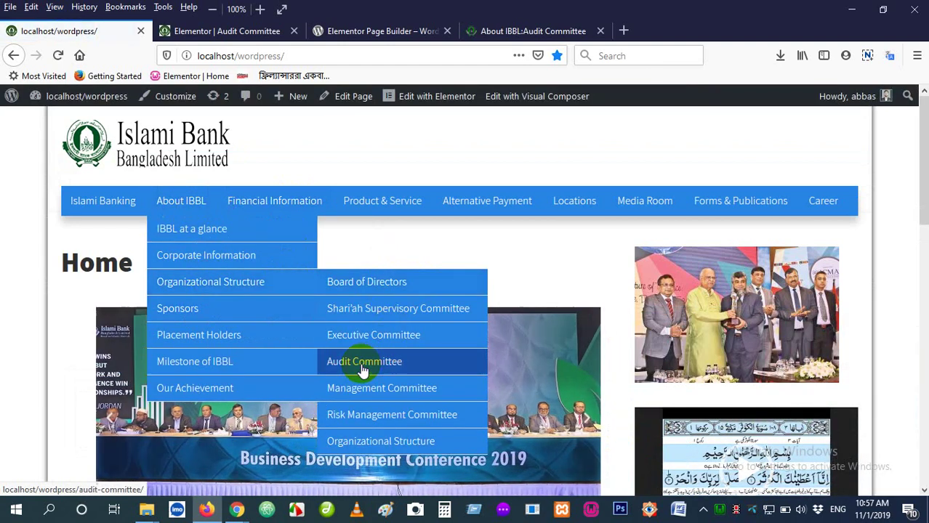
pyautogui.click(464, 343)
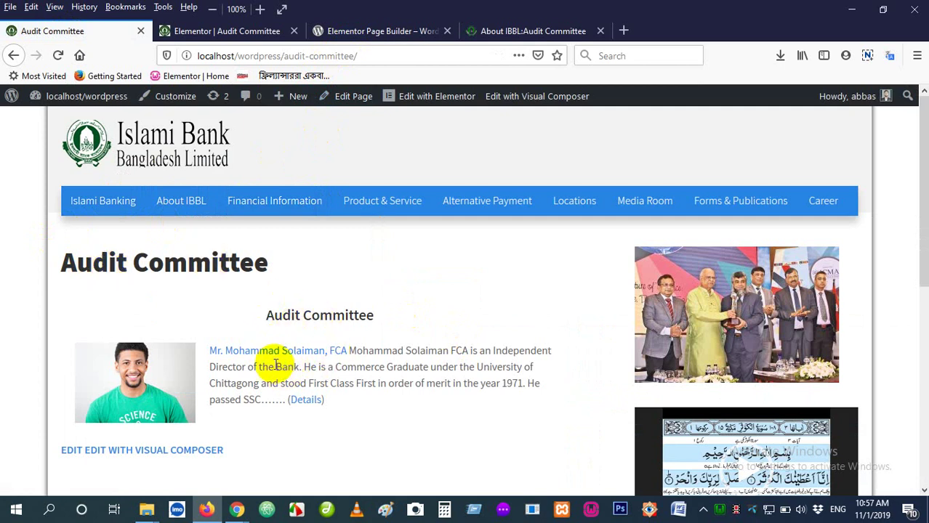
pyautogui.click(391, 31)
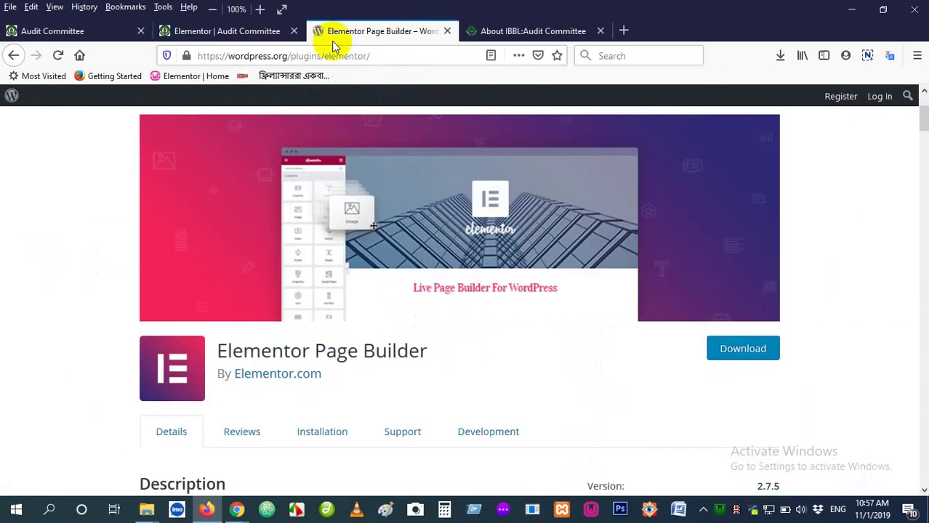
pyautogui.click(231, 31)
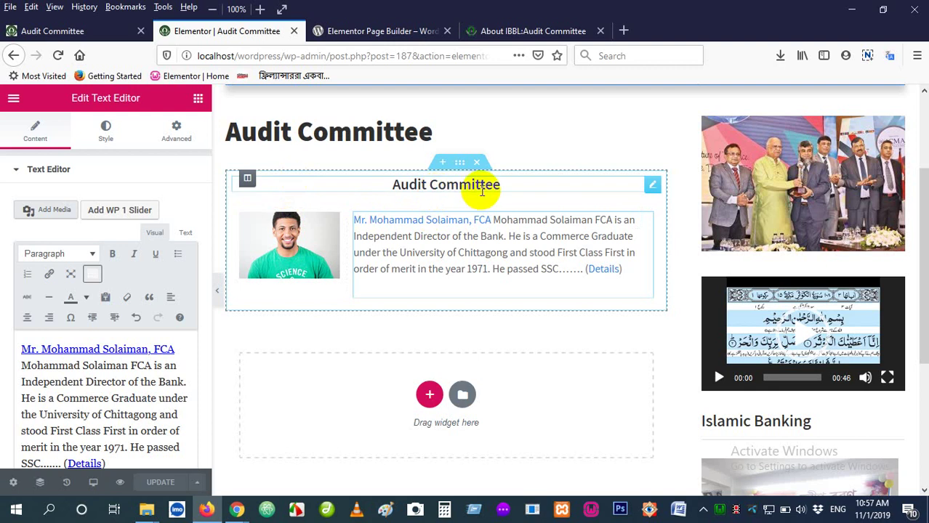
# Give the Audit Committee section a solid border with 10 px rounded corners.
pyautogui.click(337, 165)
pyautogui.scroll(-1, 89, 329)
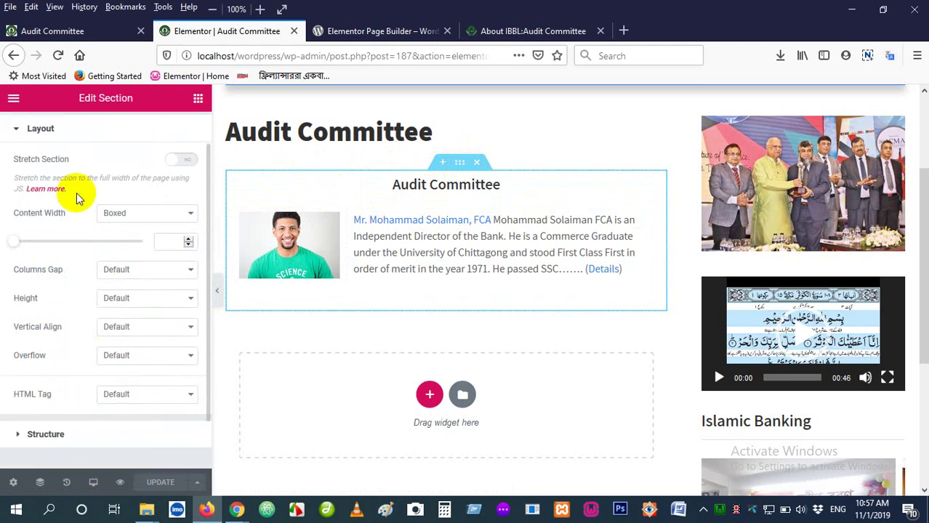
pyautogui.scroll(1, 120, 139)
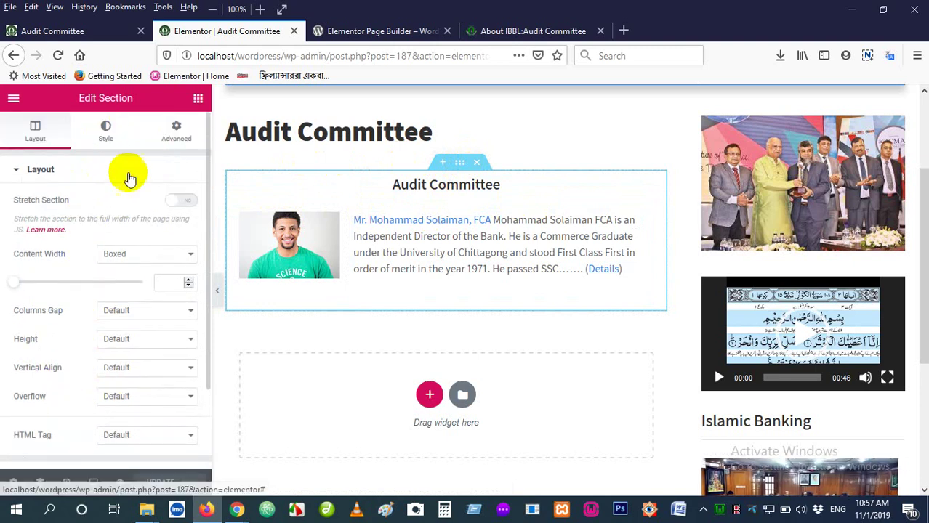
pyautogui.click(105, 131)
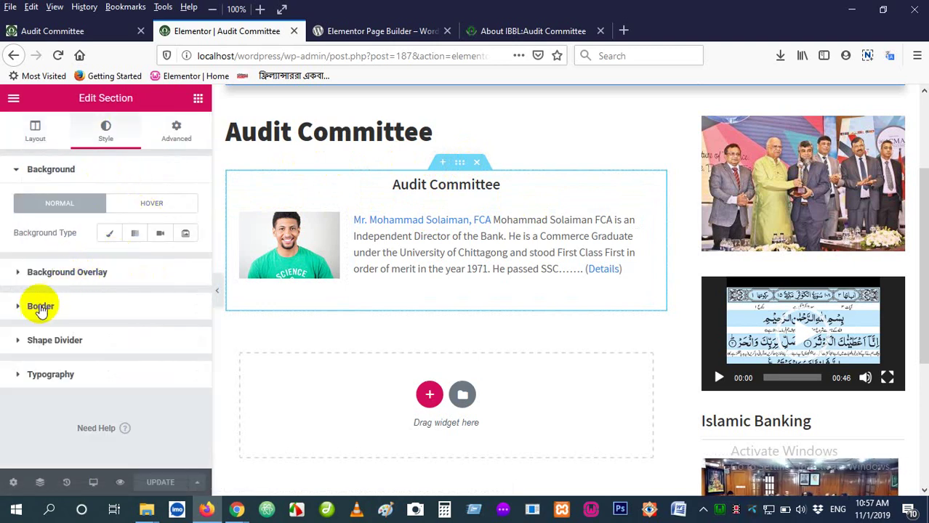
pyautogui.click(204, 306)
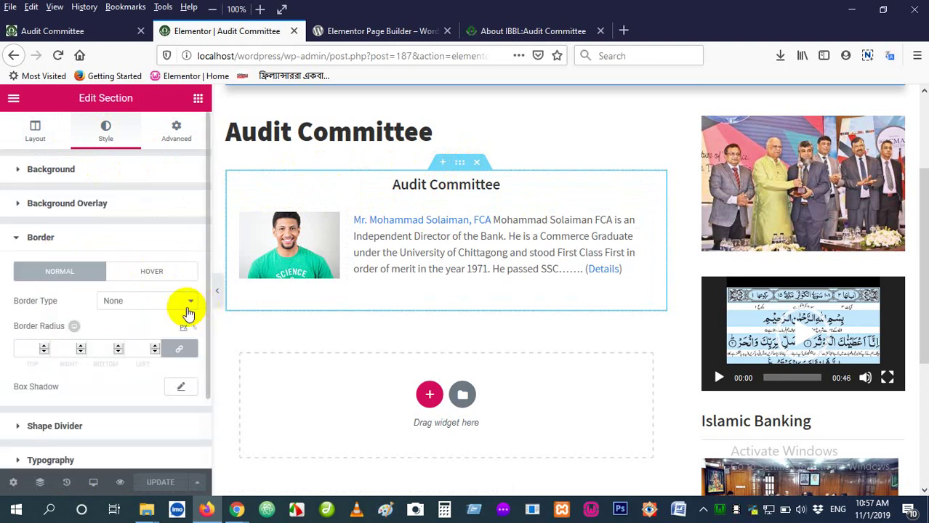
pyautogui.click(43, 348)
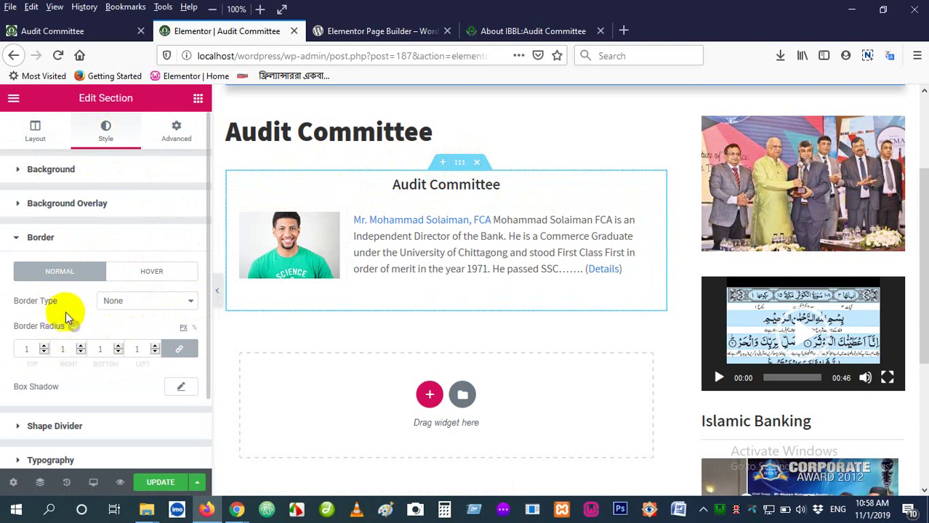
pyautogui.click(135, 301)
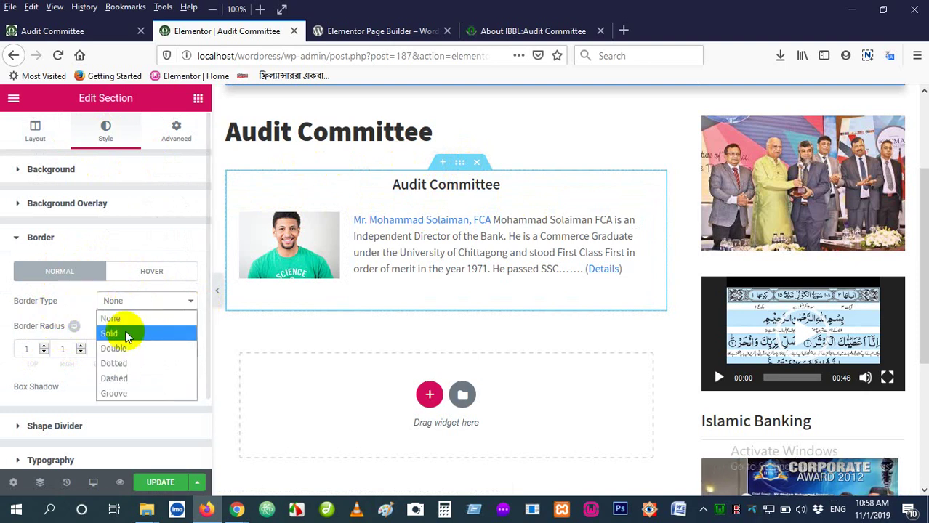
pyautogui.click(124, 331)
# Set the section border width to 1 and save the page.
pyautogui.scroll(-1, 52, 397)
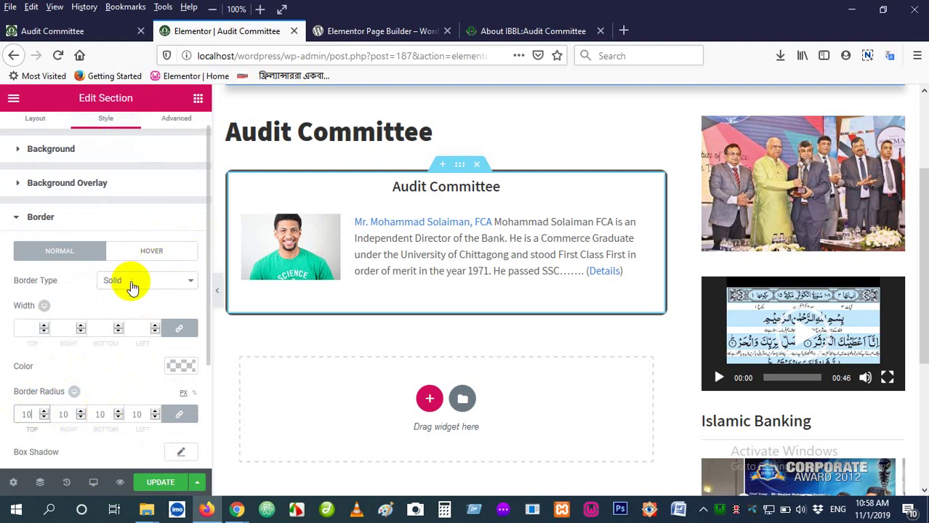
pyautogui.scroll(-1, 129, 282)
pyautogui.scroll(-1, 133, 283)
pyautogui.scroll(-1, 132, 284)
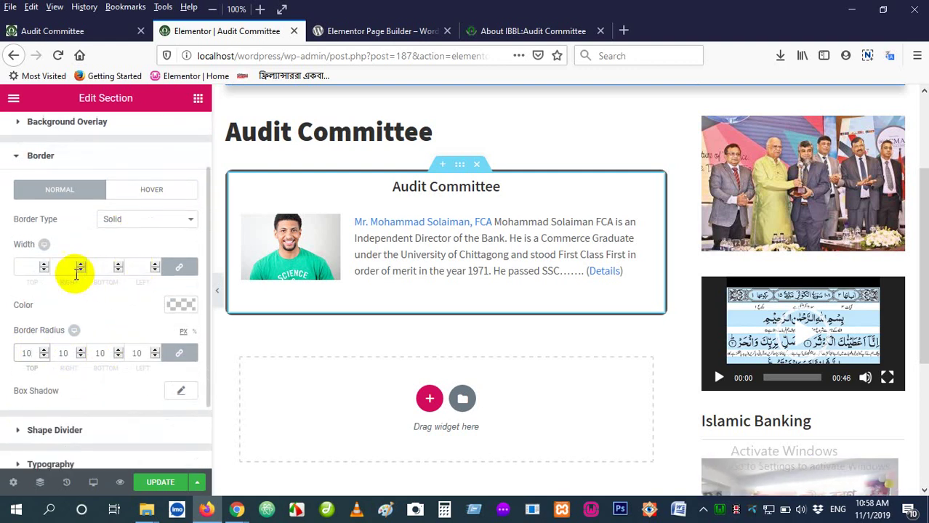
pyautogui.click(32, 266)
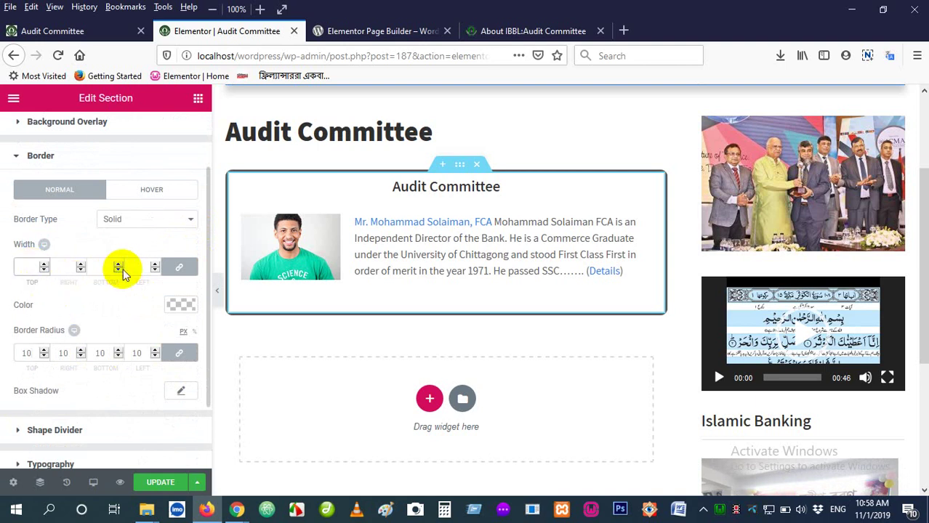
pyautogui.write('1')
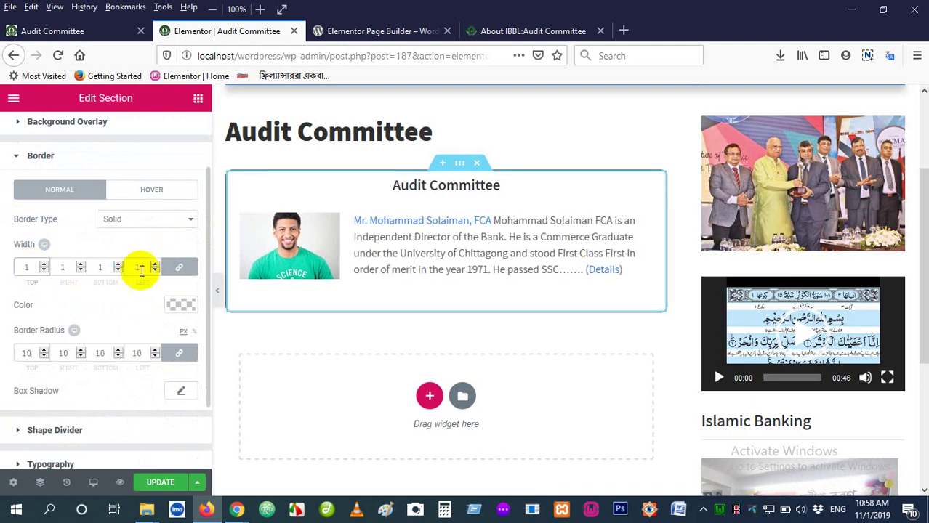
pyautogui.scroll(1, 152, 368)
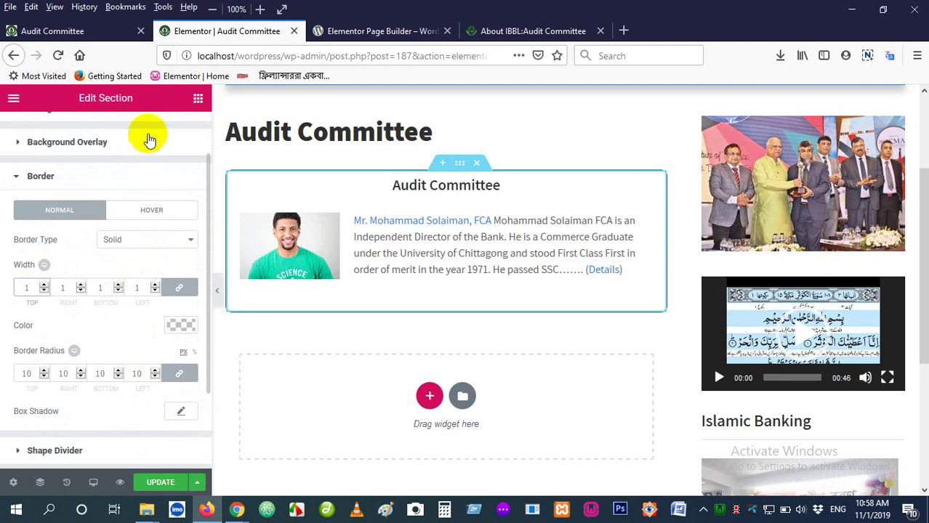
pyautogui.scroll(-3, 167, 170)
pyautogui.click(161, 483)
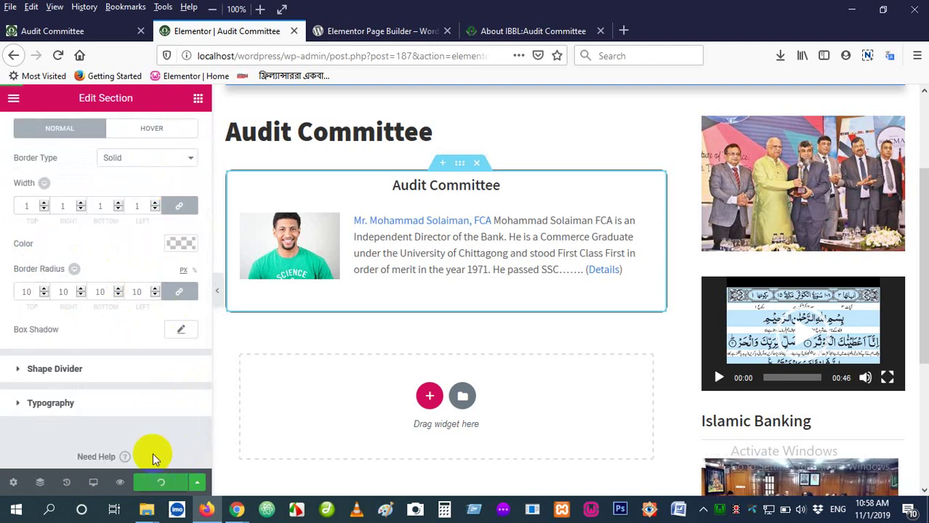
pyautogui.click(73, 31)
pyautogui.moveTo(280, 200)
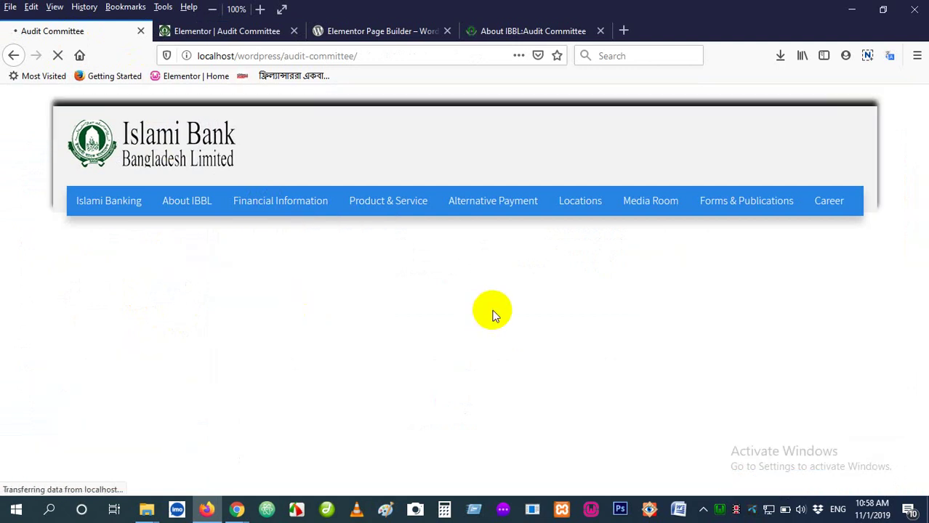
pyautogui.scroll(-2, 480, 315)
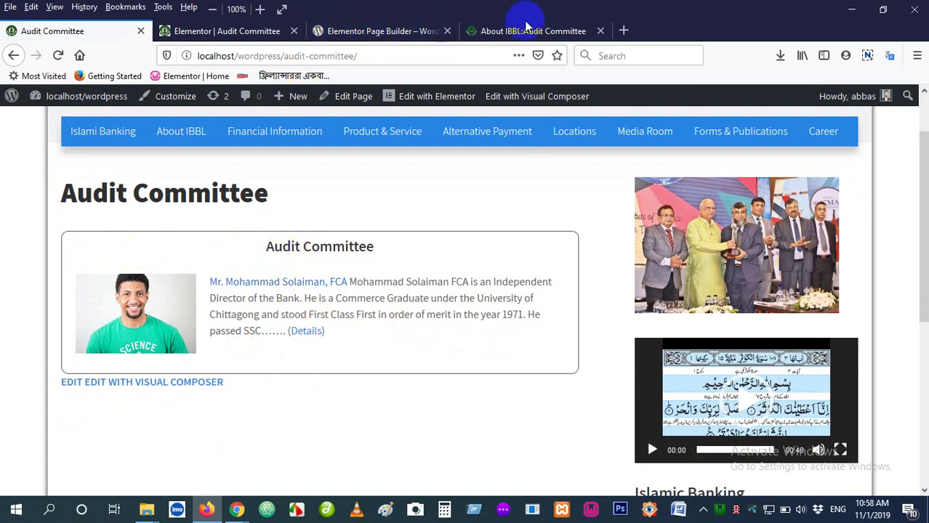
pyautogui.click(501, 31)
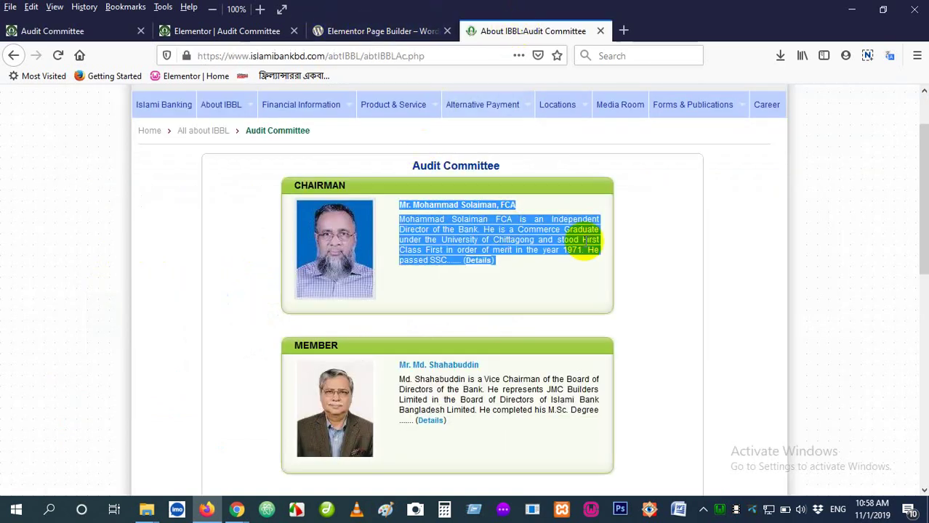
pyautogui.click(635, 235)
pyautogui.moveTo(301, 105)
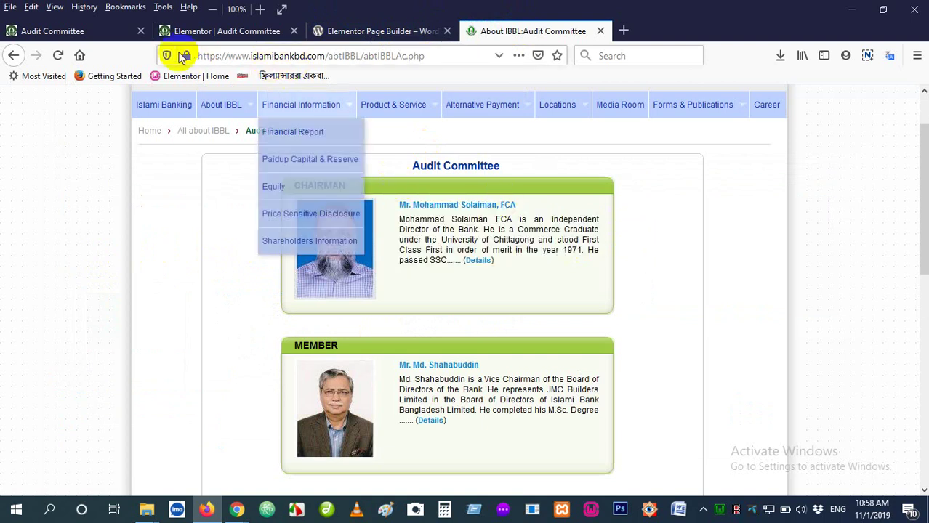
pyautogui.click(74, 31)
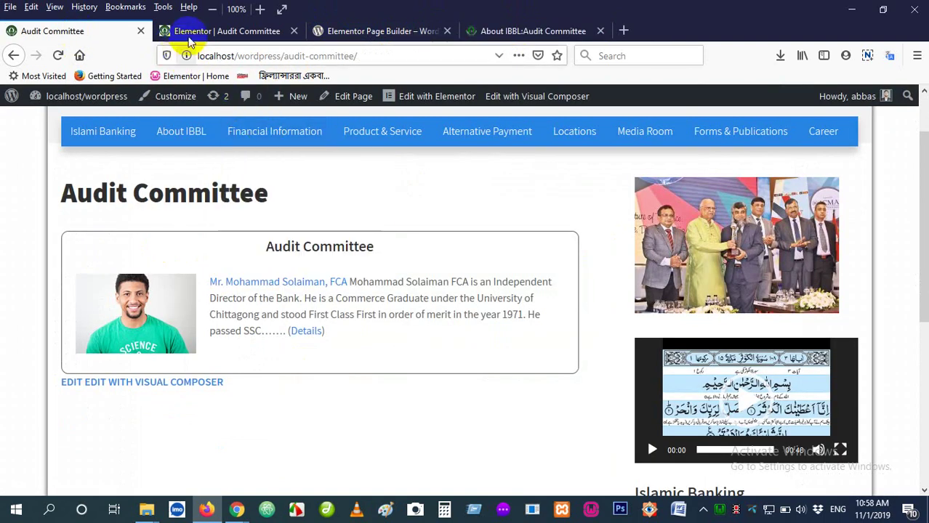
pyautogui.click(188, 36)
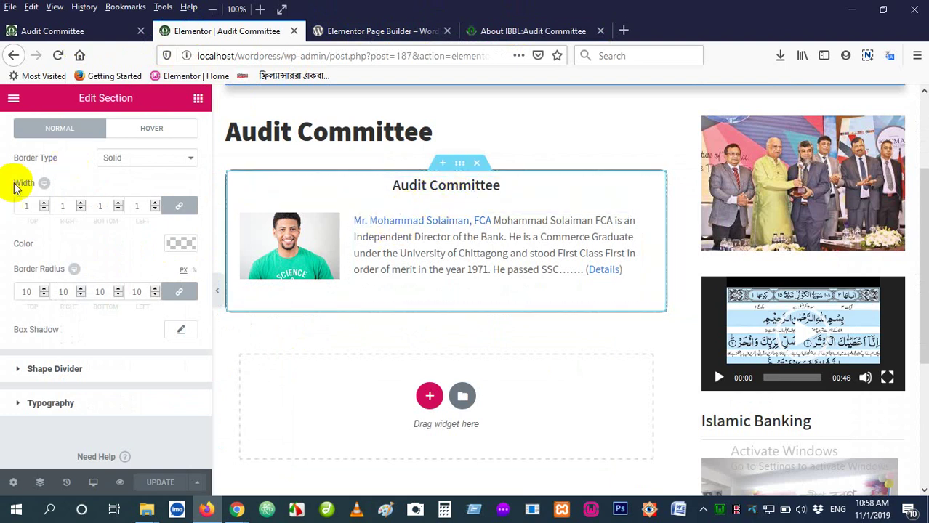
pyautogui.click(198, 99)
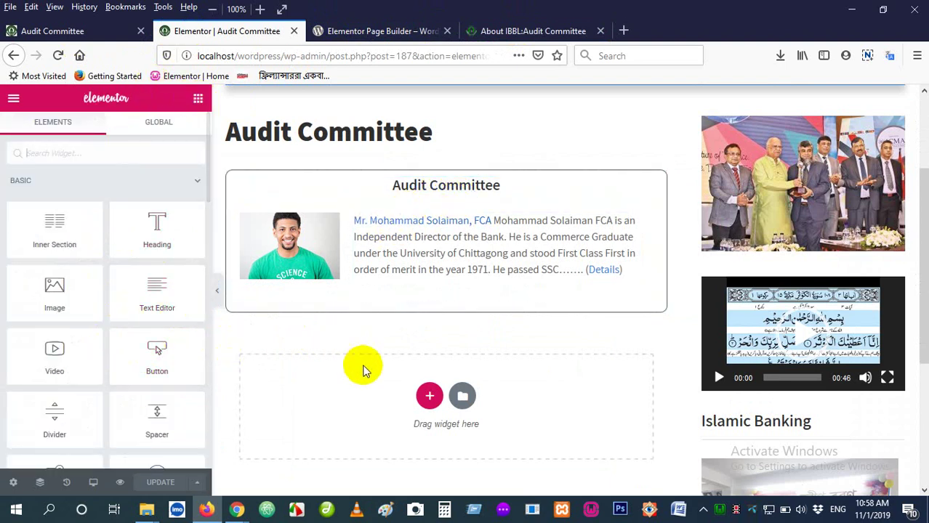
pyautogui.scroll(-1, 140, 260)
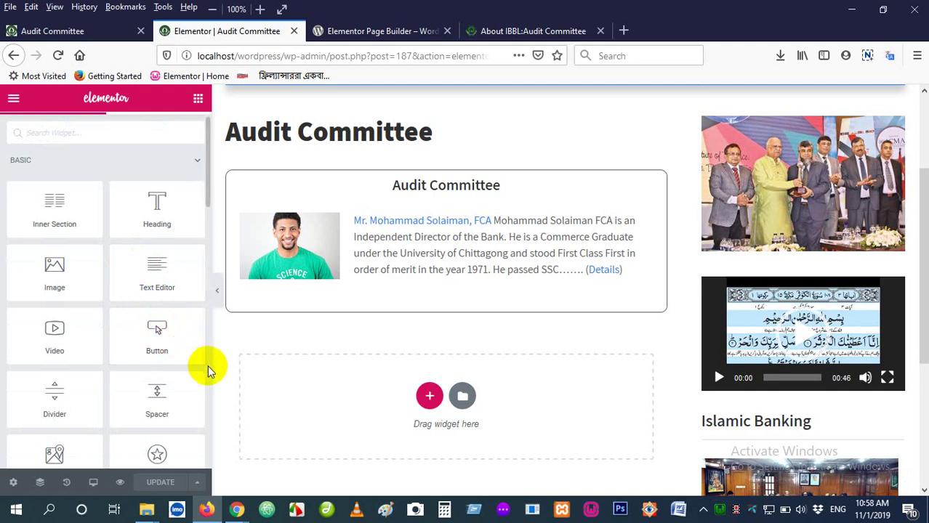
pyautogui.scroll(-3, 208, 362)
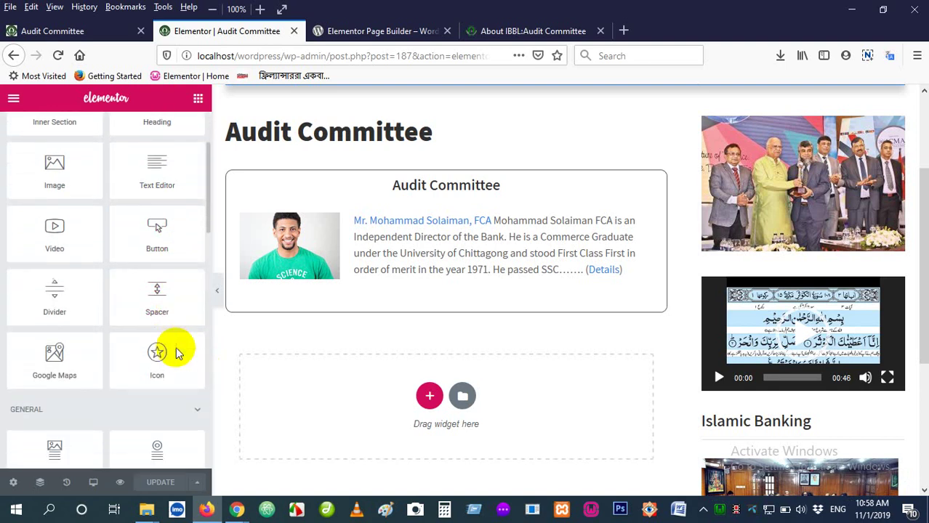
pyautogui.scroll(-2, 175, 352)
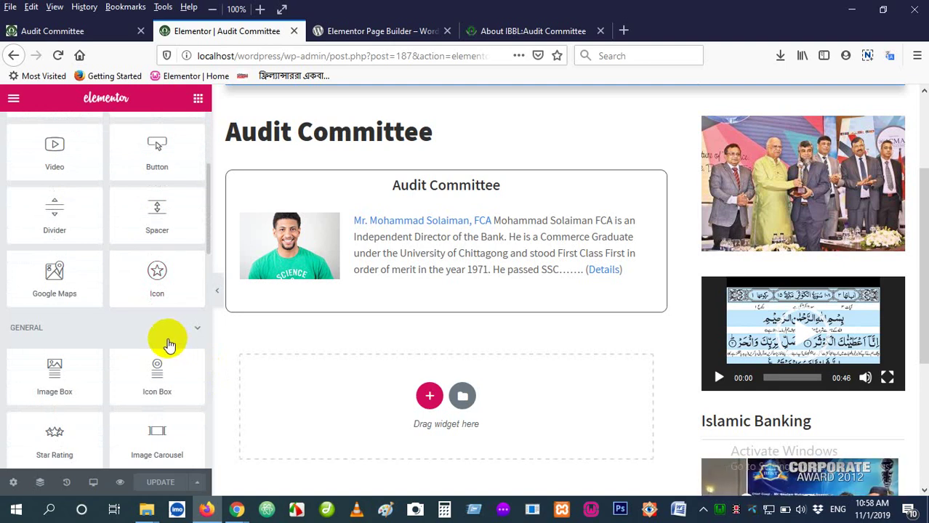
pyautogui.scroll(-2, 168, 344)
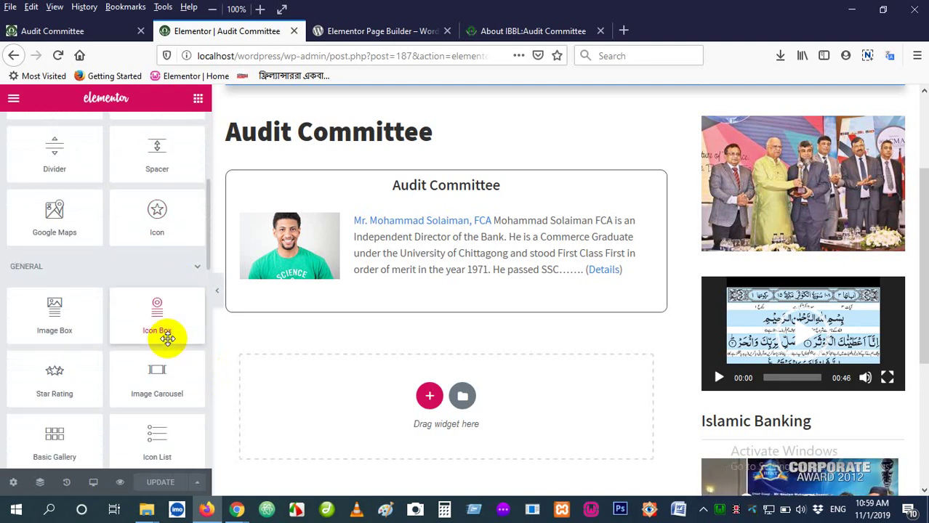
pyautogui.scroll(-1, 168, 338)
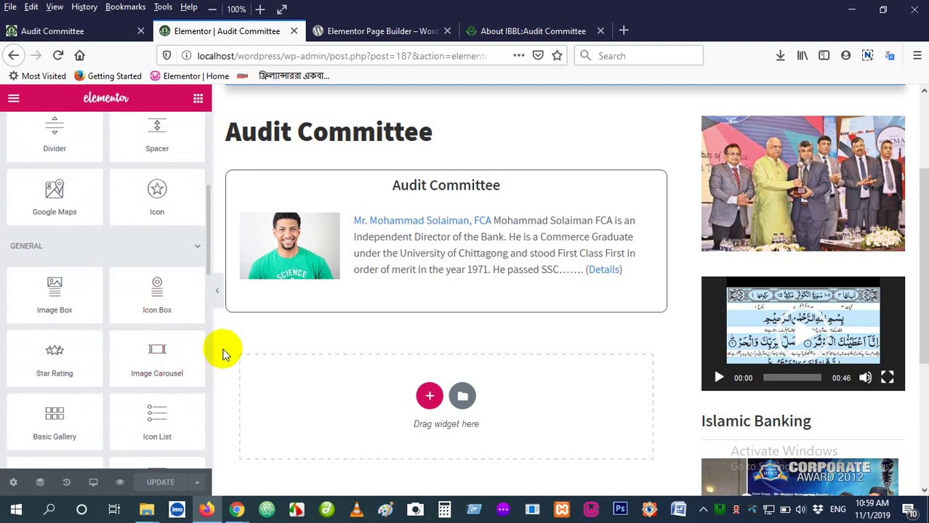
pyautogui.scroll(-1, 190, 348)
pyautogui.scroll(-1, 190, 348)
pyautogui.scroll(-1, 190, 349)
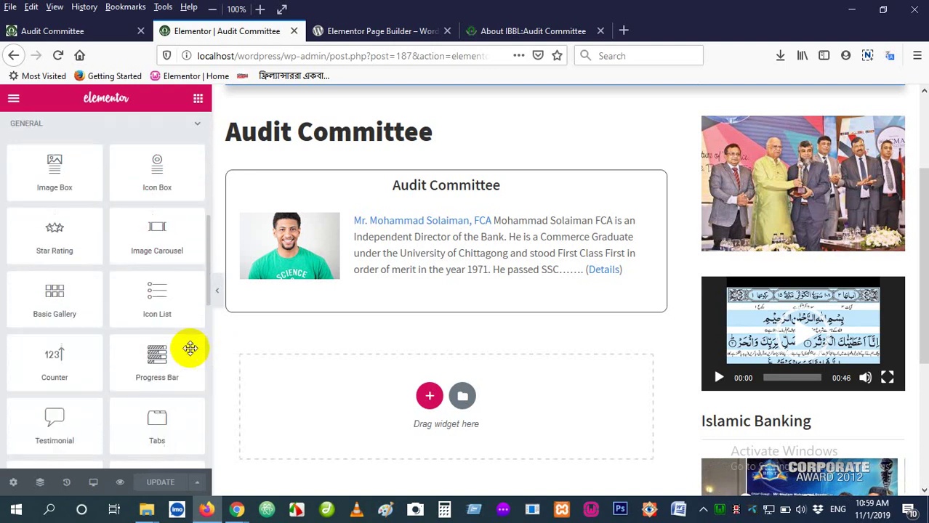
pyautogui.scroll(-1, 191, 348)
pyautogui.scroll(-1, 190, 349)
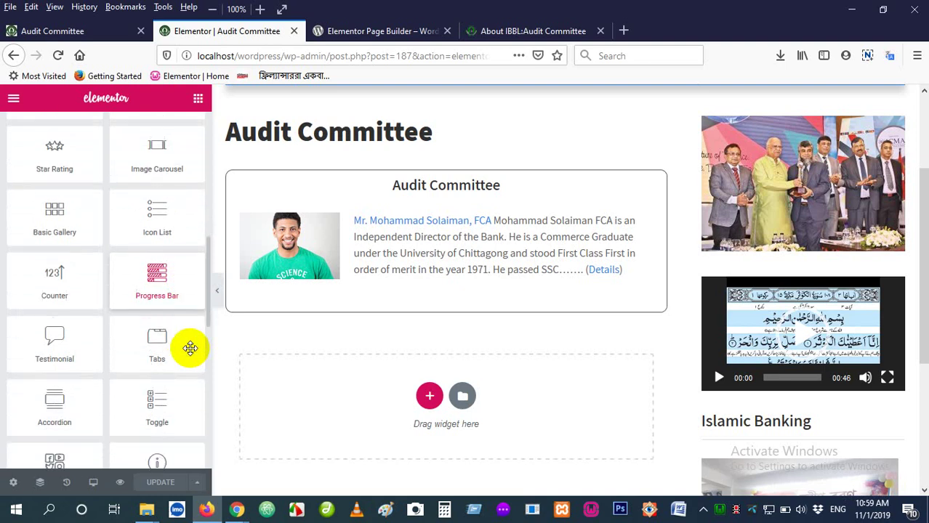
pyautogui.scroll(-2, 190, 349)
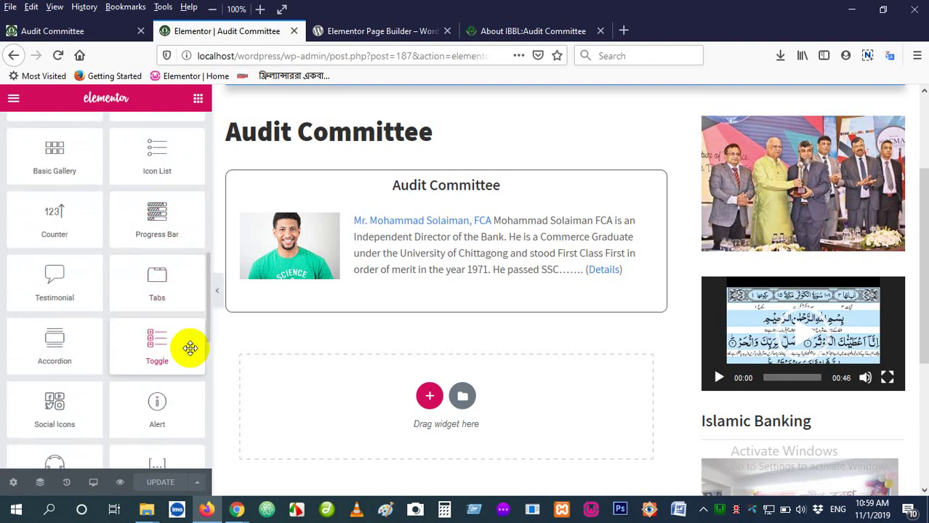
pyautogui.scroll(-2, 191, 348)
pyautogui.scroll(-2, 190, 348)
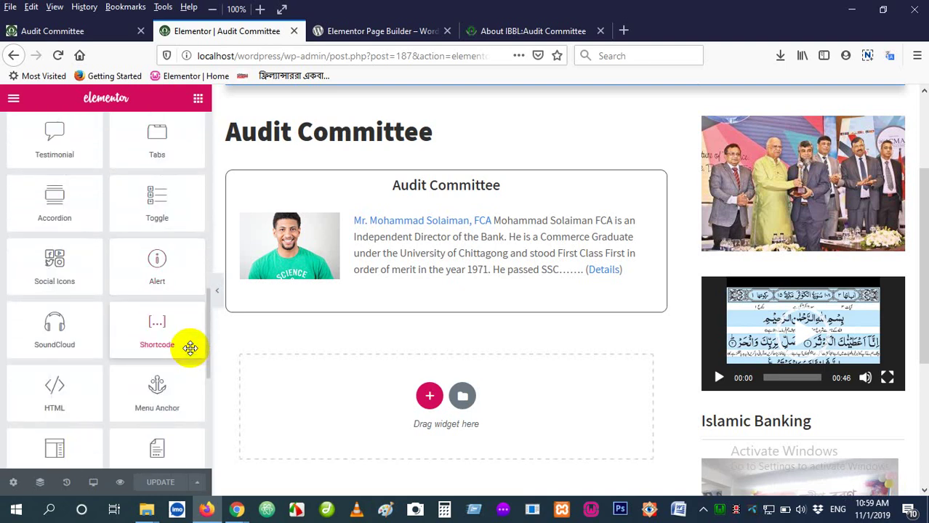
pyautogui.scroll(-1, 191, 348)
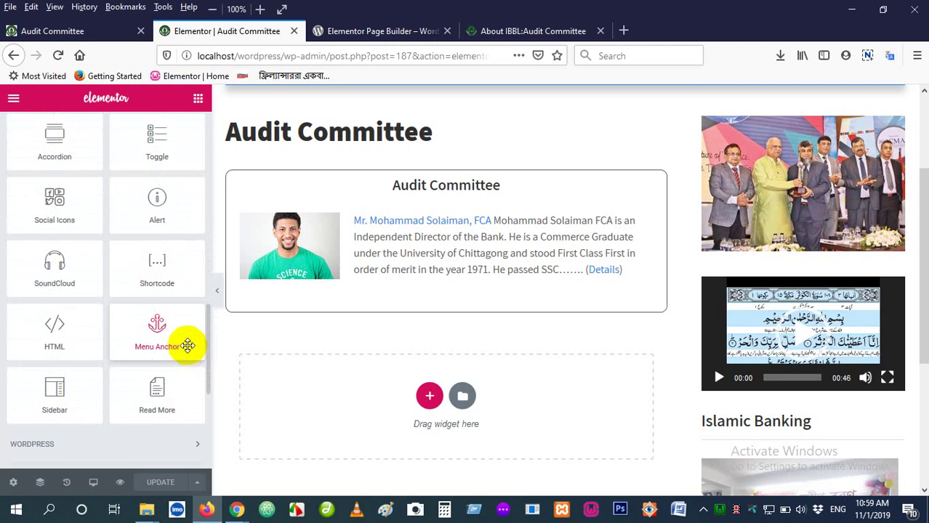
pyautogui.scroll(1, 291, 330)
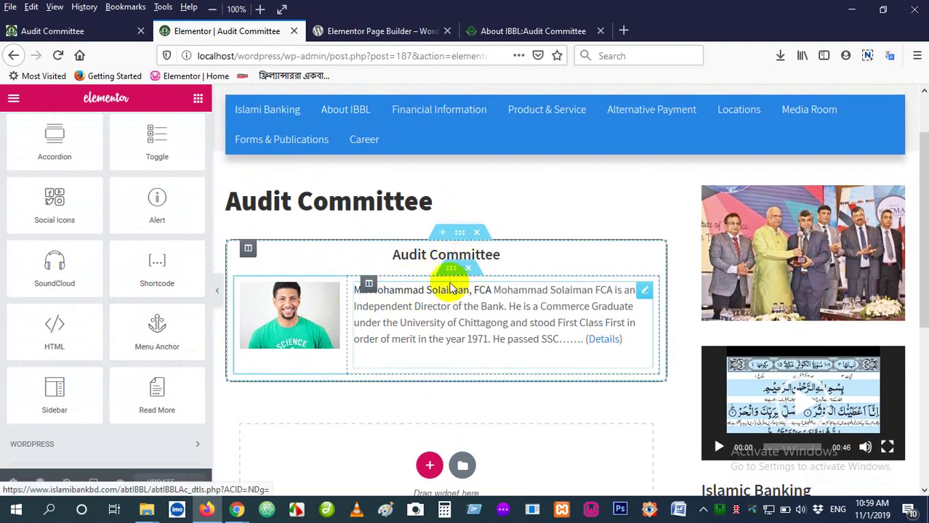
pyautogui.scroll(1, 410, 321)
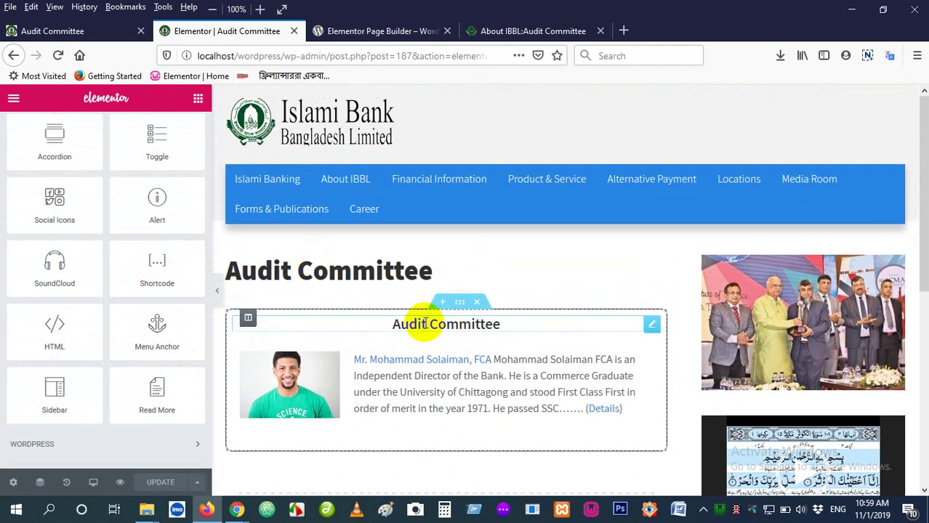
pyautogui.scroll(-2, 427, 422)
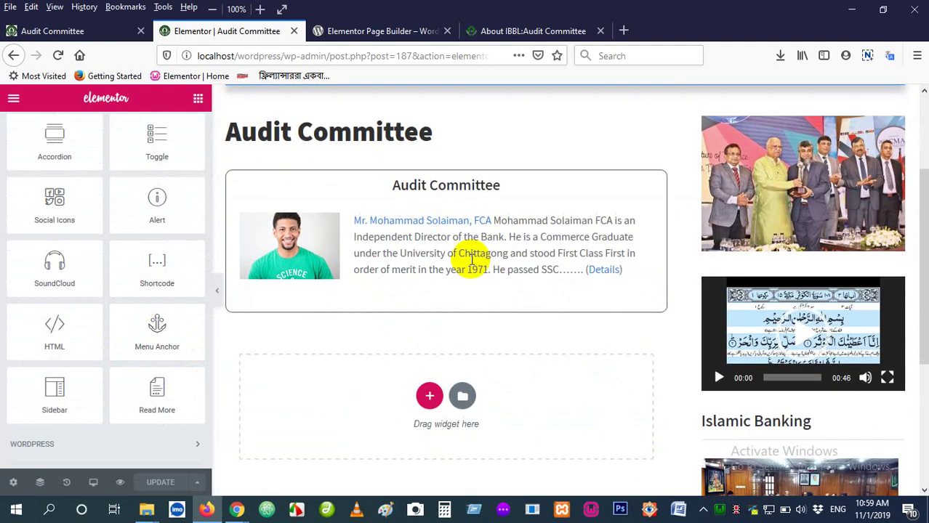
# Delete the blank line under the Audit Committee heading.
pyautogui.click(506, 189)
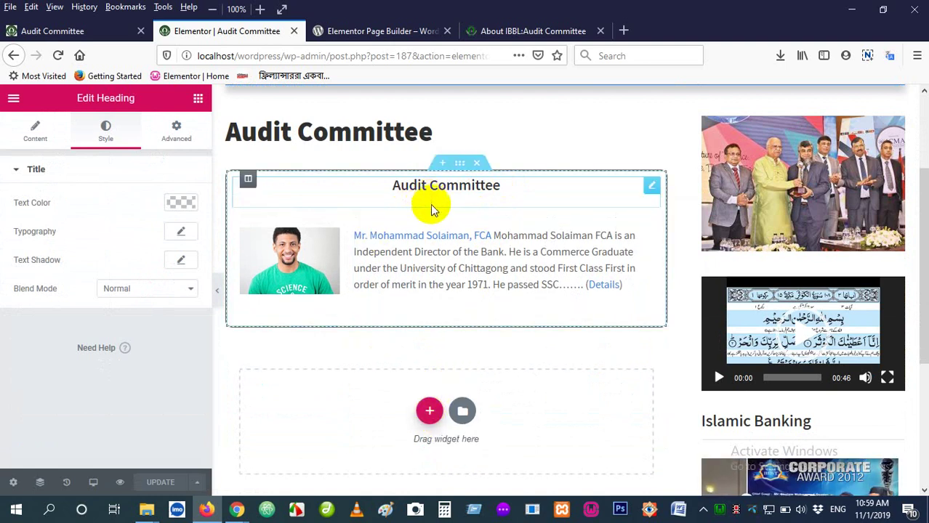
pyautogui.click(443, 167)
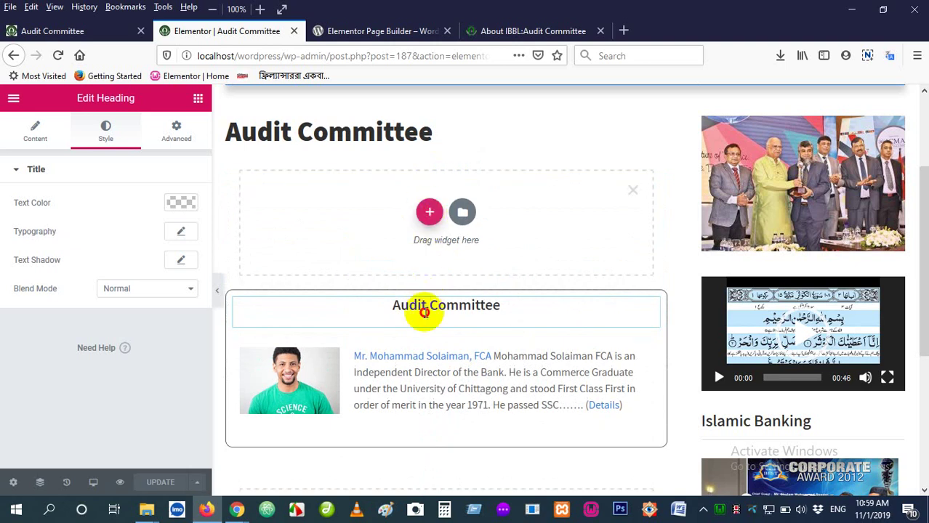
pyautogui.click(634, 193)
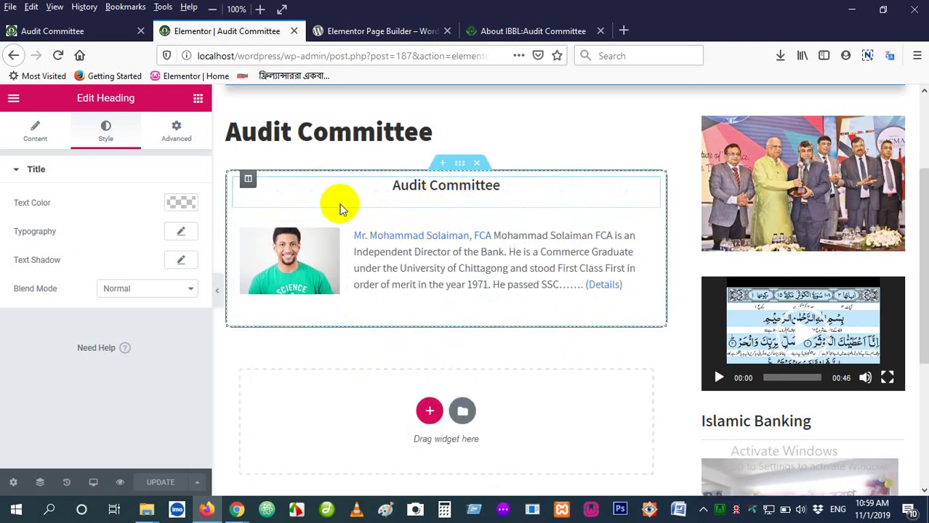
pyautogui.moveTo(446, 306)
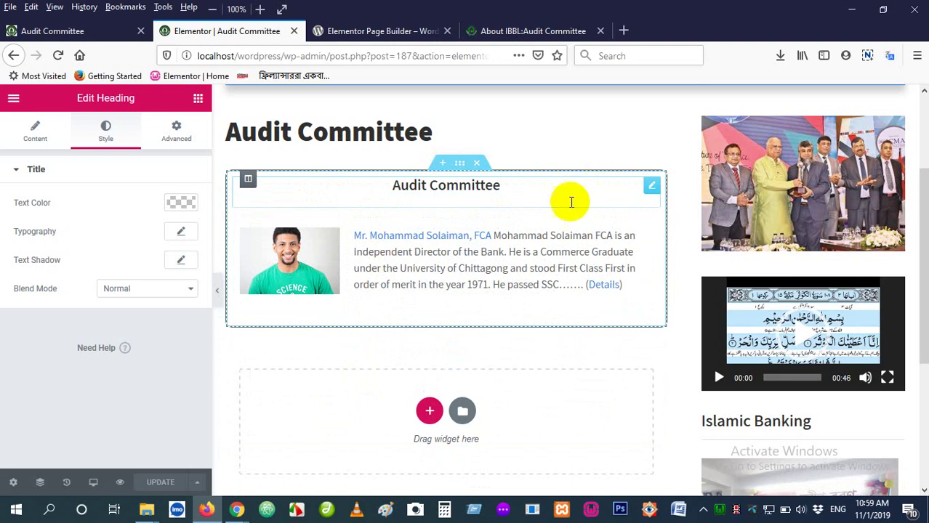
pyautogui.press('BackSpace')
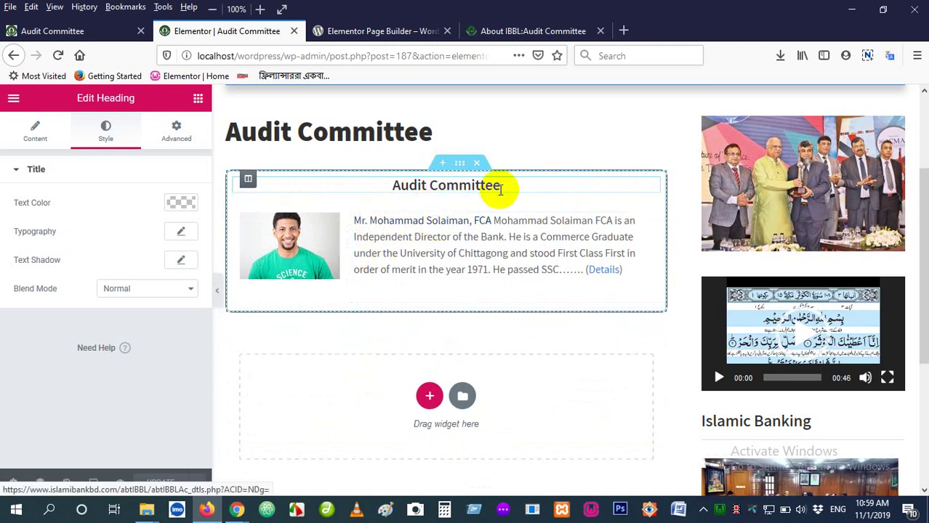
# Compare the box with the original IBBL page and the published page, then return to the editor.
pyautogui.click(511, 26)
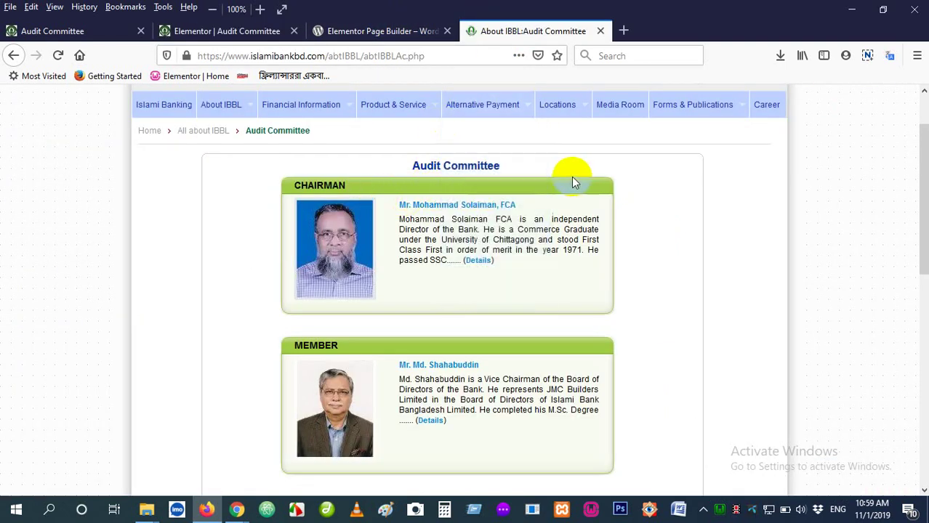
pyautogui.click(93, 35)
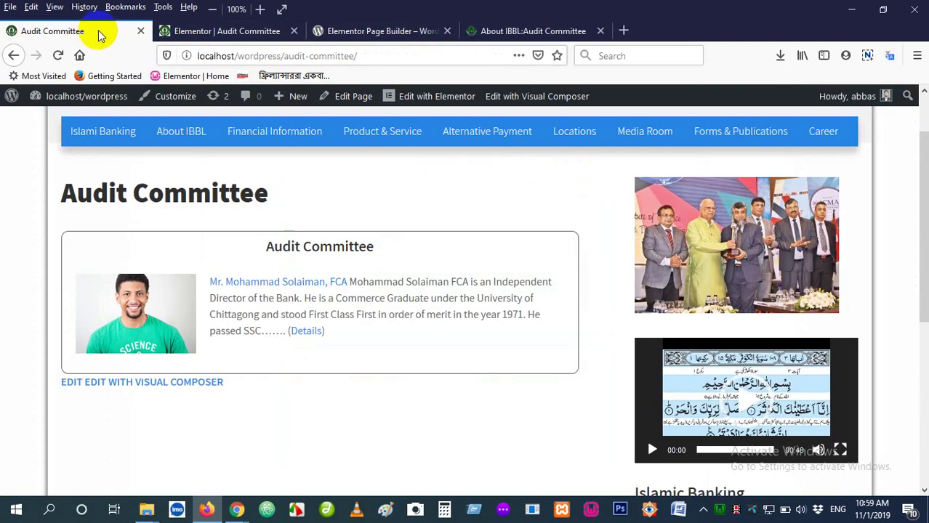
pyautogui.click(218, 31)
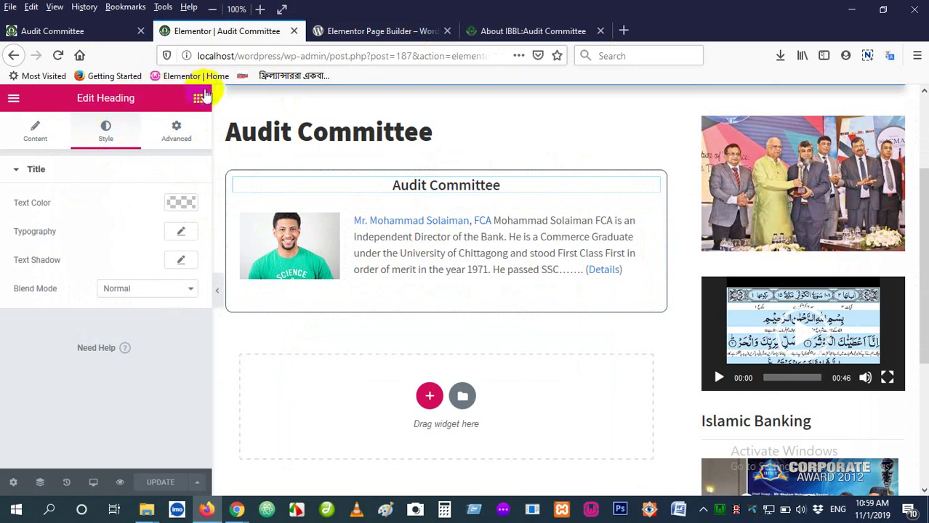
# Add an inner section above the Audit Committee heading, widening its first column to about 94%.
pyautogui.moveTo(54, 225)
pyautogui.mouseDown()
pyautogui.moveTo(454, 199)
pyautogui.moveTo(451, 190)
pyautogui.mouseUp()
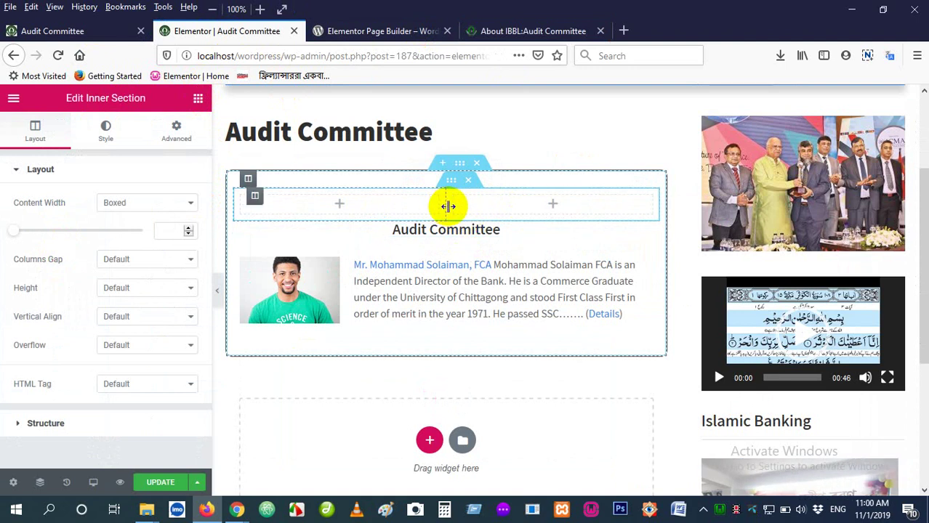
pyautogui.moveTo(447, 207); pyautogui.dragTo(663, 211)
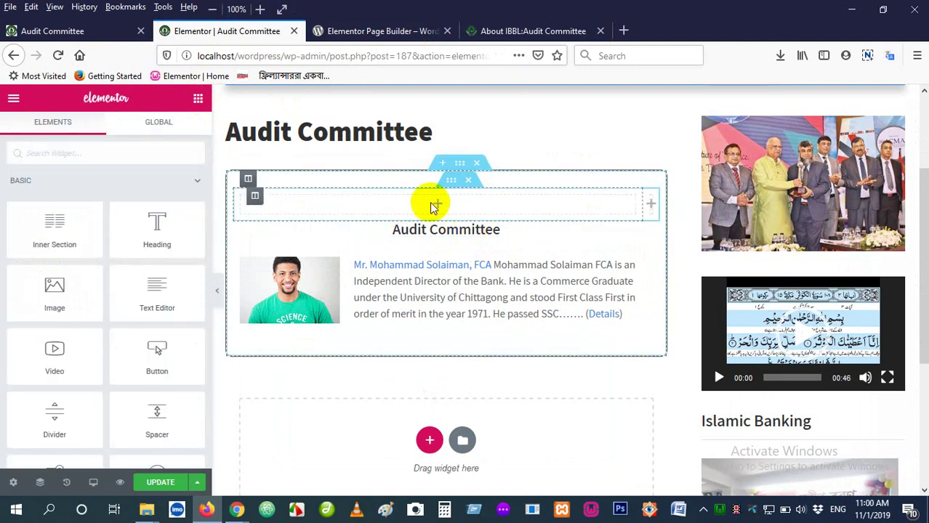
pyautogui.moveTo(155, 291); pyautogui.dragTo(413, 201)
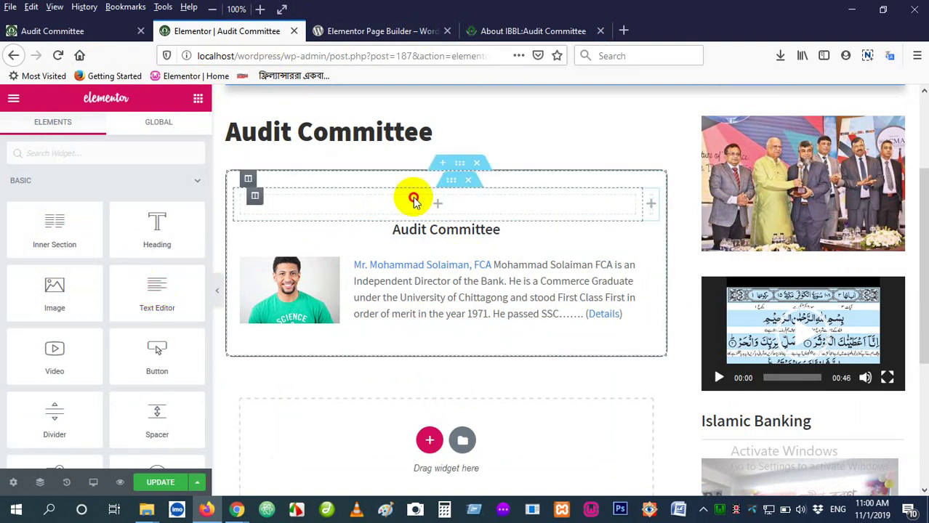
# Inspect the narrow column's settings, then return to the widget list.
pyautogui.rightClick(652, 206)
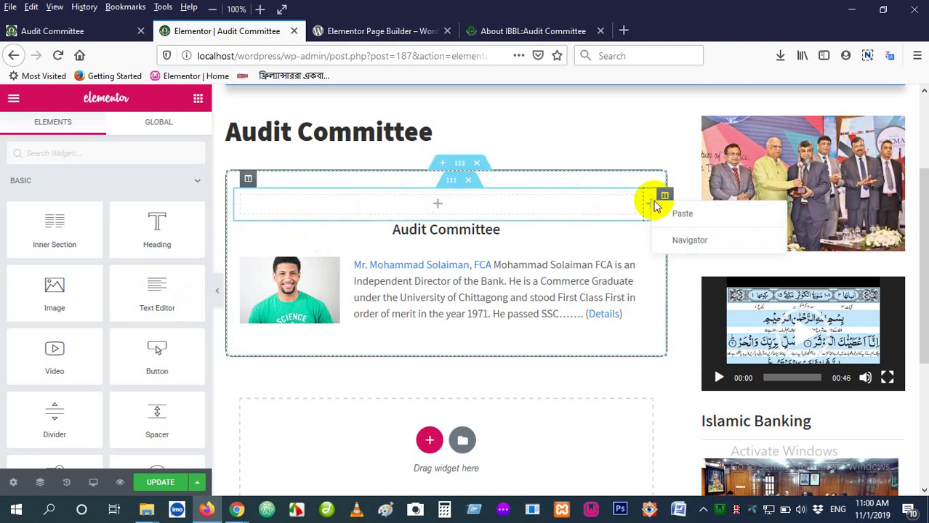
pyautogui.click(654, 205)
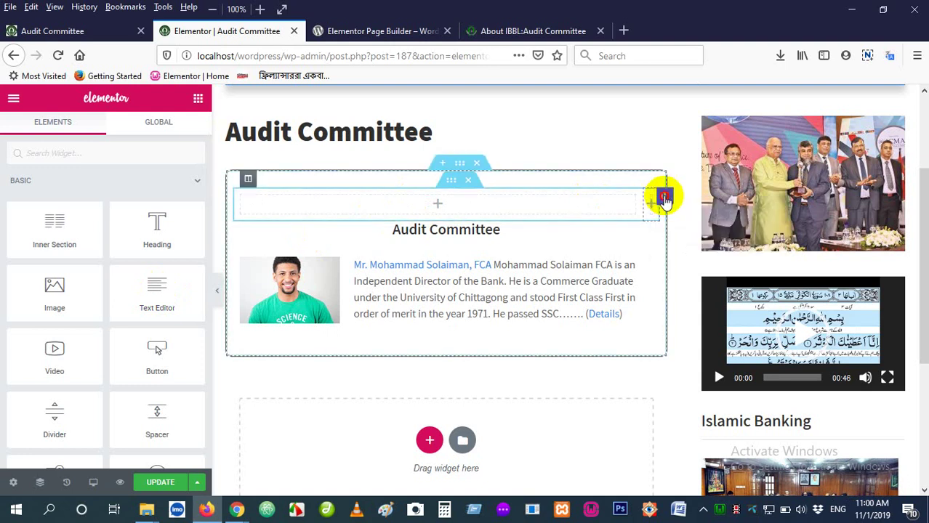
pyautogui.click(664, 198)
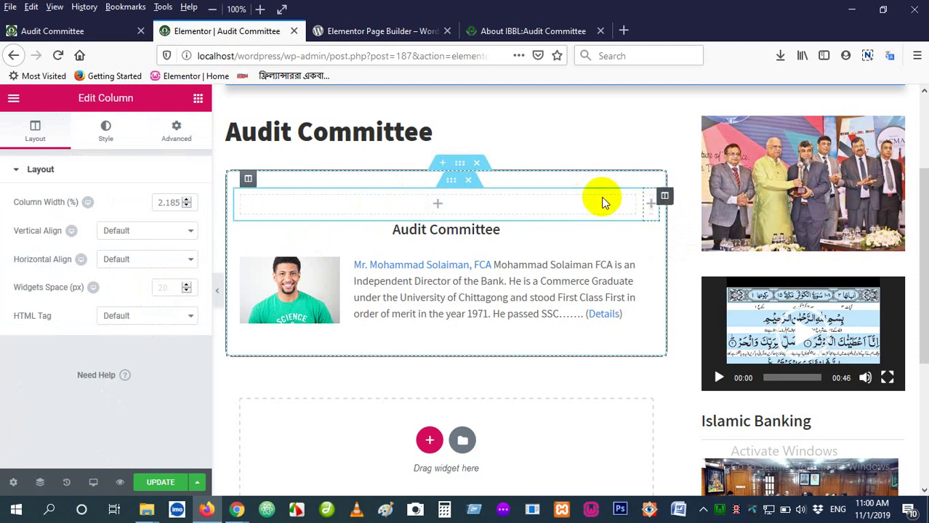
pyautogui.click(270, 202)
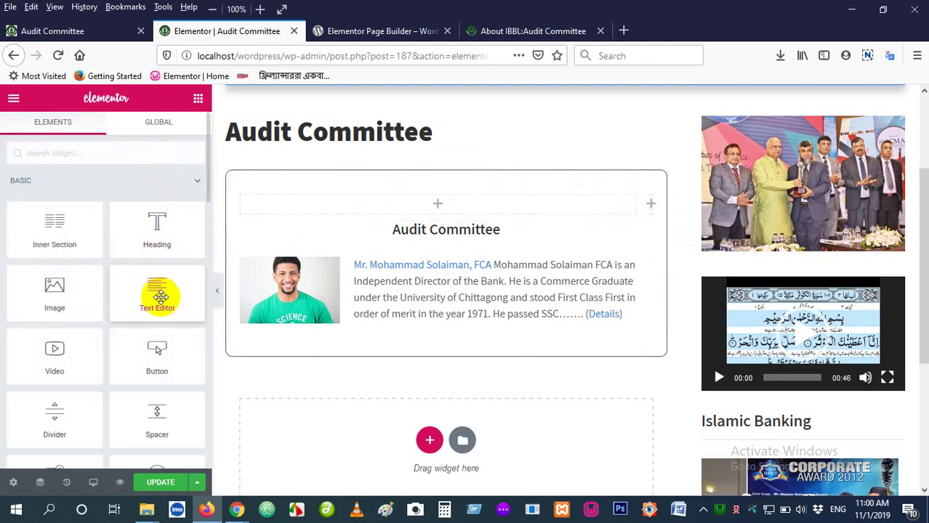
# Add a text block below the Audit Committee heading reading 'Cha'.
pyautogui.moveTo(160, 297)
pyautogui.mouseDown()
pyautogui.moveTo(448, 198)
pyautogui.moveTo(453, 205)
pyautogui.mouseUp()
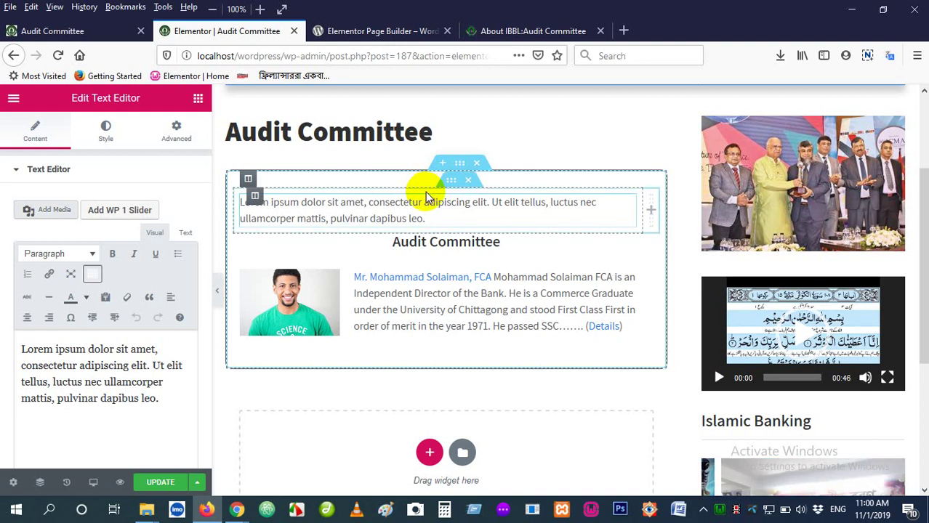
pyautogui.moveTo(440, 189)
pyautogui.mouseDown()
pyautogui.moveTo(437, 247)
pyautogui.moveTo(461, 245)
pyautogui.mouseUp()
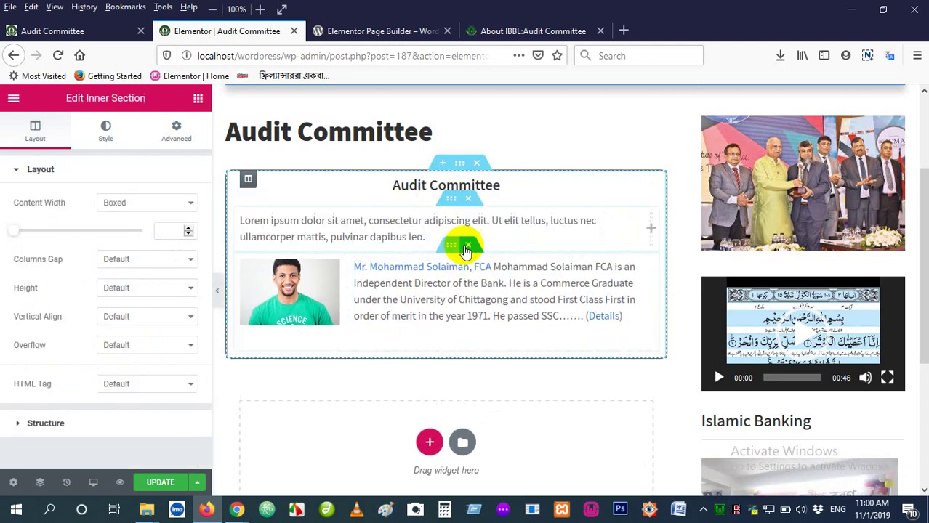
pyautogui.tripleClick(388, 223)
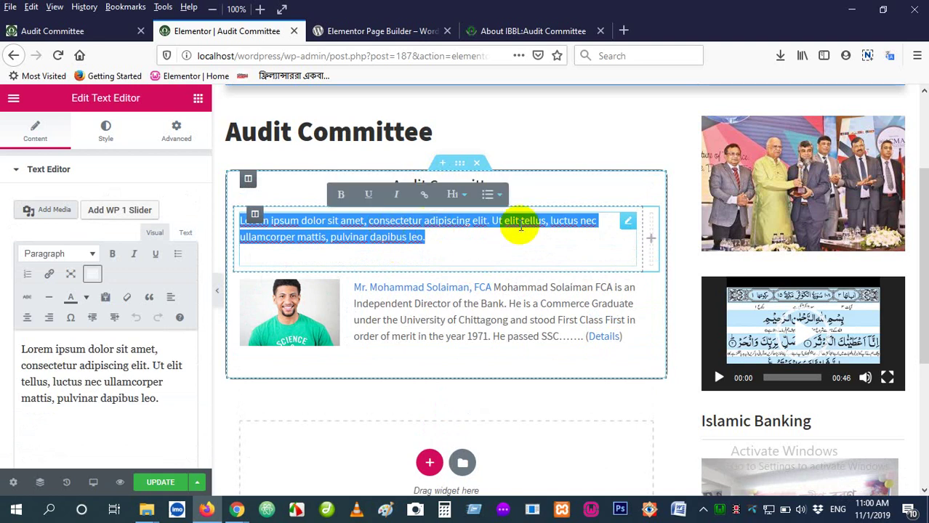
pyautogui.write('Cha')
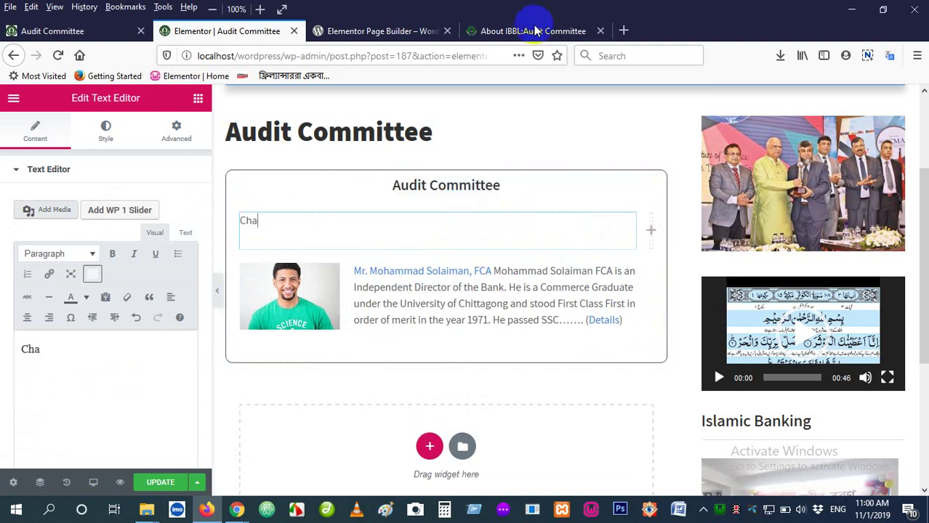
# Check 'CHAIRMAN' on the IBBL reference page, then paste the copied content over 'Cha'.
pyautogui.click(533, 31)
pyautogui.doubleClick(326, 186)
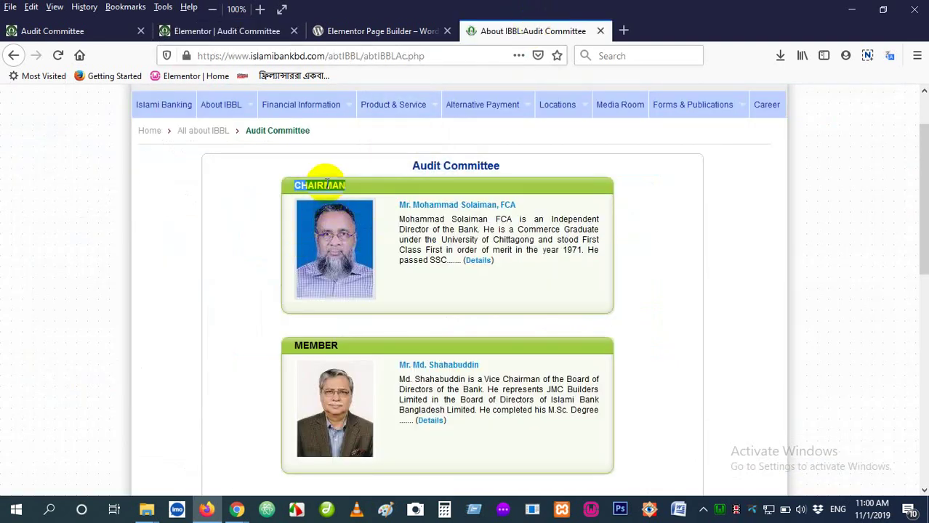
pyautogui.click(218, 31)
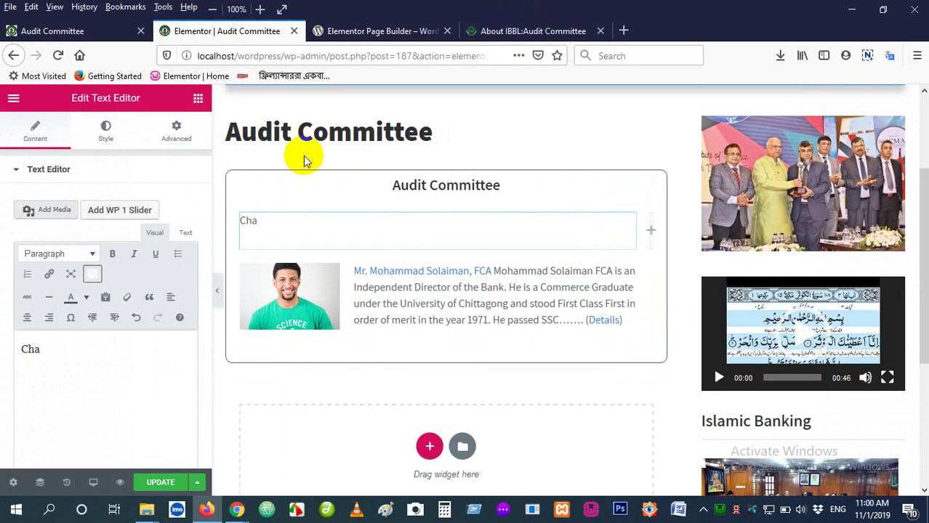
pyautogui.doubleClick(247, 221)
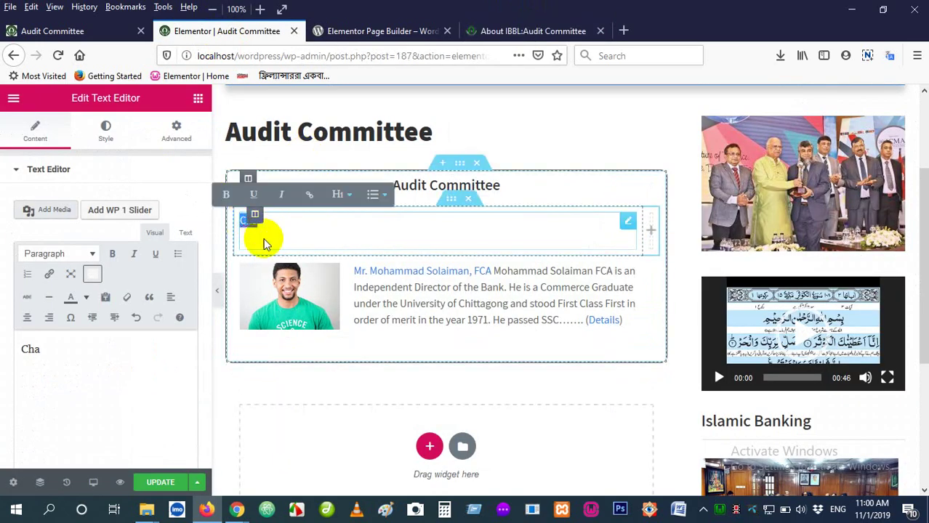
pyautogui.rightClick(251, 225)
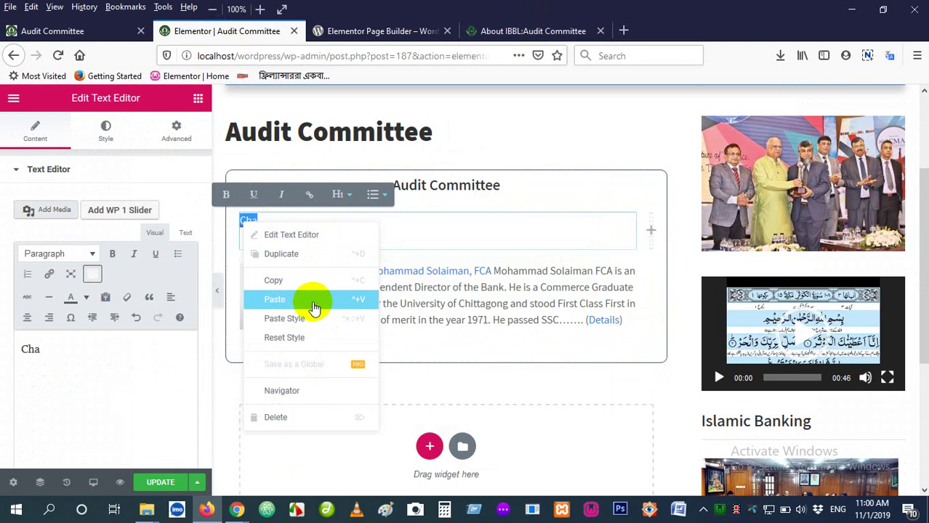
pyautogui.click(311, 301)
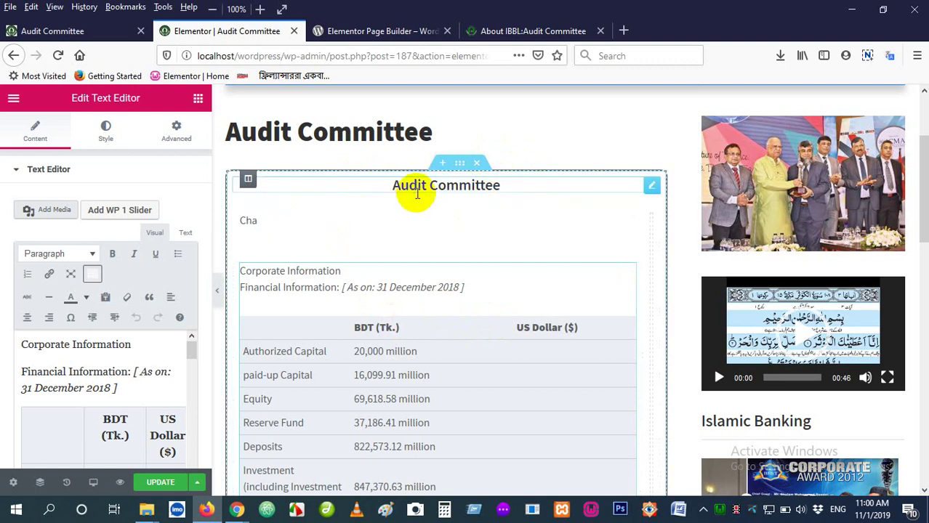
# Undo the pasted table and retype the label as 'Chairman', checking it against the reference pages.
pyautogui.hotkey('ctrl', 'z')
pyautogui.click(254, 219)
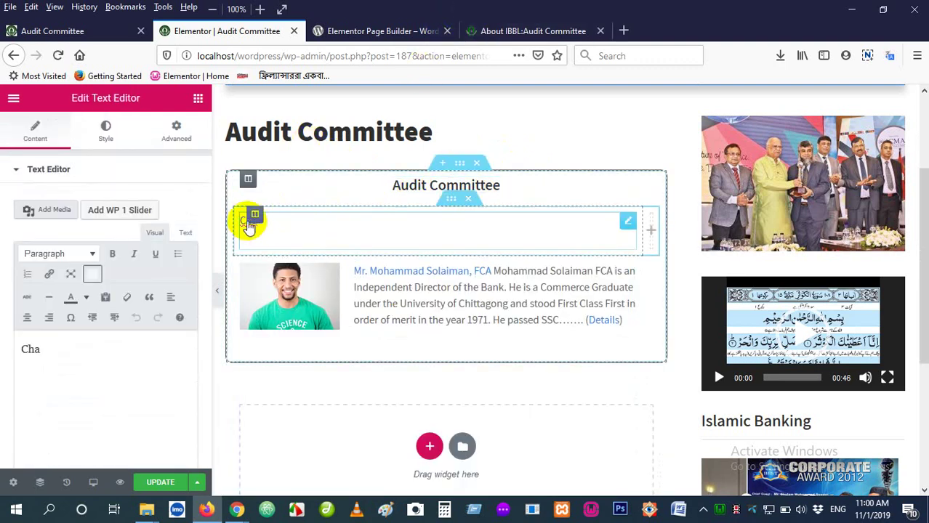
pyautogui.click(254, 215)
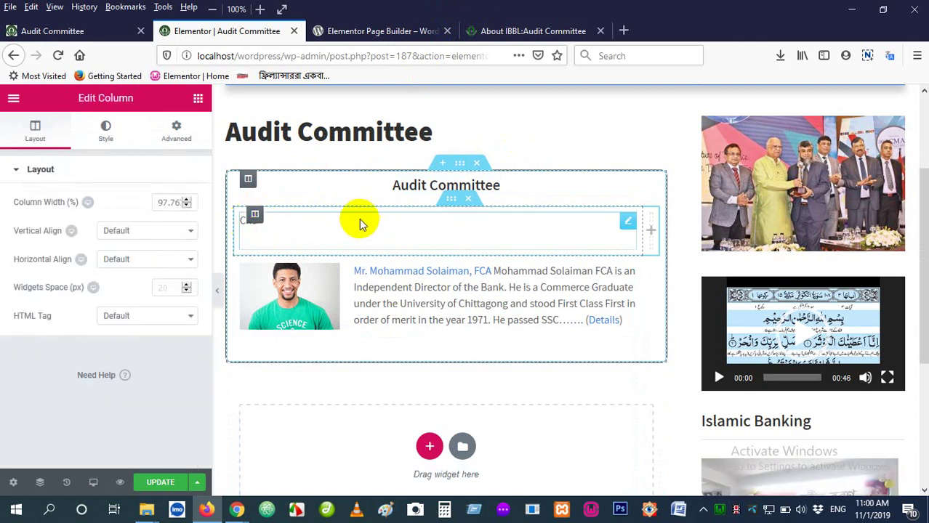
pyautogui.click(460, 233)
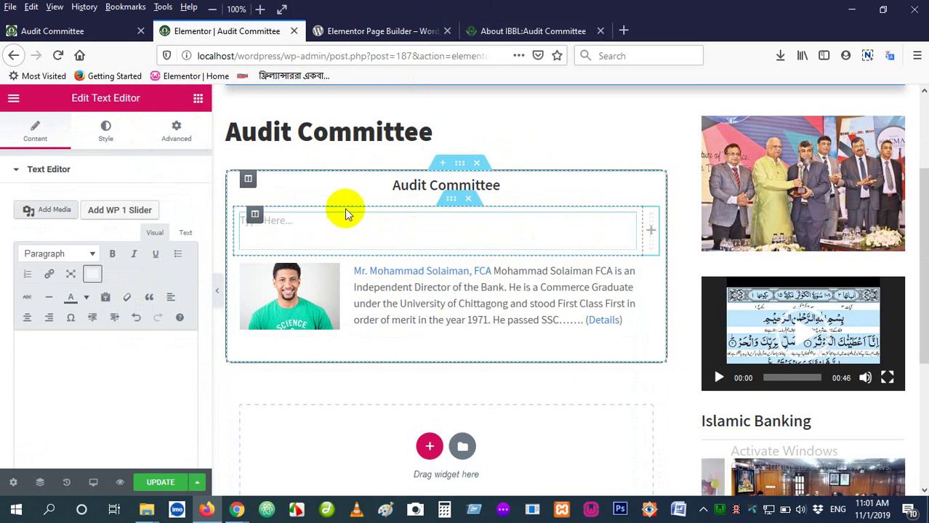
pyautogui.press('BackSpace')
pyautogui.press('BackSpace')
pyautogui.write('ai')
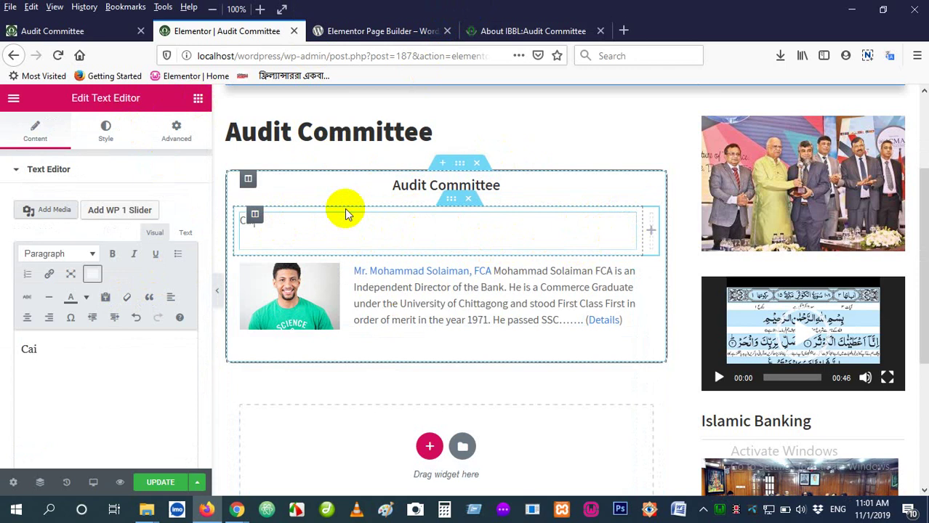
pyautogui.write('man')
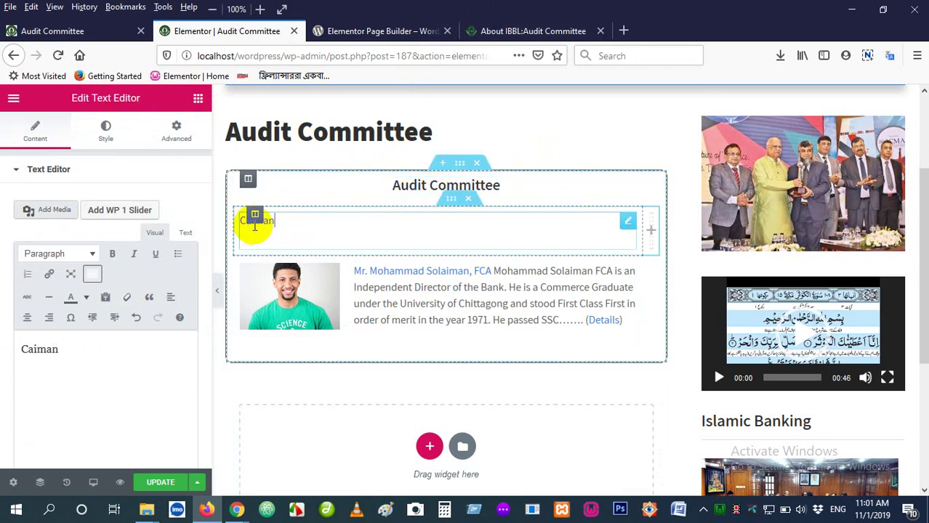
pyautogui.press('BackSpace')
pyautogui.press('BackSpace')
pyautogui.press('BackSpace')
pyautogui.press('BackSpace')
pyautogui.press('BackSpace')
pyautogui.press('BackSpace')
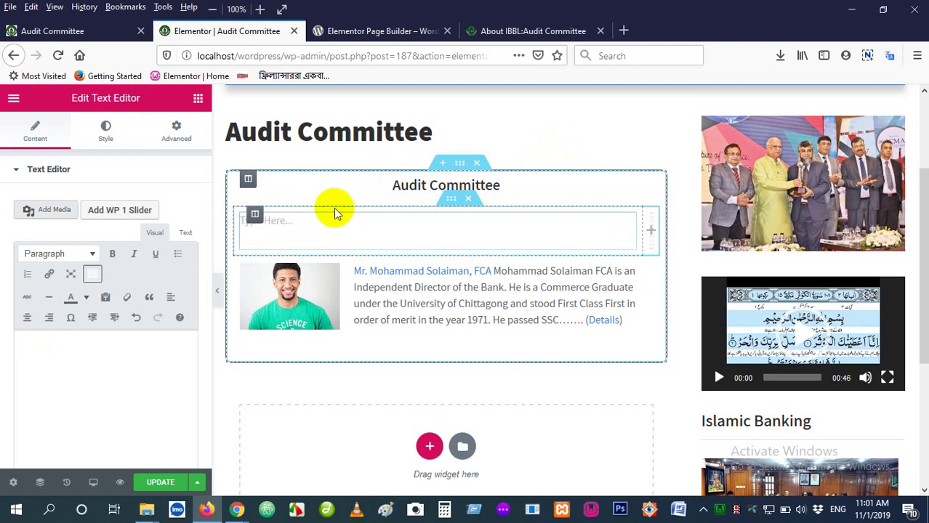
pyautogui.write('Chai')
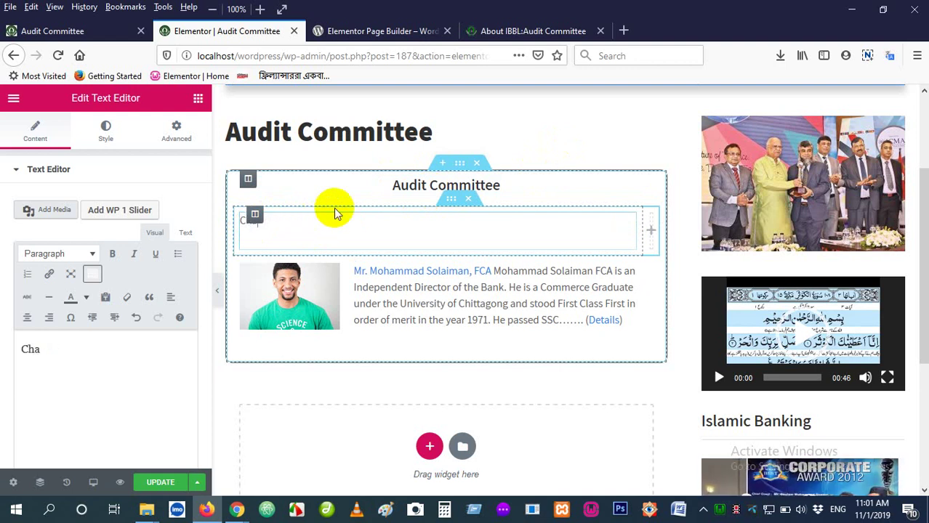
pyautogui.write('rman')
pyautogui.click(510, 32)
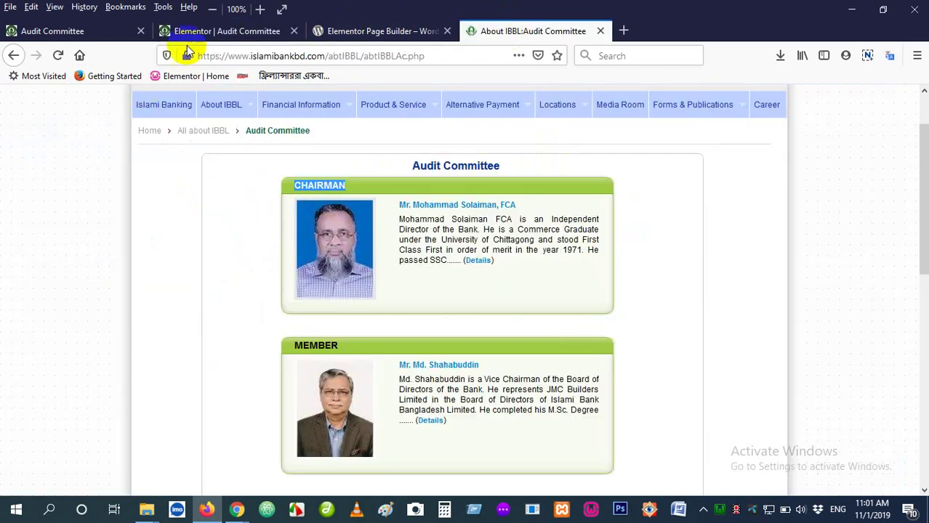
pyautogui.click(78, 32)
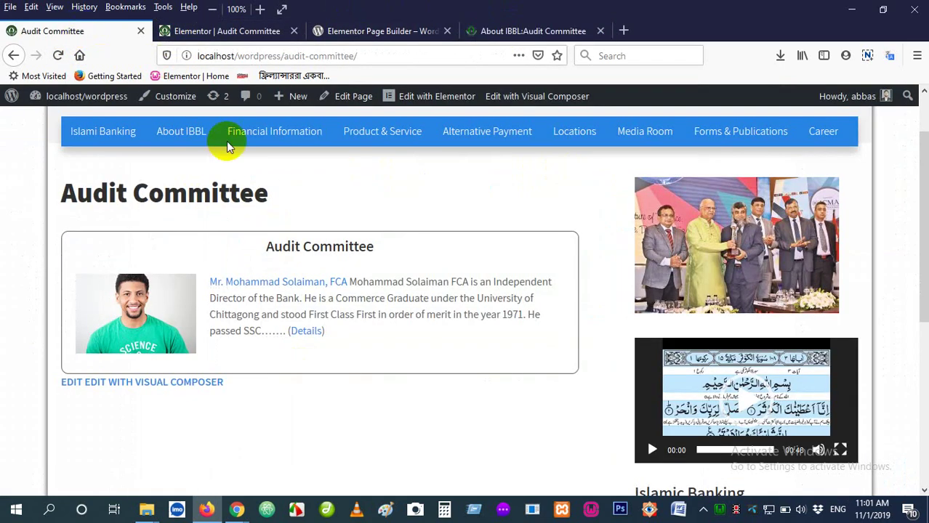
pyautogui.click(254, 32)
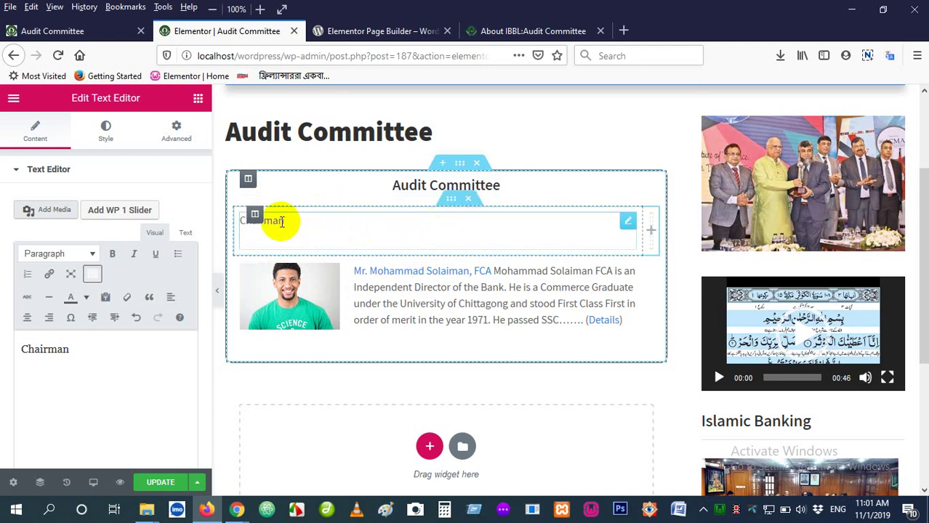
# Format the Chairman label as an H4 heading.
pyautogui.moveTo(280, 222); pyautogui.dragTo(382, 228)
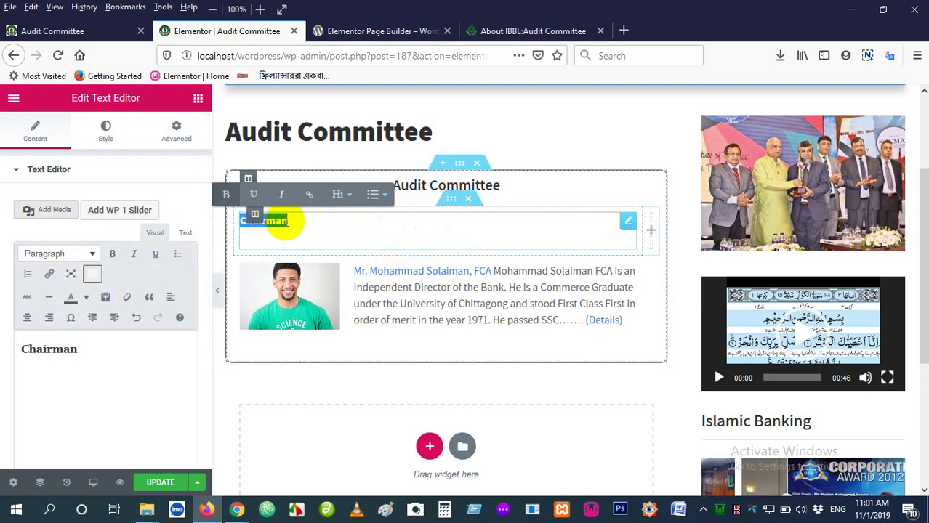
pyautogui.click(352, 197)
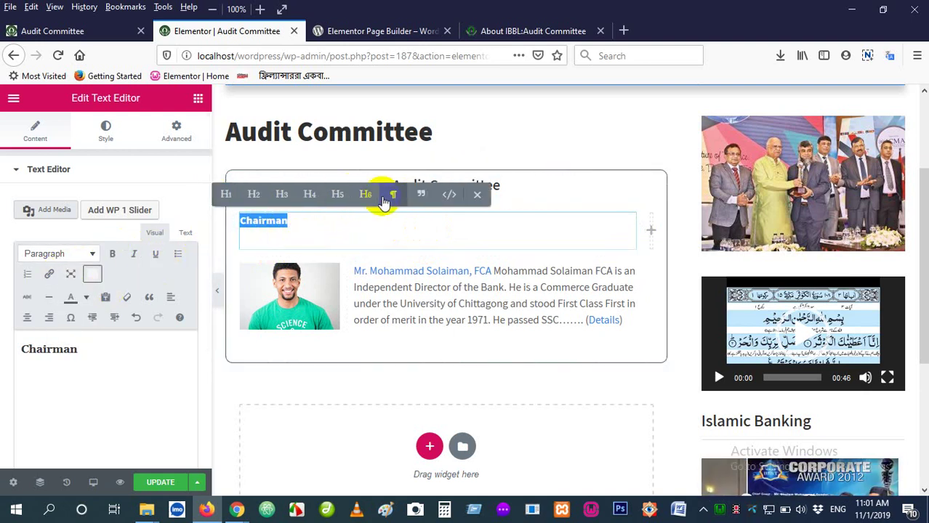
pyautogui.click(253, 196)
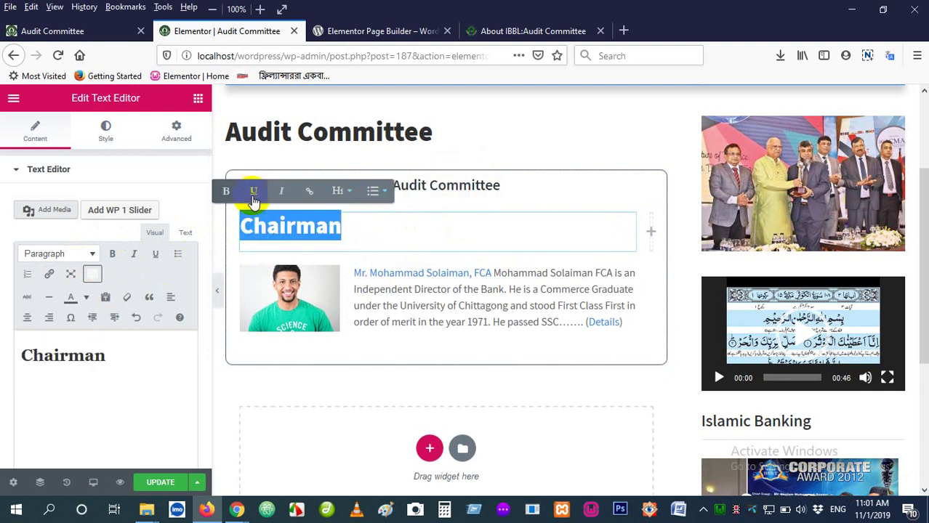
pyautogui.click(339, 194)
pyautogui.click(310, 192)
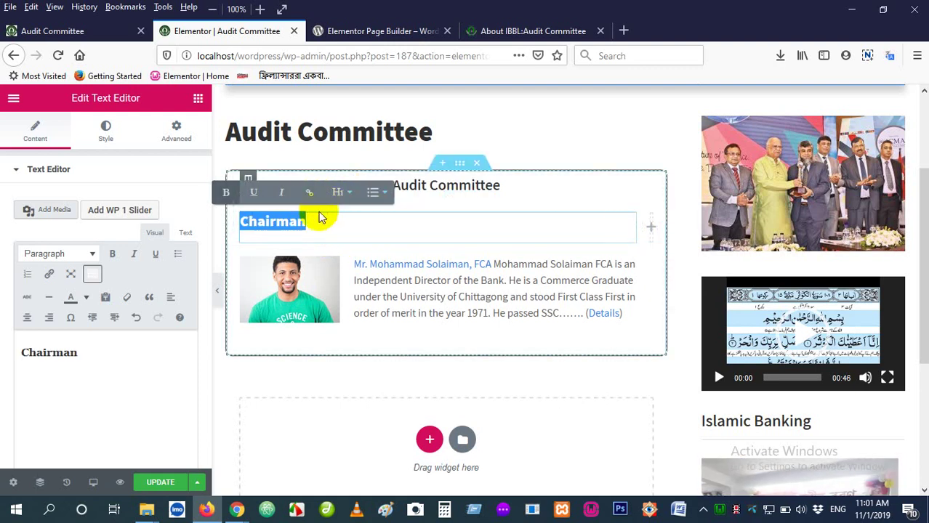
pyautogui.moveTo(330, 223)
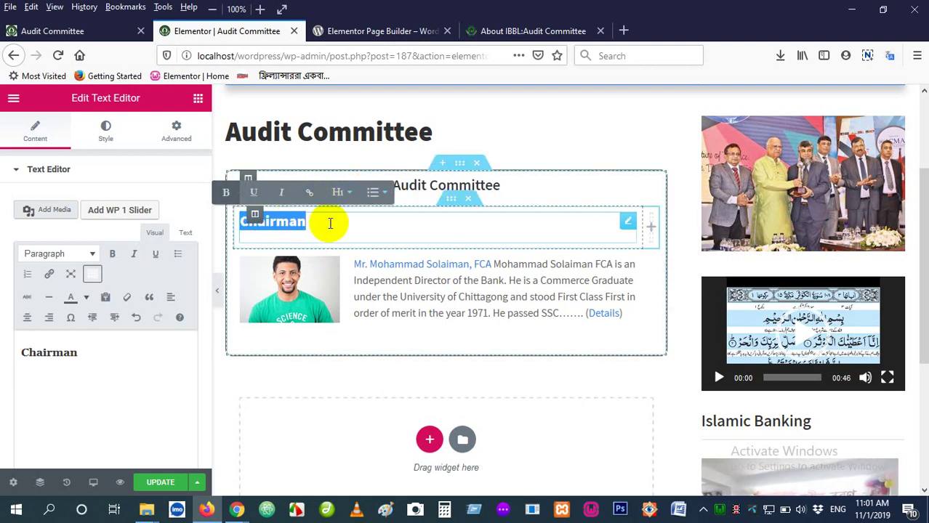
pyautogui.write('CHAIRMAN')
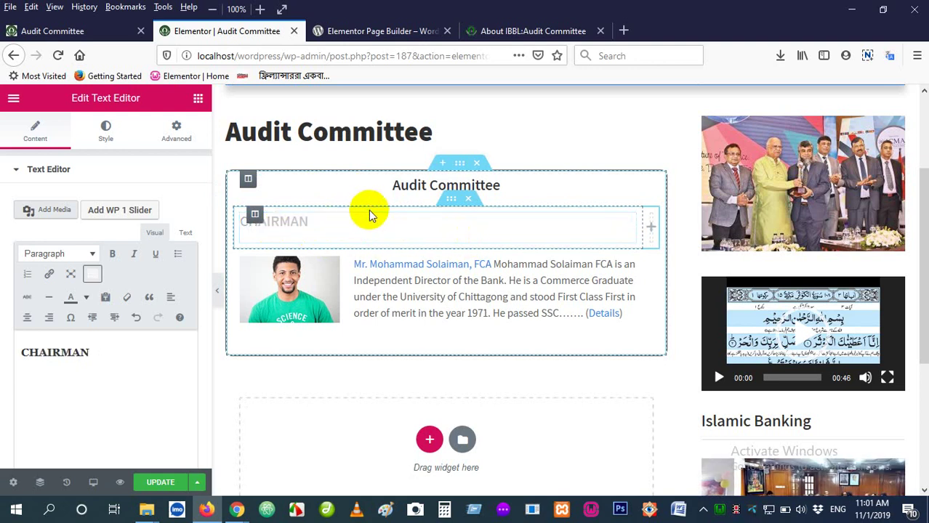
# Review the text block's style and spacing options, then select the CHAIRMAN section.
pyautogui.click(107, 130)
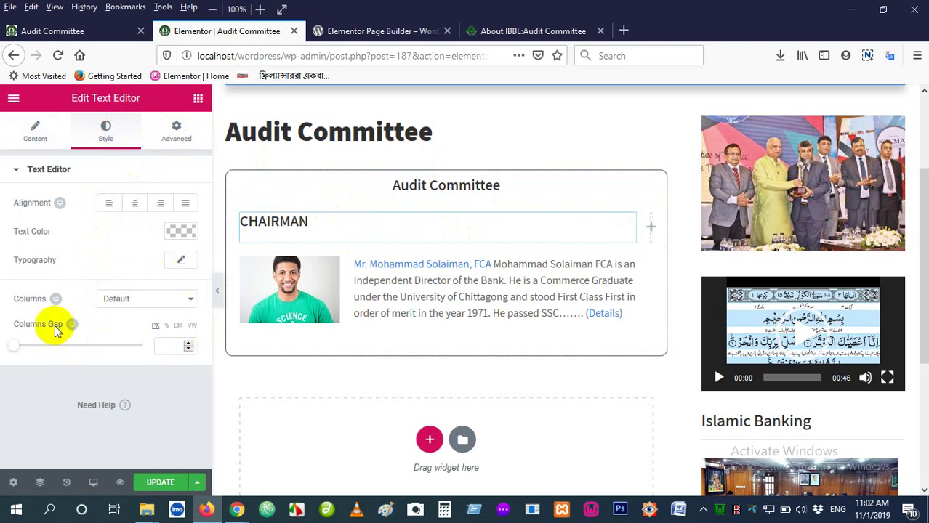
pyautogui.click(176, 138)
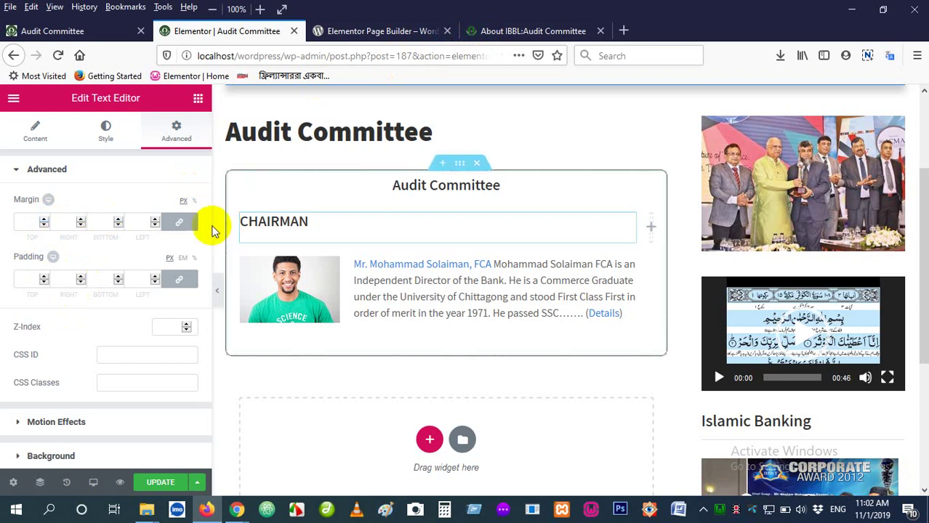
pyautogui.click(269, 221)
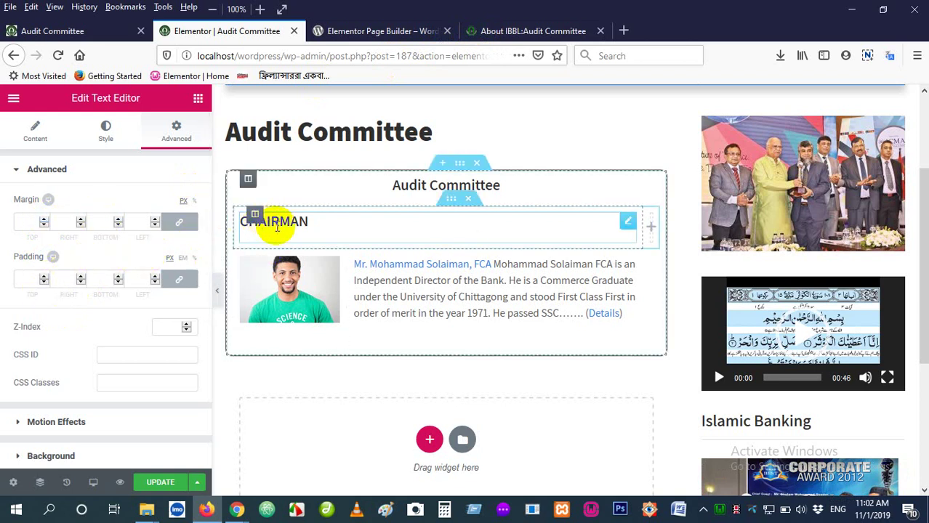
pyautogui.doubleClick(275, 224)
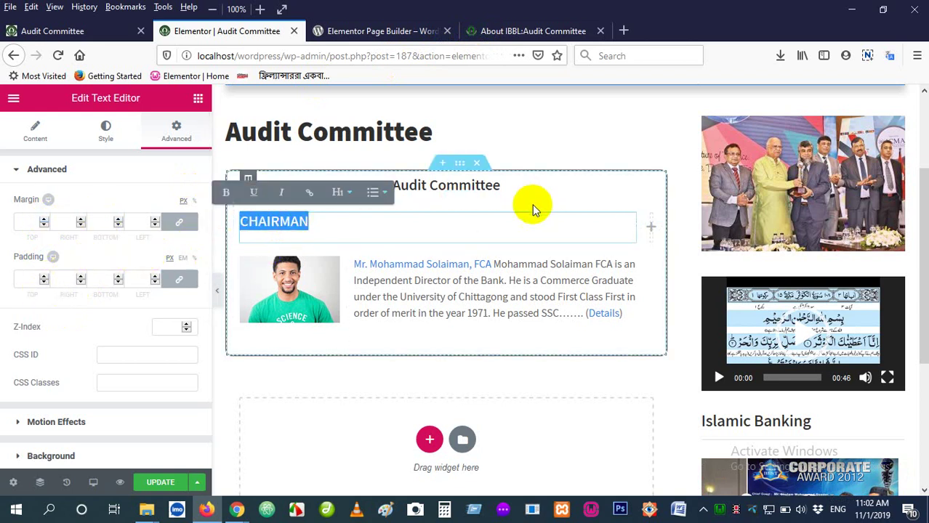
pyautogui.click(452, 205)
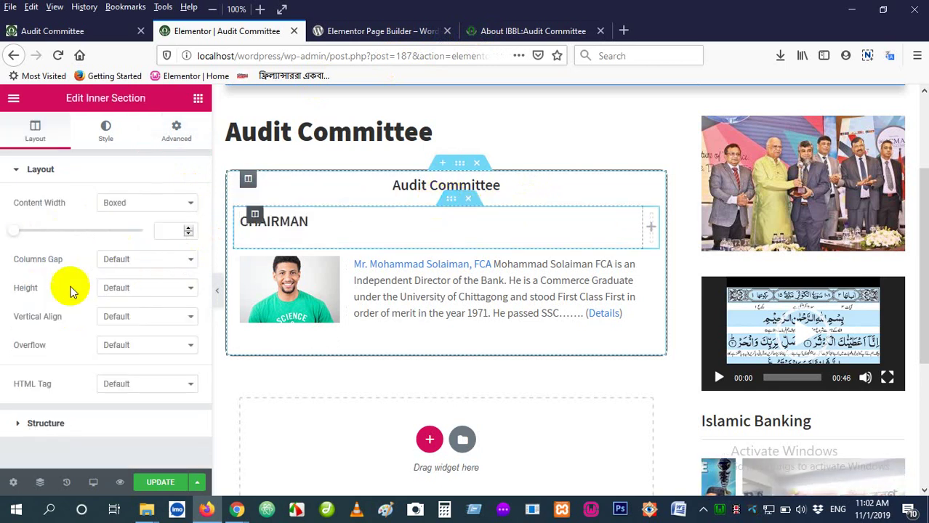
# Give the CHAIRMAN section a solid 1 px border with 10 px rounded corners.
pyautogui.click(105, 141)
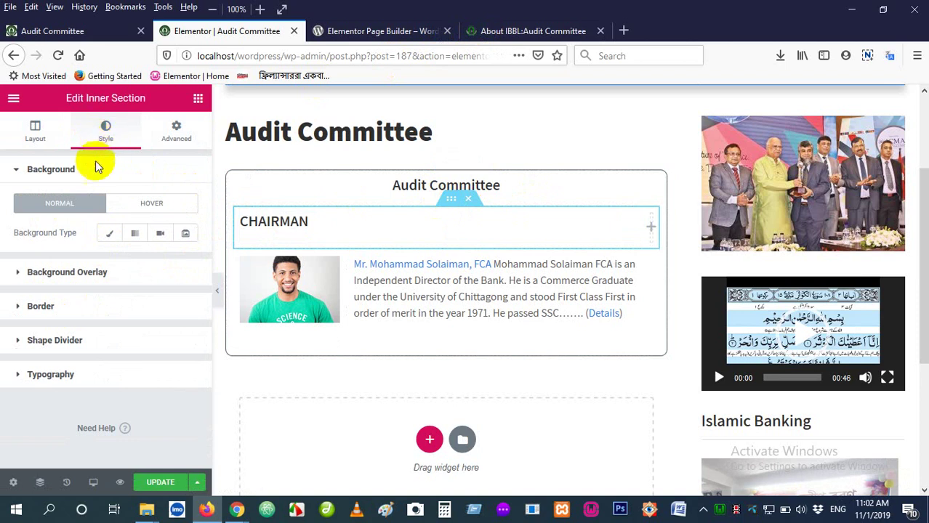
pyautogui.click(43, 307)
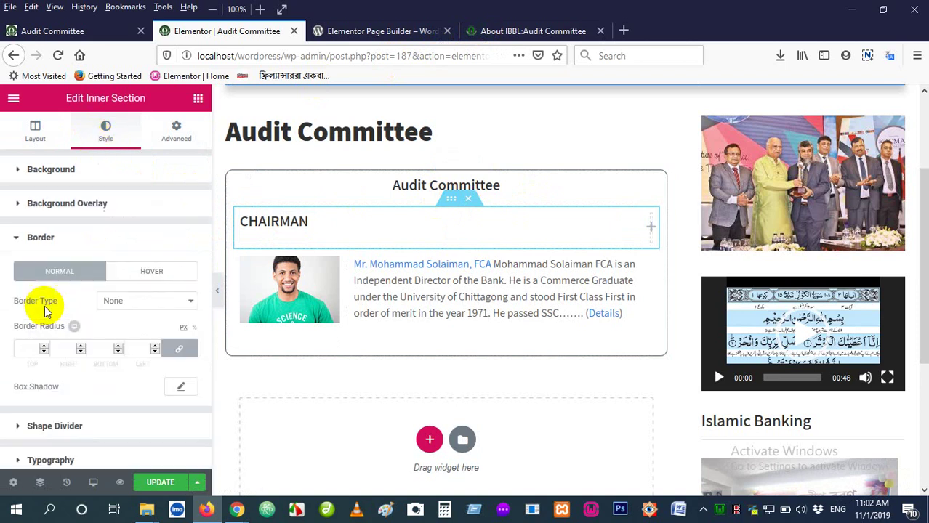
pyautogui.click(145, 302)
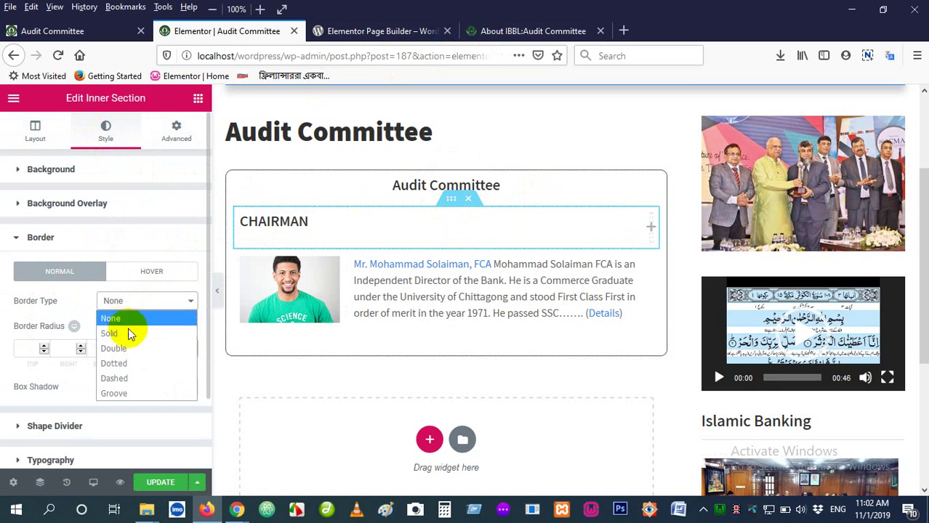
pyautogui.click(129, 329)
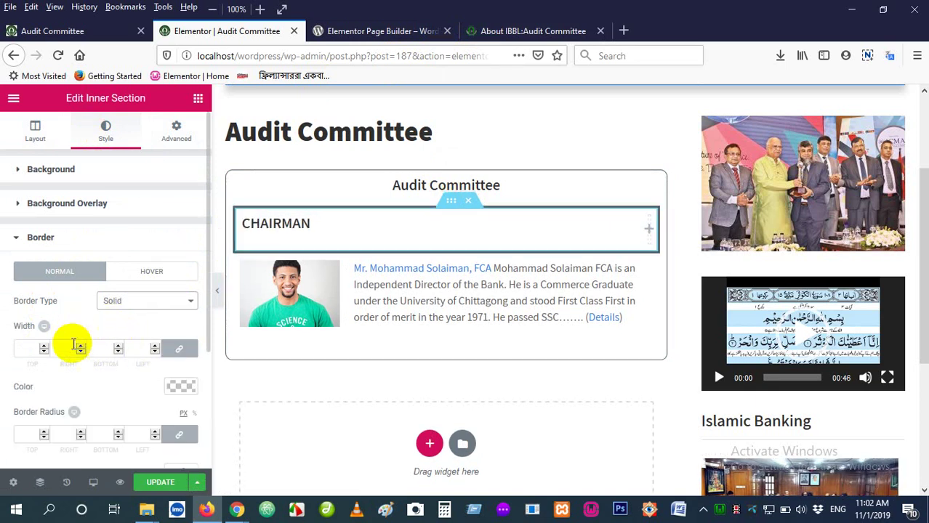
pyautogui.click(45, 347)
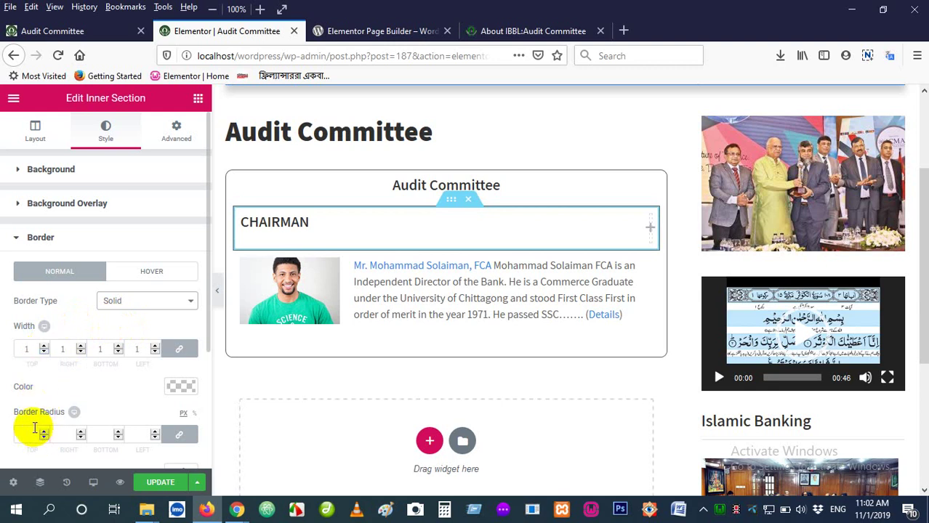
pyautogui.write('1')
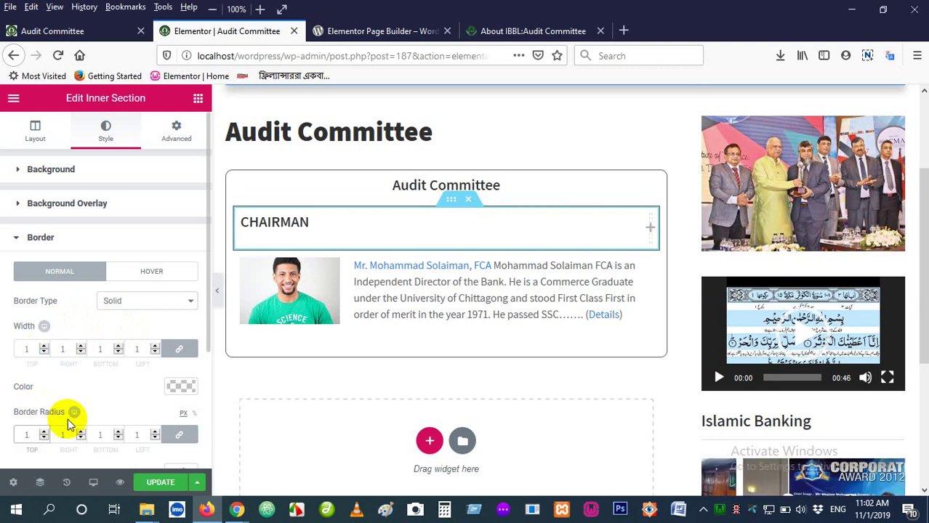
pyautogui.write('0')
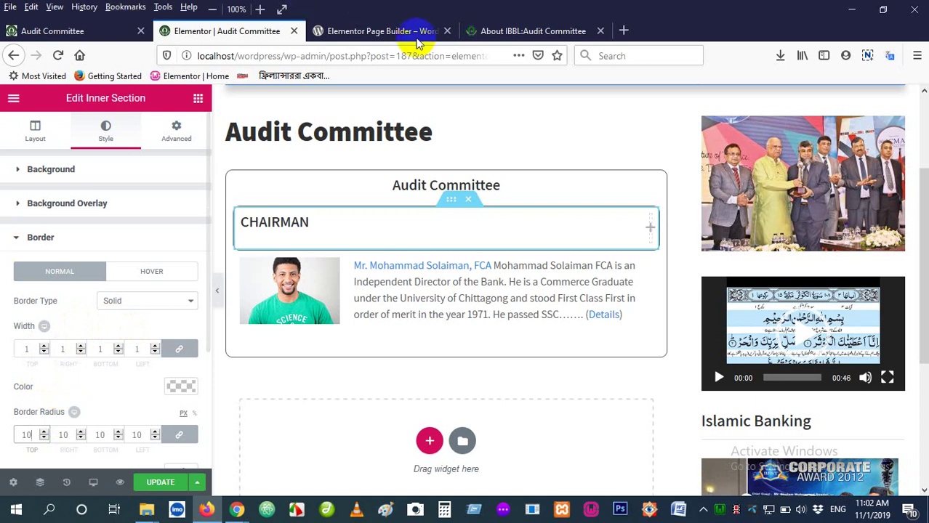
pyautogui.click(512, 32)
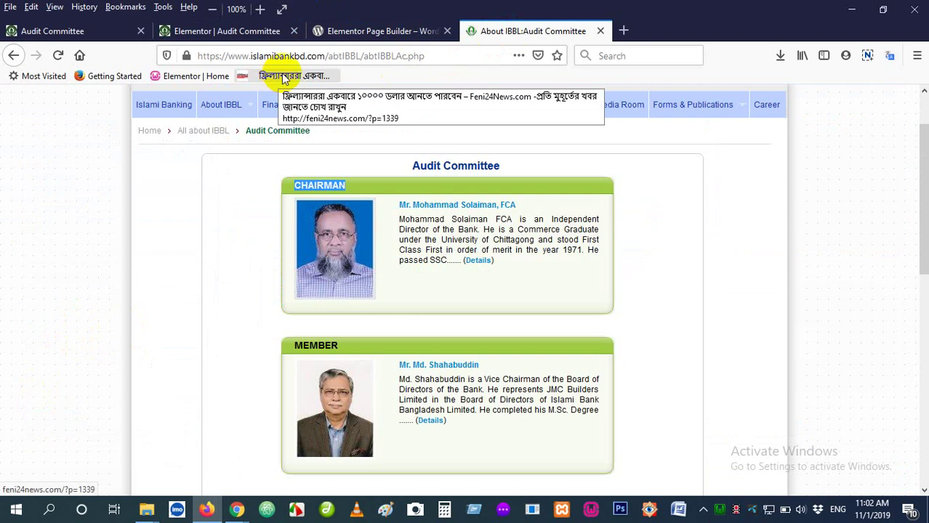
pyautogui.click(73, 32)
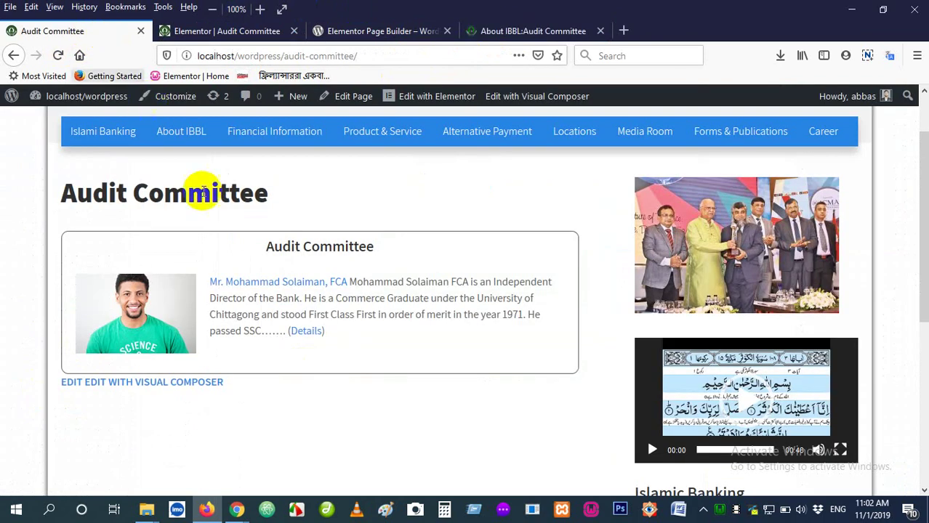
pyautogui.click(187, 31)
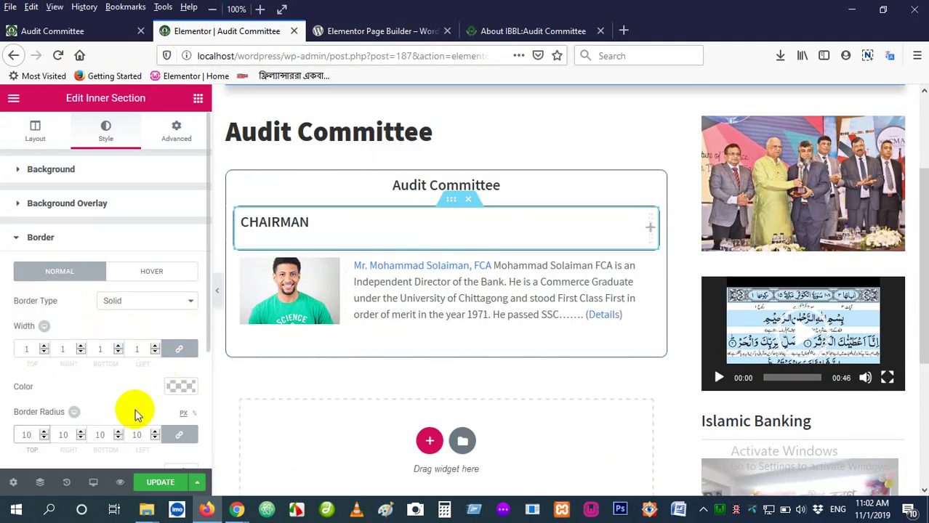
# Colour the CHAIRMAN border bright green #00ce1b.
pyautogui.click(183, 388)
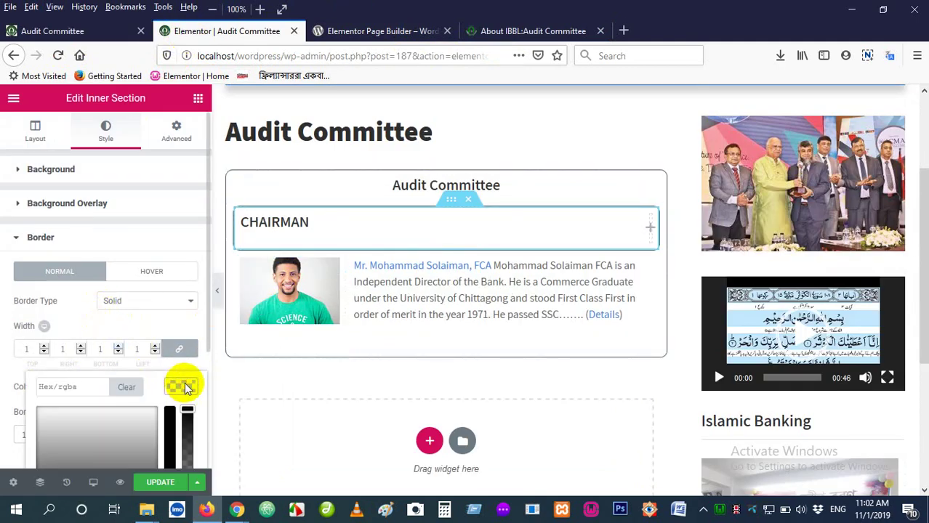
pyautogui.scroll(-1, 186, 389)
pyautogui.scroll(-1, 186, 389)
pyautogui.scroll(-1, 186, 378)
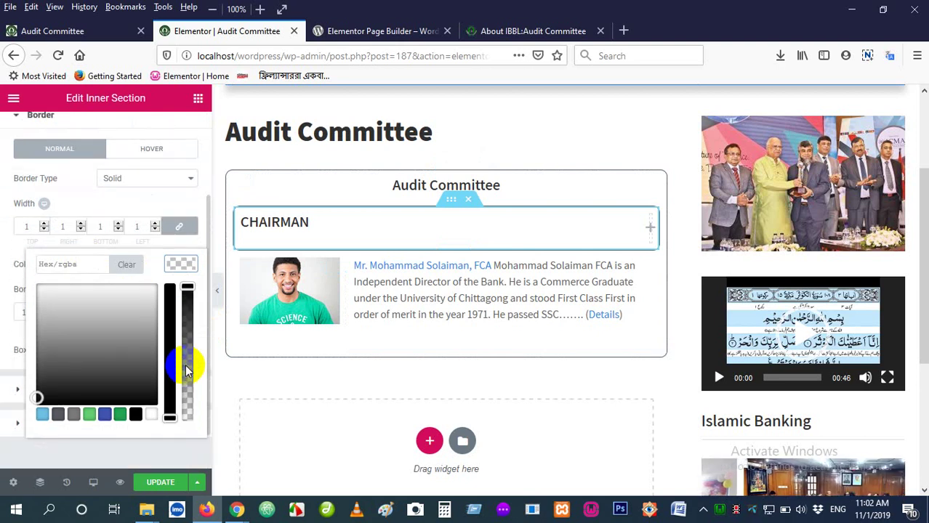
pyautogui.click(90, 416)
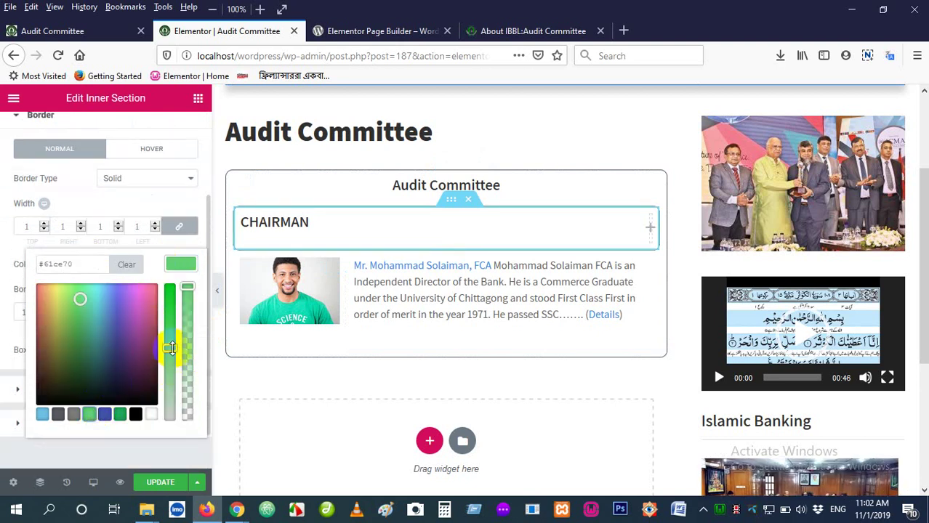
pyautogui.moveTo(171, 347); pyautogui.dragTo(179, 292)
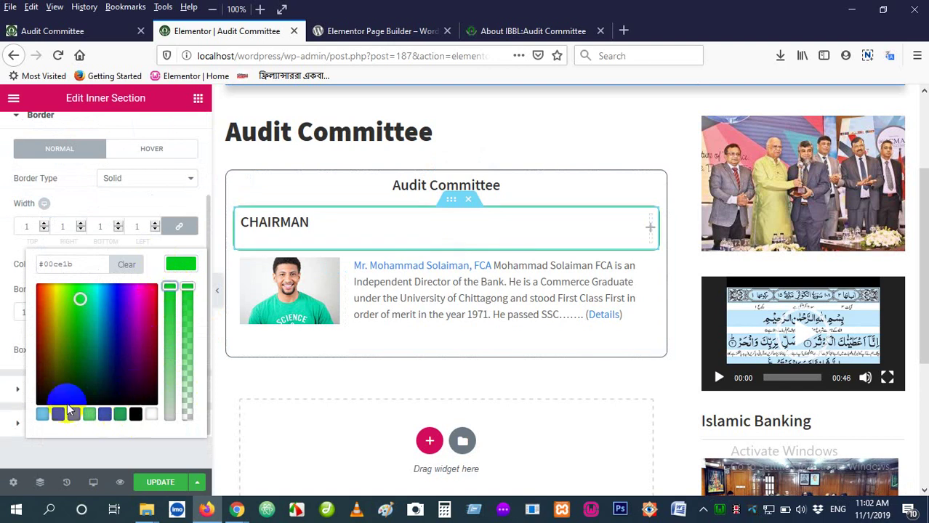
pyautogui.click(182, 205)
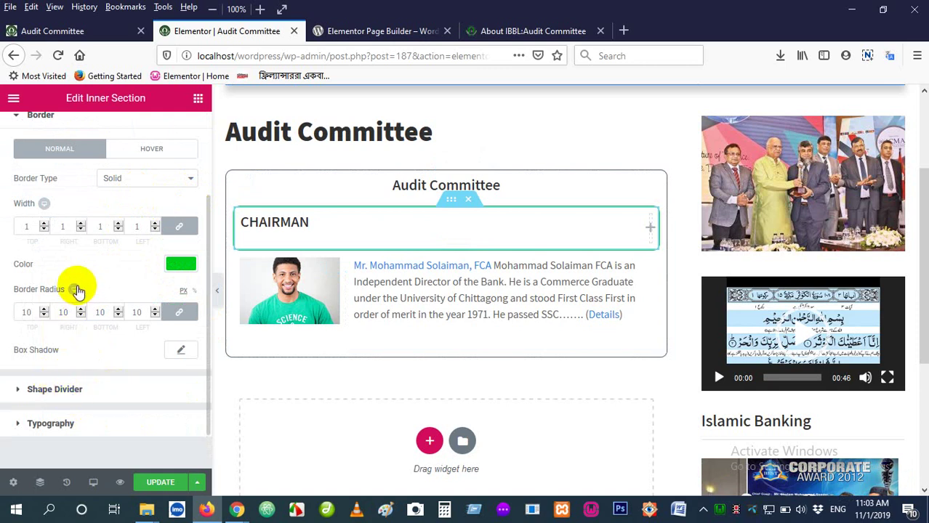
pyautogui.scroll(2, 78, 289)
pyautogui.scroll(1, 148, 193)
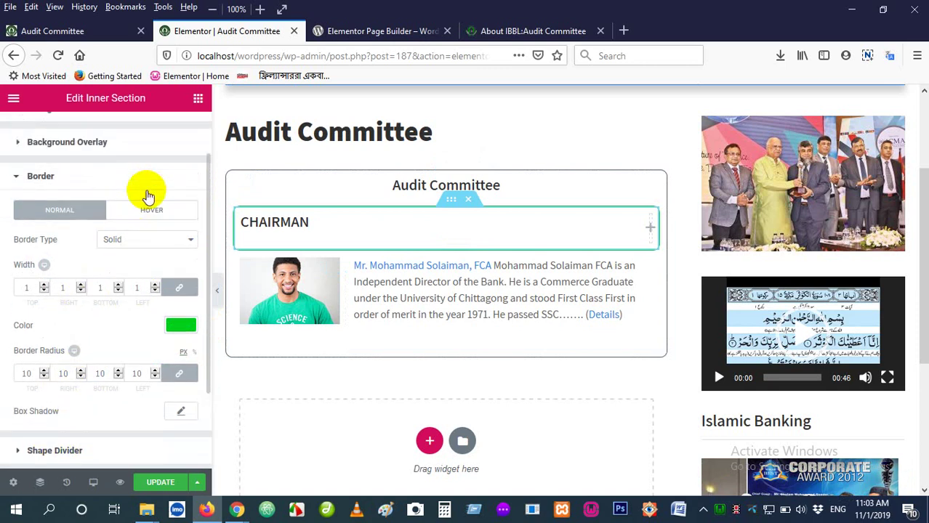
pyautogui.scroll(1, 147, 193)
# Set the CHAIRMAN section's background overlay to the Classic type.
pyautogui.click(93, 163)
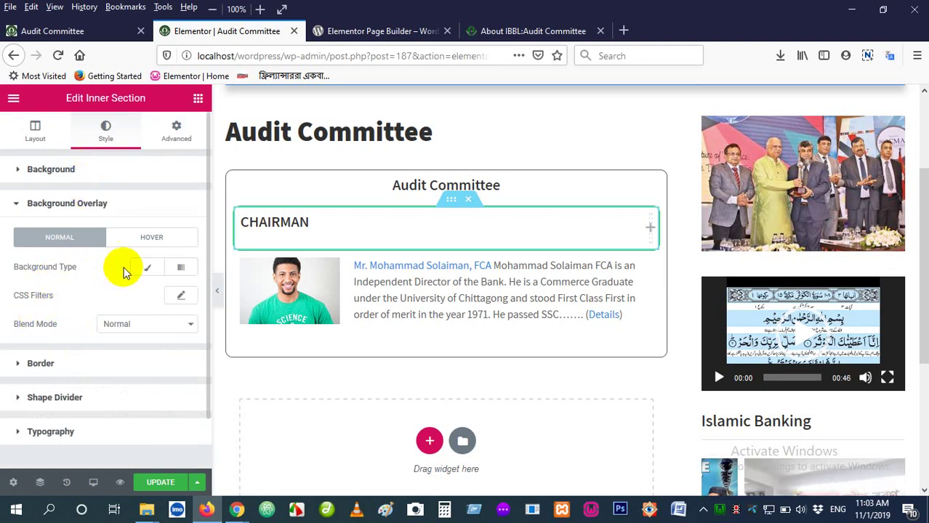
pyautogui.click(181, 269)
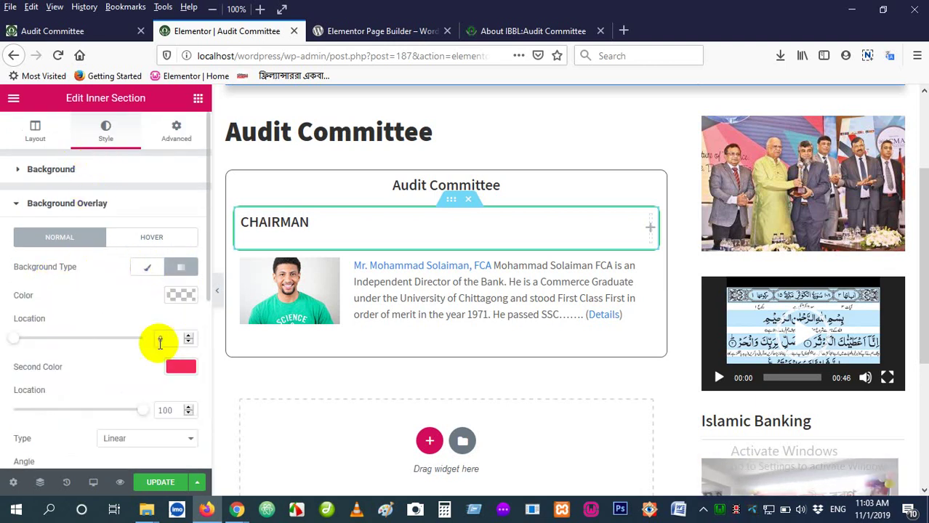
pyautogui.scroll(-1, 64, 336)
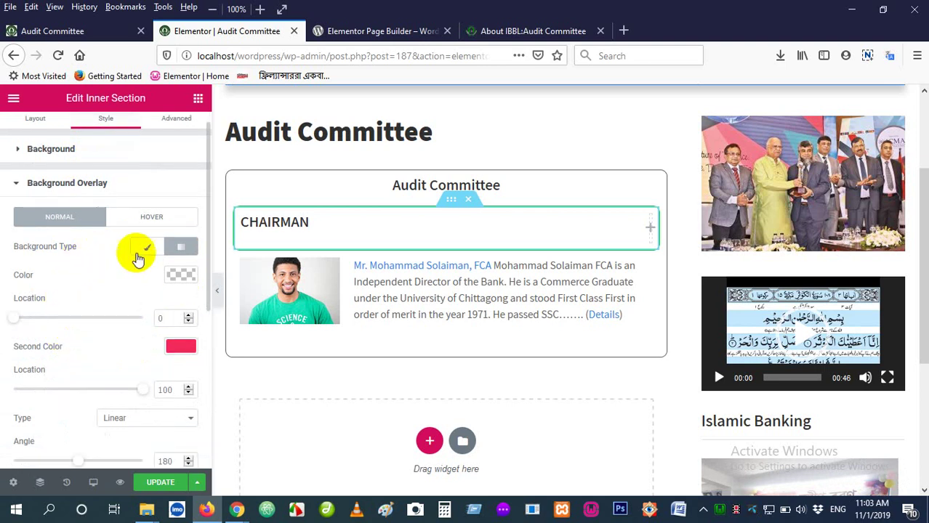
pyautogui.click(148, 255)
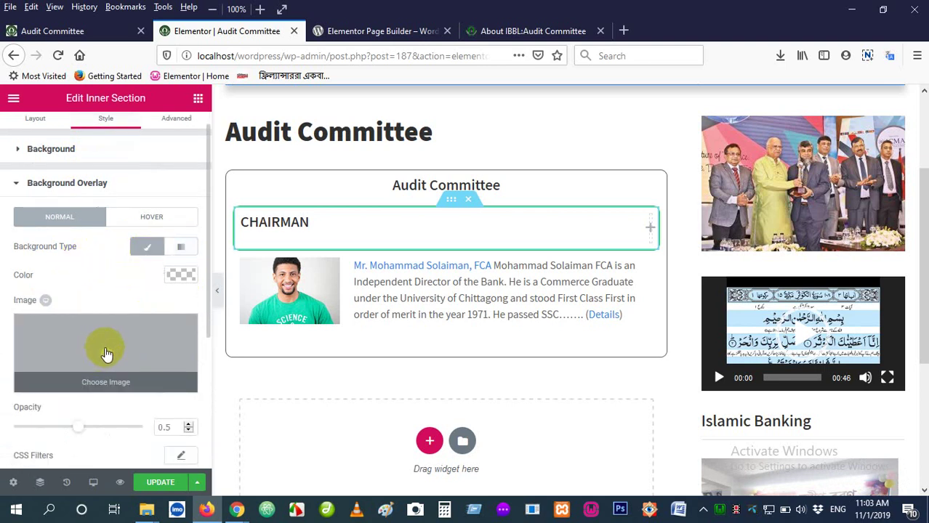
pyautogui.scroll(-2, 87, 327)
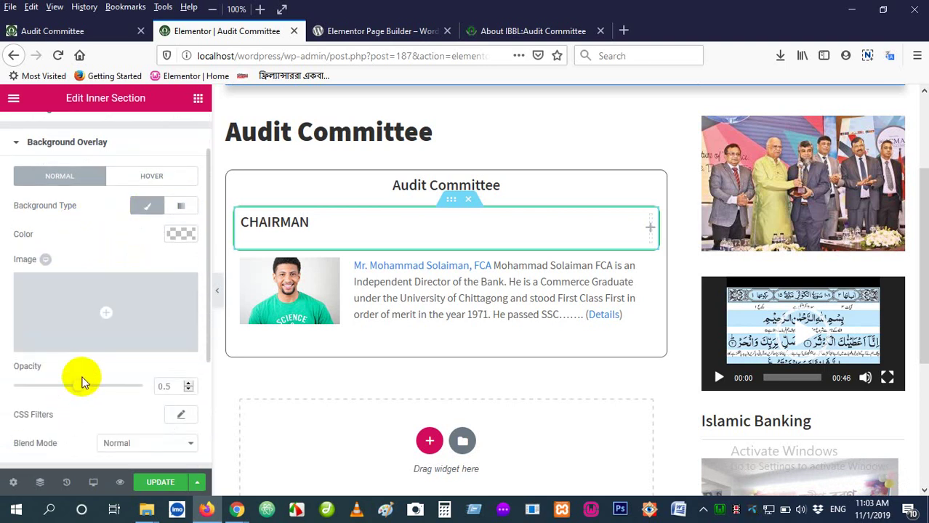
pyautogui.scroll(-2, 83, 383)
pyautogui.scroll(-1, 82, 383)
pyautogui.scroll(-1, 82, 383)
pyautogui.scroll(3, 82, 383)
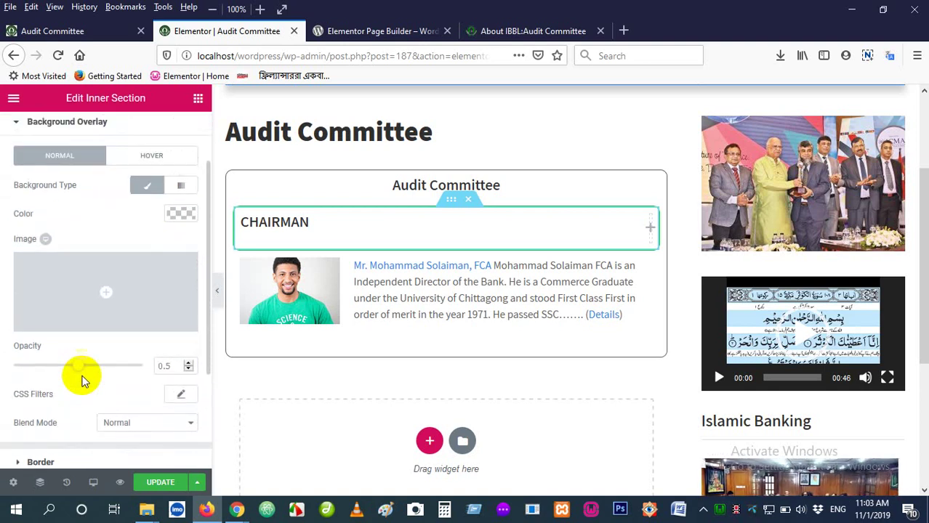
# Colour the overlay green #00a33e and save the page.
pyautogui.click(181, 214)
pyautogui.click(120, 364)
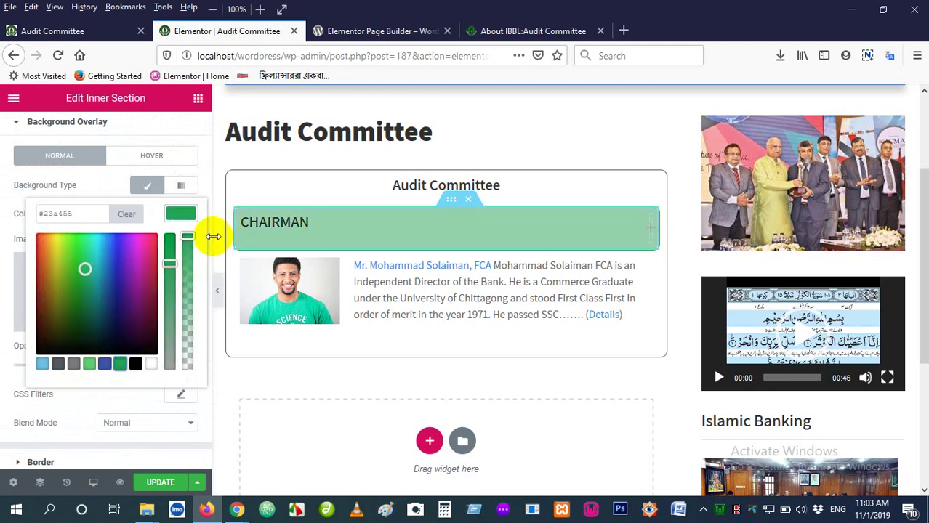
pyautogui.moveTo(173, 263); pyautogui.dragTo(176, 233)
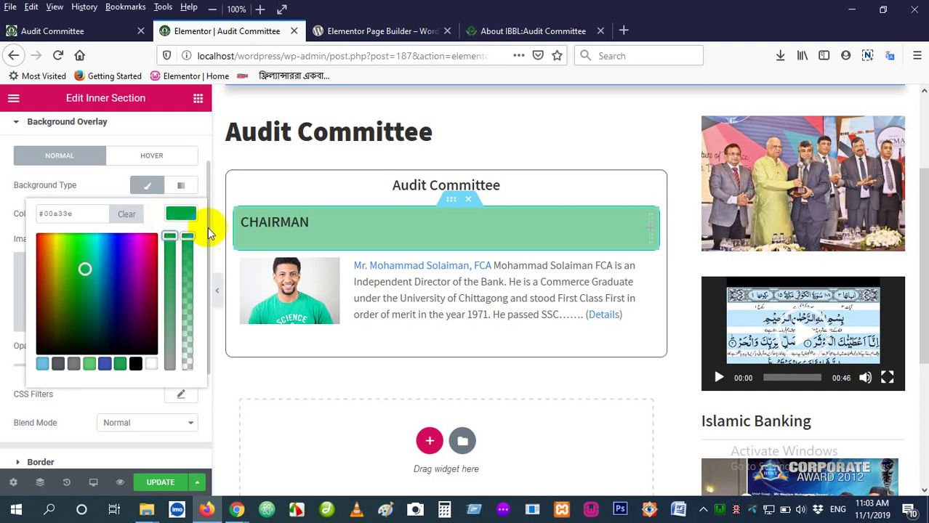
pyautogui.click(165, 488)
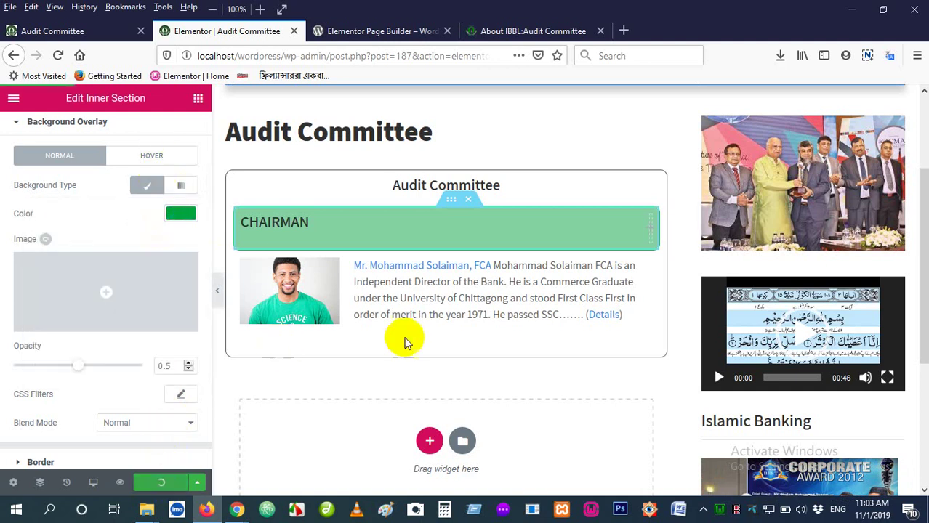
# Reload the live Audit Committee page and compare it with the original IBBL page.
pyautogui.click(75, 38)
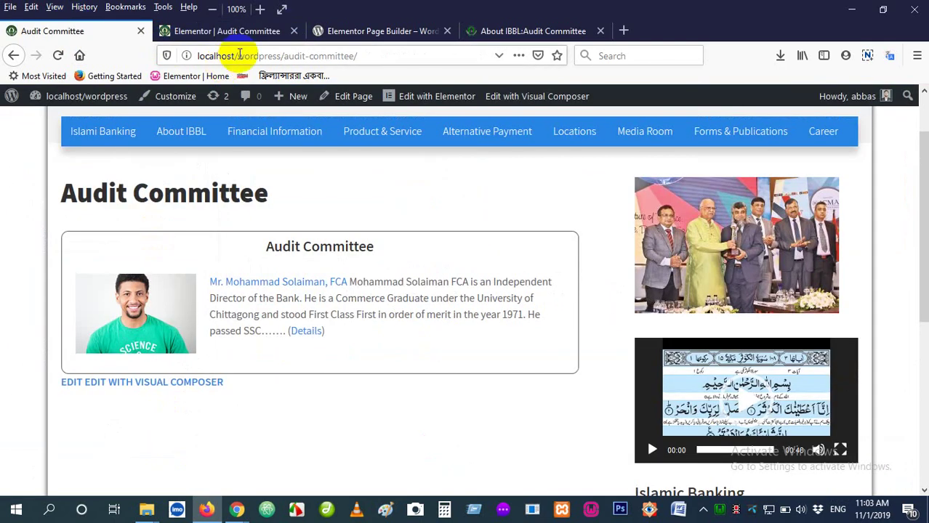
pyautogui.click(239, 55)
pyautogui.press('Return')
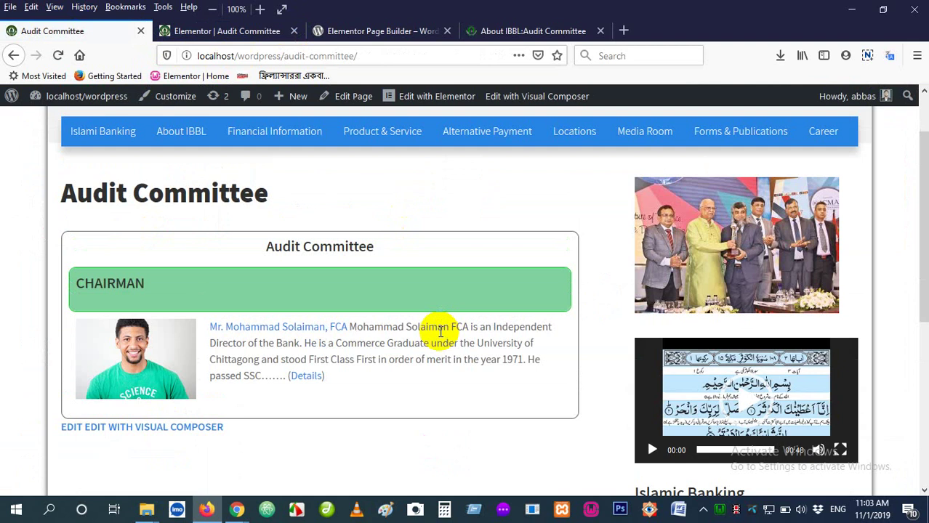
pyautogui.click(512, 29)
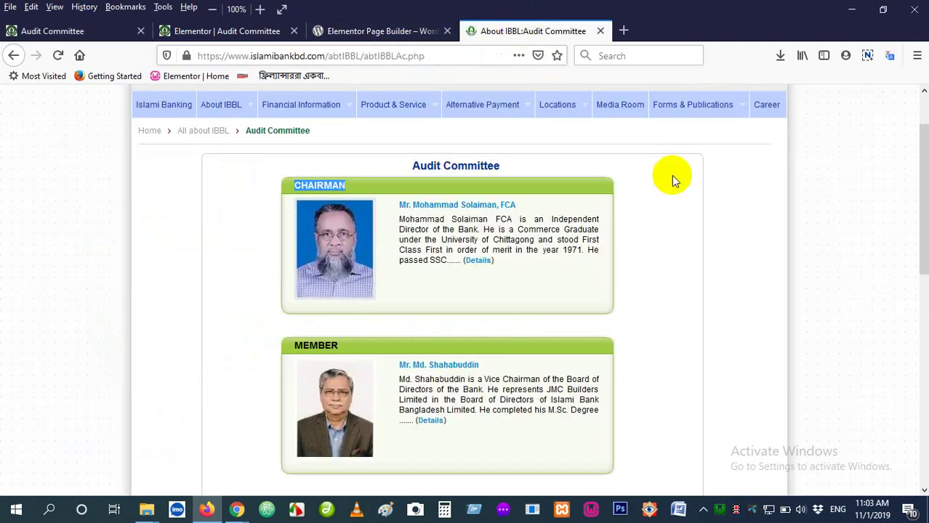
pyautogui.click(111, 35)
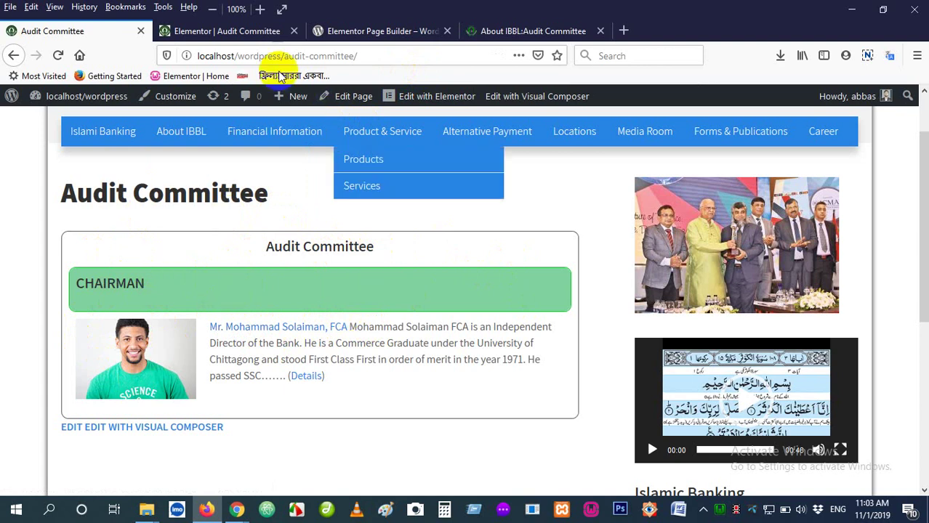
# Revisit the editor, scroll through the live page's green CHAIRMAN bar, then minimize the browser.
pyautogui.click(170, 29)
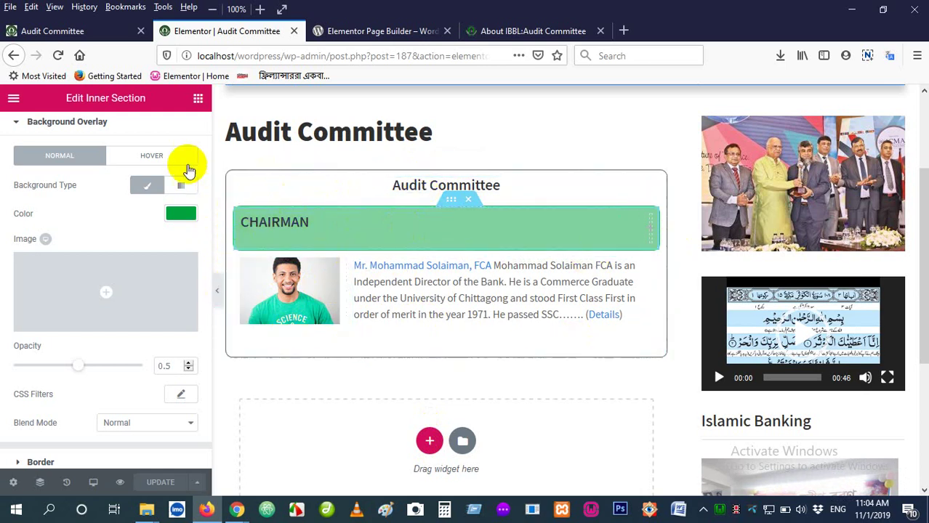
pyautogui.click(197, 98)
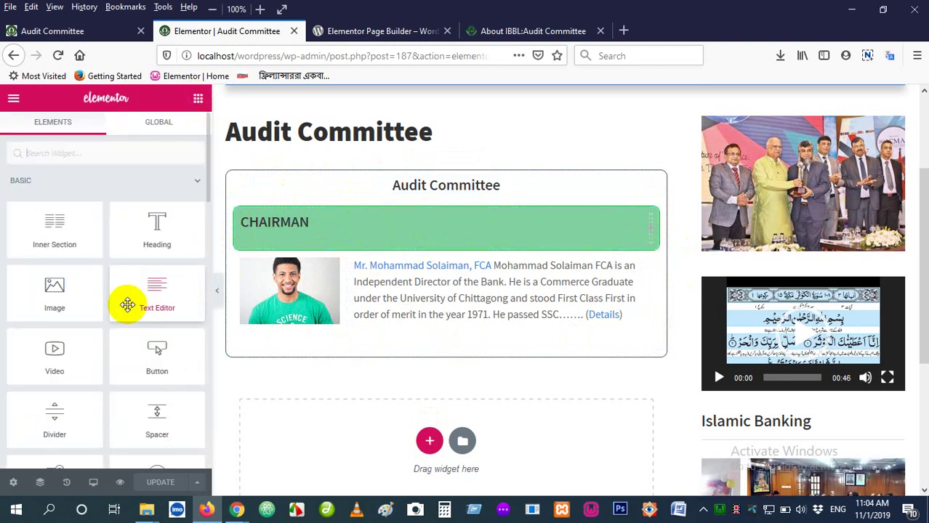
pyautogui.click(69, 31)
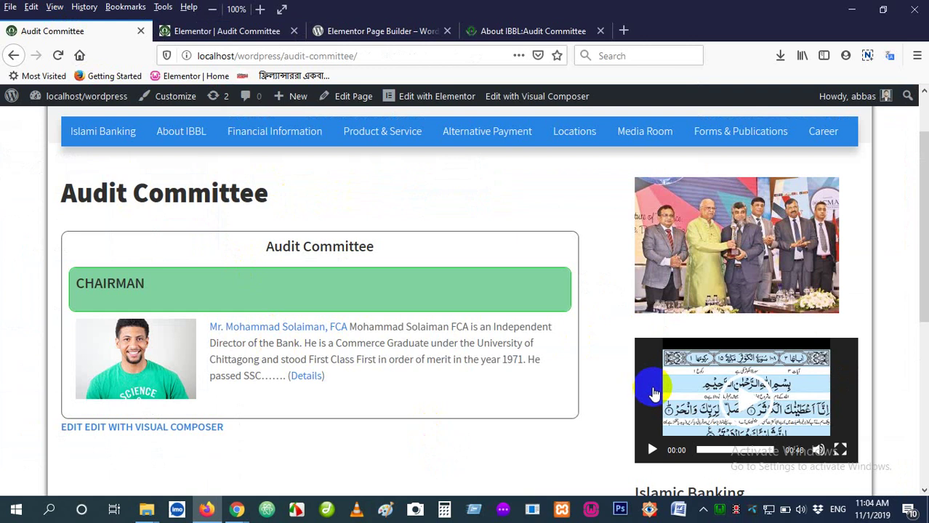
pyautogui.scroll(1, 263, 325)
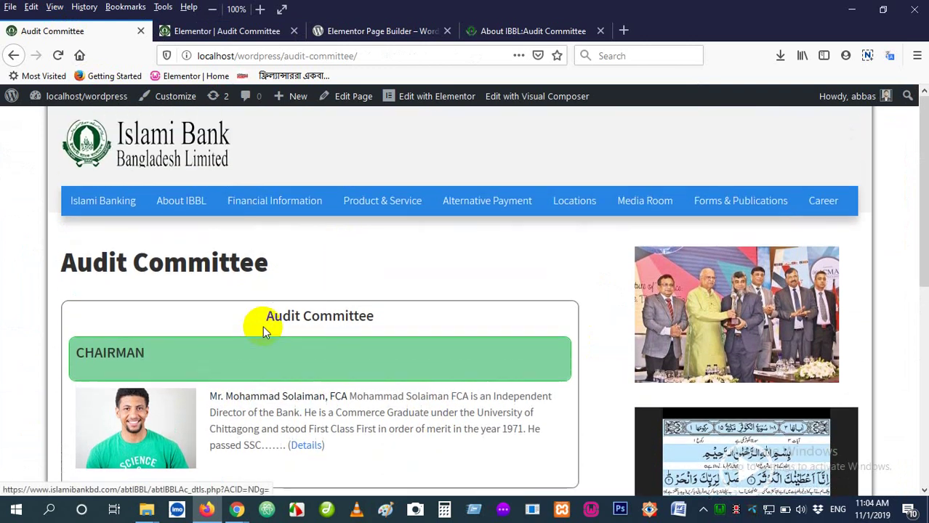
pyautogui.scroll(-1, 262, 326)
pyautogui.scroll(-4, 259, 359)
pyautogui.scroll(-1, 260, 359)
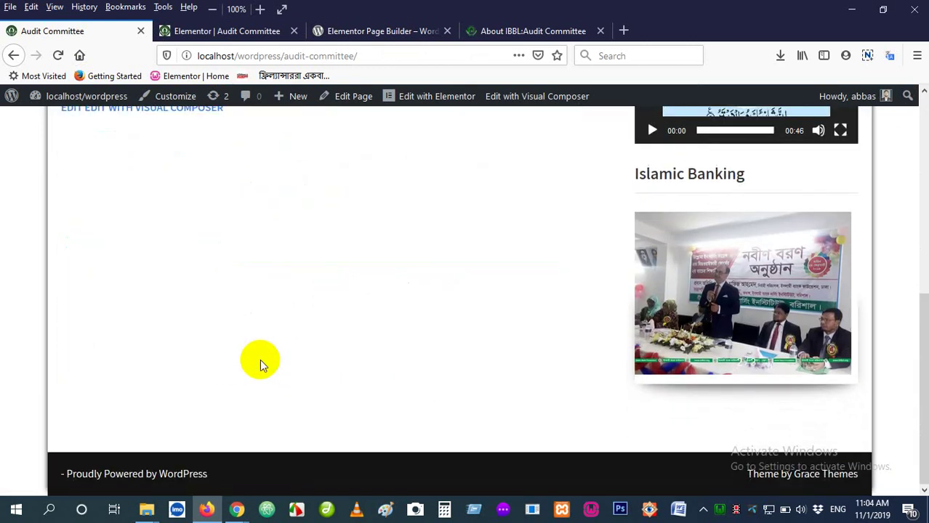
pyautogui.scroll(3, 260, 359)
pyautogui.scroll(2, 83, 116)
pyautogui.scroll(1, 249, 226)
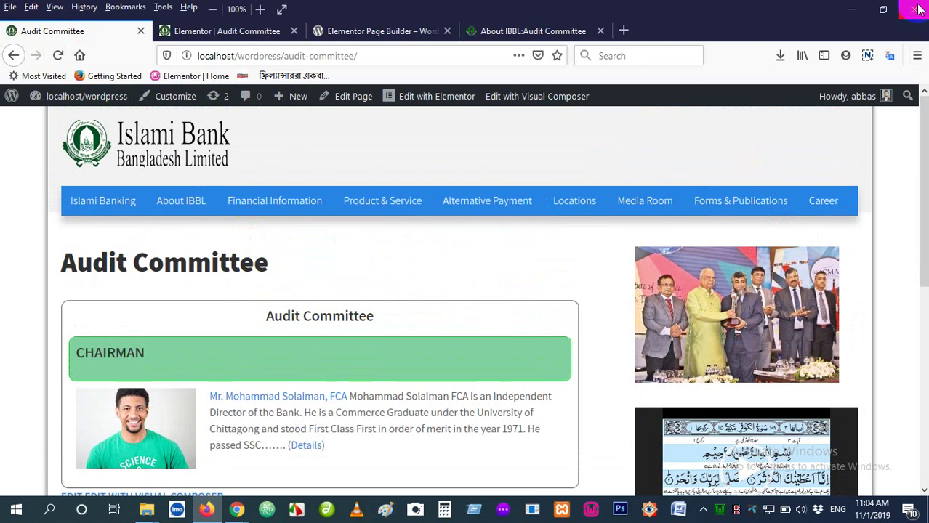
pyautogui.click(852, 9)
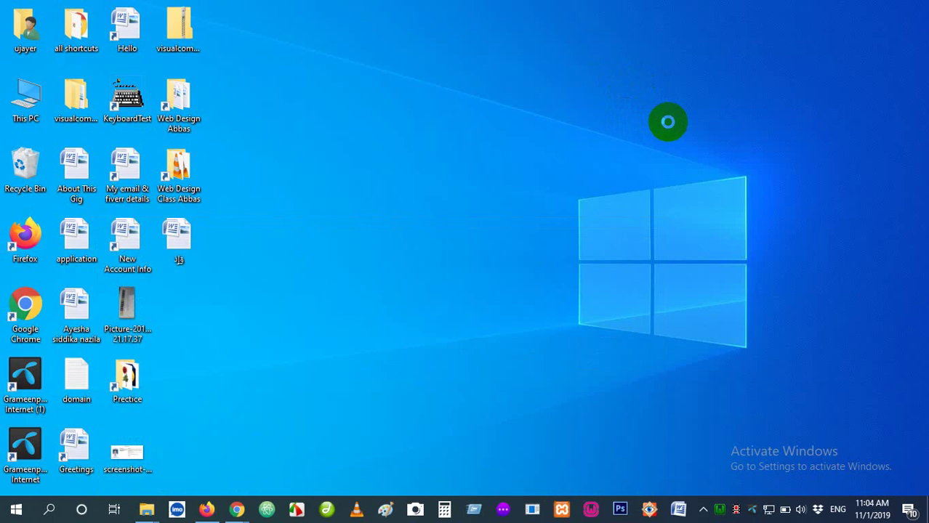
pyautogui.rightClick(667, 122)
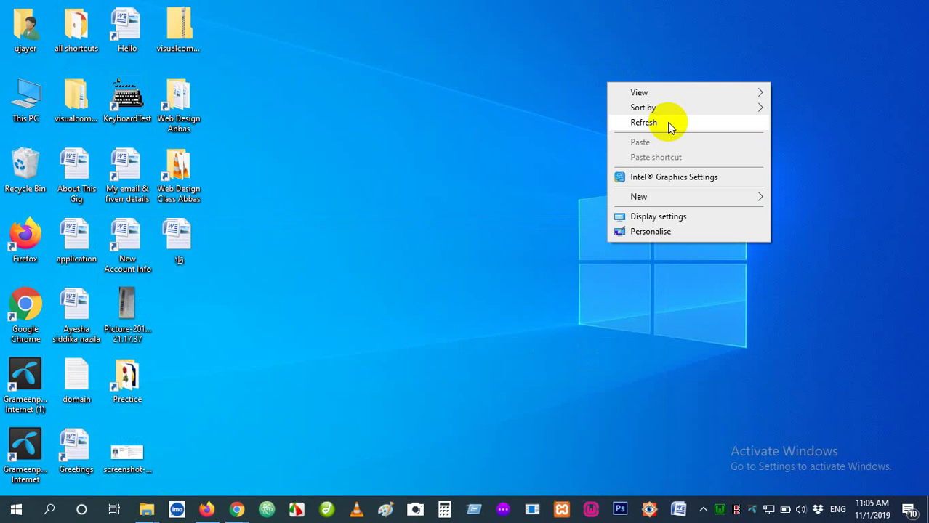
pyautogui.click(467, 150)
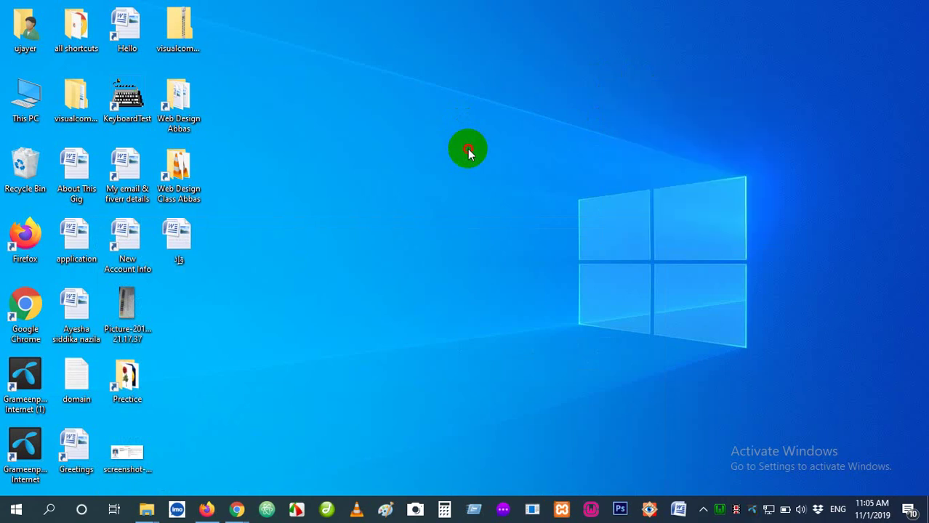
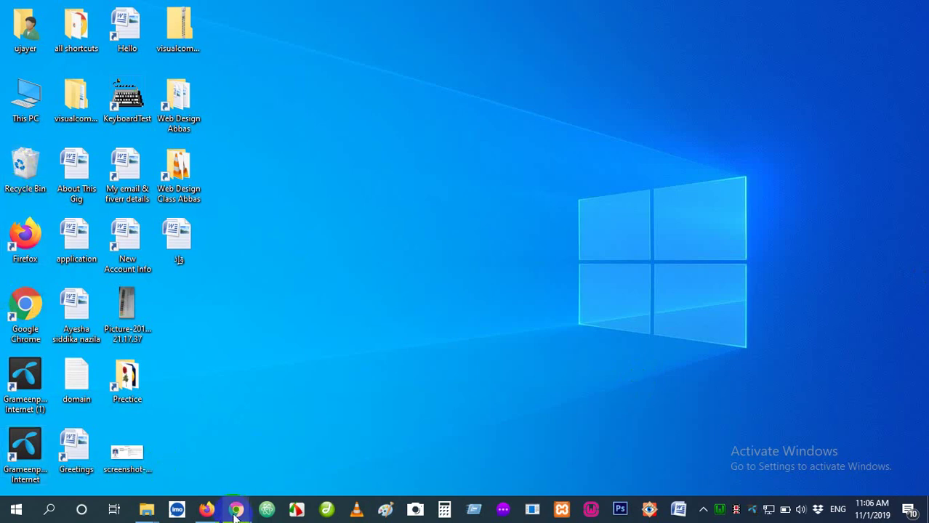
# Restore Firefox and scroll through the local Audit Committee page with its green CHAIRMAN card.
pyautogui.click(208, 511)
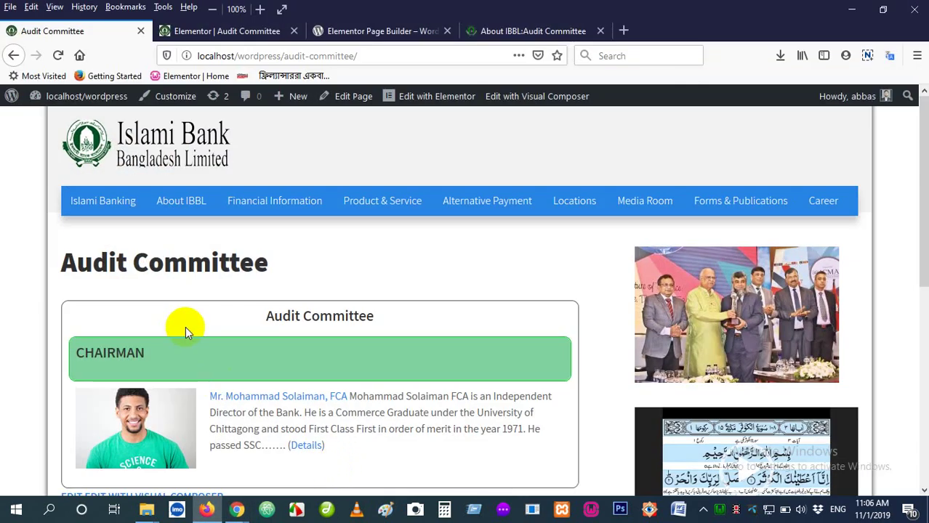
pyautogui.scroll(-3, 316, 354)
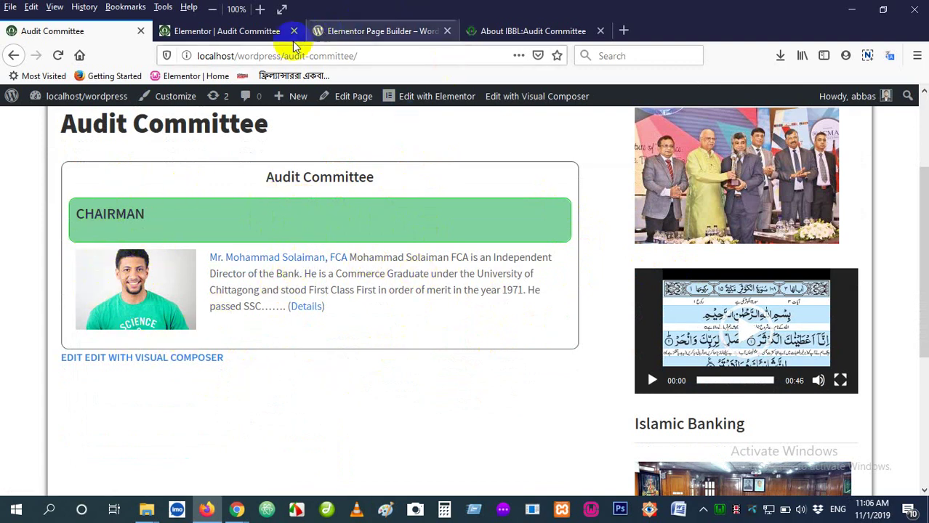
pyautogui.scroll(3, 374, 316)
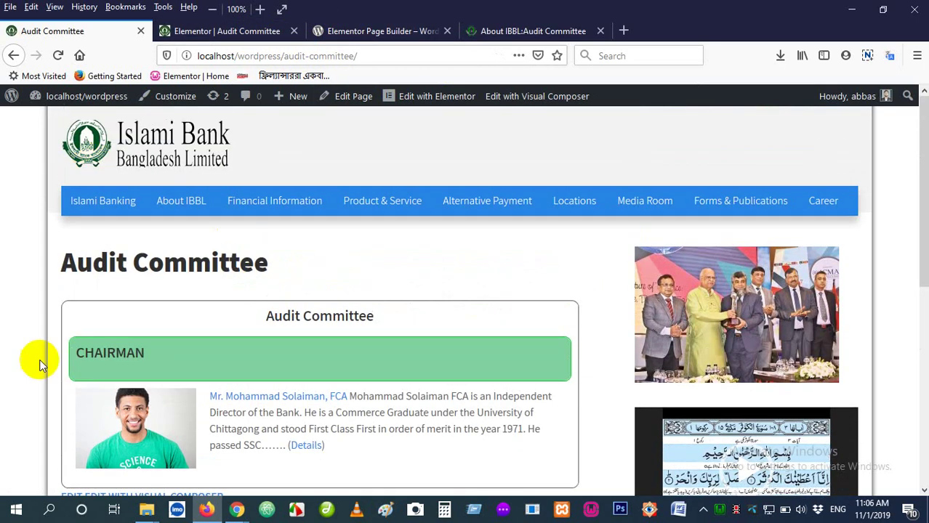
# Browse the local site's Islami Banking page, then open the About IBBL page.
pyautogui.click(118, 205)
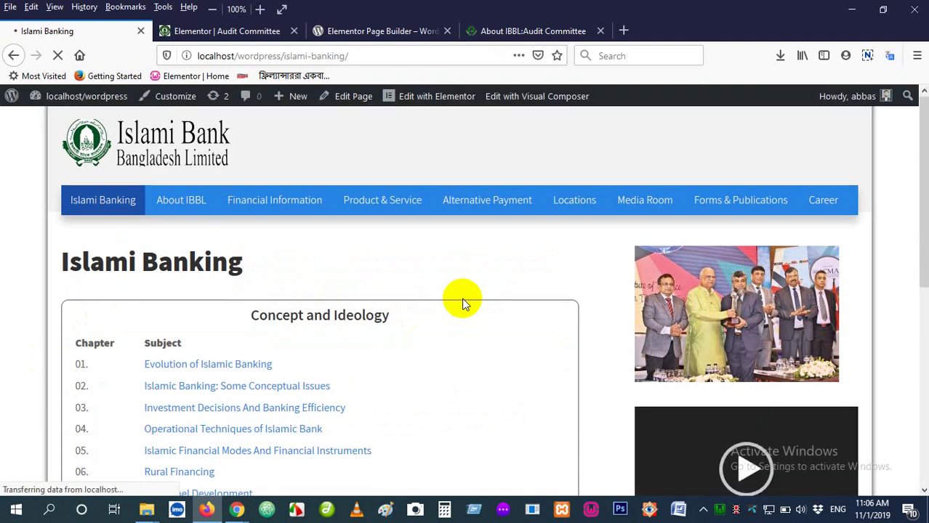
pyautogui.scroll(-4, 465, 303)
pyautogui.scroll(-2, 465, 303)
pyautogui.scroll(4, 464, 301)
pyautogui.scroll(4, 464, 301)
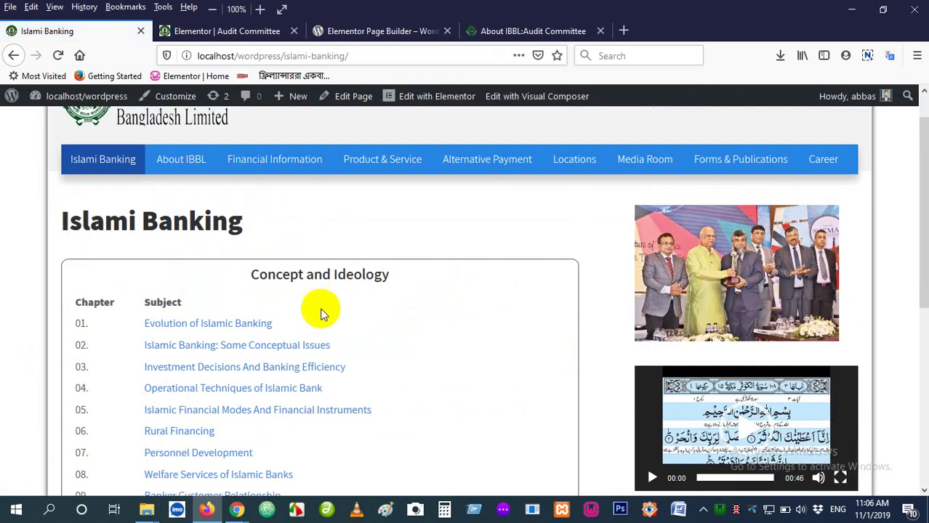
pyautogui.click(181, 161)
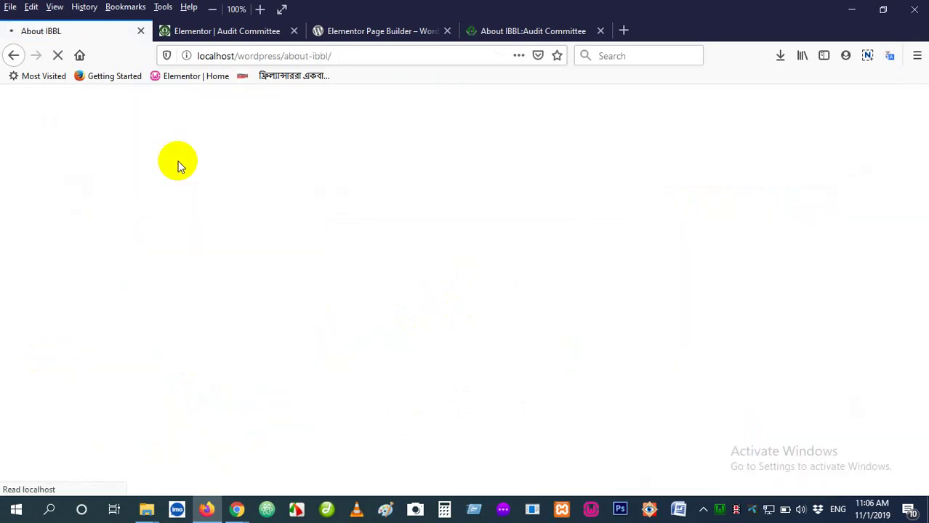
# Scroll through the local home page, then show the original IBBL Audit Committee page.
pyautogui.click(173, 138)
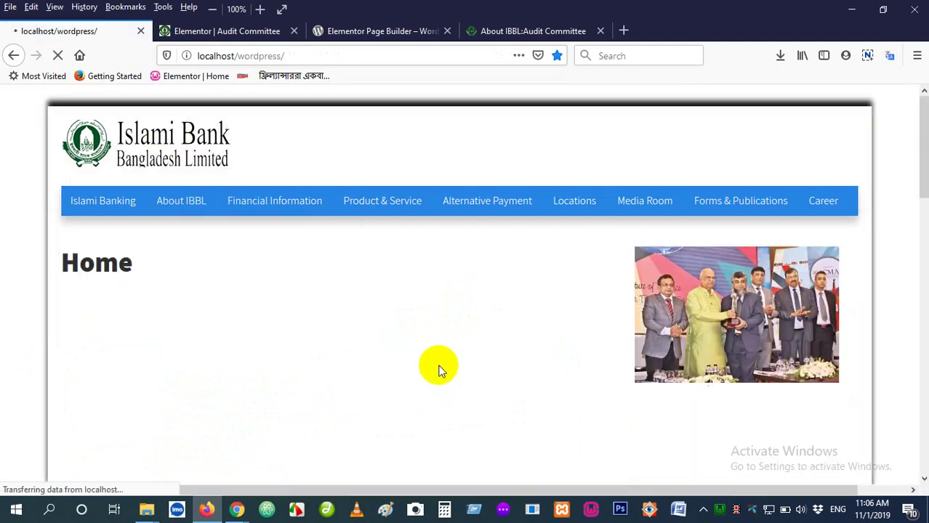
pyautogui.scroll(-1, 438, 364)
pyautogui.scroll(-2, 438, 367)
pyautogui.scroll(-1, 438, 366)
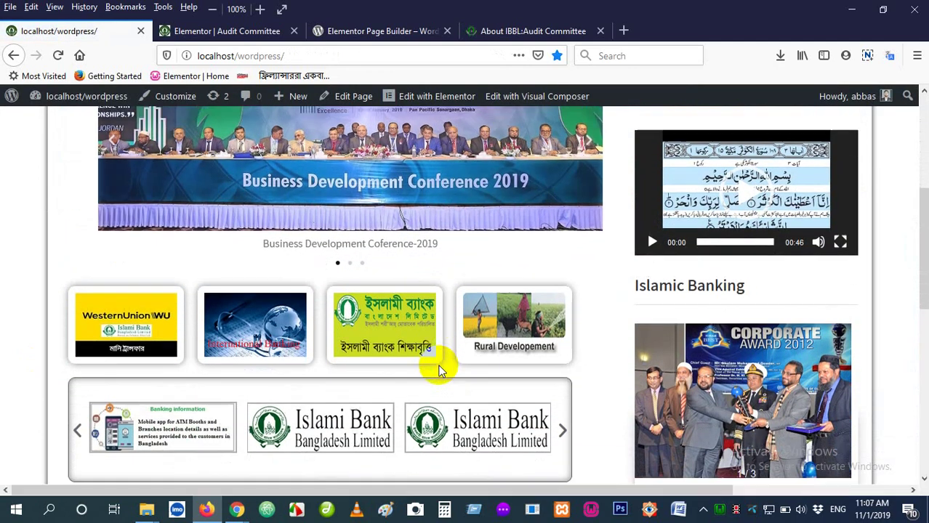
pyautogui.scroll(-1, 438, 366)
pyautogui.scroll(-1, 438, 369)
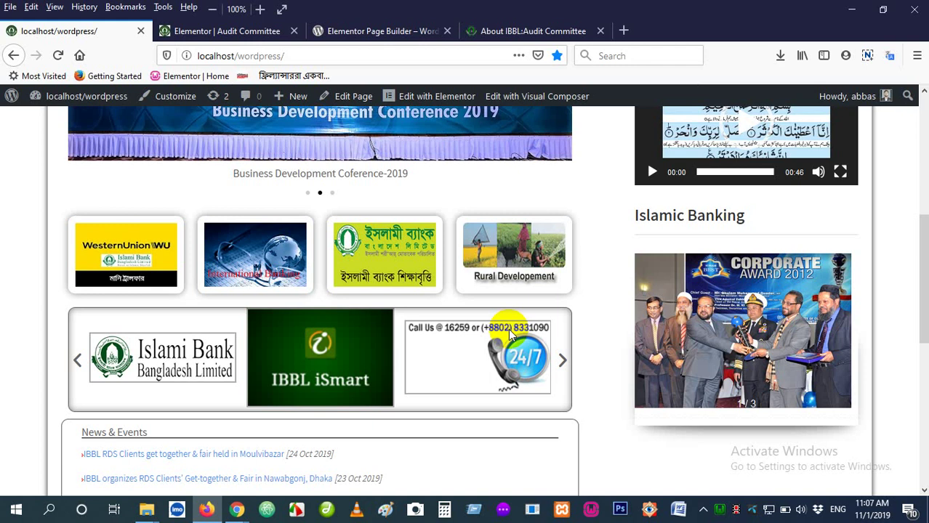
pyautogui.scroll(-3, 523, 320)
pyautogui.scroll(2, 591, 338)
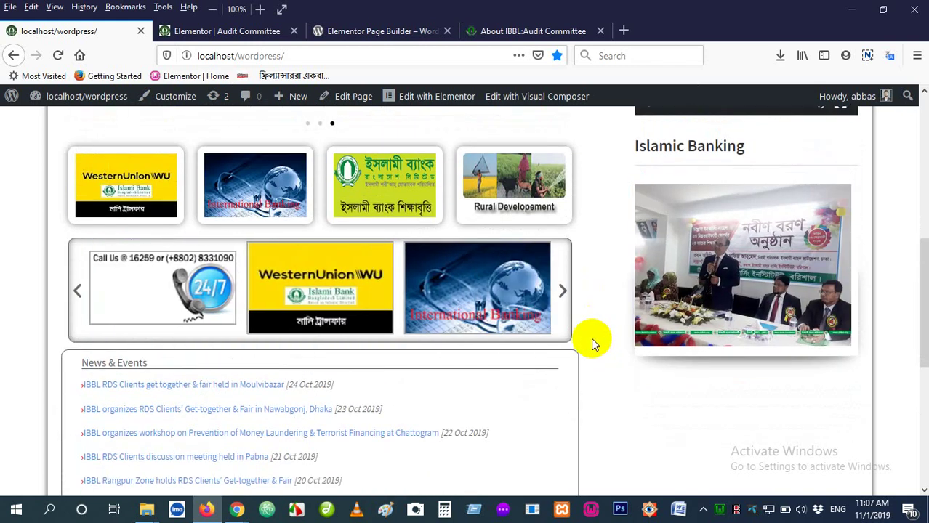
pyautogui.click(528, 33)
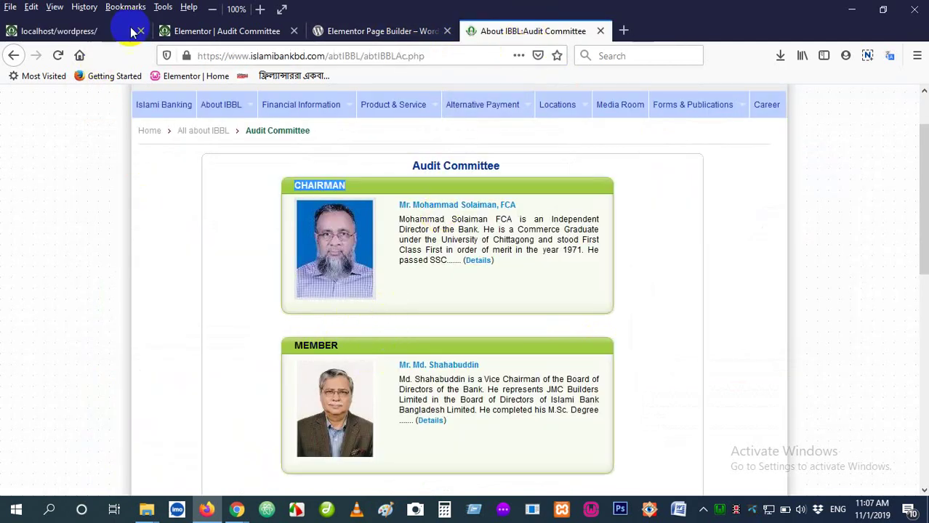
# Return to the Elementor Audit Committee editor and scroll over the chairman card.
pyautogui.click(185, 31)
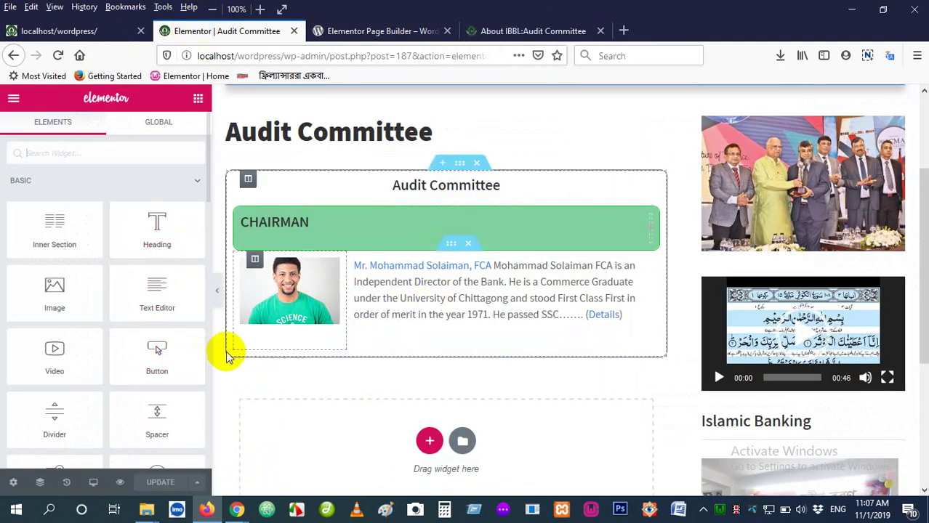
pyautogui.scroll(-1, 242, 336)
pyautogui.scroll(-1, 243, 335)
pyautogui.scroll(-1, 436, 218)
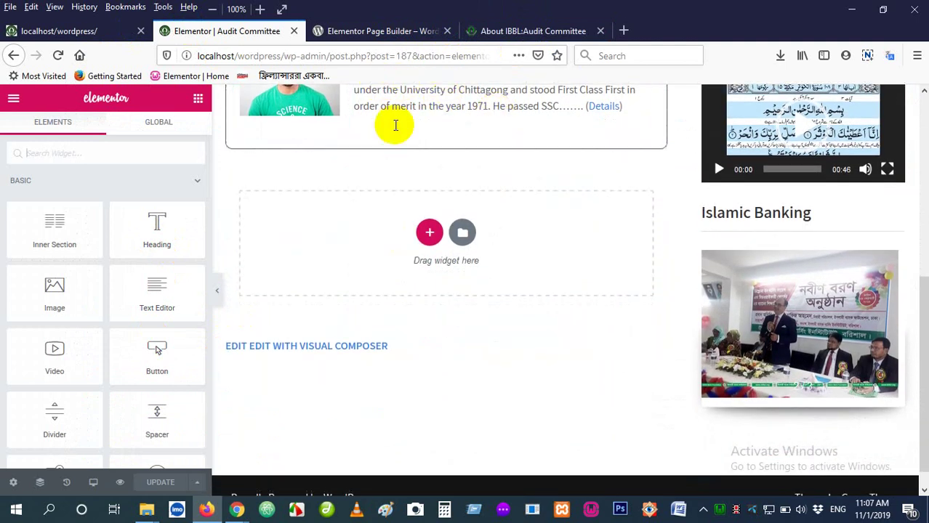
pyautogui.scroll(4, 447, 290)
pyautogui.scroll(1, 448, 291)
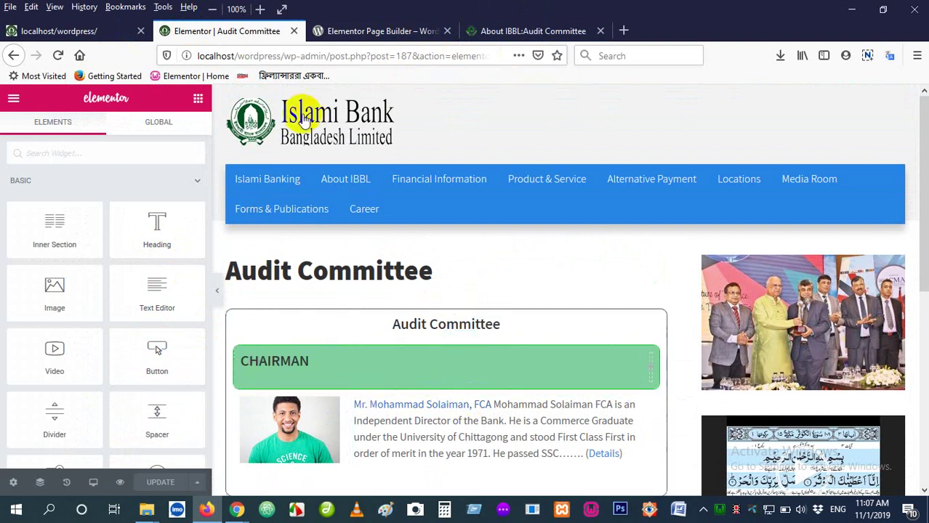
# Close the Elementor Page Builder plugin tab and scroll down to the empty section.
pyautogui.click(383, 31)
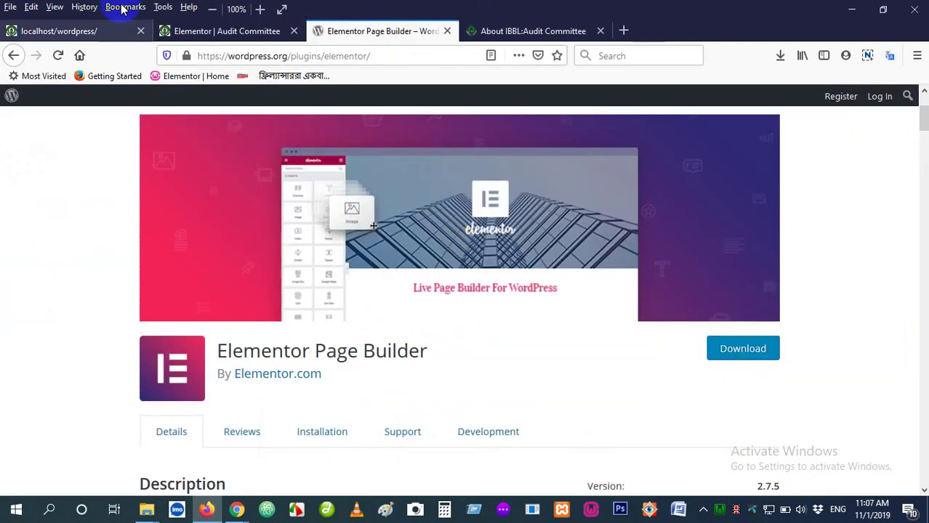
pyautogui.click(193, 30)
pyautogui.click(446, 31)
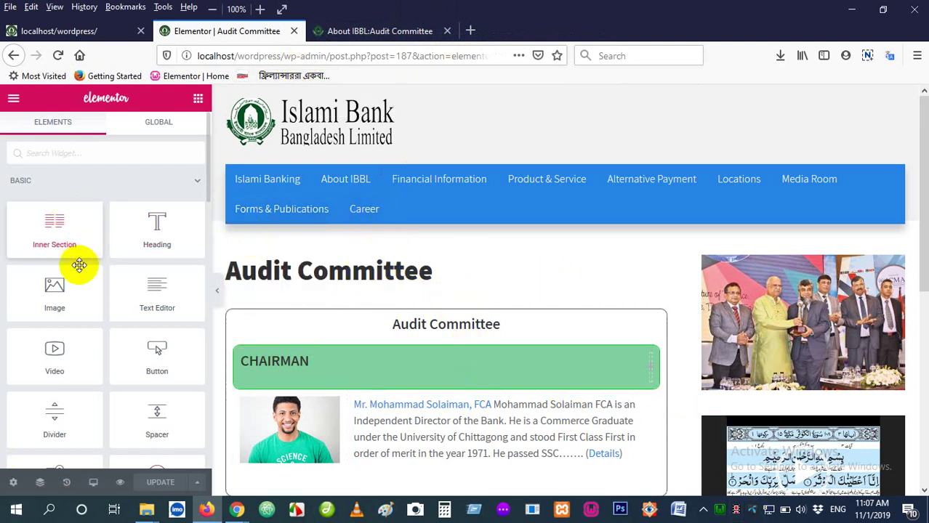
pyautogui.scroll(-3, 473, 301)
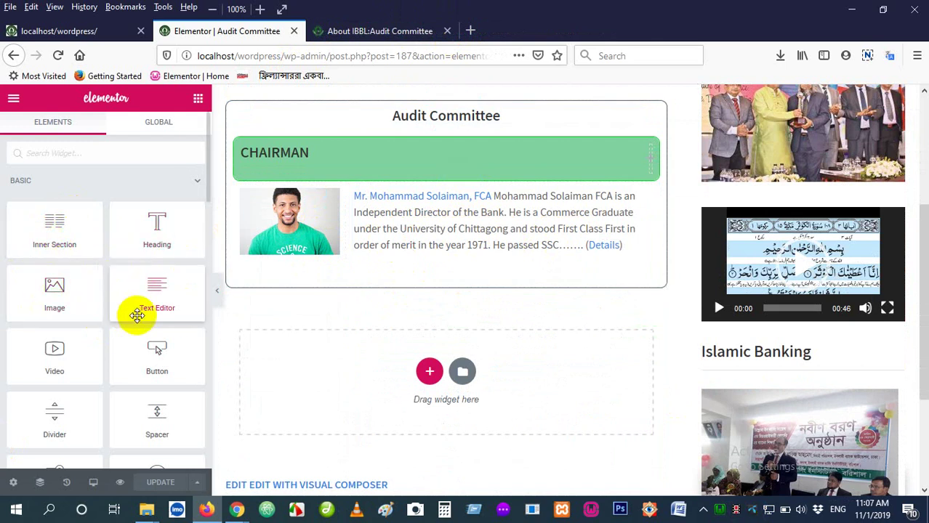
pyautogui.moveTo(521, 228)
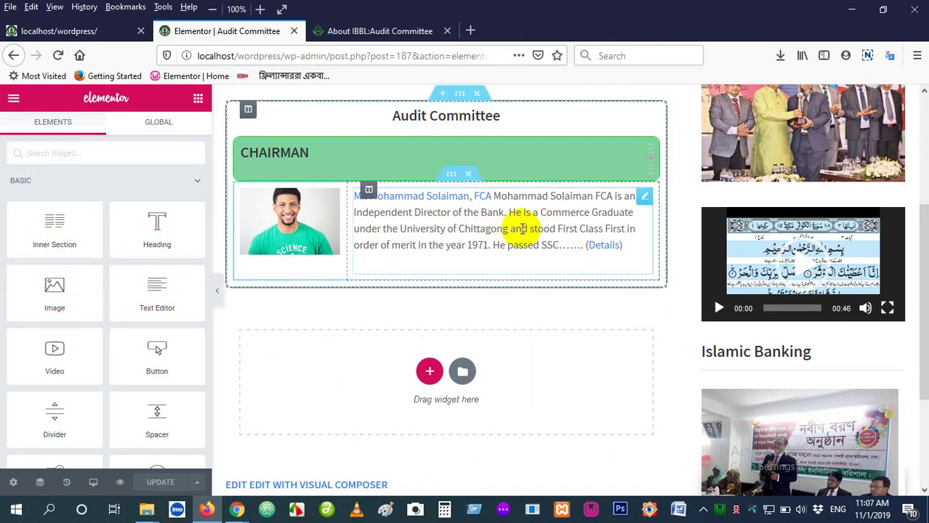
pyautogui.scroll(-4, 522, 228)
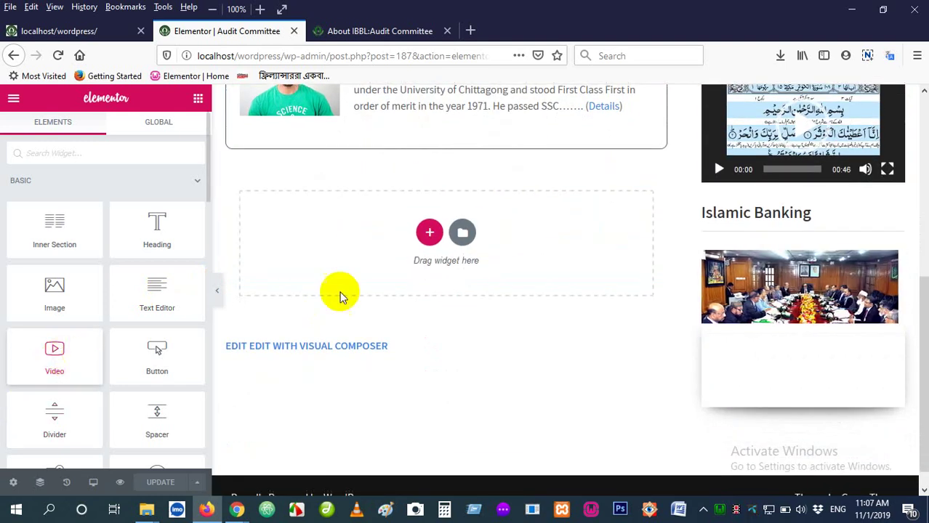
# Add a new section below the chairman card and drop a Video widget into it.
pyautogui.click(429, 233)
pyautogui.scroll(4, 450, 298)
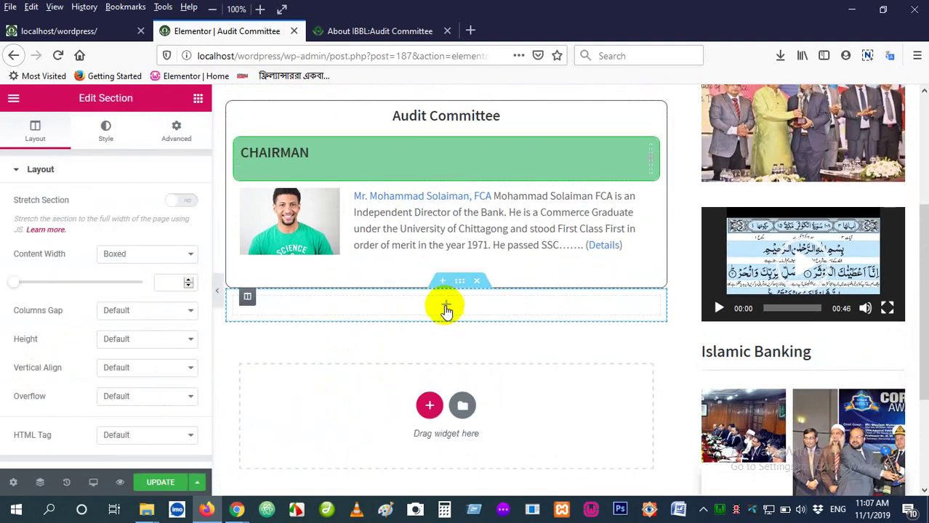
pyautogui.click(446, 311)
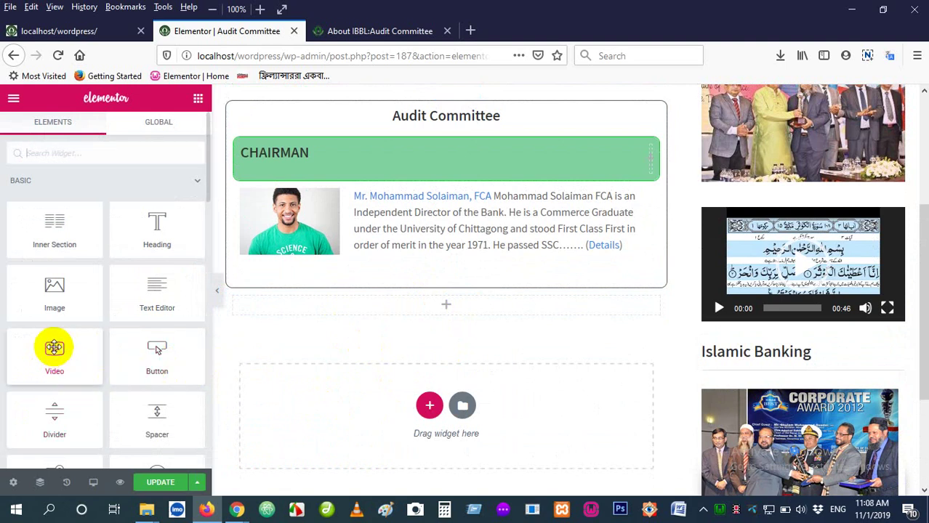
pyautogui.moveTo(52, 348); pyautogui.dragTo(445, 320)
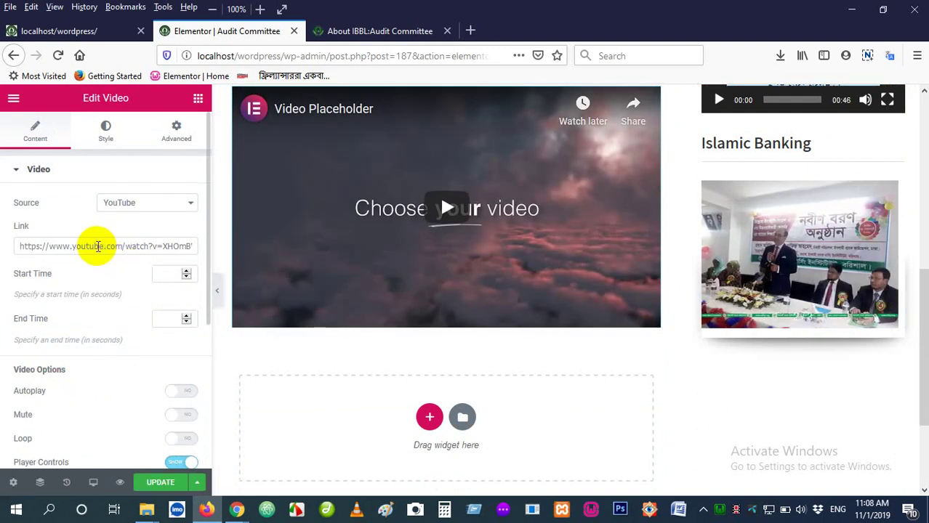
pyautogui.click(470, 31)
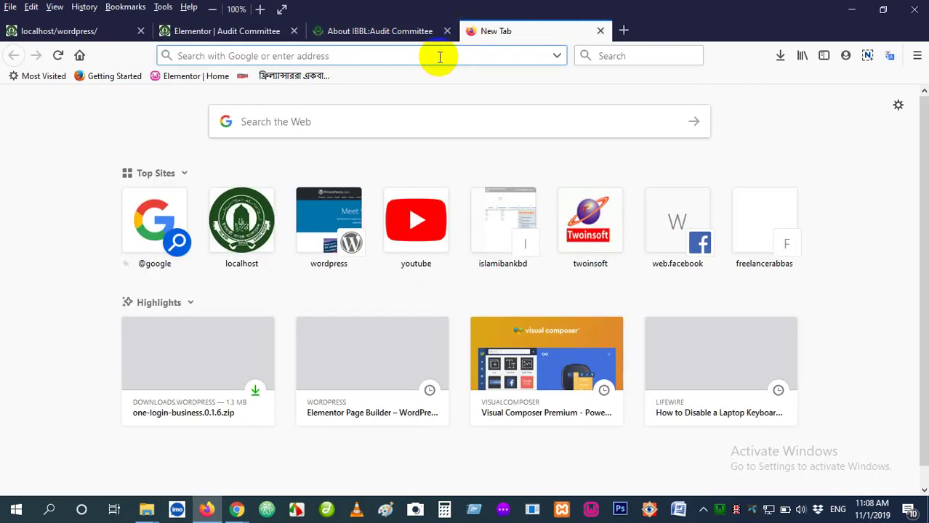
# Load the YouTube home page in the new tab.
pyautogui.write('youtu')
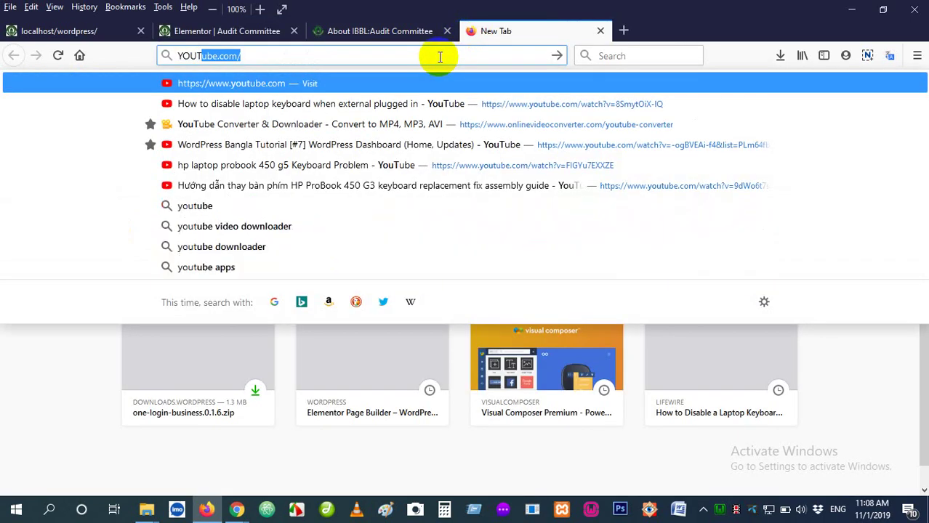
pyautogui.press('Return')
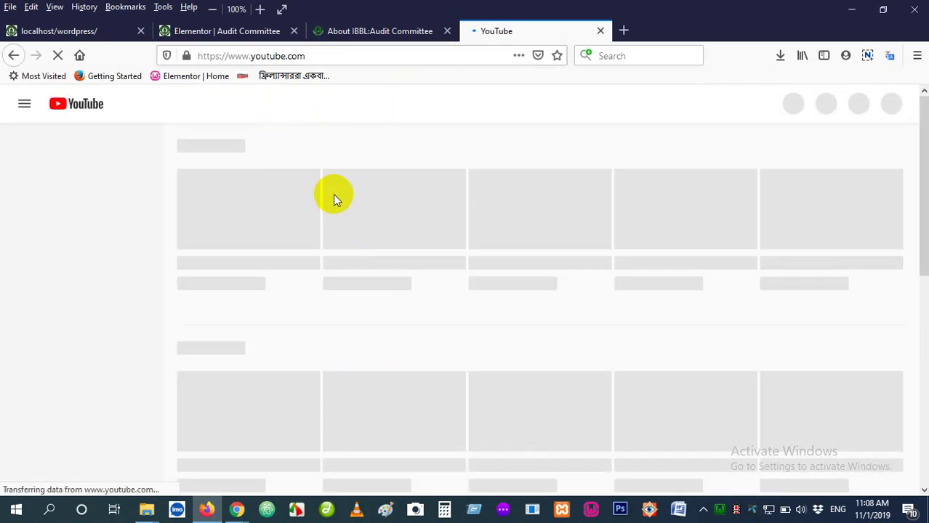
pyautogui.click(240, 32)
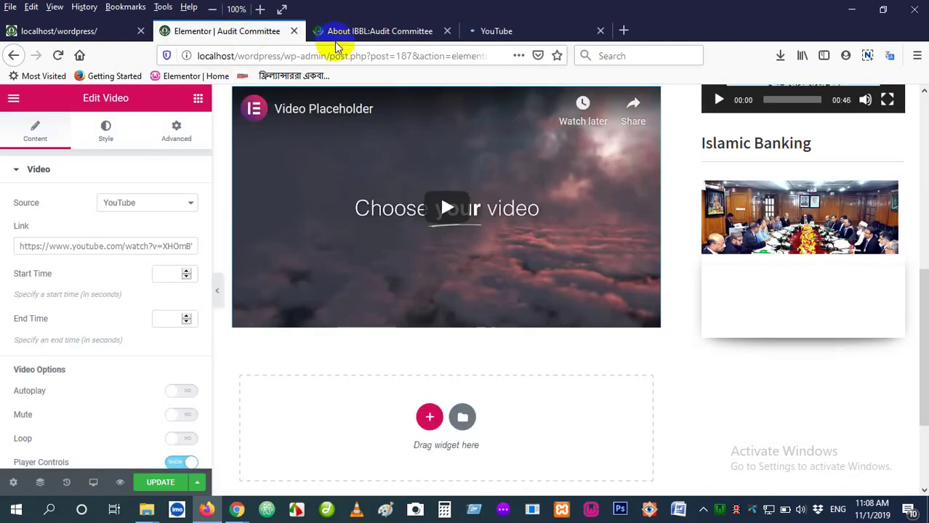
pyautogui.click(497, 32)
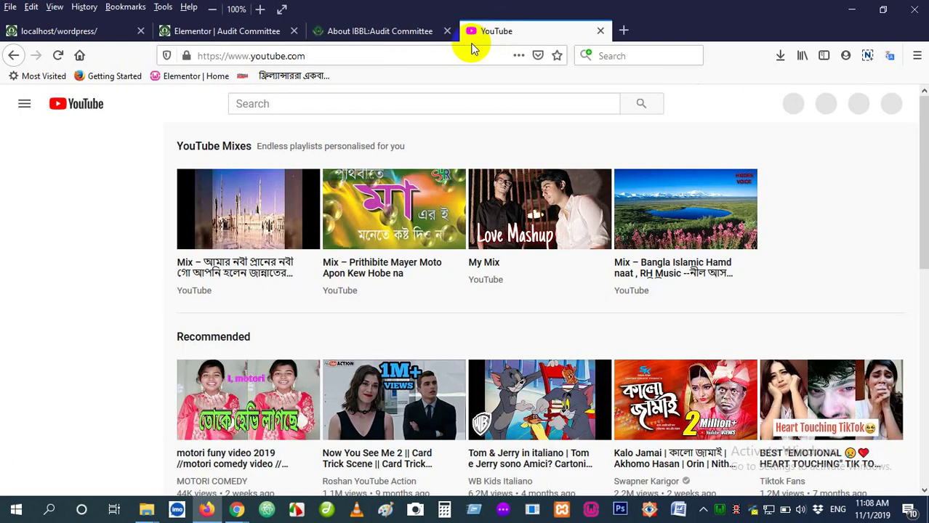
# Search YouTube for 'ISLAMI SONG', open the Sami Yusuf Eid Song video, and select its URL.
pyautogui.click(309, 105)
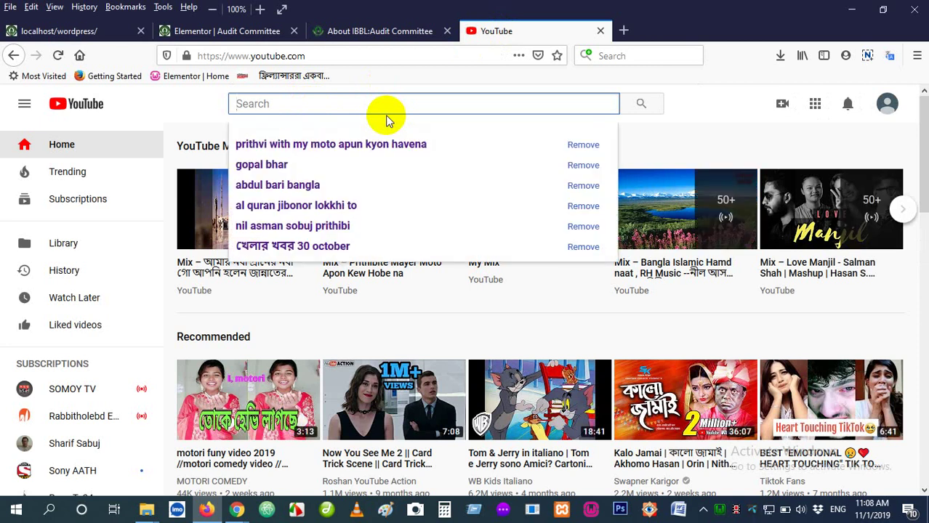
pyautogui.write('ISLAM')
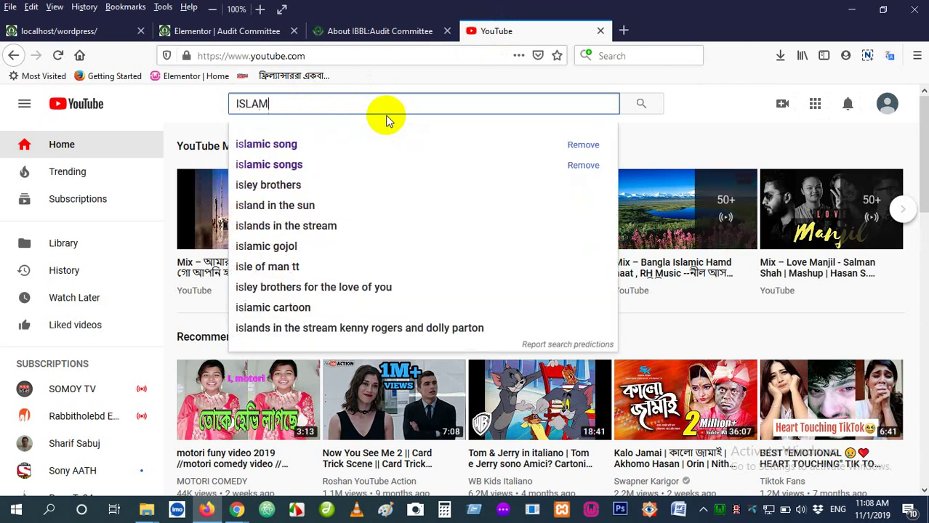
pyautogui.write('I SON')
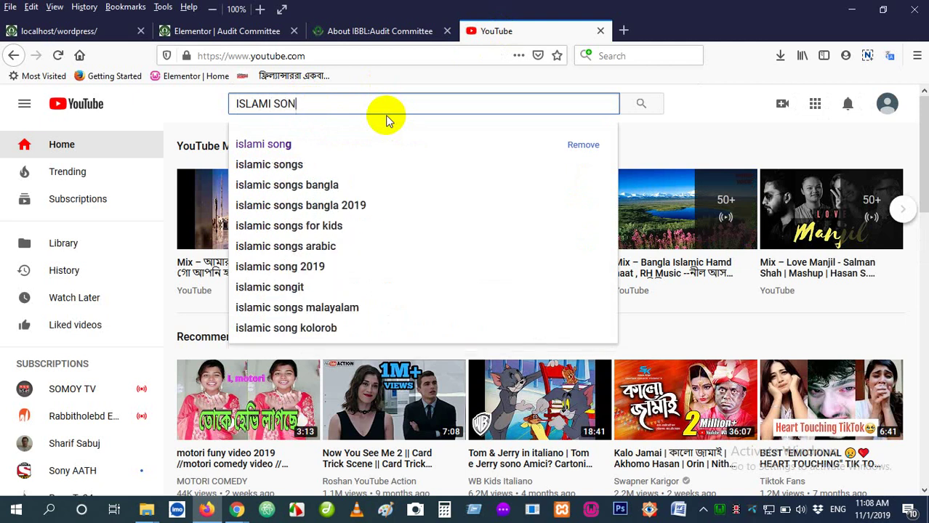
pyautogui.press('BackSpace')
pyautogui.press('BackSpace')
pyautogui.press('BackSpace')
pyautogui.press('BackSpace')
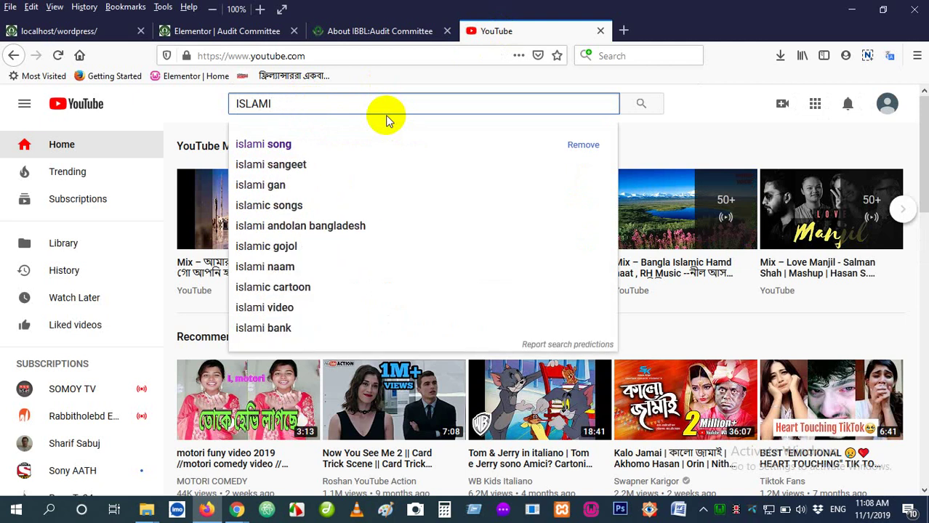
pyautogui.write('SONG')
pyautogui.press('Return')
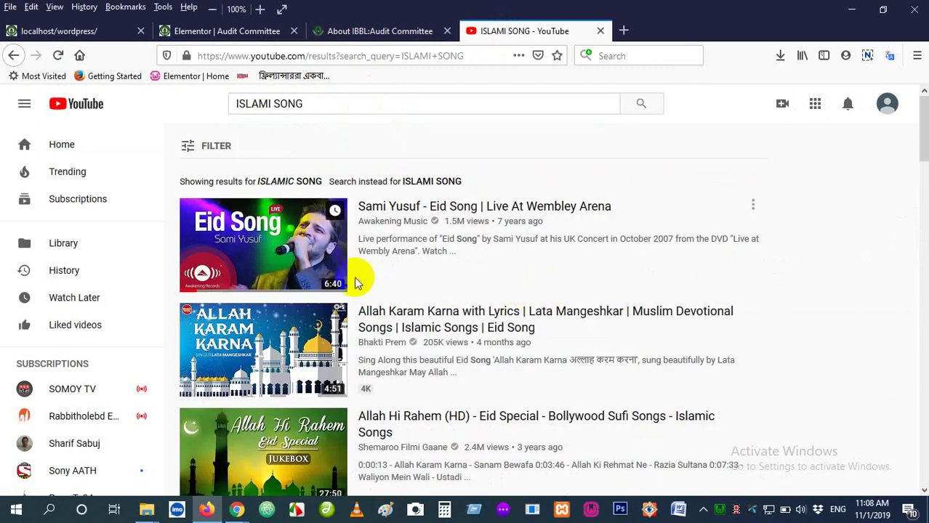
pyautogui.click(323, 259)
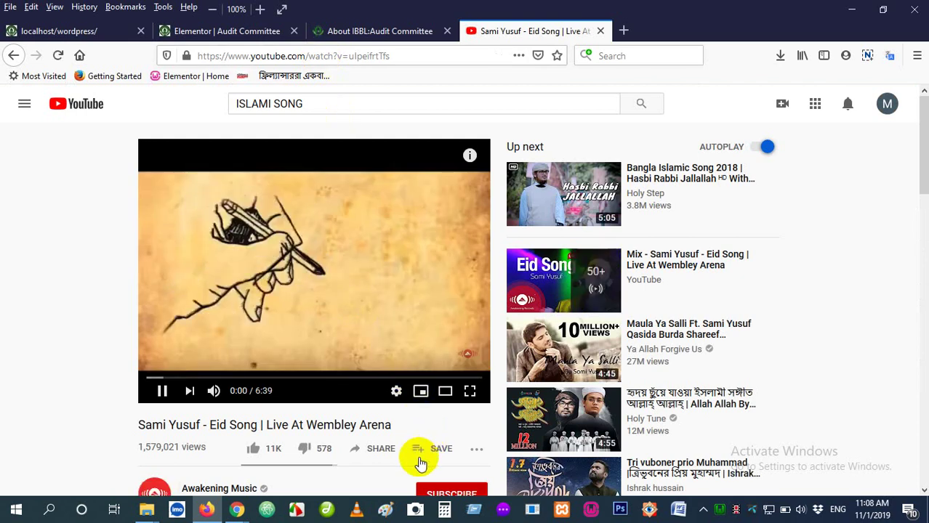
pyautogui.click(379, 449)
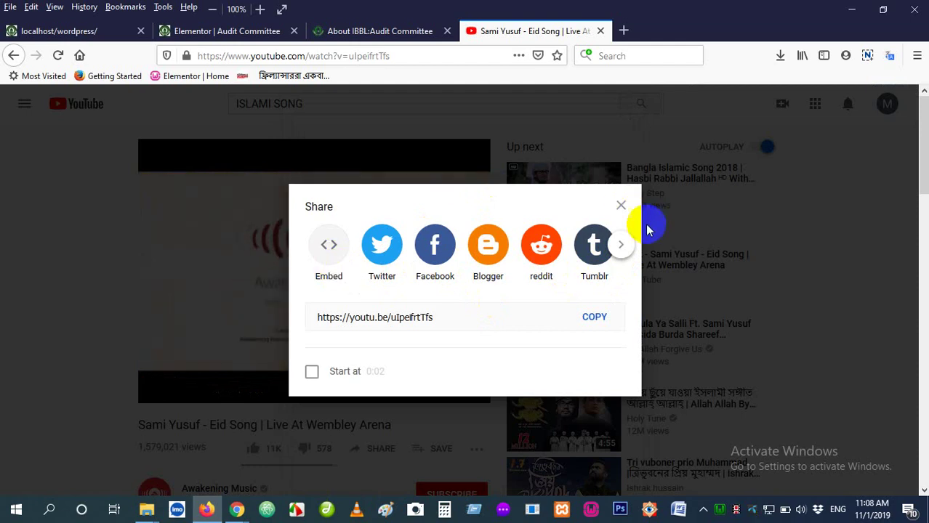
pyautogui.click(620, 207)
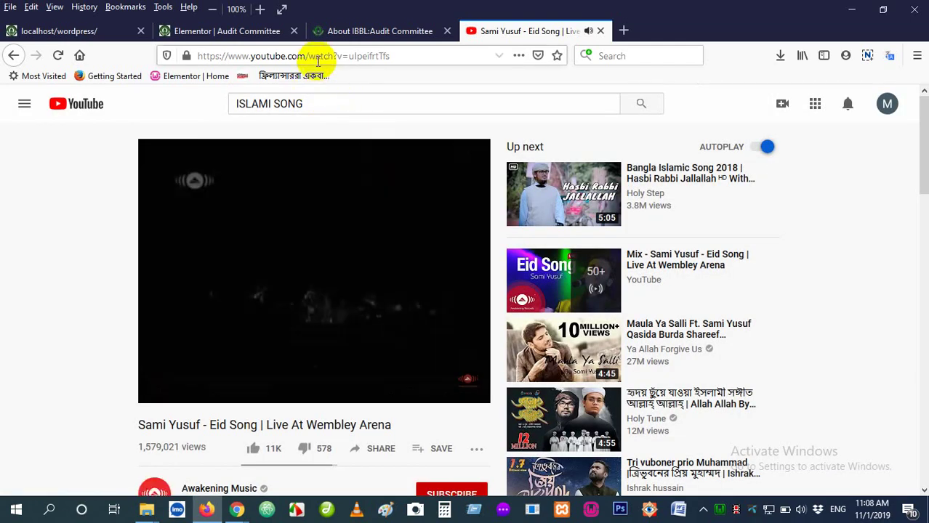
pyautogui.click(324, 56)
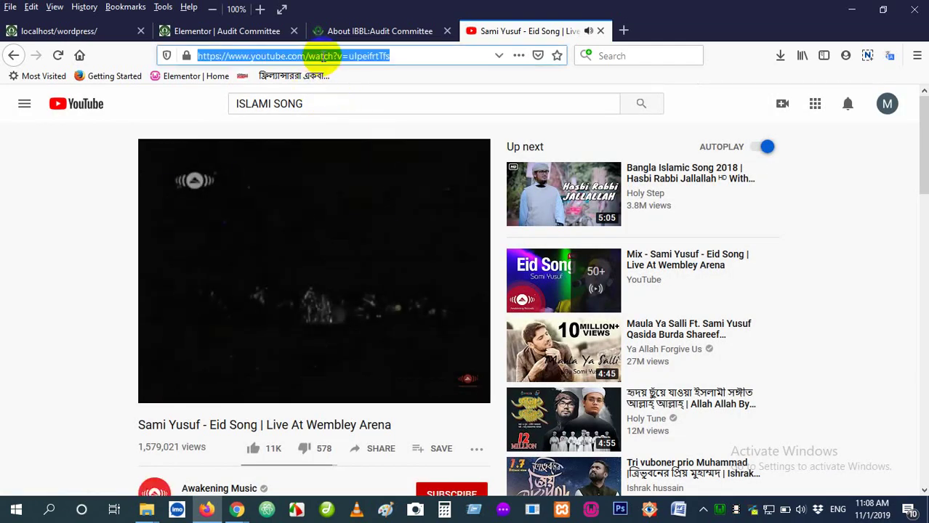
# Paste the Eid Song URL into the Video widget's Link and set Autoplay to Yes.
pyautogui.click(247, 30)
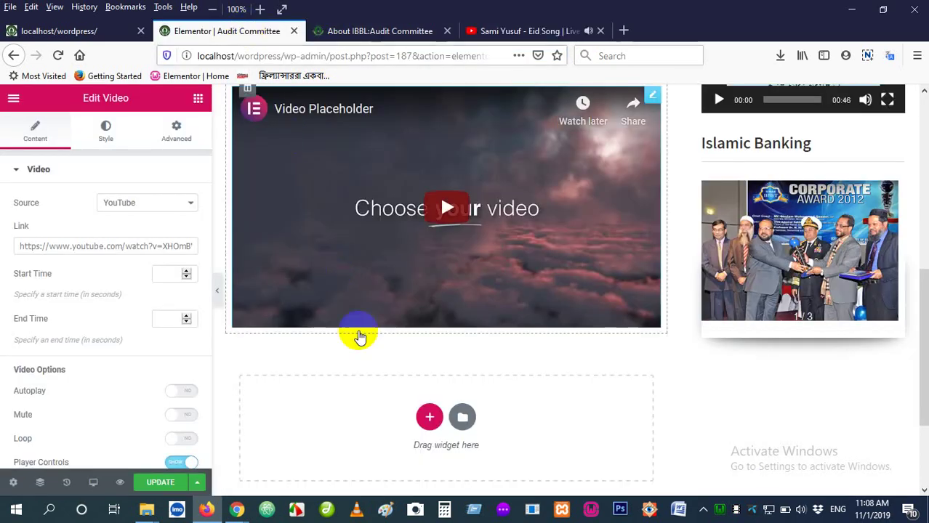
pyautogui.tripleClick(142, 241)
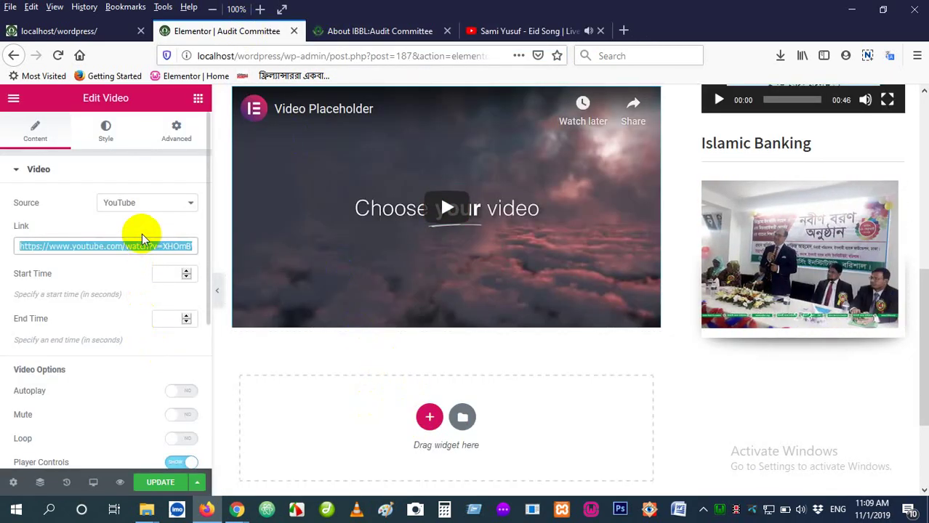
pyautogui.hotkey('ctrl', 'v')
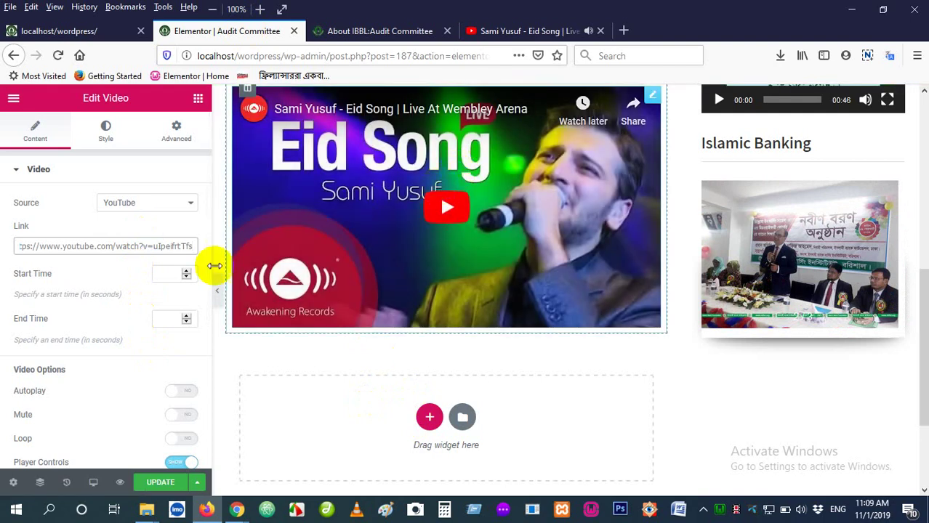
pyautogui.scroll(-1, 54, 338)
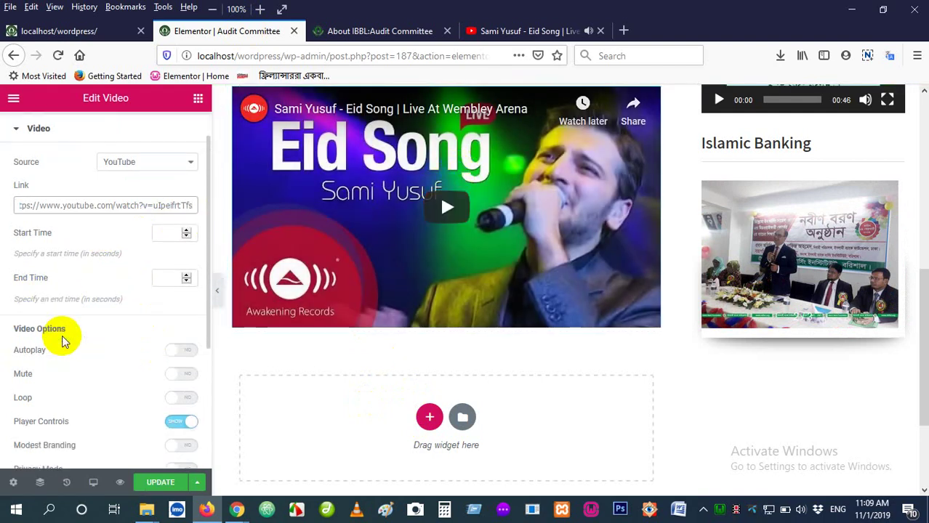
pyautogui.click(177, 351)
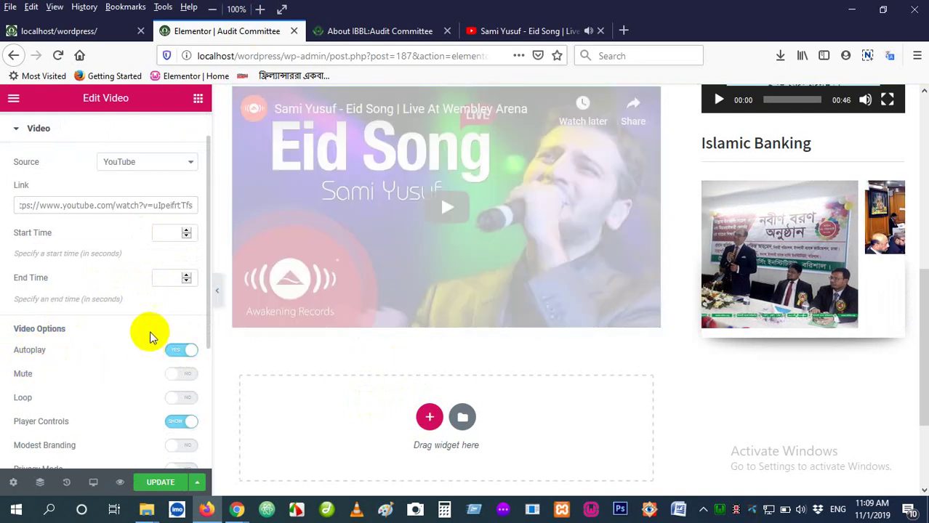
pyautogui.scroll(-1, 124, 334)
pyautogui.scroll(-1, 124, 372)
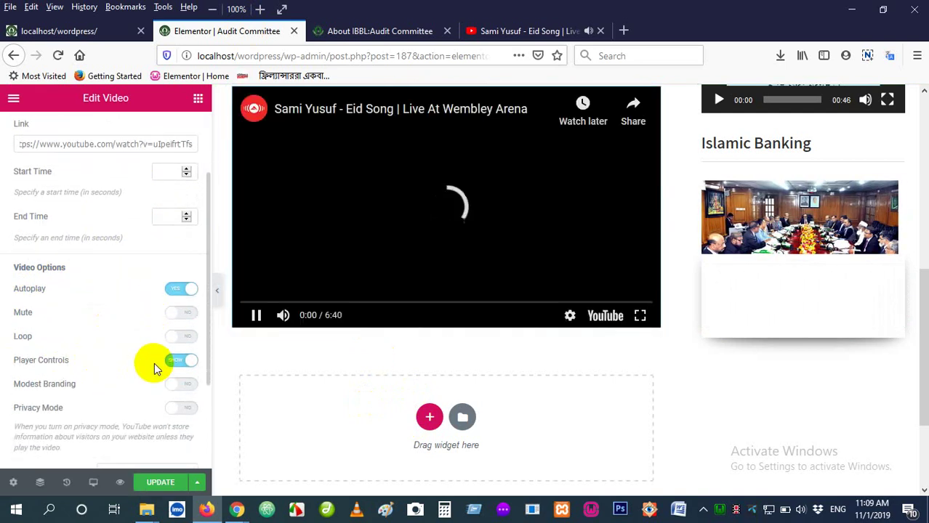
pyautogui.scroll(3, 619, 379)
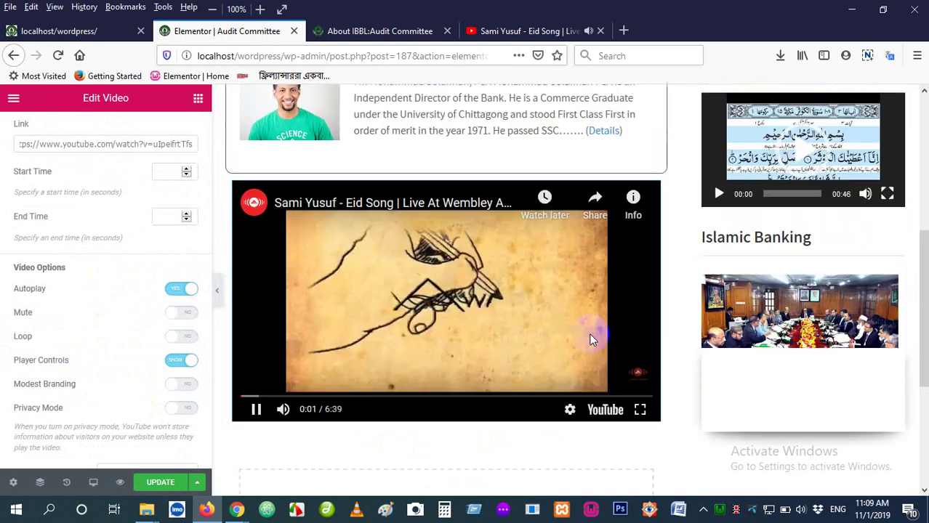
# Pause the YouTube video and glance at the local homepage and original Audit Committee pages.
pyautogui.click(538, 29)
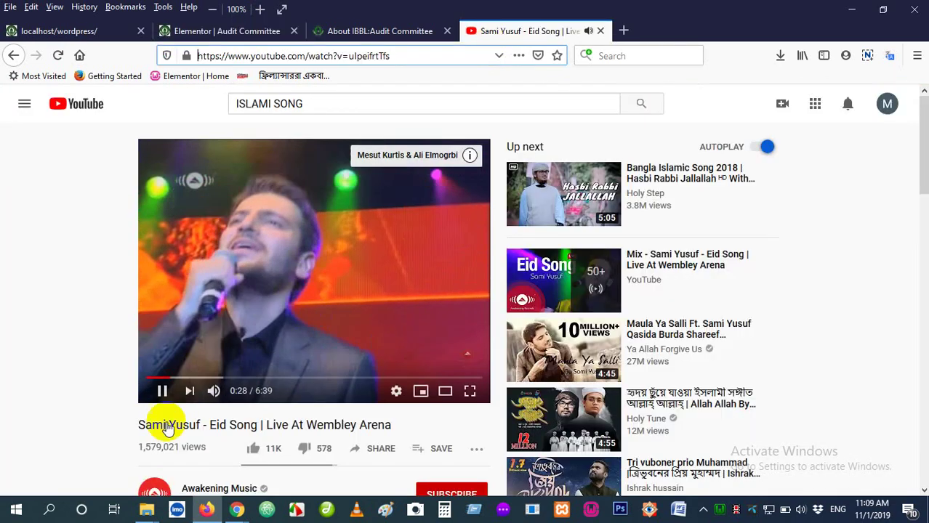
pyautogui.click(163, 393)
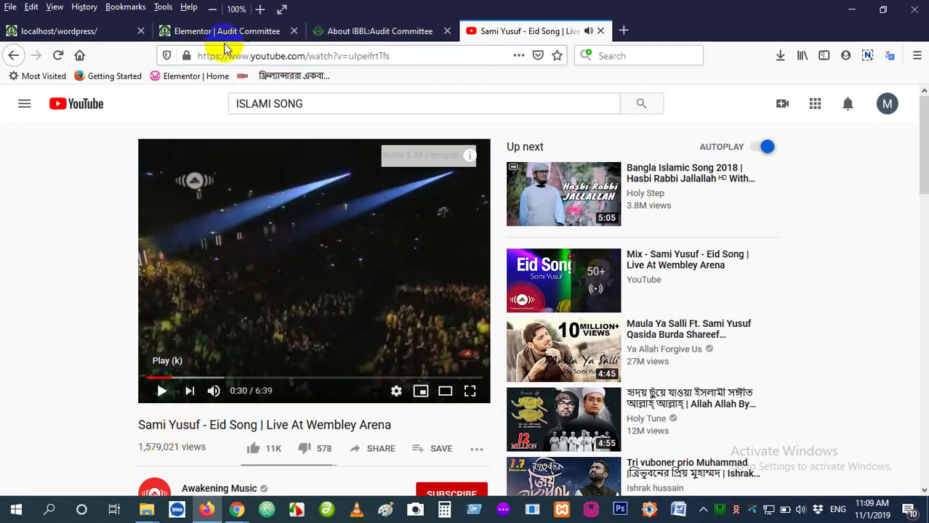
pyautogui.click(347, 32)
pyautogui.click(240, 30)
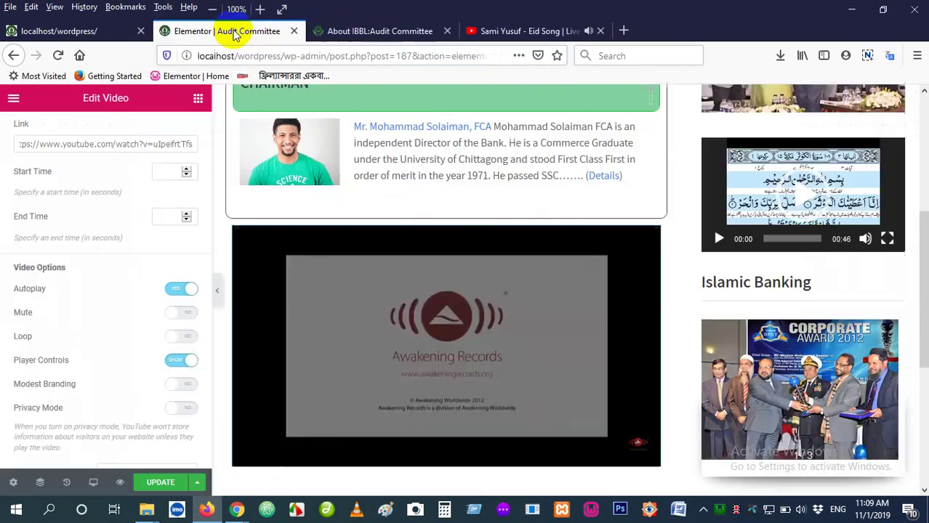
pyautogui.click(60, 31)
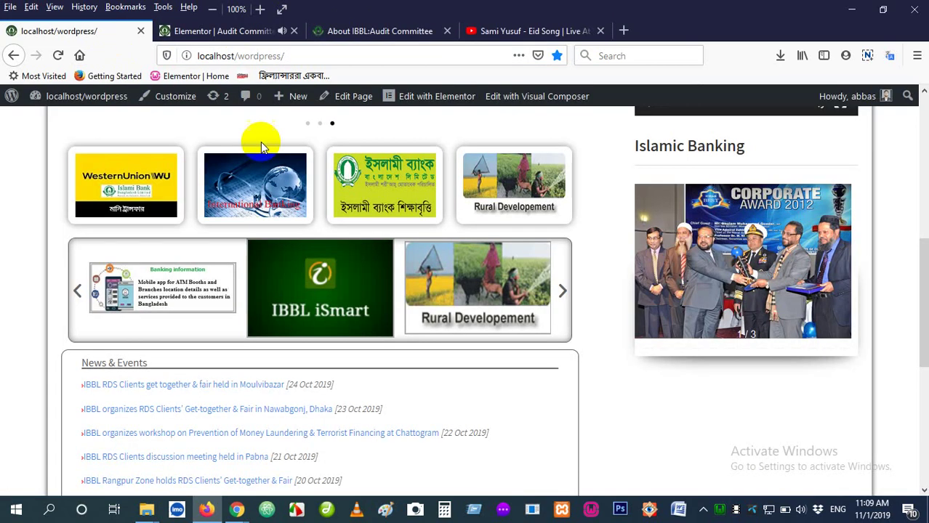
pyautogui.click(359, 30)
pyautogui.click(240, 30)
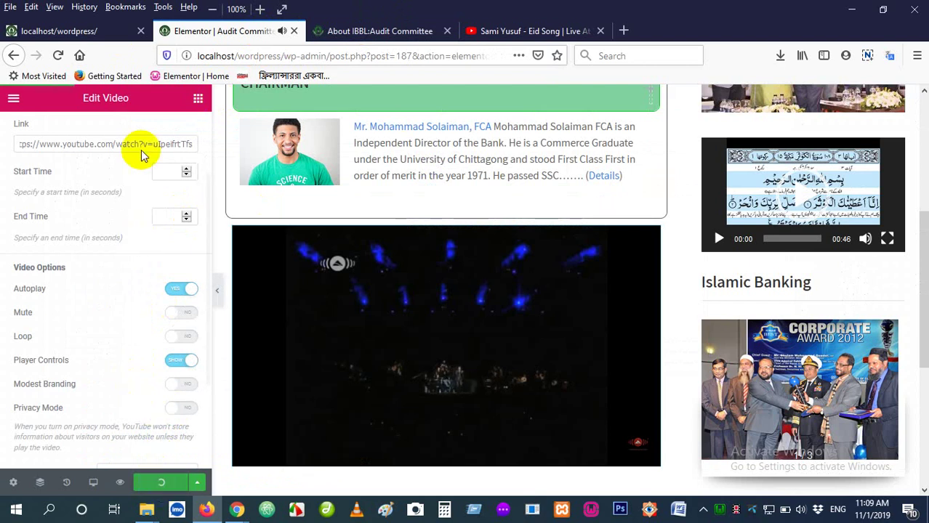
# Open the live About IBBL > Audit Committee page and scroll to the autoplaying Eid Song video.
pyautogui.click(94, 30)
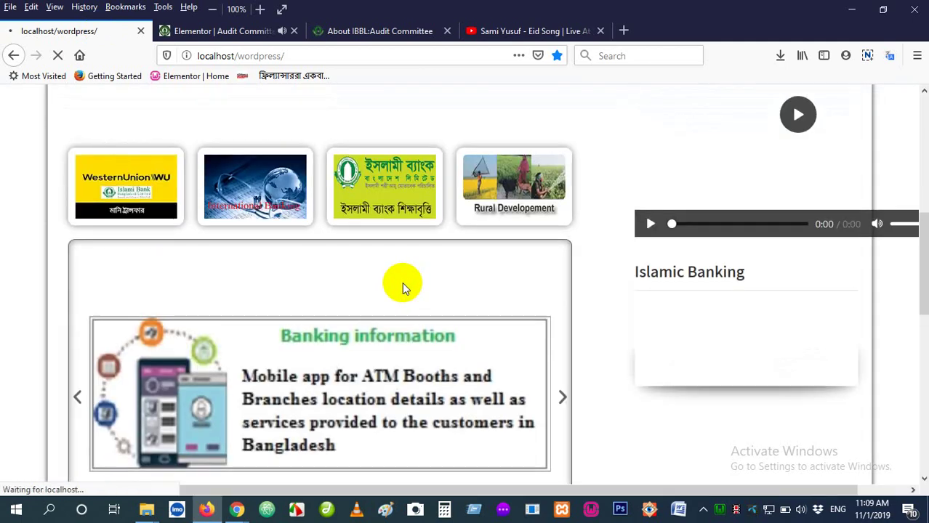
pyautogui.scroll(5, 400, 283)
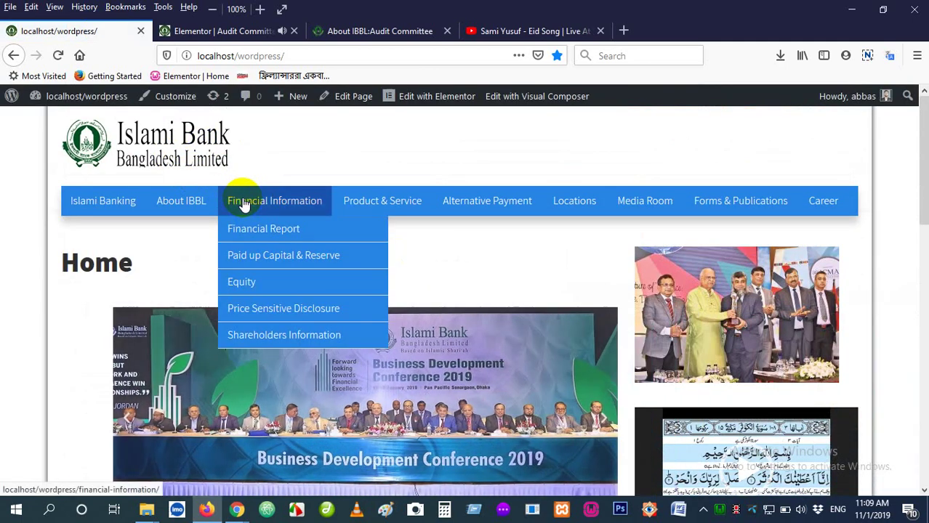
pyautogui.moveTo(181, 201)
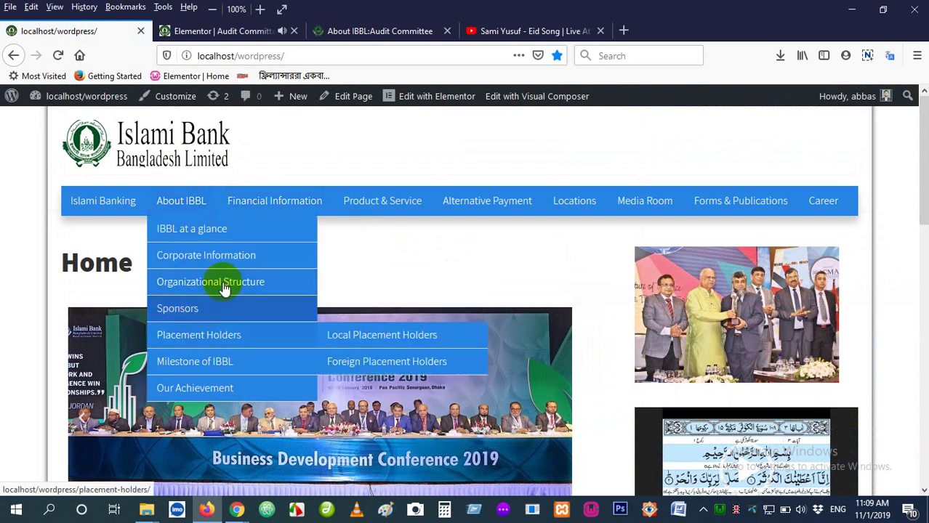
pyautogui.moveTo(211, 282)
pyautogui.click(359, 369)
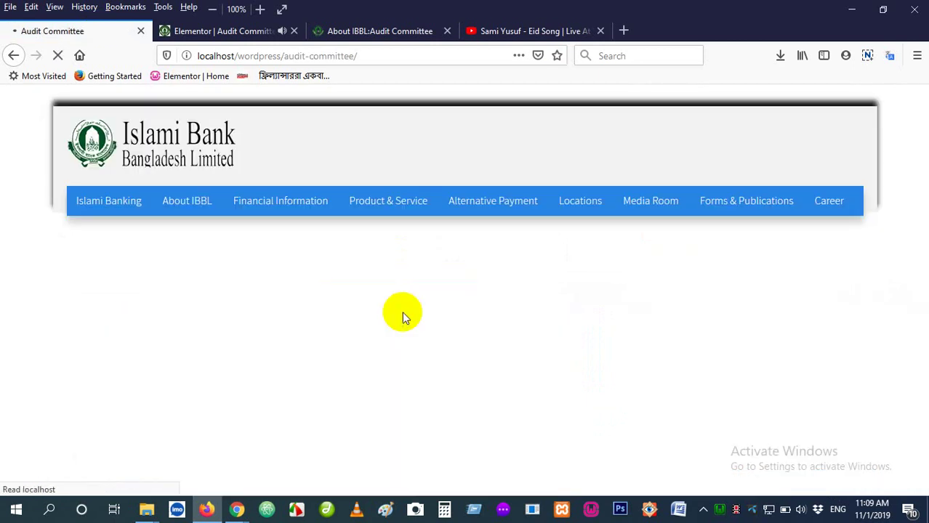
pyautogui.scroll(-2, 400, 248)
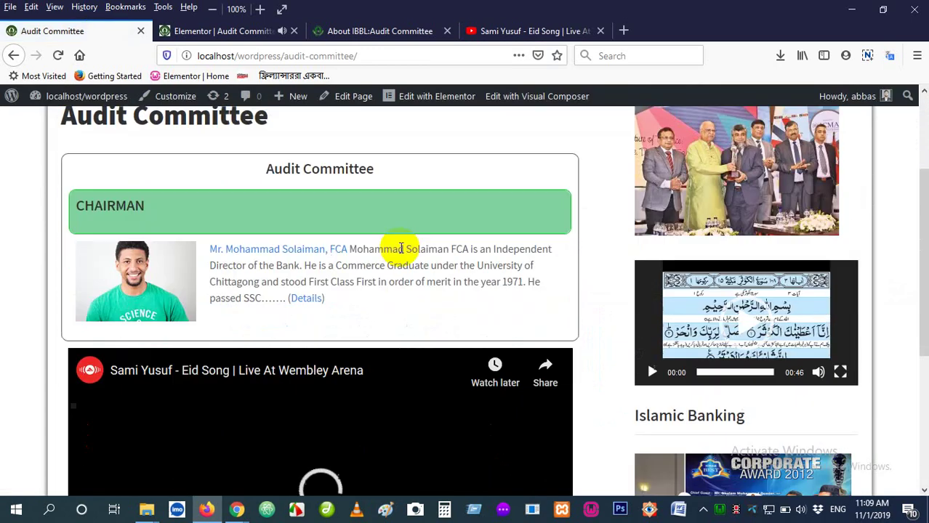
pyautogui.scroll(-2, 400, 249)
pyautogui.scroll(-1, 400, 253)
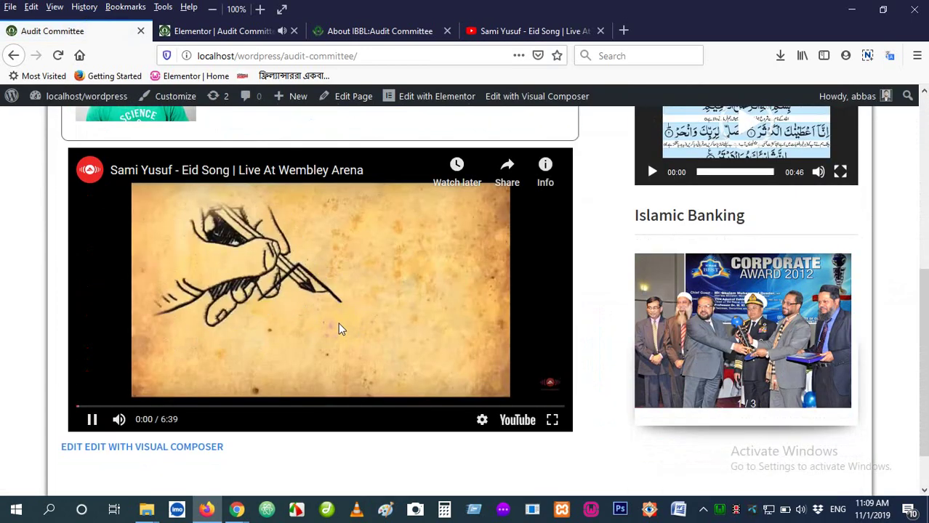
pyautogui.click(551, 33)
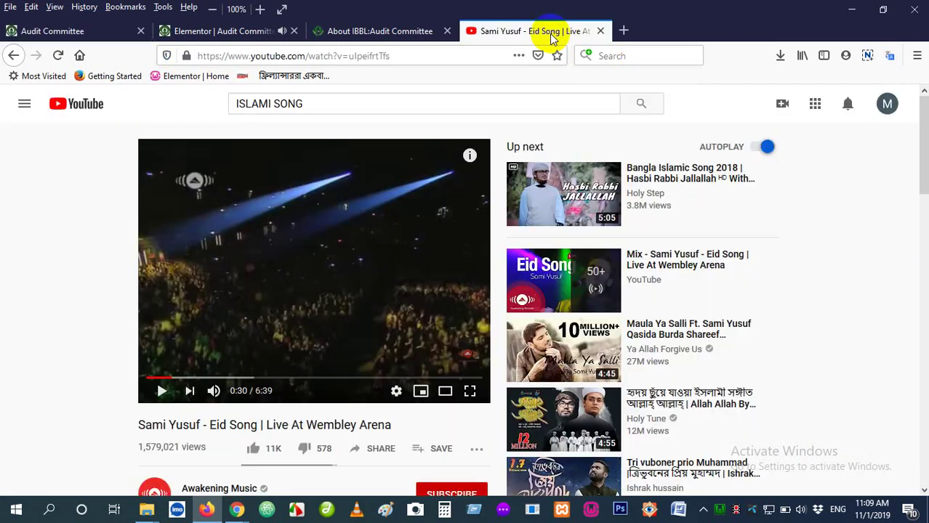
# Close the YouTube tab, pause the editor's Eid Song video, and return to the Elements list.
pyautogui.click(600, 31)
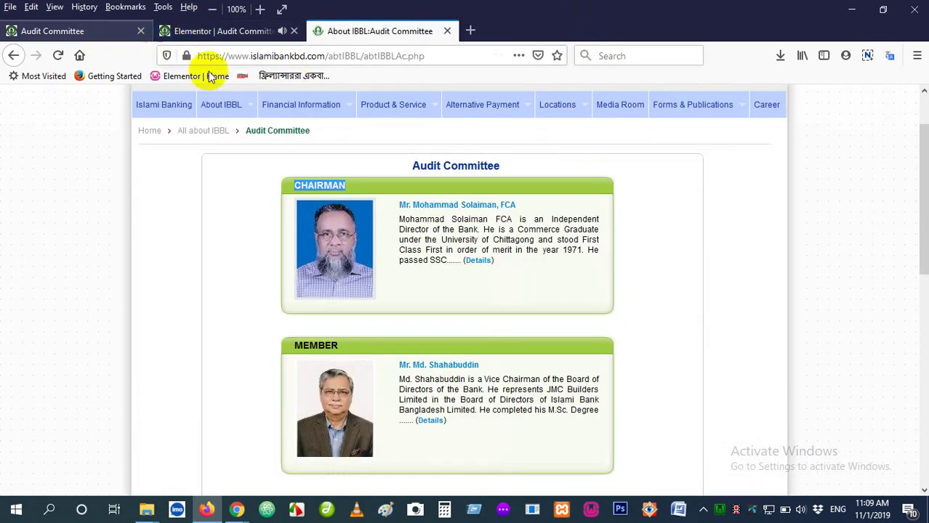
pyautogui.click(218, 30)
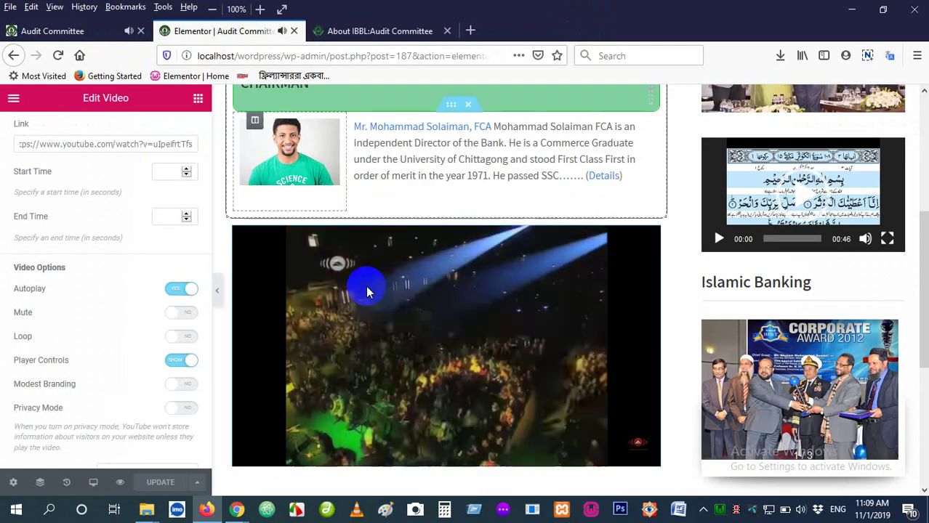
pyautogui.scroll(-2, 425, 325)
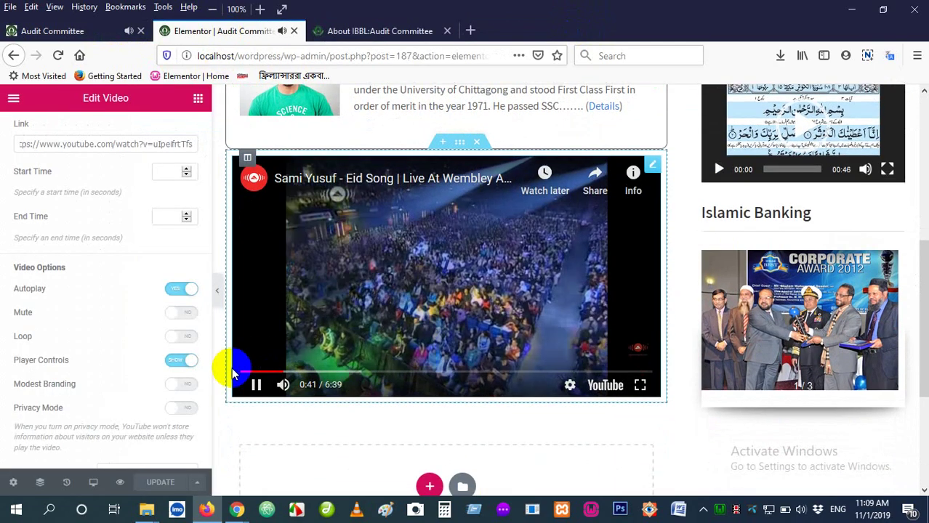
pyautogui.click(255, 389)
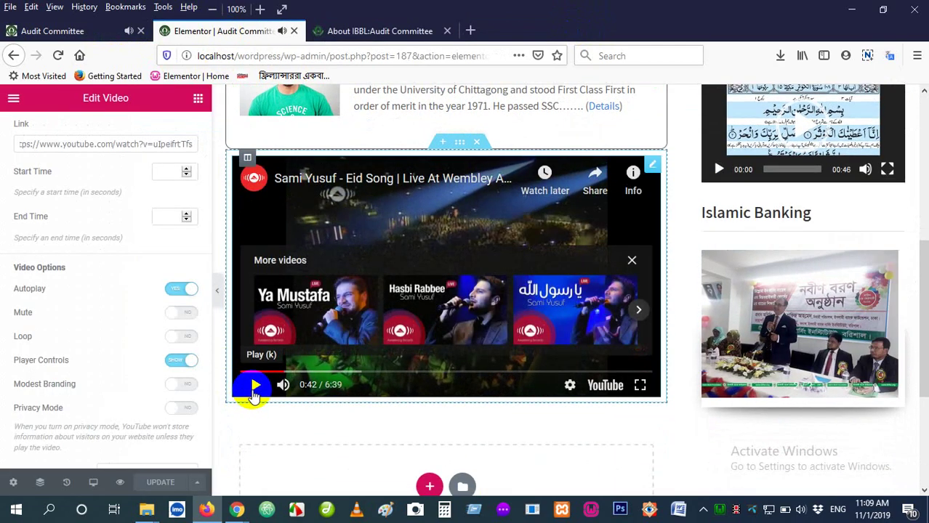
pyautogui.scroll(4, 253, 309)
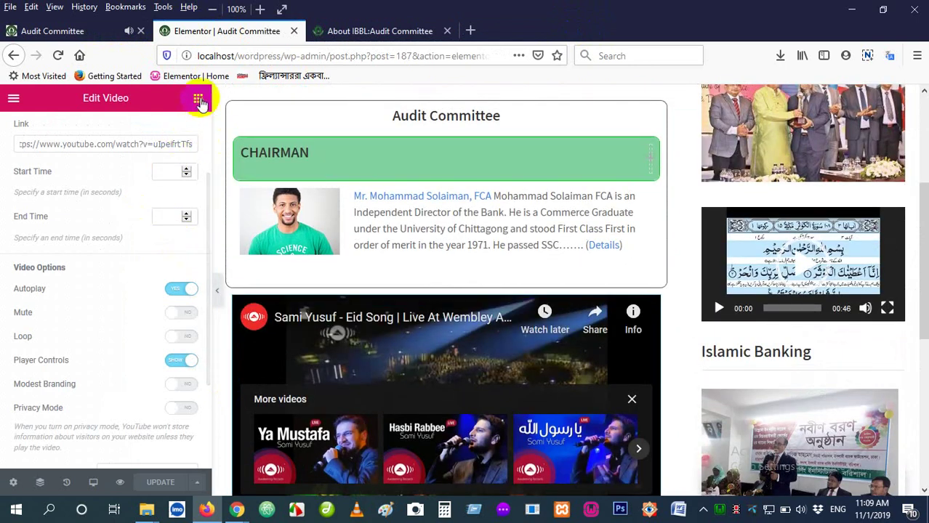
pyautogui.click(199, 99)
pyautogui.scroll(-4, 407, 327)
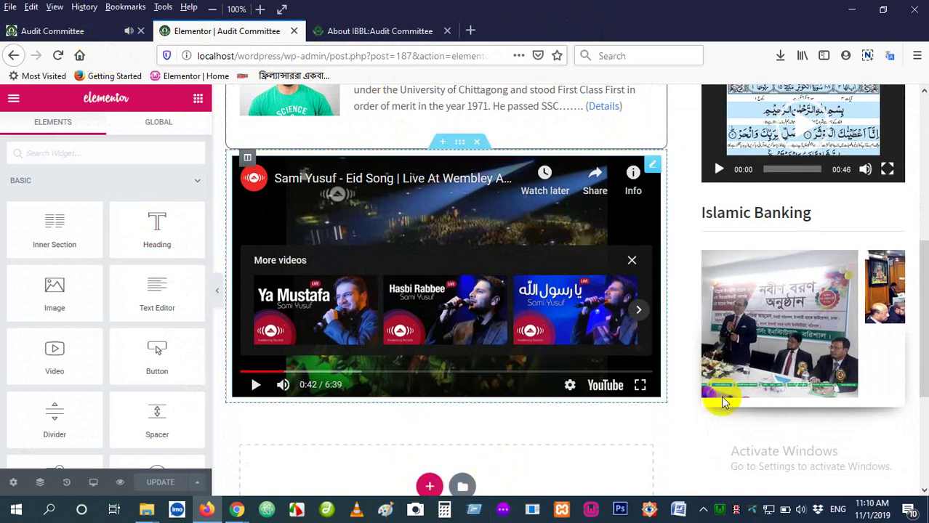
pyautogui.scroll(5, 749, 393)
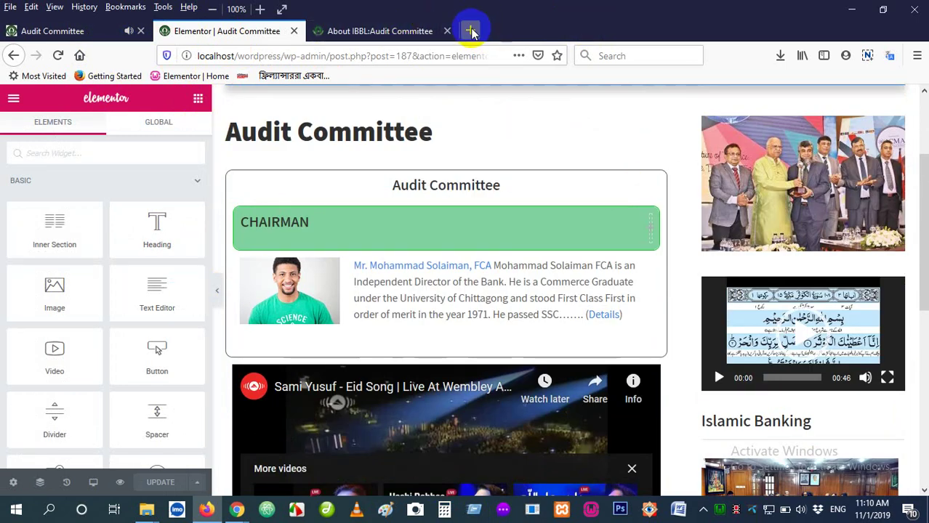
# Open YouTube in a new tab from the top sites and start typing 'so' in the address bar.
pyautogui.click(470, 30)
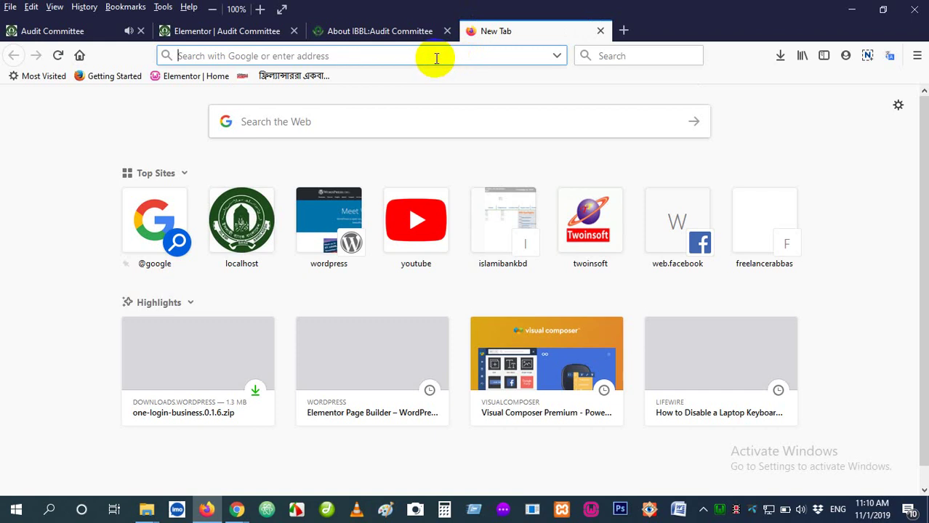
pyautogui.click(412, 197)
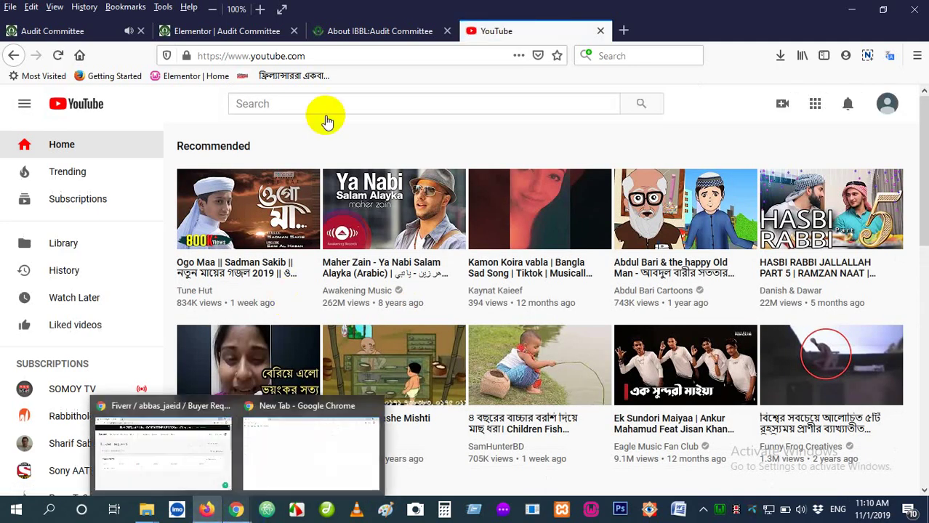
pyautogui.click(318, 58)
pyautogui.write('S')
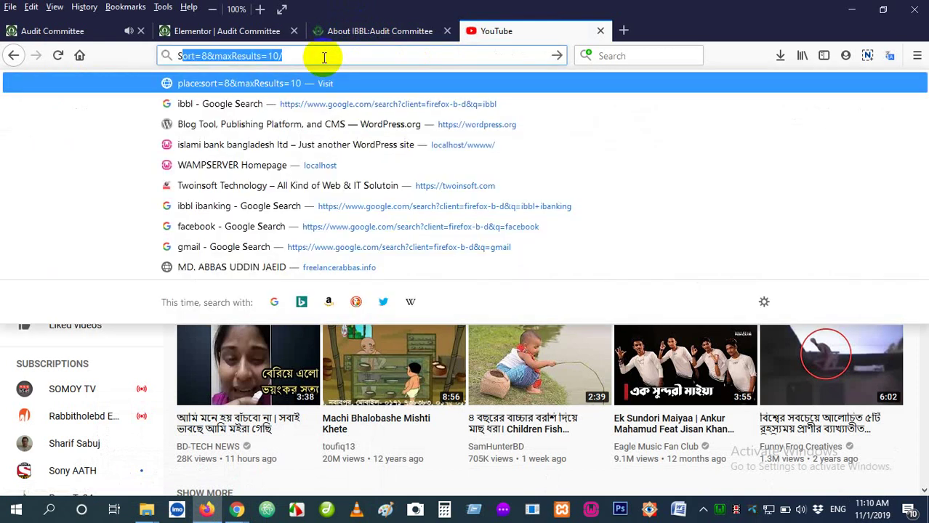
pyautogui.press('BackSpace')
pyautogui.press('BackSpace')
pyautogui.write('SO')
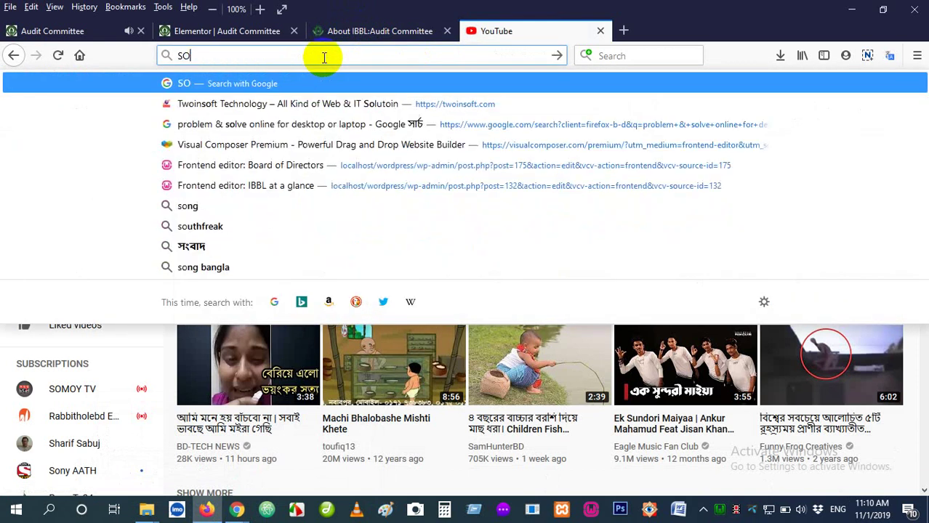
pyautogui.press('BackSpace')
pyautogui.press('BackSpace')
pyautogui.write('sort=8&maxResults=10/')
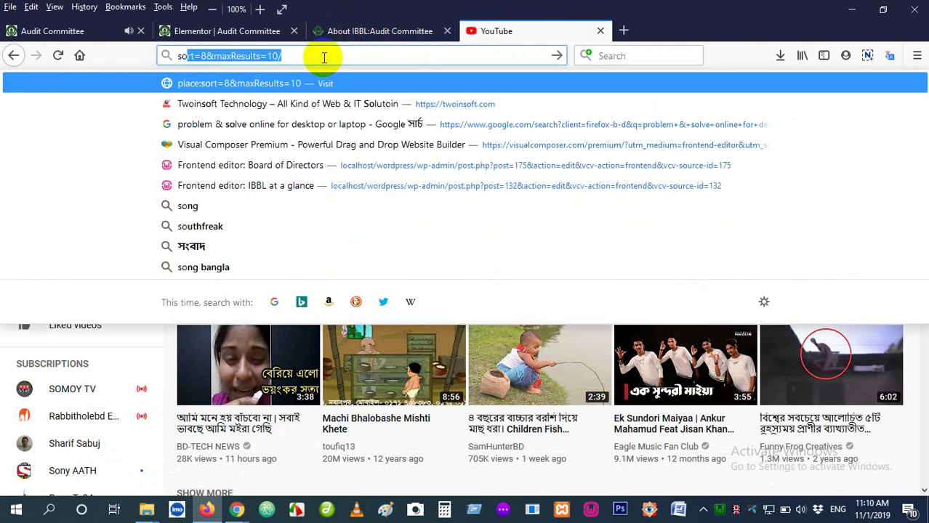
pyautogui.click(266, 31)
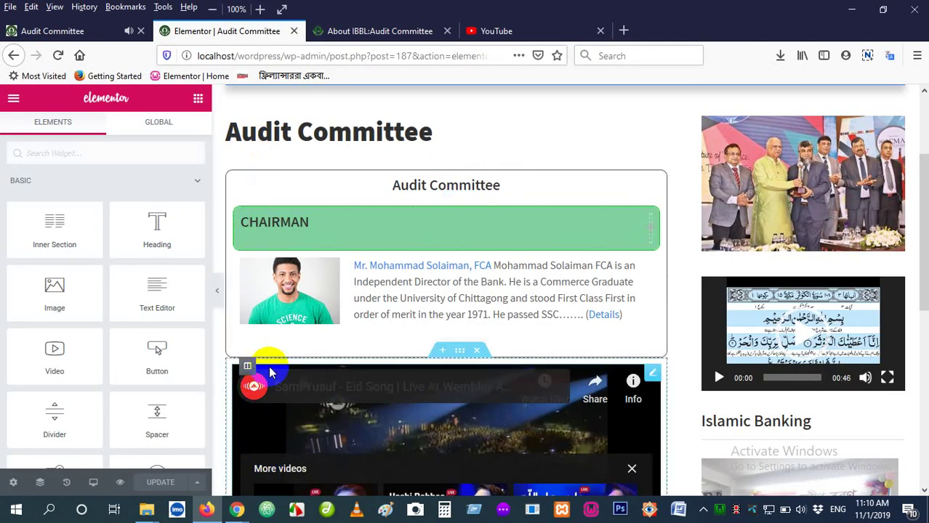
# Delete the Eid Song Video widget below the chairman card using its right-click Delete option.
pyautogui.scroll(-3, 358, 275)
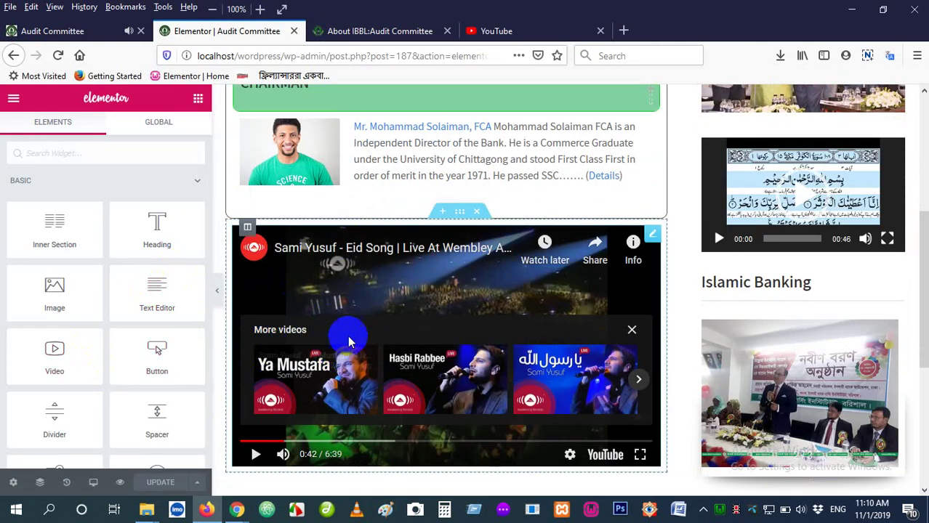
pyautogui.click(429, 283)
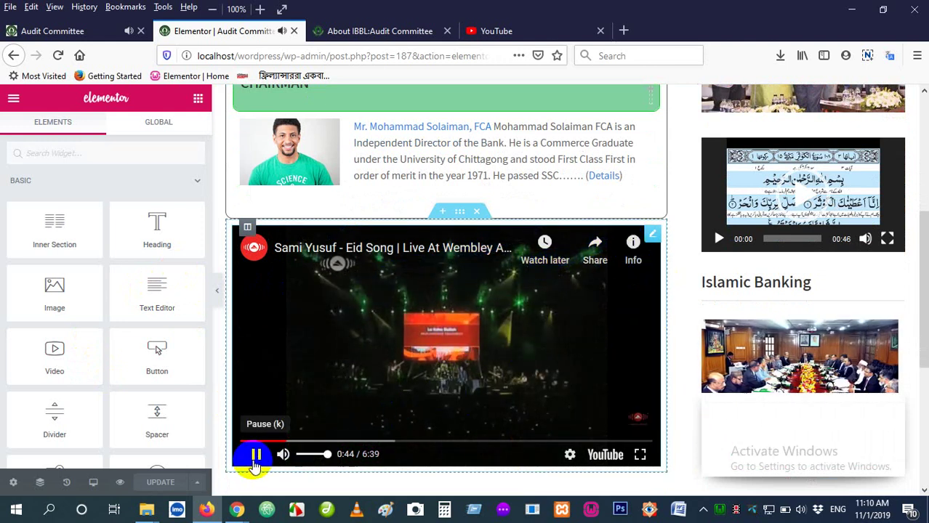
pyautogui.click(256, 455)
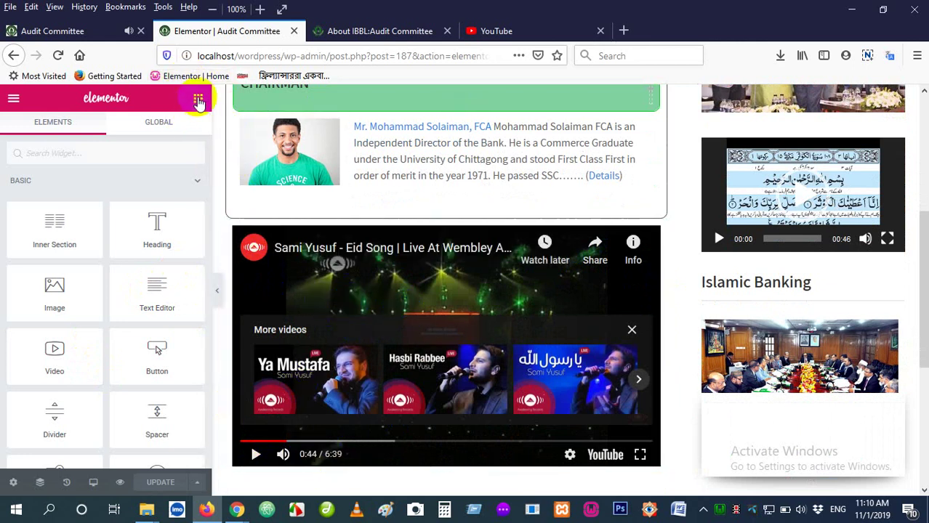
pyautogui.scroll(-1, 138, 271)
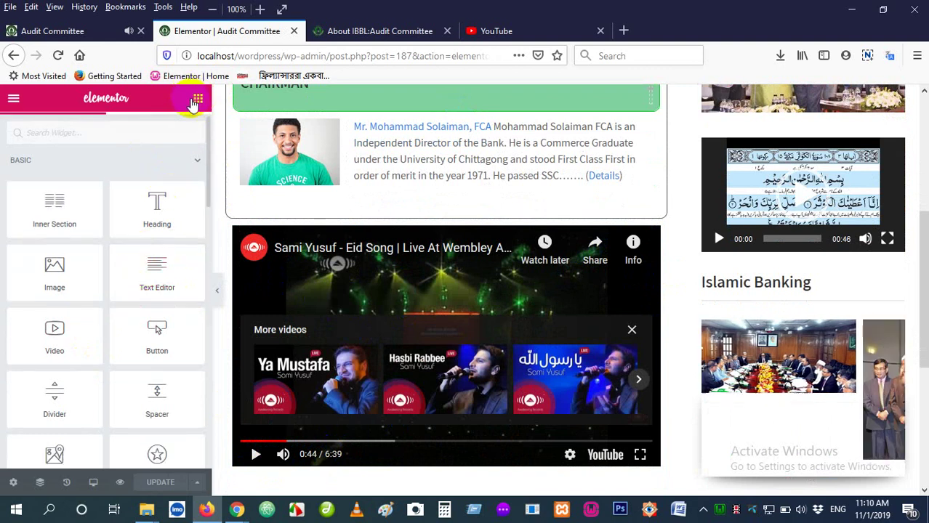
pyautogui.click(356, 296)
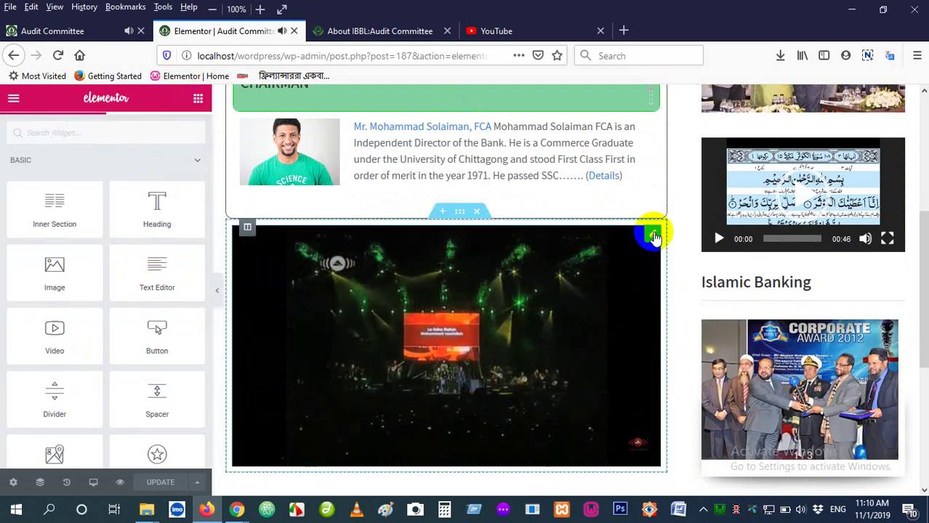
pyautogui.click(630, 309)
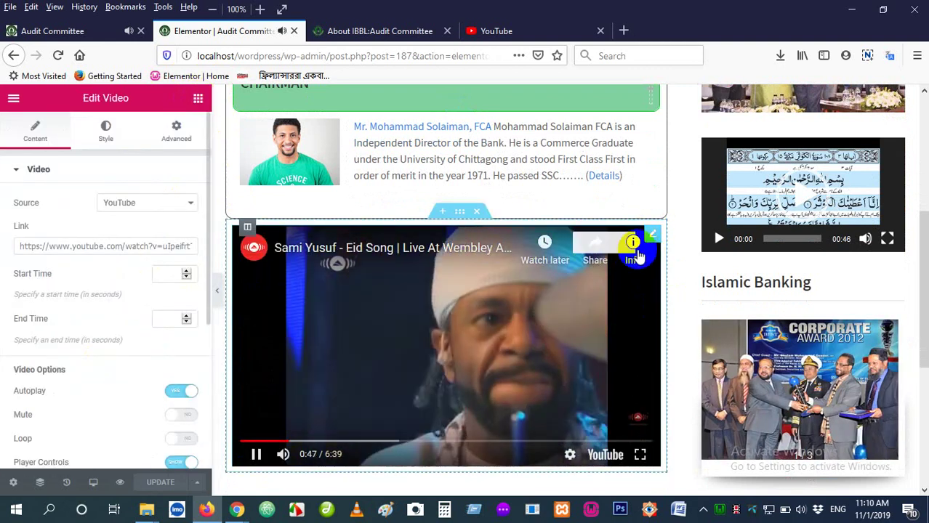
pyautogui.rightClick(652, 240)
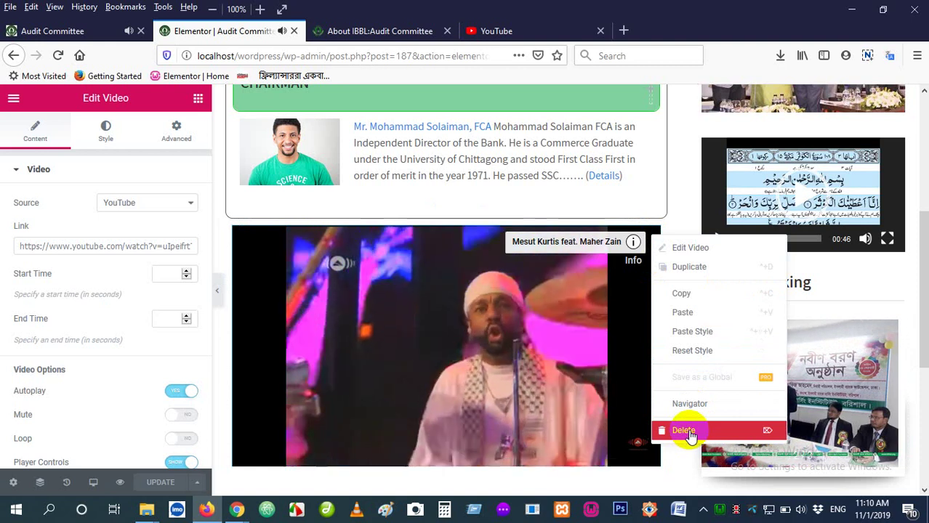
pyautogui.click(688, 432)
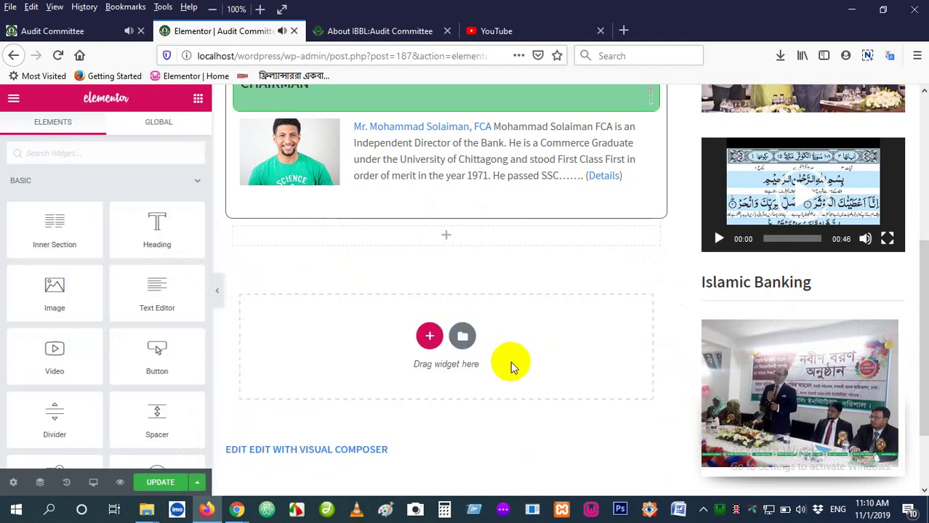
# Restore Firefox and search Google for 'islami song' from the YouTube tab.
pyautogui.click(856, 13)
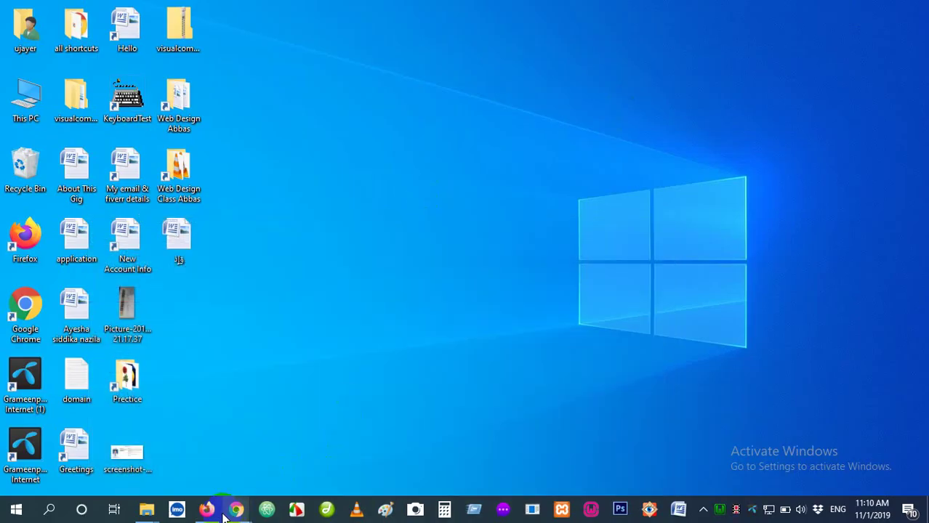
pyautogui.moveTo(236, 509)
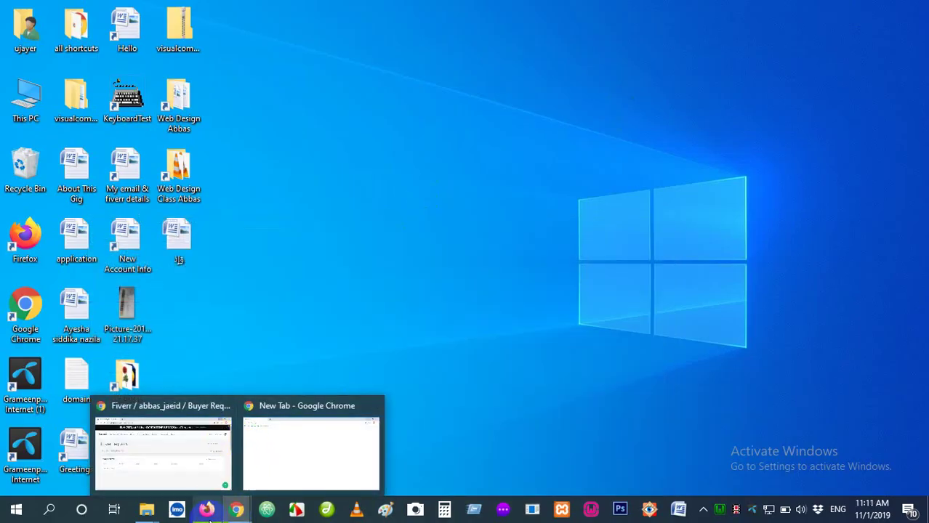
pyautogui.click(206, 511)
pyautogui.click(519, 30)
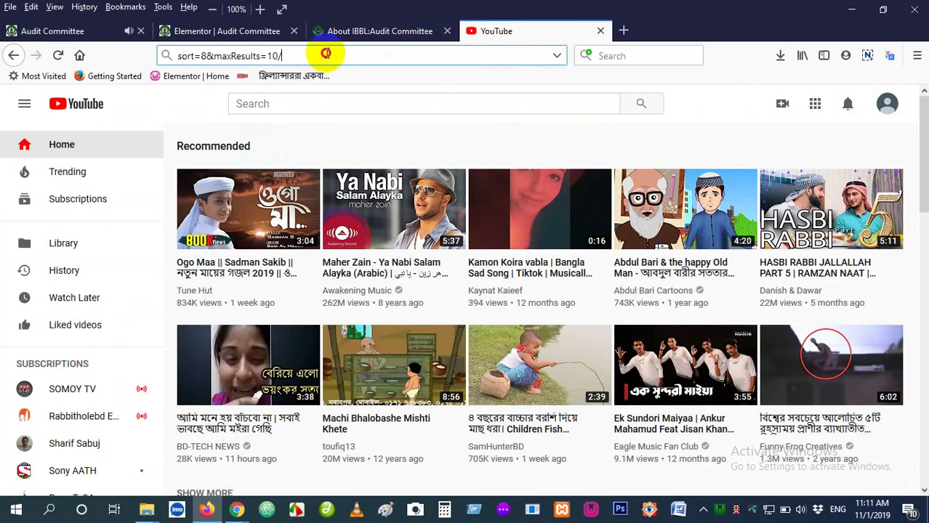
pyautogui.write('is')
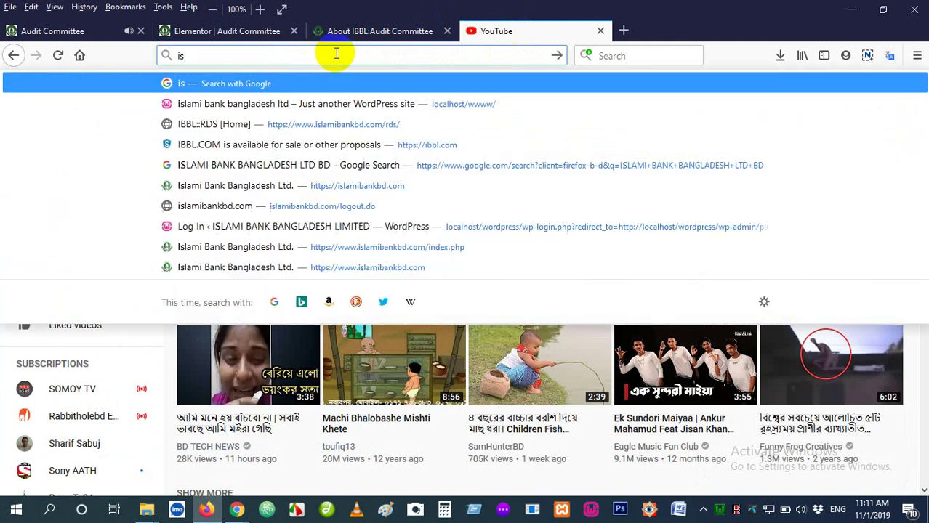
pyautogui.write('lami')
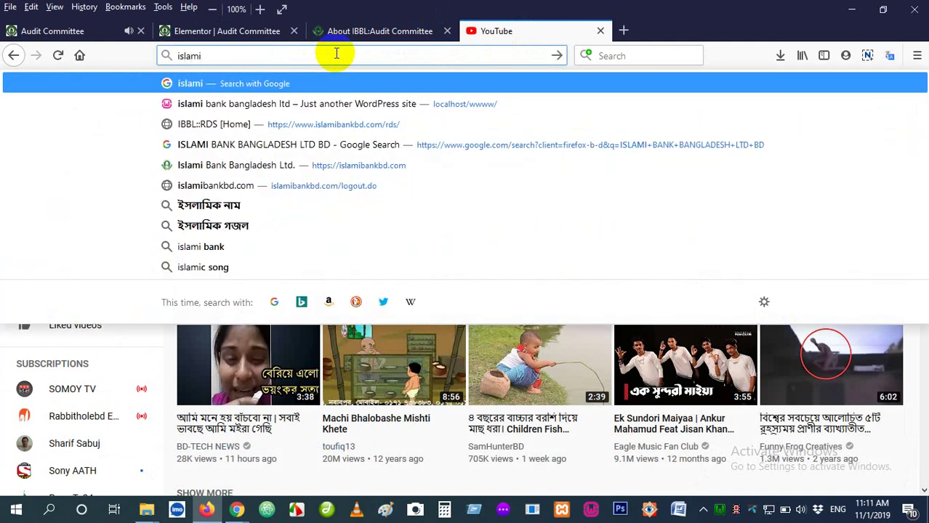
pyautogui.press('BackSpace')
pyautogui.write('i')
pyautogui.write(' song')
pyautogui.press('Return')
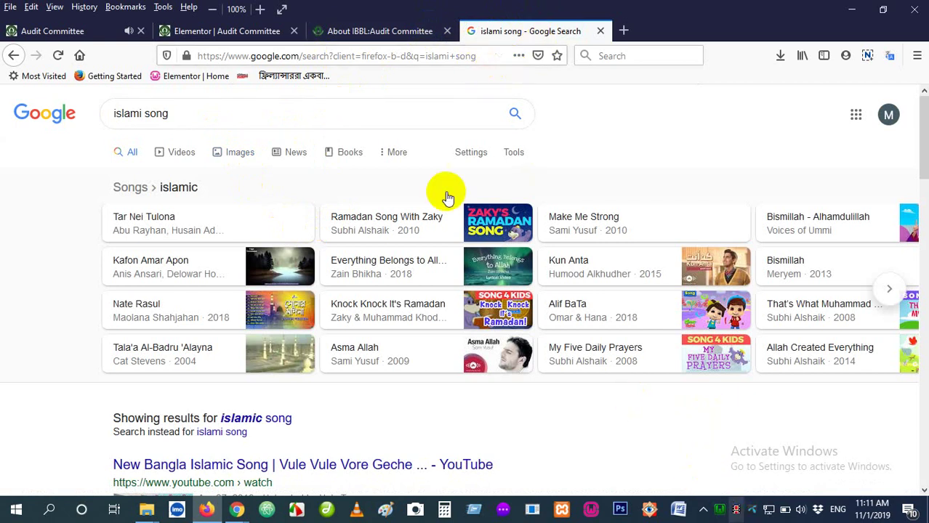
# Replace the search with 'youtube' and open the YouTube home page from the results.
pyautogui.doubleClick(237, 114)
pyautogui.press('BackSpace')
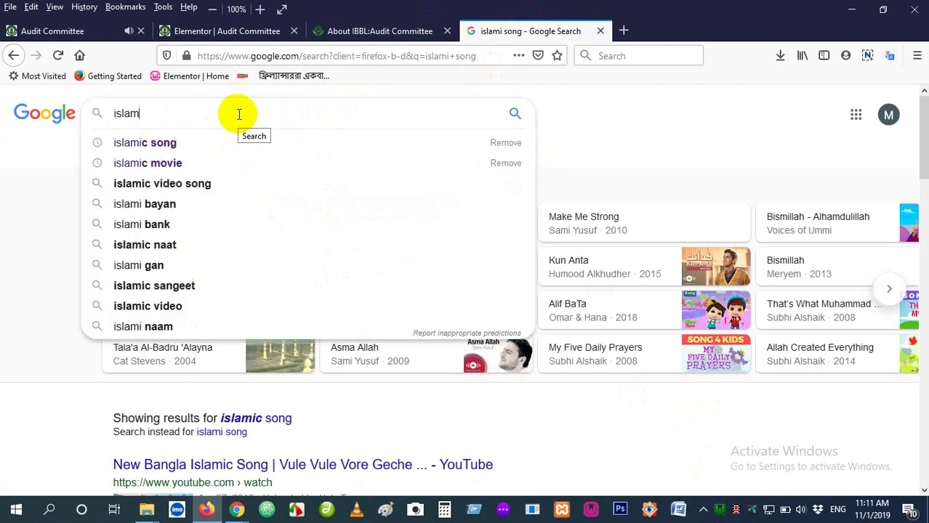
pyautogui.press('BackSpace')
pyautogui.press('BackSpace')
pyautogui.press('BackSpace')
pyautogui.press('BackSpace')
pyautogui.press('BackSpace')
pyautogui.press('BackSpace')
pyautogui.write('y')
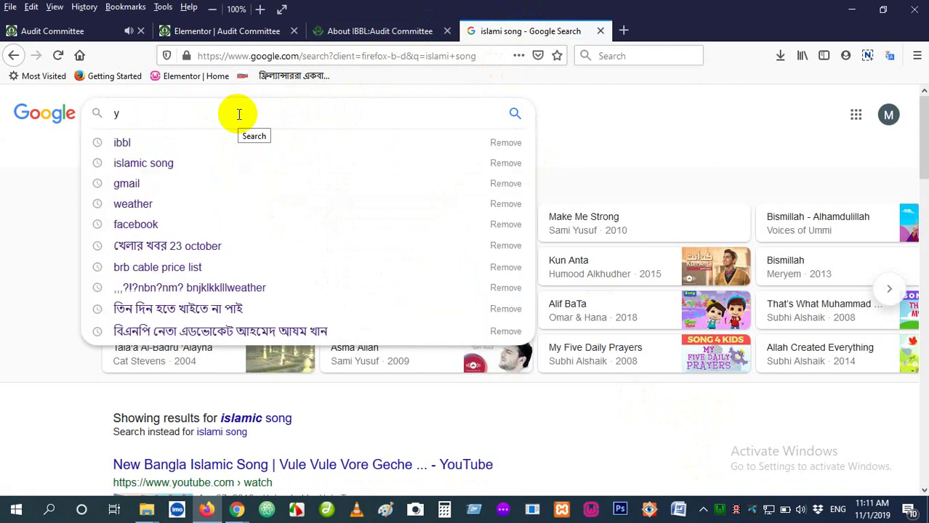
pyautogui.write('out6')
pyautogui.write('utu')
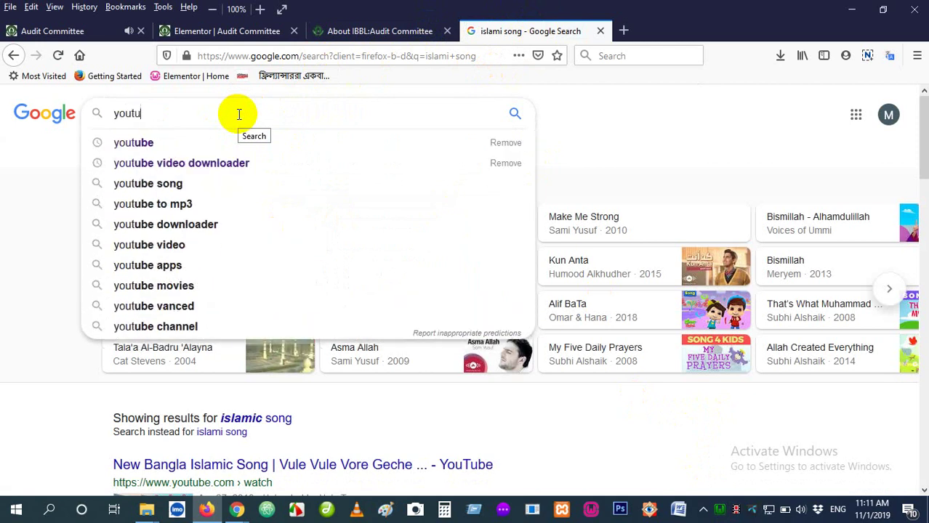
pyautogui.write('be')
pyautogui.press('Return')
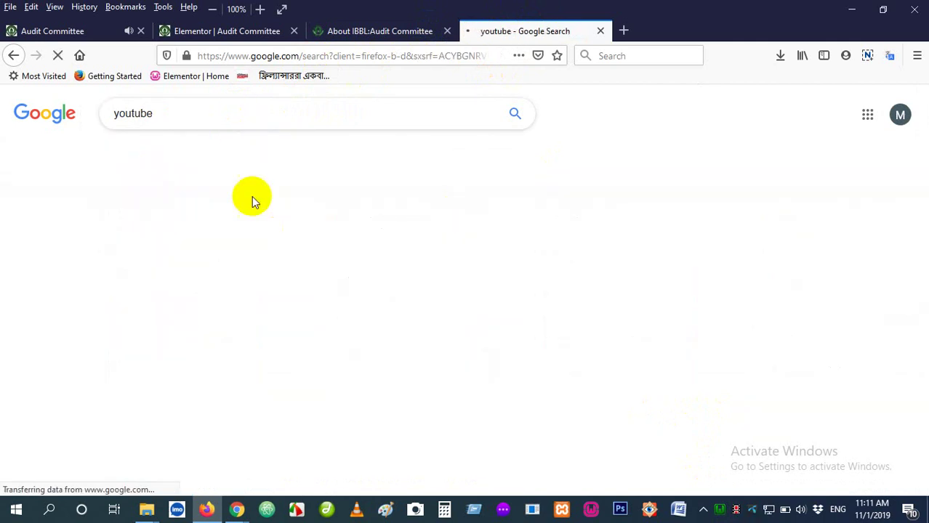
pyautogui.click(135, 220)
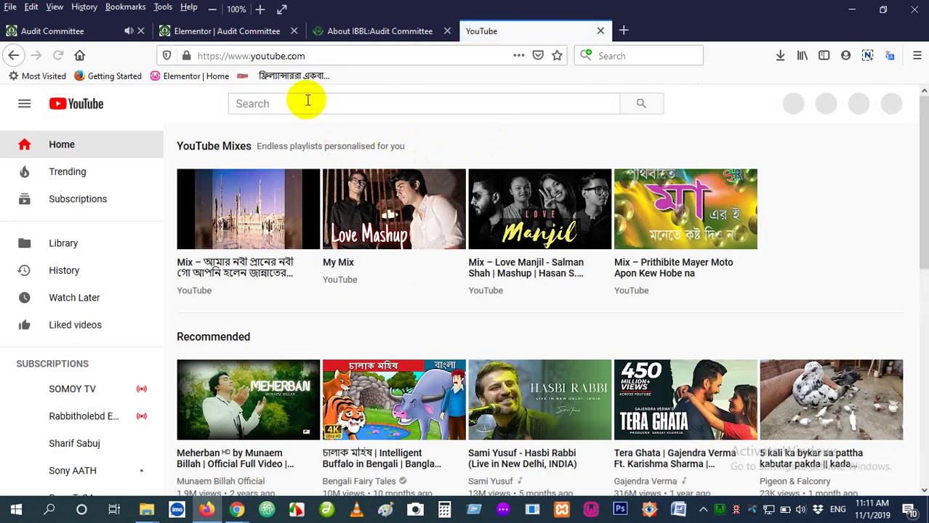
# Search YouTube for 'islami song' using the search history.
pyautogui.click(299, 103)
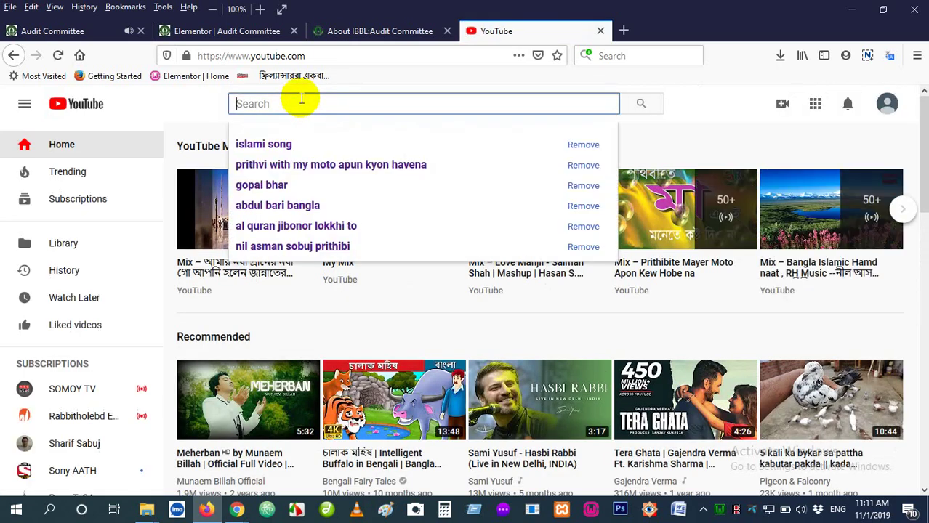
pyautogui.press('Down')
pyautogui.press('Return')
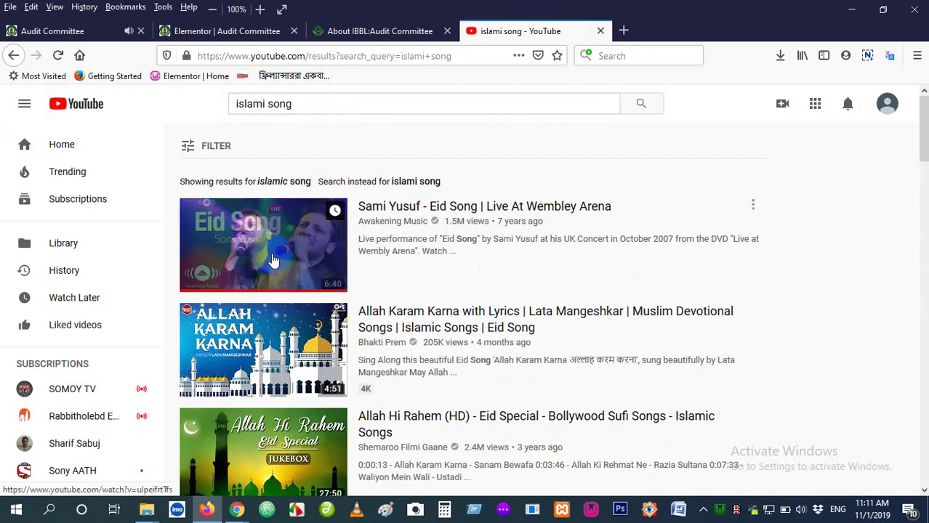
# Open the first result, pause the Eid Song video, and return to the Audit Committee page.
pyautogui.click(274, 261)
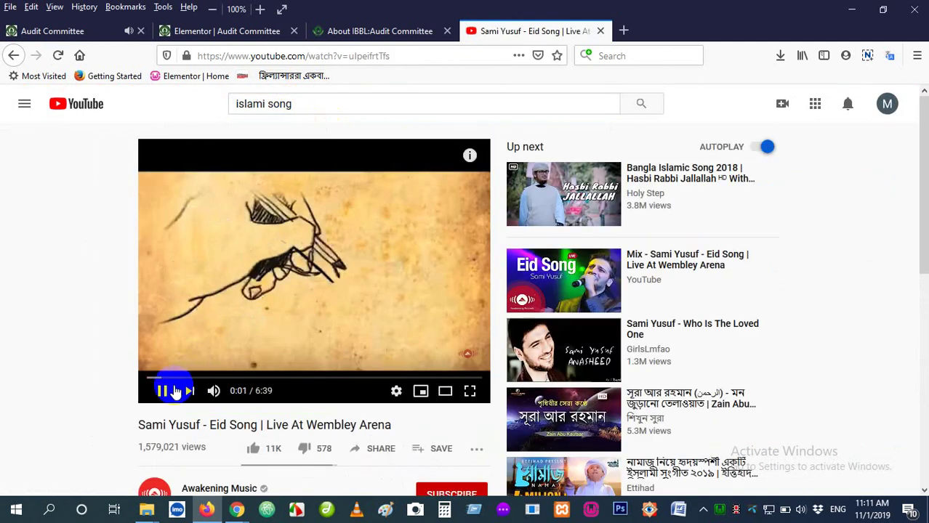
pyautogui.click(161, 392)
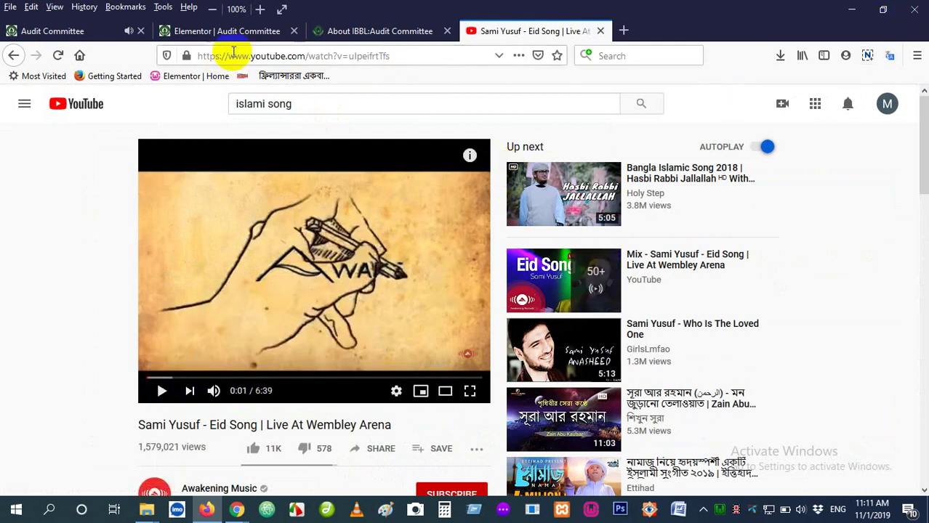
pyautogui.click(133, 32)
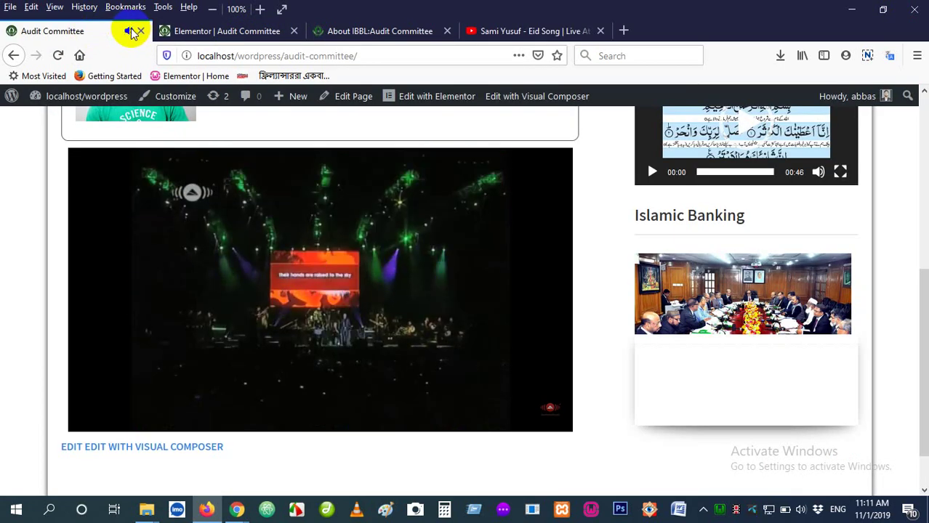
# Switch to the Elementor editor and update the Audit Committee page.
pyautogui.scroll(3, 228, 239)
pyautogui.scroll(-3, 228, 236)
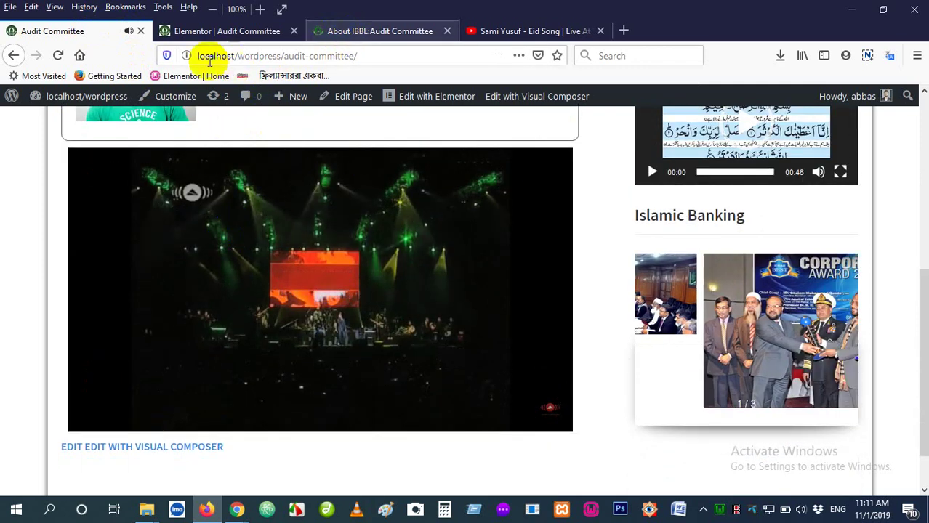
pyautogui.click(222, 40)
pyautogui.scroll(-2, 269, 274)
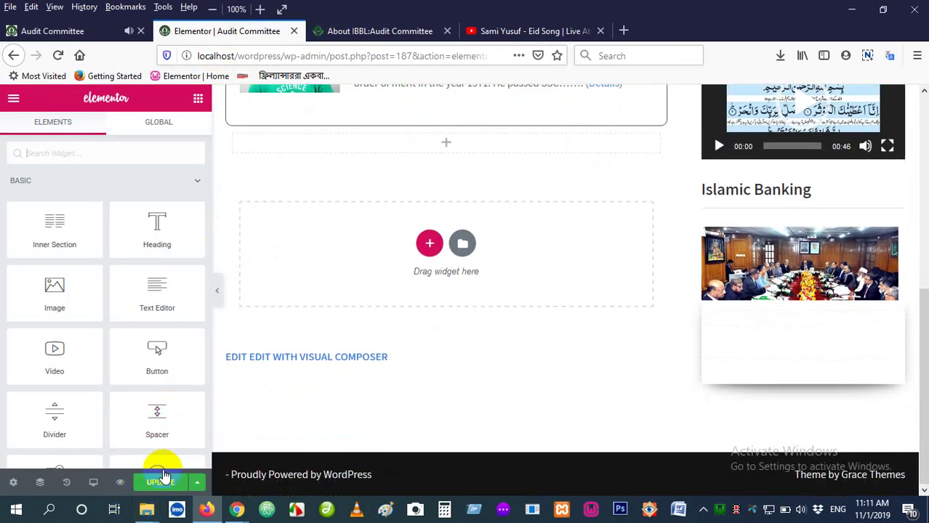
pyautogui.click(161, 481)
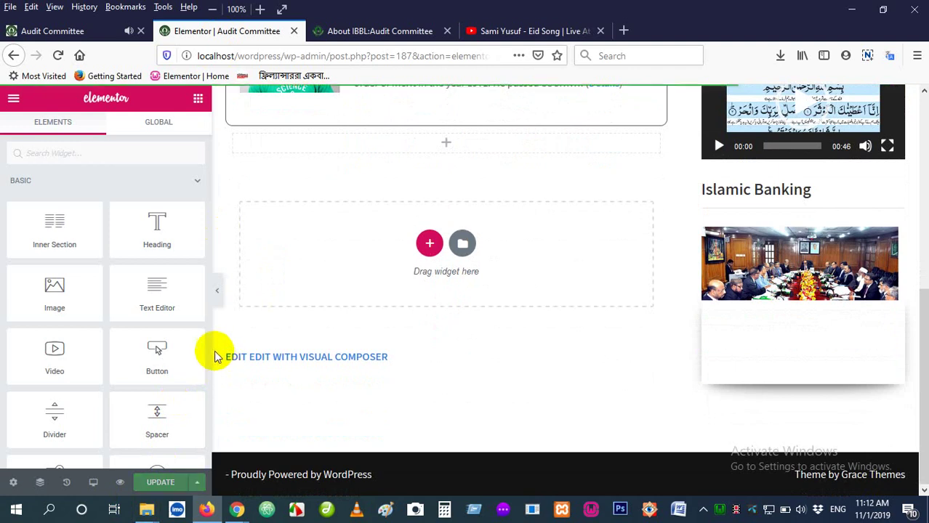
# Check the live Audit Committee page, then return to the Elementor editor.
pyautogui.click(80, 30)
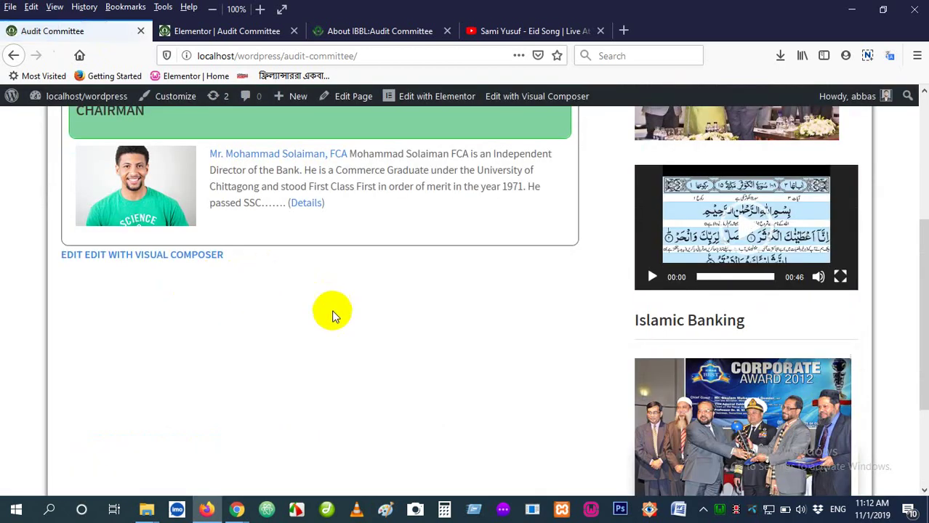
pyautogui.scroll(3, 328, 302)
pyautogui.click(248, 31)
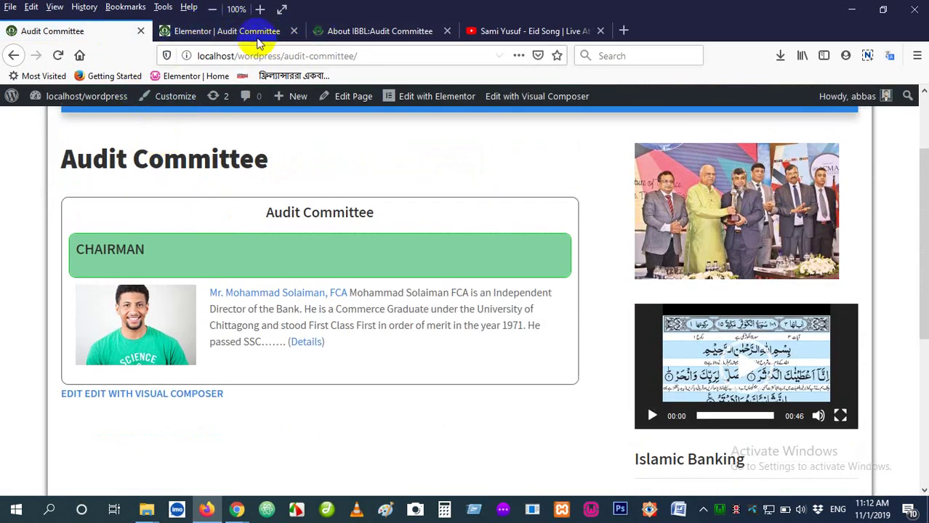
pyautogui.scroll(-1, 145, 338)
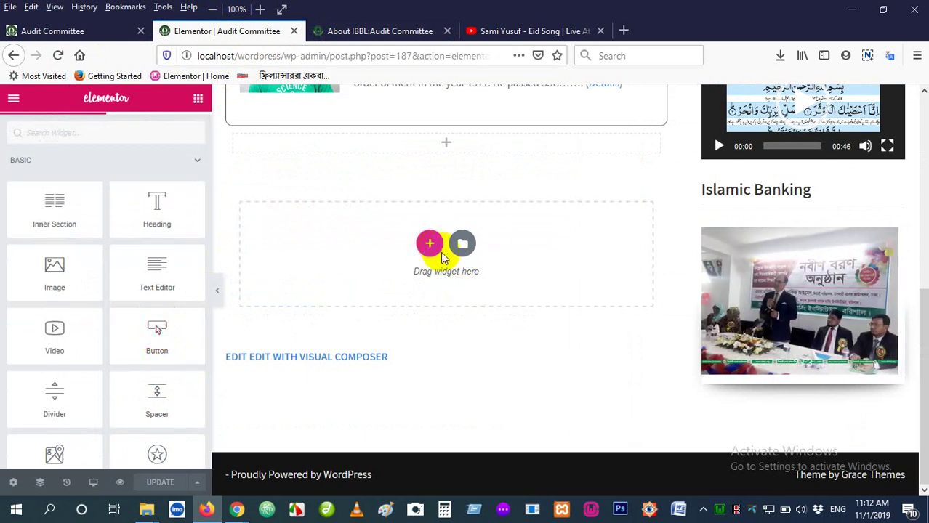
pyautogui.moveTo(446, 143)
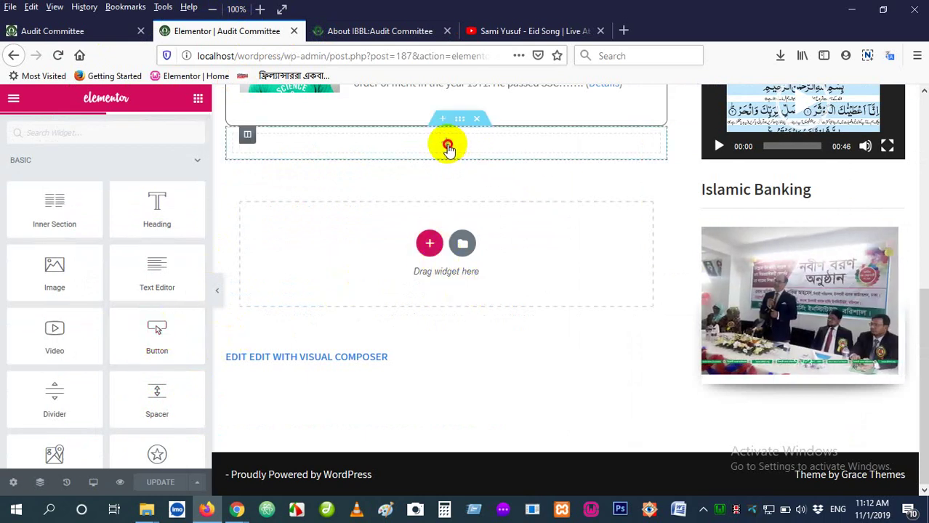
# Drop a Button widget under the chairman card and relabel it 'Youtube'.
pyautogui.moveTo(155, 338); pyautogui.dragTo(431, 141)
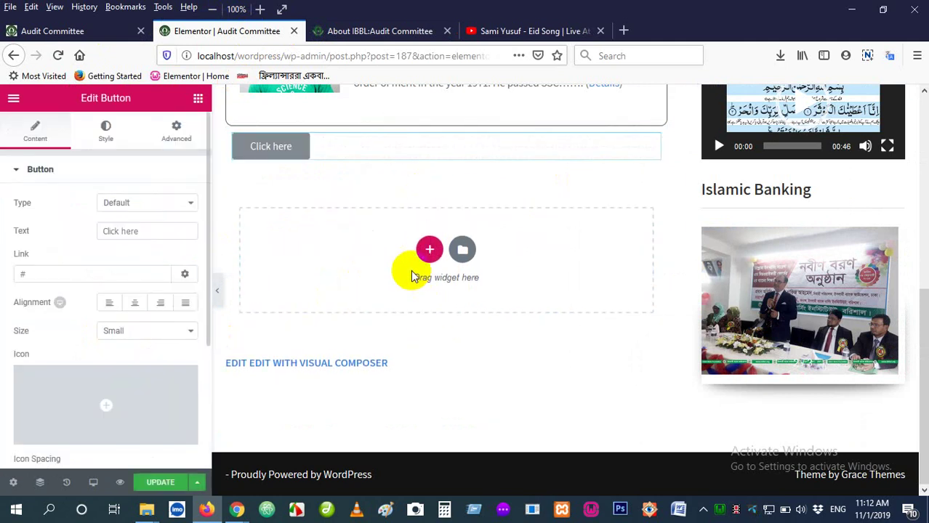
pyautogui.scroll(2, 411, 277)
pyautogui.click(267, 218)
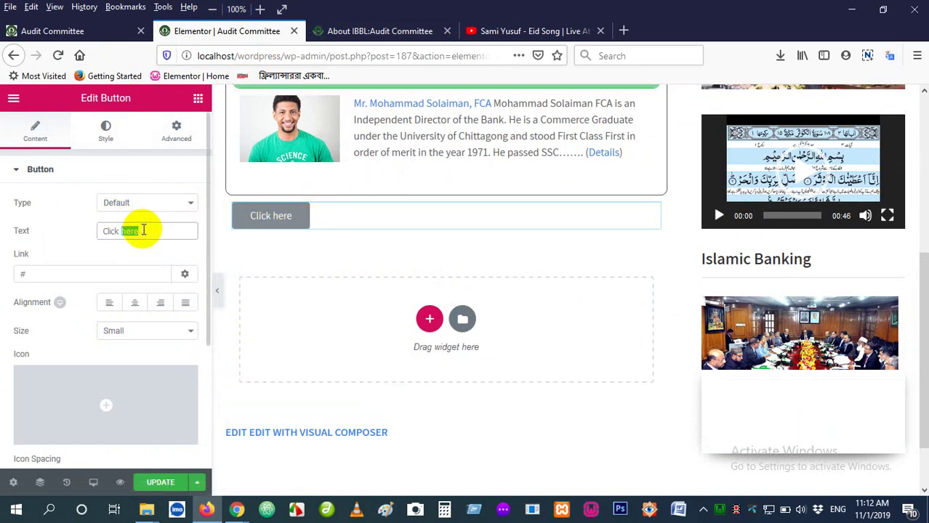
pyautogui.tripleClick(143, 230)
pyautogui.write('Youtube')
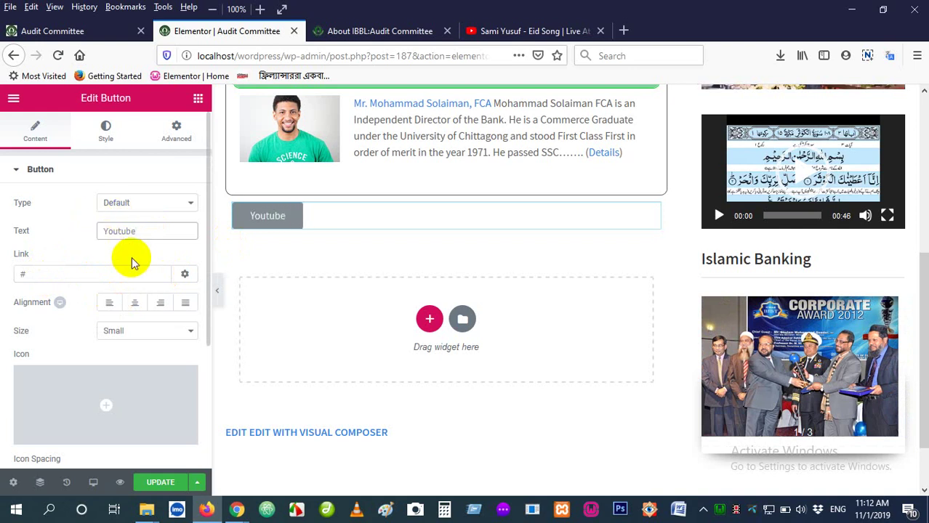
# Copy the Eid Song video's web address from the YouTube tab for the button link.
pyautogui.click(76, 274)
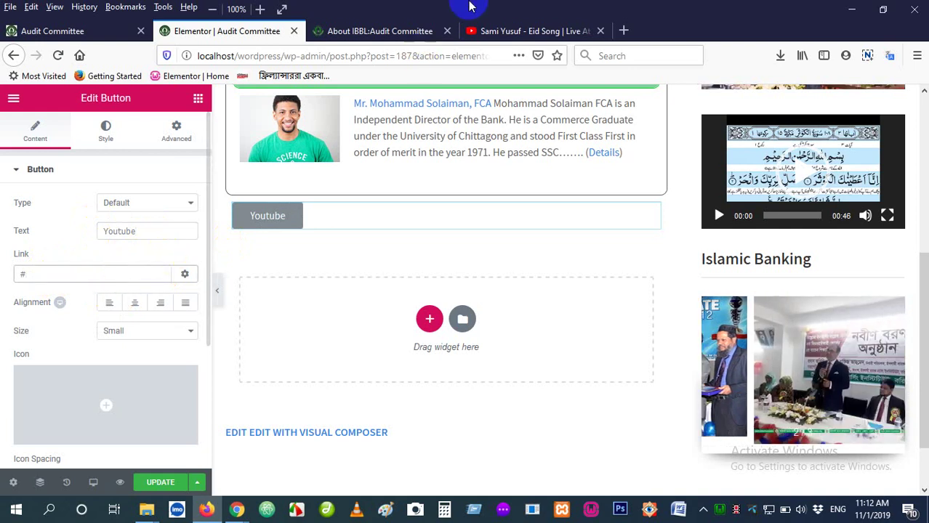
pyautogui.click(521, 33)
pyautogui.click(298, 56)
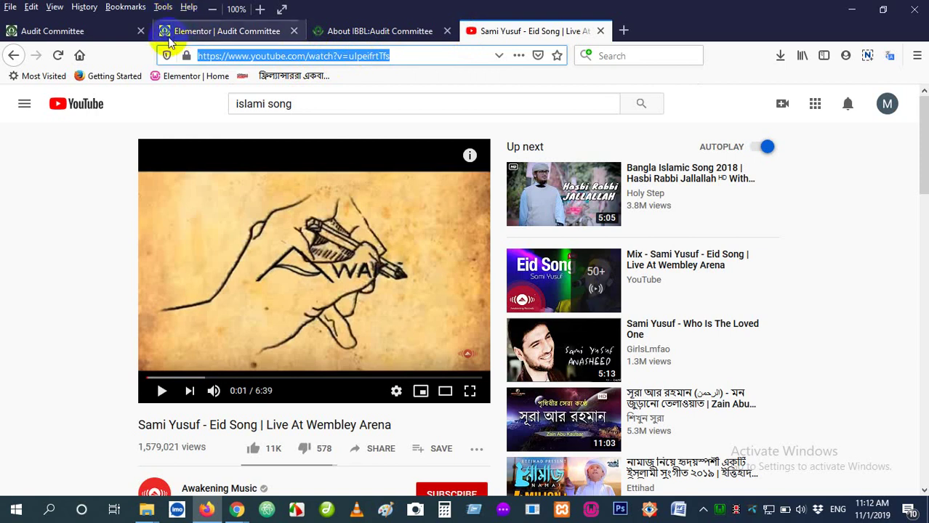
pyautogui.click(203, 33)
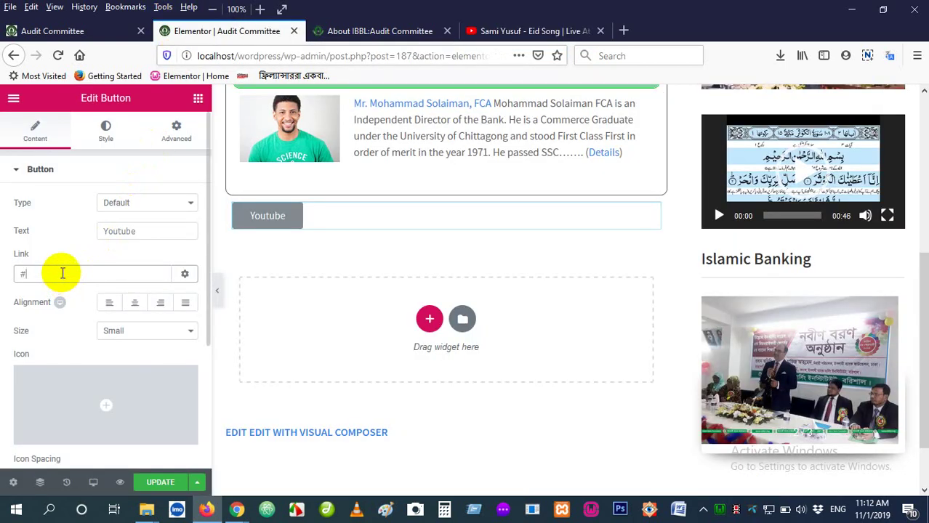
# Paste the video address as the Youtube button's link, update, and view the live page.
pyautogui.hotkey('ctrl', 'v')
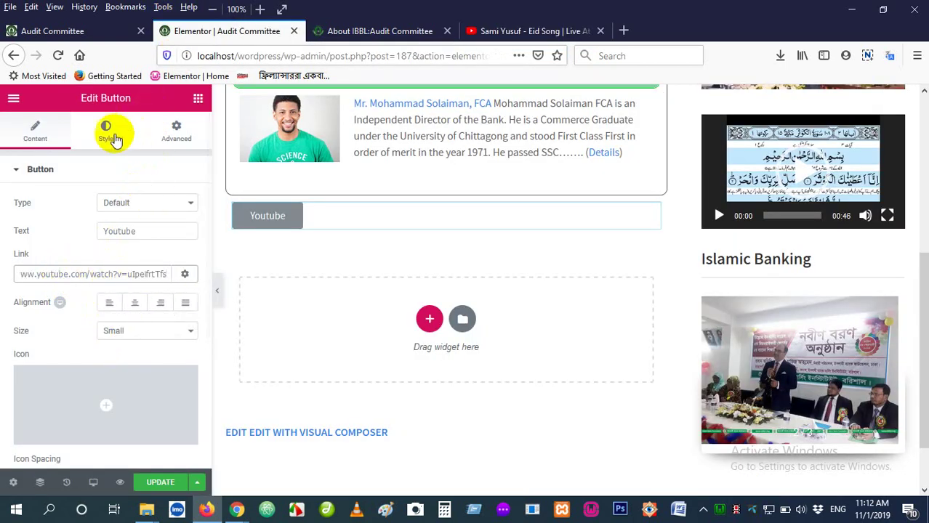
pyautogui.click(161, 483)
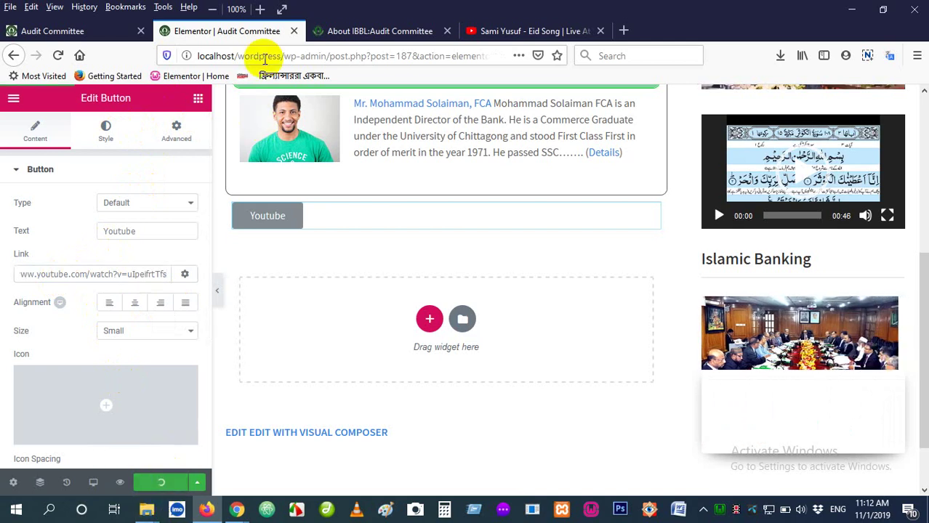
pyautogui.click(123, 30)
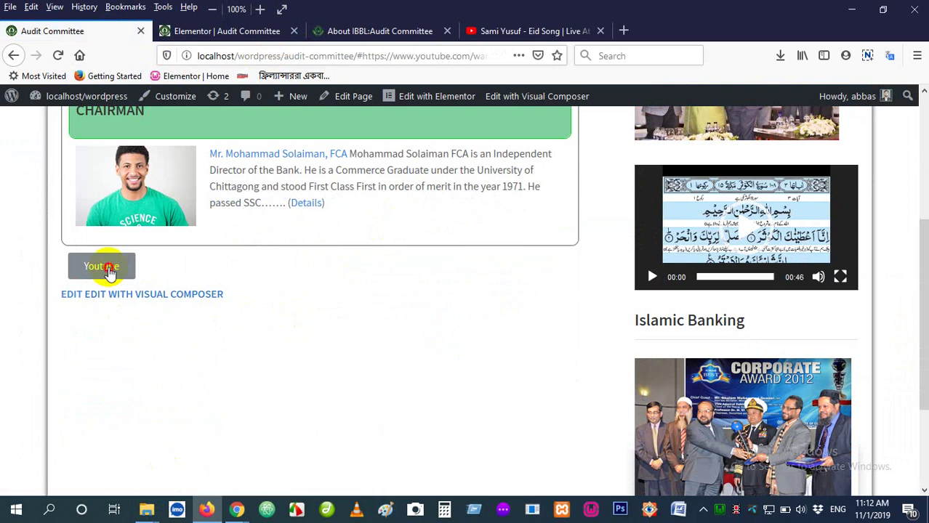
# Test the Youtube button on the live page, then go back to the editor.
pyautogui.click(107, 267)
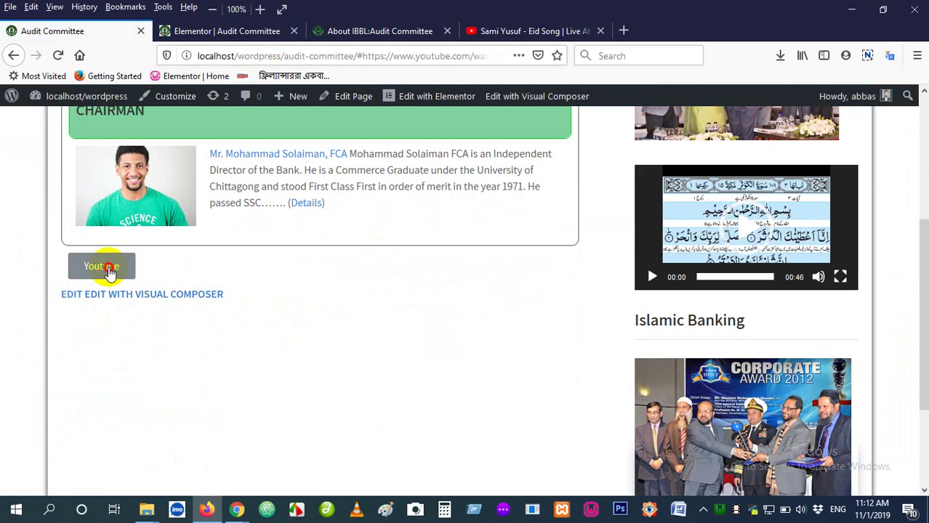
pyautogui.click(253, 31)
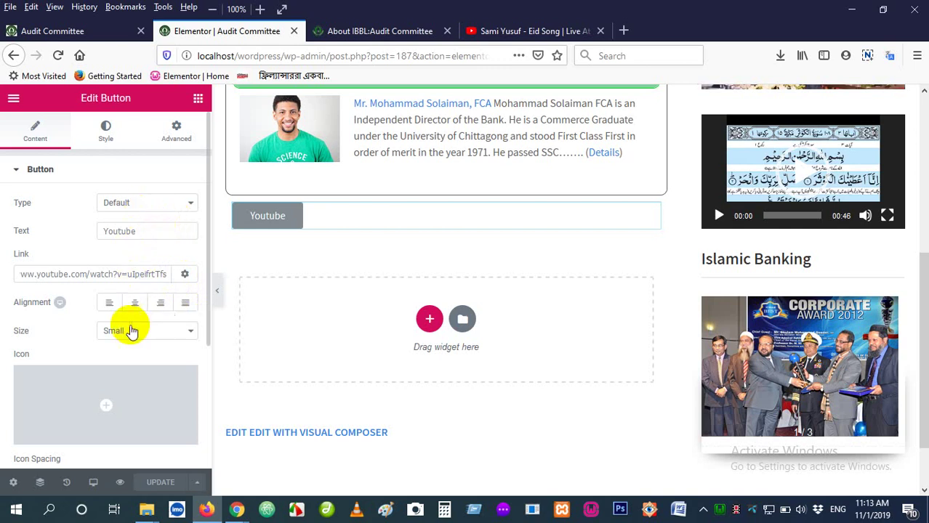
pyautogui.scroll(-1, 170, 343)
pyautogui.scroll(-1, 172, 346)
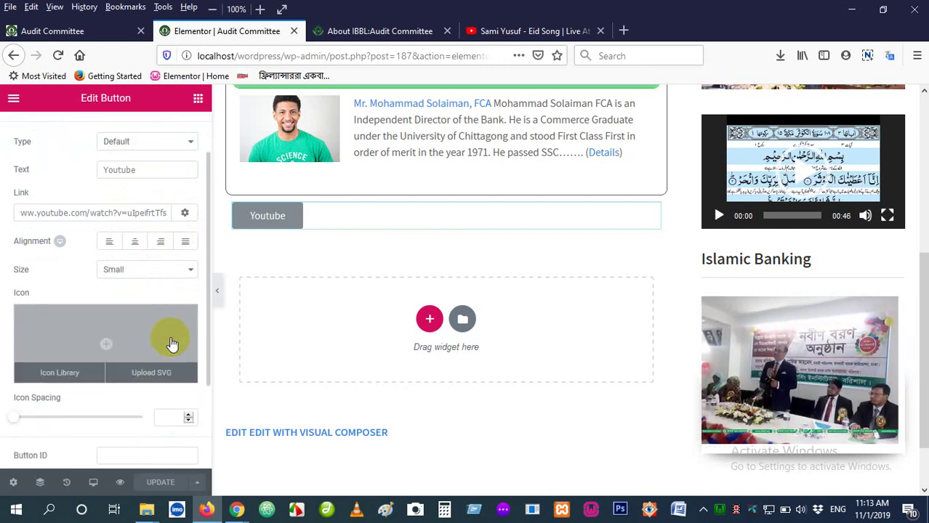
pyautogui.scroll(-1, 172, 344)
pyautogui.scroll(-1, 172, 341)
pyautogui.scroll(-1, 170, 342)
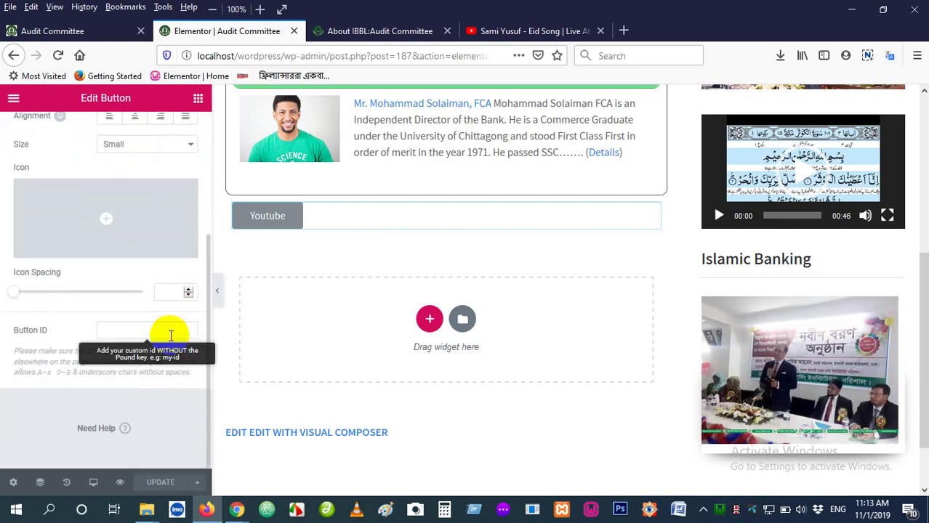
# Reselect the Youtube button widget to show its link settings.
pyautogui.click(143, 330)
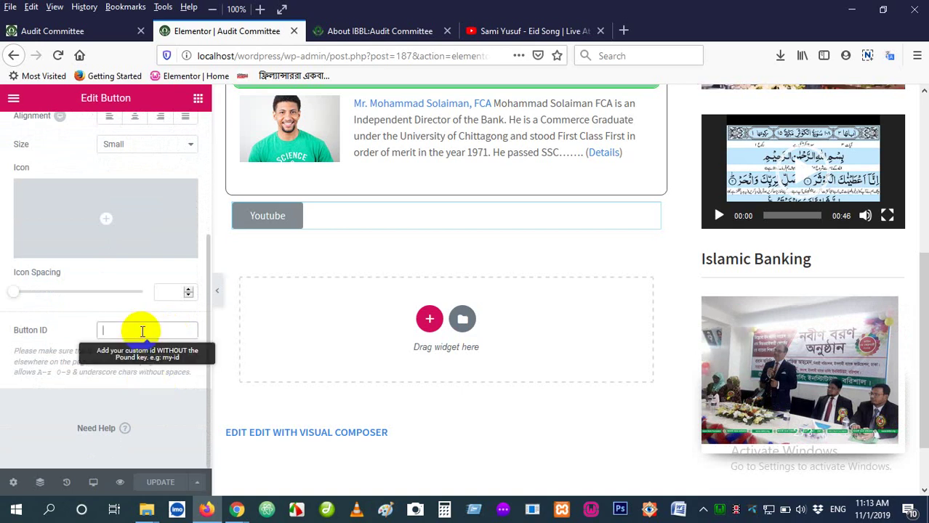
pyautogui.scroll(1, 149, 311)
pyautogui.scroll(1, 174, 307)
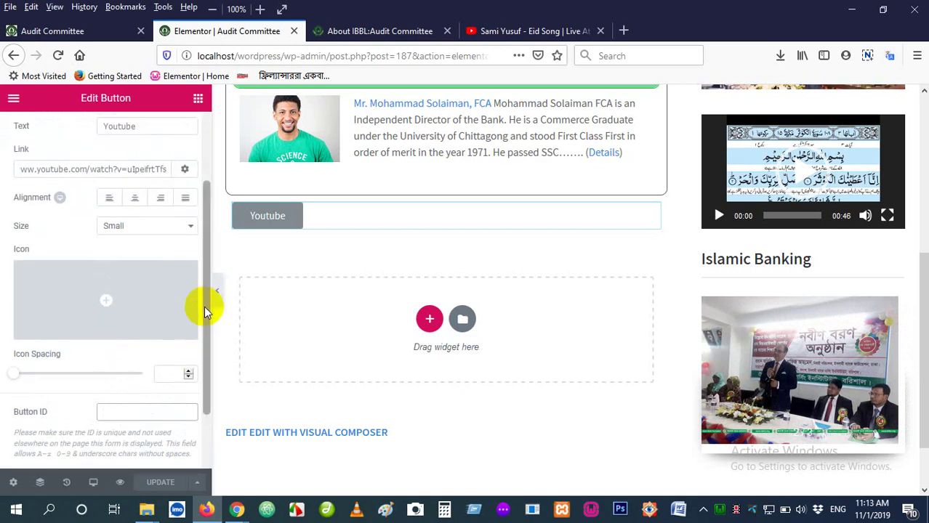
pyautogui.click(269, 216)
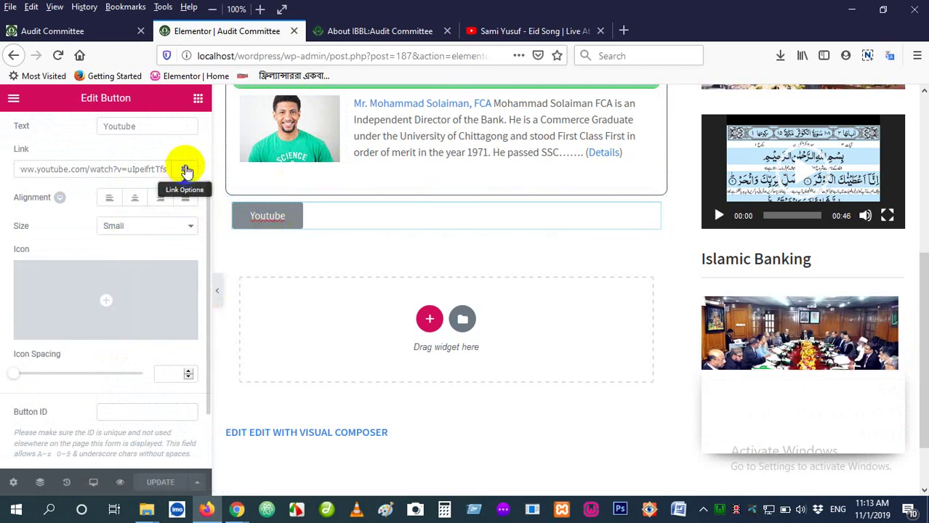
# Centre the Youtube button and make its link open in a new window with nofollow.
pyautogui.click(185, 169)
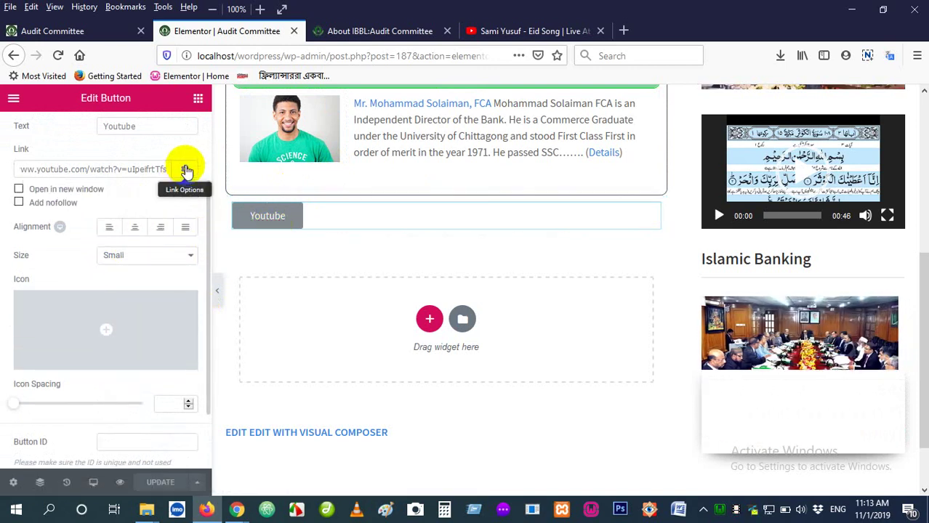
pyautogui.click(139, 231)
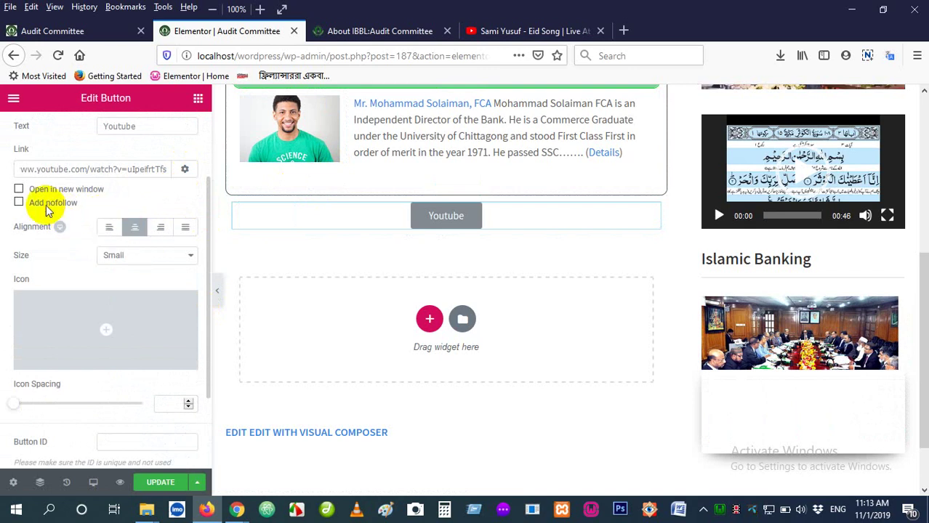
pyautogui.click(19, 205)
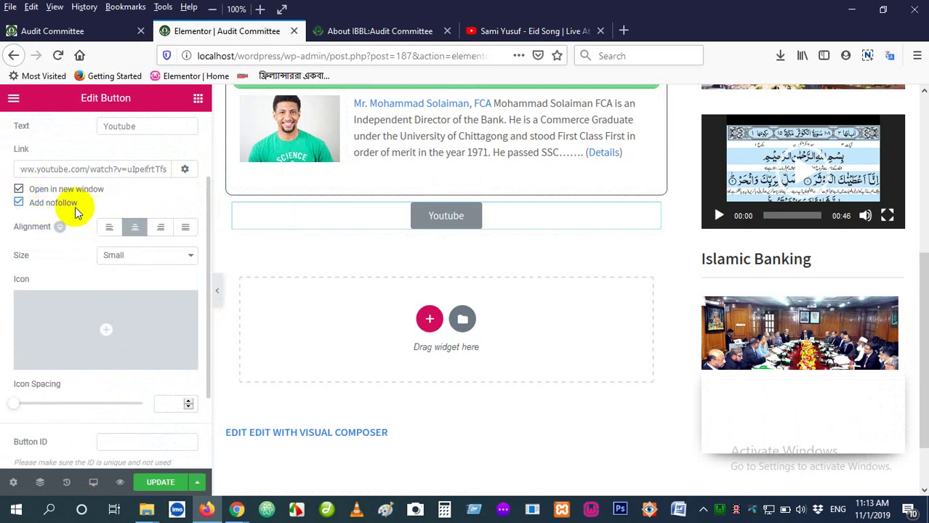
pyautogui.scroll(1, 162, 227)
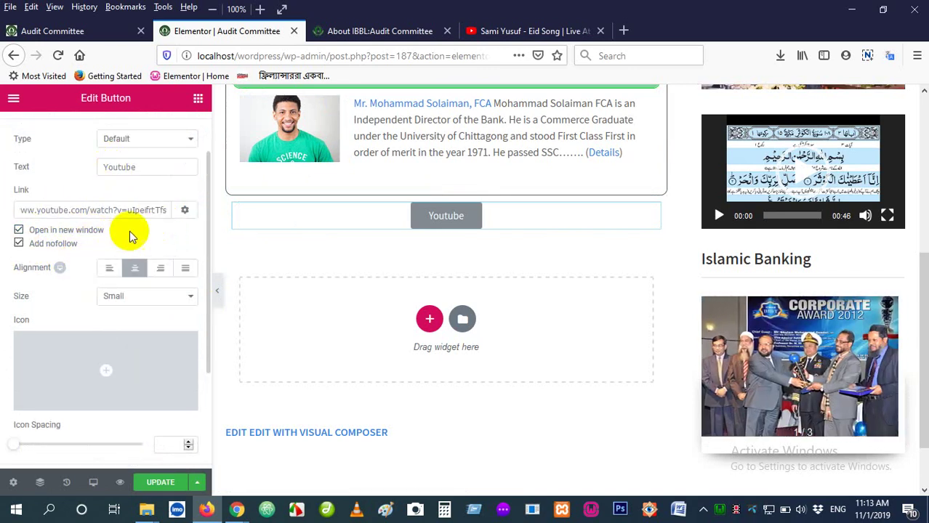
pyautogui.scroll(-3, 160, 291)
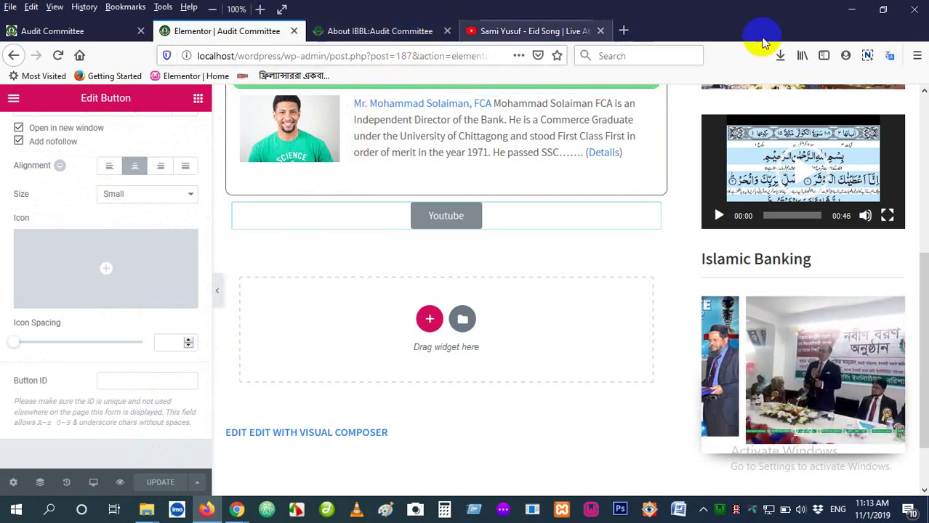
pyautogui.click(58, 31)
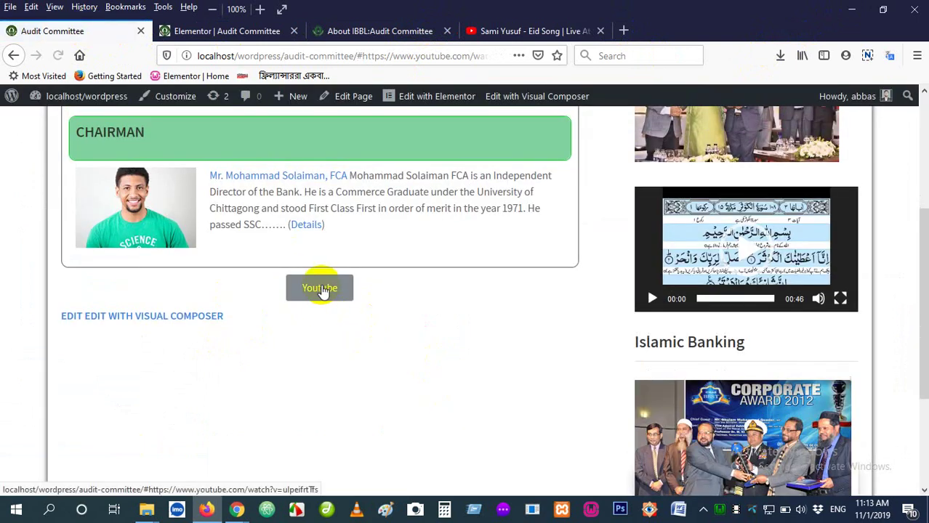
pyautogui.click(324, 290)
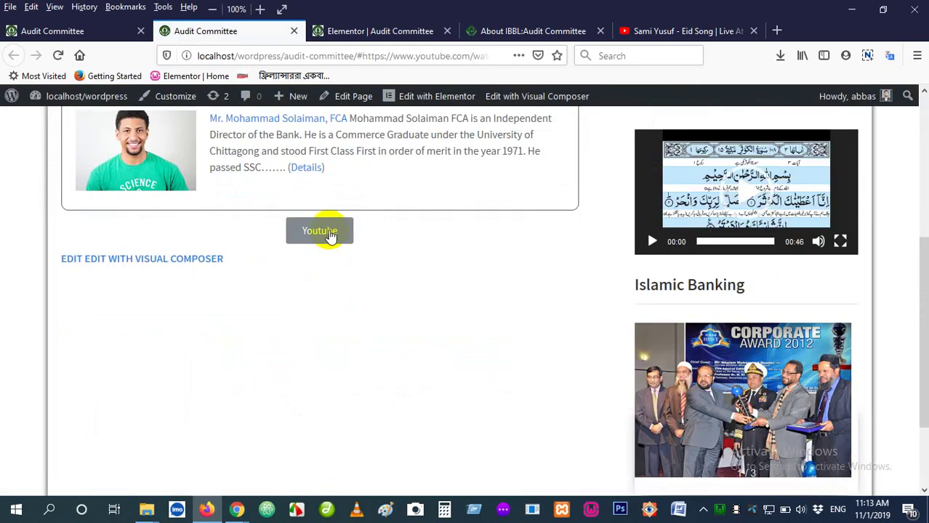
pyautogui.click(327, 230)
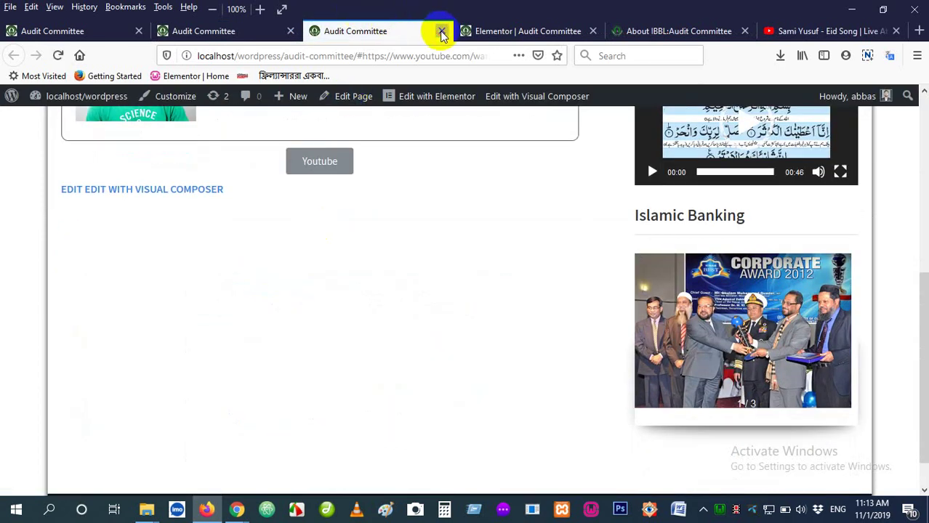
pyautogui.click(442, 33)
pyautogui.click(291, 31)
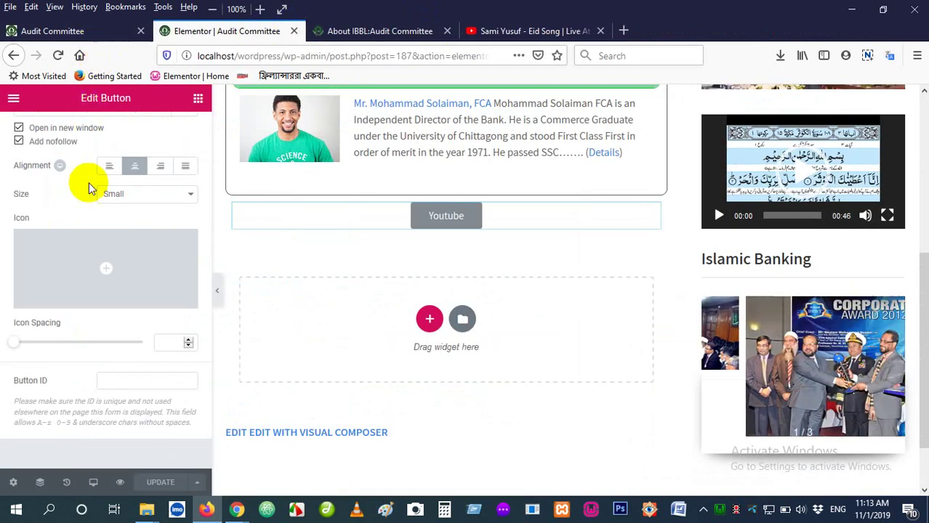
# Untick 'Open in new window' on the link and delete the Youtube button.
pyautogui.scroll(1, 100, 239)
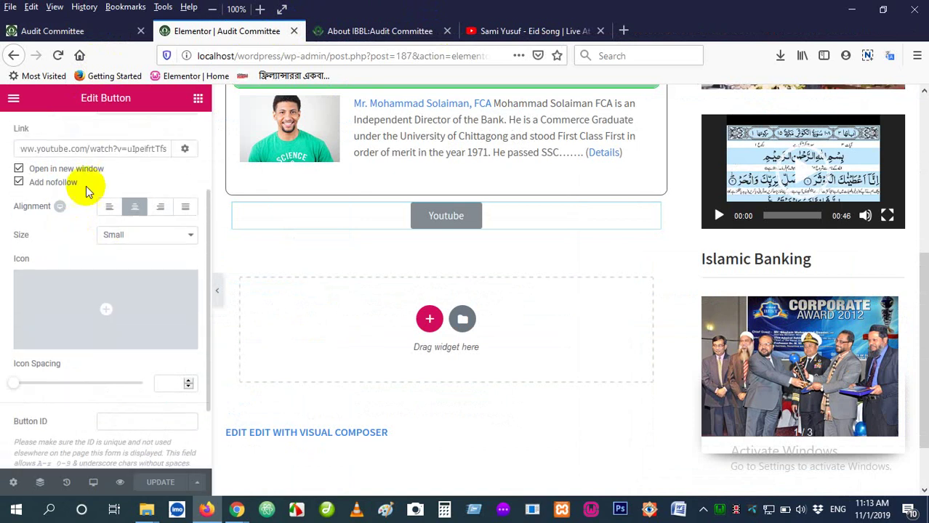
pyautogui.click(18, 167)
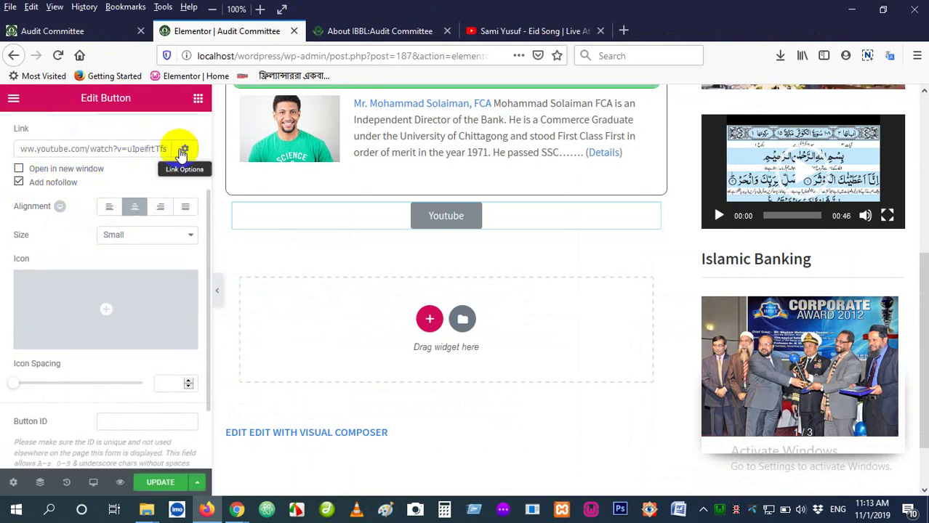
pyautogui.scroll(-1, 195, 211)
pyautogui.scroll(2, 146, 206)
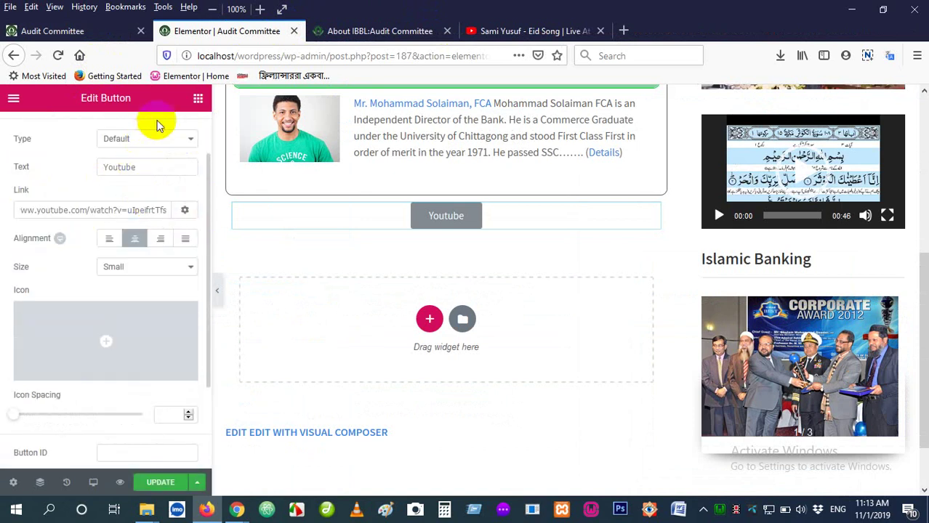
pyautogui.moveTo(445, 216)
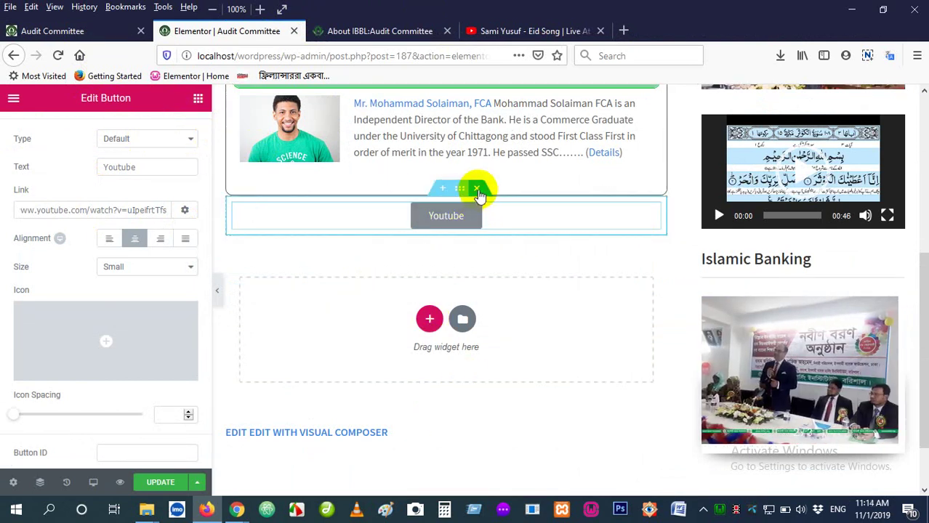
pyautogui.click(477, 190)
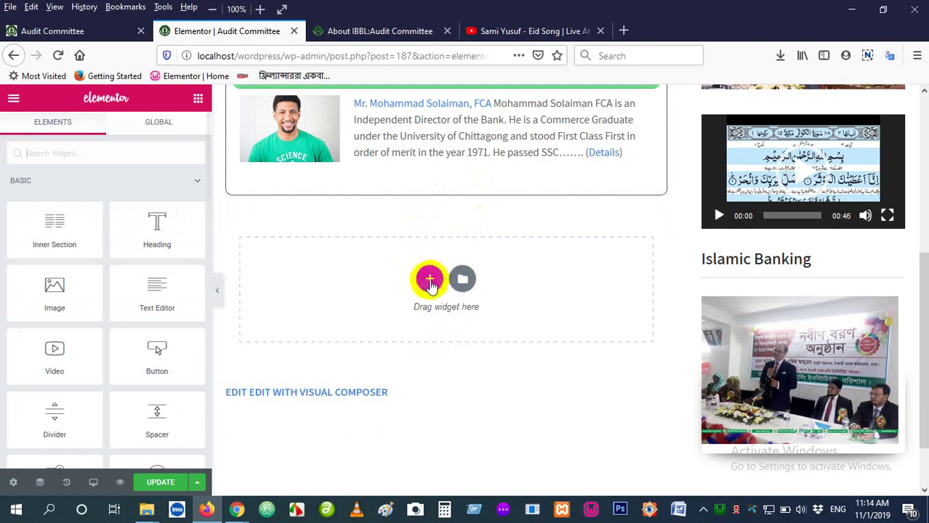
# Add an empty single-column section below the chairman card.
pyautogui.click(429, 280)
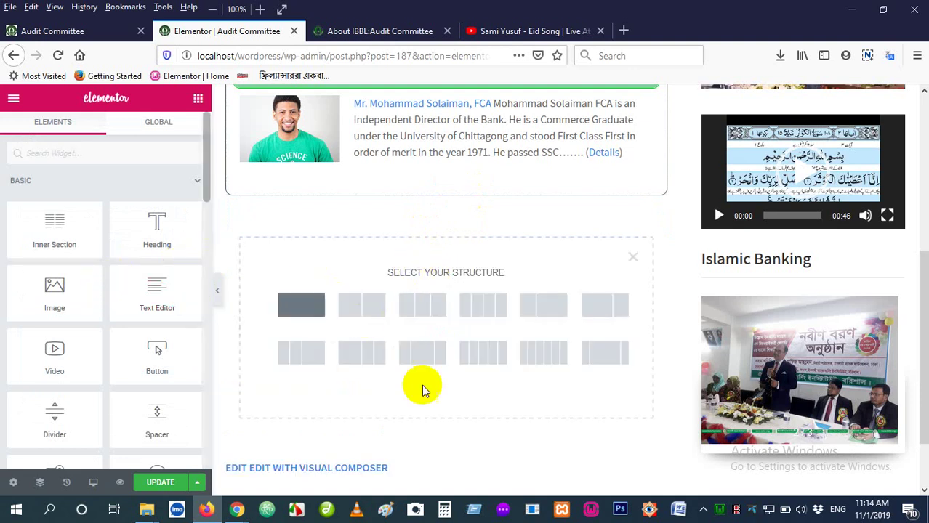
pyautogui.click(319, 311)
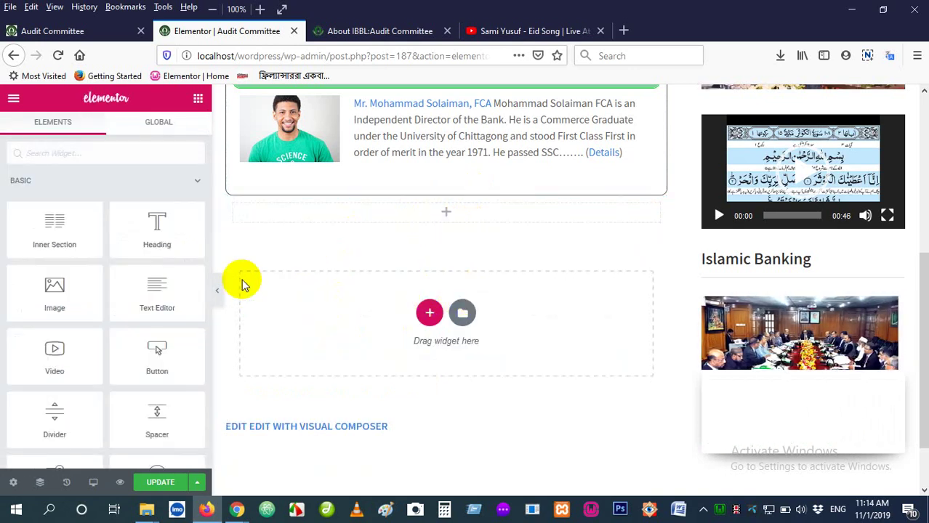
pyautogui.scroll(-1, 138, 389)
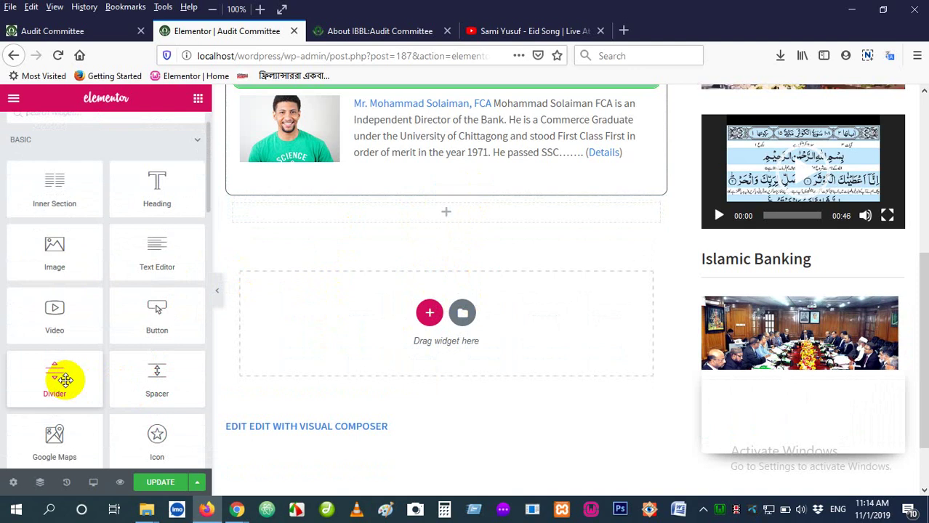
# From the live page, go through Islami Banking to the IBBL at a glance page.
pyautogui.click(102, 31)
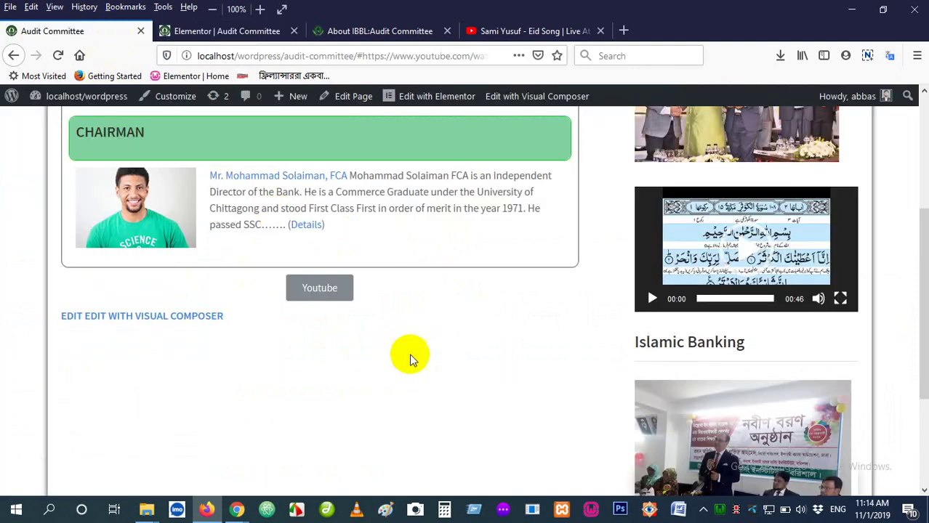
pyautogui.scroll(5, 410, 341)
pyautogui.click(102, 200)
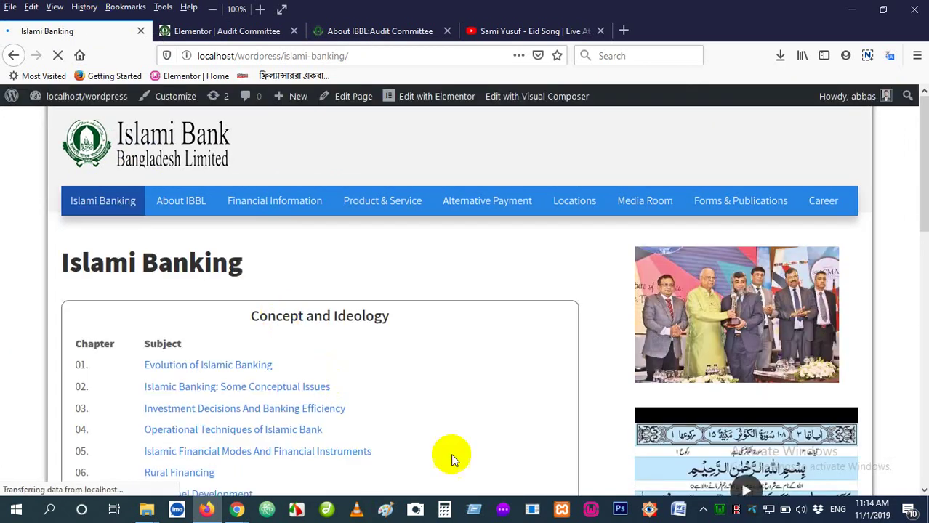
pyautogui.scroll(-3, 451, 436)
pyautogui.scroll(4, 449, 428)
pyautogui.moveTo(181, 200)
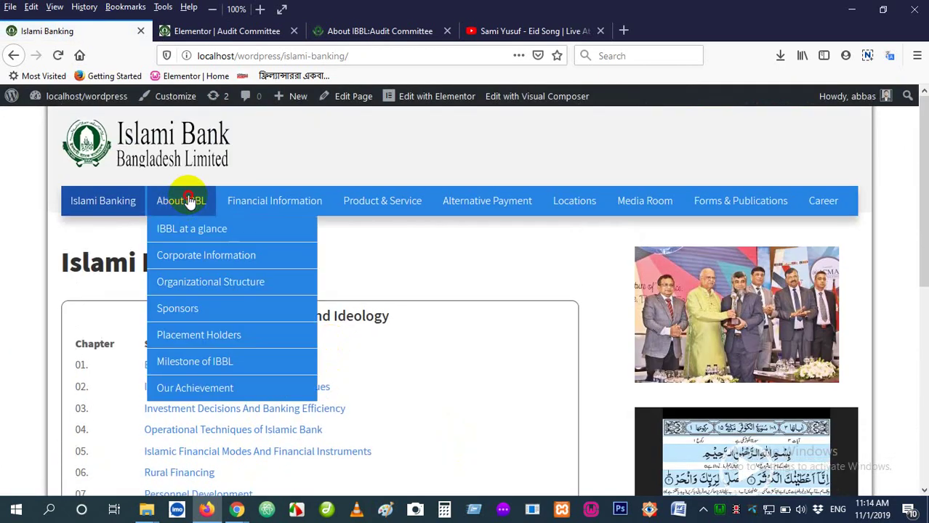
pyautogui.click(192, 229)
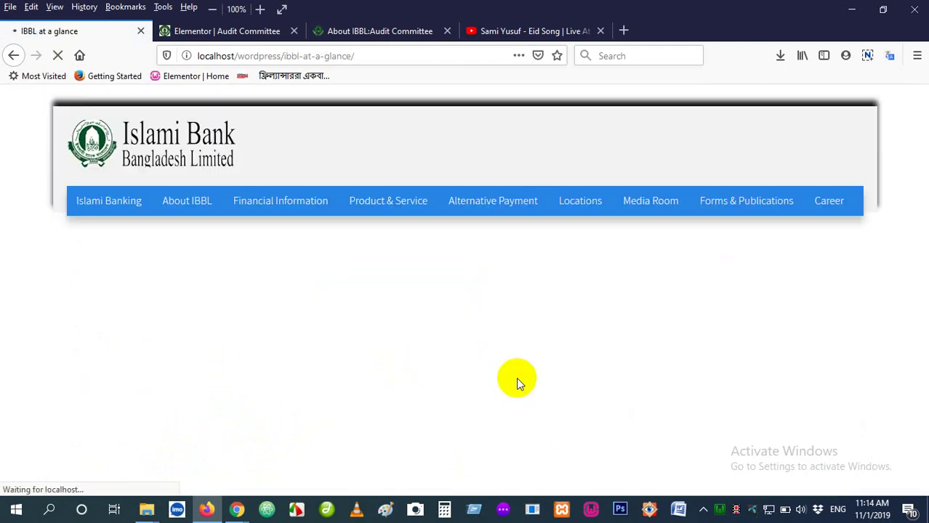
# Scroll through the IBBL at a glance page's dividers, then return to the Elementor editor.
pyautogui.scroll(-3, 519, 378)
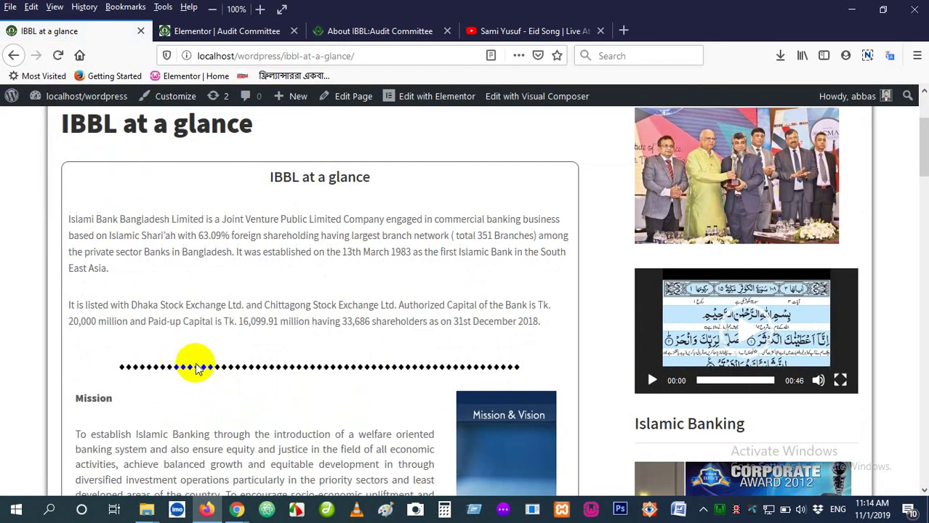
pyautogui.scroll(-4, 410, 349)
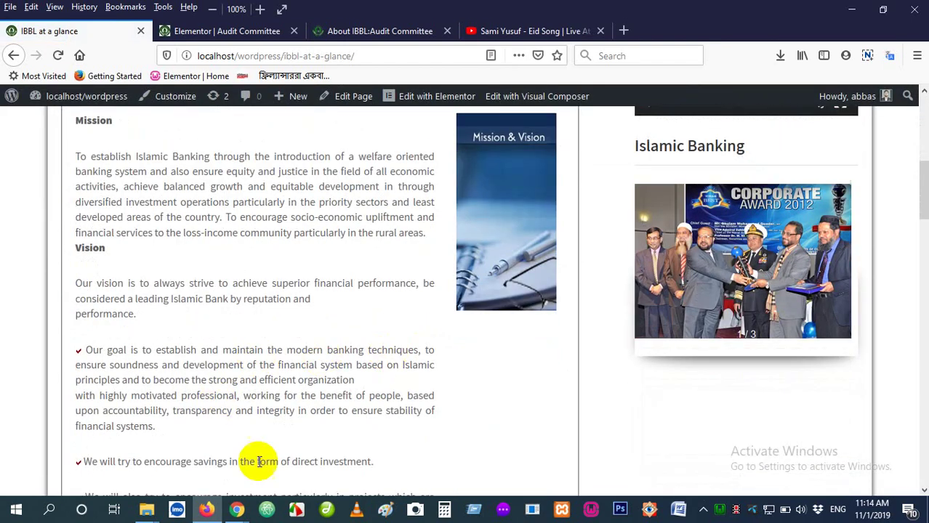
pyautogui.scroll(-3, 263, 443)
pyautogui.scroll(-3, 280, 338)
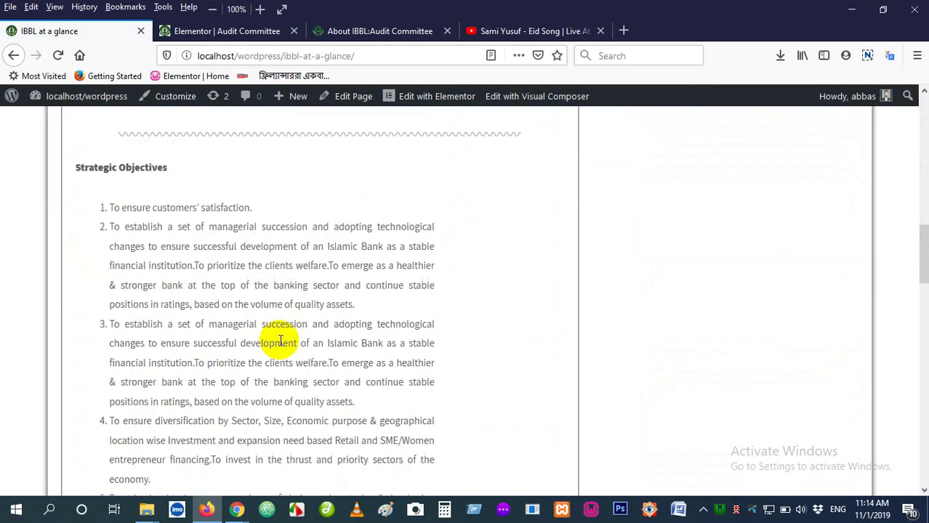
pyautogui.scroll(-3, 278, 339)
pyautogui.scroll(-4, 276, 338)
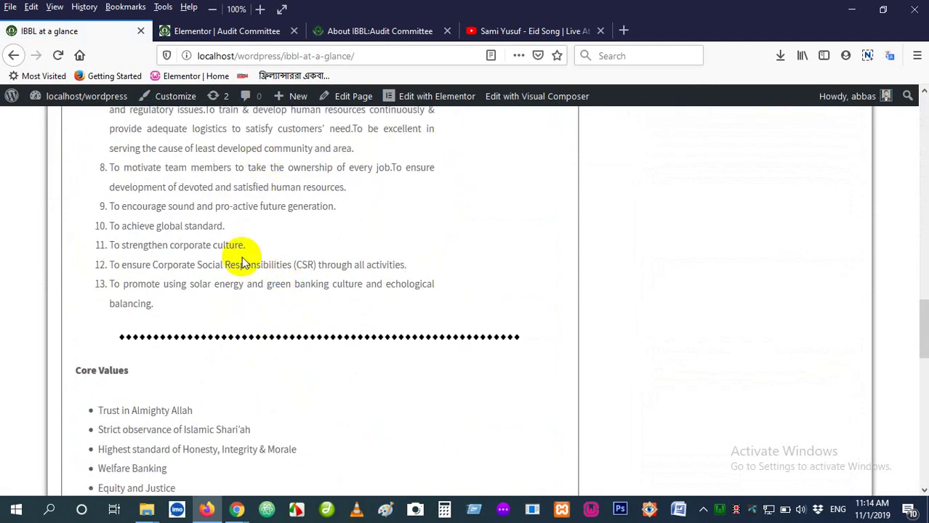
pyautogui.click(212, 29)
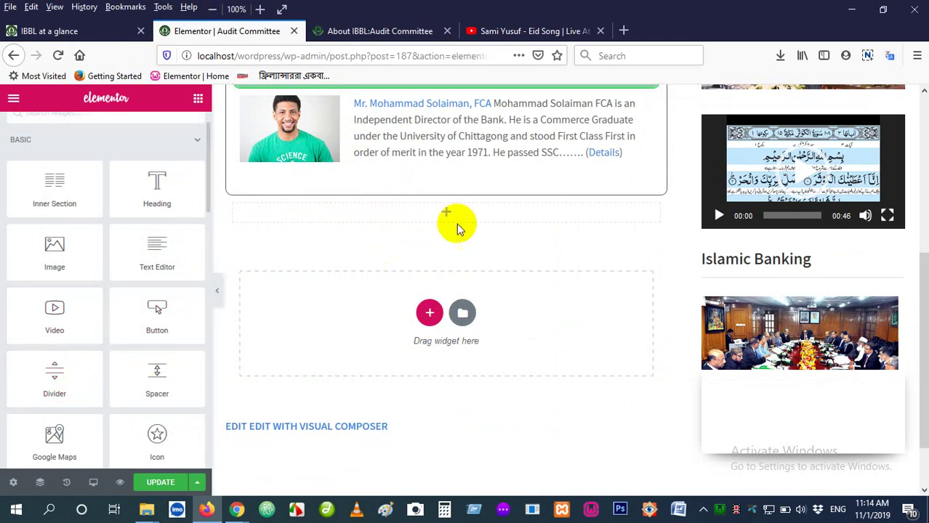
# Drag a Divider widget beneath the chairman's photo, keeping the photo row in place.
pyautogui.scroll(2, 383, 186)
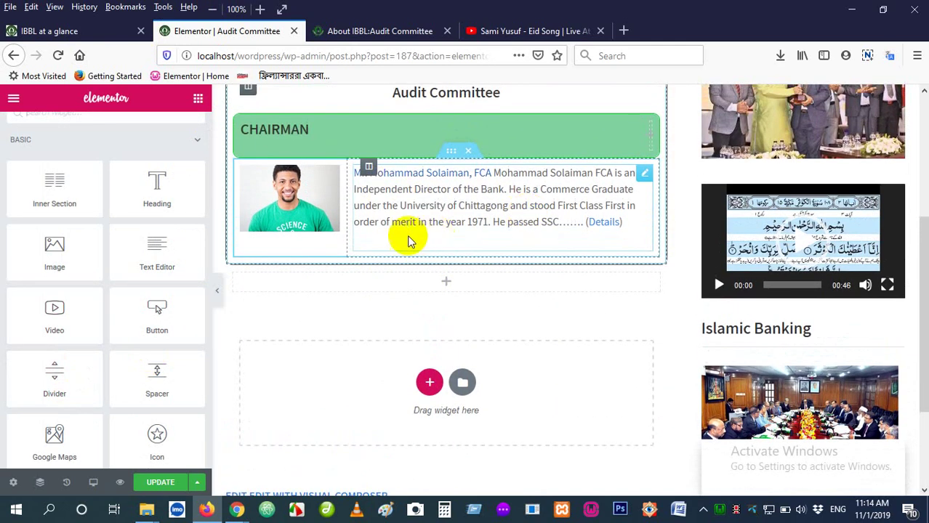
pyautogui.moveTo(40, 381)
pyautogui.mouseDown()
pyautogui.moveTo(385, 256)
pyautogui.moveTo(351, 259)
pyautogui.moveTo(433, 249)
pyautogui.moveTo(271, 231)
pyautogui.mouseUp()
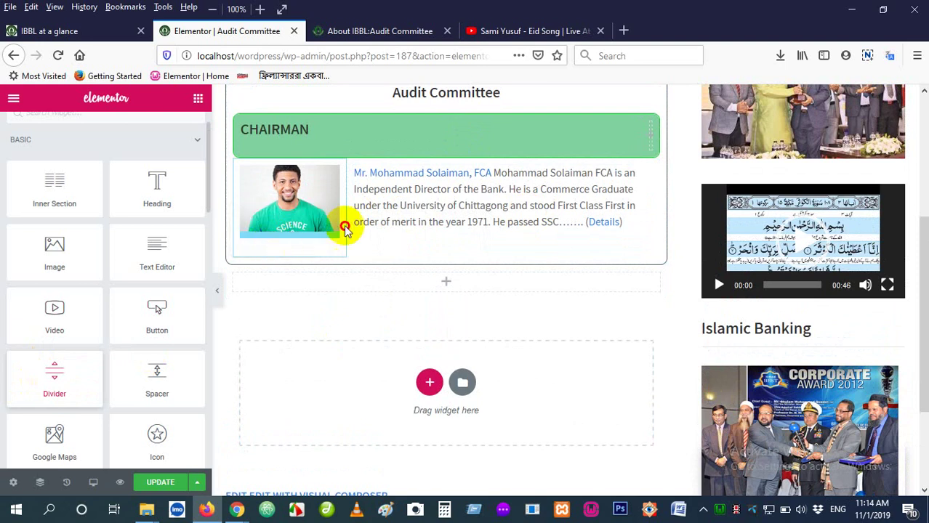
pyautogui.moveTo(269, 231); pyautogui.dragTo(346, 225)
pyautogui.moveTo(409, 218)
pyautogui.mouseDown()
pyautogui.moveTo(403, 149)
pyautogui.moveTo(399, 156)
pyautogui.mouseUp()
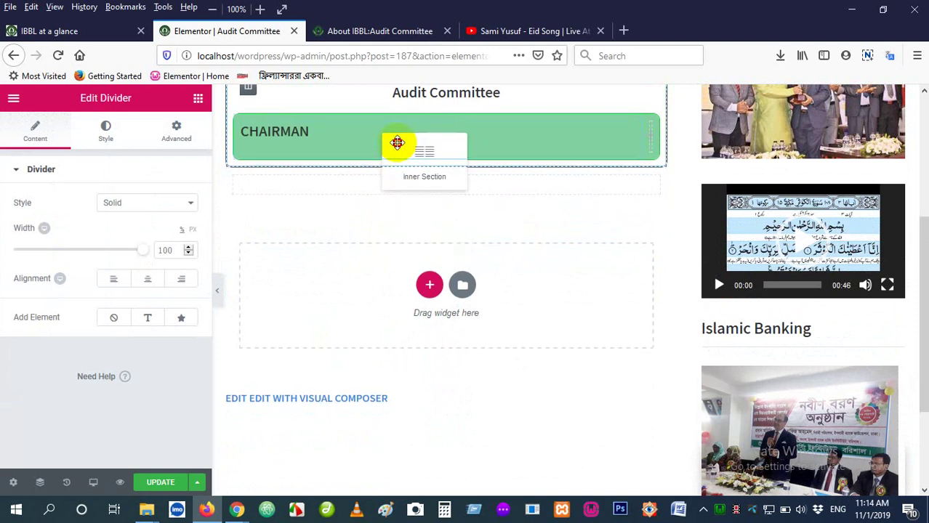
pyautogui.moveTo(399, 155); pyautogui.dragTo(394, 129)
pyautogui.scroll(5, 398, 240)
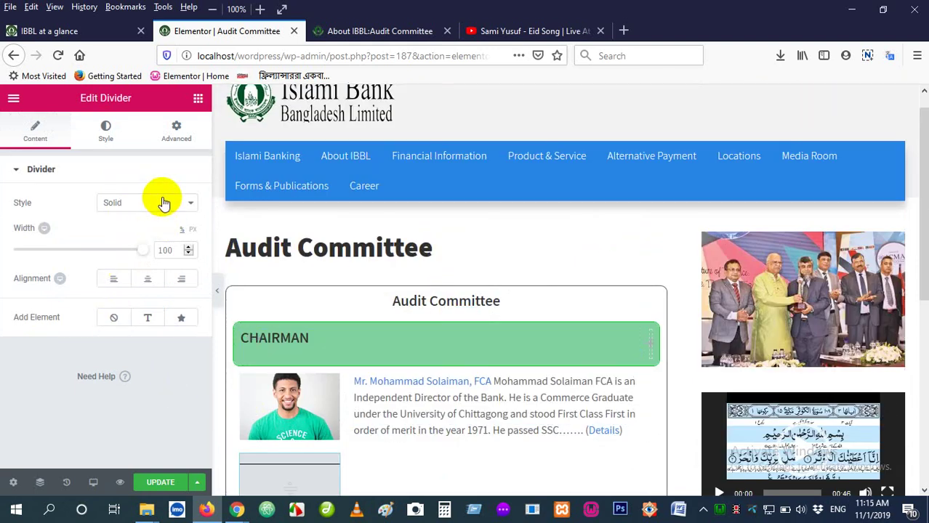
# Switch the divider's style to the Leaves pattern and set its width to 100.
pyautogui.click(164, 203)
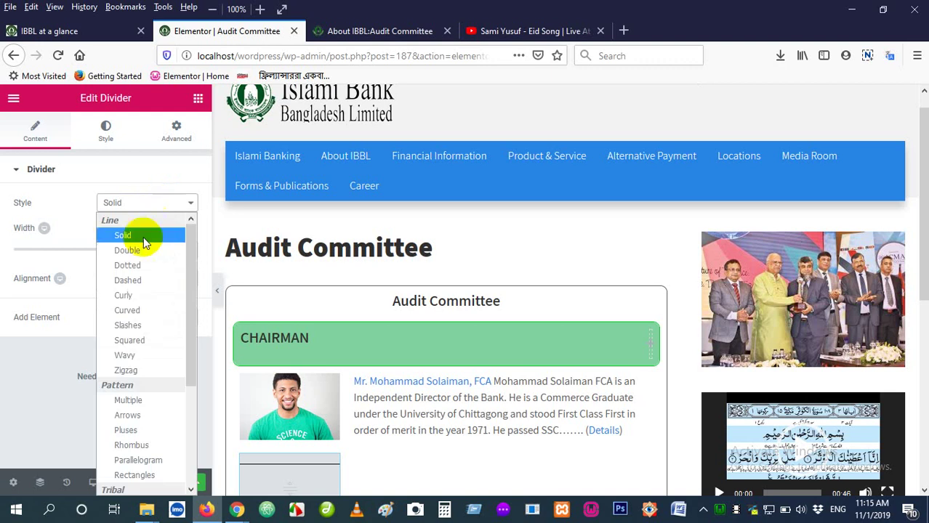
pyautogui.click(142, 356)
pyautogui.scroll(-5, 336, 375)
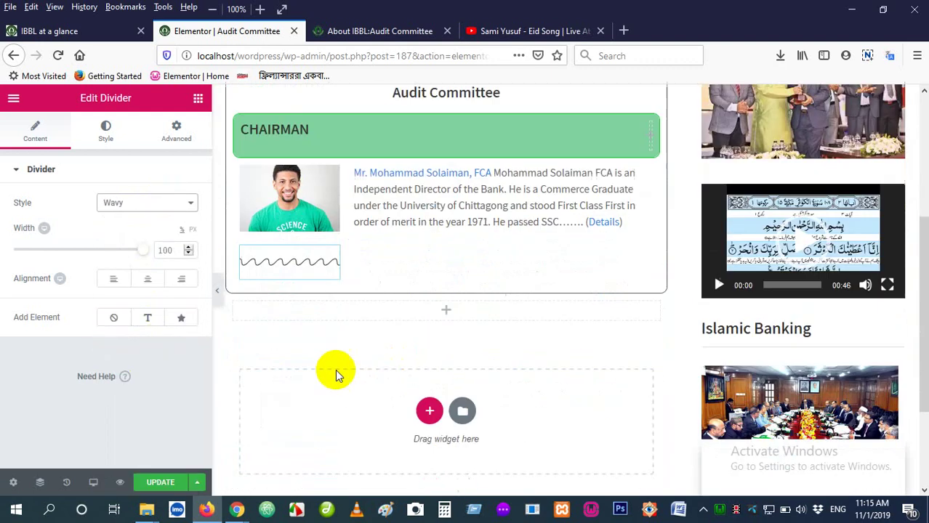
pyautogui.click(135, 202)
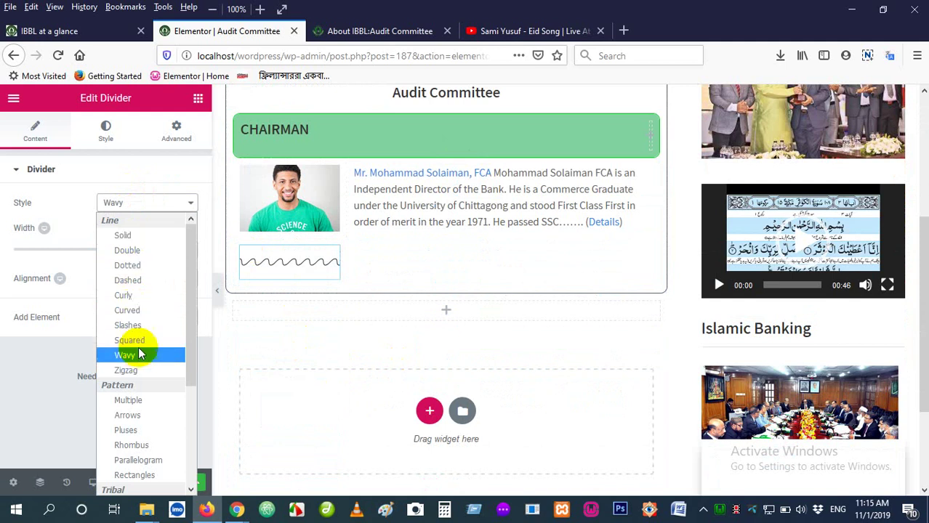
pyautogui.click(145, 295)
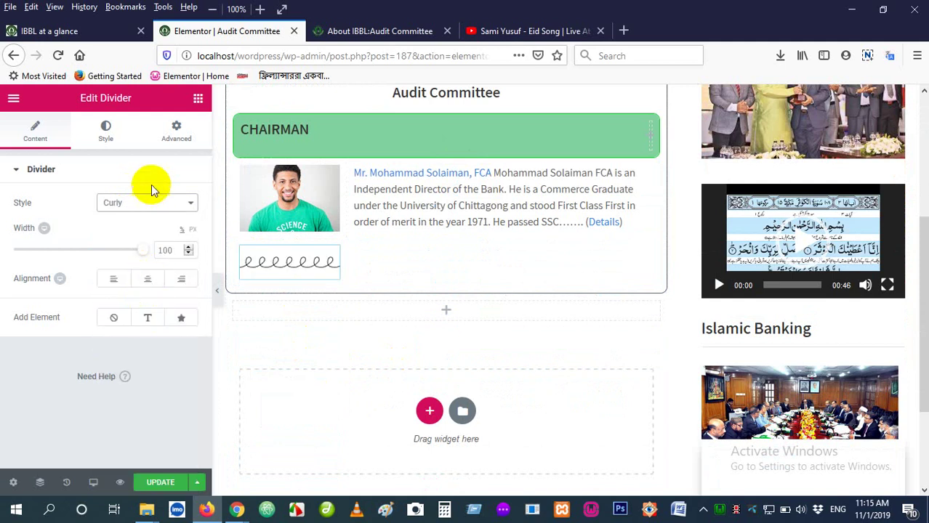
pyautogui.click(152, 203)
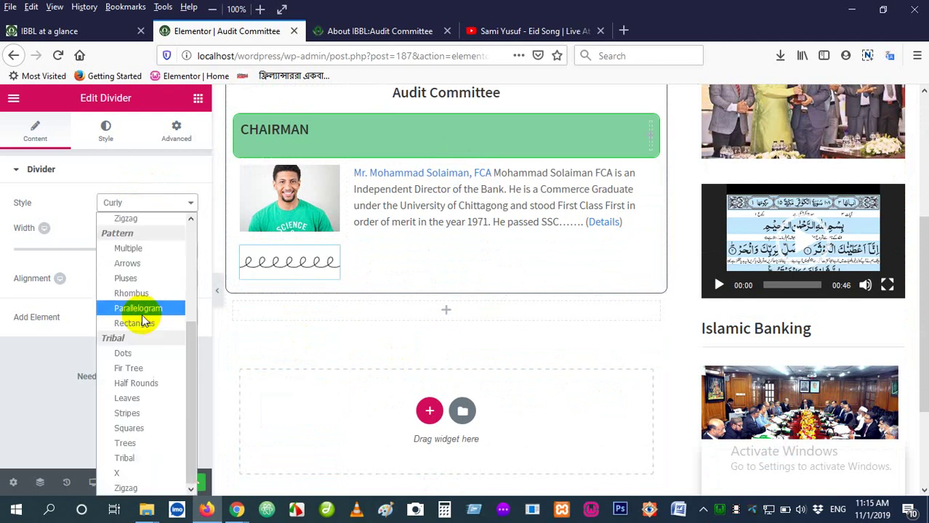
pyautogui.click(131, 398)
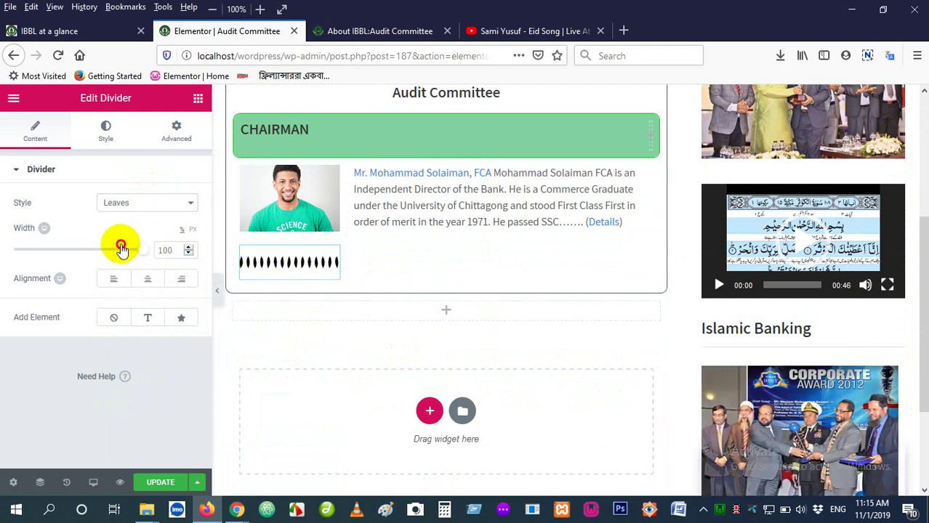
pyautogui.moveTo(108, 240); pyautogui.dragTo(180, 239)
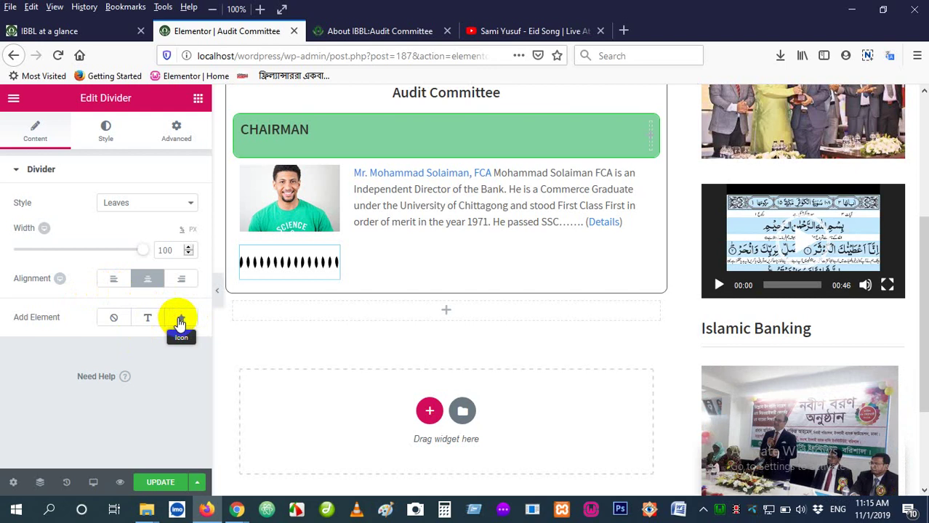
# Set the divider's middle element to the text 'Twoinsoft' and update the page.
pyautogui.click(181, 320)
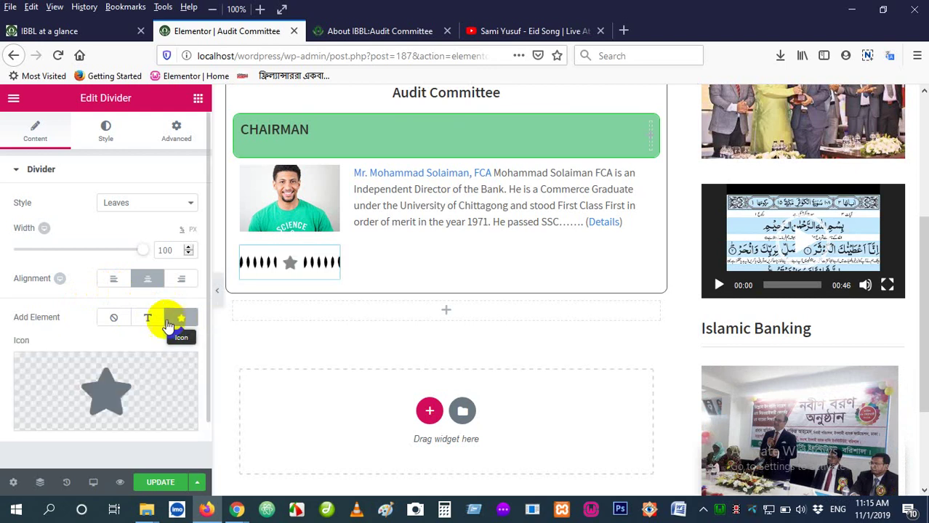
pyautogui.click(149, 322)
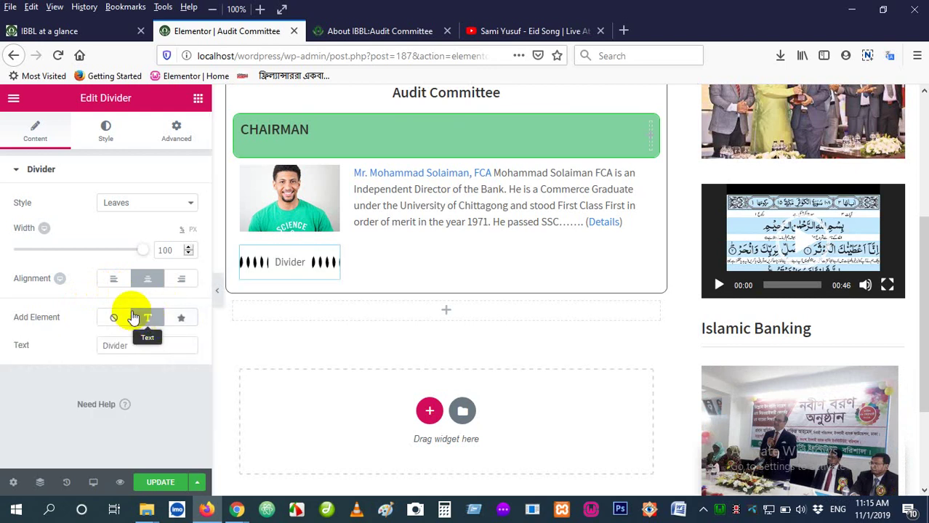
pyautogui.click(117, 319)
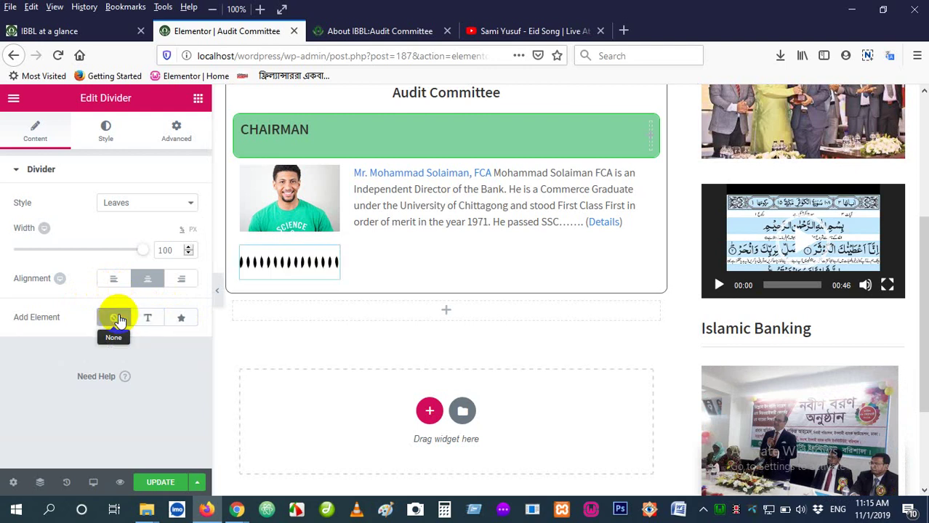
pyautogui.click(148, 318)
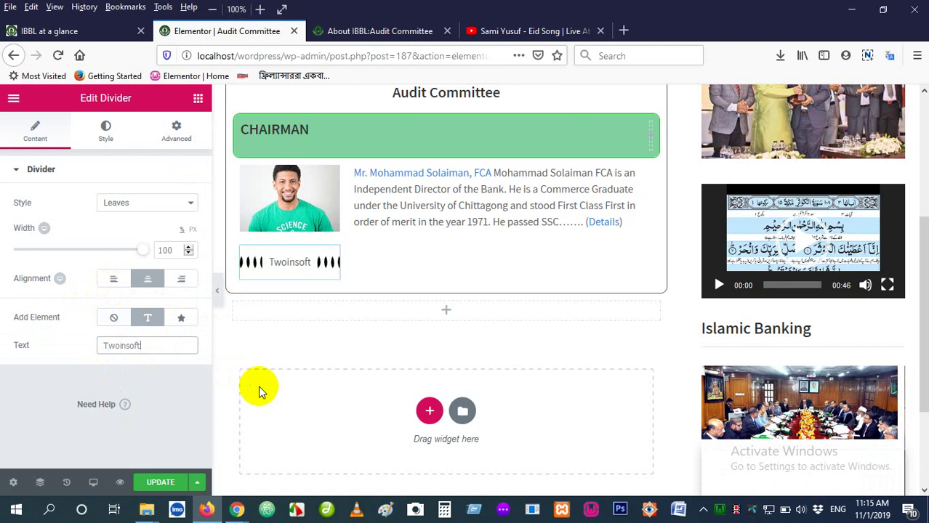
pyautogui.moveTo(290, 262)
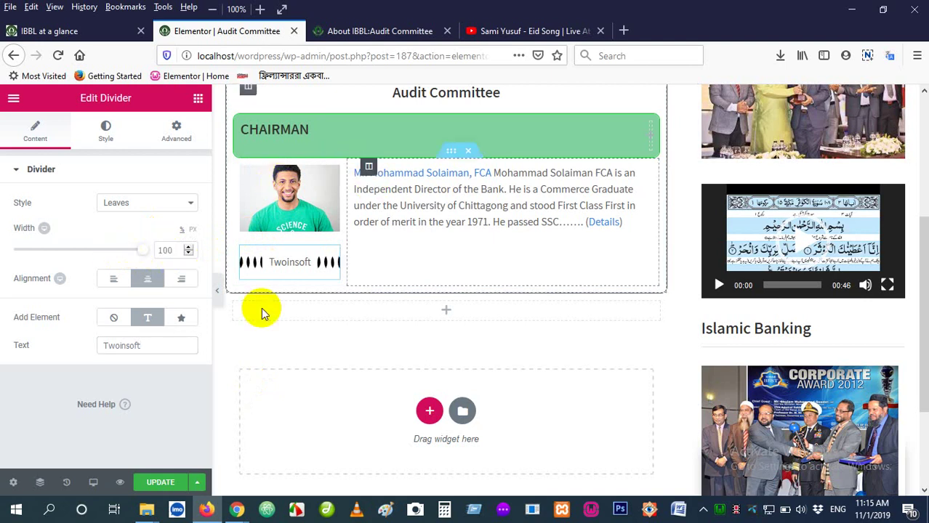
pyautogui.click(156, 483)
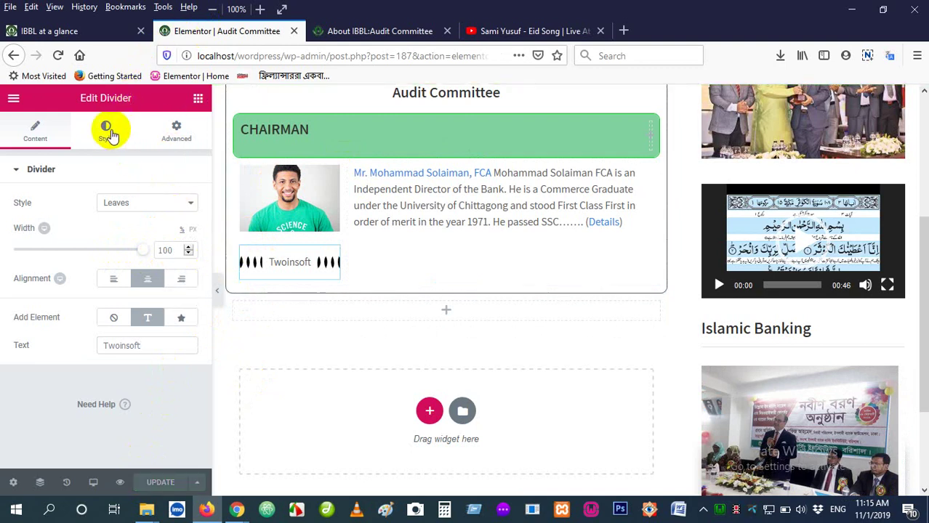
# Set the Leaves divider pattern's size to 8.5 and gap to 2.
pyautogui.click(102, 136)
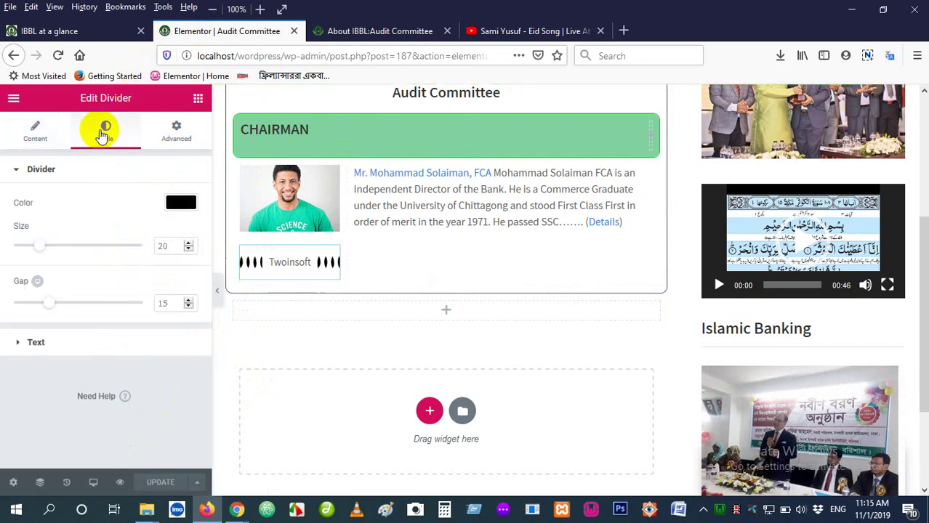
pyautogui.moveTo(62, 251)
pyautogui.mouseDown()
pyautogui.moveTo(111, 251)
pyautogui.moveTo(19, 247)
pyautogui.moveTo(27, 250)
pyautogui.mouseUp()
pyautogui.moveTo(46, 305)
pyautogui.mouseDown()
pyautogui.moveTo(37, 305)
pyautogui.moveTo(75, 311)
pyautogui.moveTo(13, 295)
pyautogui.mouseUp()
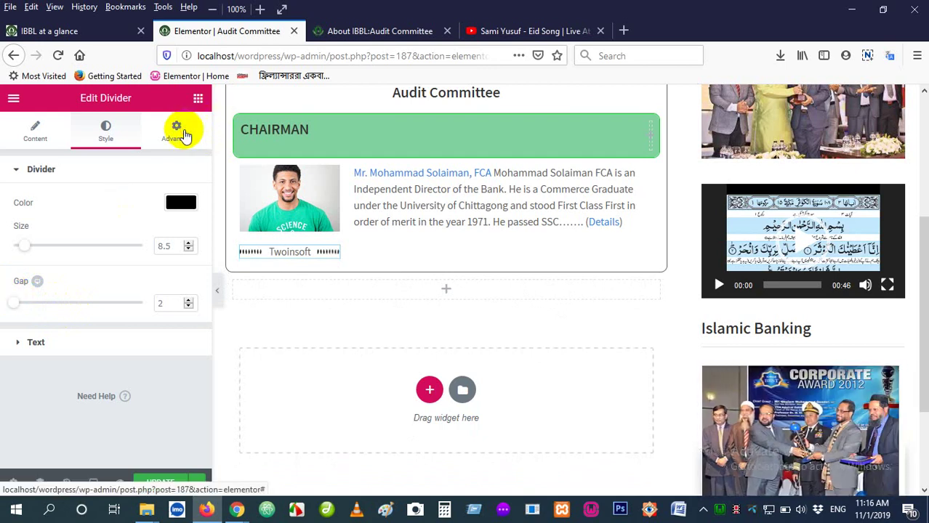
# On the Advanced tab, raise the divider's margin and bring it back to 0, then add padding.
pyautogui.click(180, 130)
pyautogui.click(43, 220)
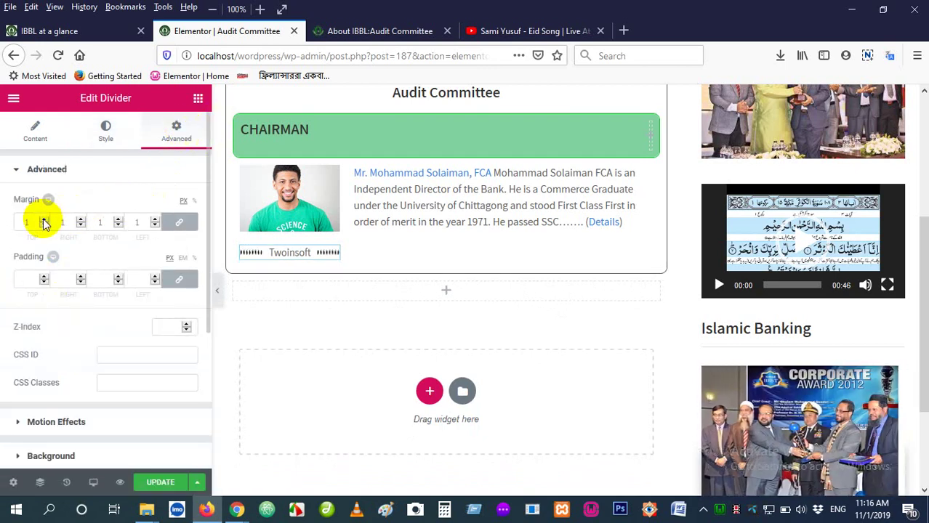
pyautogui.click(43, 220)
pyautogui.click(43, 220)
pyautogui.click(43, 223)
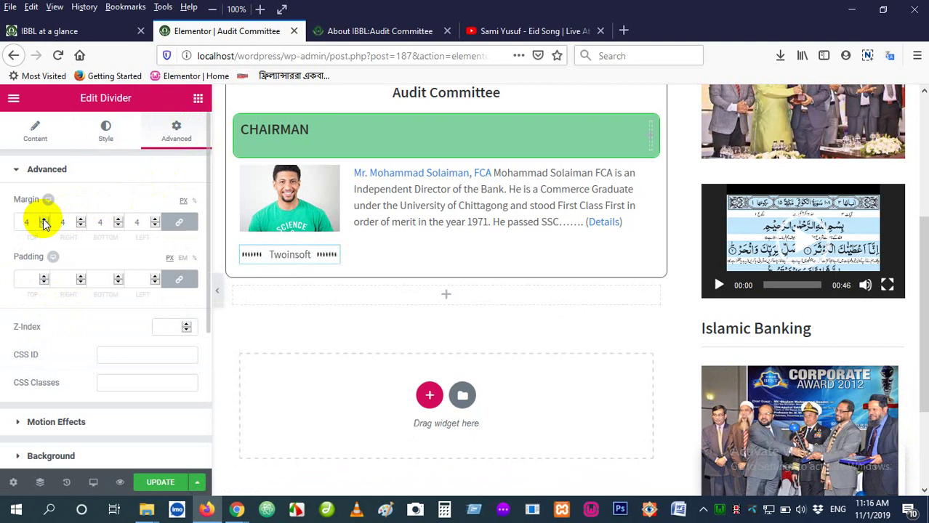
pyautogui.click(44, 223)
pyautogui.click(44, 223)
pyautogui.click(44, 225)
pyautogui.click(44, 226)
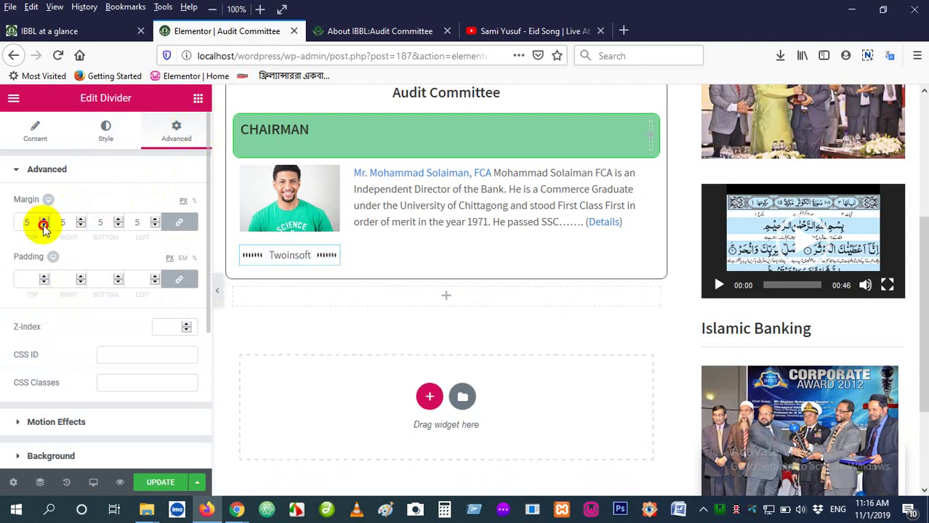
pyautogui.click(44, 225)
pyautogui.click(44, 225)
pyautogui.click(44, 225)
pyautogui.click(43, 226)
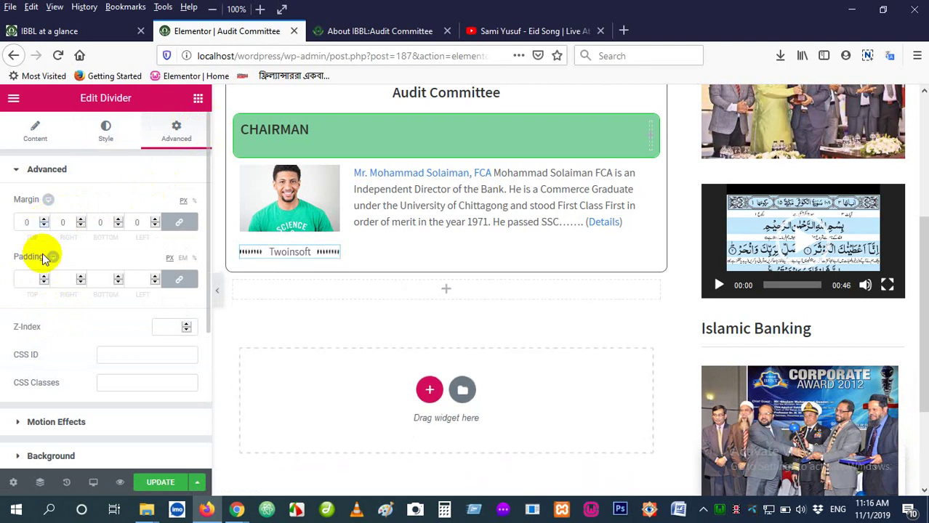
pyautogui.click(44, 278)
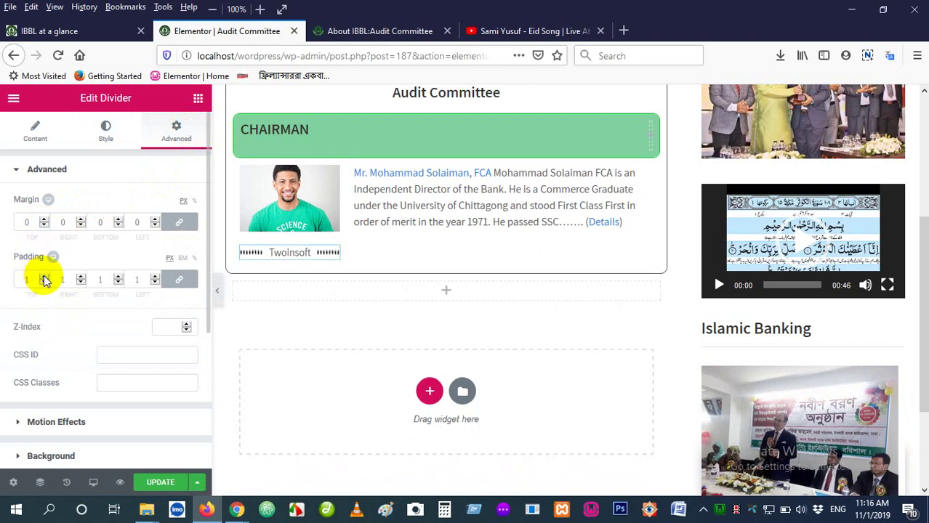
pyautogui.click(44, 278)
pyautogui.click(45, 279)
# Return the divider's padding to 0.
pyautogui.click(44, 282)
pyautogui.click(44, 282)
pyautogui.click(44, 282)
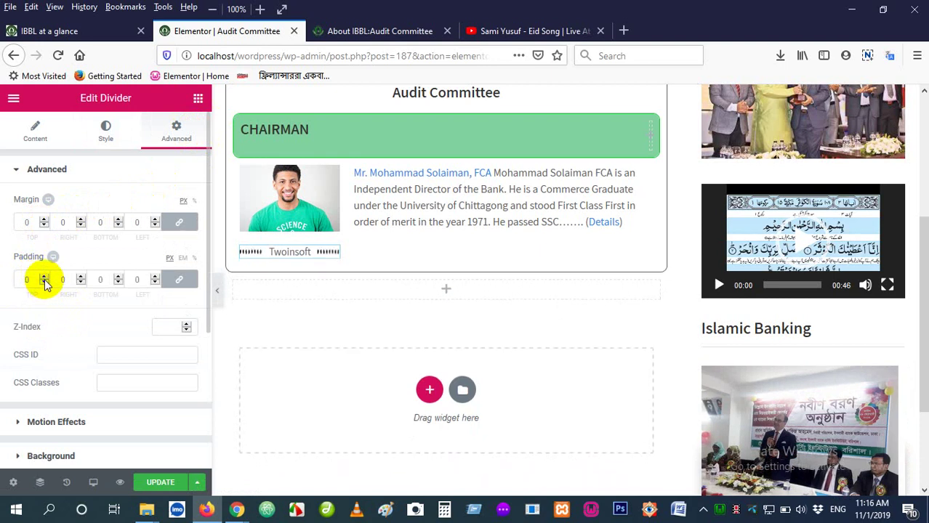
pyautogui.scroll(-2, 90, 292)
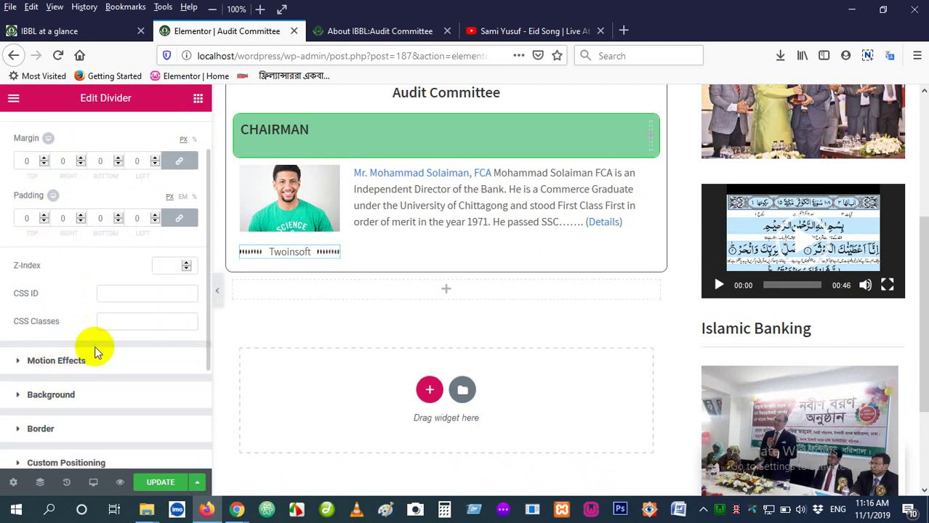
pyautogui.scroll(-2, 93, 349)
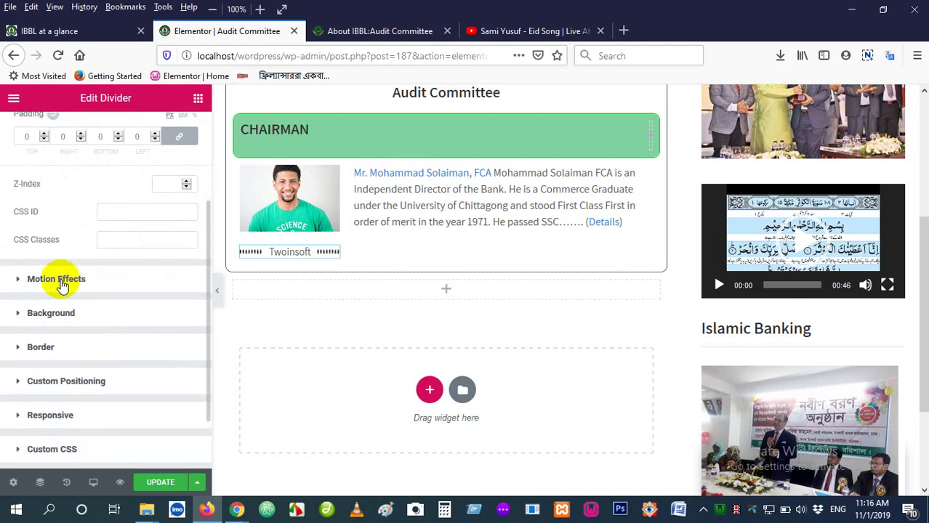
# Set the divider's entrance animation to Fade In Right and update the page.
pyautogui.click(62, 282)
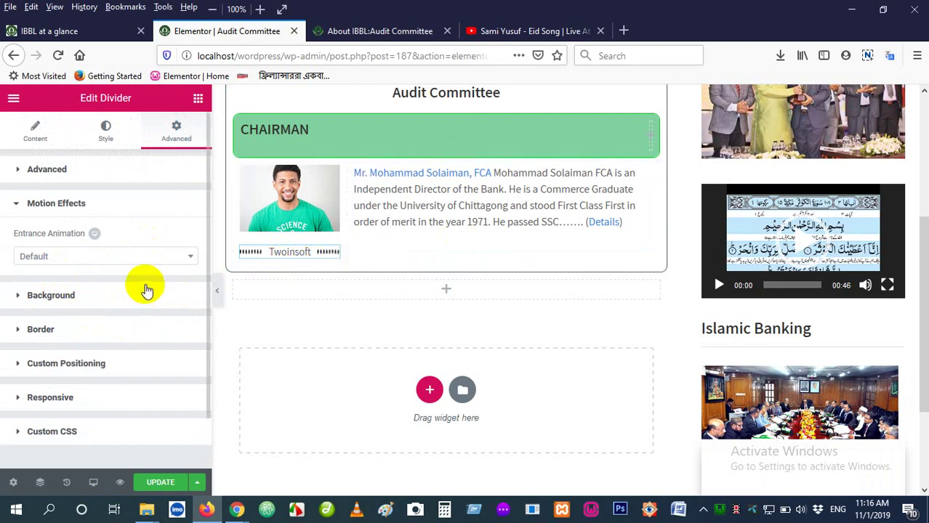
pyautogui.click(96, 254)
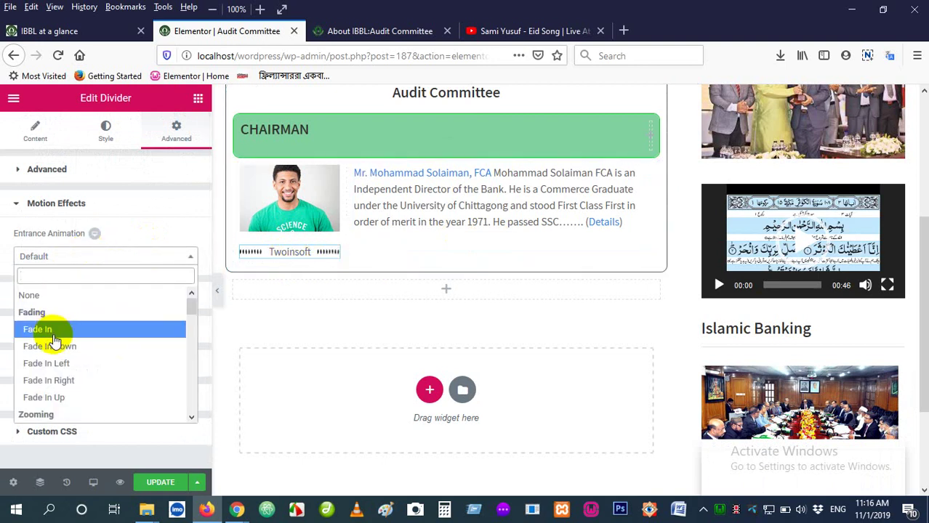
pyautogui.click(57, 336)
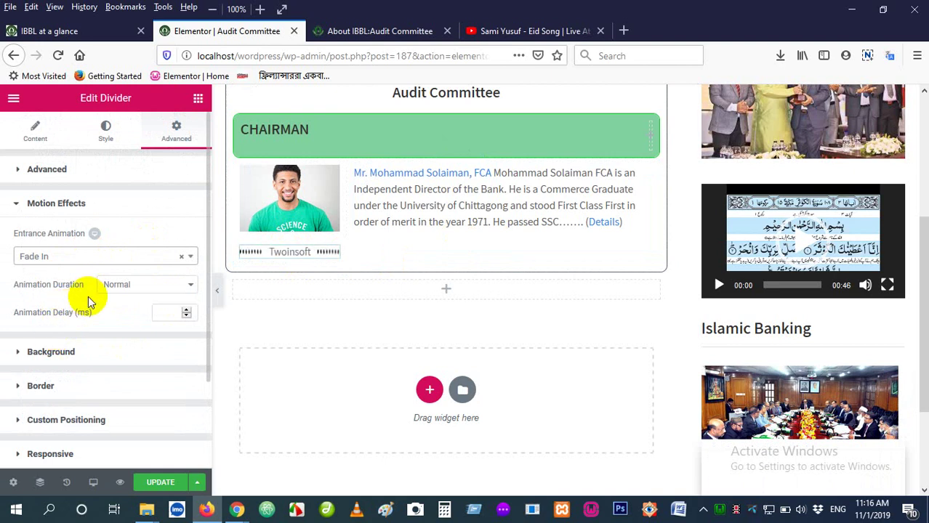
pyautogui.click(87, 258)
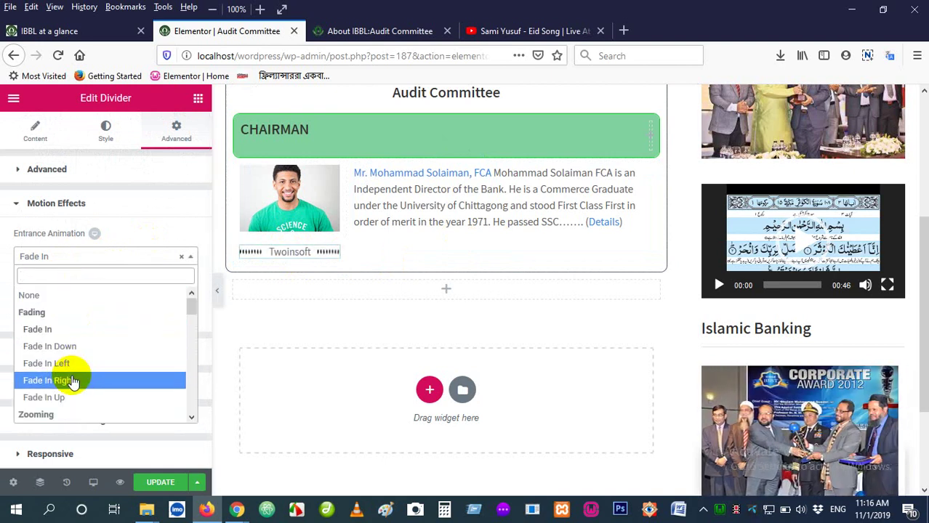
pyautogui.click(72, 381)
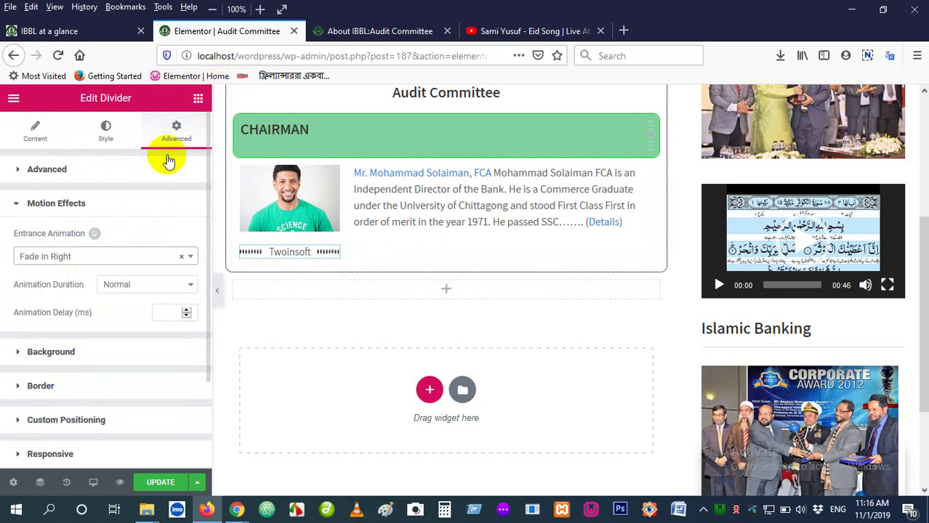
pyautogui.click(160, 483)
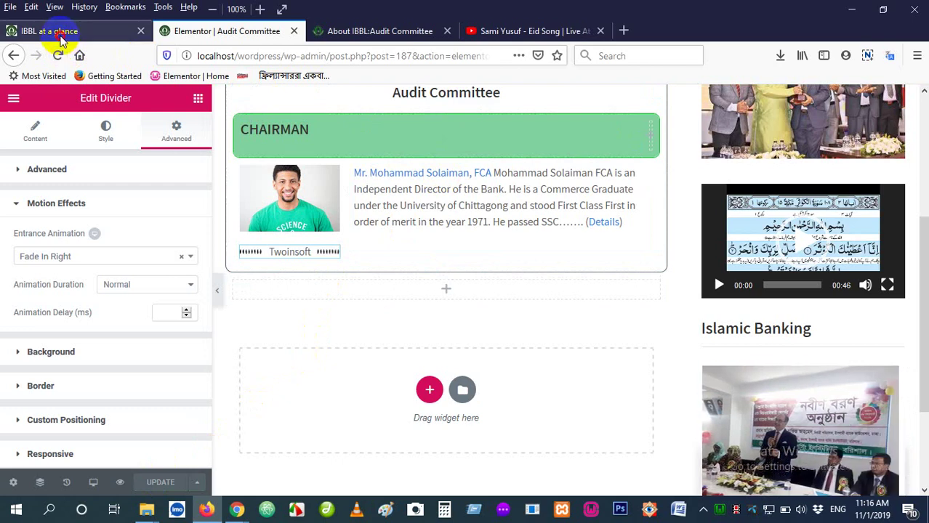
# Reload the IBBL at a glance page in Firefox.
pyautogui.click(62, 30)
pyautogui.scroll(4, 288, 321)
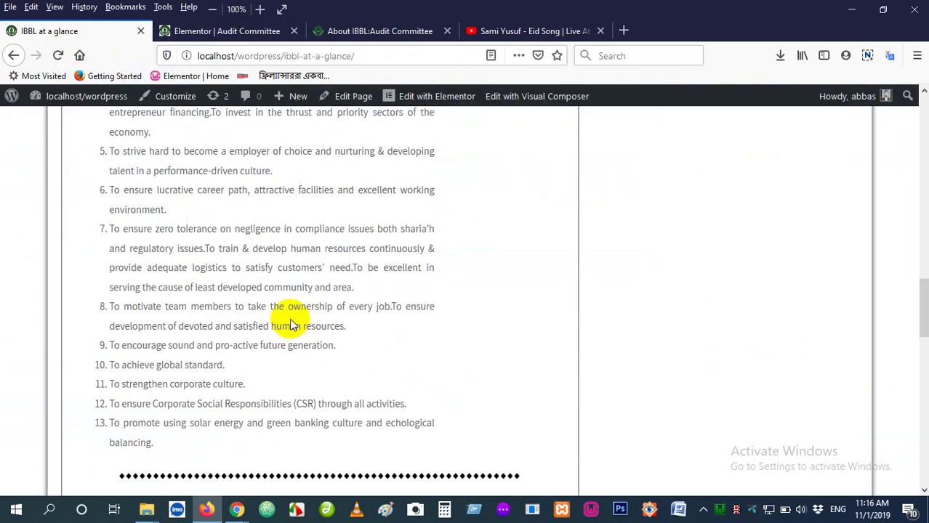
pyautogui.press('F5')
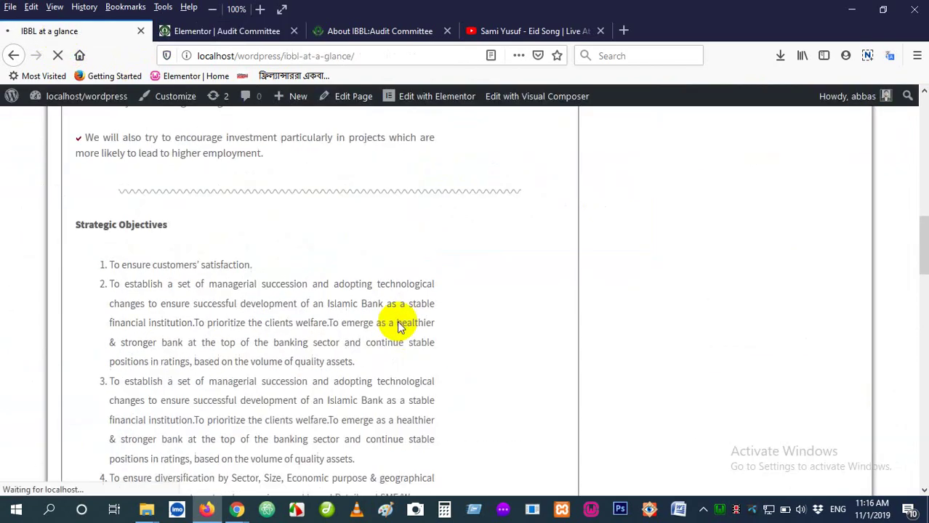
pyautogui.scroll(10, 396, 327)
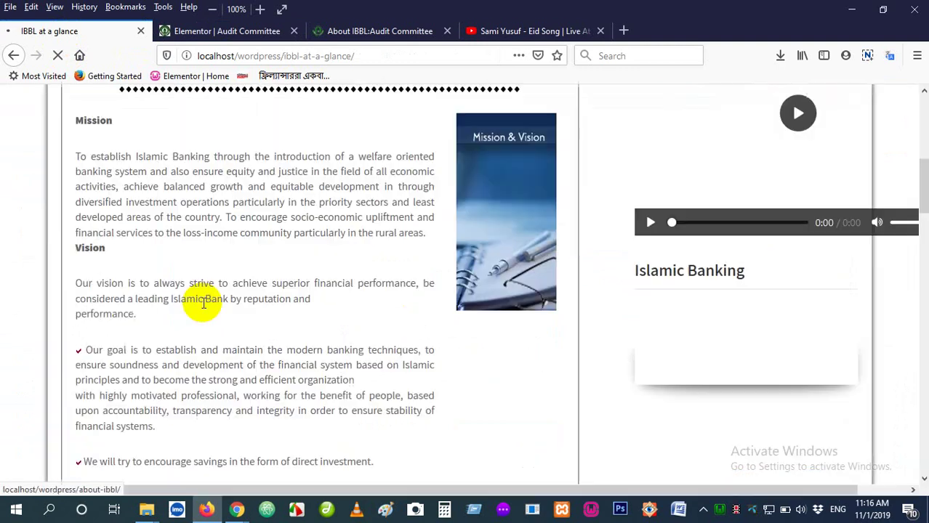
pyautogui.scroll(5, 337, 341)
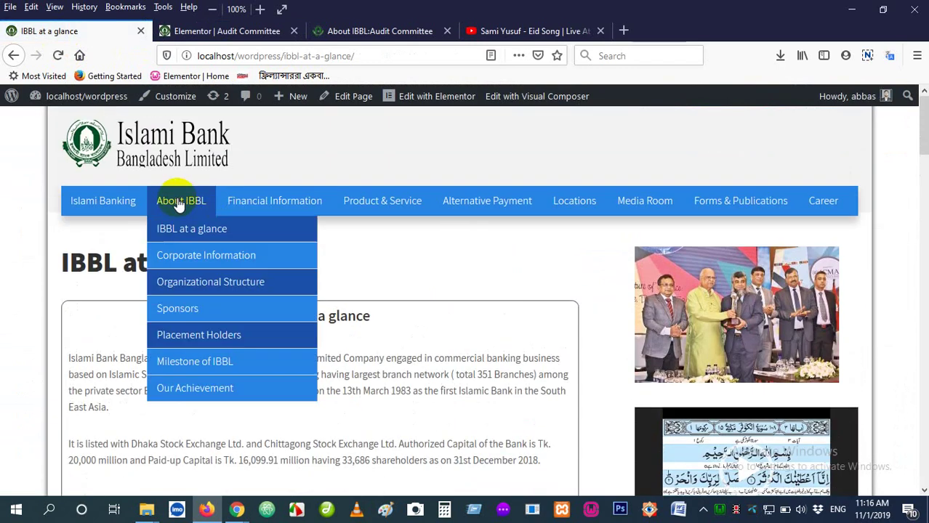
# Open the live Audit Committee page and scroll to view the Twoinsoft divider under the chairman photo.
pyautogui.click(367, 361)
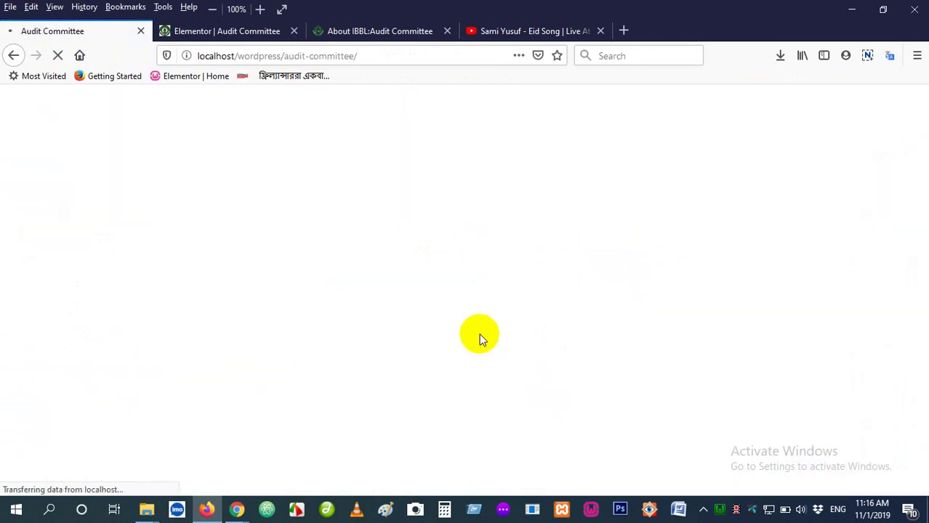
pyautogui.scroll(-2, 479, 339)
pyautogui.scroll(-3, 479, 337)
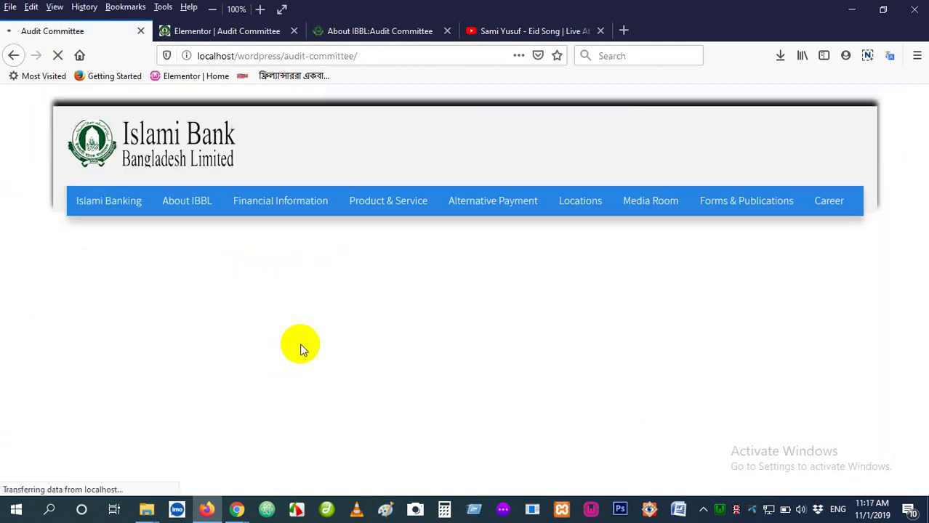
pyautogui.scroll(-4, 332, 306)
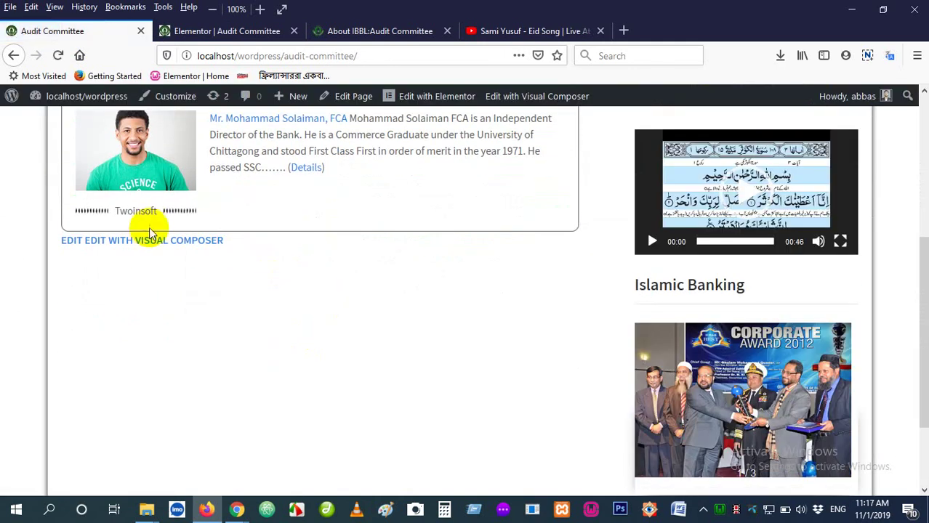
pyautogui.scroll(8, 254, 271)
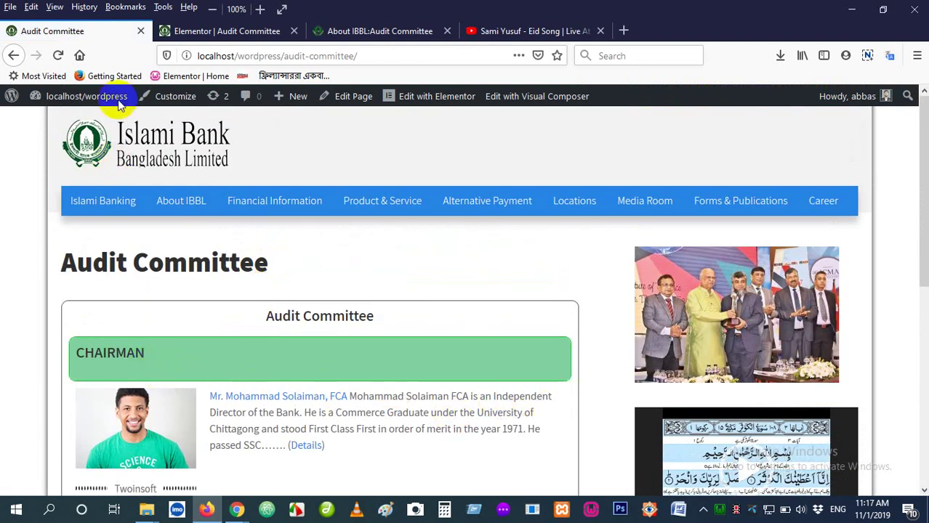
pyautogui.click(218, 30)
pyautogui.scroll(3, 489, 269)
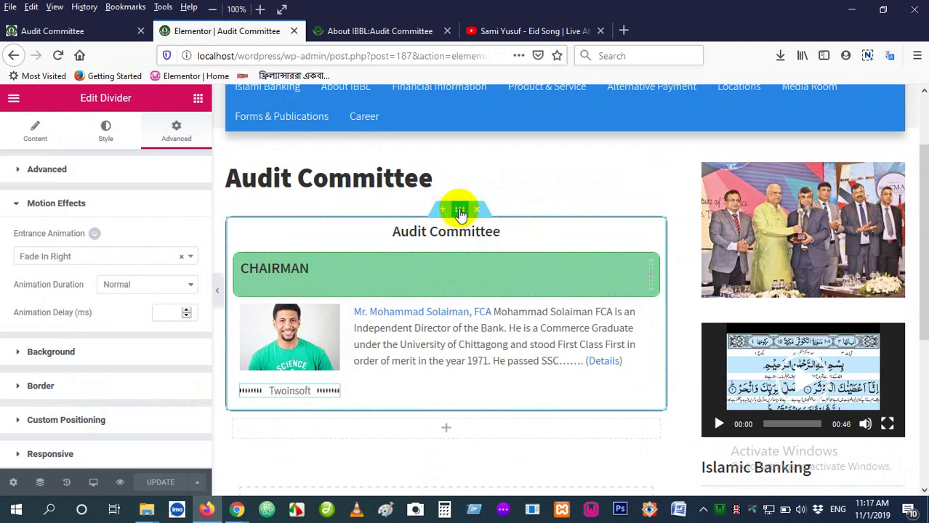
# Select the Audit Committee section and expand its Advanced Motion Effects settings.
pyautogui.click(459, 210)
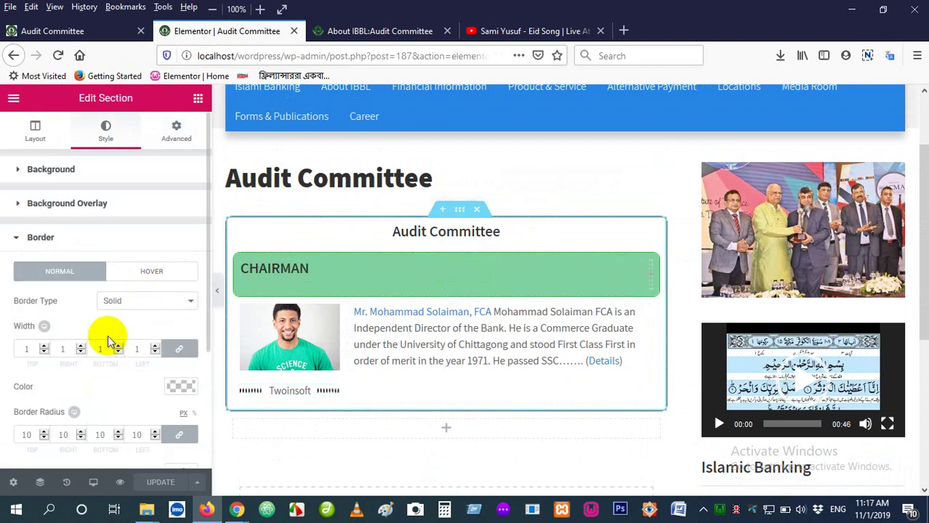
pyautogui.scroll(-1, 102, 300)
pyautogui.scroll(-1, 102, 300)
pyautogui.scroll(-1, 102, 301)
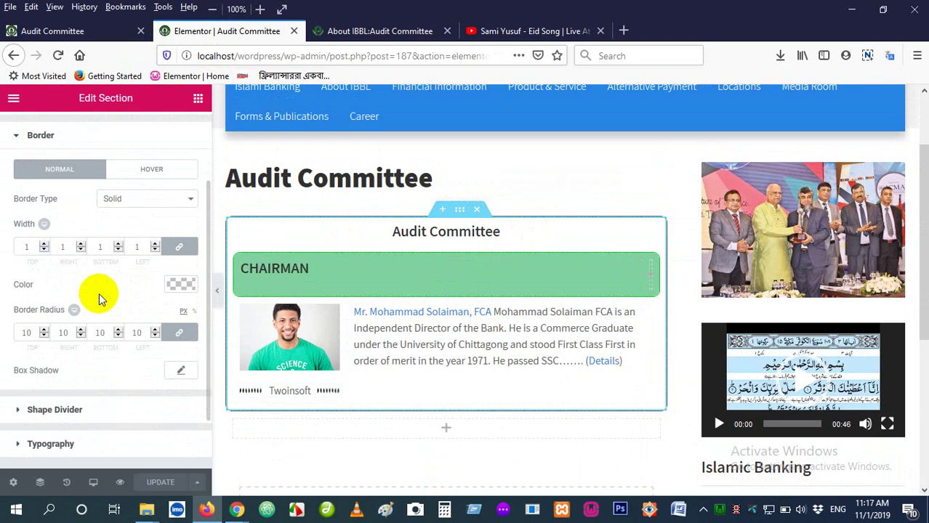
pyautogui.scroll(-1, 100, 298)
pyautogui.scroll(1, 100, 298)
pyautogui.scroll(1, 101, 298)
pyautogui.scroll(1, 101, 299)
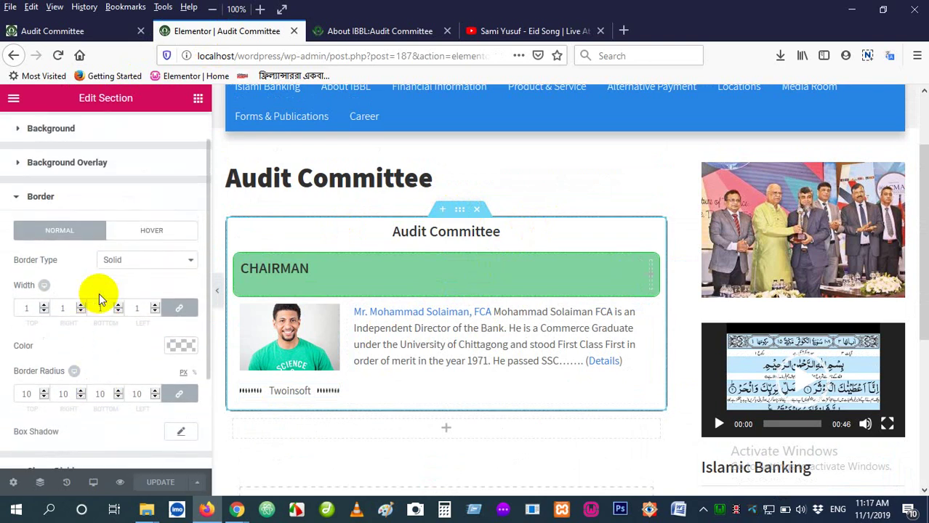
pyautogui.scroll(1, 102, 300)
pyautogui.click(175, 131)
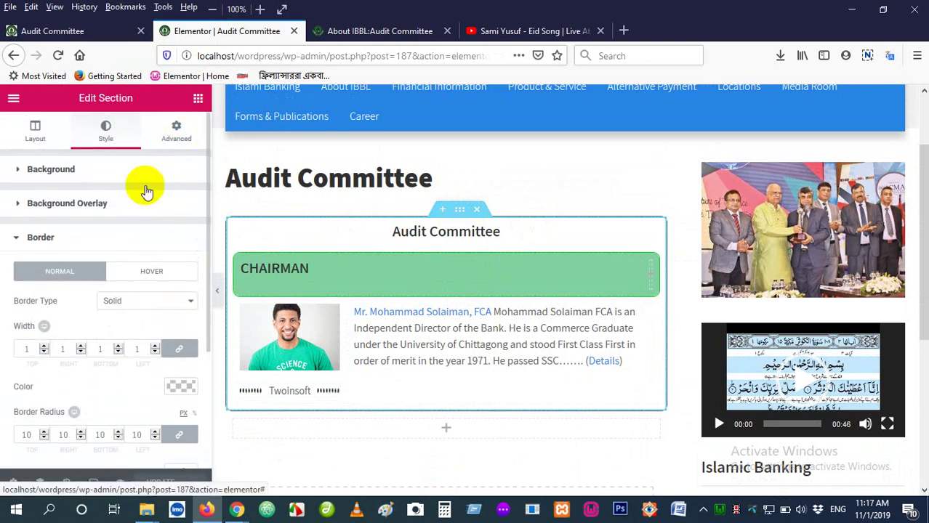
pyautogui.scroll(-1, 109, 399)
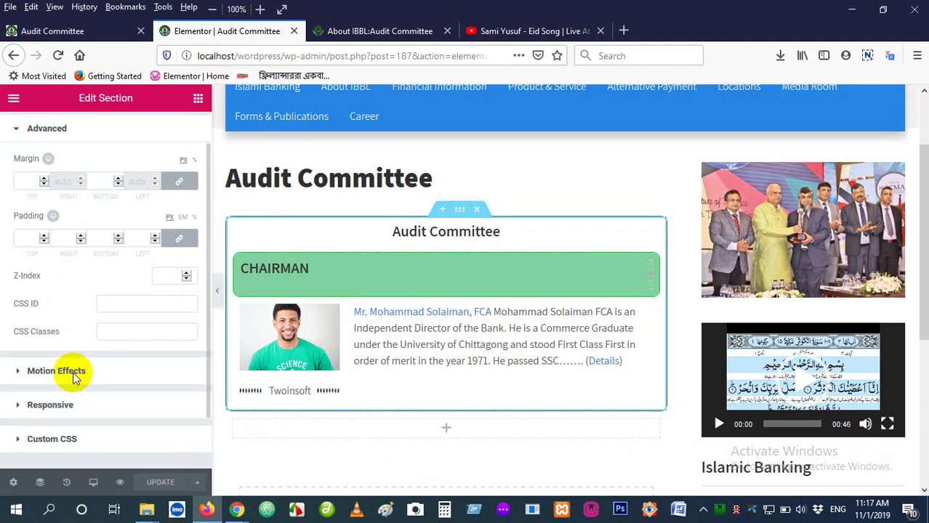
pyautogui.click(73, 370)
# Set the section's entrance animation to Light Speed In.
pyautogui.click(73, 254)
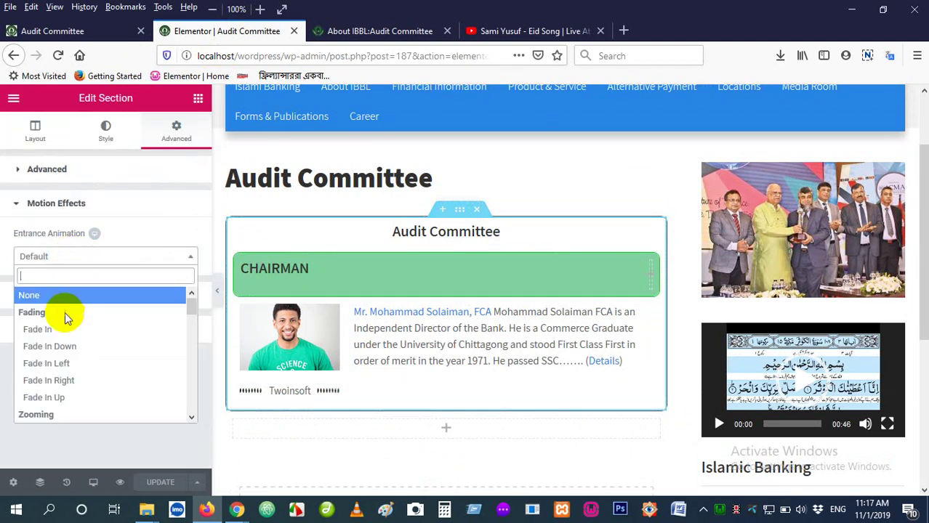
pyautogui.click(63, 330)
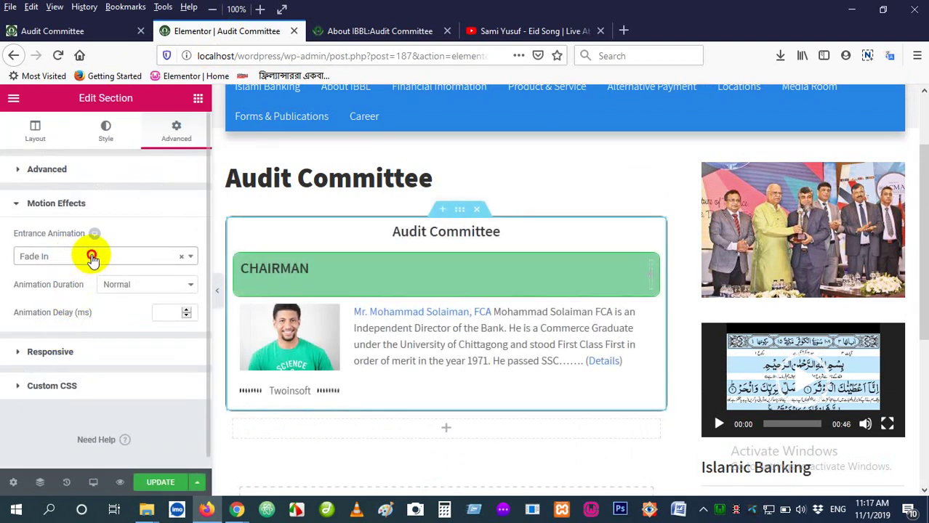
pyautogui.click(91, 256)
pyautogui.scroll(-5, 83, 374)
pyautogui.scroll(-5, 98, 358)
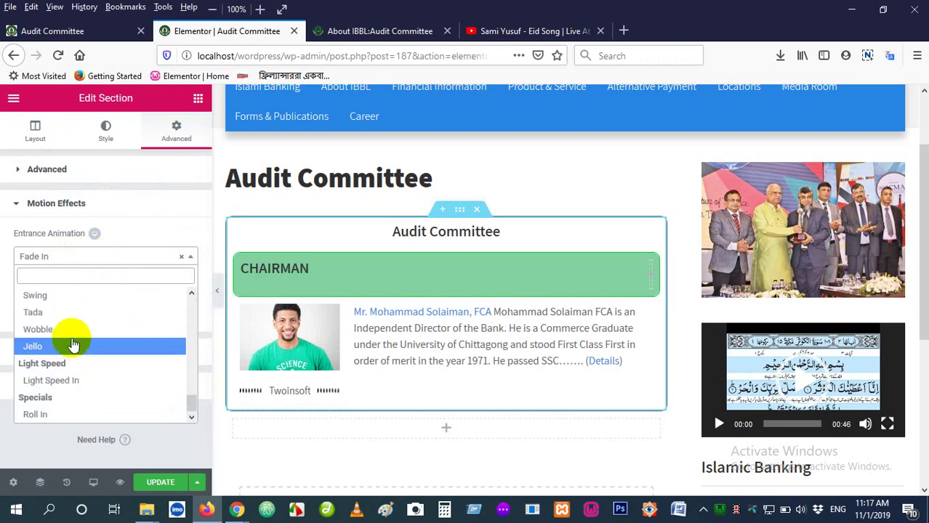
pyautogui.click(72, 344)
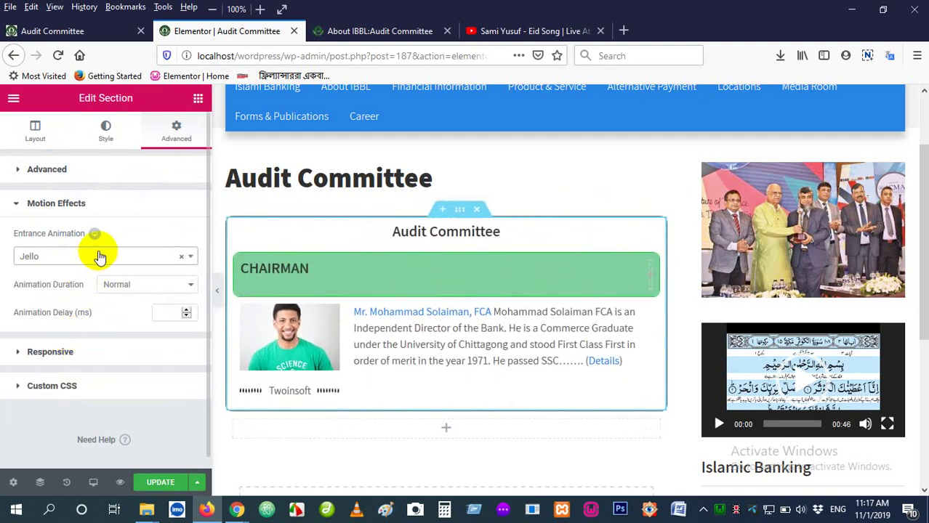
pyautogui.click(96, 257)
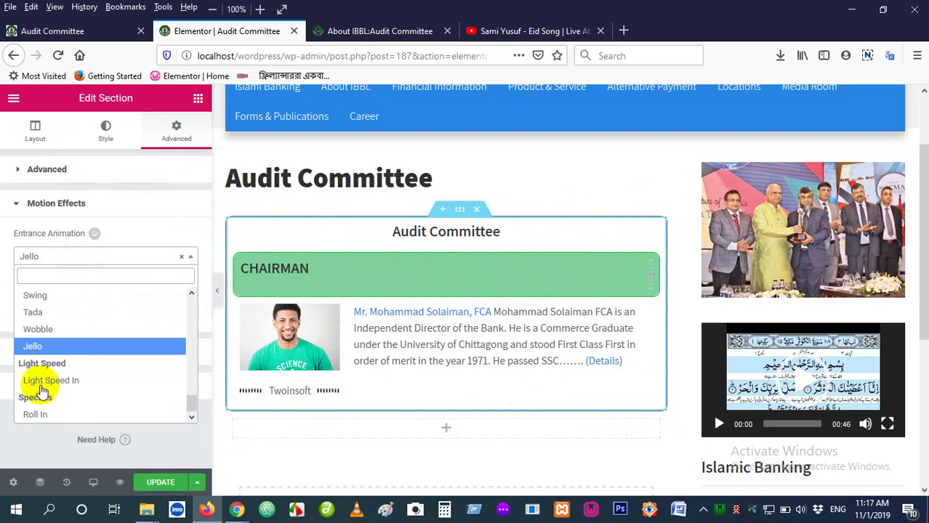
pyautogui.click(40, 380)
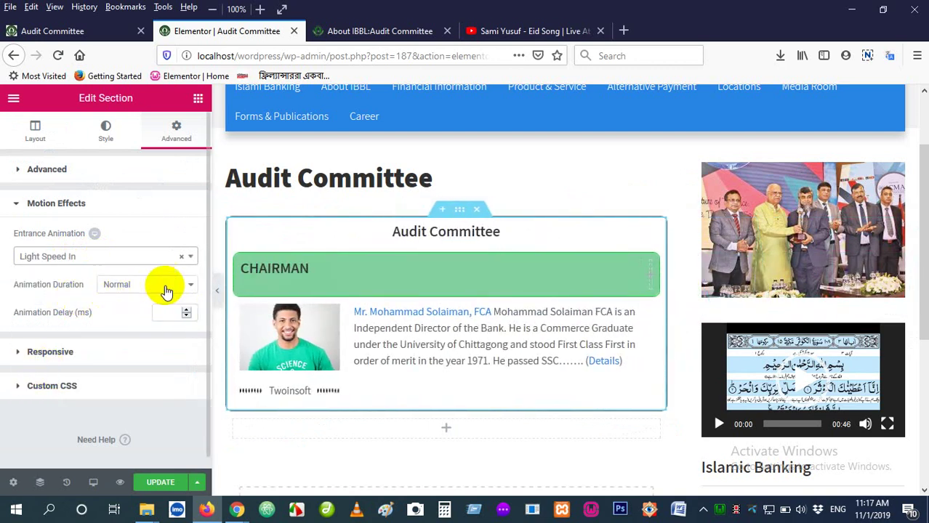
# Set the animation duration to Slow and delay to 0 ms, then update the page.
pyautogui.click(161, 285)
pyautogui.click(119, 333)
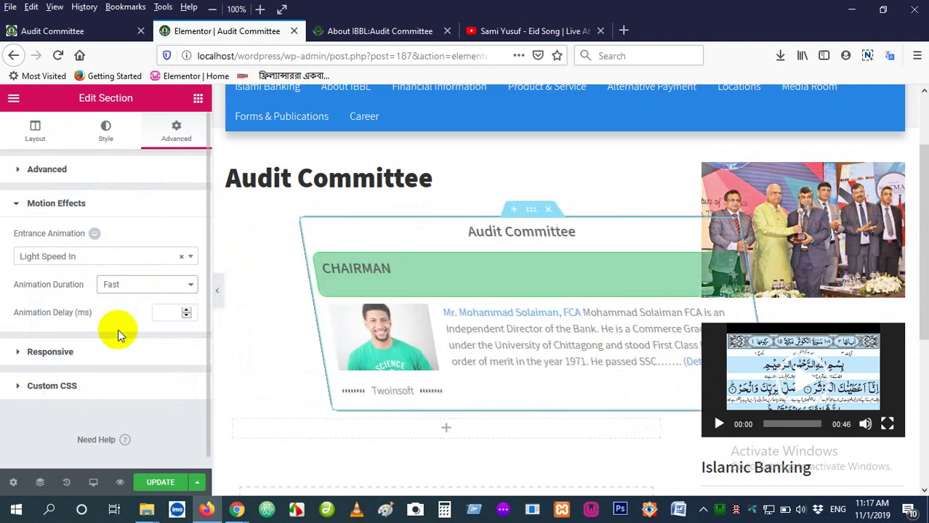
pyautogui.click(149, 284)
pyautogui.click(130, 305)
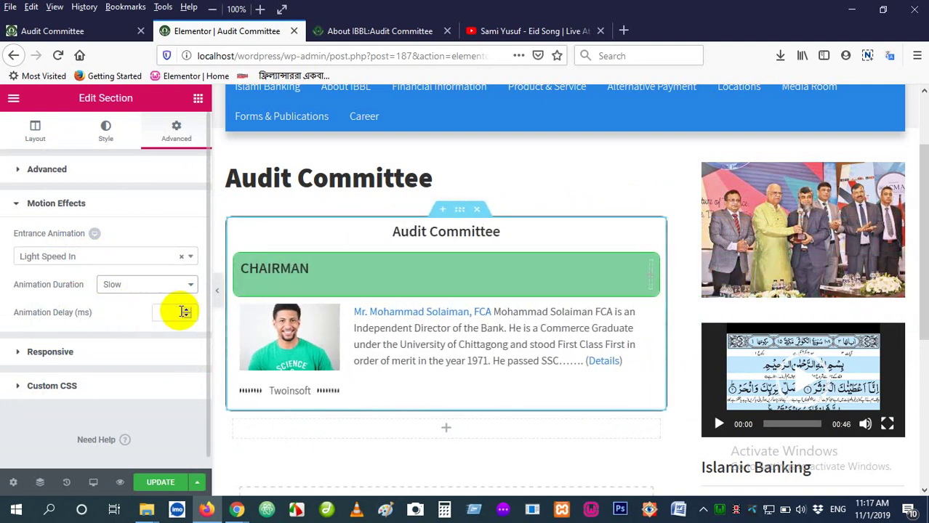
pyautogui.doubleClick(187, 309)
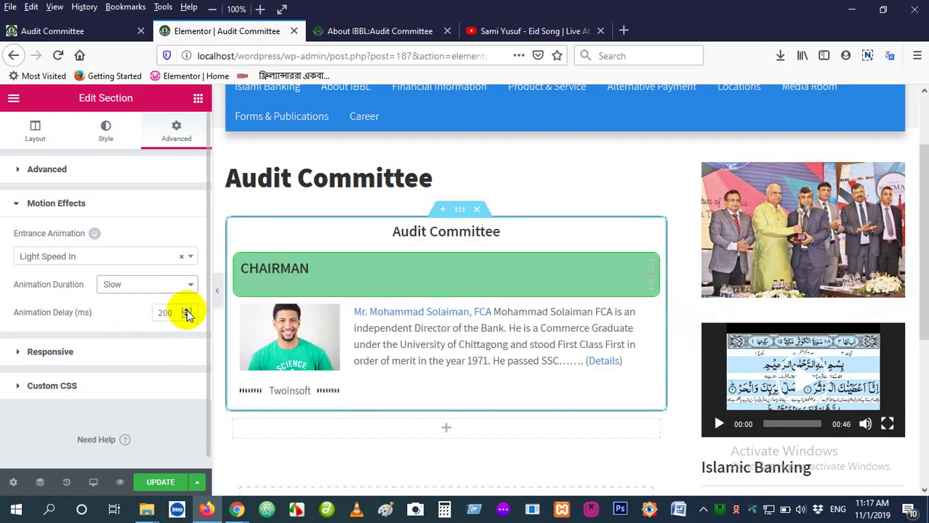
pyautogui.click(187, 310)
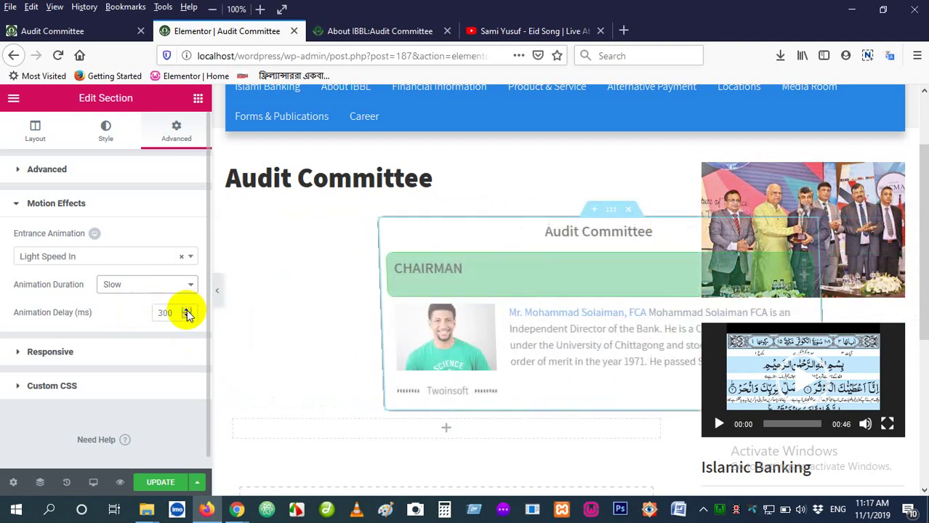
pyautogui.click(187, 316)
pyautogui.click(186, 317)
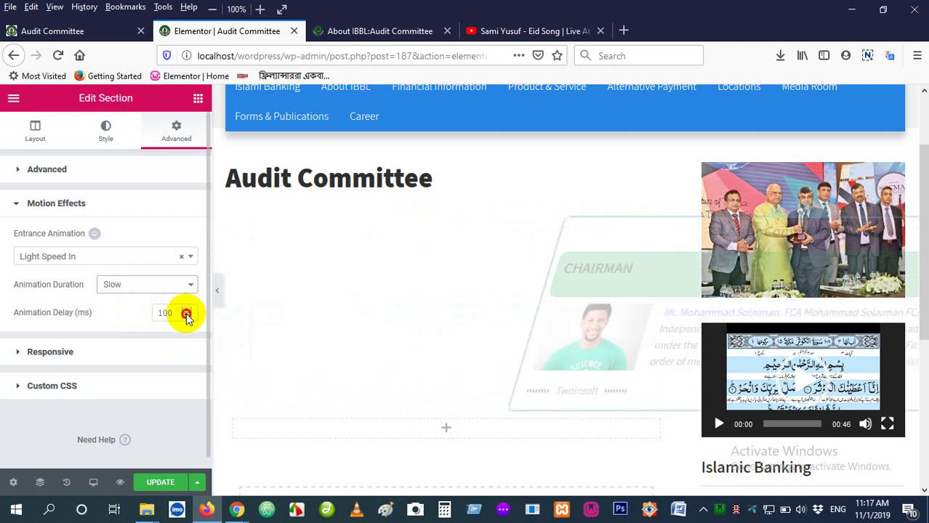
pyautogui.click(186, 317)
pyautogui.click(161, 482)
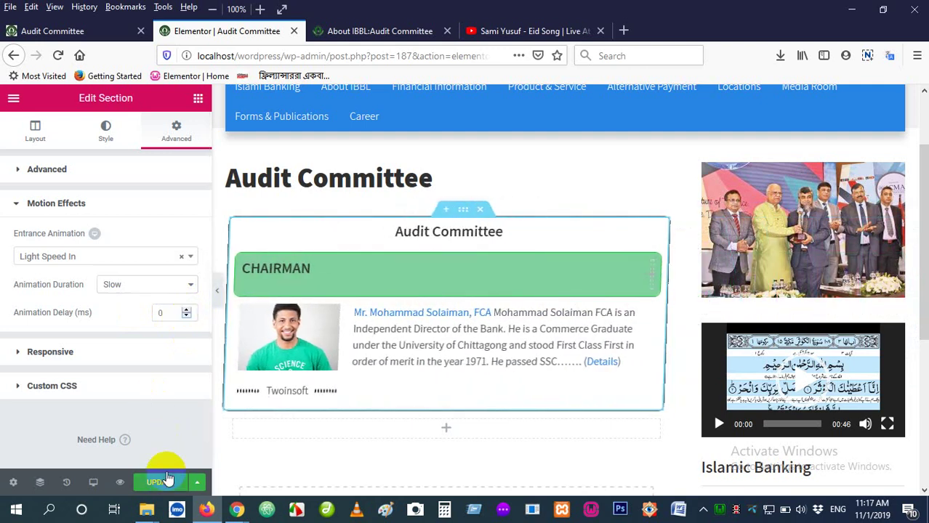
# Reload the live Audit Committee page twice to watch the Light Speed In entrance animation.
pyautogui.click(101, 34)
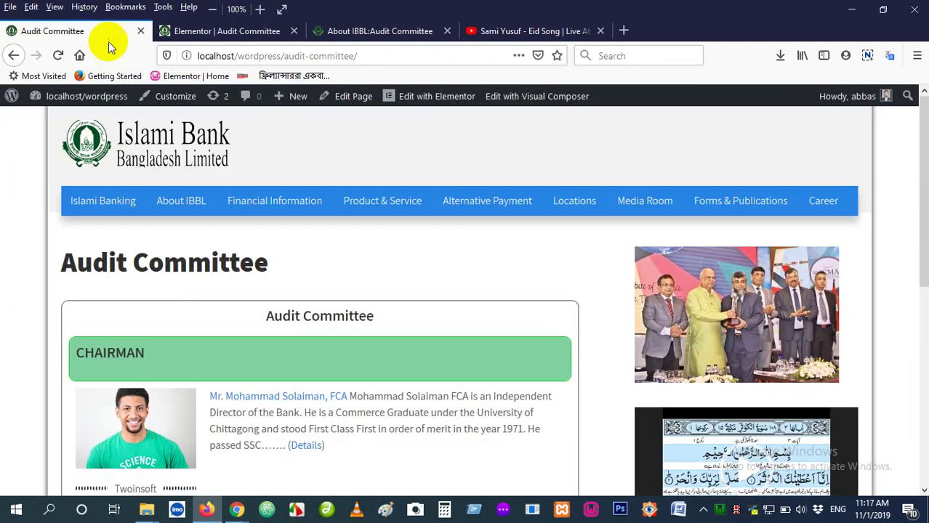
pyautogui.click(58, 56)
pyautogui.scroll(-1, 445, 260)
pyautogui.scroll(-1, 445, 260)
pyautogui.click(60, 55)
pyautogui.moveTo(181, 131)
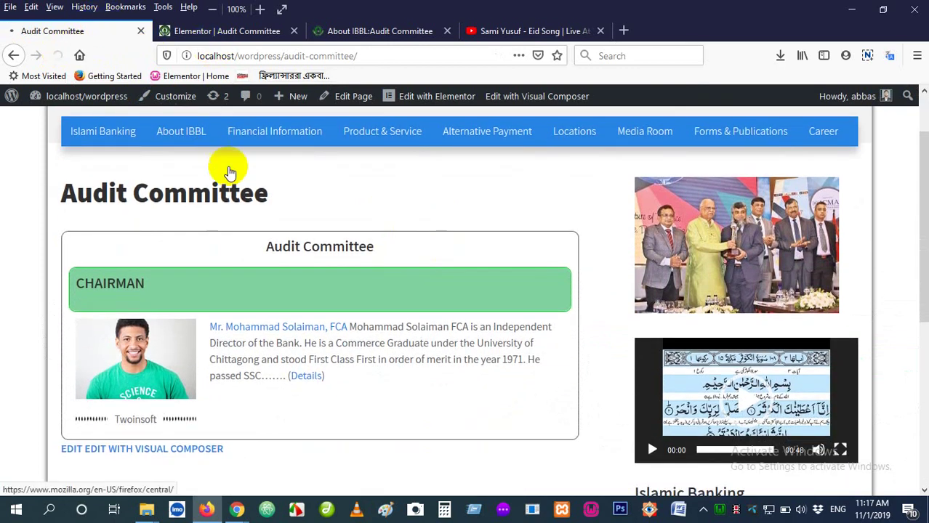